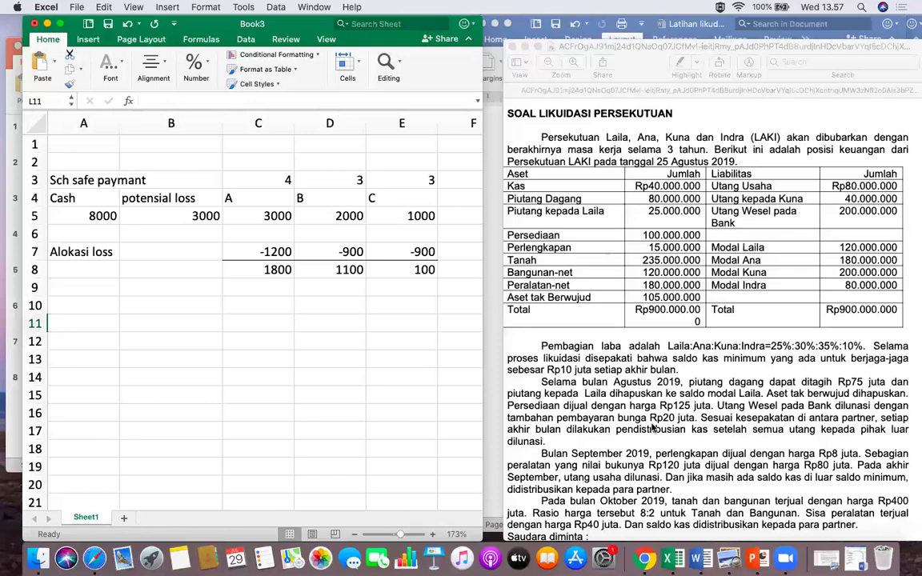
# Add a new worksheet and enter the headers Kas, AR, Adv to L and Inv in A1:D1.
pyautogui.hscroll(-1, 652, 428)
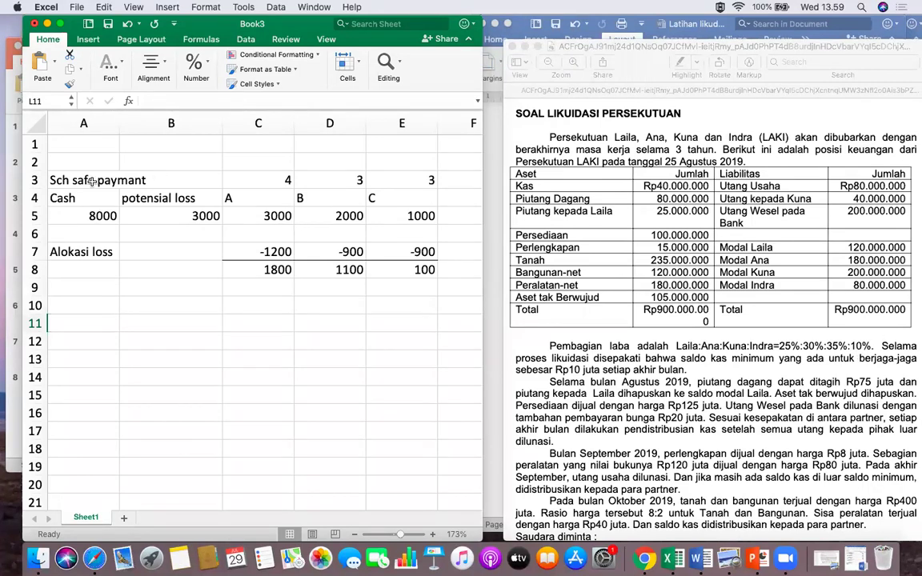
pyautogui.click(123, 518)
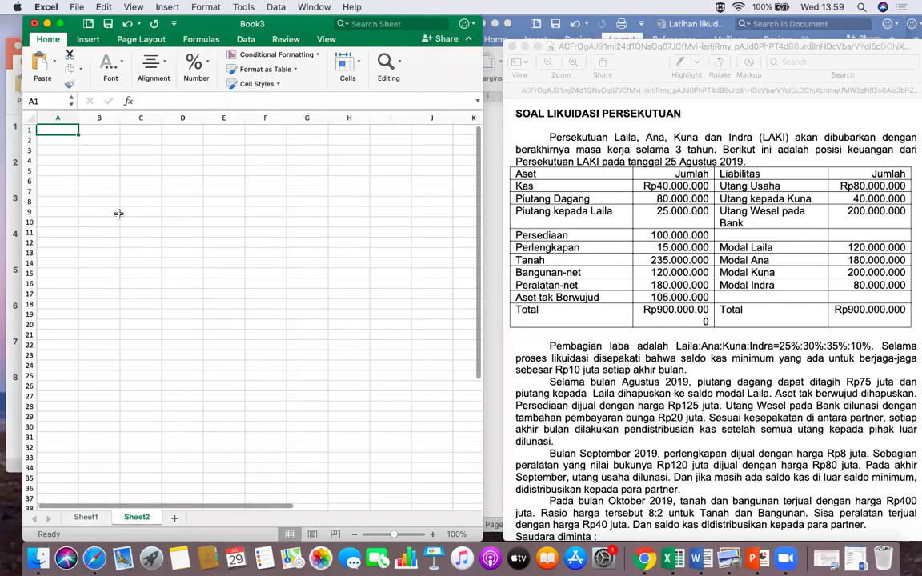
pyautogui.write('Kas')
pyautogui.press('Tab')
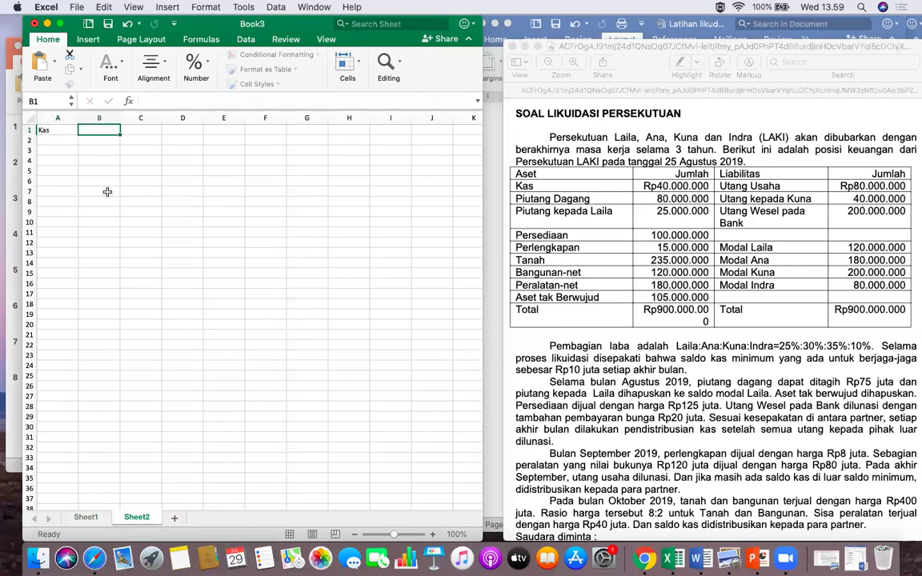
pyautogui.write('AR')
pyautogui.press('Tab')
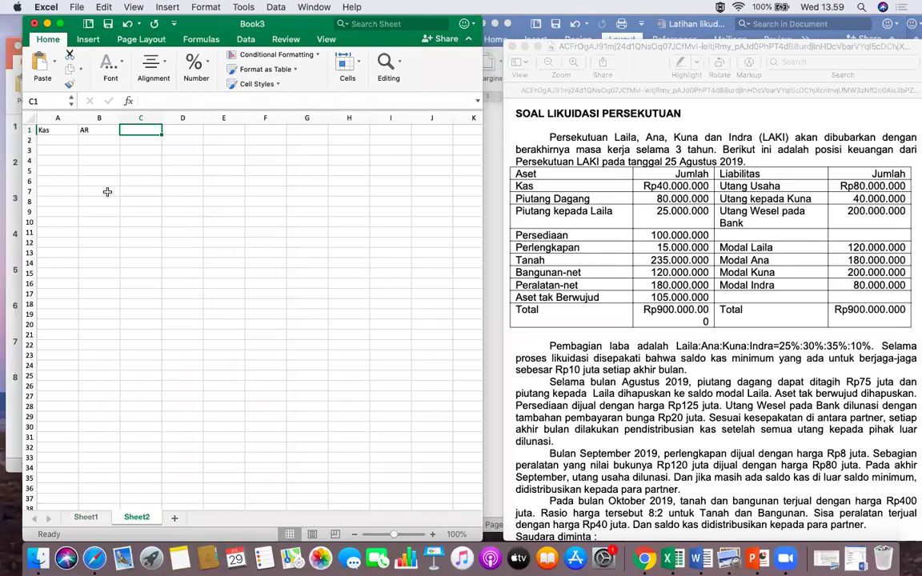
pyautogui.write('Adv to L')
pyautogui.press('Tab')
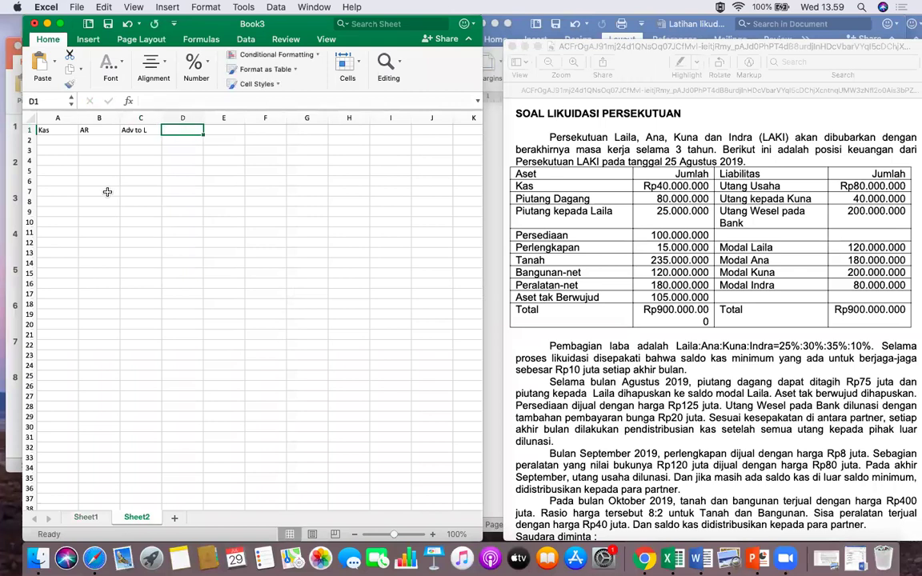
pyautogui.write('Inv')
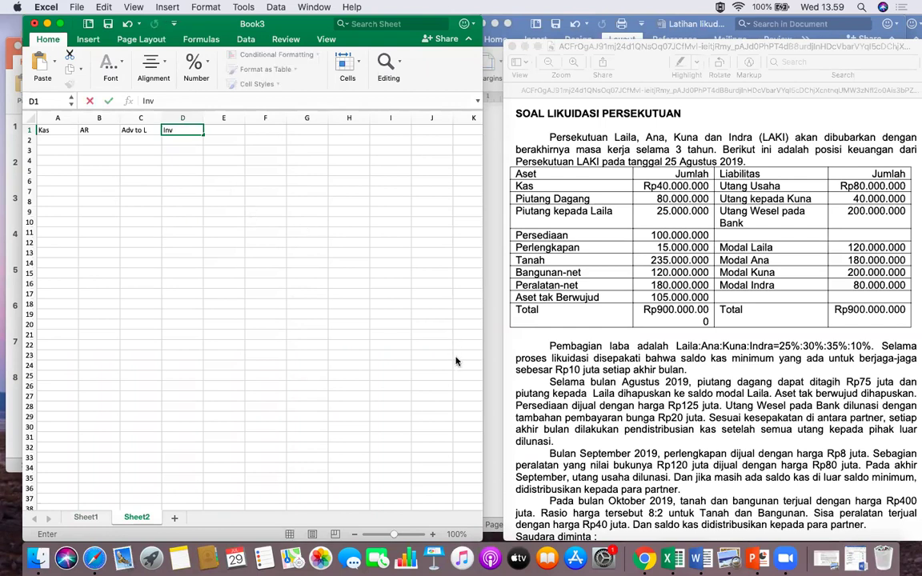
pyautogui.click(211, 130)
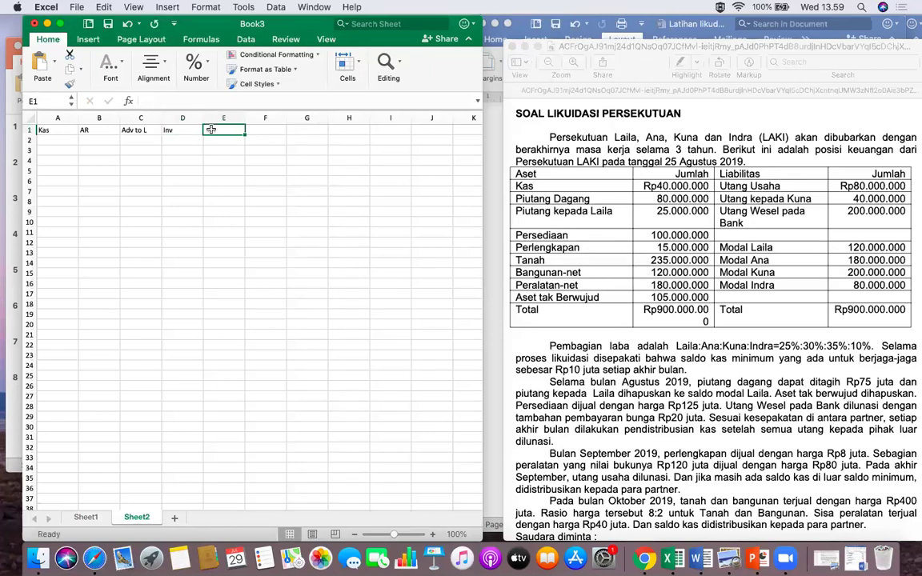
# Continue the asset headers in row 1 with Suppl, Land, Build, Equip and Inta in E1:I1.
pyautogui.write('Suppl')
pyautogui.press('Tab')
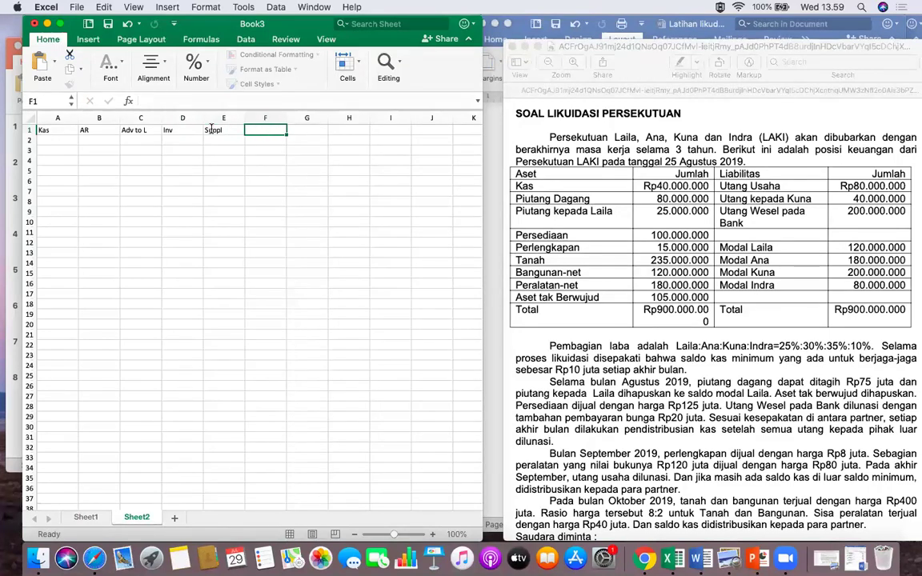
pyautogui.write('Land')
pyautogui.press('Tab')
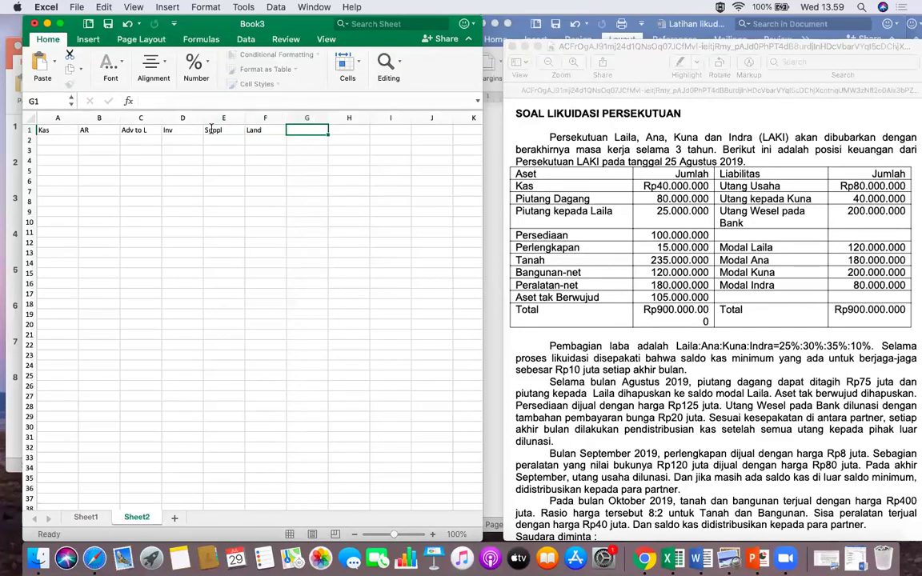
pyautogui.write('Build')
pyautogui.press('Tab')
pyautogui.write('Equip')
pyautogui.press('Tab')
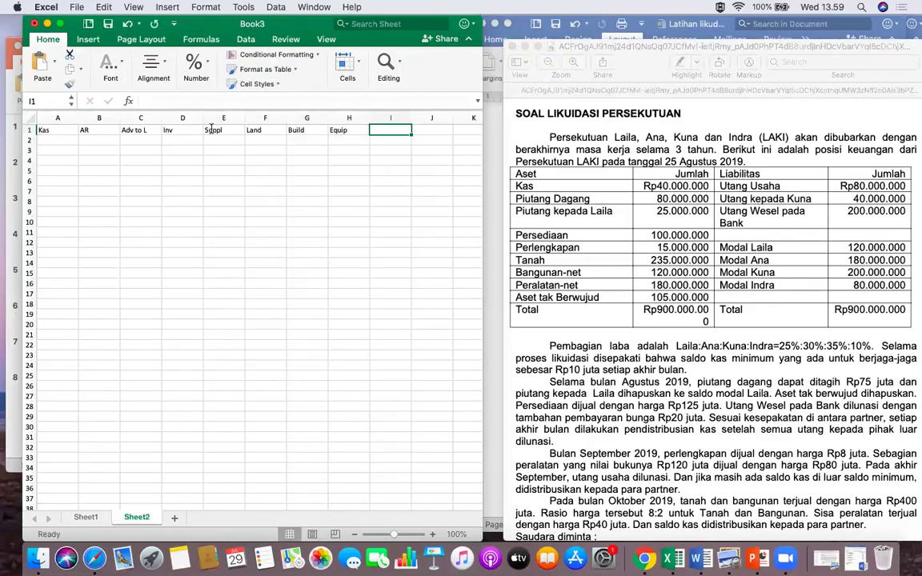
pyautogui.write('Inta')
pyautogui.press('Tab')
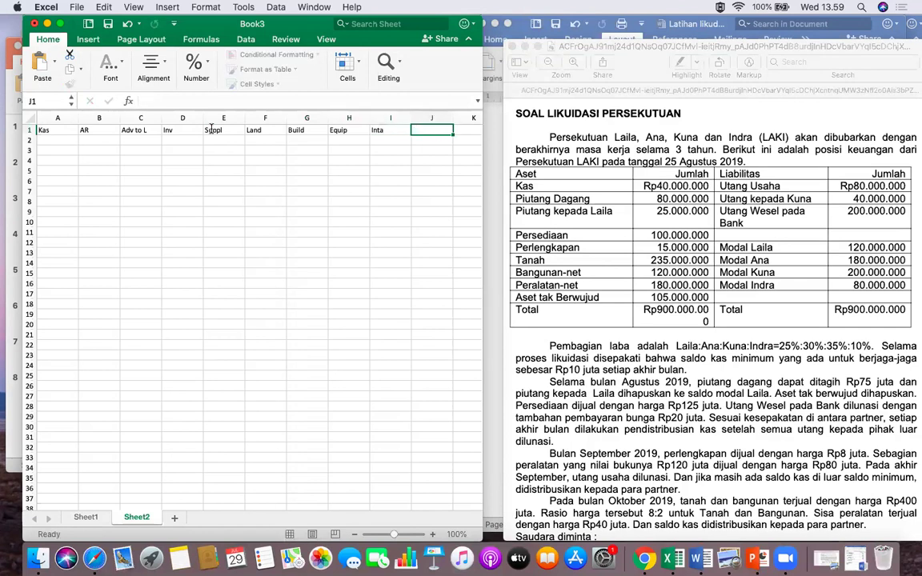
pyautogui.hscroll(1, 174, 212)
pyautogui.hscroll(1, 173, 212)
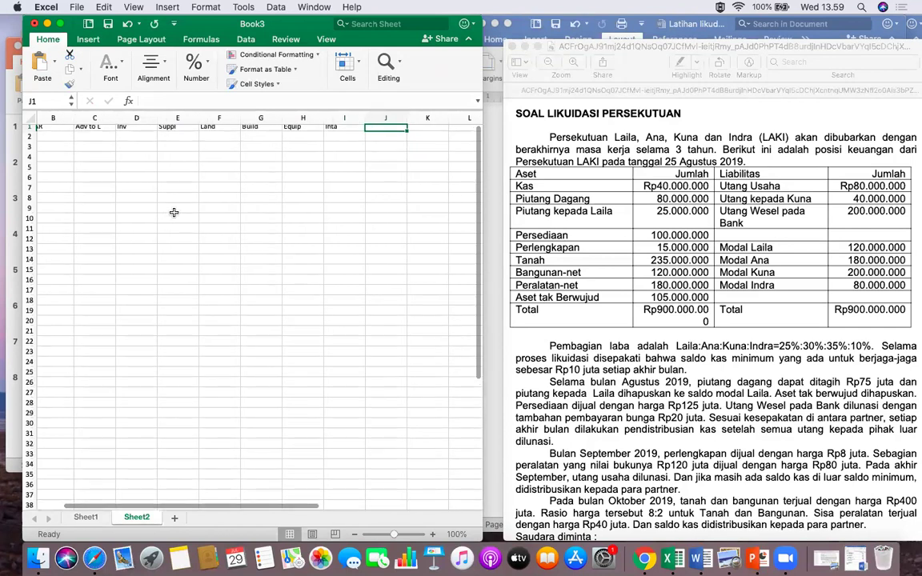
pyautogui.hscroll(-1, 174, 212)
pyautogui.write('Liab')
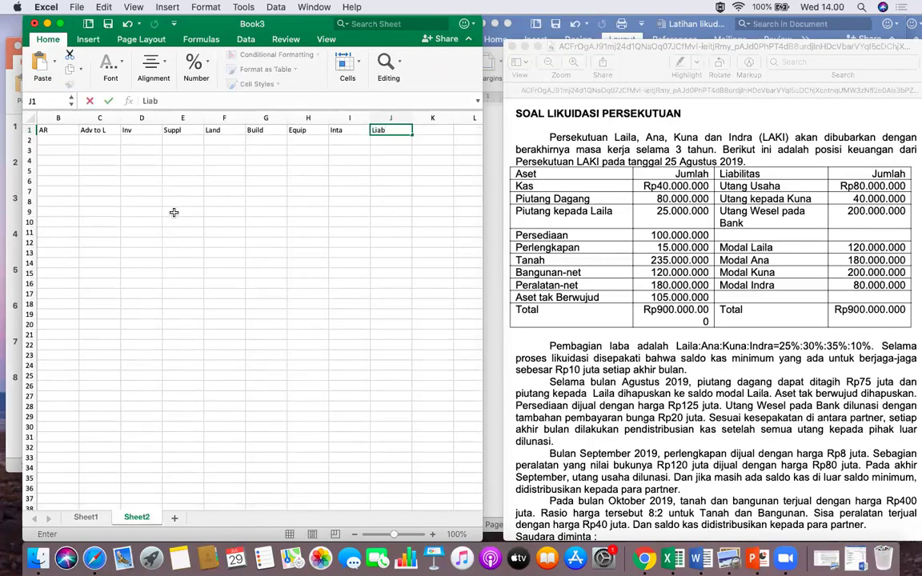
pyautogui.press('BackSpace')
pyautogui.press('BackSpace')
pyautogui.press('BackSpace')
pyautogui.press('BackSpace')
# Enter the liability headers AP, Adv to K and NP in J1:L1.
pyautogui.write('AP')
pyautogui.press('Tab')
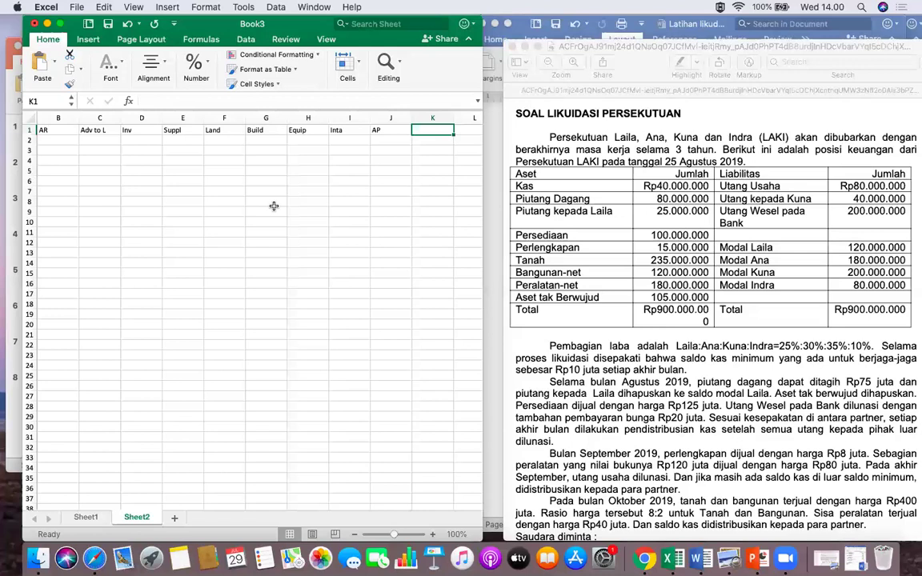
pyautogui.write('Adv to K')
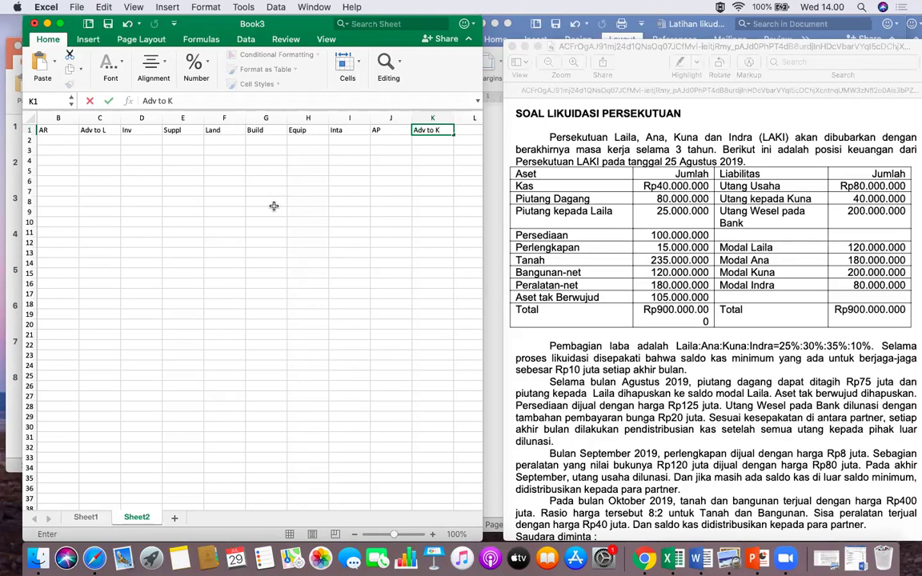
pyautogui.press('Tab')
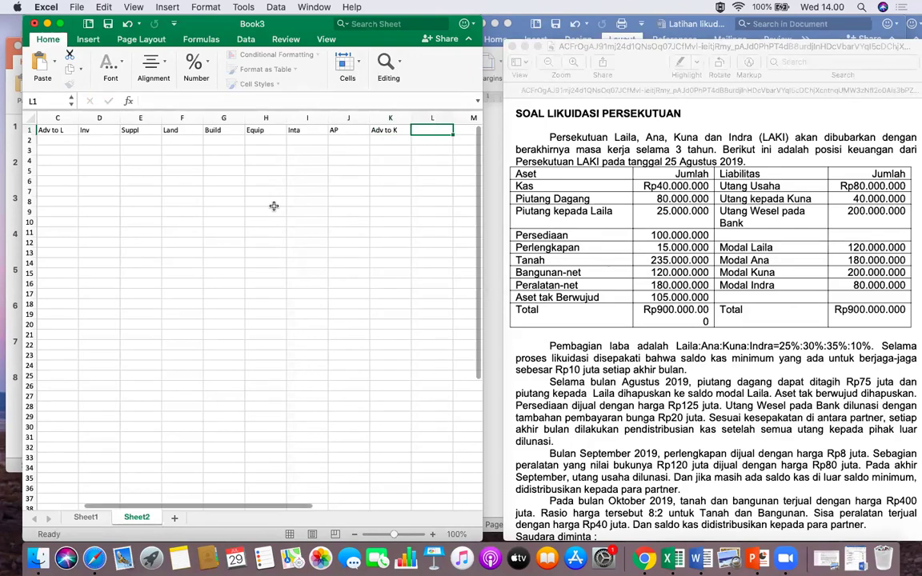
pyautogui.write('NP')
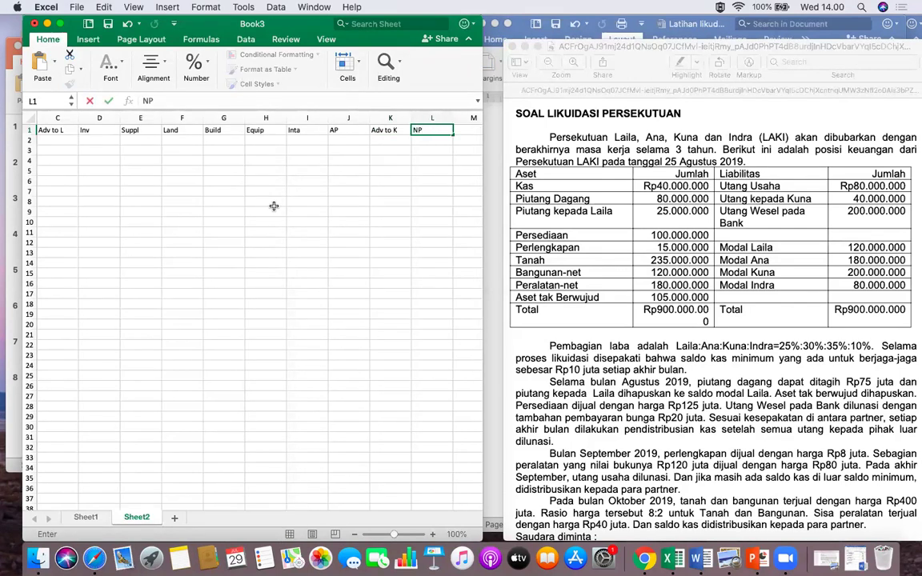
pyautogui.press('Tab')
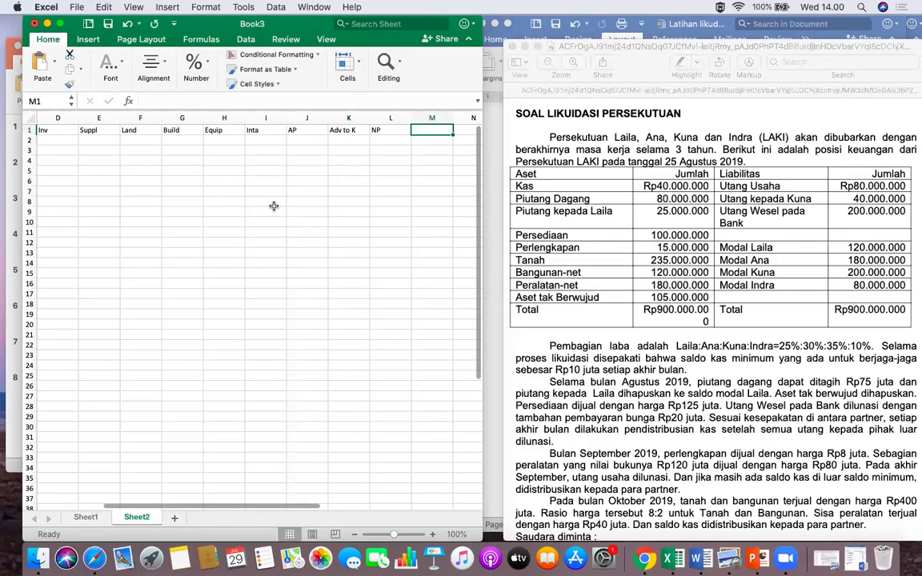
# Enter the partner capital headers L, A, K and I in M1:P1.
pyautogui.write('L')
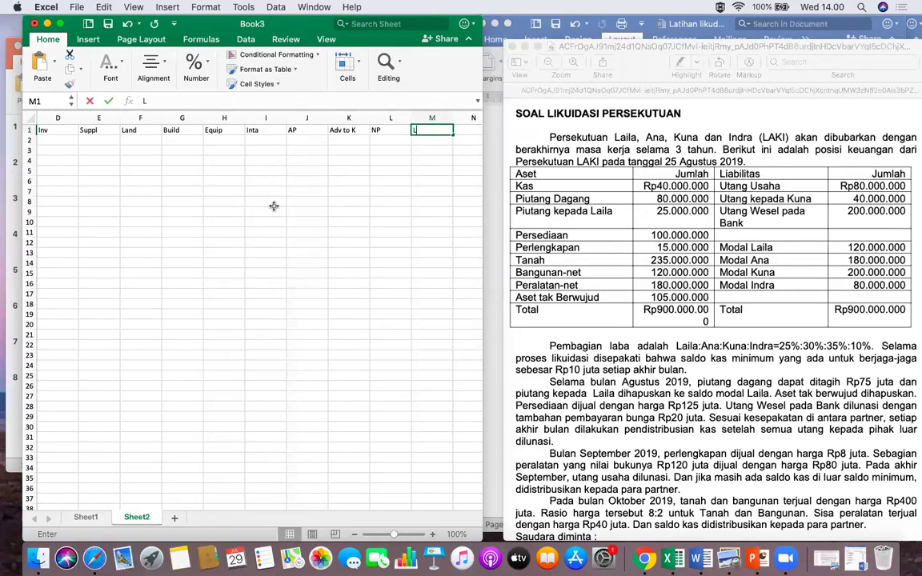
pyautogui.press('Tab')
pyautogui.write('A')
pyautogui.press('Tab')
pyautogui.write('K')
pyautogui.press('Tab')
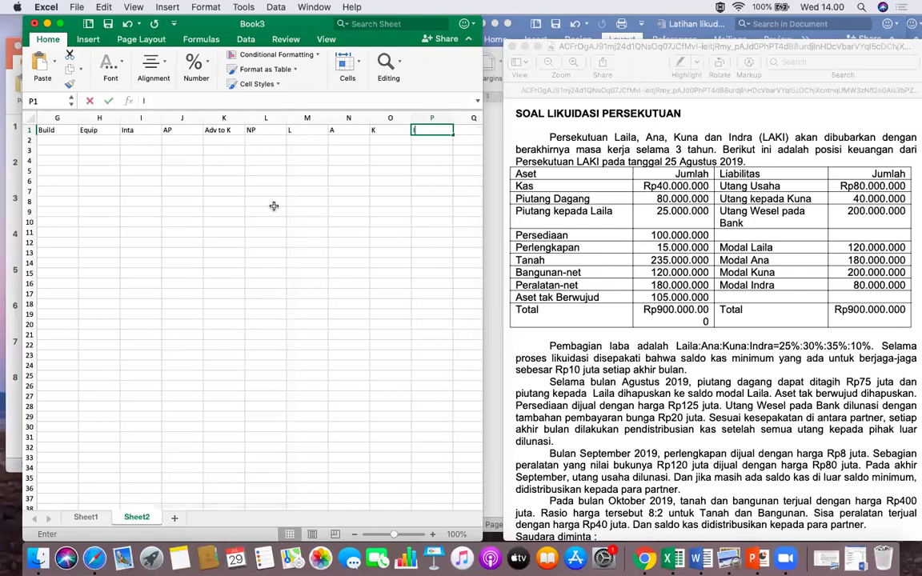
pyautogui.click(288, 264)
pyautogui.hscroll(-6, 286, 264)
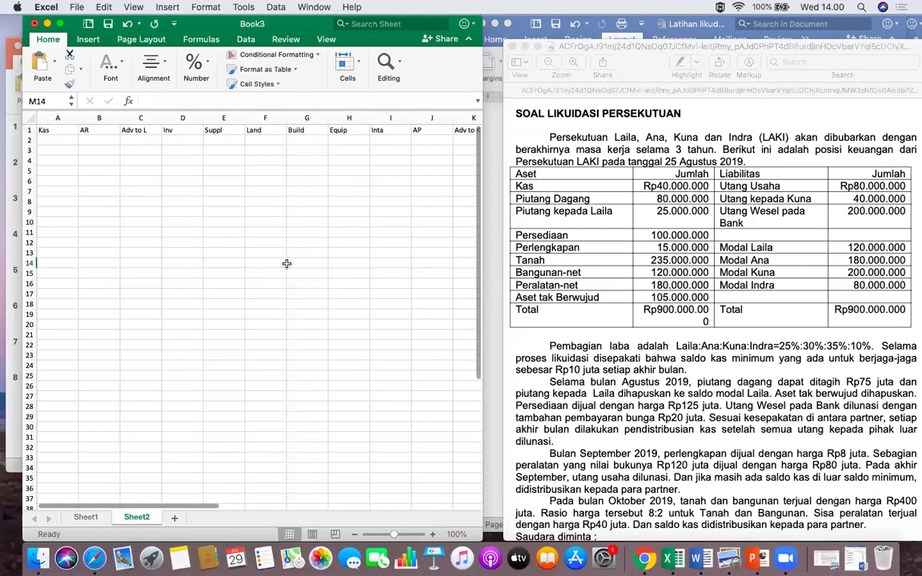
# Review the row 1 account headers from Kas through the partner capital columns.
pyautogui.click(64, 131)
pyautogui.press('Right')
pyautogui.press('Right')
pyautogui.press('Right')
pyautogui.press('Right')
pyautogui.press('Right')
pyautogui.press('Right')
pyautogui.press('Right')
pyautogui.press('Right')
pyautogui.press('Right')
pyautogui.press('Right')
pyautogui.press('Right')
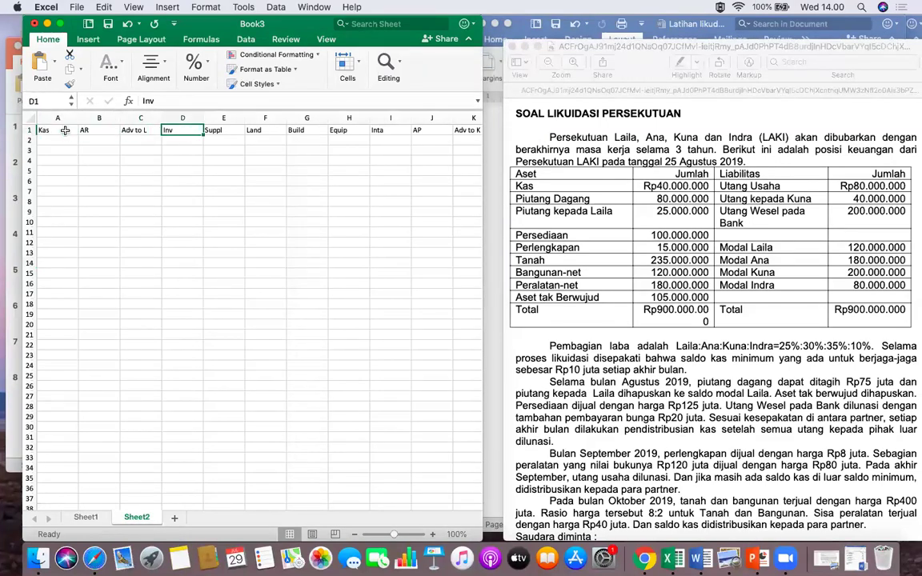
pyautogui.press('Right')
pyautogui.press('Right')
pyautogui.press('Right')
pyautogui.press('Right')
pyautogui.press('Right')
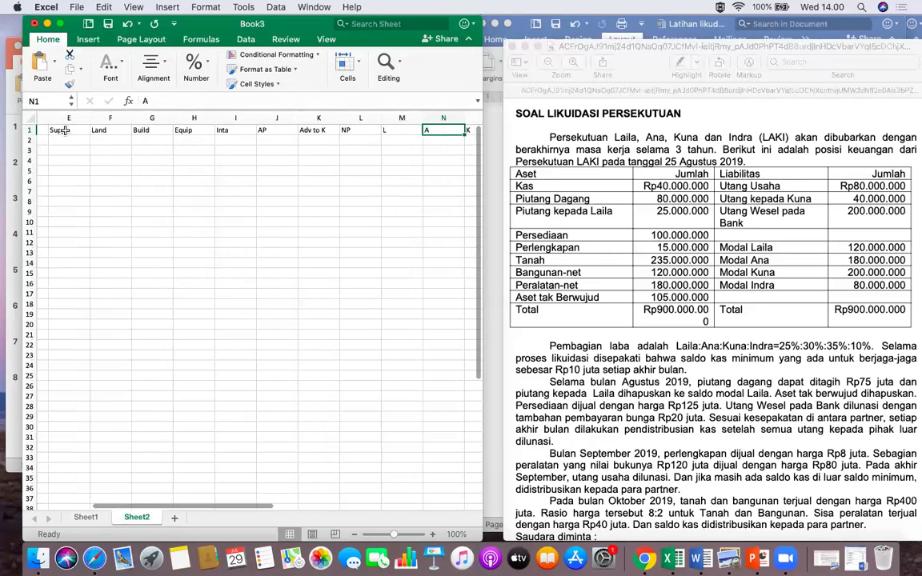
pyautogui.press('Left')
pyautogui.press('Left')
pyautogui.press('Left')
pyautogui.press('Left')
pyautogui.press('Left')
pyautogui.press('Left')
pyautogui.press('Left')
pyautogui.press('Left')
pyautogui.press('Left')
pyautogui.press('Left')
pyautogui.press('Left')
pyautogui.press('Left')
pyautogui.press('Left')
pyautogui.press('Left')
pyautogui.press('Left')
pyautogui.press('Left')
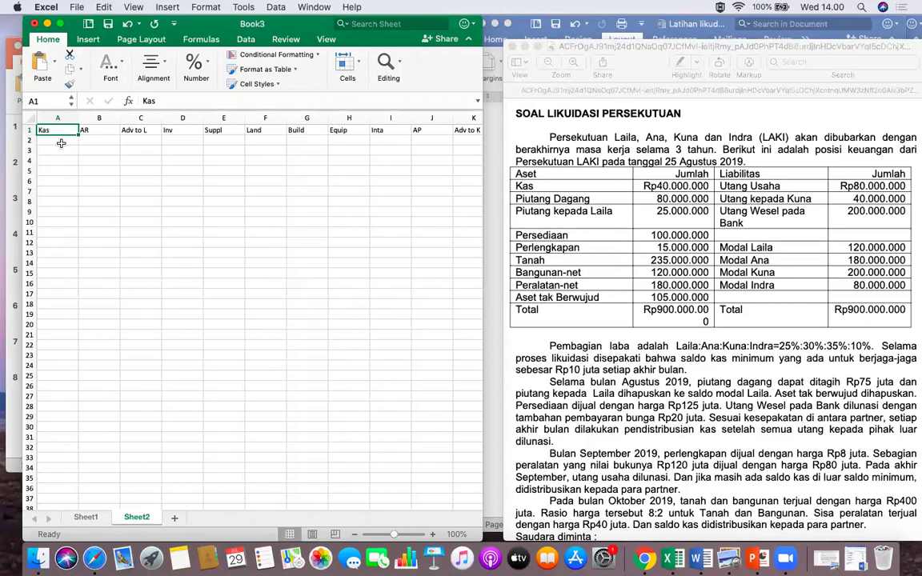
# Start a condensed header row in row 3 with Cash, Non Cash and Adv to L in A3:C3.
pyautogui.click(60, 150)
pyautogui.write('Cas')
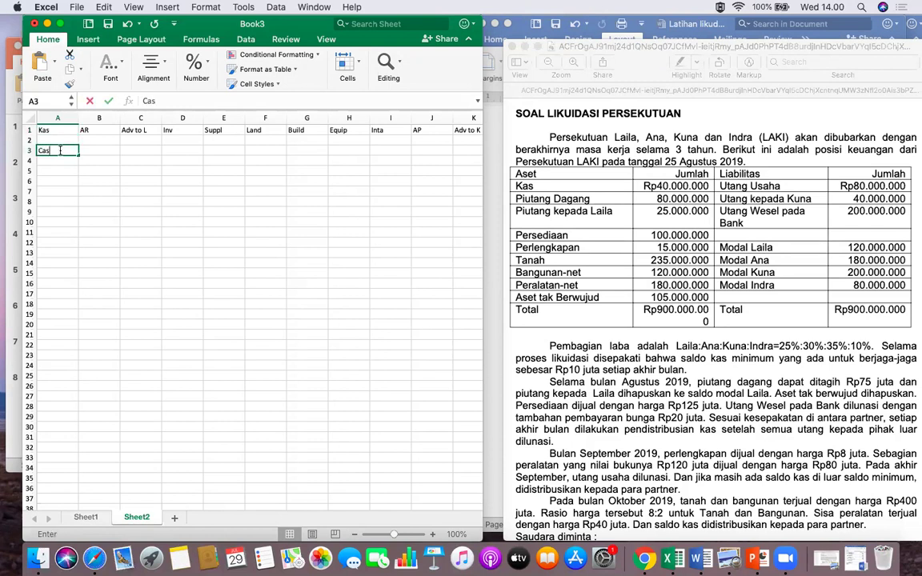
pyautogui.write('h')
pyautogui.press('Tab')
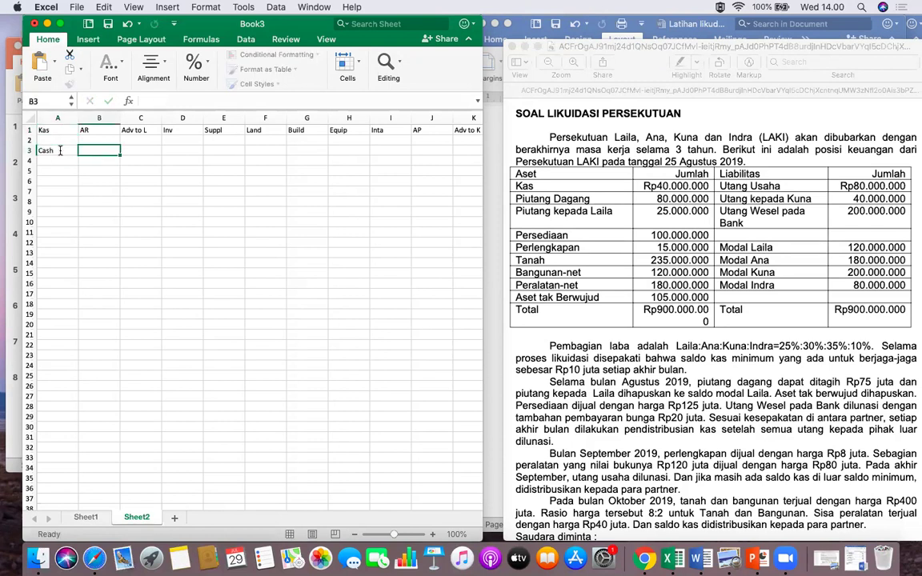
pyautogui.write('Non Cash')
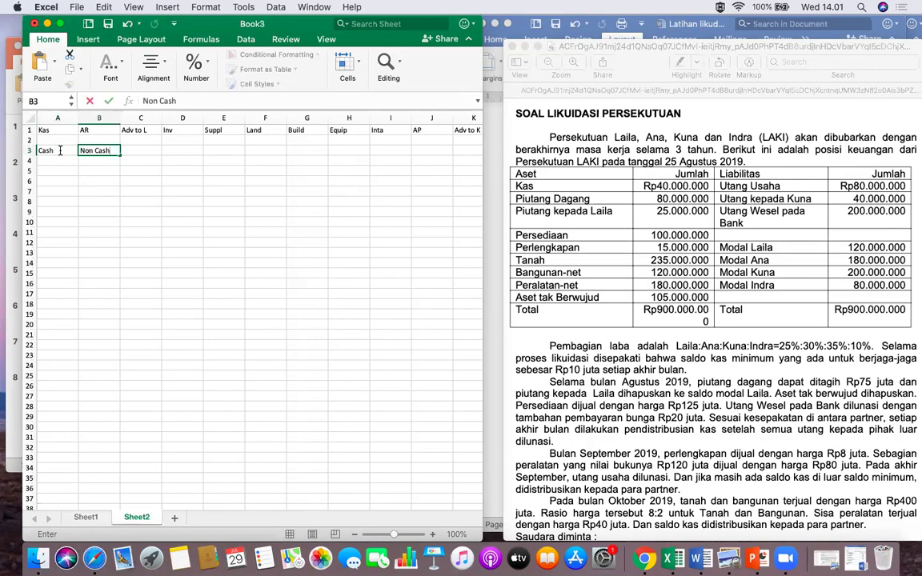
pyautogui.press('Tab')
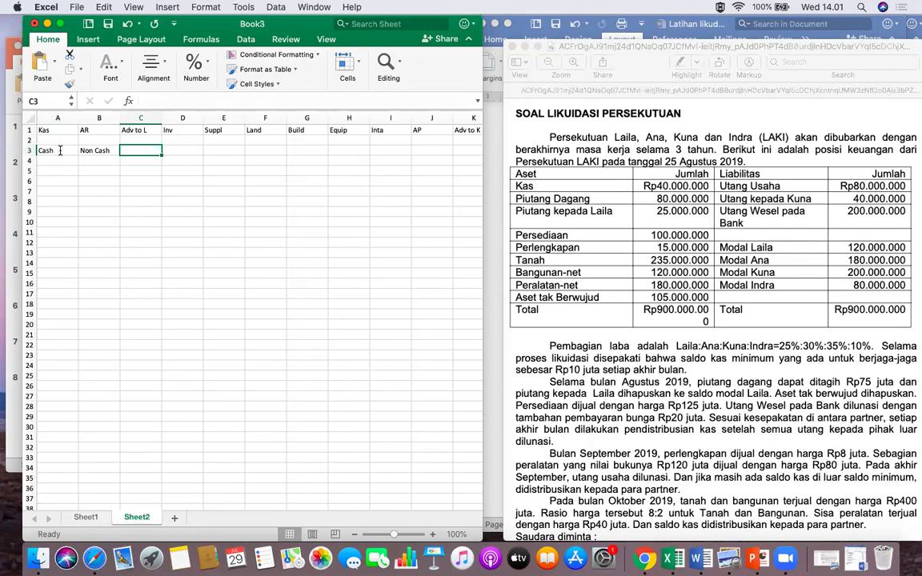
pyautogui.write('Adv to L')
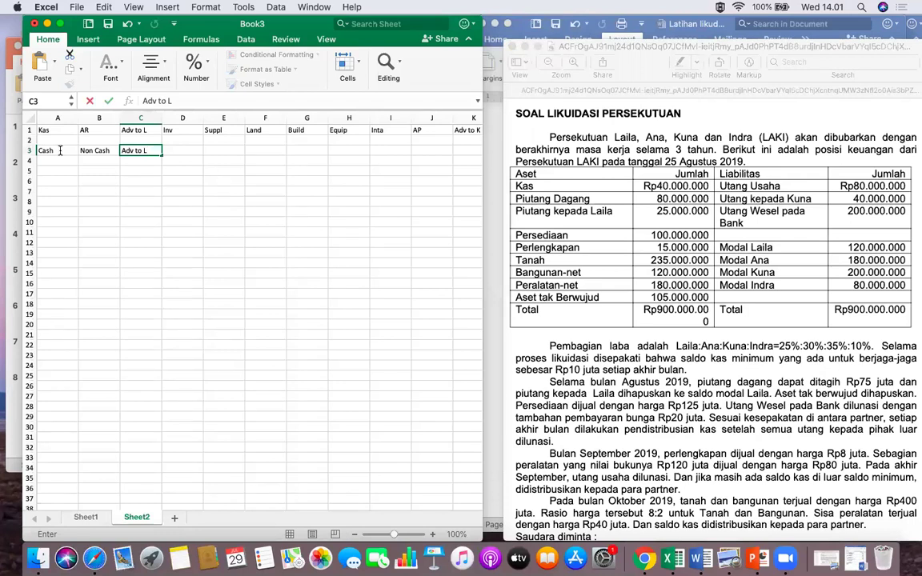
pyautogui.press('Tab')
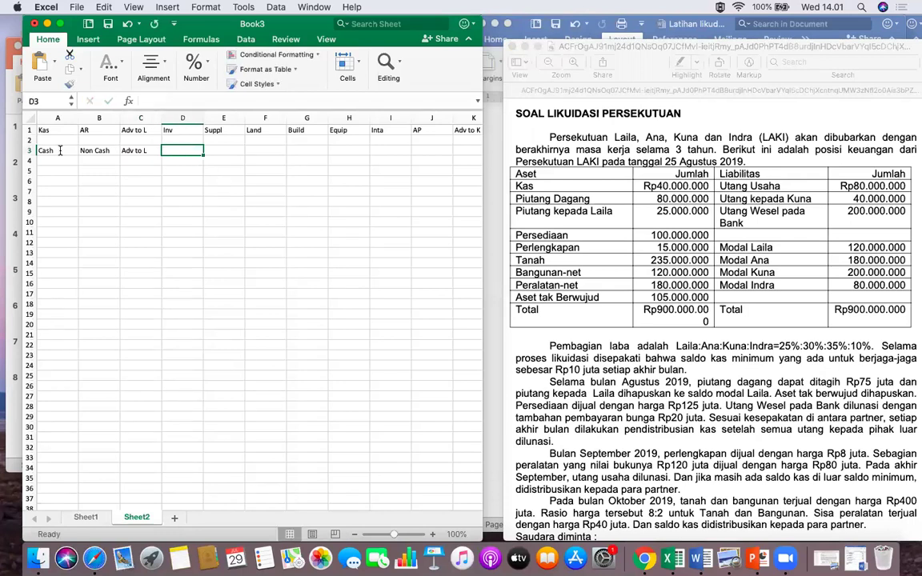
# Enter the liability headers AP, Adv from K and Bank Notes in D3:F3.
pyautogui.write('AP')
pyautogui.press('Tab')
pyautogui.write('Adv from')
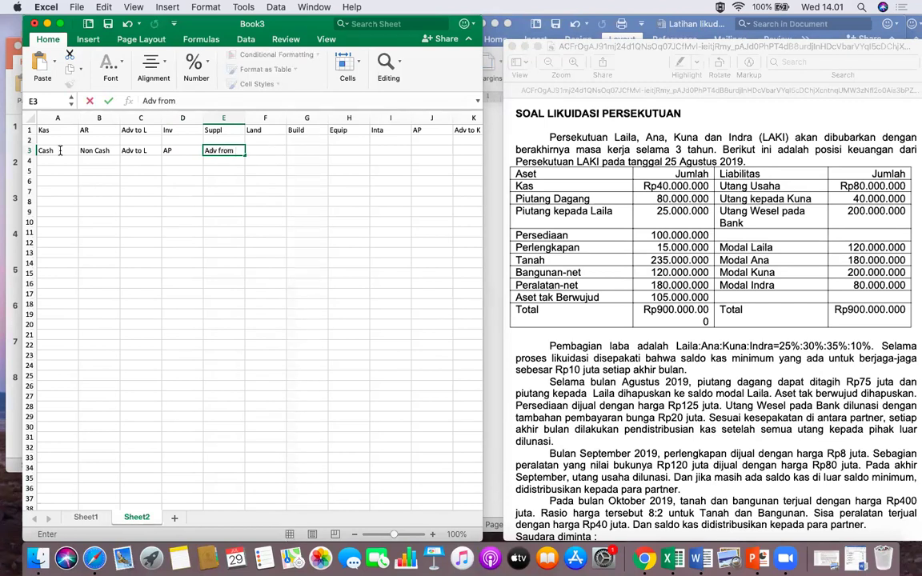
pyautogui.press('Tab')
pyautogui.write('Bank Notes')
pyautogui.press('Tab')
# Complete the condensed header row with the partner headers L, A, K and I in G3:J3.
pyautogui.write('L')
pyautogui.press('Tab')
pyautogui.write('A')
pyautogui.press('Tab')
pyautogui.write('K')
pyautogui.press('Tab')
pyautogui.write('I')
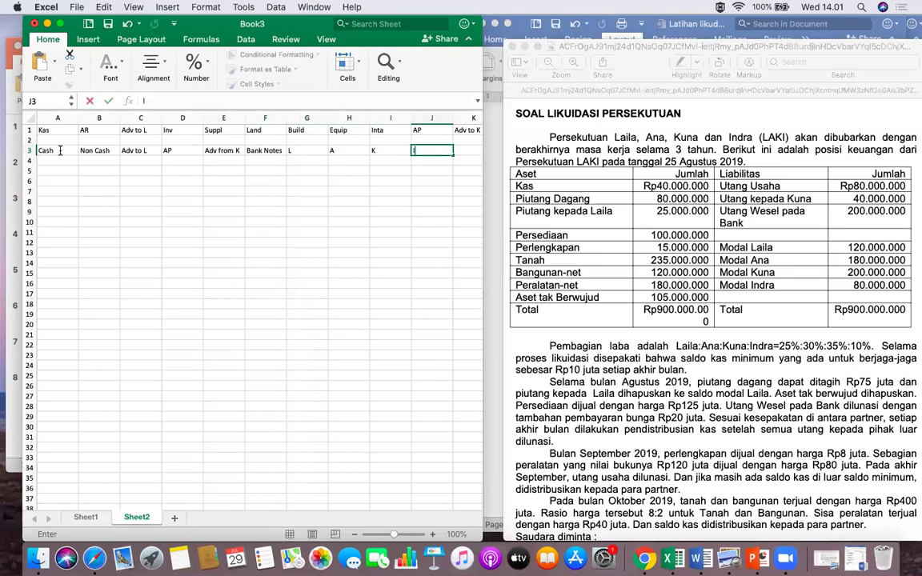
pyautogui.click(75, 212)
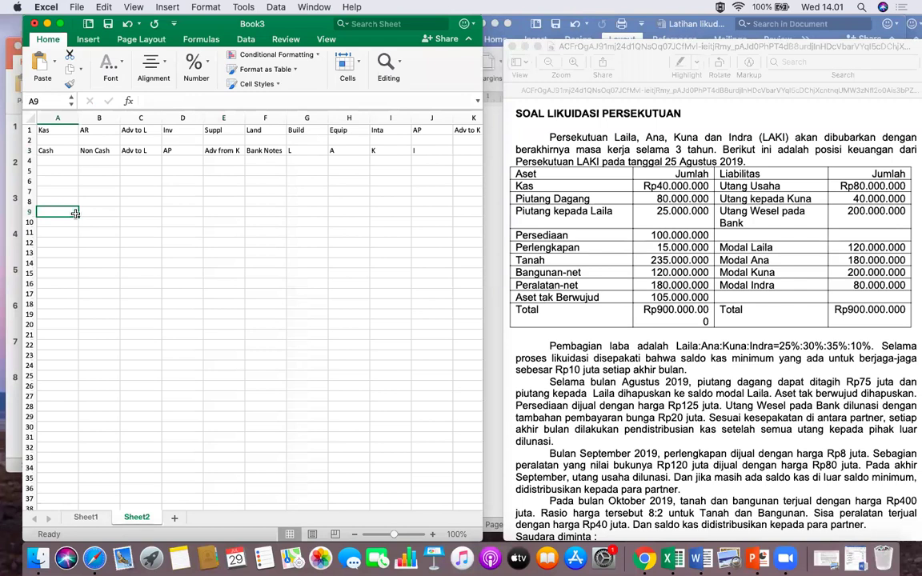
# Enter the opening balances 40000000, 80000000 and 25000000 in A2:C2 for Kas, AR and Adv to L.
pyautogui.click(65, 138)
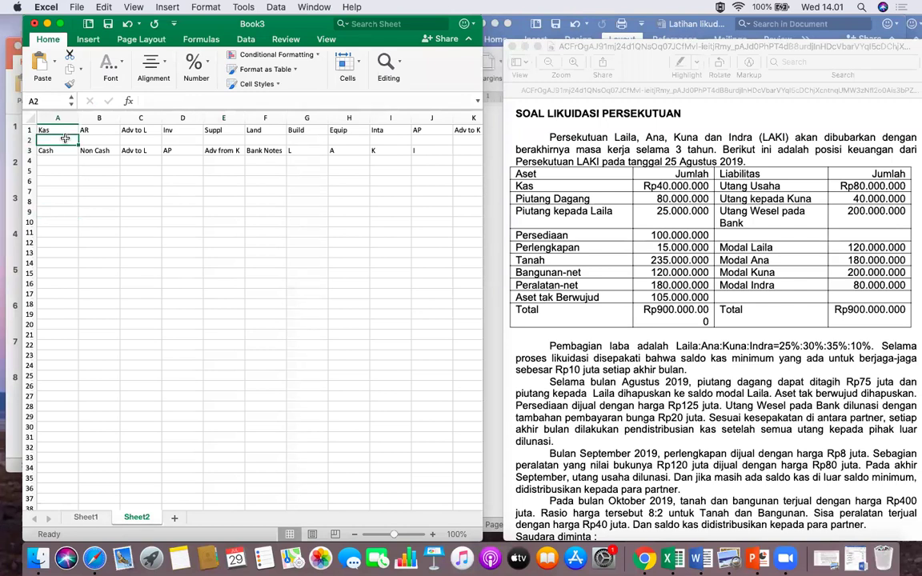
pyautogui.write('4')
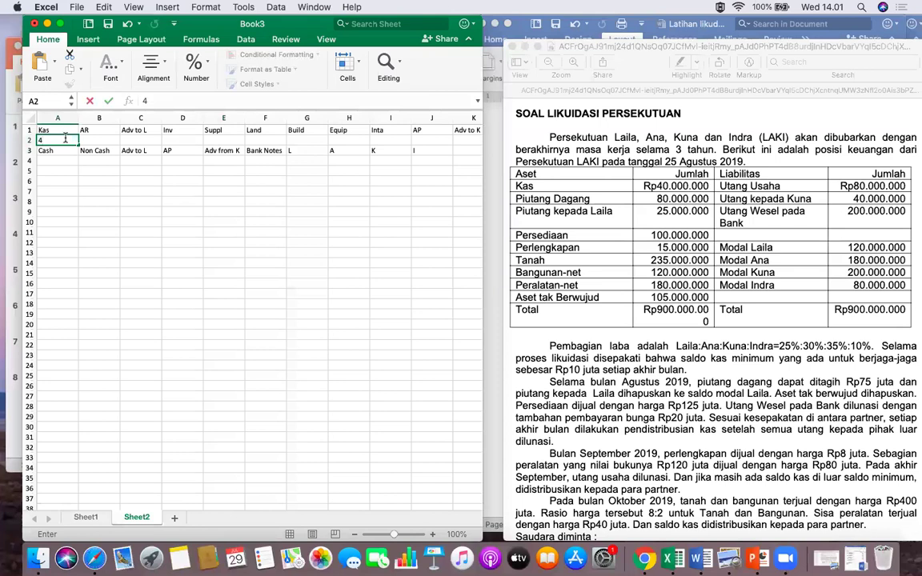
pyautogui.write('0000000')
pyautogui.press('Tab')
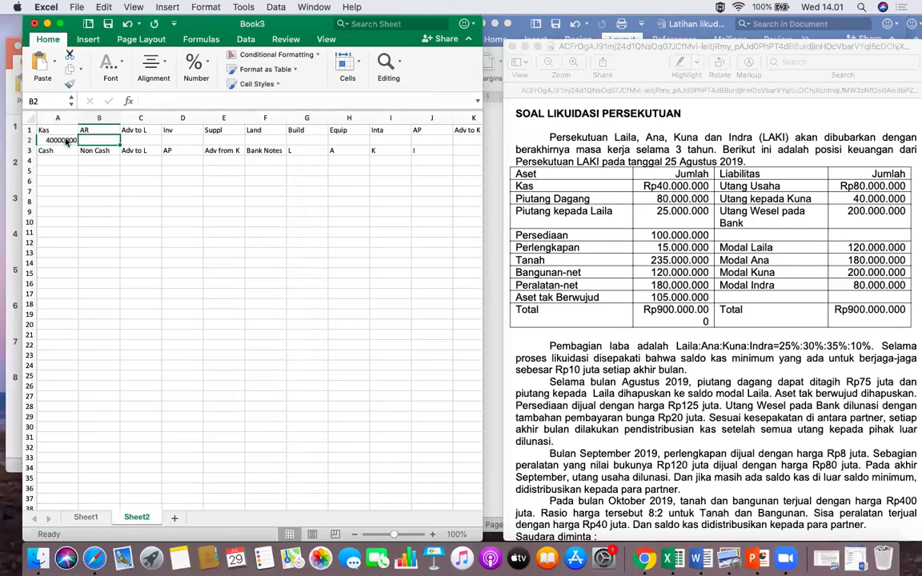
pyautogui.write('80000000')
pyautogui.press('Tab')
pyautogui.write('2')
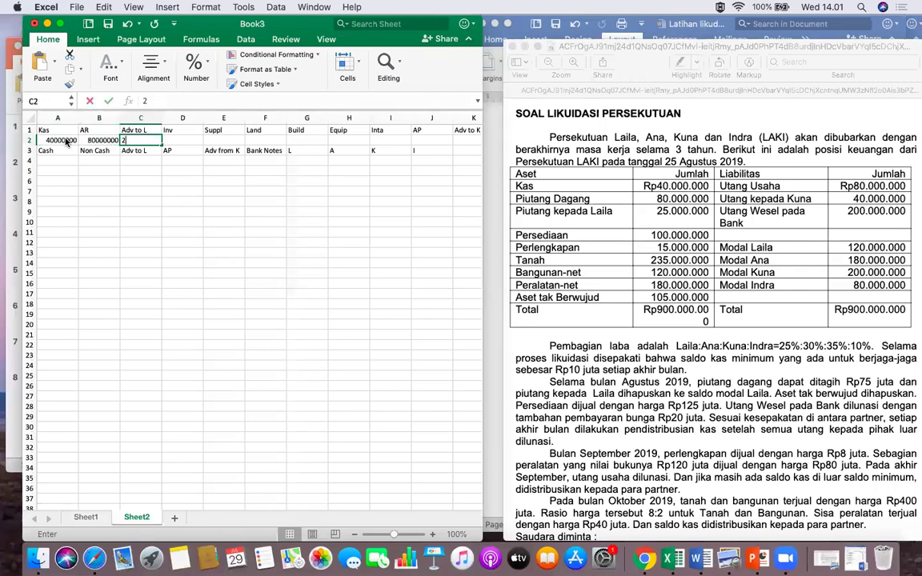
pyautogui.write('5000000')
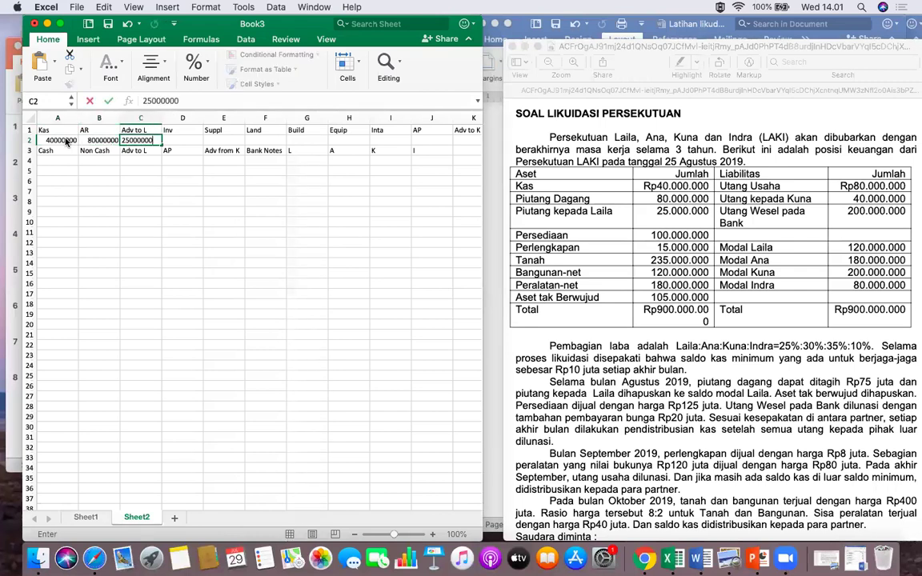
pyautogui.press('Tab')
# Enter the opening balances 100000000, 15000000 and 235000000 in D2:F2 for Inv, Suppl and Land.
pyautogui.write('1000000')
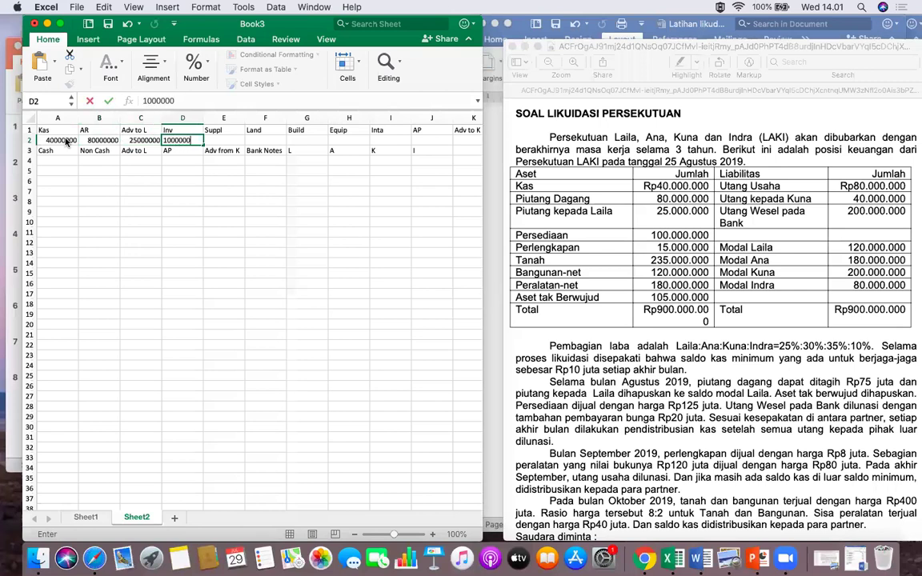
pyautogui.press('Tab')
pyautogui.write('15000000')
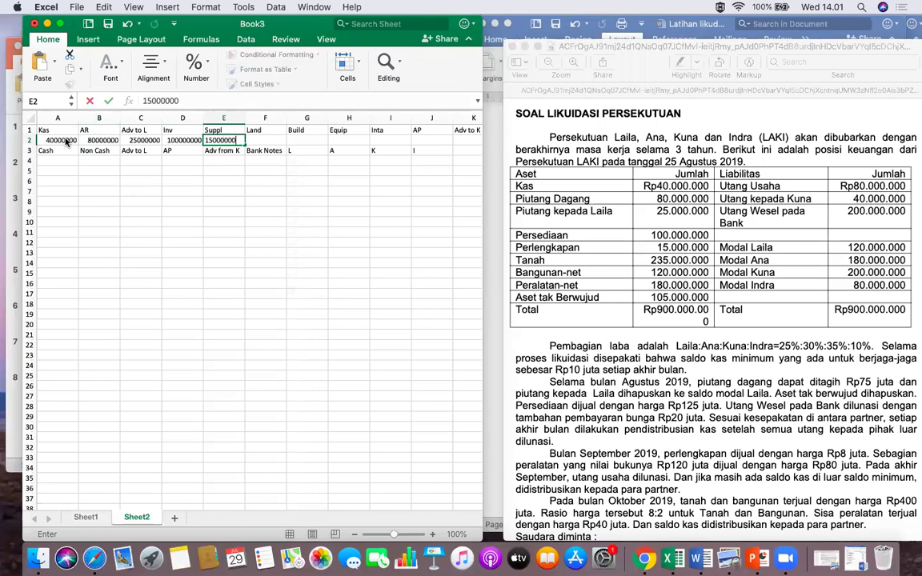
pyautogui.press('Tab')
pyautogui.write('235000000')
pyautogui.press('Tab')
# Enter 120000000, 180000000, 10500000 and 80000000 in G2:J2 for Build, Equip, Inta and AP.
pyautogui.write('120000000')
pyautogui.press('Tab')
pyautogui.write('180000000')
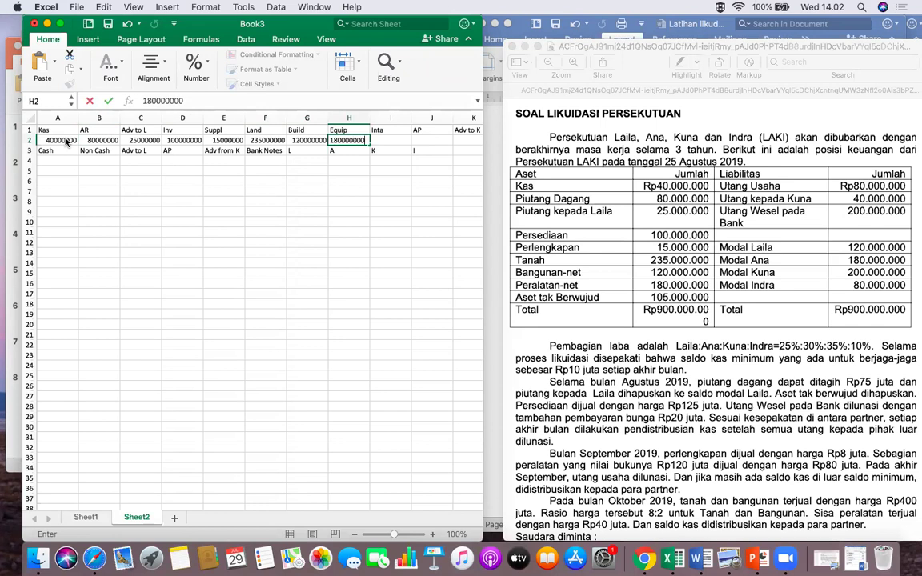
pyautogui.press('Tab')
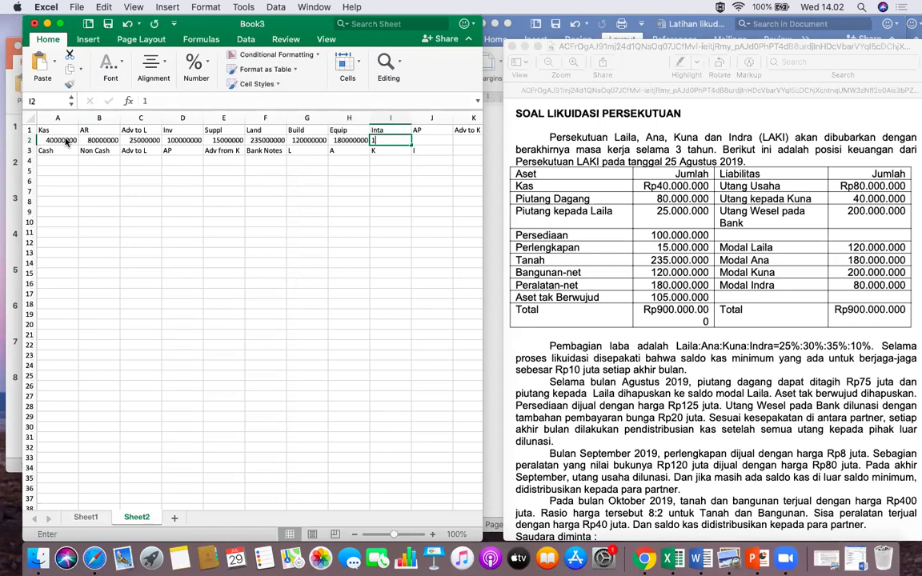
pyautogui.write('10')
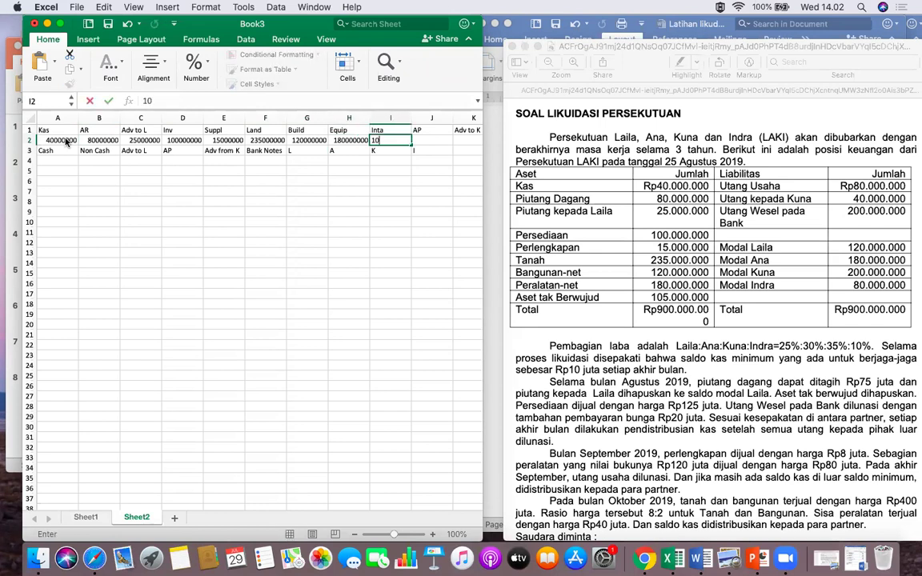
pyautogui.write('500000')
pyautogui.press('Tab')
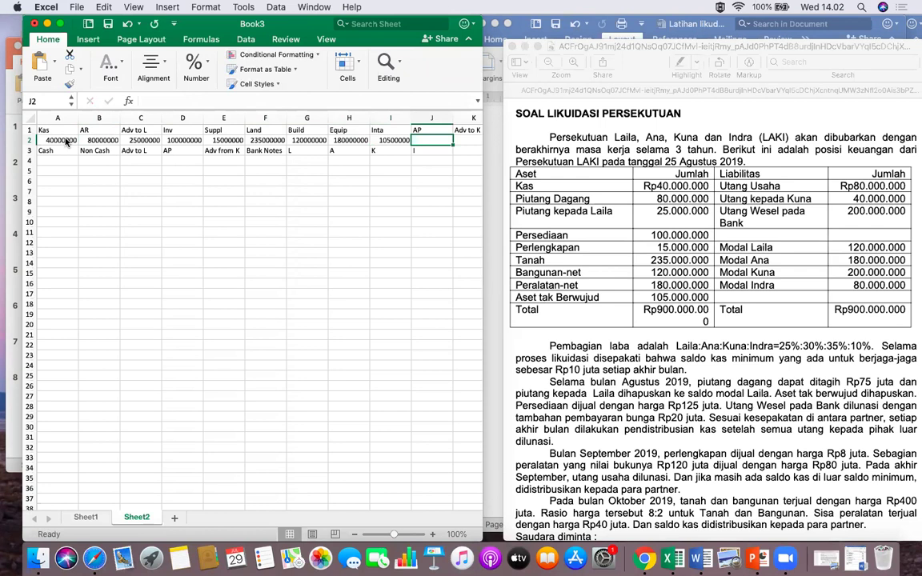
pyautogui.write('80000000')
# Take the Book2 workbook out of full screen and minimize it to return to Book3.
pyautogui.hotkey('ctrl', 'Right')
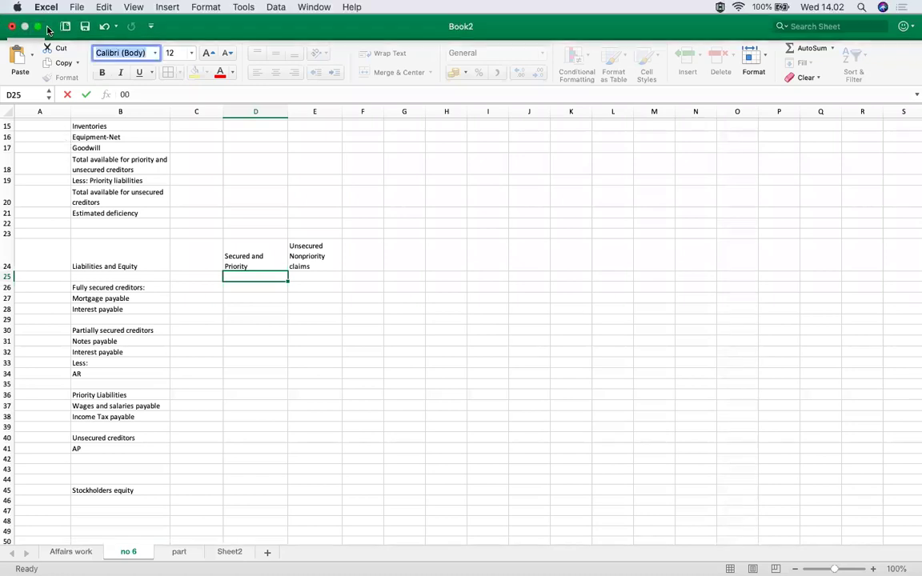
pyautogui.click(36, 28)
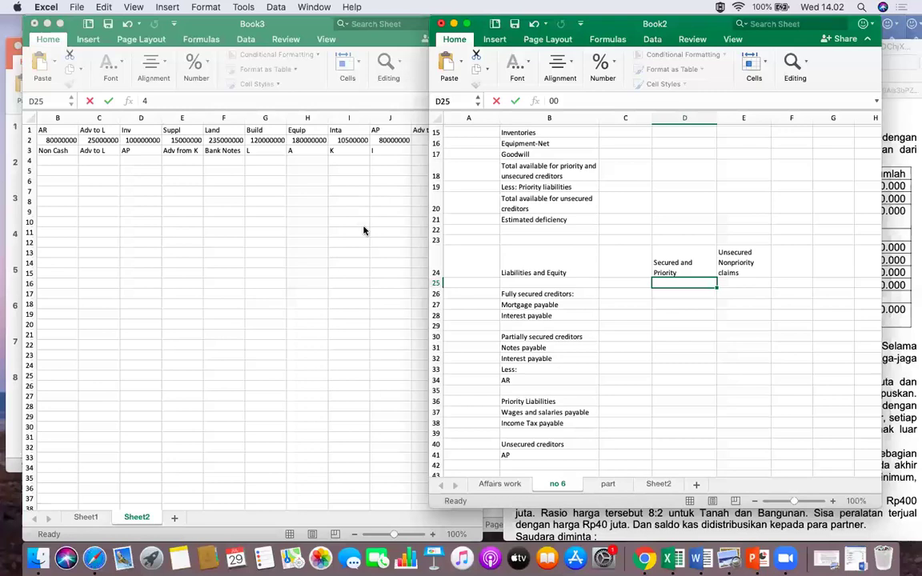
pyautogui.click(421, 140)
pyautogui.click(628, 33)
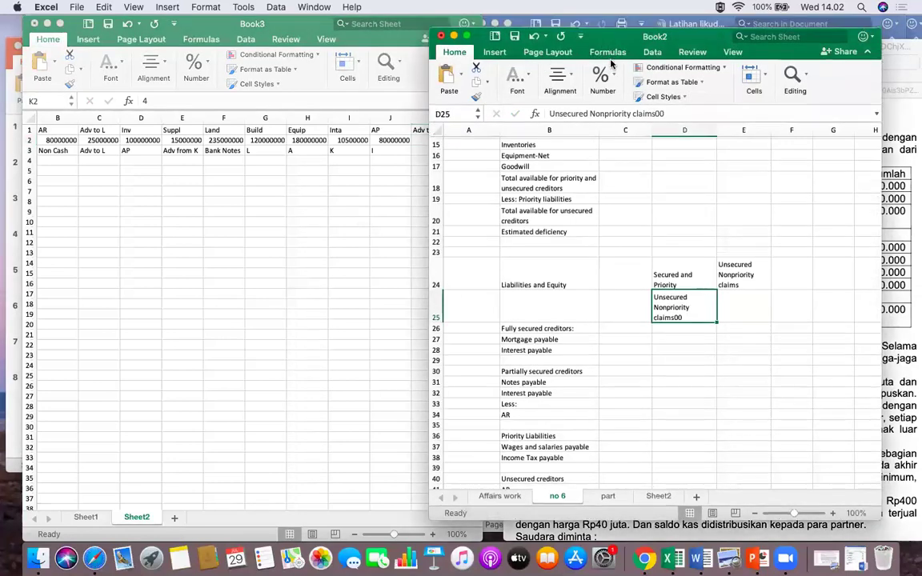
pyautogui.click(453, 36)
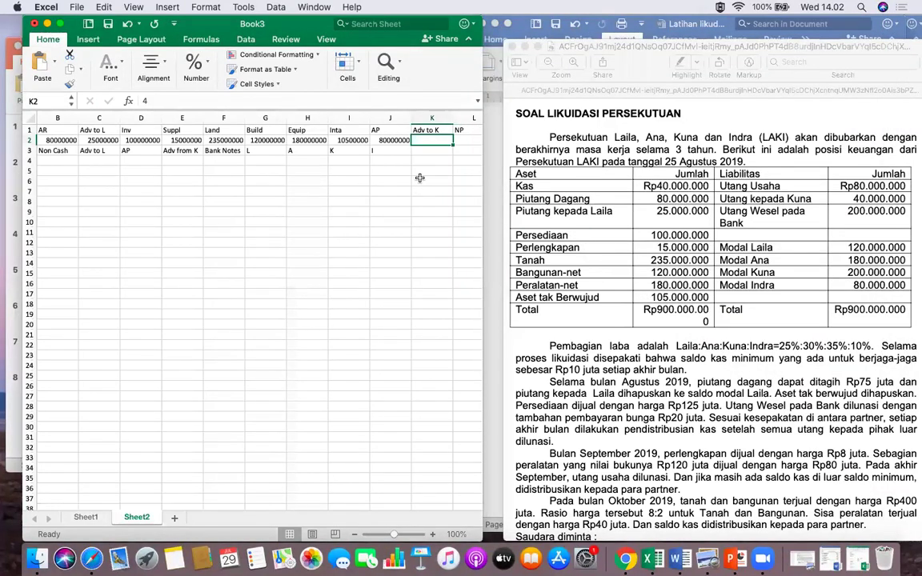
# Enter the balances 40000000, 200000000 and 120000000 in K2:M2 for Adv to K, NP and partner L's capital.
pyautogui.write('40000000')
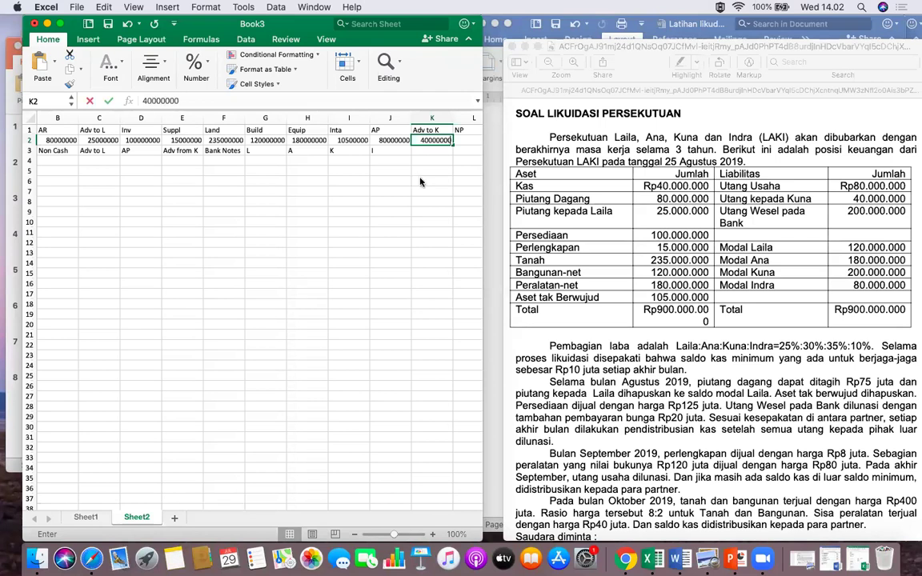
pyautogui.press('Tab')
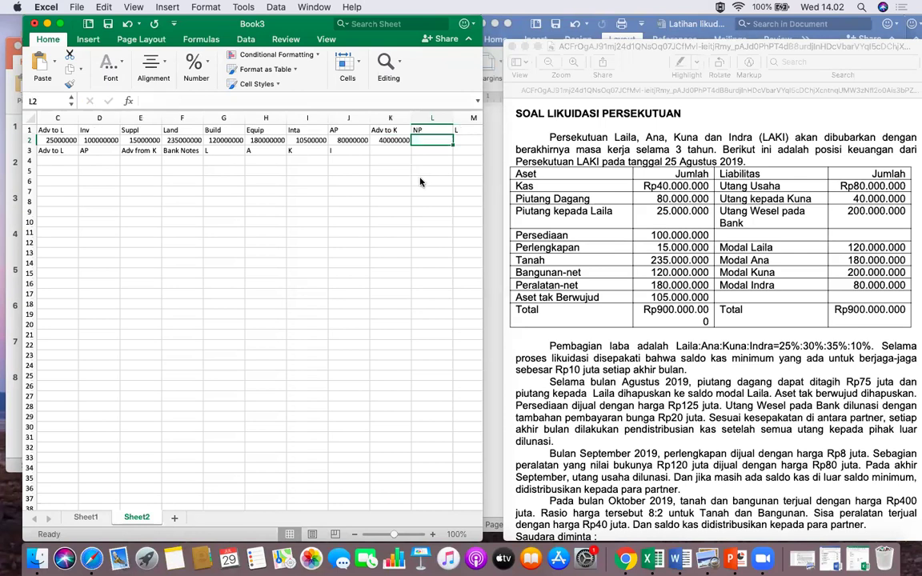
pyautogui.write('200000000')
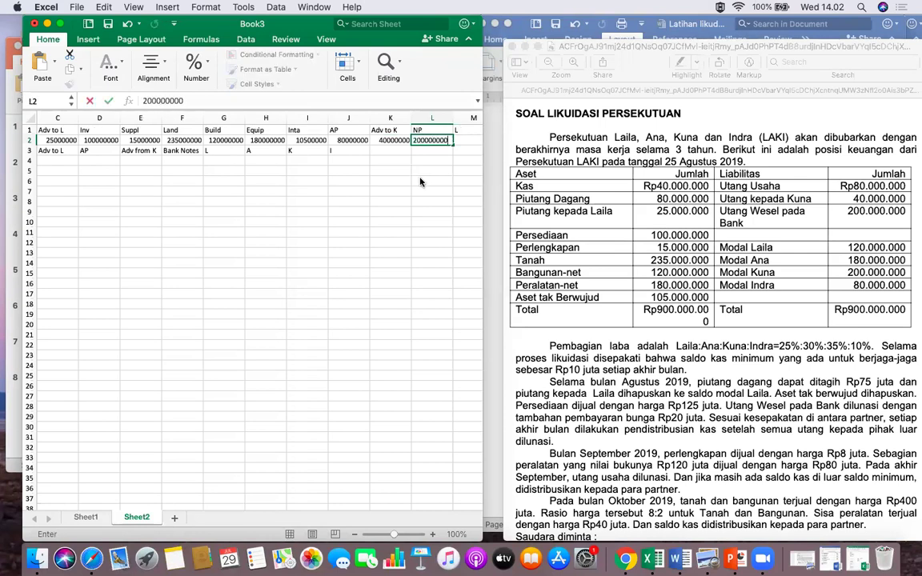
pyautogui.press('Tab')
pyautogui.write('120000000')
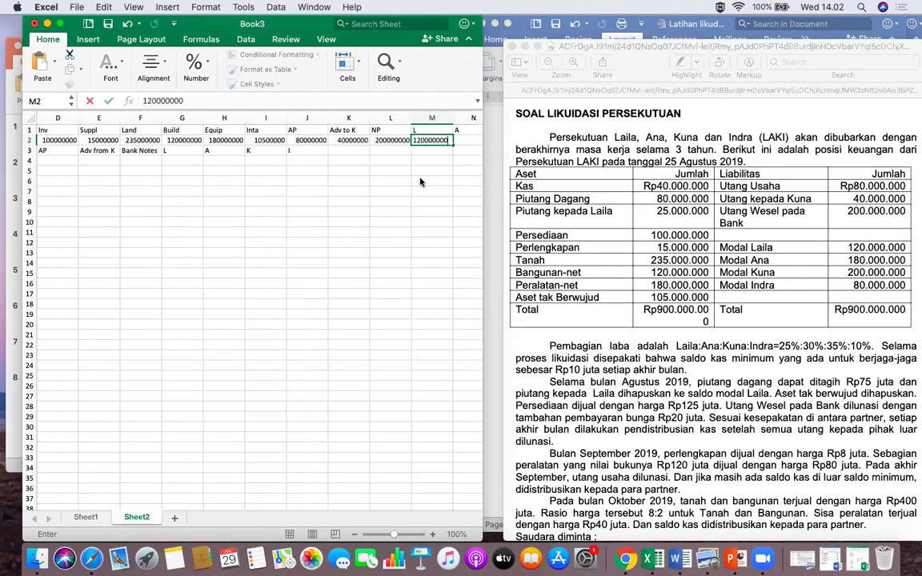
pyautogui.press('Tab')
# Enter 180000000 in N2 as partner A's capital balance, clearing the digits misplaced in the cell reference field.
pyautogui.write('180')
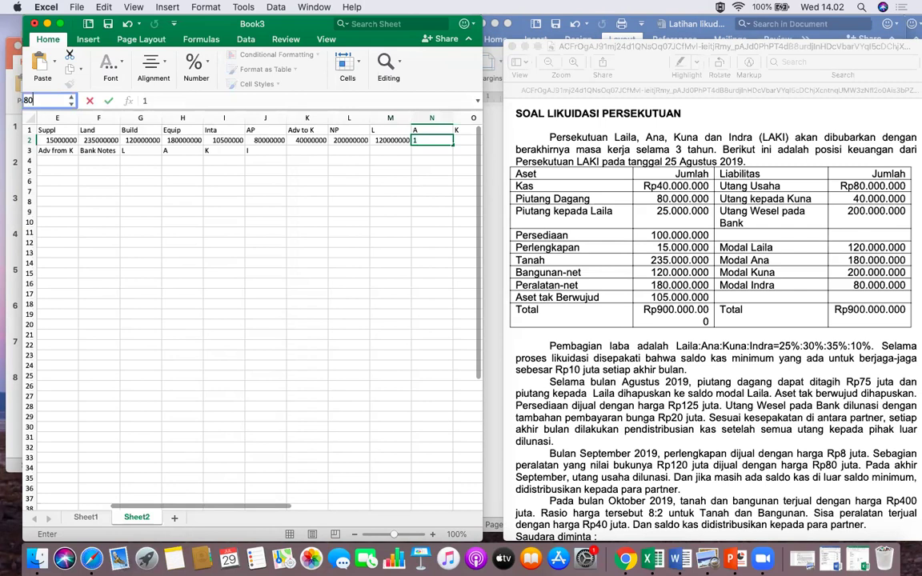
pyautogui.write('000000')
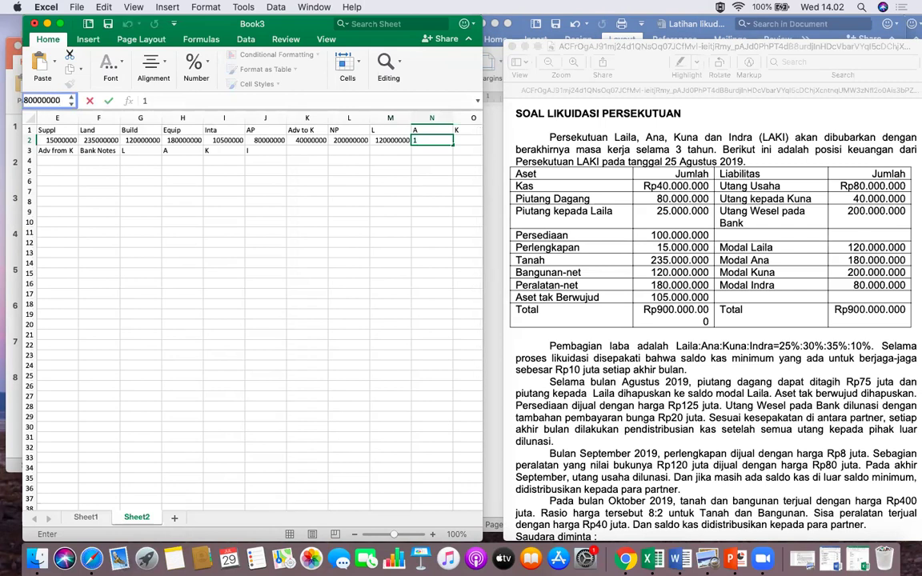
pyautogui.press('BackSpace')
pyautogui.press('BackSpace')
pyautogui.press('BackSpace')
pyautogui.press('BackSpace')
pyautogui.press('BackSpace')
pyautogui.press('BackSpace')
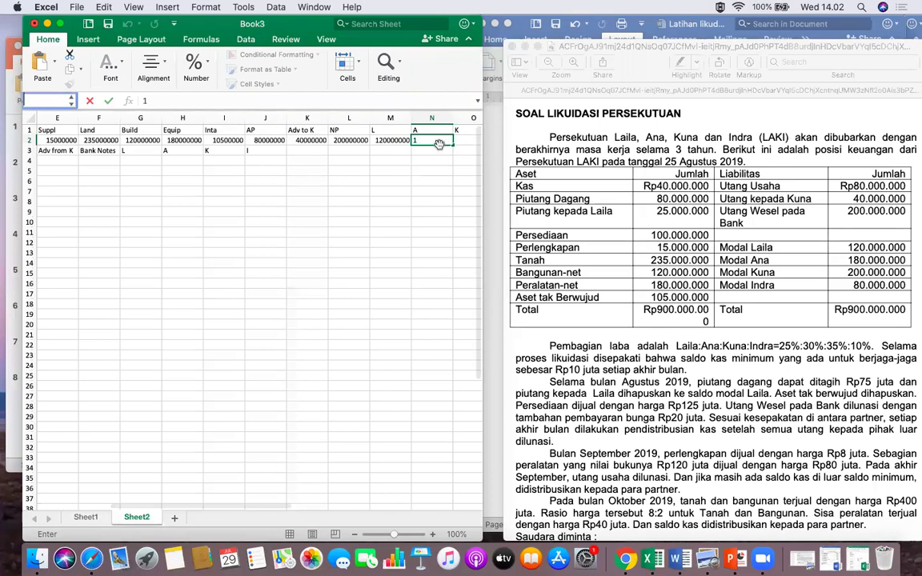
pyautogui.click(432, 140)
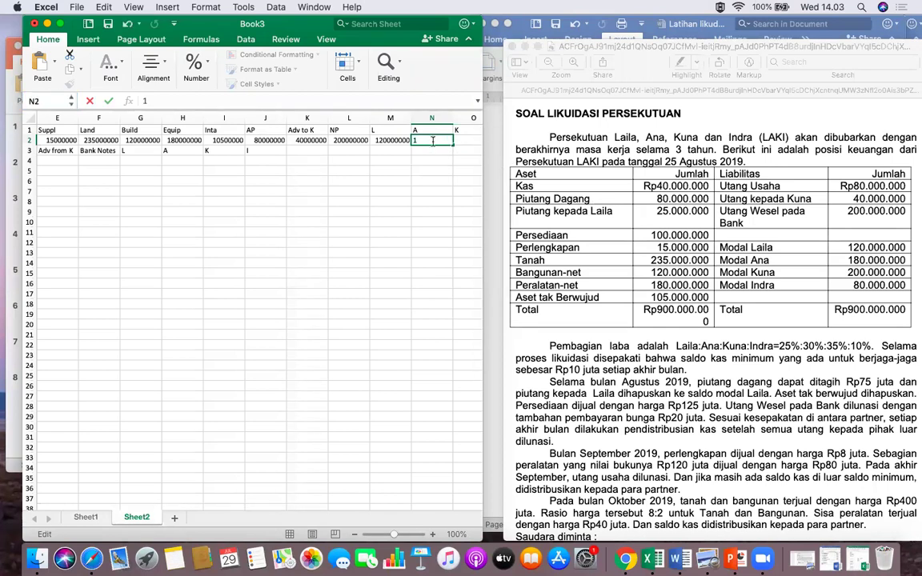
pyautogui.write('80000000')
pyautogui.press('Tab')
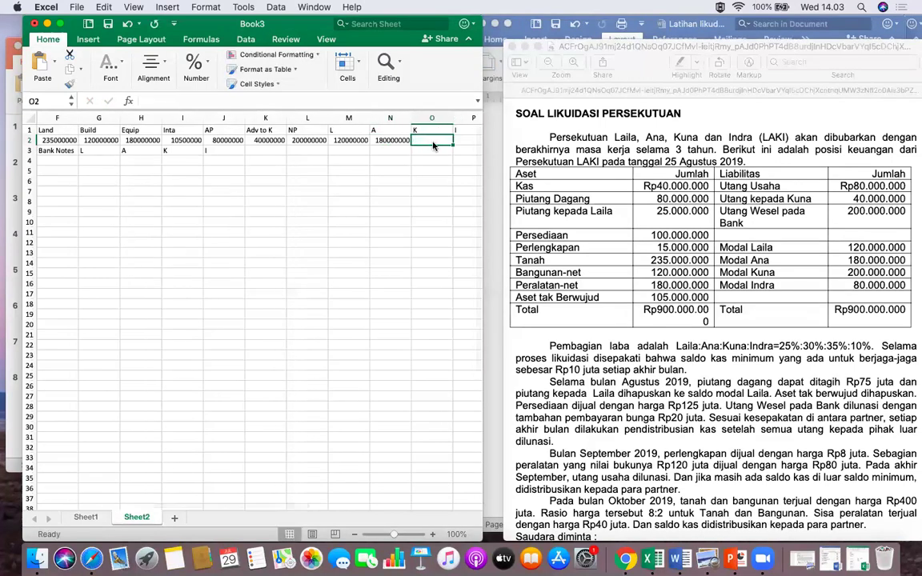
# Enter the capital balances 200000000 in O2 for partner K and 80000000 in P2 for partner I.
pyautogui.write('200000000')
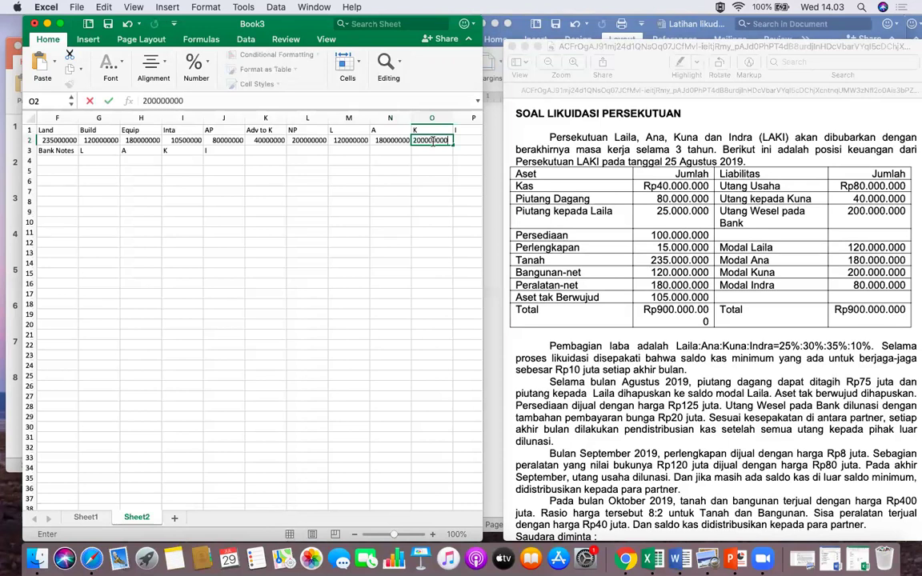
pyautogui.press('Tab')
pyautogui.write('80')
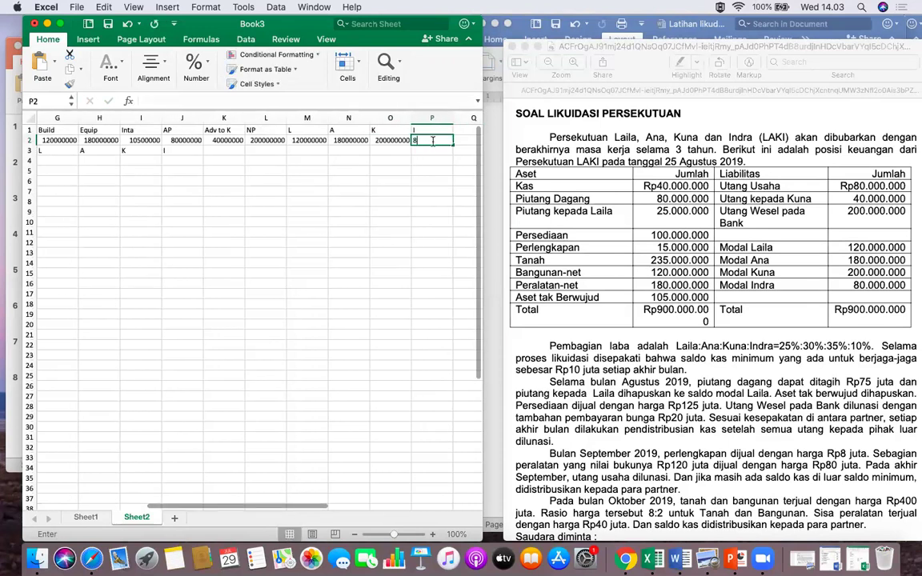
pyautogui.write('000000')
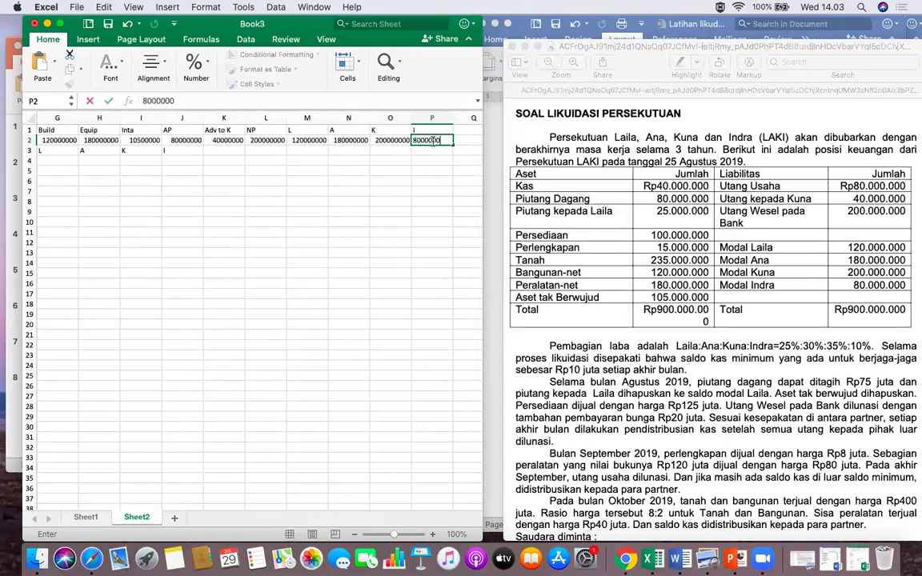
pyautogui.click(442, 182)
# Format the numbers of the entire sheet with thousands separators and no decimals.
pyautogui.press('super+a')
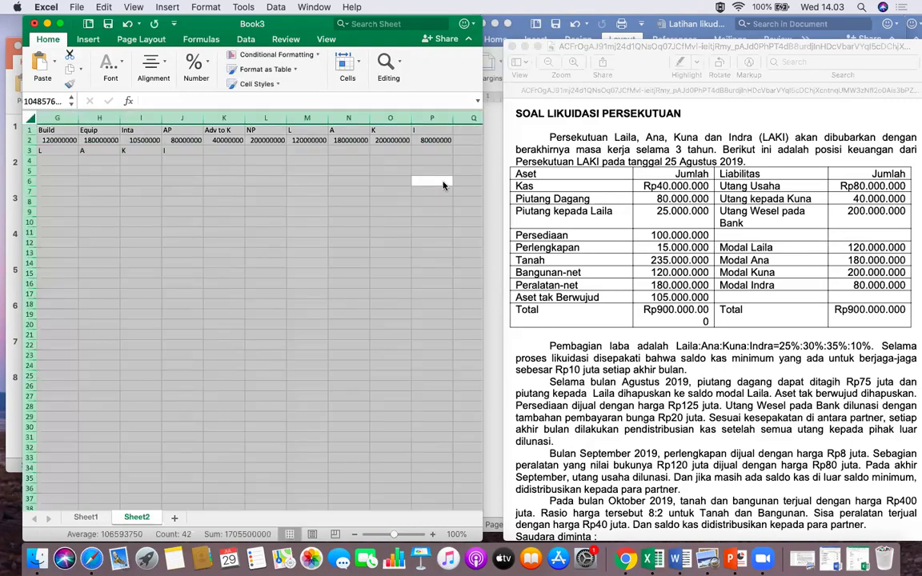
pyautogui.click(206, 64)
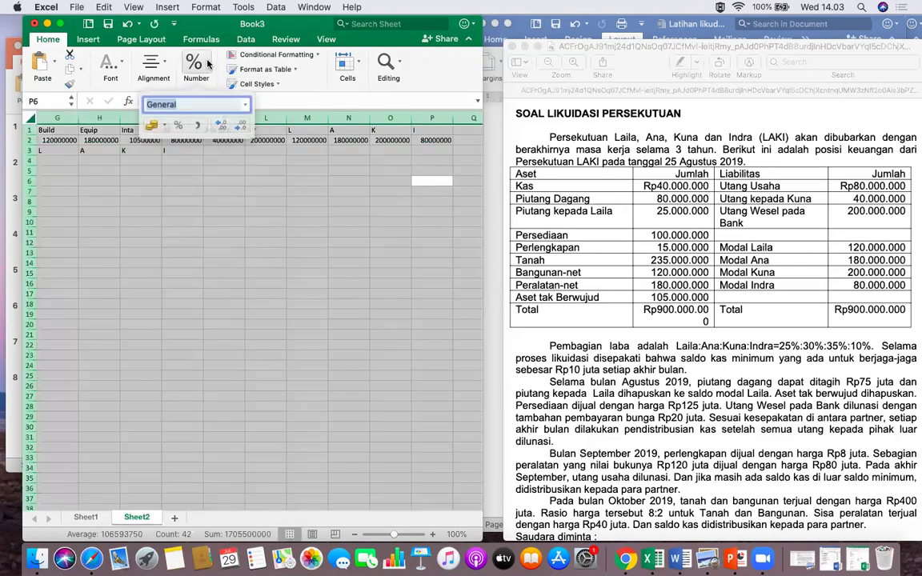
pyautogui.click(177, 108)
pyautogui.click(229, 203)
pyautogui.click(265, 238)
pyautogui.hscroll(3, 361, 202)
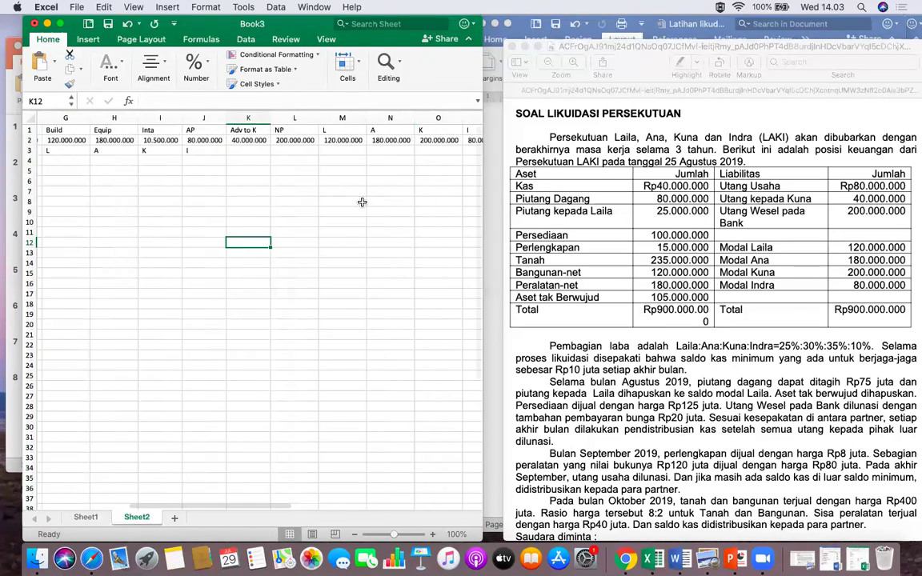
# Link the condensed Cash balance in A4 to the Kas balance with the formula =A2.
pyautogui.hscroll(-5, 360, 202)
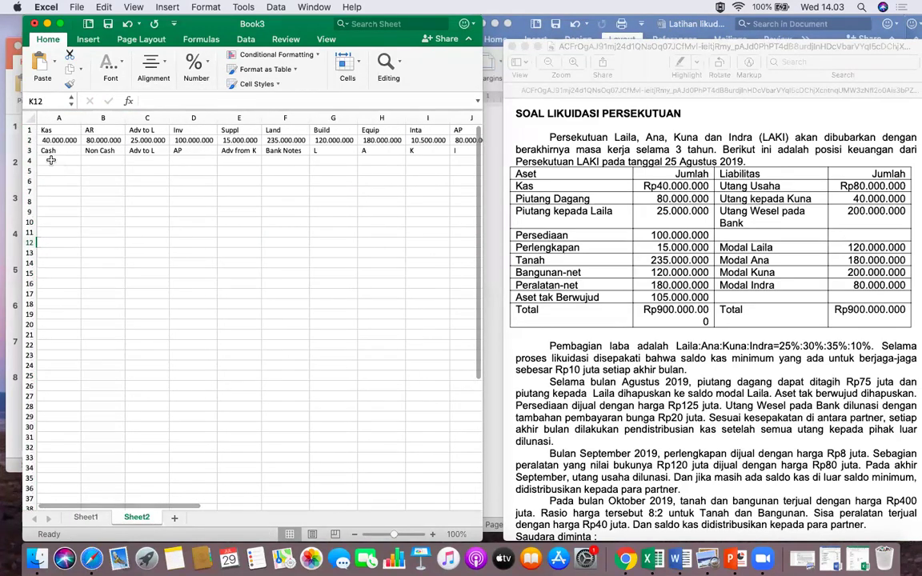
pyautogui.click(56, 158)
pyautogui.write('=')
pyautogui.click(59, 140)
pyautogui.press('Return')
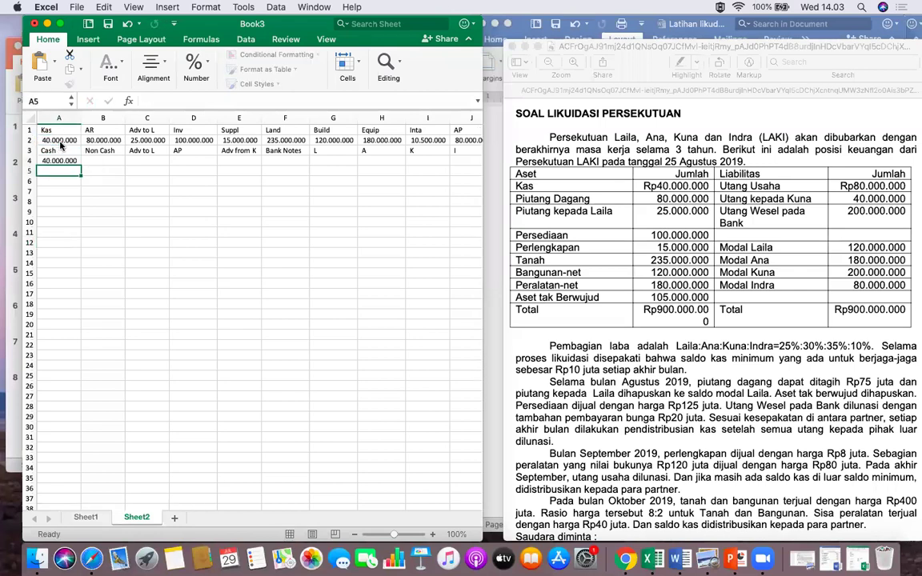
# Link the condensed Adv to L balance in C4 to its opening balance with the formula =C2.
pyautogui.click(149, 160)
pyautogui.write('=')
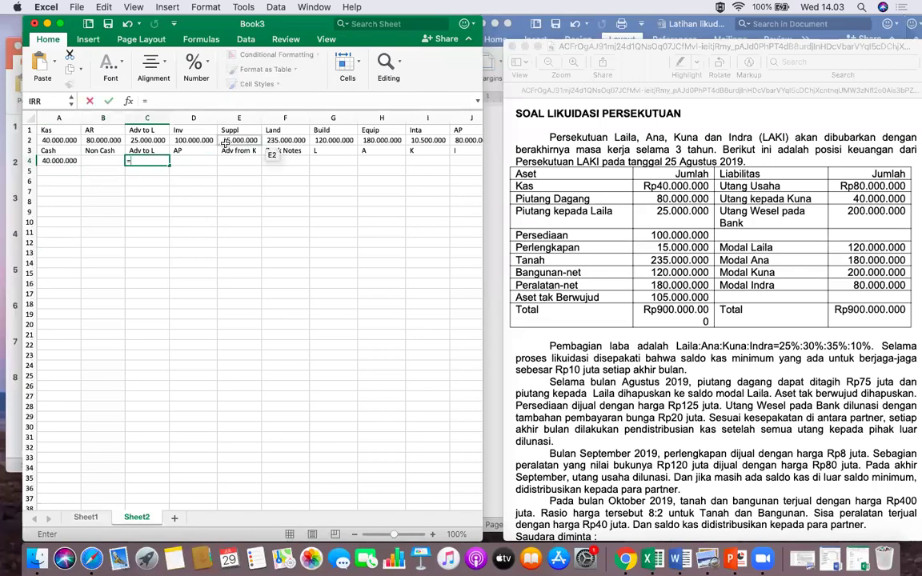
pyautogui.click(162, 140)
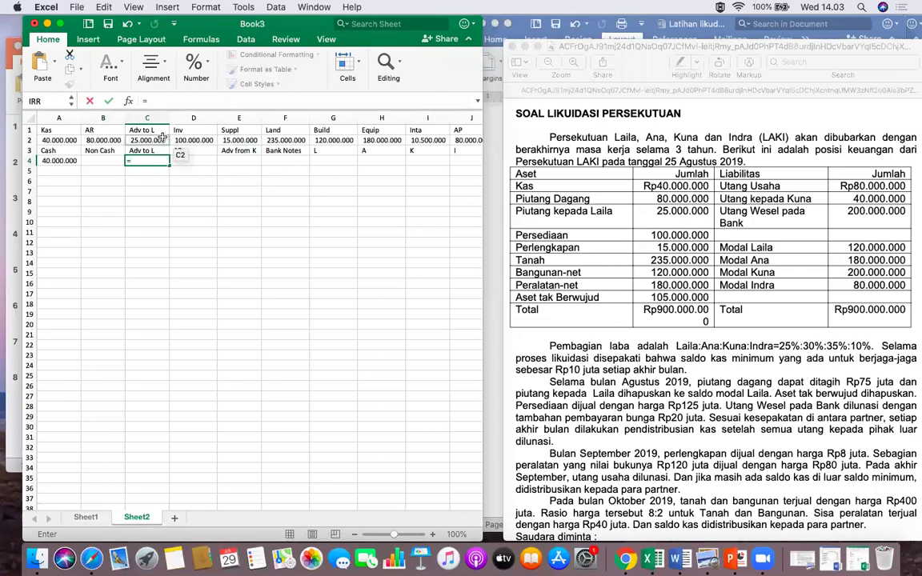
pyautogui.press('Return')
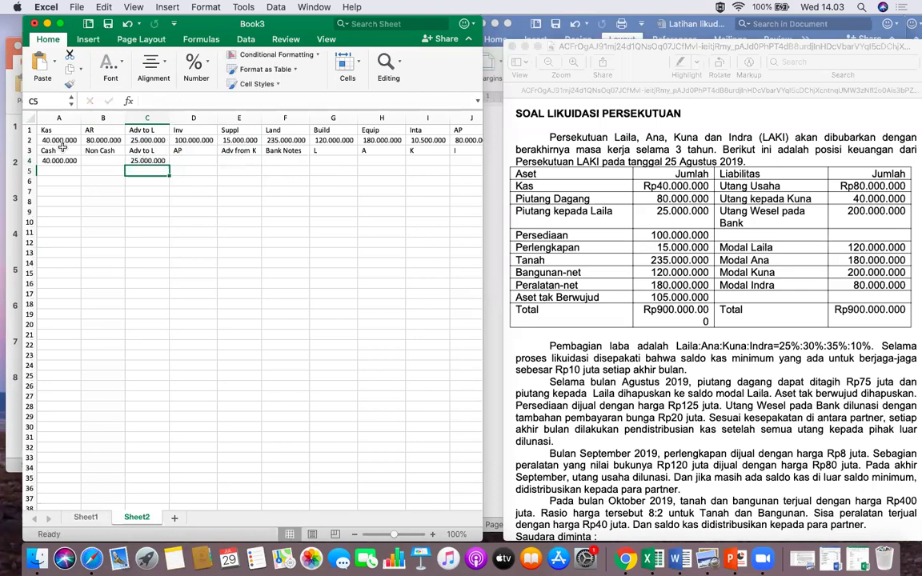
# Make the condensed account headings in row 3 bold.
pyautogui.click(28, 151)
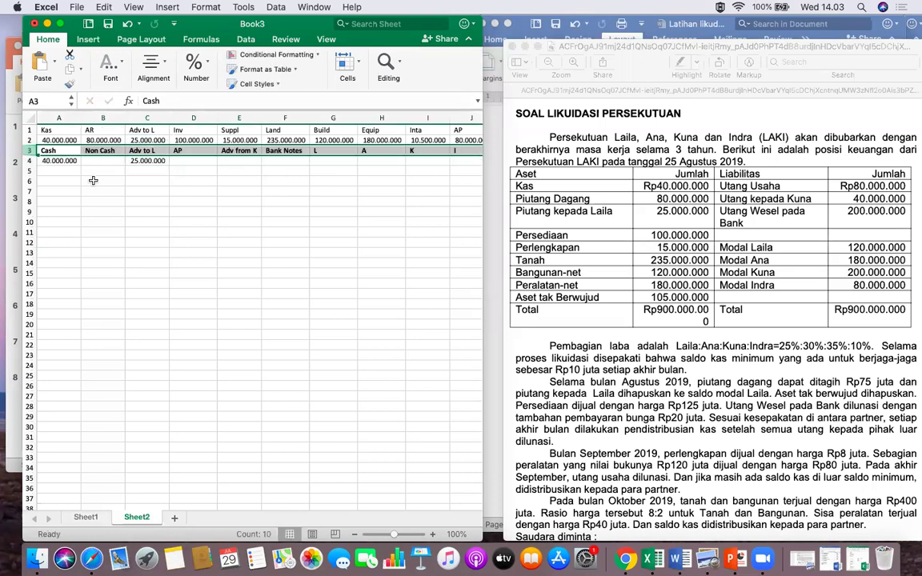
pyautogui.press('cmd+b')
pyautogui.click(147, 222)
# Link the condensed AP balance in D4 with the formula =J2 and the Adv from K balance in E4 with =K2.
pyautogui.click(198, 160)
pyautogui.write('=')
pyautogui.click(458, 140)
pyautogui.press('Tab')
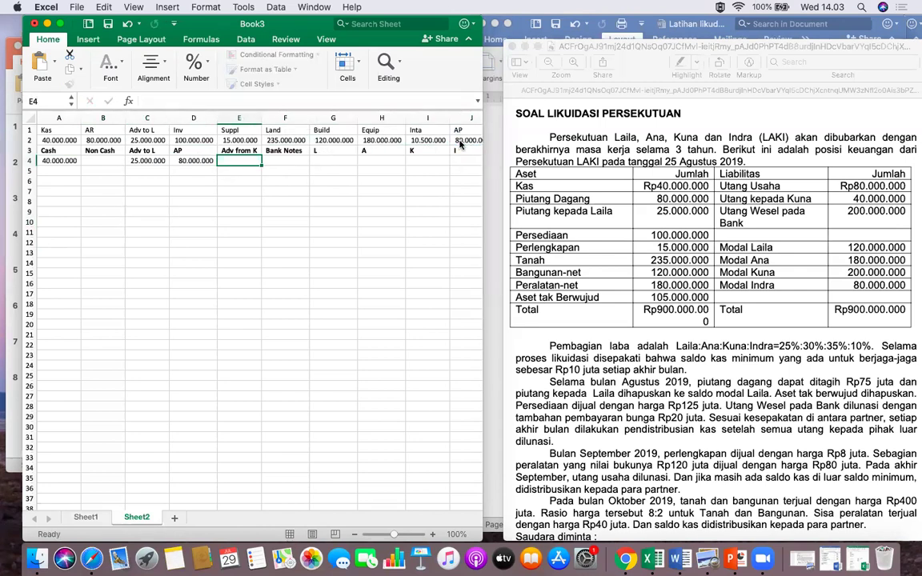
pyautogui.write('=')
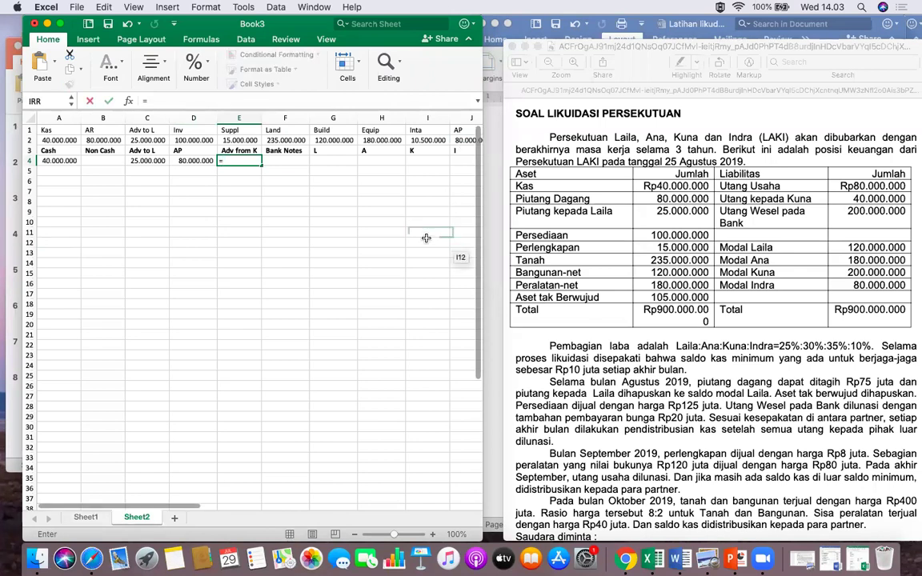
pyautogui.hscroll(3, 426, 237)
pyautogui.click(427, 140)
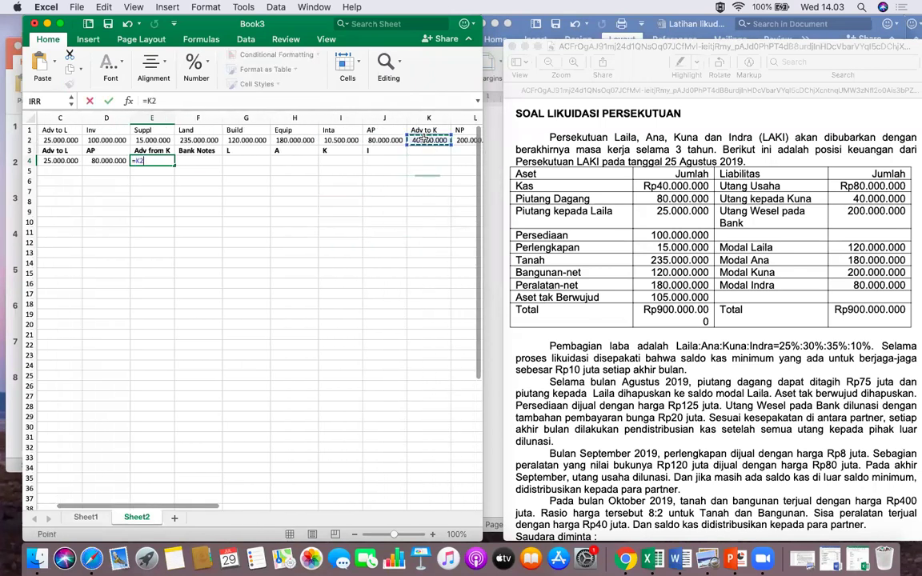
pyautogui.press('Tab')
pyautogui.write('=')
pyautogui.press('Right')
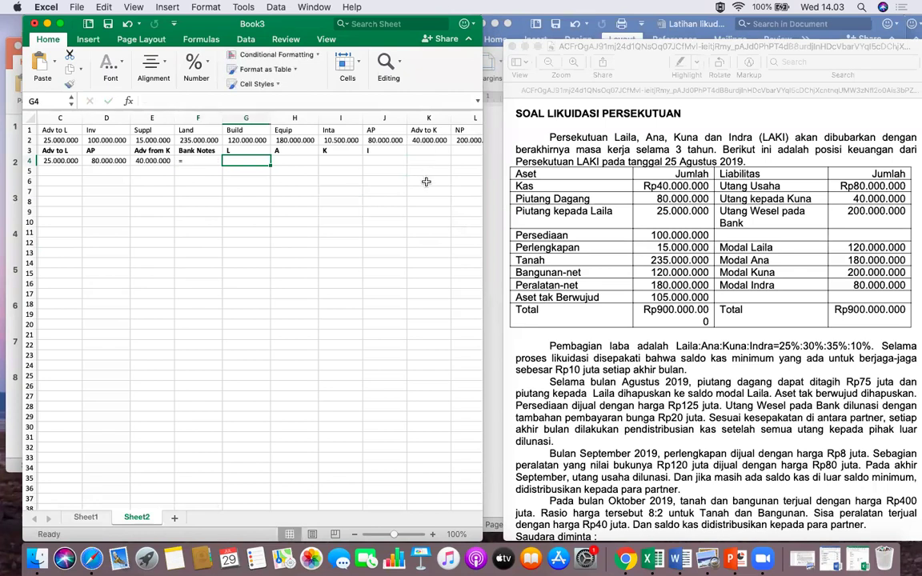
pyautogui.click(465, 140)
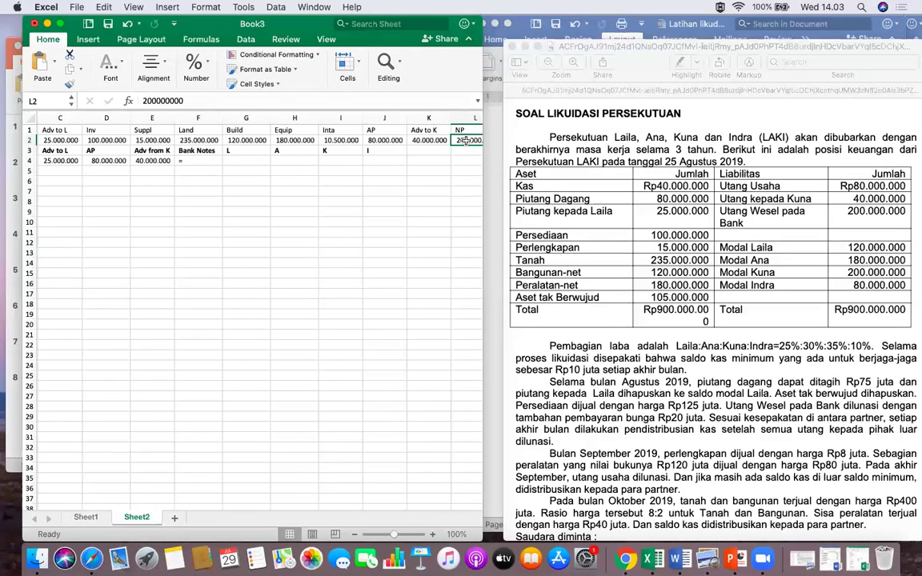
pyautogui.press('Right')
# Enter 200000000 as the condensed Bank Notes balance in F4.
pyautogui.click(102, 158)
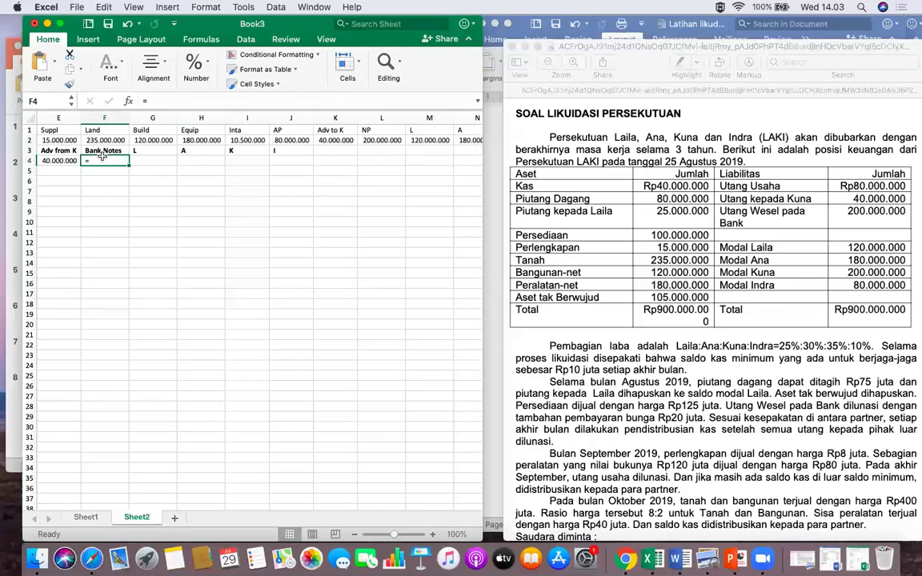
pyautogui.write('20000000')
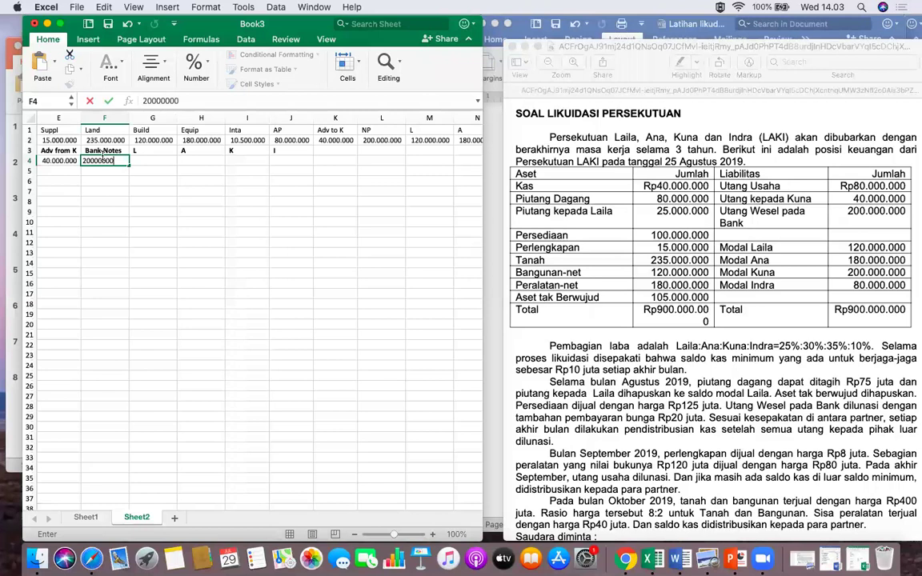
pyautogui.press('Tab')
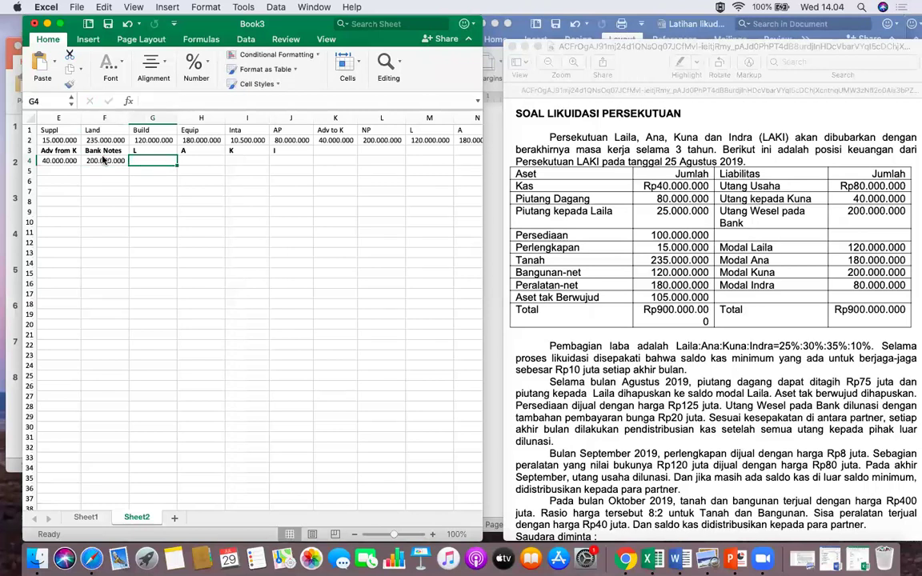
# Link partner L's condensed capital in G4 with the formula =M2 and partner A's in H4 with =N2.
pyautogui.write('=')
pyautogui.click(426, 140)
pyautogui.press('Tab')
pyautogui.write('=')
pyautogui.click(463, 141)
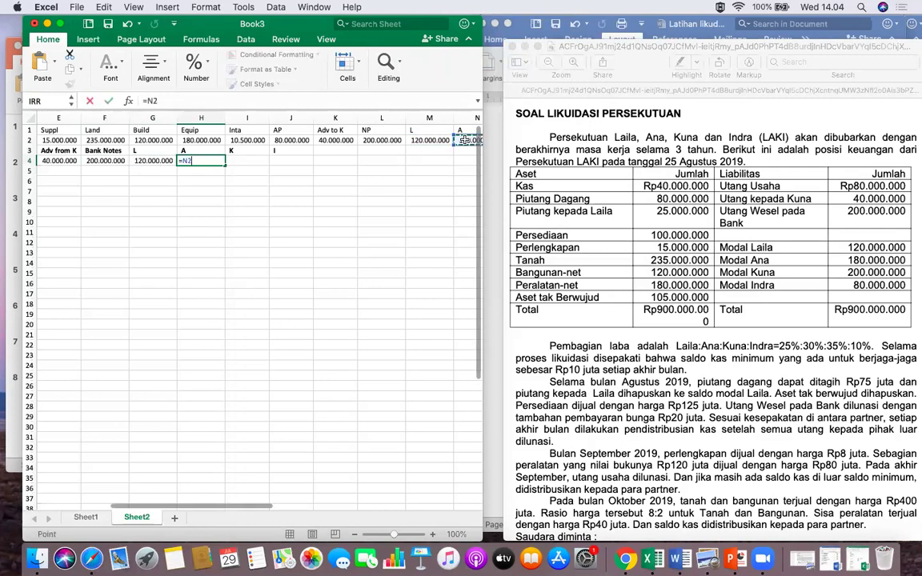
pyautogui.press('Tab')
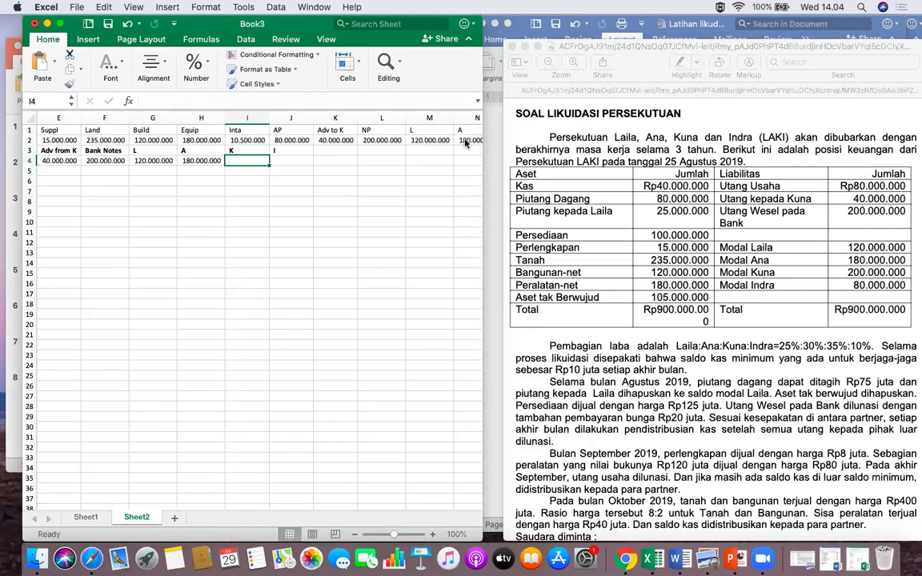
# Link partner K's condensed capital in I4 with the formula =O2 and partner I's in J4 with =P2.
pyautogui.write('=')
pyautogui.hscroll(2, 460, 140)
pyautogui.click(452, 135)
pyautogui.press('Tab')
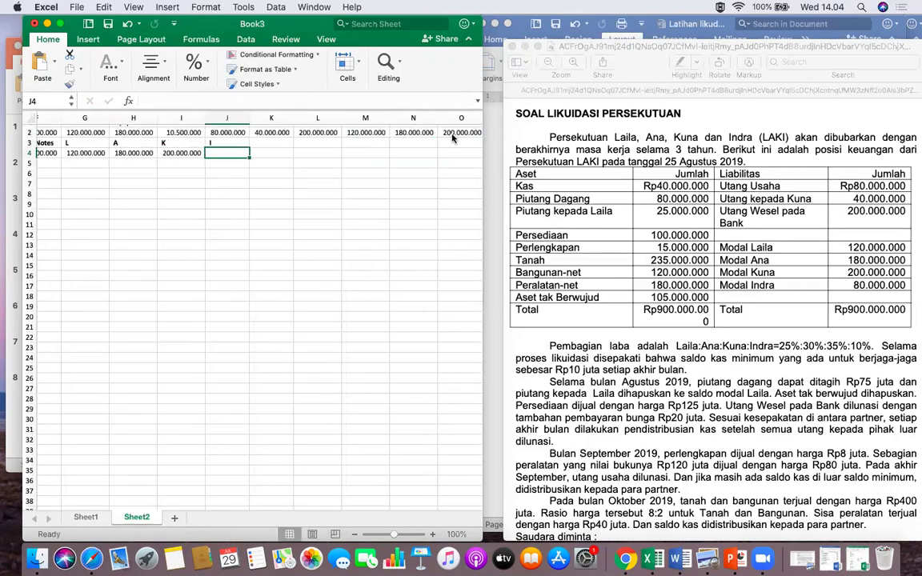
pyautogui.write('=')
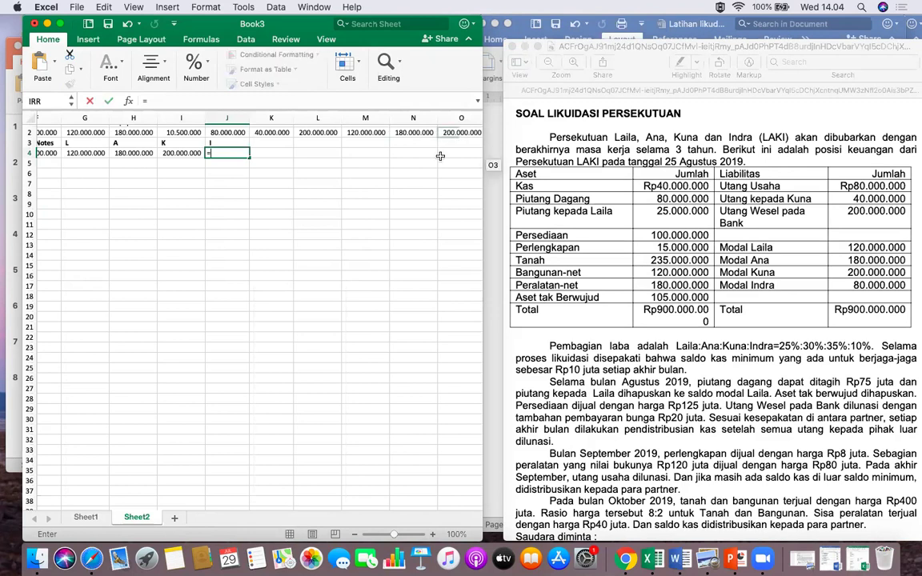
pyautogui.scroll(1, 361, 225)
pyautogui.hscroll(1, 362, 225)
pyautogui.hscroll(1, 361, 225)
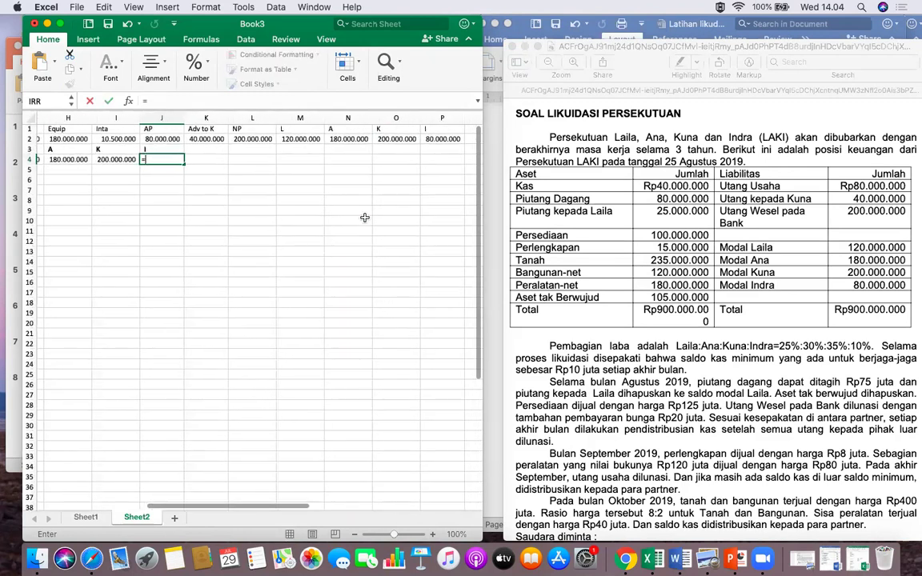
pyautogui.click(445, 139)
pyautogui.press('Return')
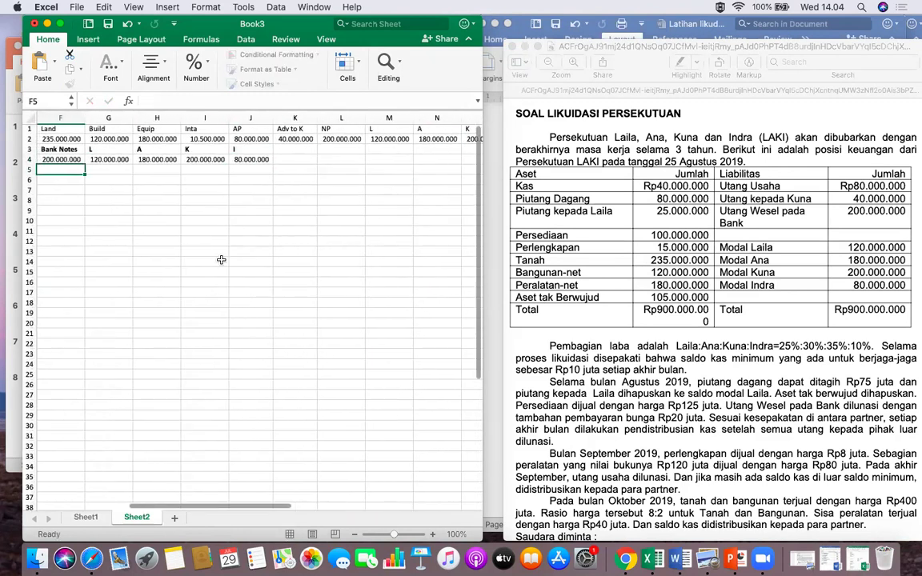
# Total the non-cash assets in B4 with the formula =B2+D2+E2+F2+G2+H2+I2, leaving out the advance to L.
pyautogui.hscroll(-5, 224, 269)
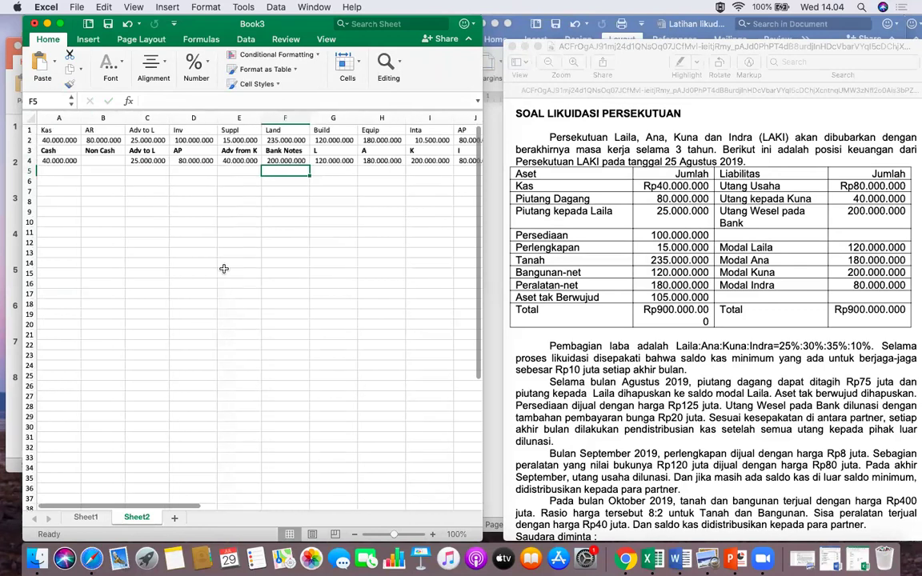
pyautogui.click(110, 160)
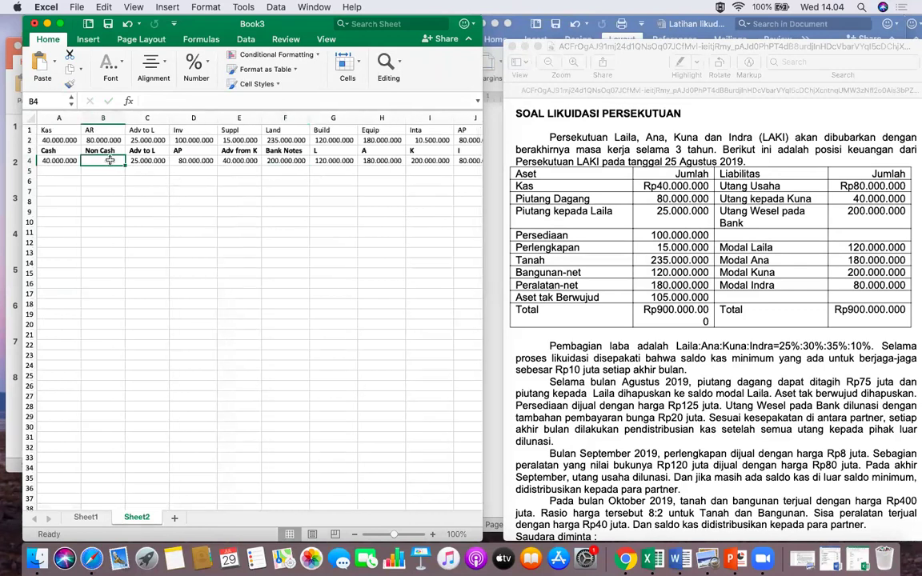
pyautogui.write('=')
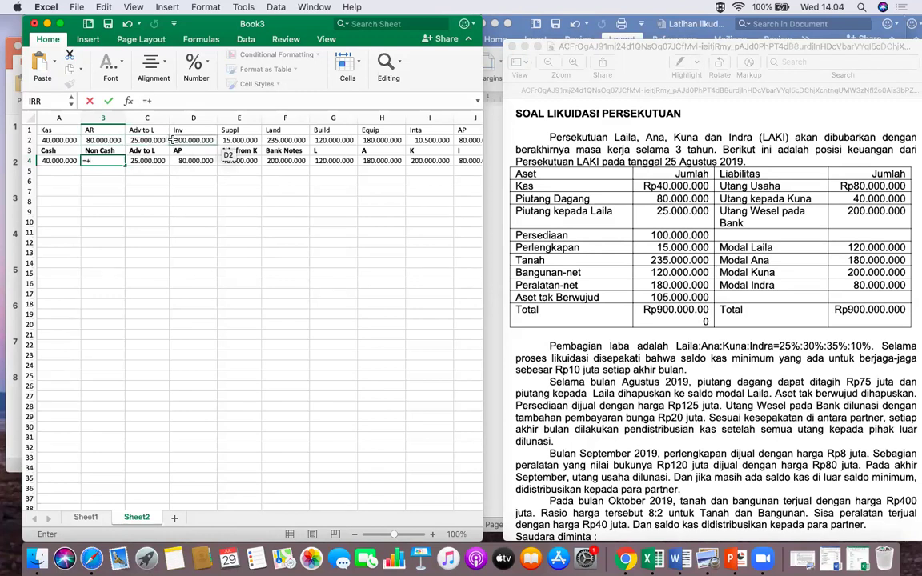
pyautogui.click(107, 138)
pyautogui.write('+')
pyautogui.click(177, 140)
pyautogui.write('+')
pyautogui.click(236, 140)
pyautogui.write('+')
pyautogui.click(284, 140)
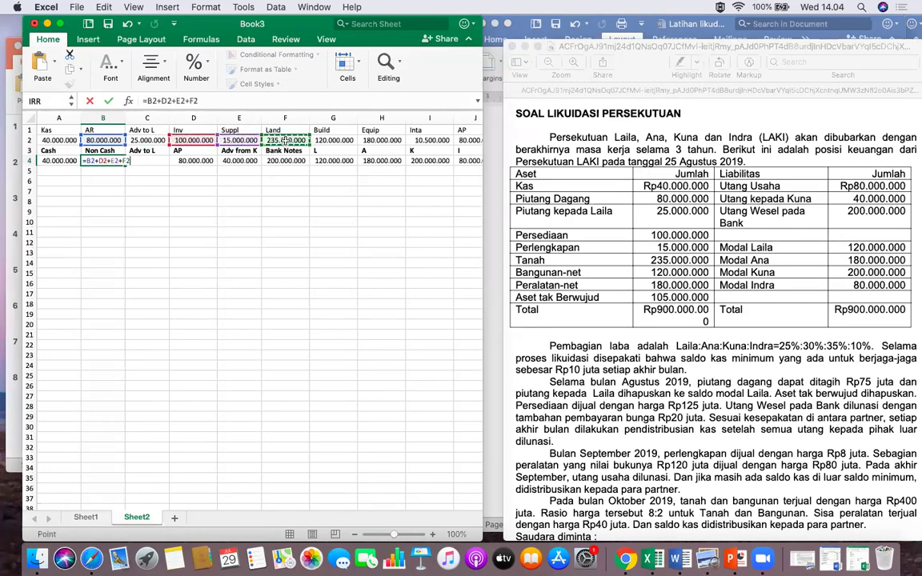
pyautogui.write('+')
pyautogui.click(324, 139)
pyautogui.write('+')
pyautogui.click(364, 140)
pyautogui.write('+')
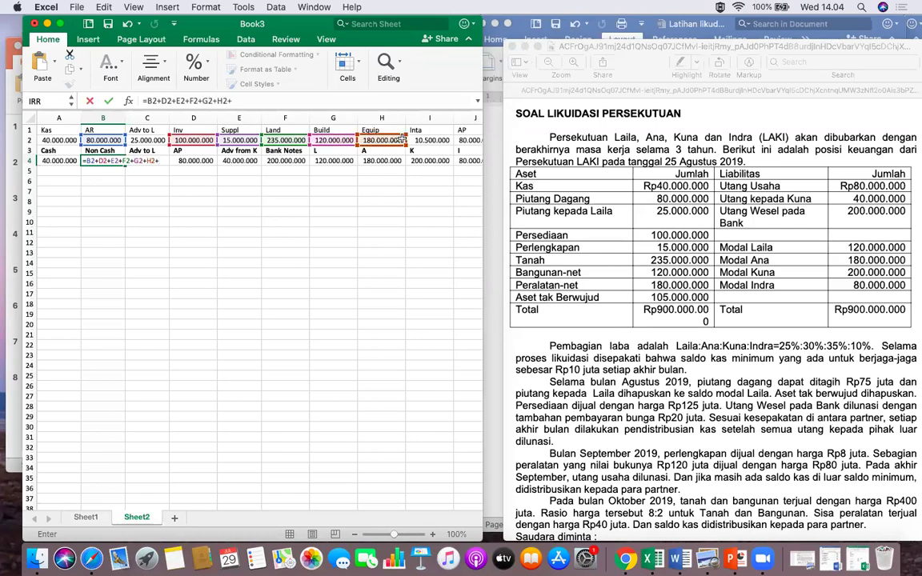
pyautogui.click(416, 140)
pyautogui.press('Return')
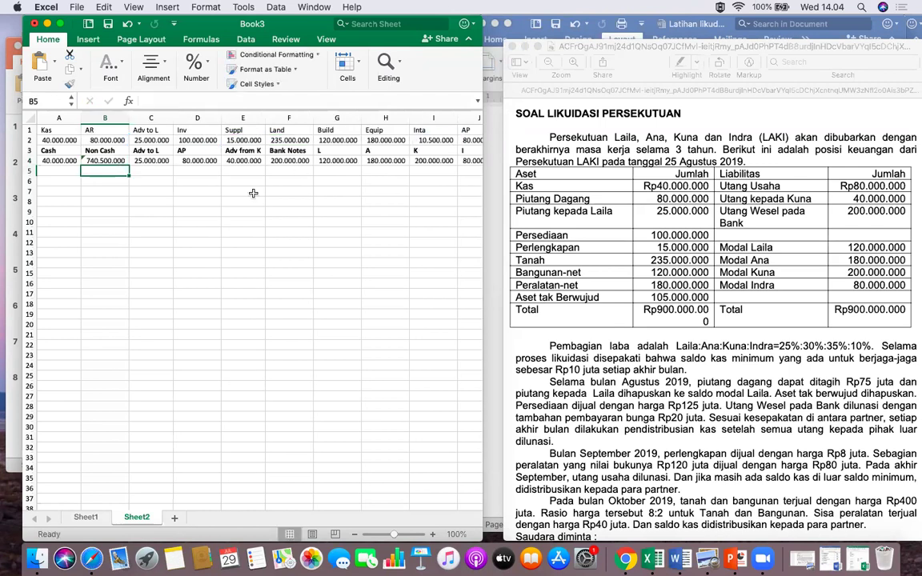
# Sum the condensed asset balances A4:C4 in cell C7 as a check total.
pyautogui.click(156, 191)
pyautogui.write('=sum(')
pyautogui.click(146, 161)
pyautogui.moveTo(70, 163); pyautogui.dragTo(163, 163)
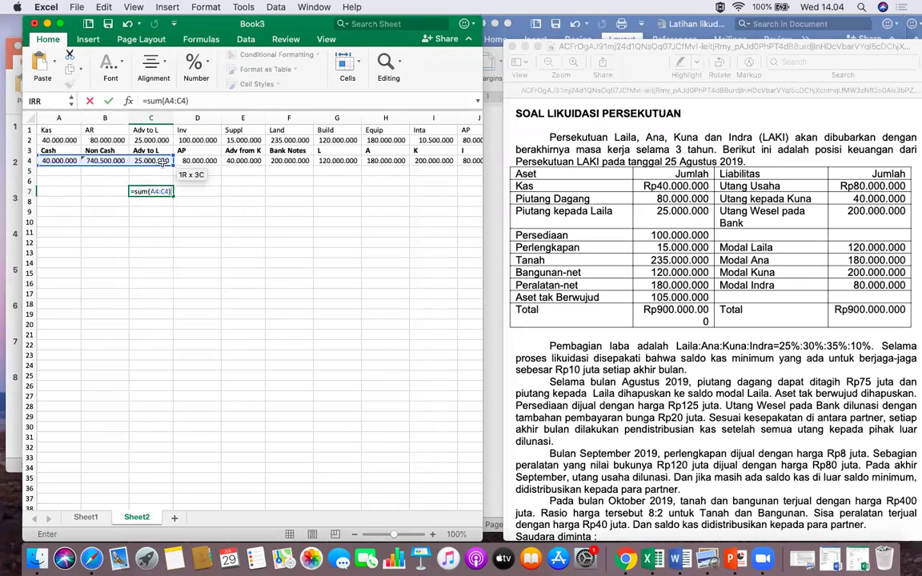
pyautogui.press('Return')
# Sum the condensed liability and capital balances D4:J4 in cell D7 as a check total.
pyautogui.press('Right')
pyautogui.press('Up')
pyautogui.write('=sum(')
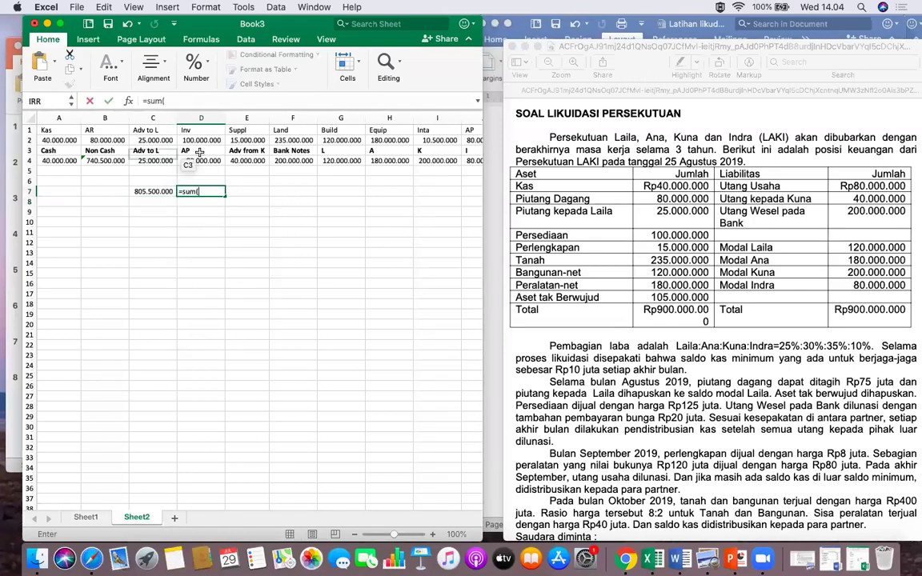
pyautogui.moveTo(247, 161); pyautogui.dragTo(214, 161)
pyautogui.hotkey('shift', 'Right')
pyautogui.hotkey('shift', 'Right')
pyautogui.hotkey('shift', 'Right')
pyautogui.hotkey('shift', 'Right')
pyautogui.hotkey('shift', 'Right')
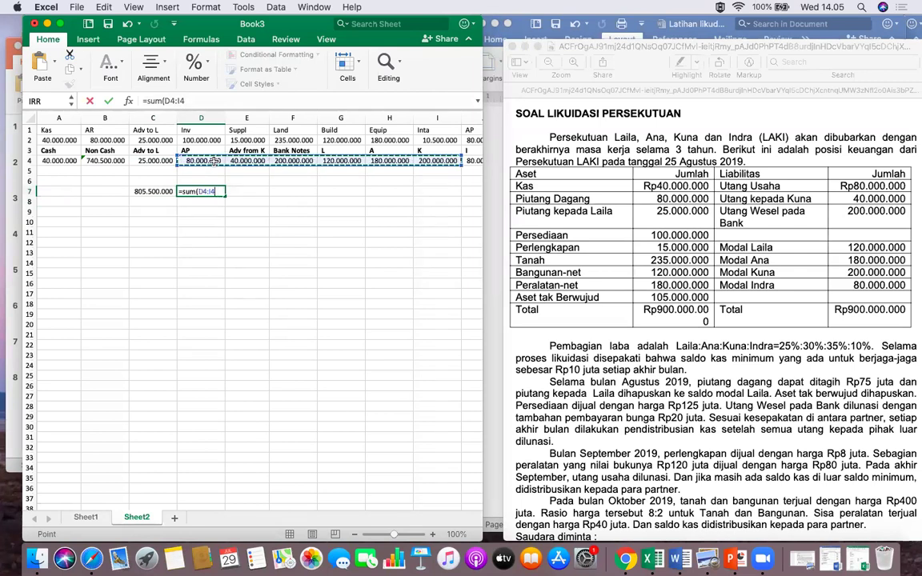
pyautogui.press('Return')
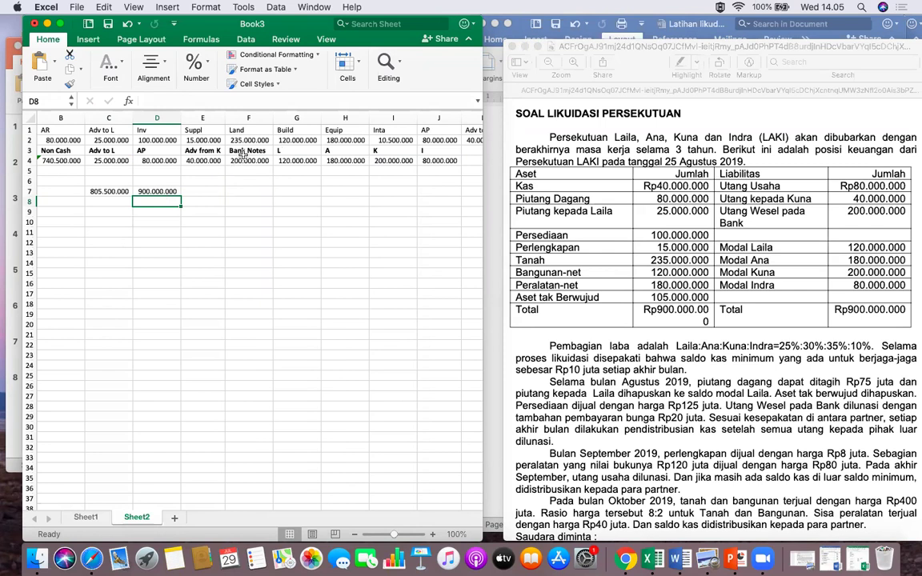
# Correct the intangible assets (Inta) opening balance in I2 to 105000000.
pyautogui.click(381, 140)
pyautogui.write('10')
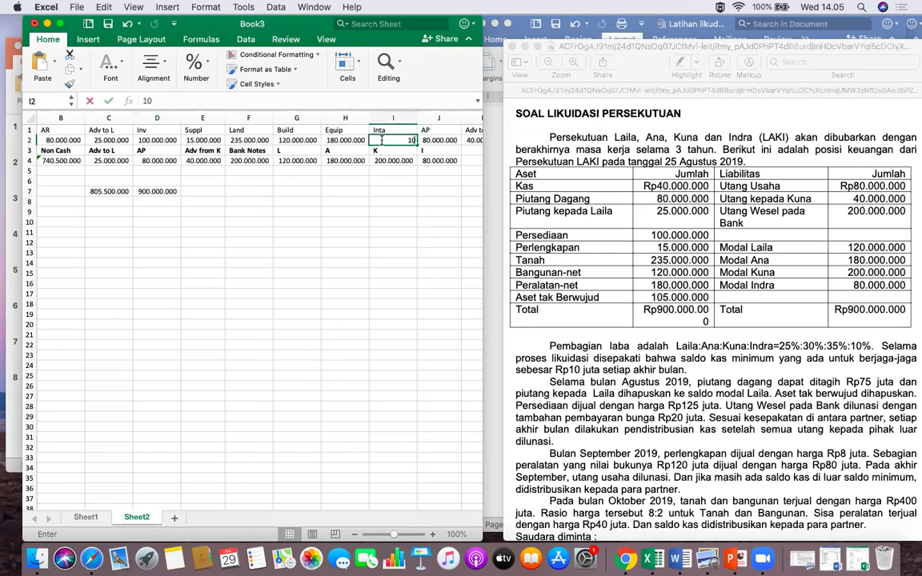
pyautogui.write('5.000.000')
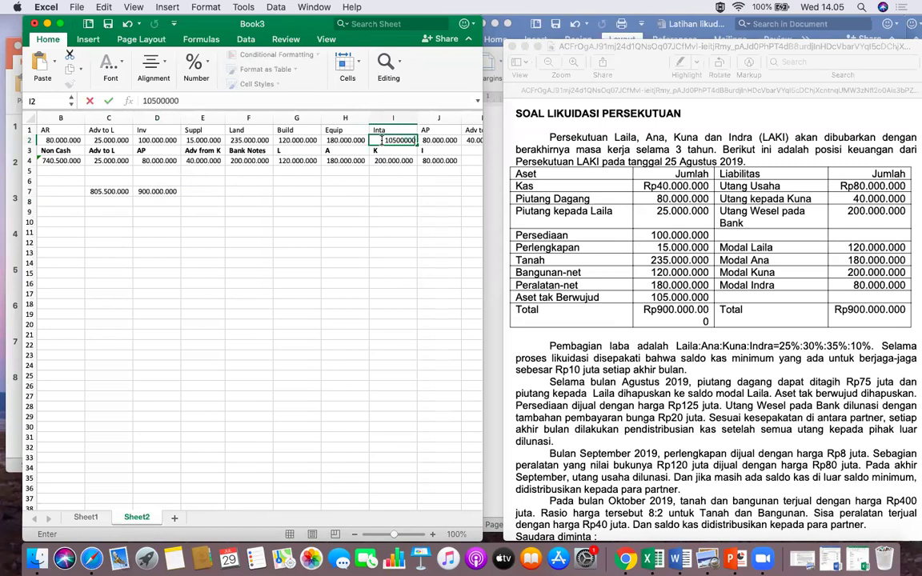
pyautogui.press('Return')
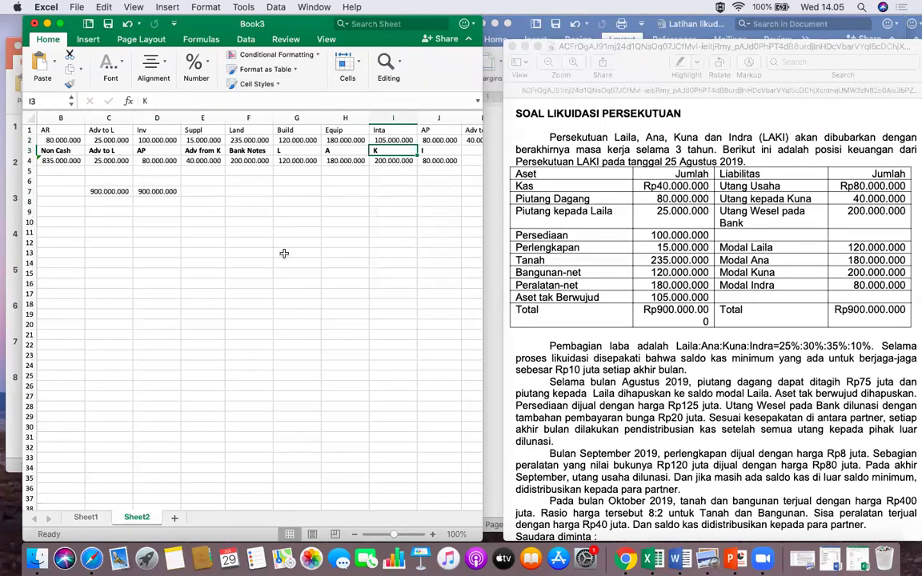
# Clear the check totals in C7:D7 and insert a blank row above the condensed account headings in row 3.
pyautogui.hscroll(-2, 254, 229)
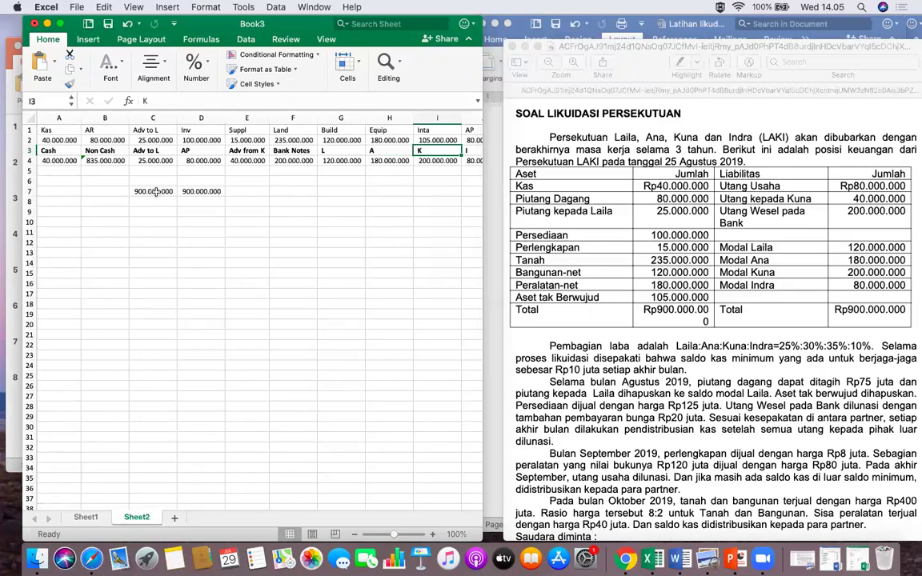
pyautogui.moveTo(157, 191); pyautogui.dragTo(192, 195)
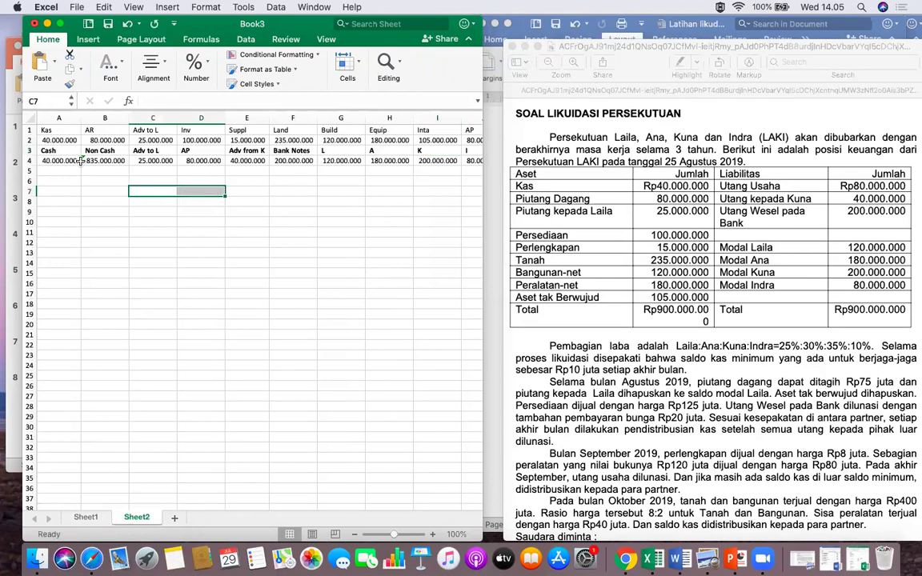
pyautogui.click(31, 151)
pyautogui.rightClick(30, 150)
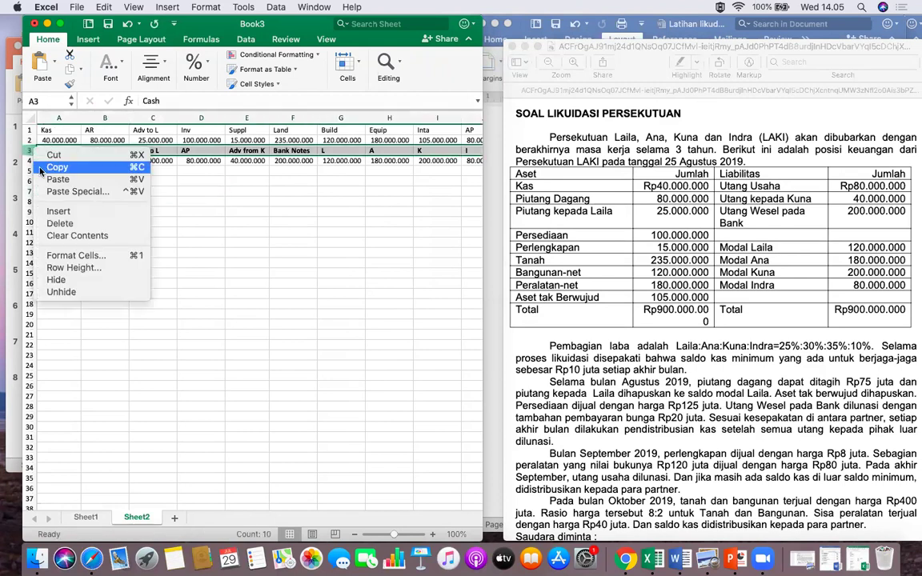
pyautogui.click(55, 211)
pyautogui.click(202, 265)
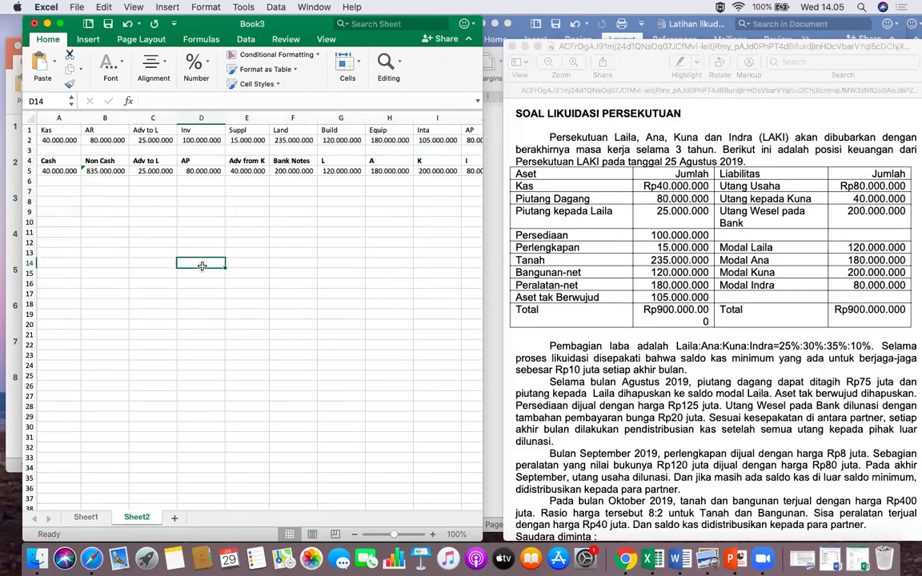
# Widen the worksheet window slightly and shift the liquidation problem PDF window aside to make room for it.
pyautogui.hscroll(3, 201, 266)
pyautogui.scroll(-1, 201, 265)
pyautogui.hscroll(-2, 201, 265)
pyautogui.hscroll(-1, 201, 265)
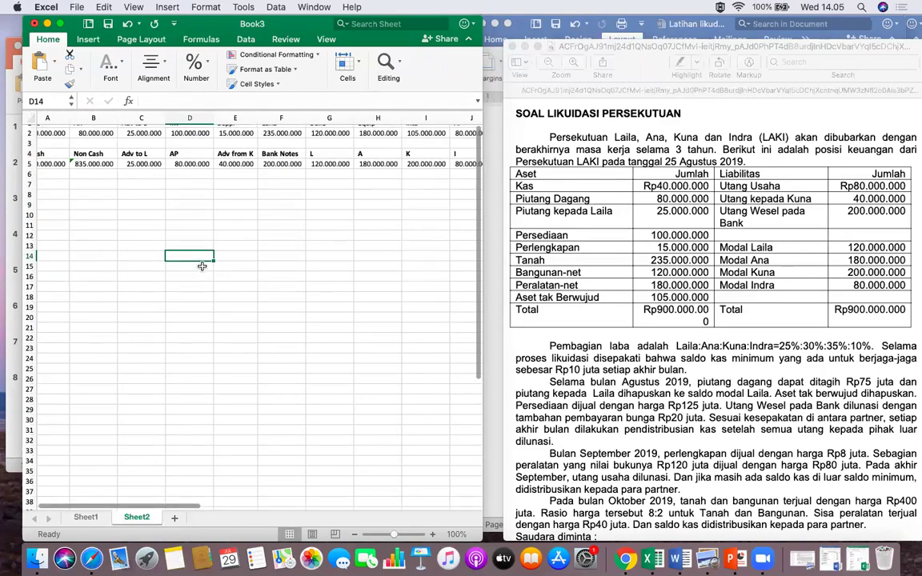
pyautogui.moveTo(483, 260); pyautogui.dragTo(503, 260)
pyautogui.hscroll(-2, 380, 283)
pyautogui.hscroll(2, 380, 283)
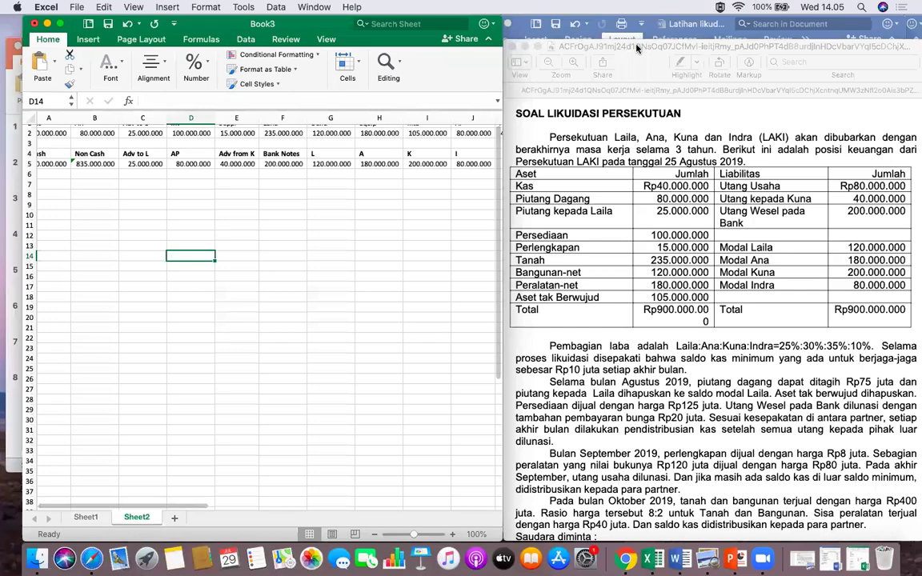
pyautogui.moveTo(578, 40); pyautogui.dragTo(608, 40)
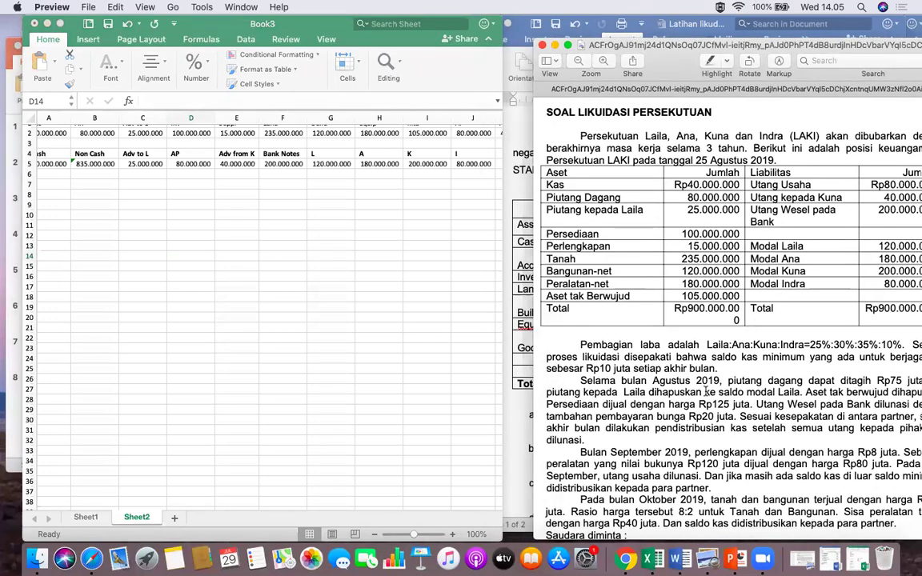
# Zoom out the liquidation problem PDF to show its full text width and widen the worksheet window up to its edge.
pyautogui.press('super+minus')
pyautogui.press('super+minus')
pyautogui.press('super+minus')
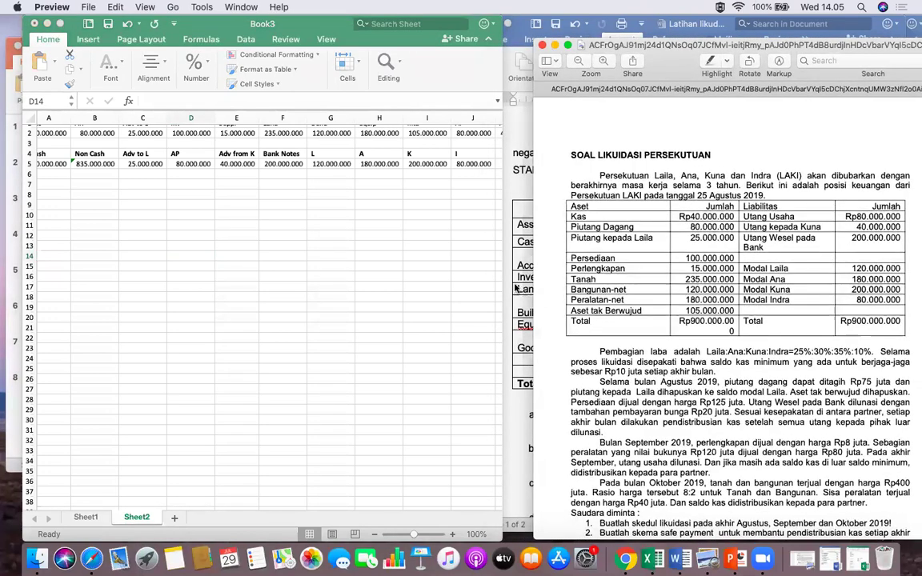
pyautogui.moveTo(501, 286); pyautogui.dragTo(548, 281)
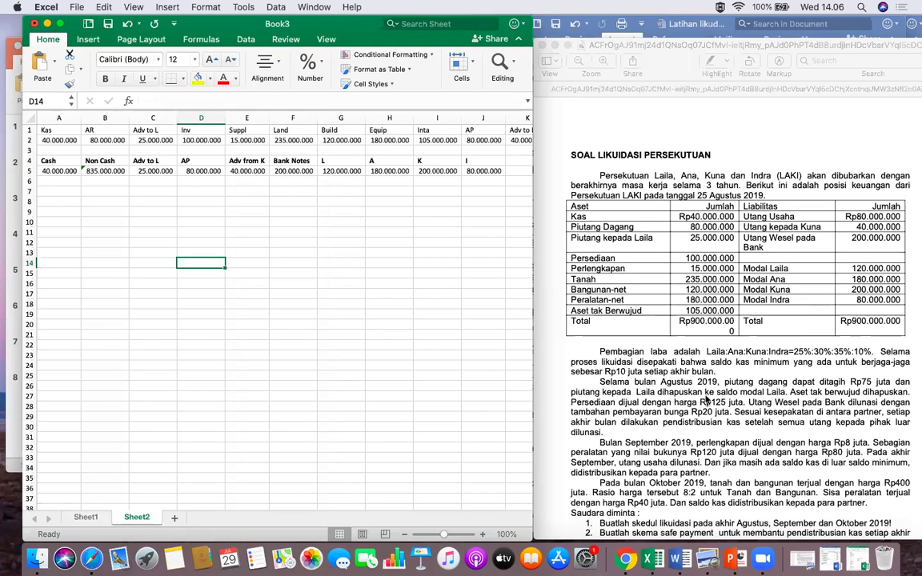
pyautogui.scroll(-2, 704, 400)
pyautogui.scroll(-2, 703, 401)
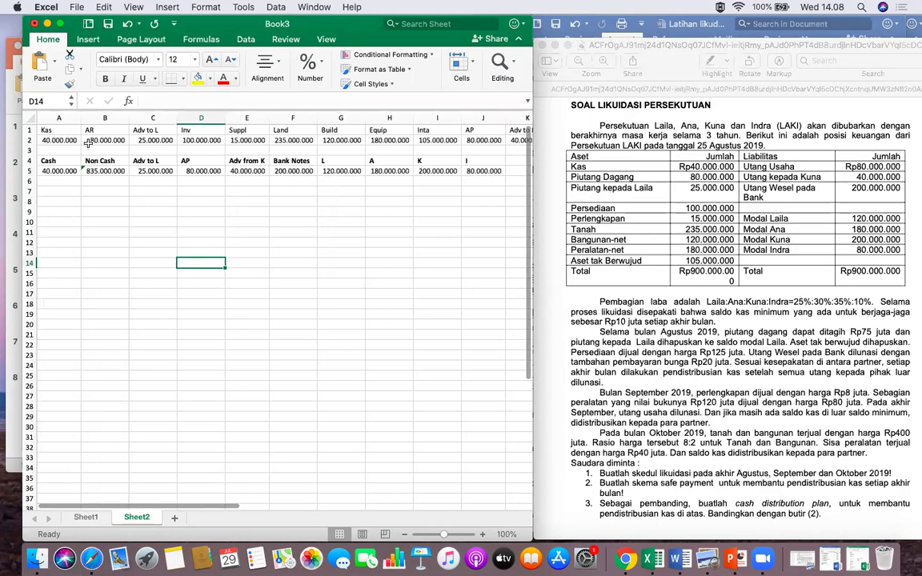
# Insert a blank column before the account columns and label cell A6 AGUSTUS.
pyautogui.click(63, 117)
pyautogui.rightClick(66, 117)
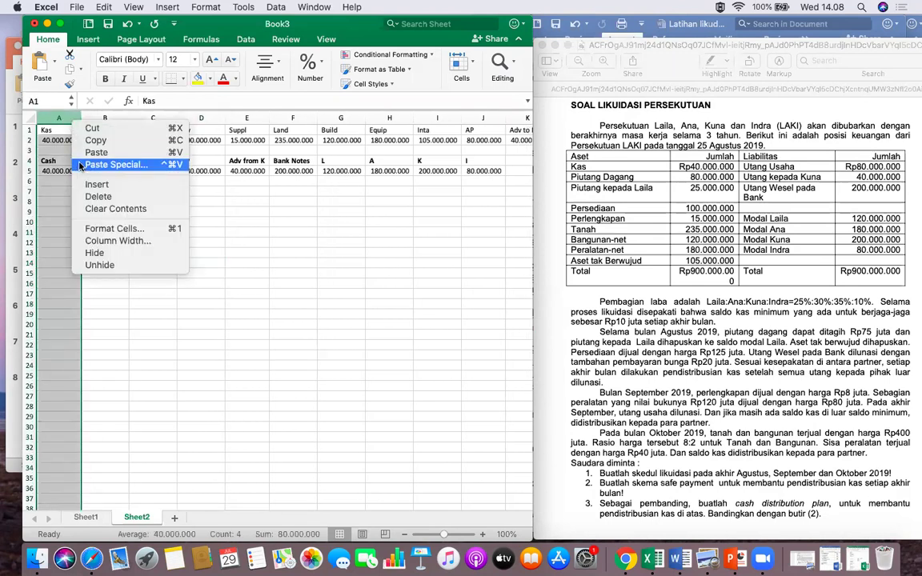
pyautogui.click(88, 184)
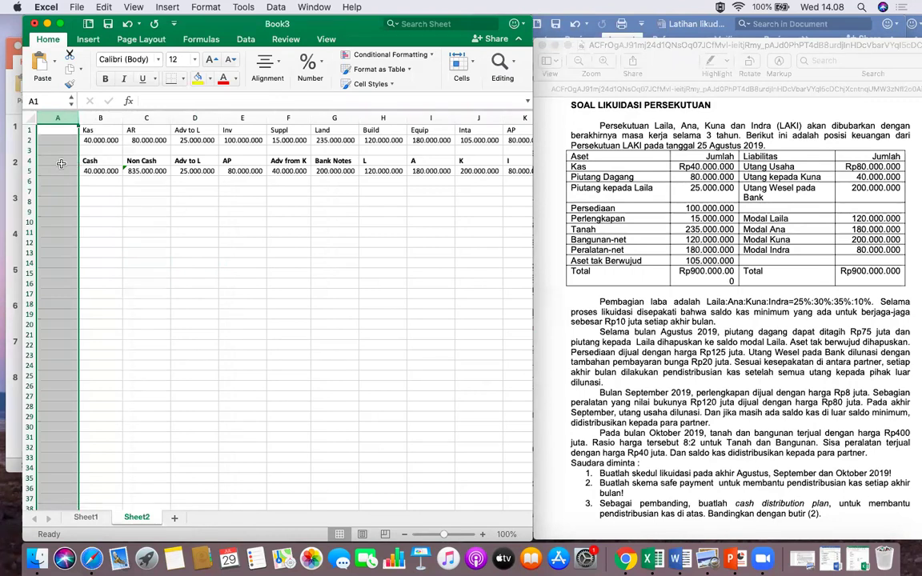
pyautogui.click(52, 170)
pyautogui.click(54, 181)
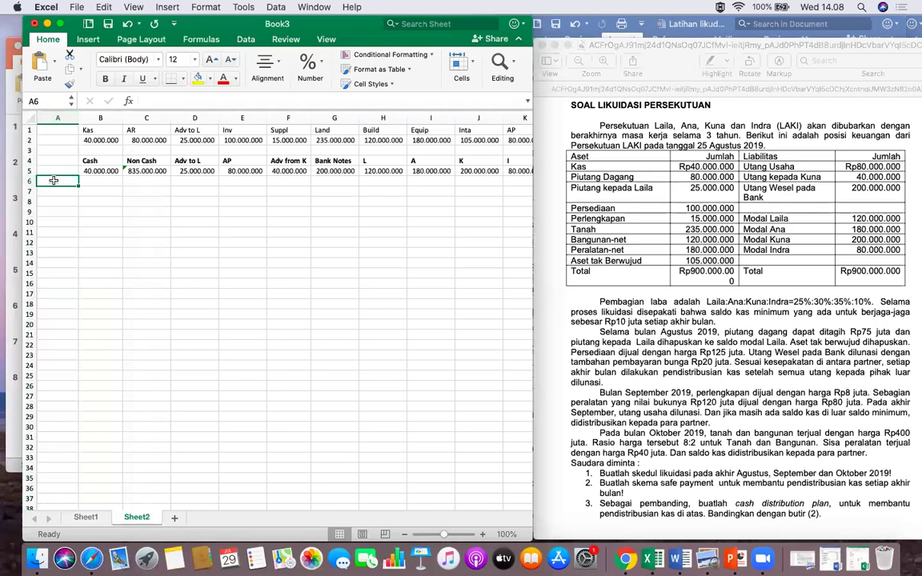
pyautogui.write('AGUSTUS')
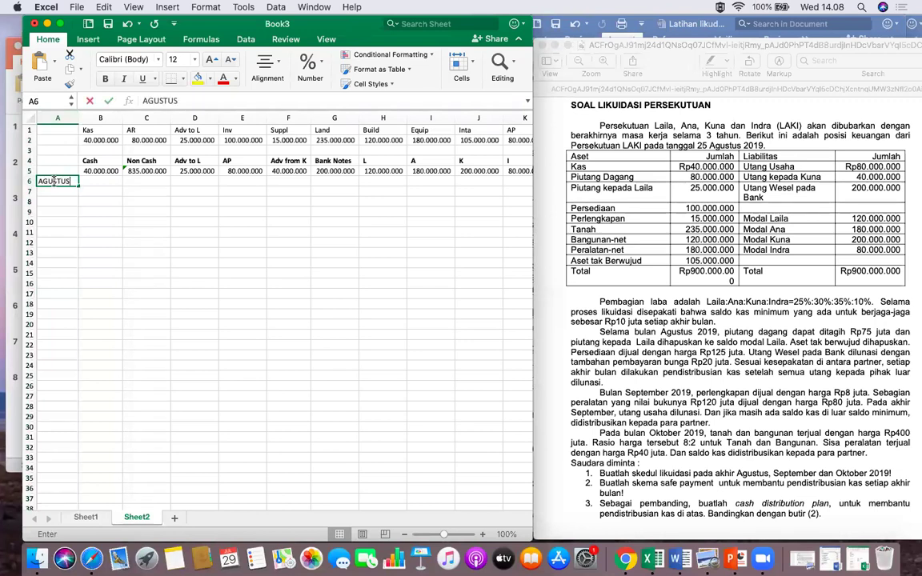
pyautogui.press('Return')
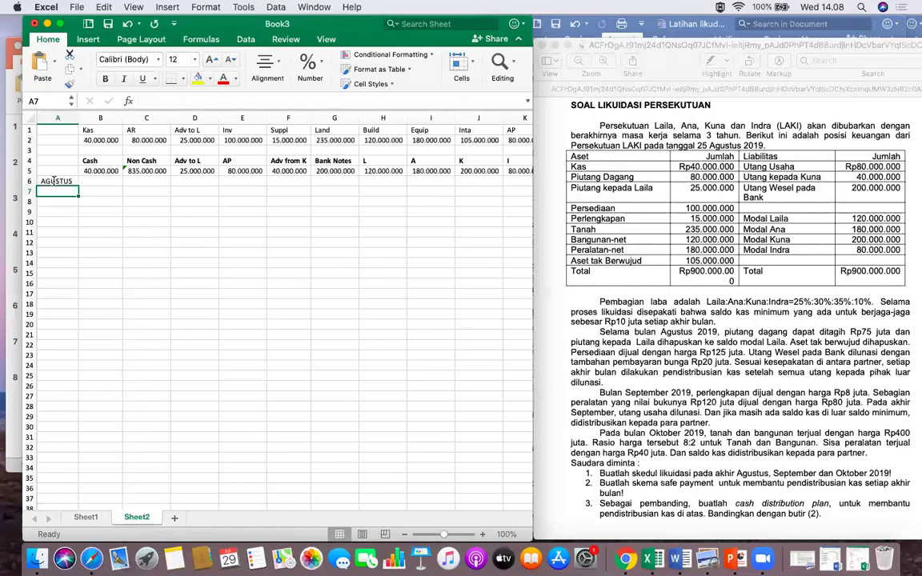
# Record a Collect AR row in row 7 with 75000000 in Cash and -75000000 in Non Cash, and bold the AGUSTUS label.
pyautogui.write('Collect')
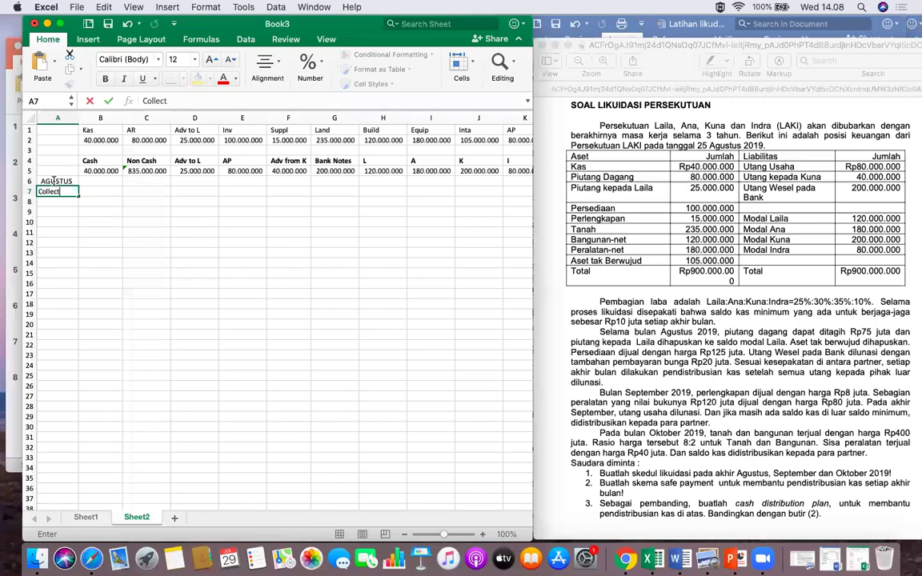
pyautogui.write(' AR')
pyautogui.press('Tab')
pyautogui.press('Tab')
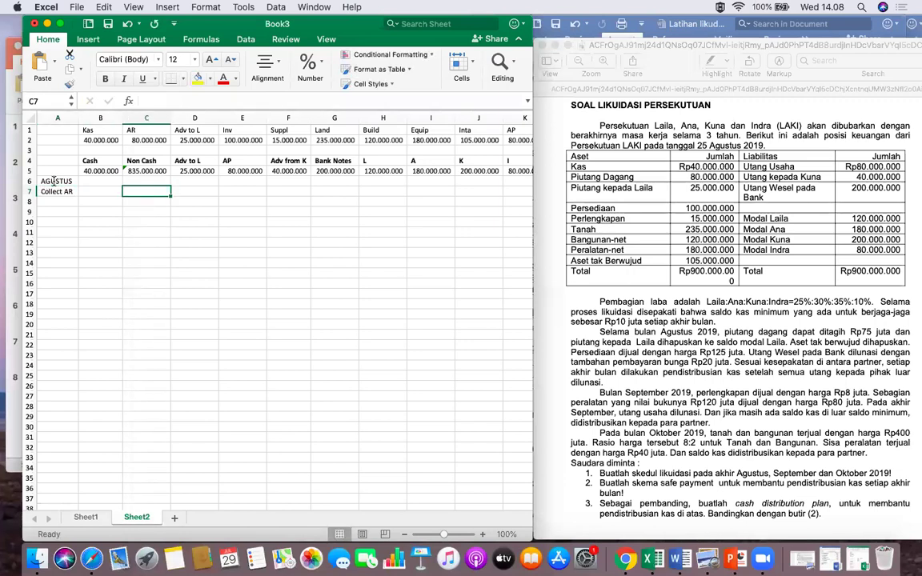
pyautogui.write('-7')
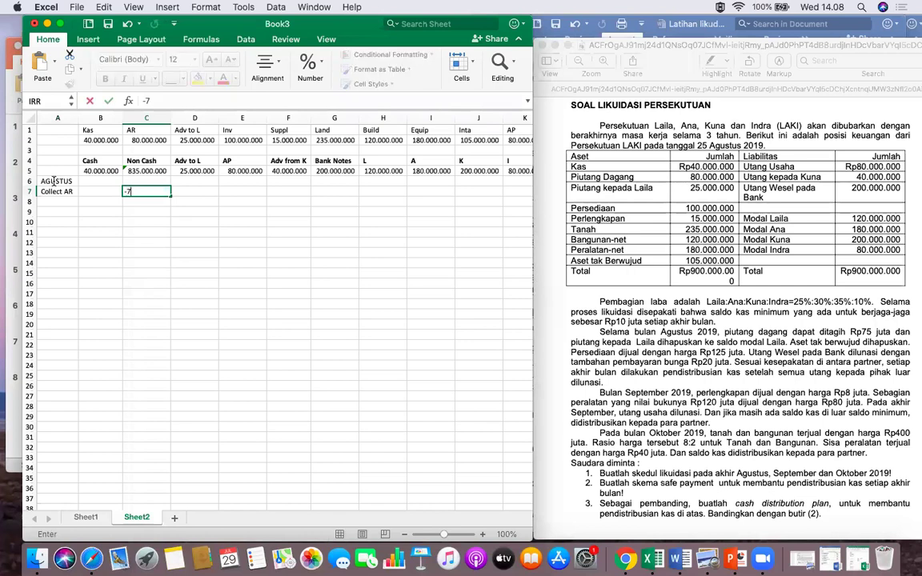
pyautogui.write('5000000')
pyautogui.press('Left')
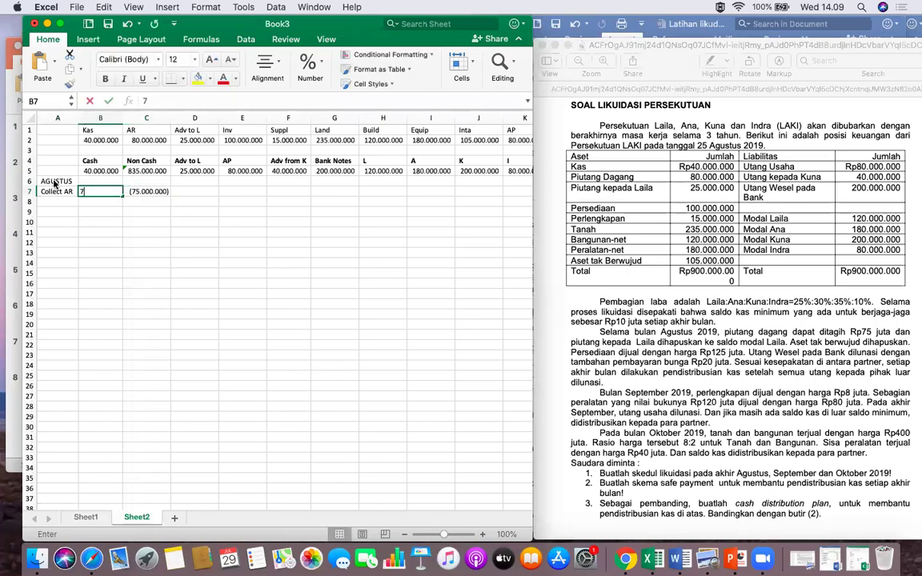
pyautogui.write('75.000.000')
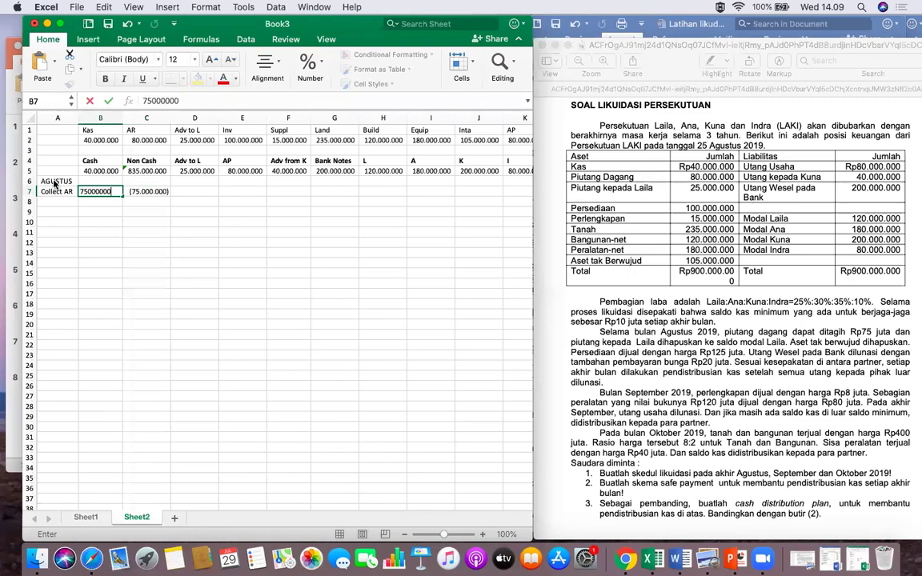
pyautogui.press('Return')
pyautogui.press('Left')
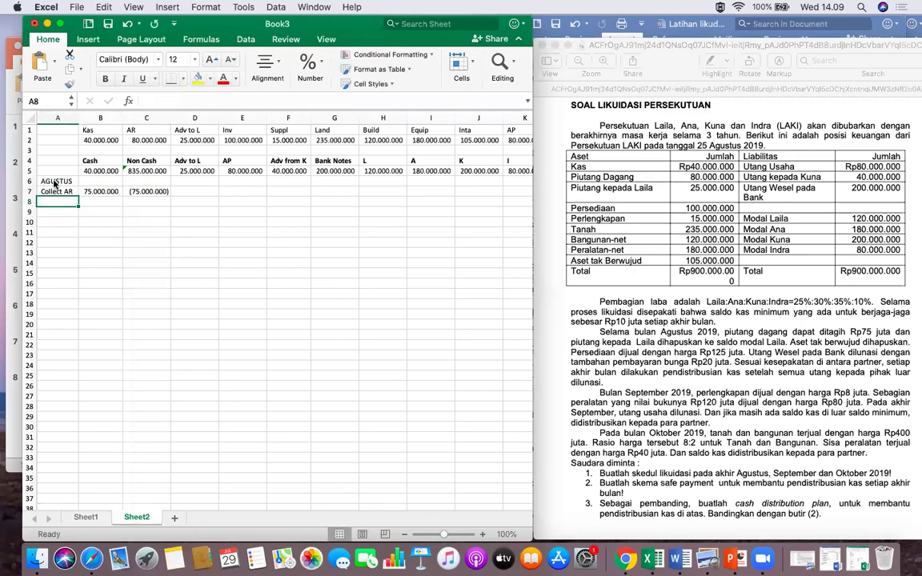
pyautogui.click(55, 183)
pyautogui.press('cmd+b')
# Record an Adv to L row in row 8 with -25000000 in both Adv to L (D8) and L's capital (H8).
pyautogui.click(56, 203)
pyautogui.write('A')
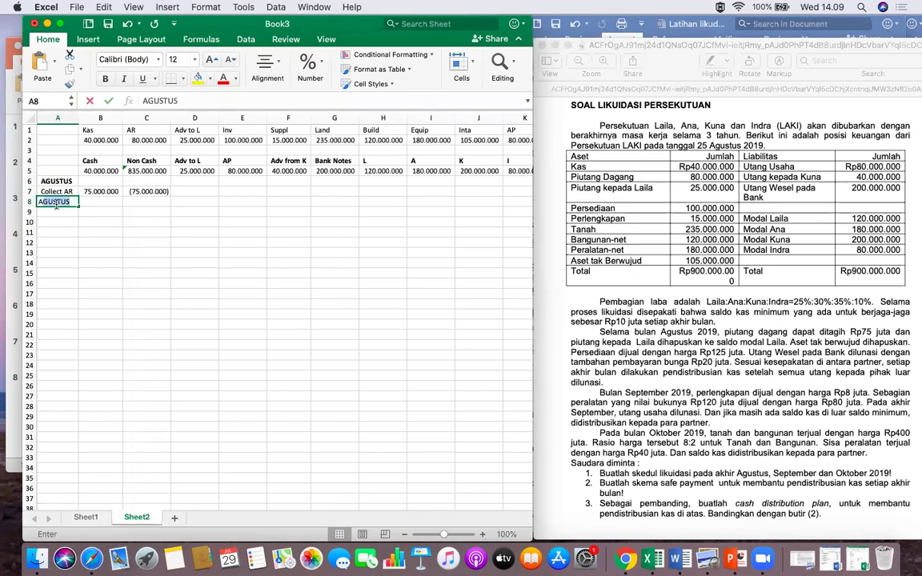
pyautogui.write('dv')
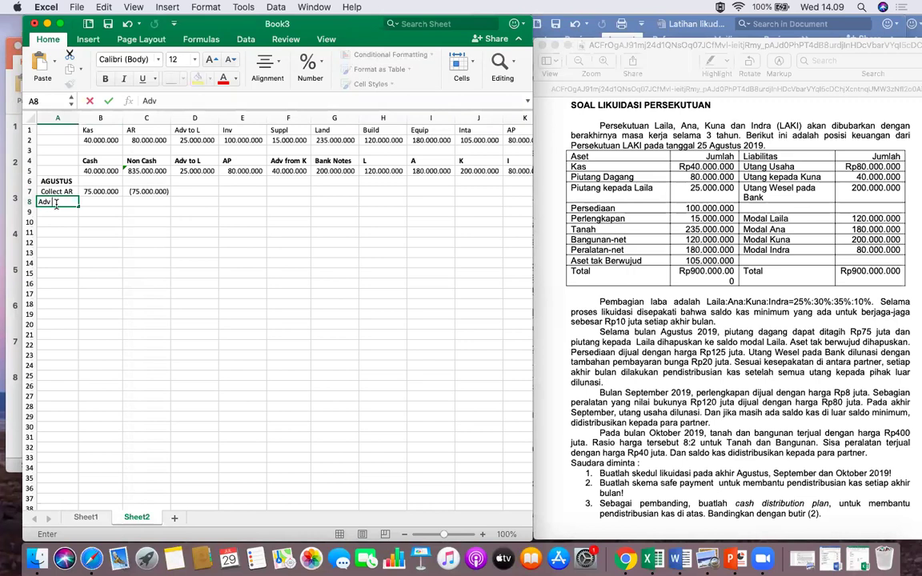
pyautogui.write(' to L')
pyautogui.press('Tab')
pyautogui.press('Tab')
pyautogui.press('Tab')
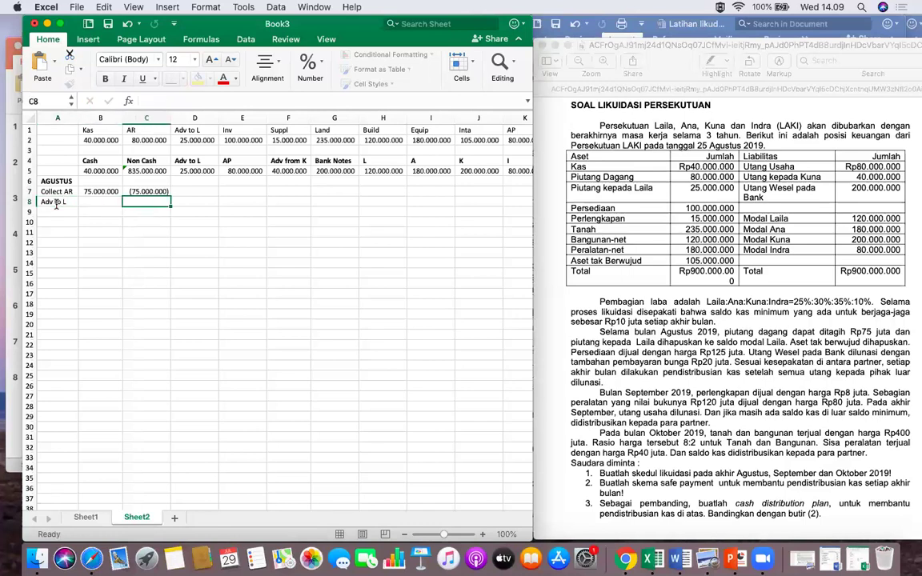
pyautogui.write('-25000000')
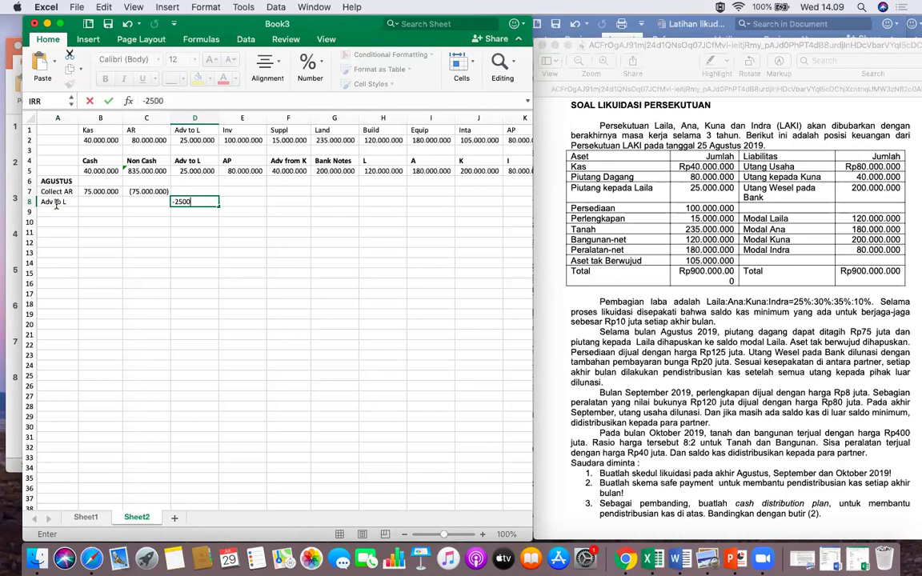
pyautogui.press('Tab')
pyautogui.press('Tab')
pyautogui.press('Tab')
pyautogui.press('Tab')
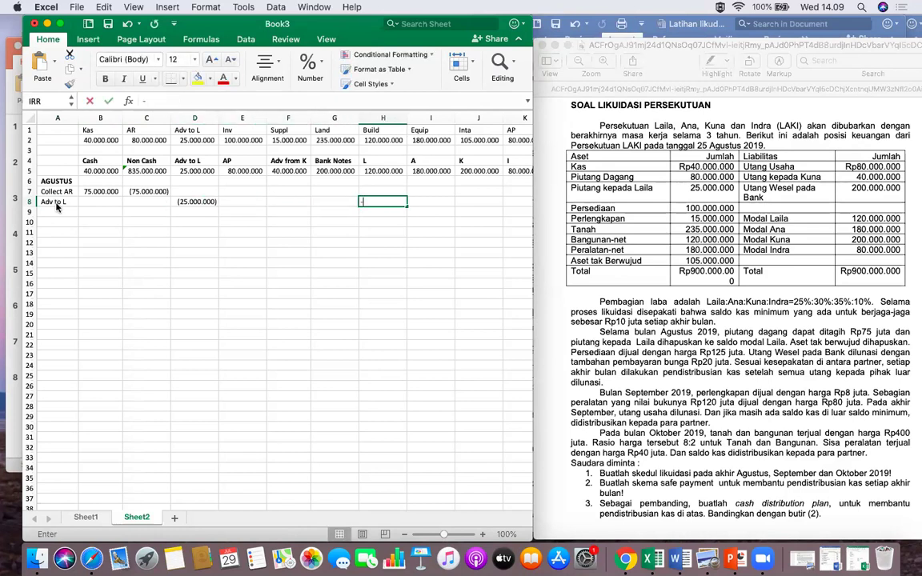
pyautogui.write('-25')
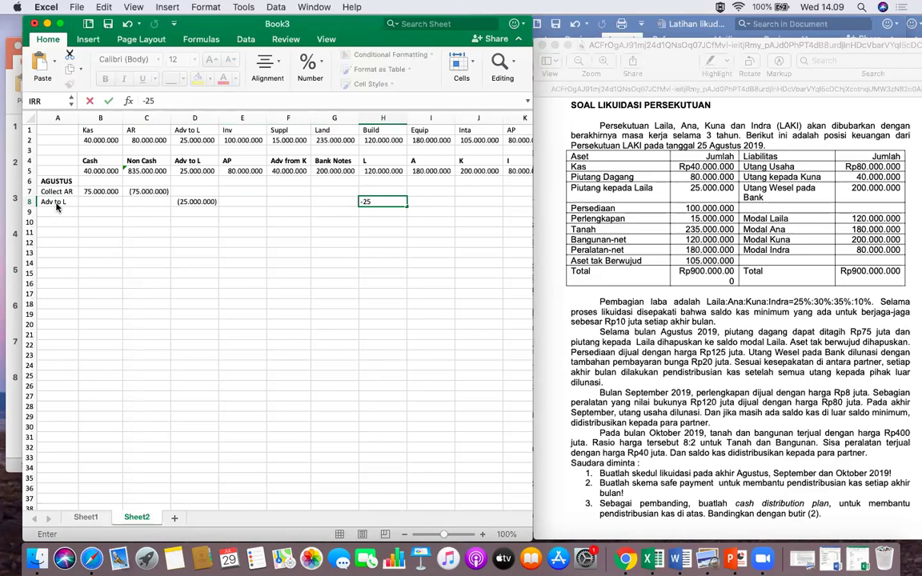
pyautogui.write('000000')
pyautogui.press('Return')
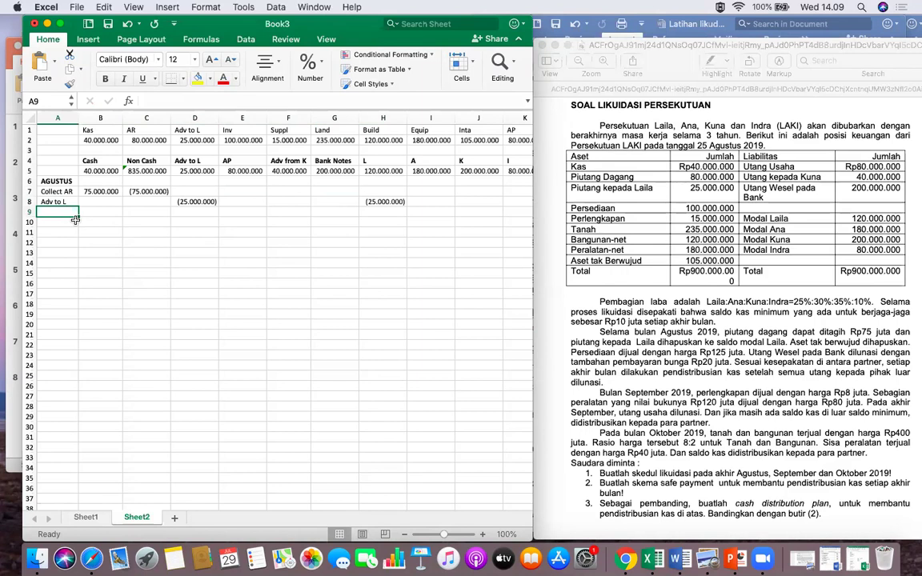
# Label cell A9 Intang asset and widen column A so the label fits.
pyautogui.write('Intang asset')
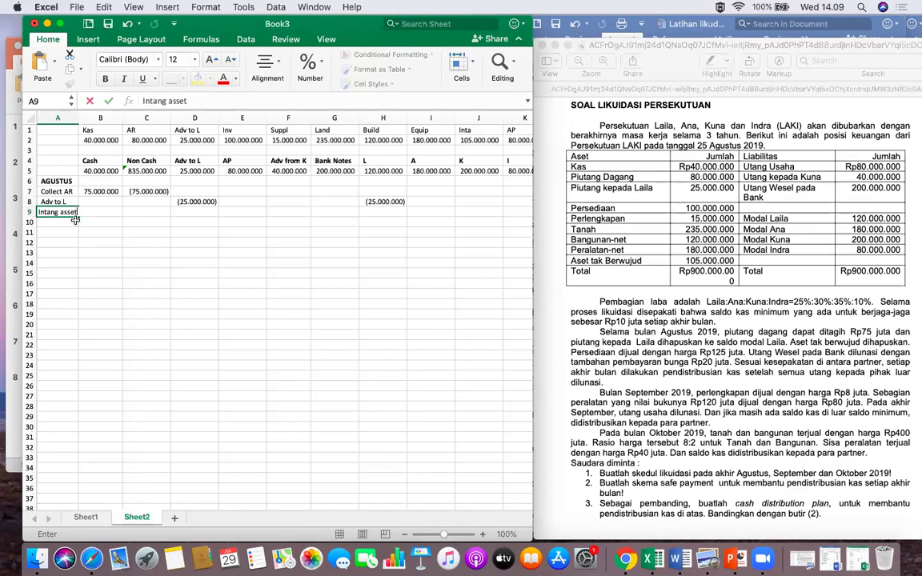
pyautogui.press('Tab')
pyautogui.moveTo(77, 118); pyautogui.dragTo(92, 123)
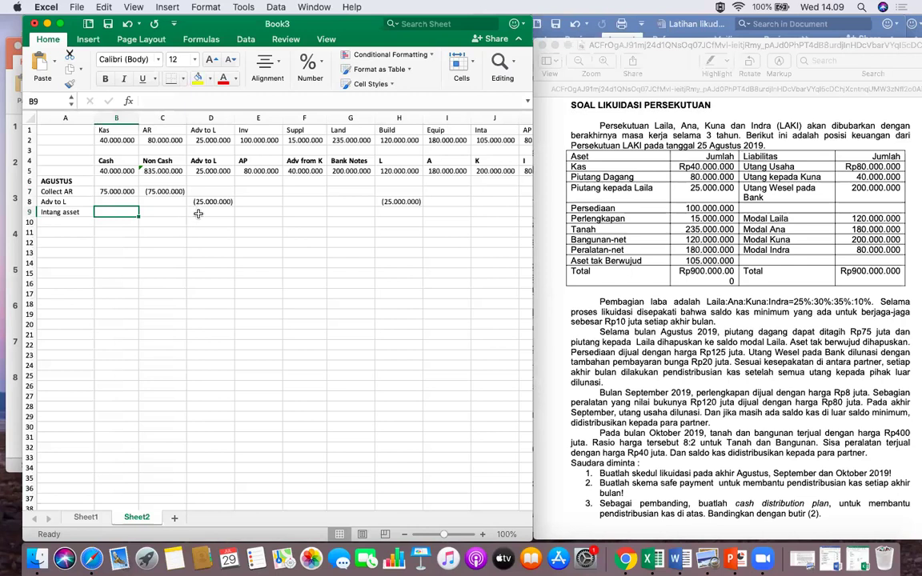
# Enter the intangible asset write-off of -105000000 under Non Cash in C9.
pyautogui.click(170, 211)
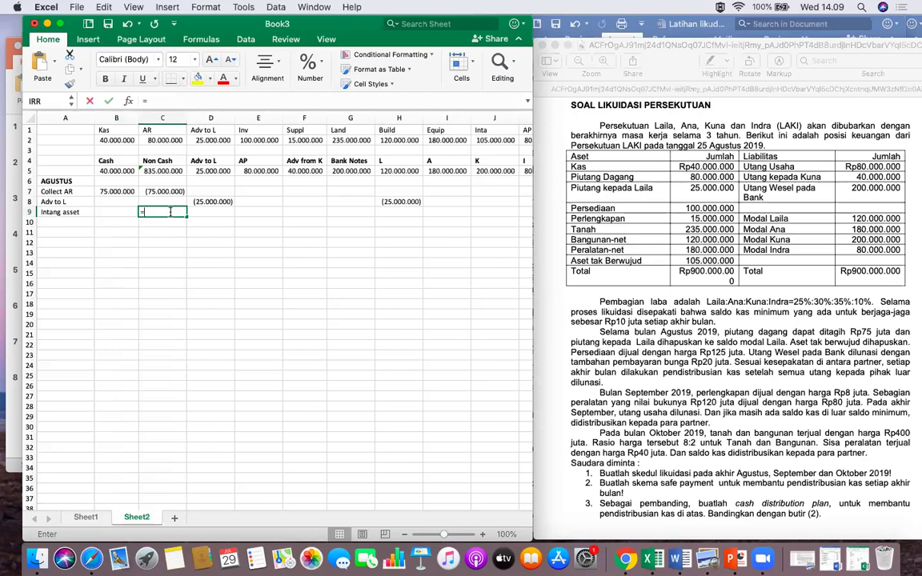
pyautogui.write('=')
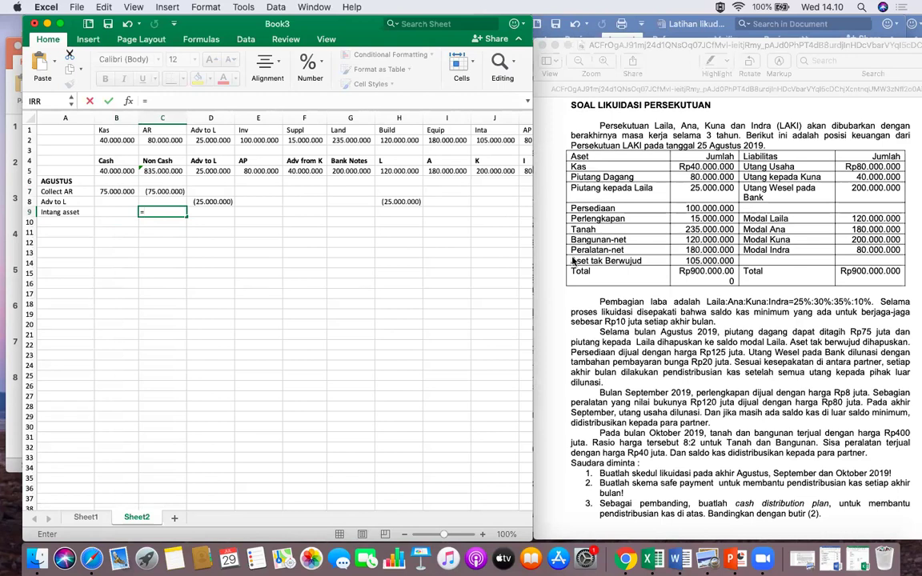
pyautogui.press('BackSpace')
pyautogui.write('-105000000')
pyautogui.press('Tab')
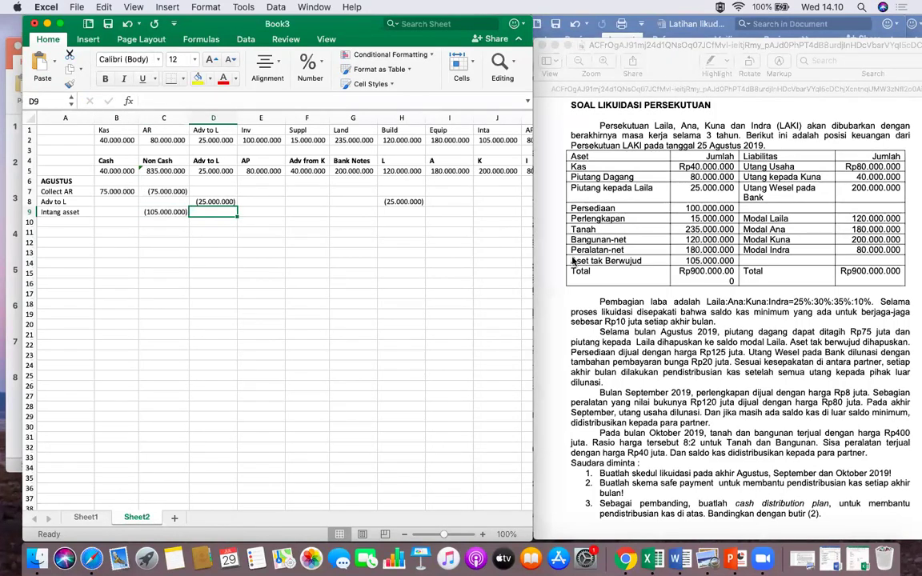
# Hide rows 1 and 2 containing the detailed opening balances.
pyautogui.click(31, 142)
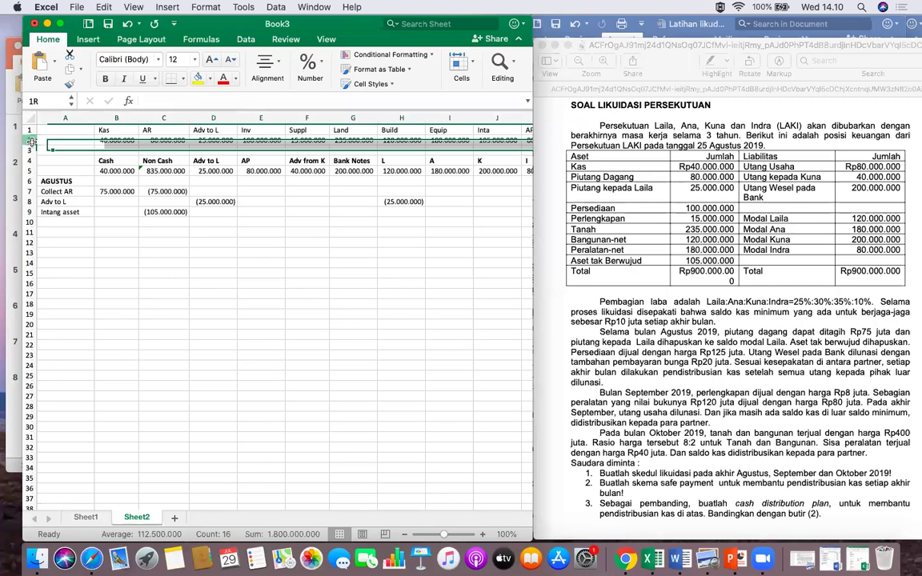
pyautogui.moveTo(31, 141); pyautogui.dragTo(31, 129)
pyautogui.rightClick(32, 132)
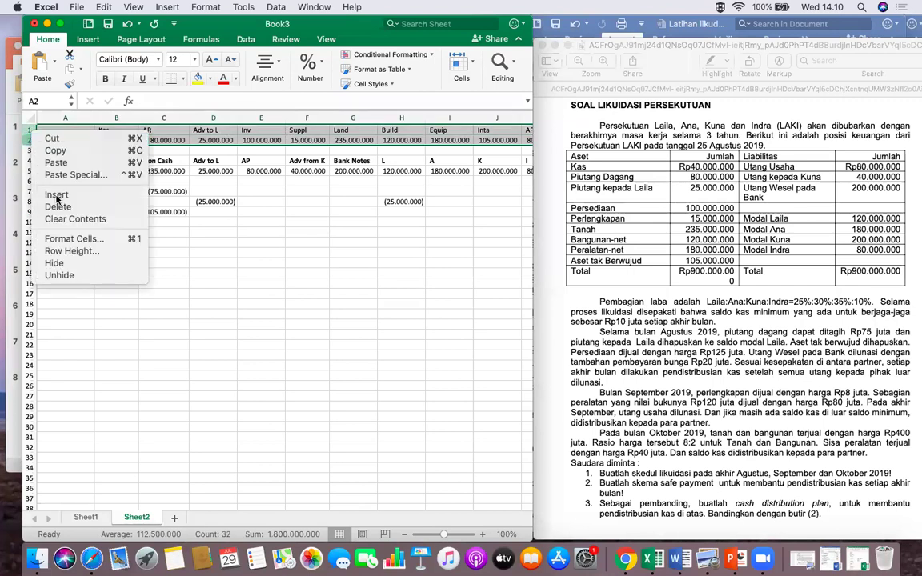
pyautogui.click(55, 262)
pyautogui.click(257, 222)
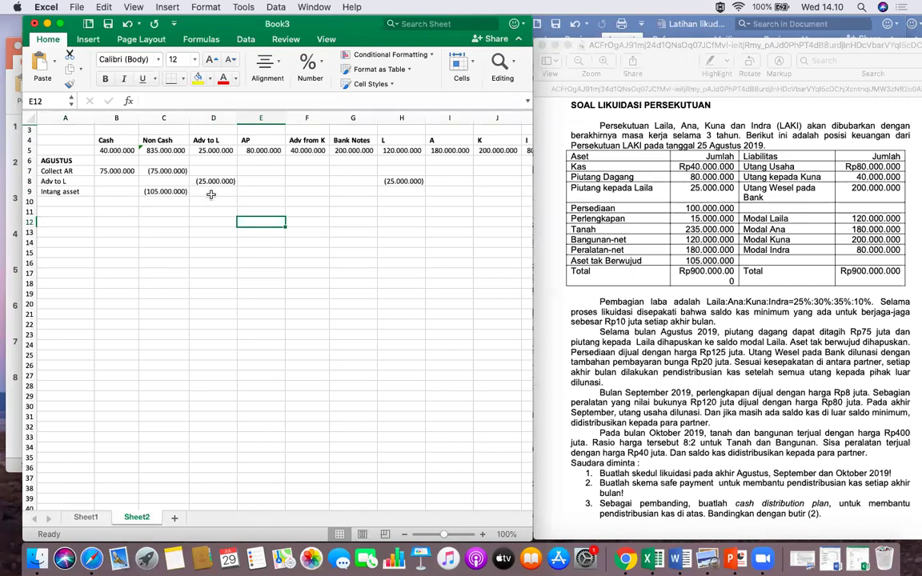
# Enter the profit-sharing ratios 25%, 30%, 35% and 10% above the L, A, K and I capital headings in H3:K3.
pyautogui.hscroll(1, 352, 237)
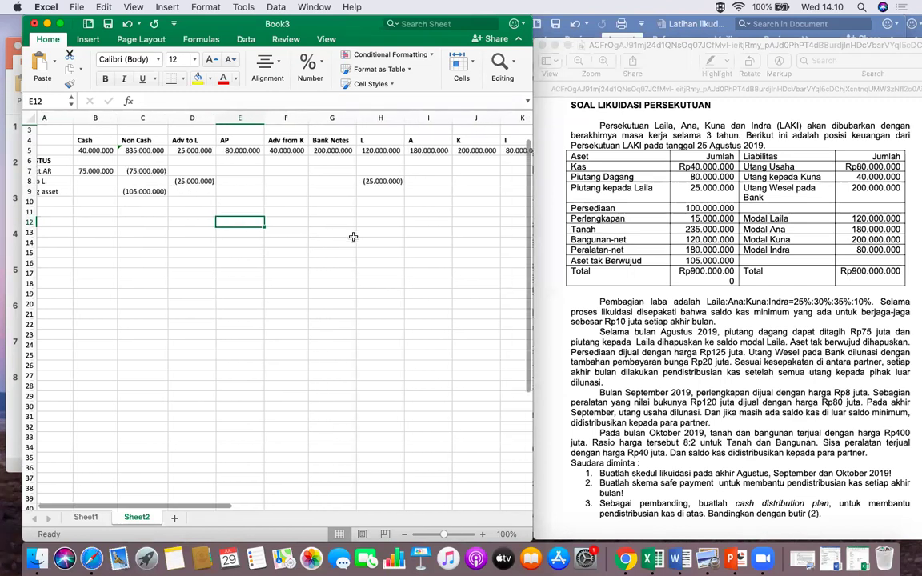
pyautogui.click(375, 130)
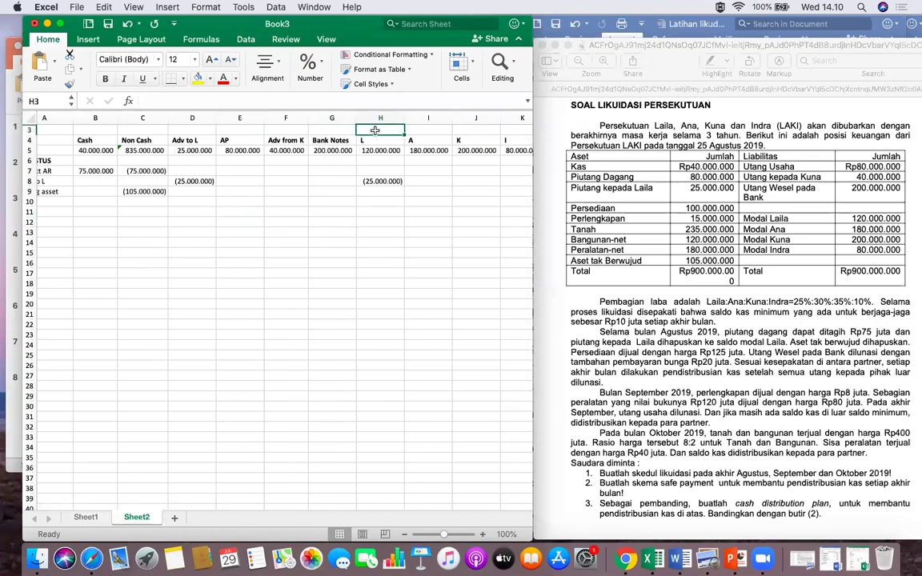
pyautogui.write('25%')
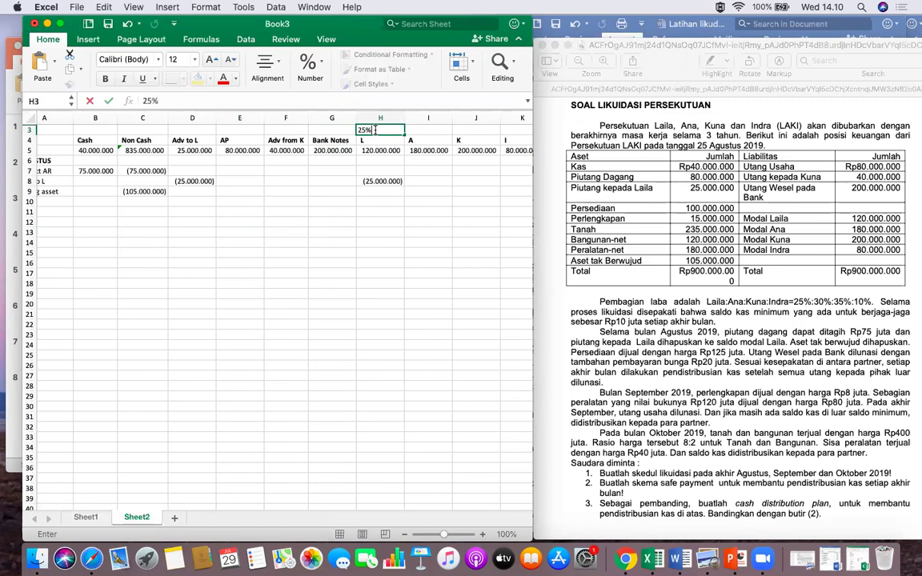
pyautogui.press('Tab')
pyautogui.write('30%')
pyautogui.press('Tab')
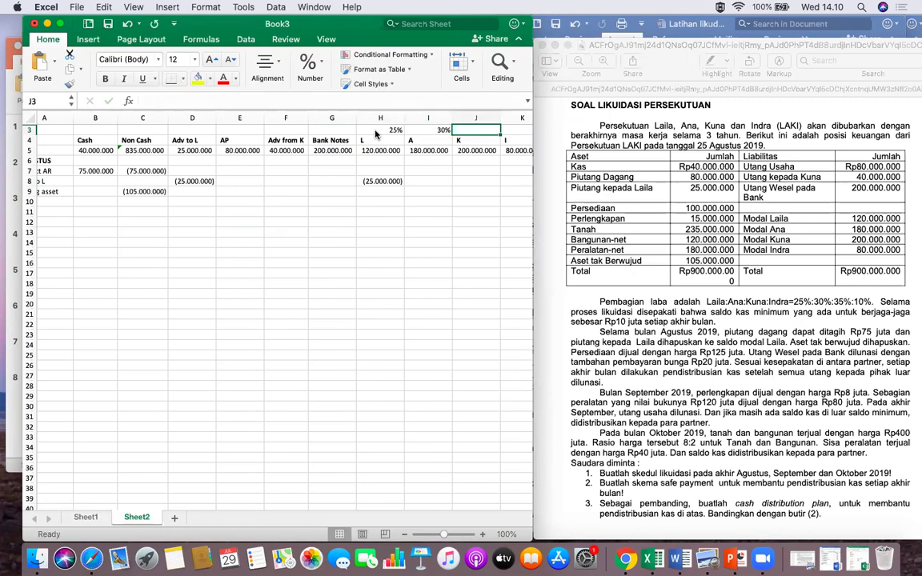
pyautogui.write('35%')
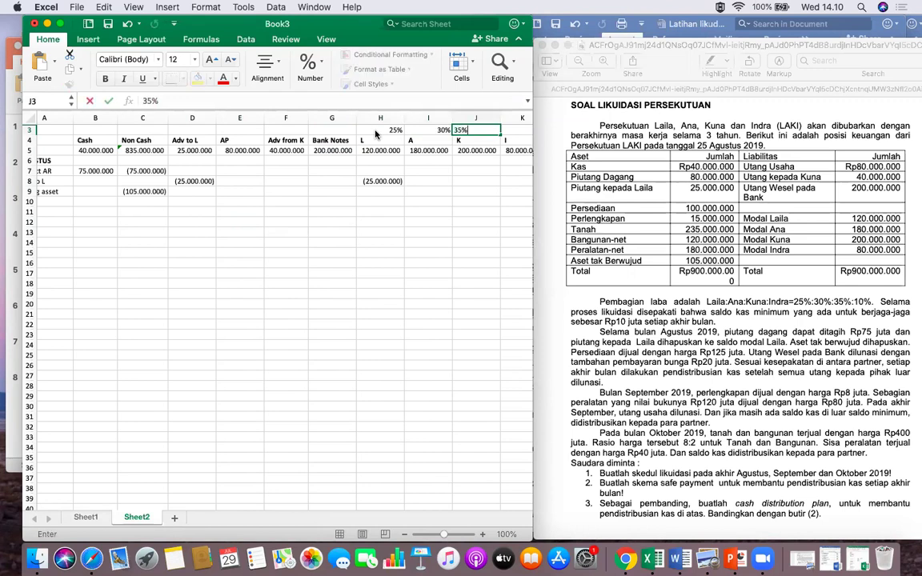
pyautogui.press('Tab')
pyautogui.write('10%')
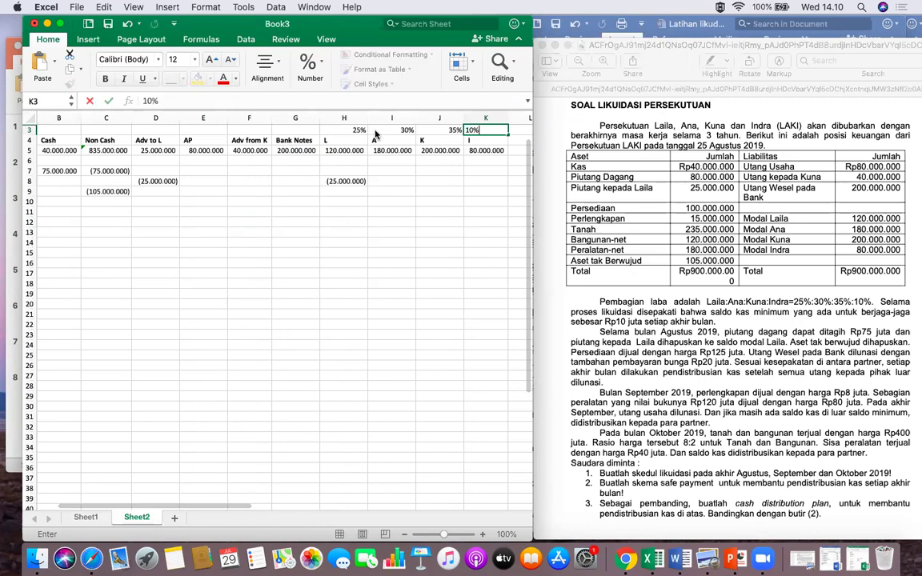
# Calculate L's share of the intangible asset write-off in H9 with =H3*C9.
pyautogui.doubleClick(375, 136)
pyautogui.press('Escape')
pyautogui.hscroll(-3, 334, 288)
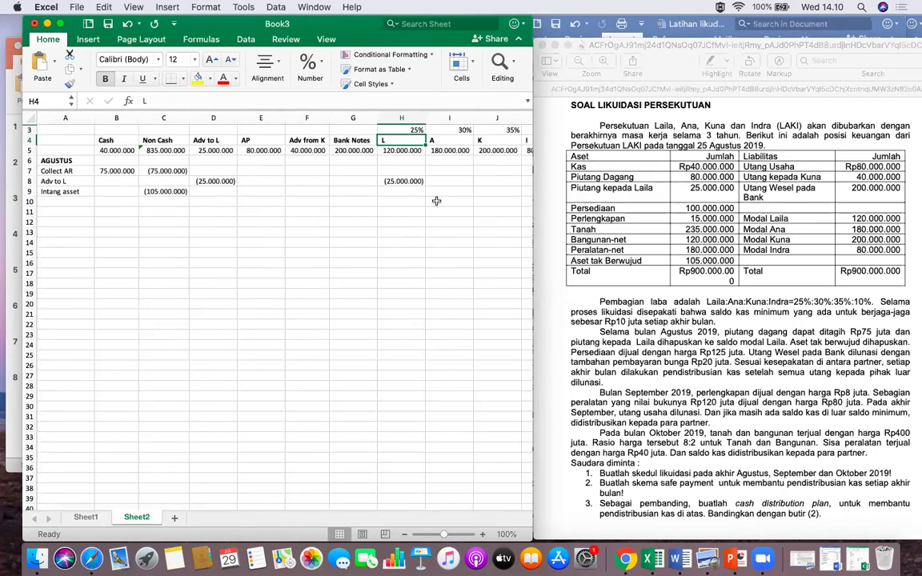
pyautogui.click(406, 192)
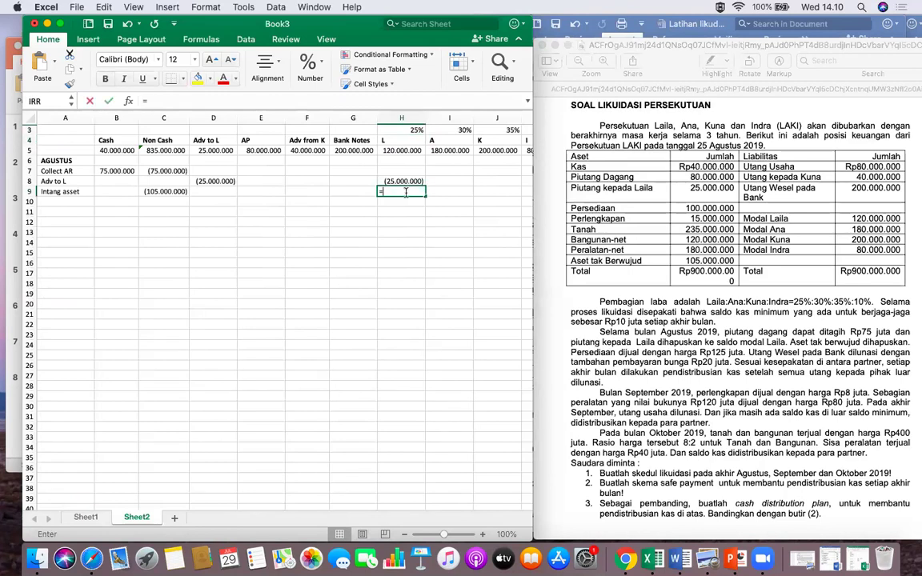
pyautogui.write('=')
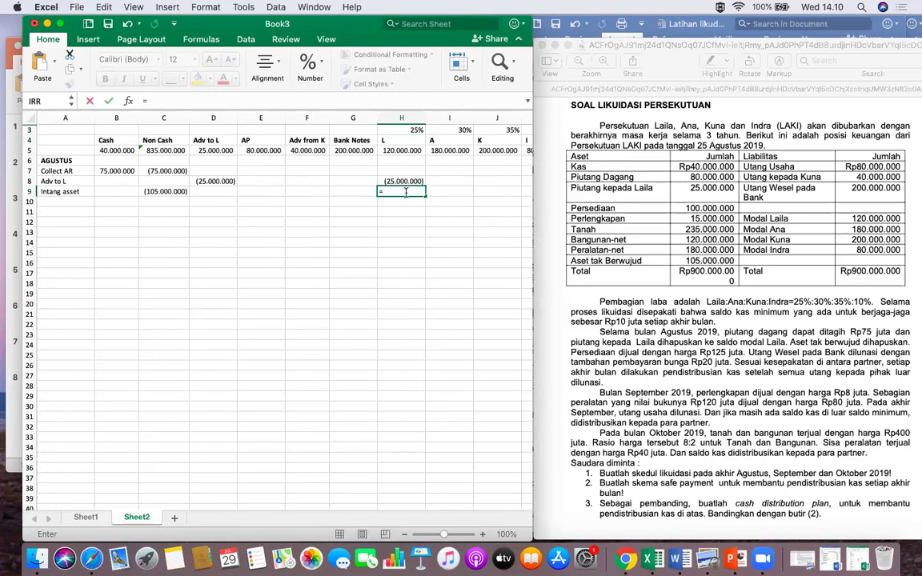
pyautogui.click(410, 130)
pyautogui.write('*')
pyautogui.click(168, 191)
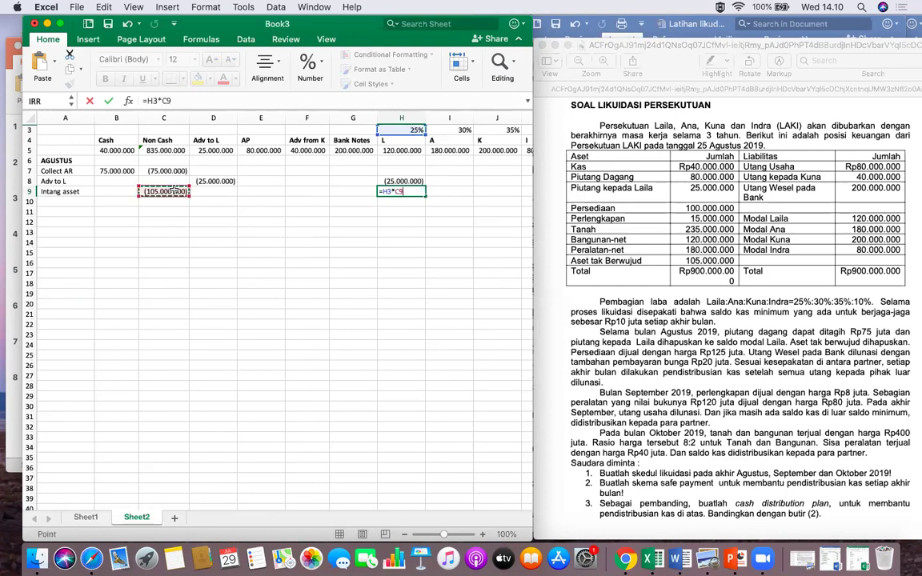
pyautogui.press('Tab')
# Calculate A's share of the intangible asset write-off in I9 with =I3*C9.
pyautogui.write('=')
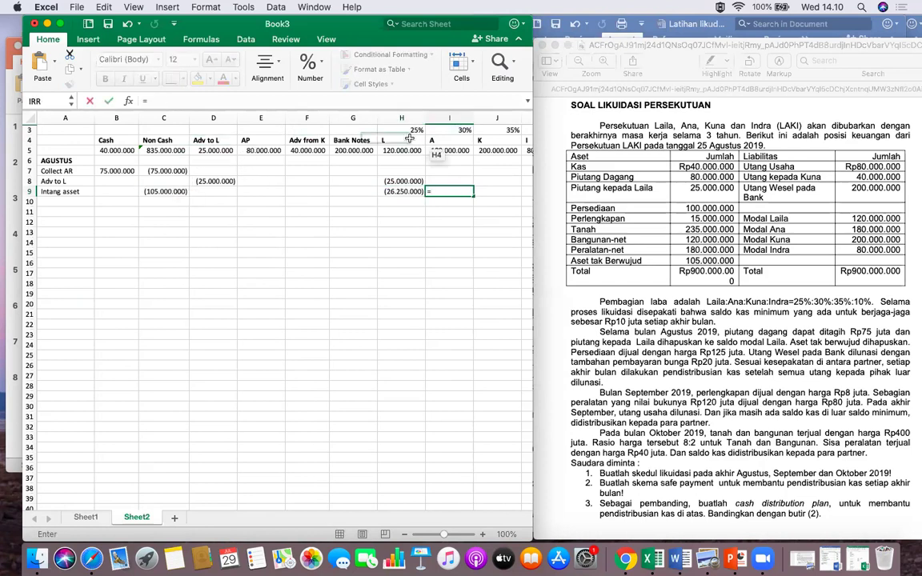
pyautogui.click(436, 129)
pyautogui.write('*')
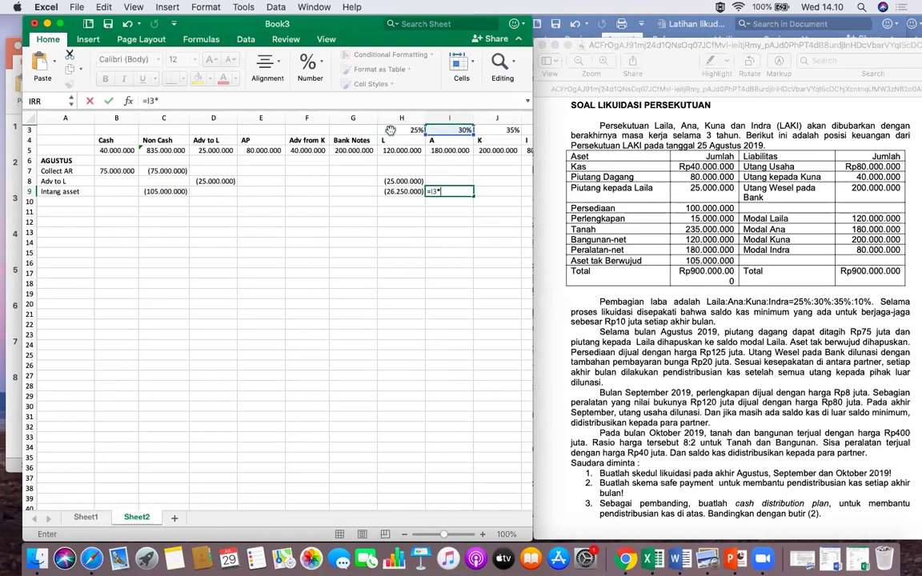
pyautogui.click(166, 192)
pyautogui.press('Tab')
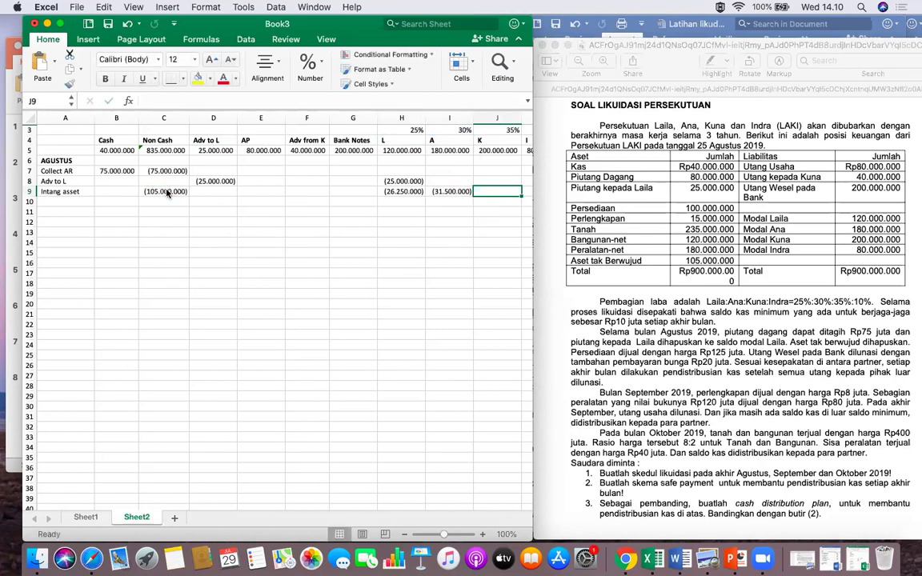
# Calculate K's share of the intangible asset write-off in J9 with =J3*C9.
pyautogui.write('=')
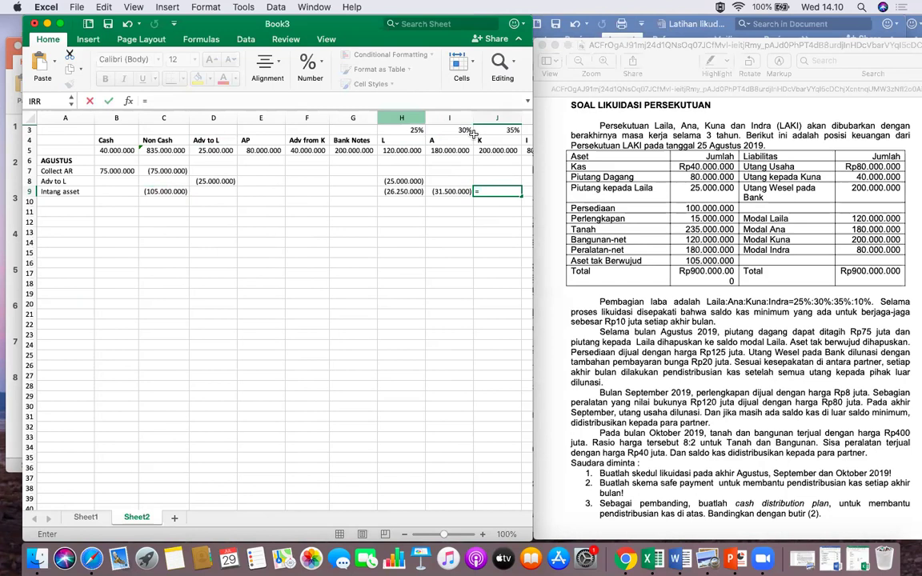
pyautogui.click(488, 132)
pyautogui.write('*')
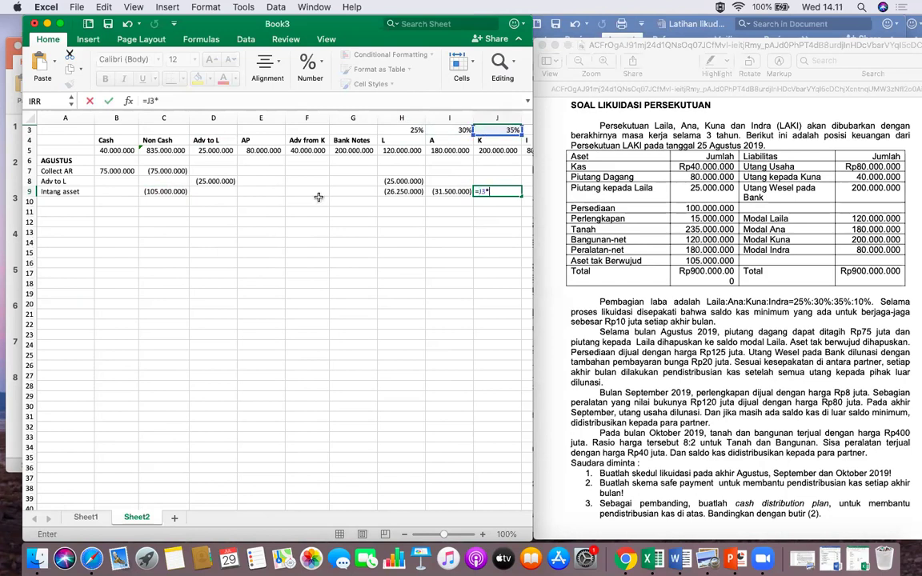
pyautogui.click(173, 194)
pyautogui.press('Tab')
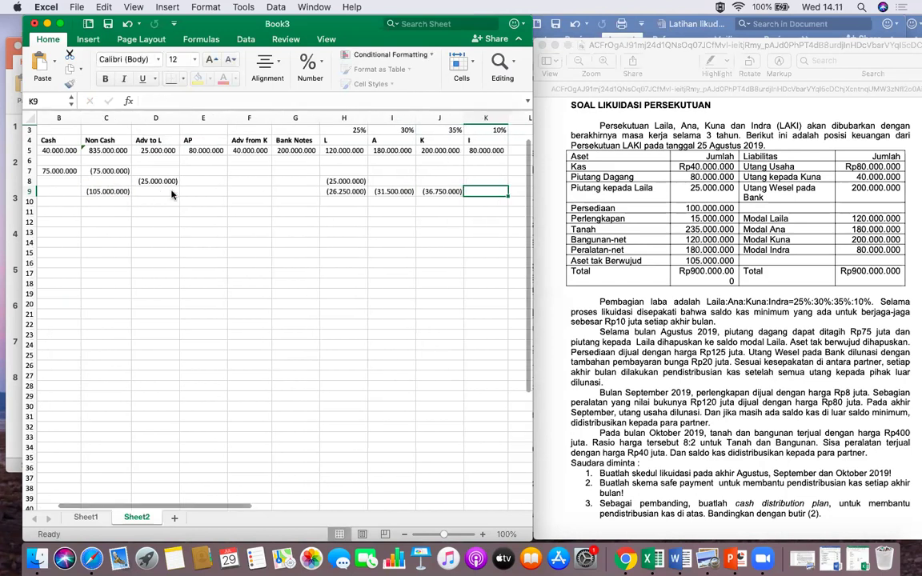
# Calculate I's share of the intangible asset write-off in K9 with =K3*C9.
pyautogui.write('=')
pyautogui.click(486, 130)
pyautogui.write('*')
pyautogui.click(94, 192)
pyautogui.press('Return')
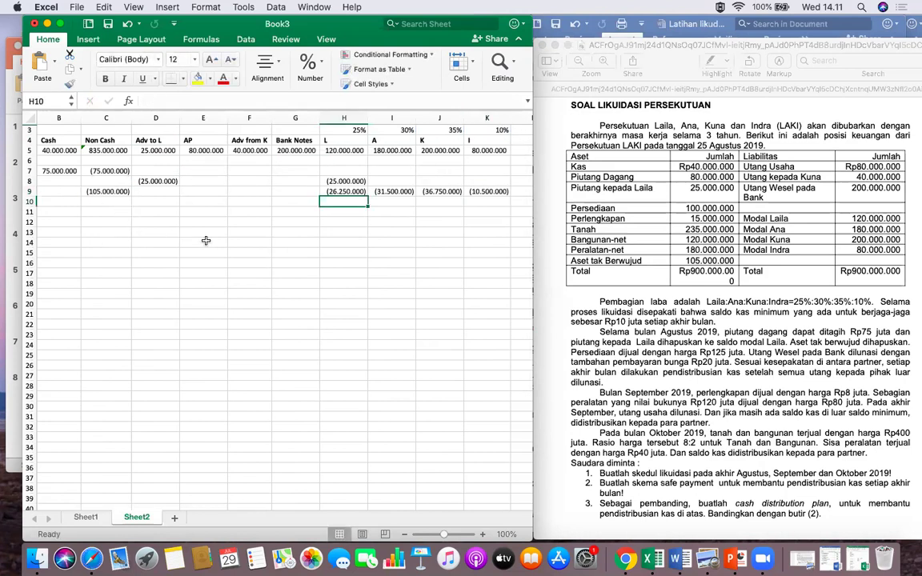
# Label cell A10 Inv and enter the inventory reduction of -100000000 under Non Cash in C10.
pyautogui.hscroll(-2, 206, 240)
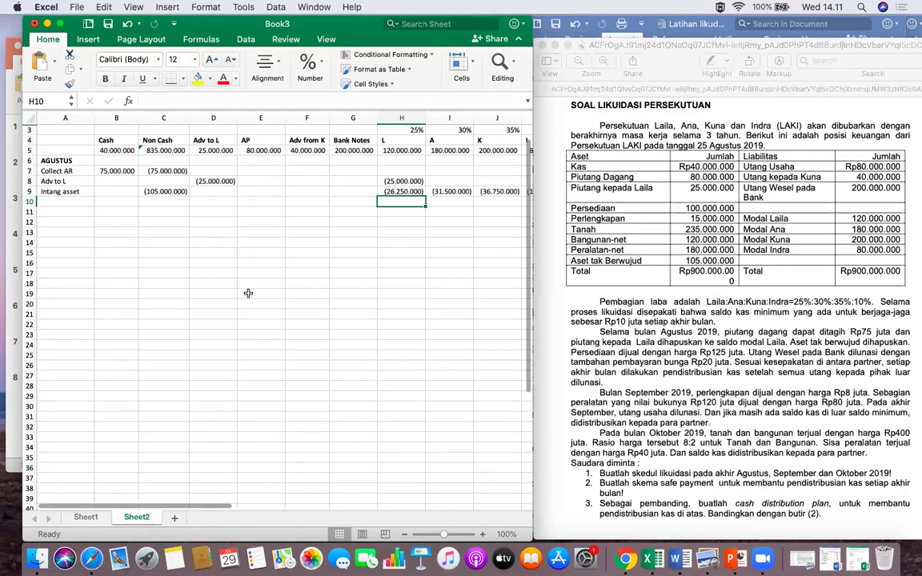
pyautogui.click(153, 201)
pyautogui.click(68, 200)
pyautogui.write('Inv')
pyautogui.press('Tab')
pyautogui.press('Tab')
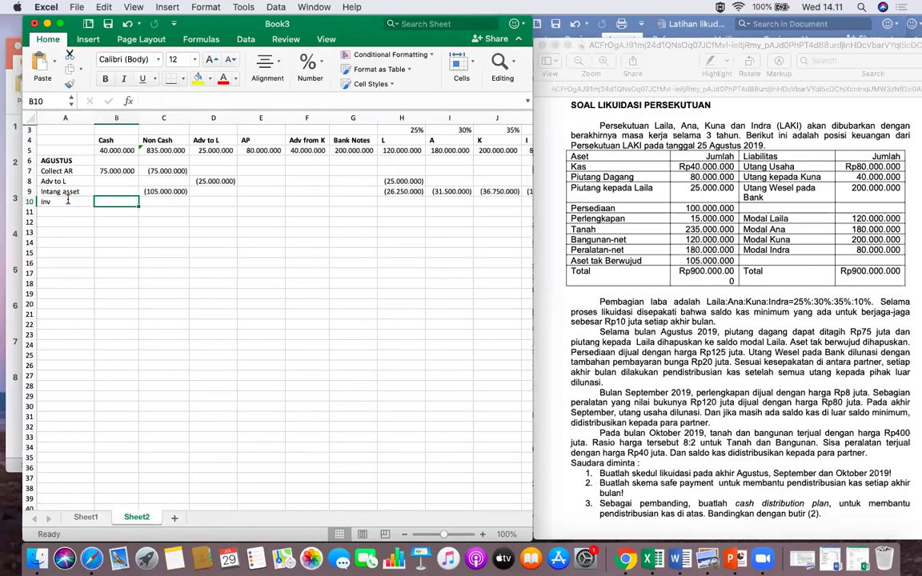
pyautogui.write('-10')
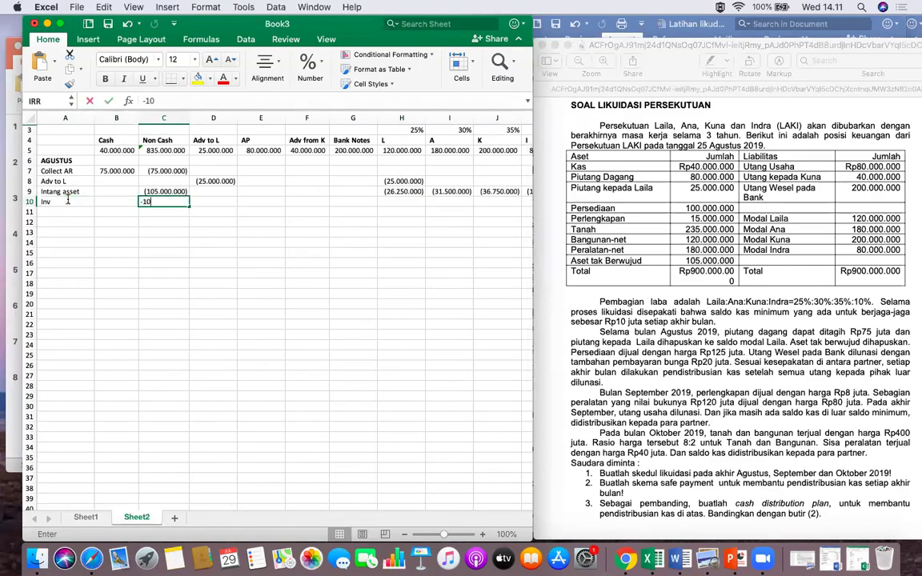
pyautogui.write('0000000')
pyautogui.press('Return')
# Enter the inventory sale proceeds of 125000000 under Cash in B10.
pyautogui.click(109, 204)
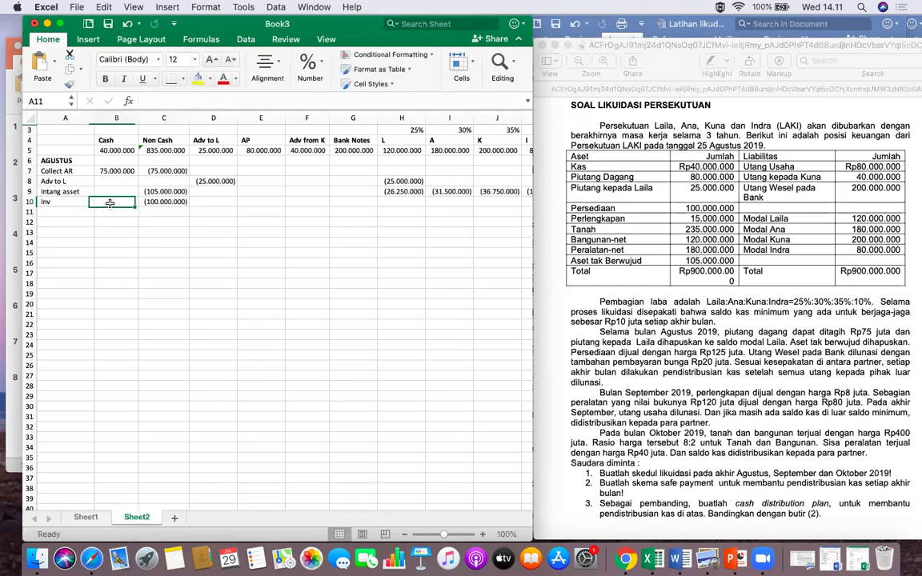
pyautogui.write('125')
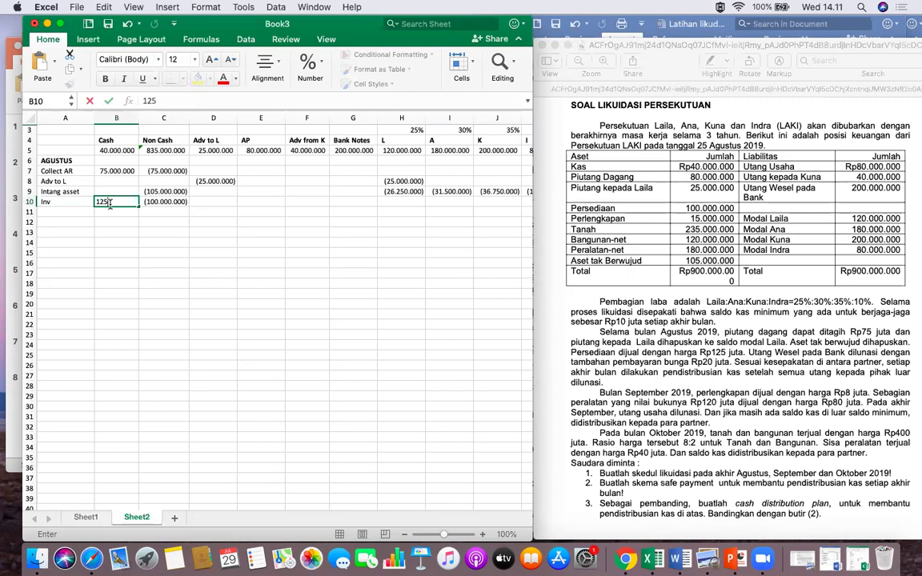
pyautogui.write('000000')
pyautogui.press('Tab')
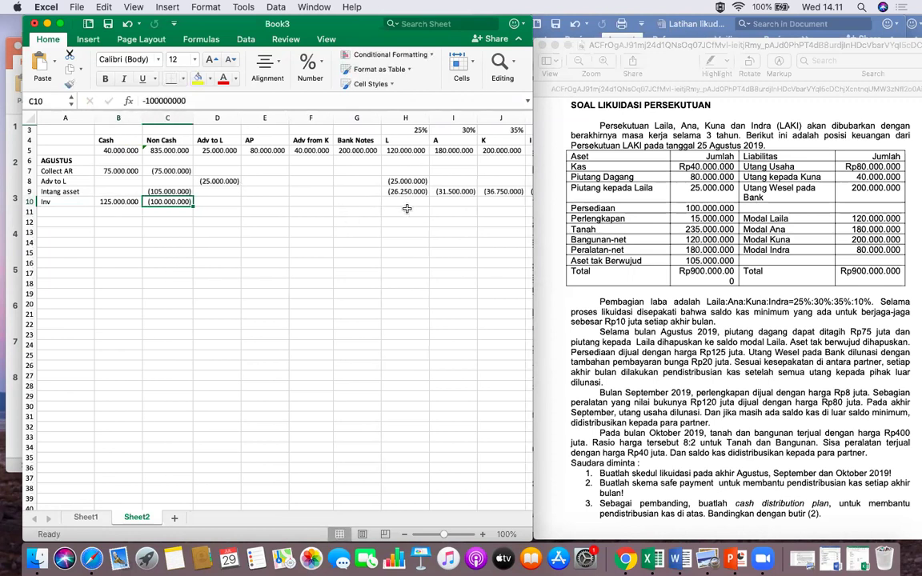
# Calculate L's share of the inventory sale gain in H10 with =H3*25000000.
pyautogui.click(408, 202)
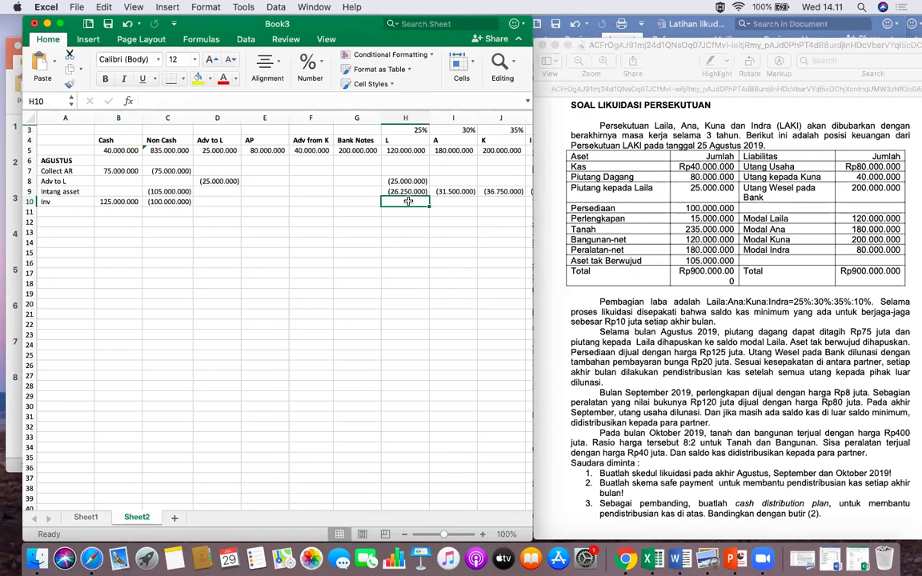
pyautogui.write('=')
pyautogui.click(418, 130)
pyautogui.write('*0')
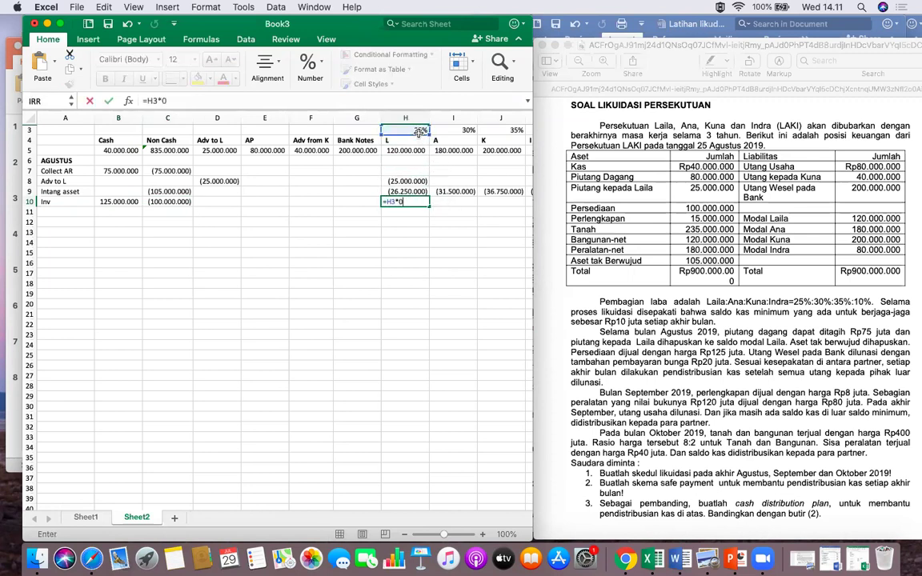
pyautogui.press('BackSpace')
pyautogui.write('25000000')
pyautogui.press('Return')
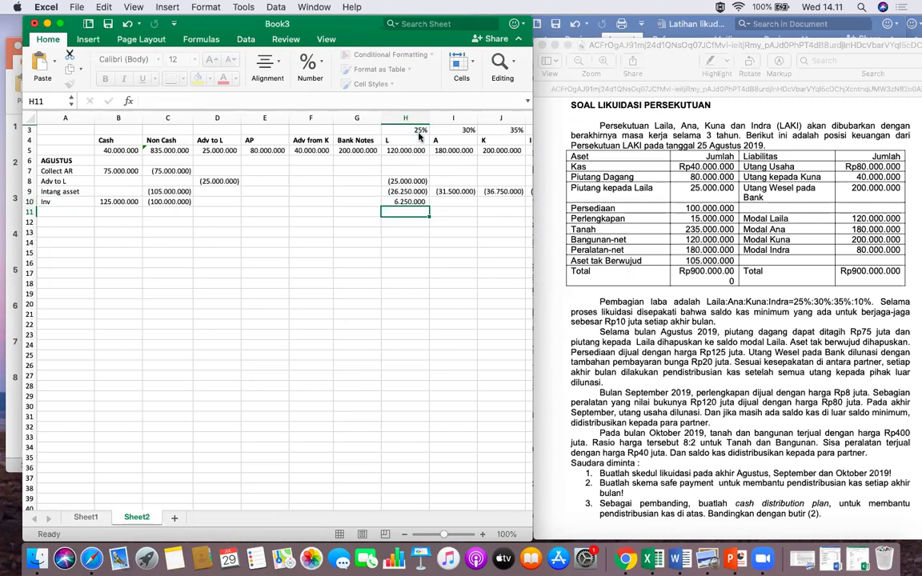
# Fill the gain formula from H10 across to K10 for the other partners.
pyautogui.click(415, 202)
pyautogui.moveTo(429, 206); pyautogui.dragTo(456, 205)
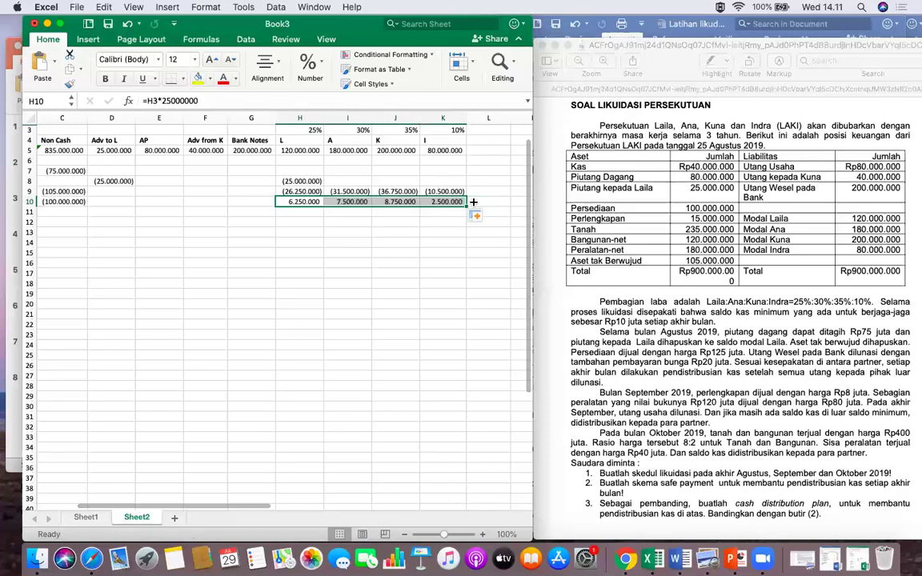
pyautogui.click(436, 266)
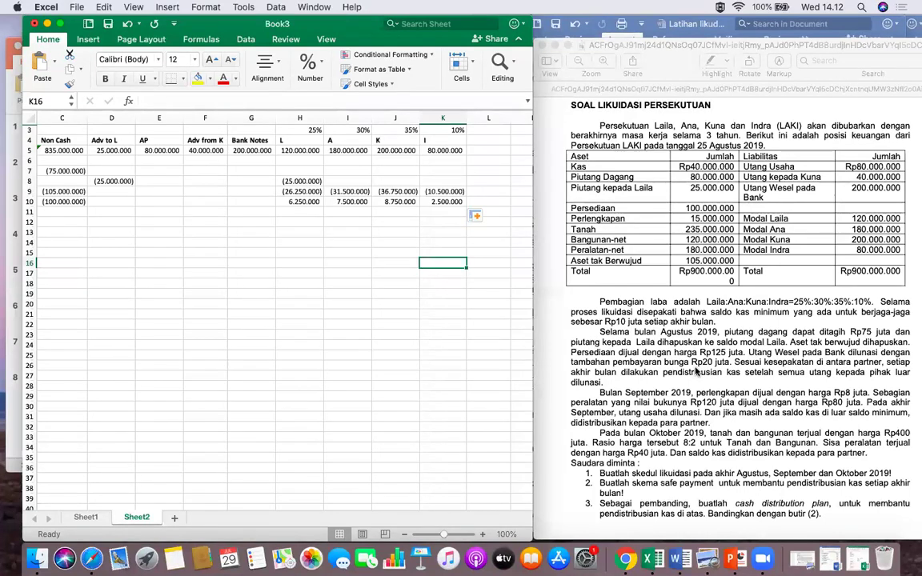
# Label cell A11 Bank Note below the Inv row.
pyautogui.click(126, 239)
pyautogui.hscroll(-3, 127, 240)
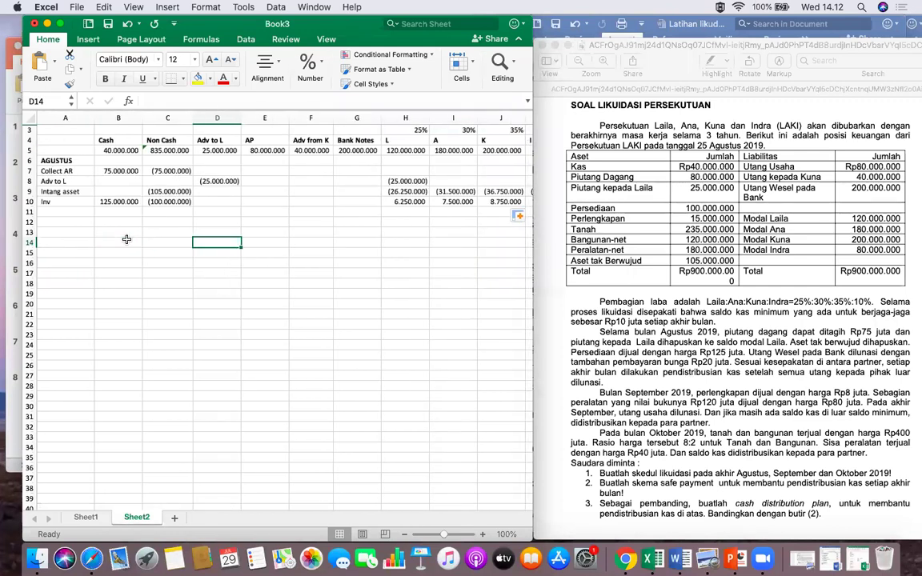
pyautogui.click(65, 211)
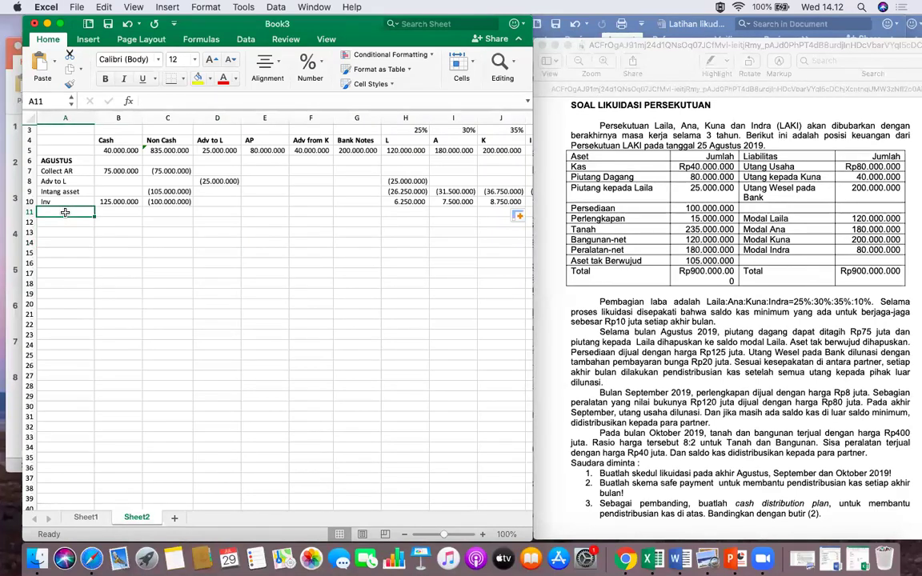
pyautogui.write('Bank Note')
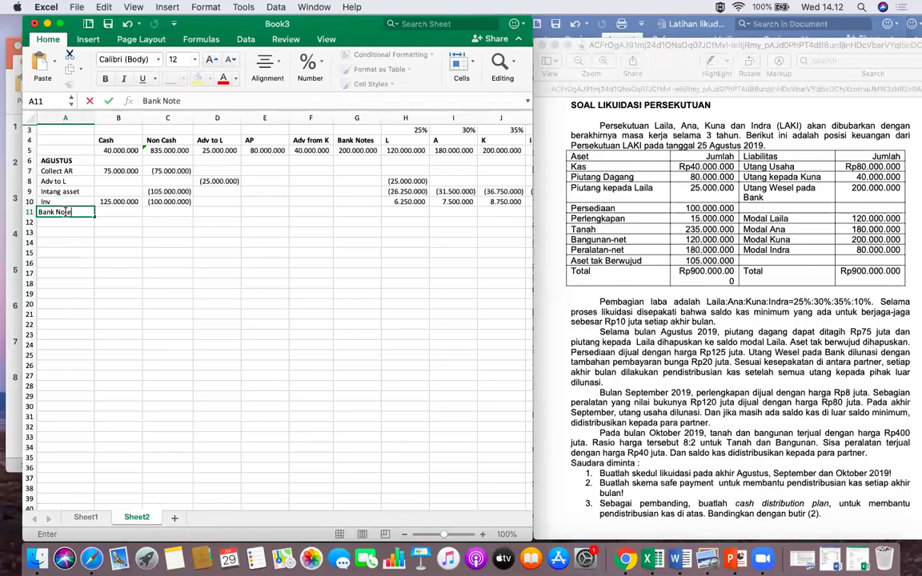
pyautogui.press('Tab')
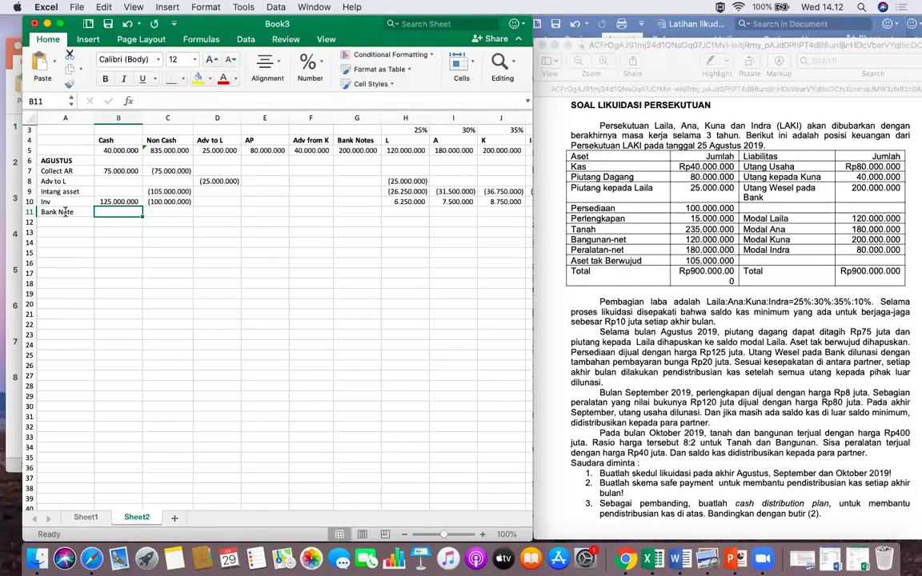
# Record the bank note repayment with =-G5 under Bank Notes in G11 and =G11 under Cash in B11.
pyautogui.click(346, 210)
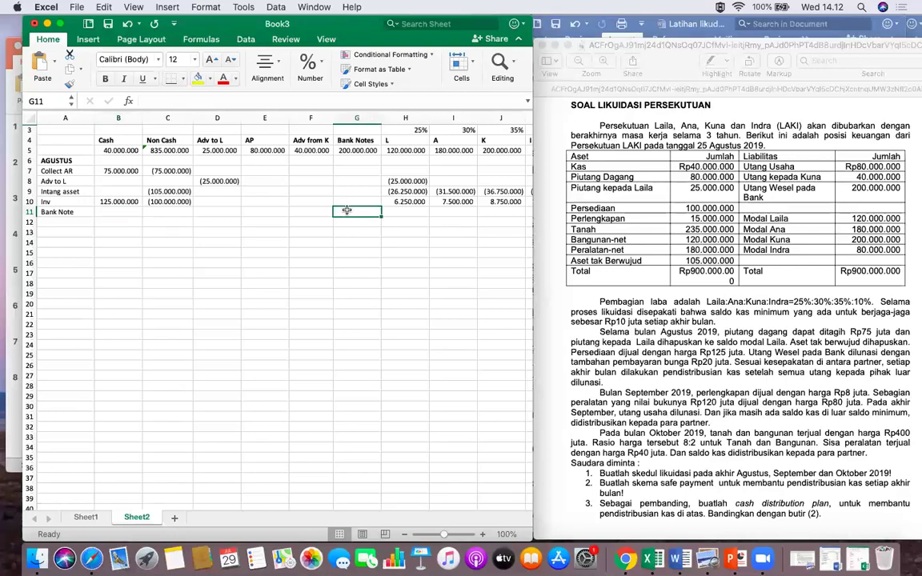
pyautogui.write('=-')
pyautogui.click(357, 159)
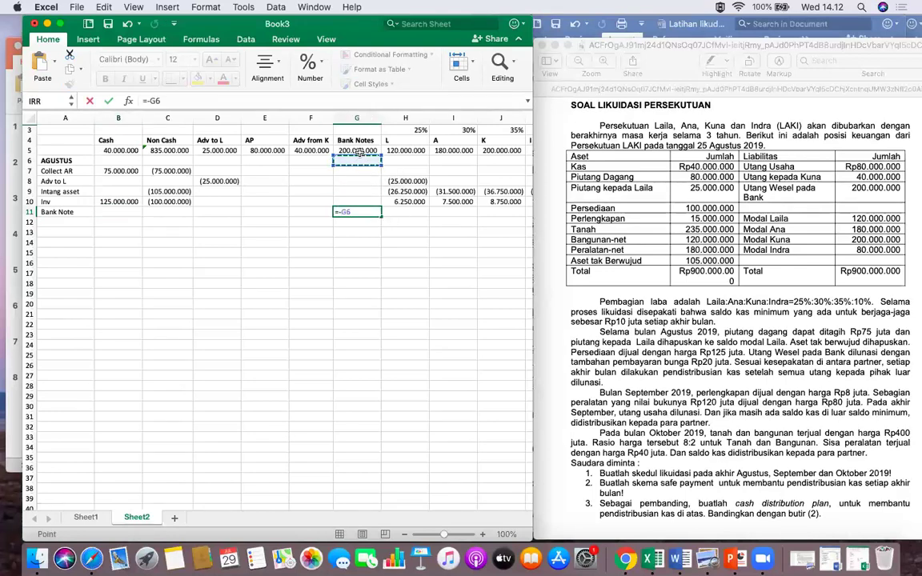
pyautogui.press('Return')
pyautogui.click(120, 212)
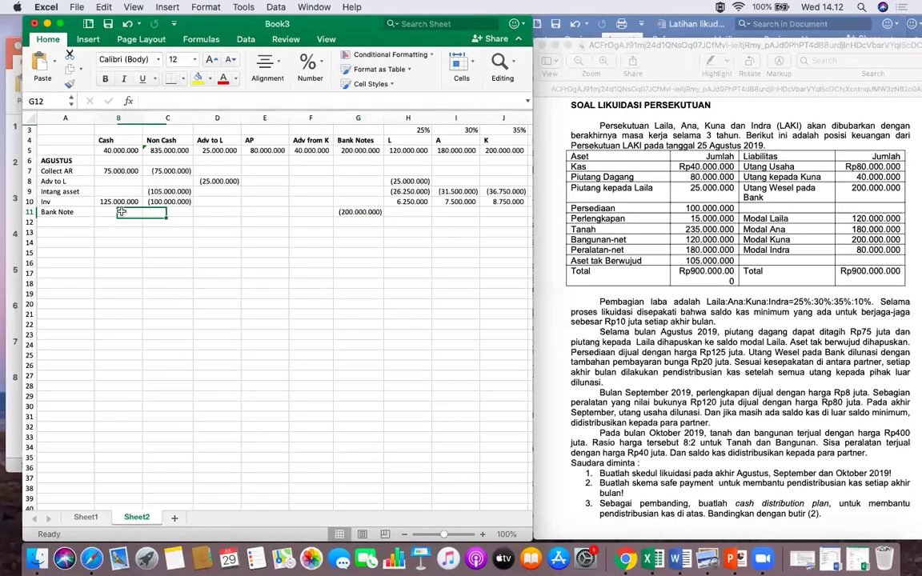
pyautogui.write('=')
pyautogui.click(346, 214)
pyautogui.press('Return')
# Label cell A12 Pay interest and enter the payment of -20000000 under Cash in B12.
pyautogui.click(56, 224)
pyautogui.write('Pay')
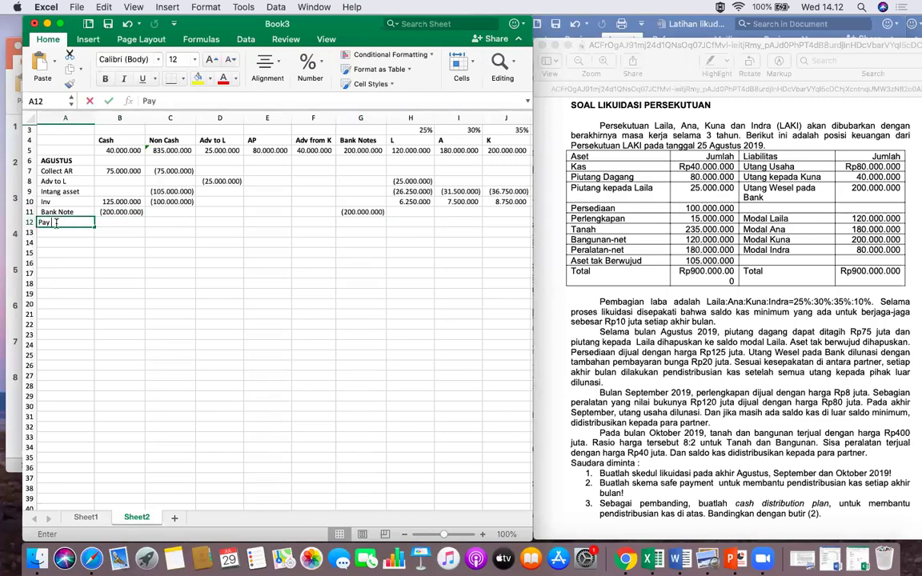
pyautogui.write(' interest')
pyautogui.press('Tab')
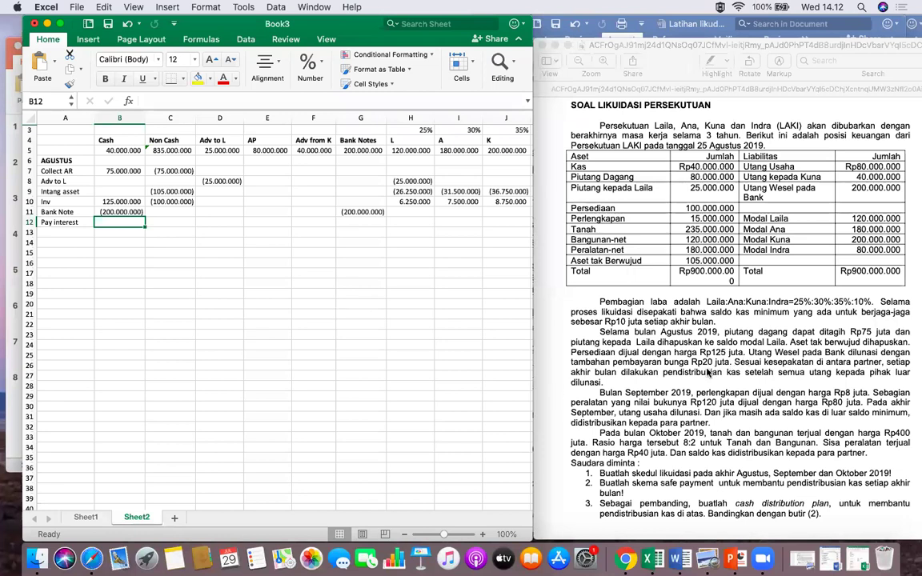
pyautogui.write('-200000')
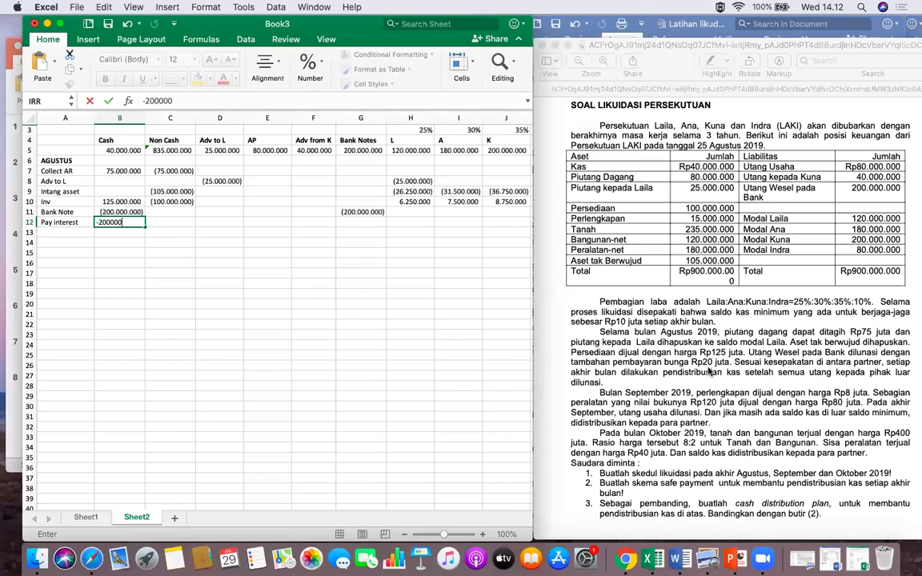
pyautogui.press('Right')
# Allocate partner L's share of the interest payment in H12 with the formula =H3*B12.
pyautogui.press('Right')
pyautogui.press('Right')
pyautogui.press('Right')
pyautogui.press('Right')
pyautogui.press('Right')
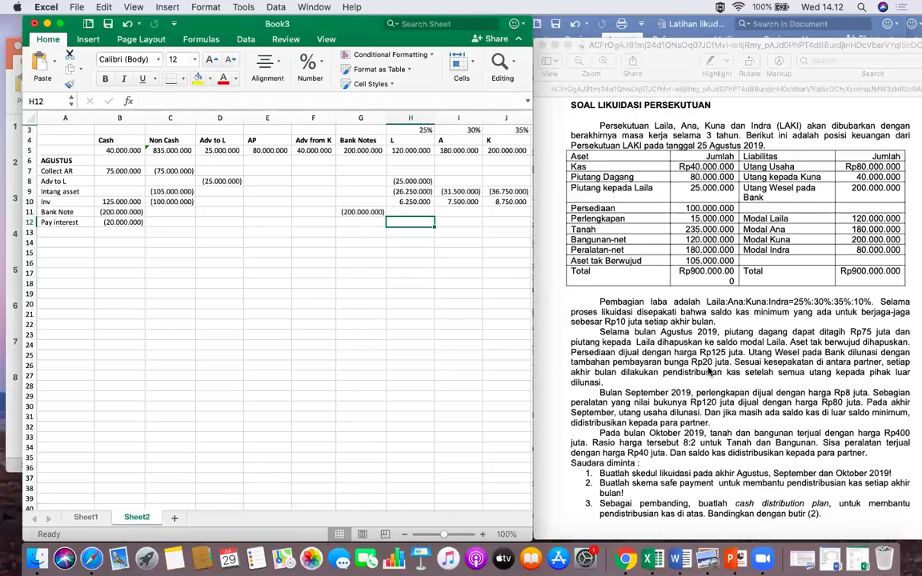
pyautogui.write('=')
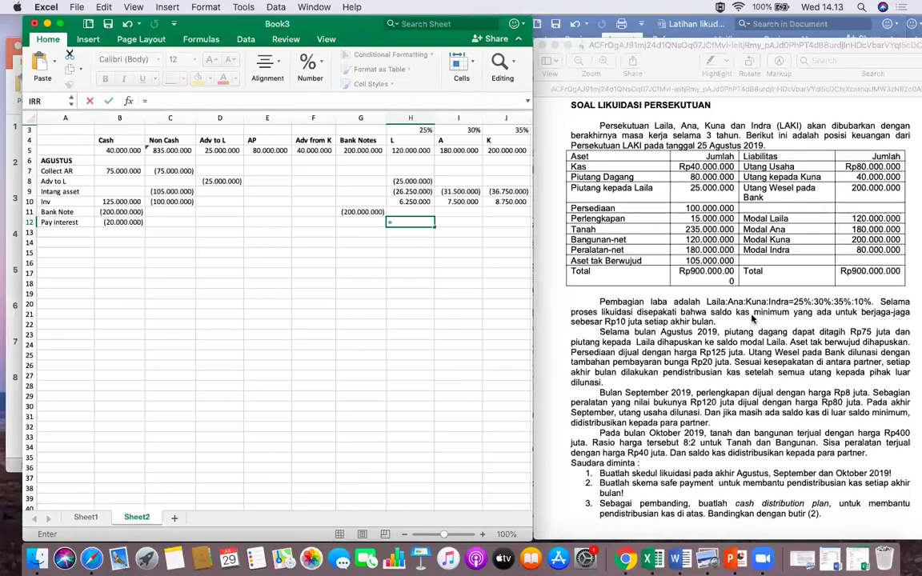
pyautogui.click(419, 130)
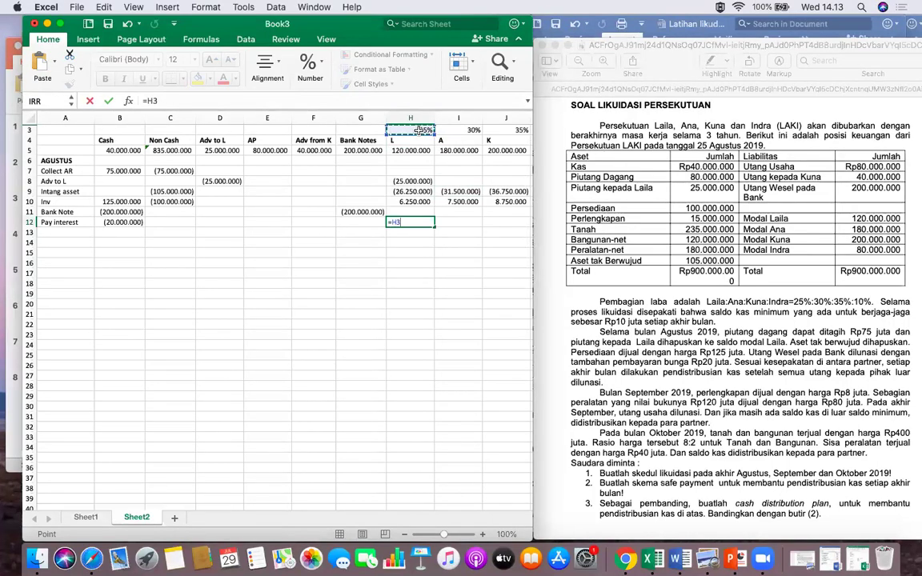
pyautogui.write('*')
pyautogui.click(122, 222)
pyautogui.press('Return')
# Allocate partner A's share of the interest payment in I12 with the formula =I3*B12.
pyautogui.click(445, 223)
pyautogui.write('=')
pyautogui.click(461, 130)
pyautogui.write('*')
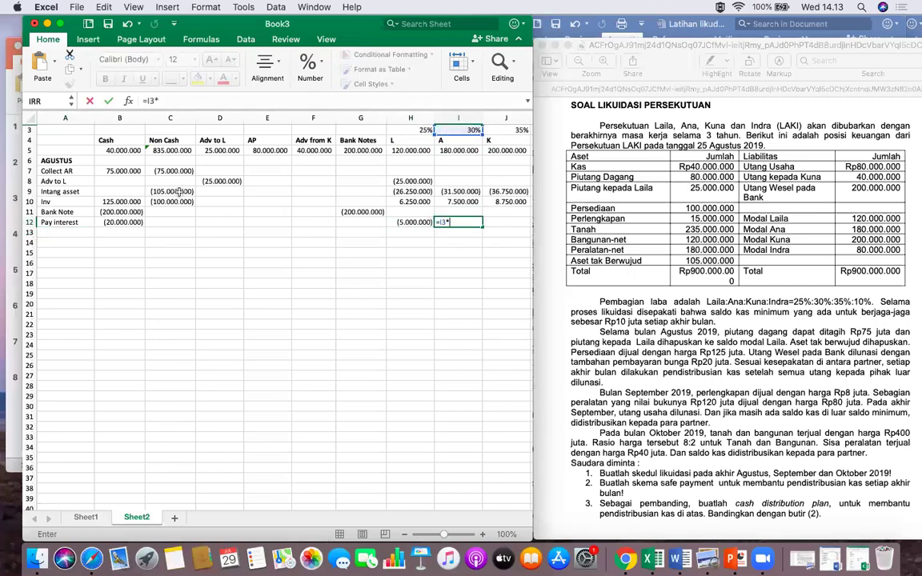
pyautogui.click(117, 223)
pyautogui.press('Return')
# Allocate partner K's share of the interest payment in J12 with the formula =J3*B12.
pyautogui.press('Right')
pyautogui.write('=')
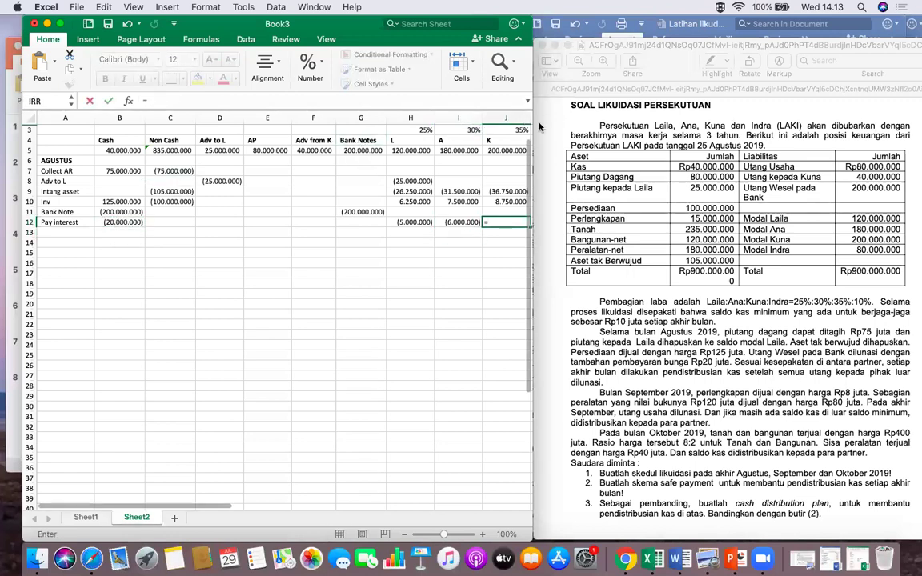
pyautogui.click(509, 129)
pyautogui.write('*')
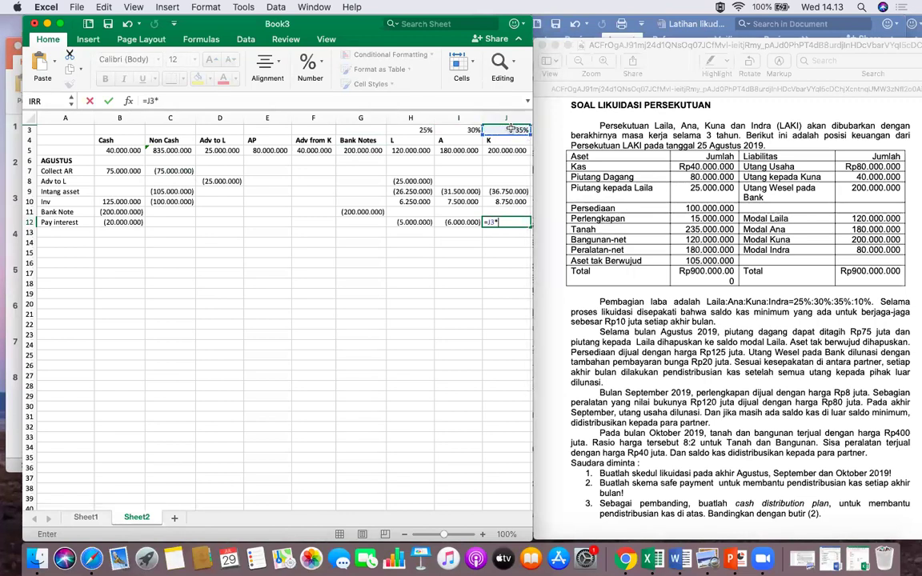
pyautogui.click(132, 222)
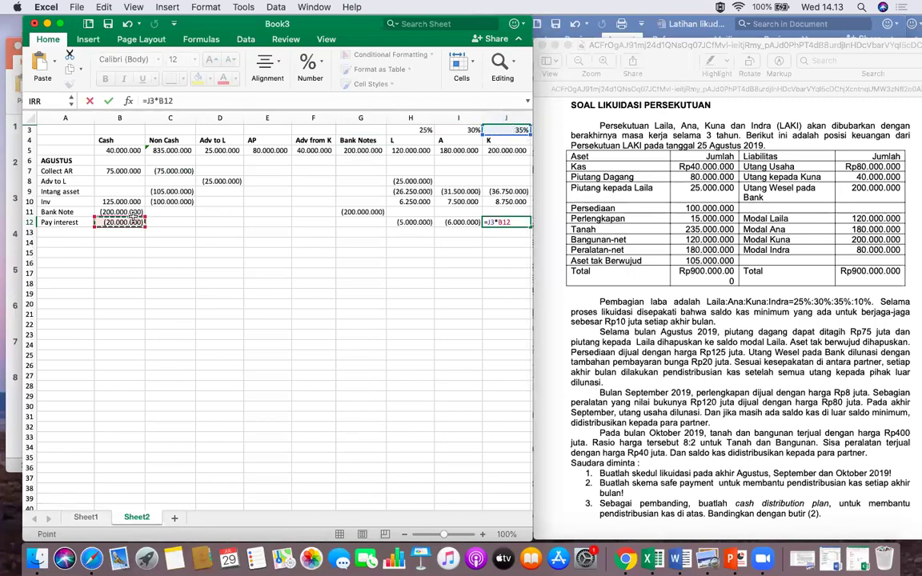
pyautogui.press('Tab')
# Allocate partner I's share of the interest payment in K12 with the formula =K3*B12.
pyautogui.write('=')
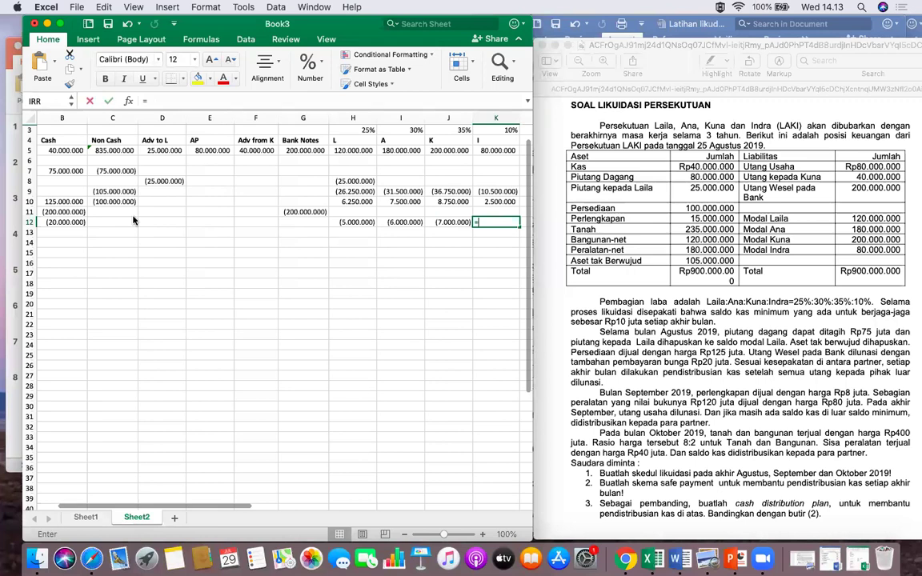
pyautogui.click(495, 128)
pyautogui.write('*')
pyautogui.click(72, 222)
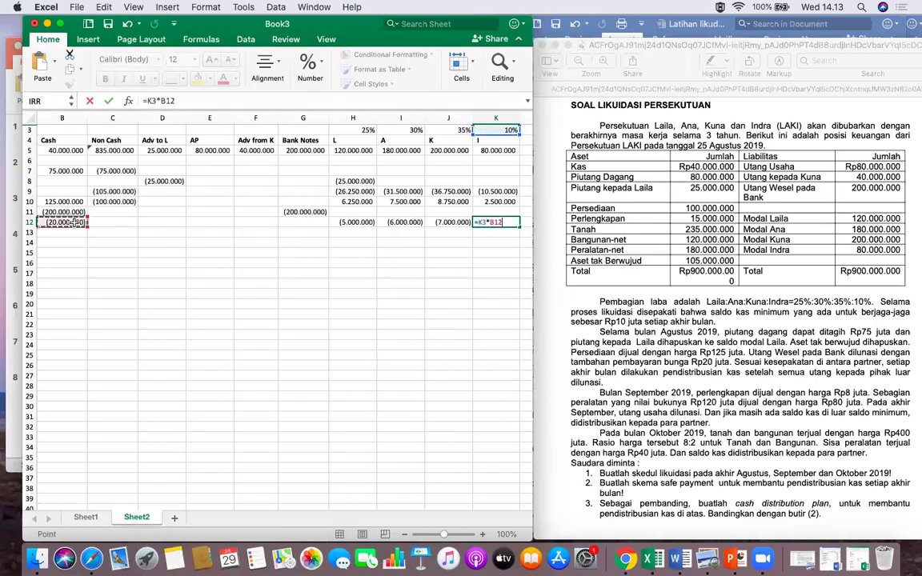
pyautogui.press('Return')
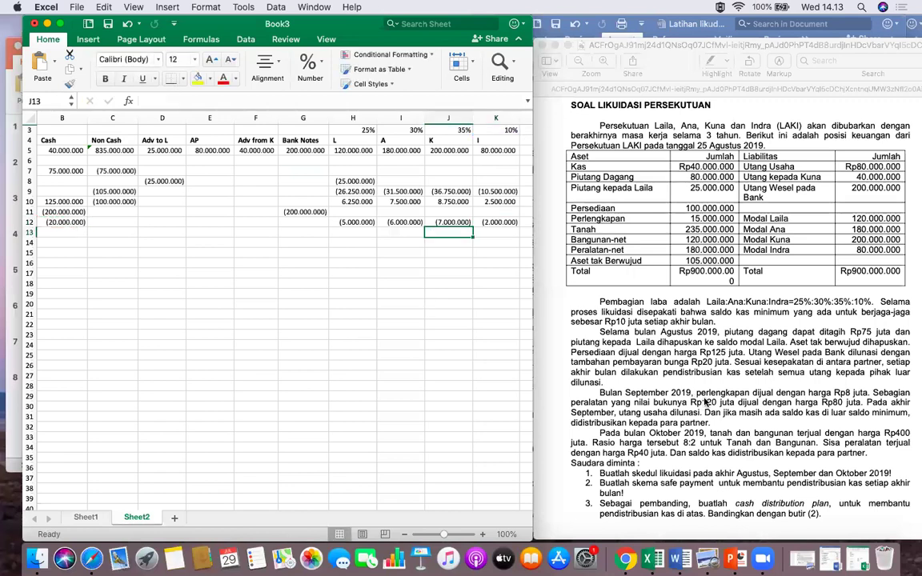
# Correct the Non Cash amount of the Collect AR row in C7 to -80000000.
pyautogui.scroll(-1, 794, 394)
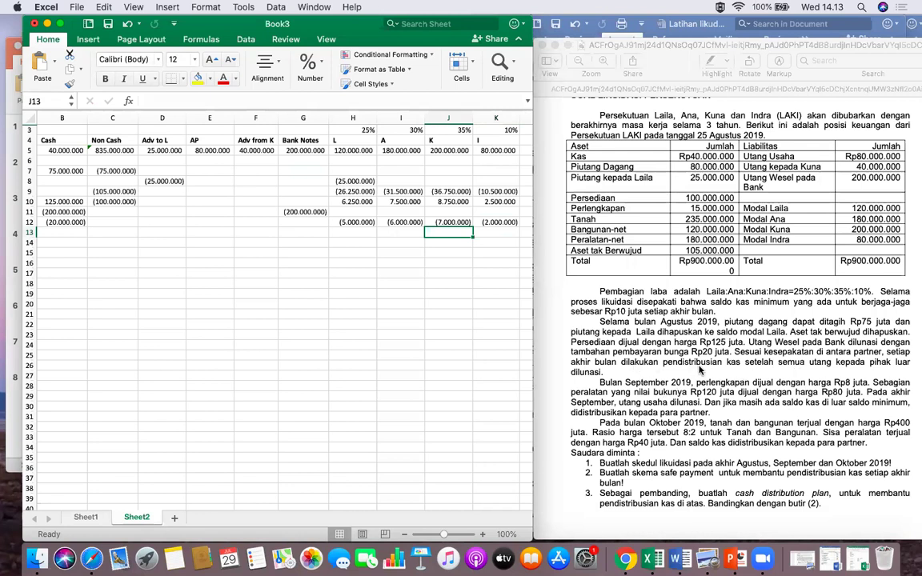
pyautogui.hscroll(-3, 336, 320)
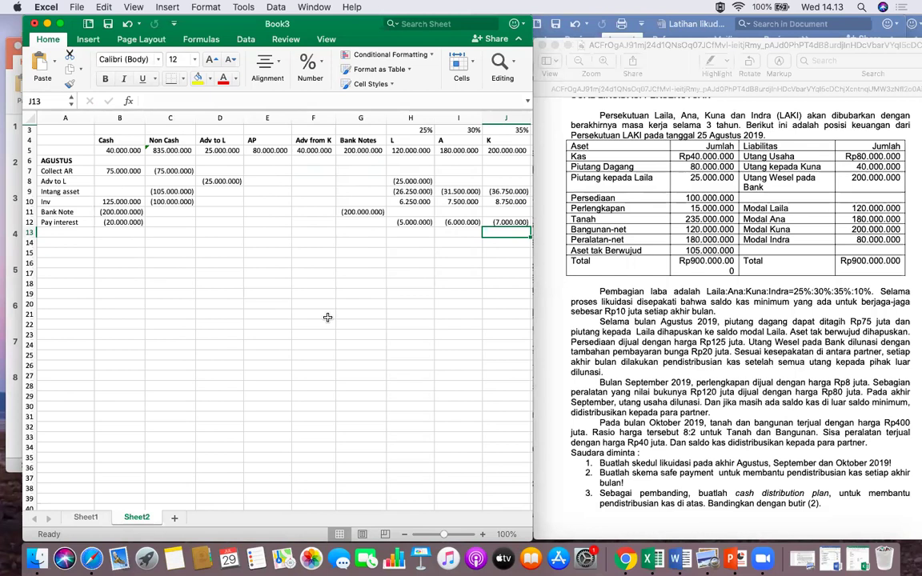
pyautogui.click(57, 224)
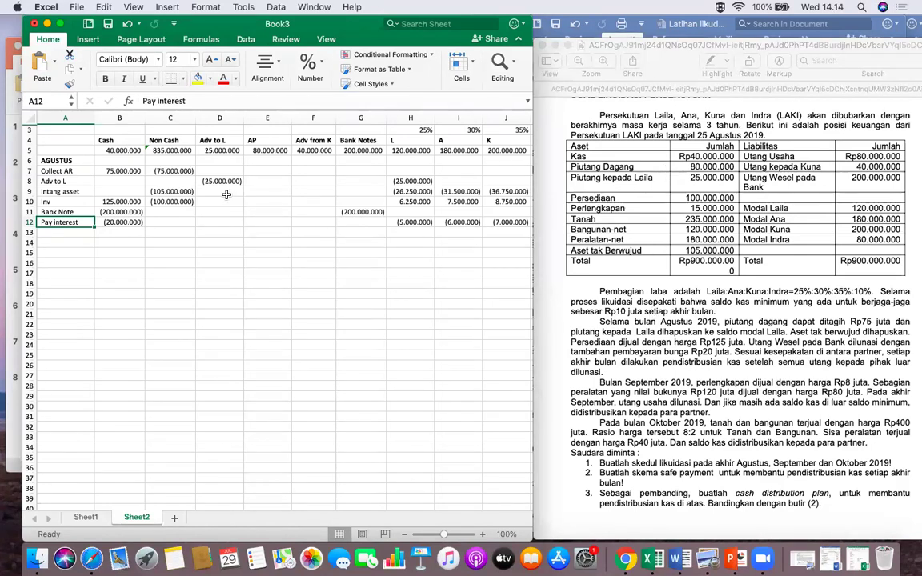
pyautogui.click(175, 170)
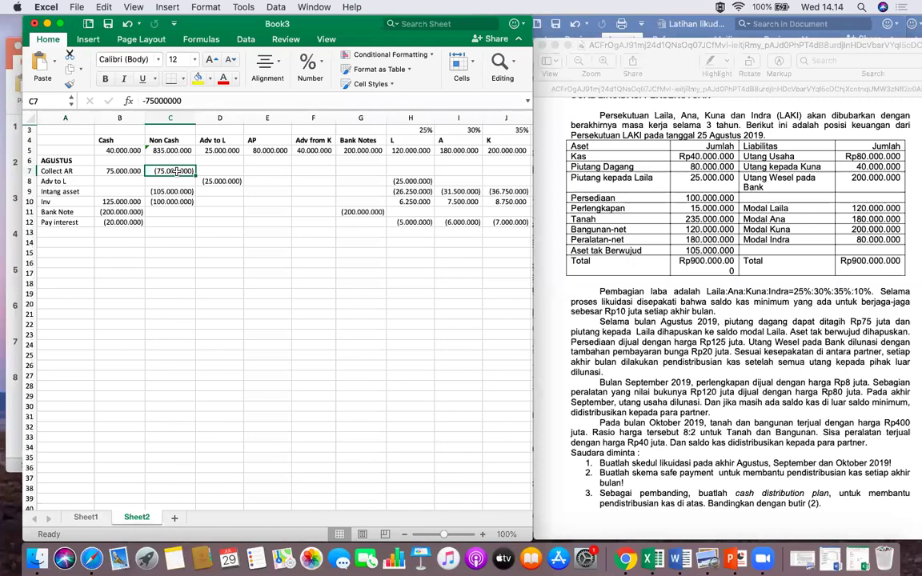
pyautogui.write('-8000')
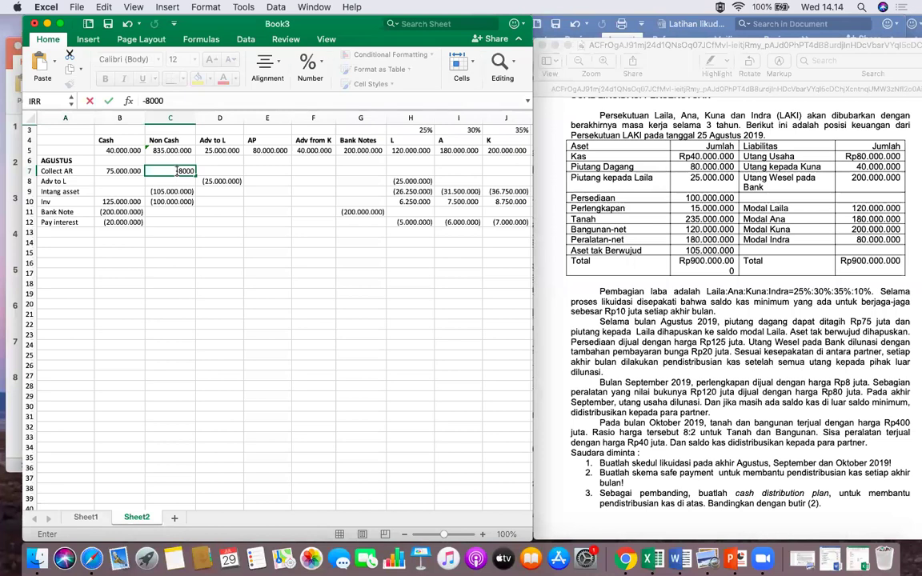
pyautogui.write('0000')
pyautogui.press('Right')
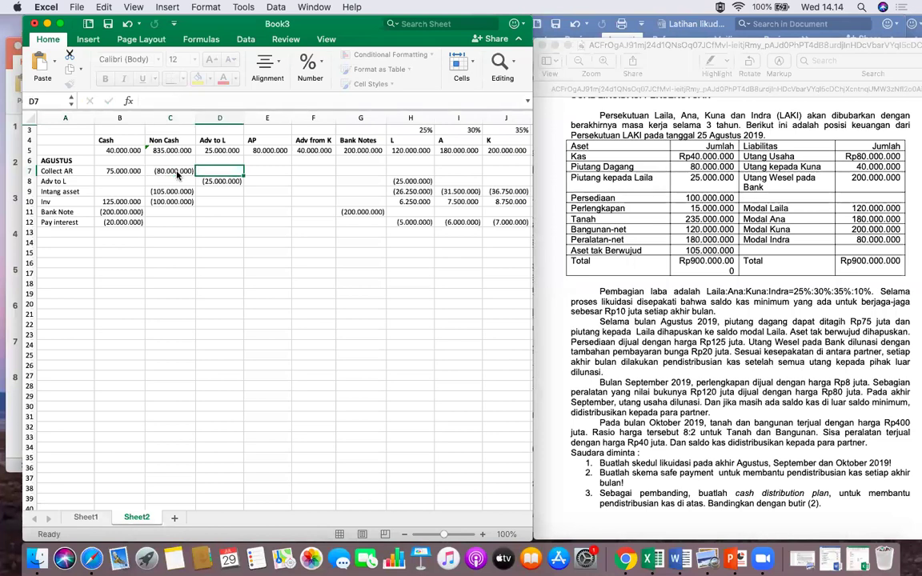
# Allocate the receivables loss in H7 with =H3*-5000000 and fill the formula across to K7 for the other partners.
pyautogui.press('Right')
pyautogui.press('Right')
pyautogui.press('Right')
pyautogui.press('Right')
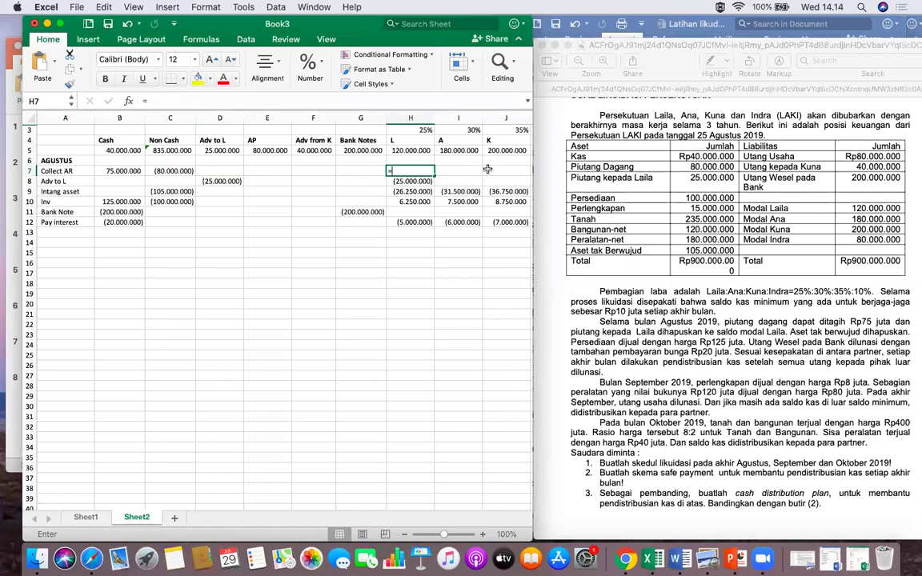
pyautogui.write('=')
pyautogui.click(422, 131)
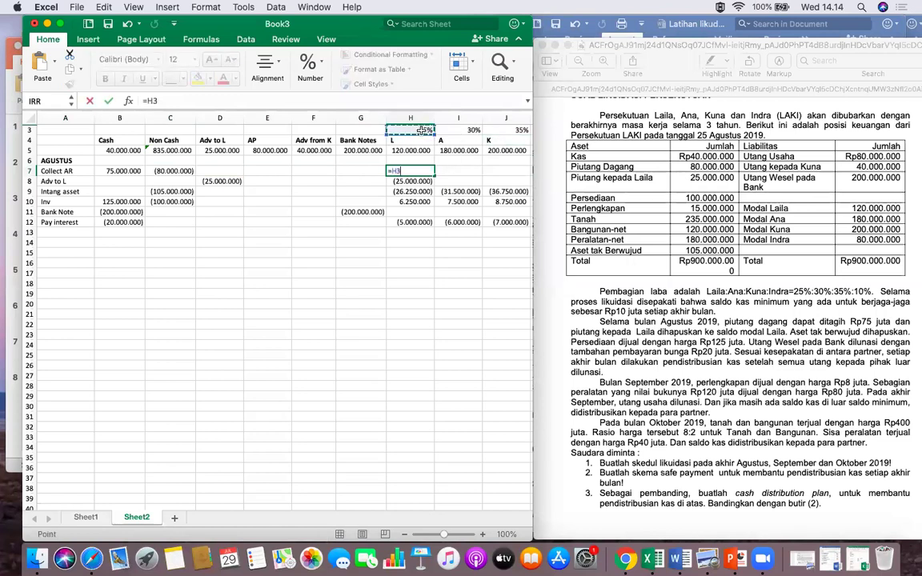
pyautogui.write('*-5000000')
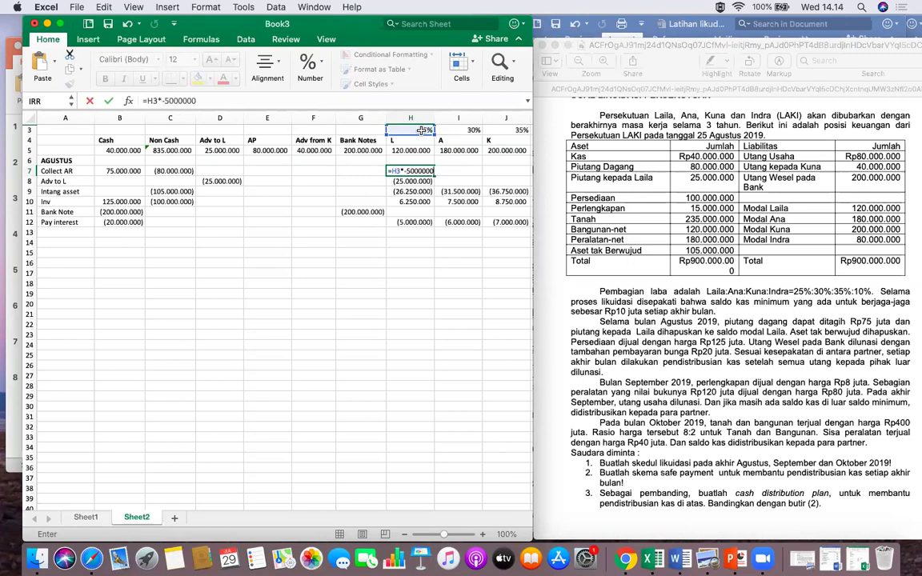
pyautogui.press('Return')
pyautogui.click(428, 171)
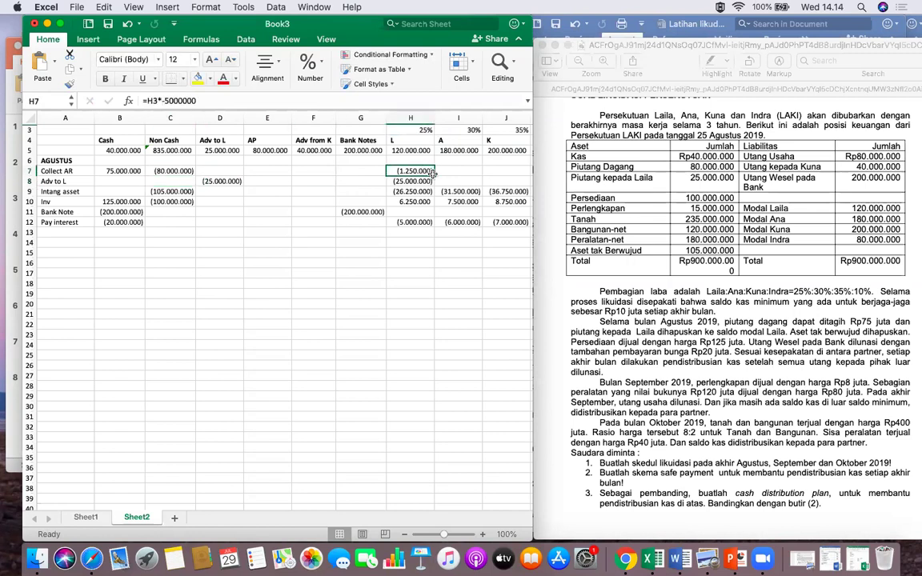
pyautogui.moveTo(433, 171); pyautogui.dragTo(482, 170)
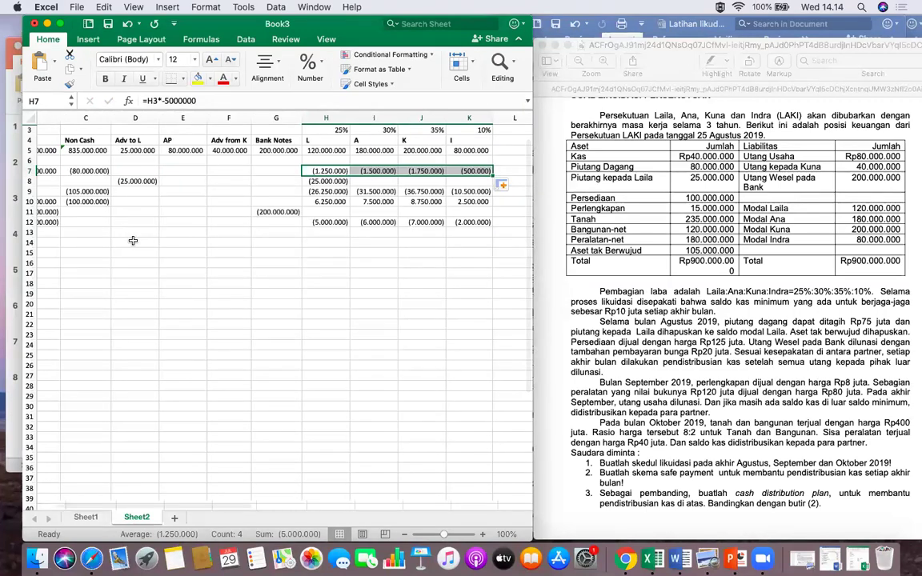
# Label cell A13 Adv fro below the Pay interest row.
pyautogui.hscroll(-3, 80, 233)
pyautogui.click(70, 232)
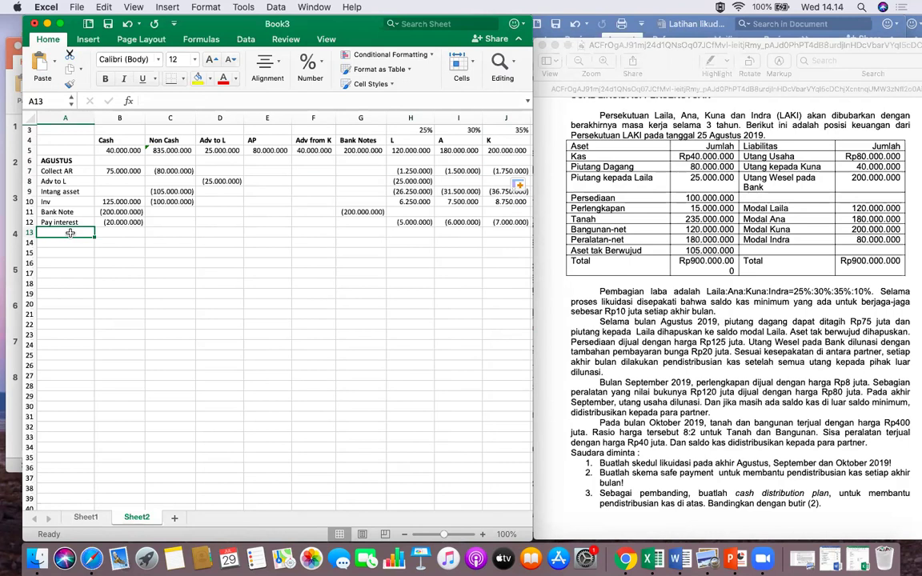
pyautogui.write('A')
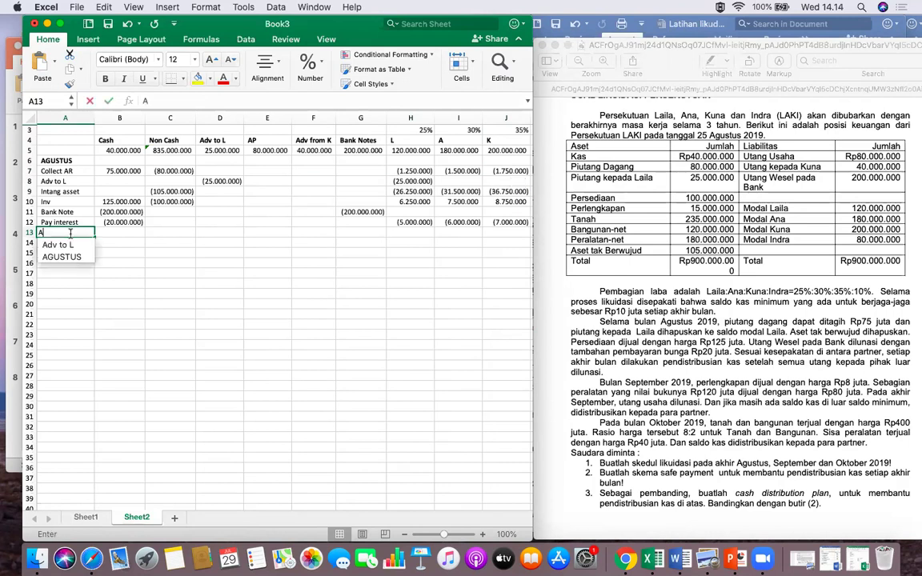
pyautogui.write('dv fro')
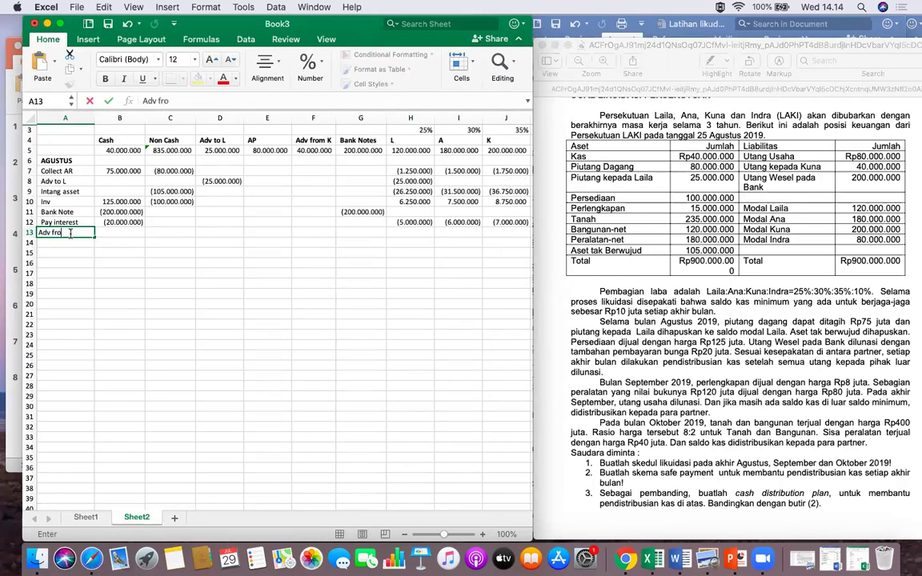
pyautogui.press('Tab')
# Clear the advance from K in F13 with the formula =-F5.
pyautogui.press('Tab')
pyautogui.press('Tab')
pyautogui.press('Tab')
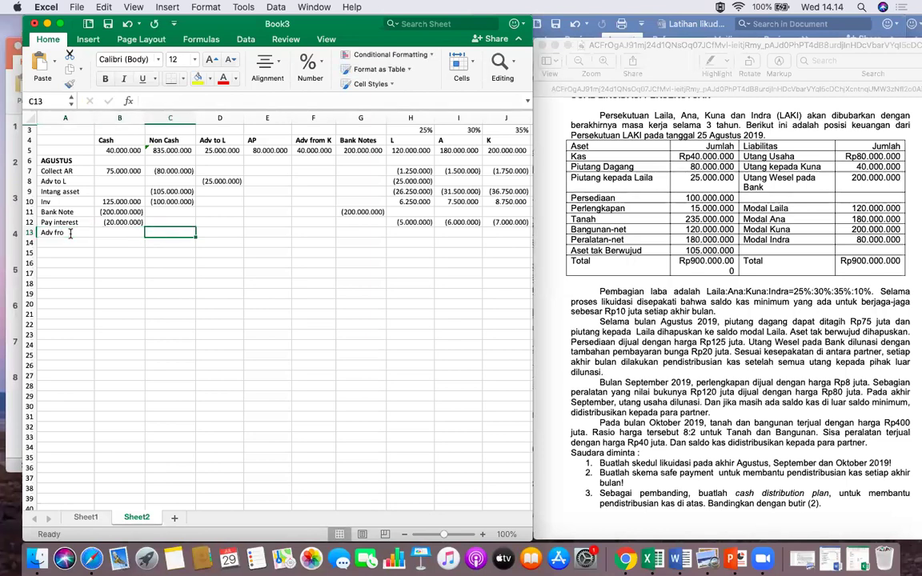
pyautogui.press('Tab')
pyautogui.write('=')
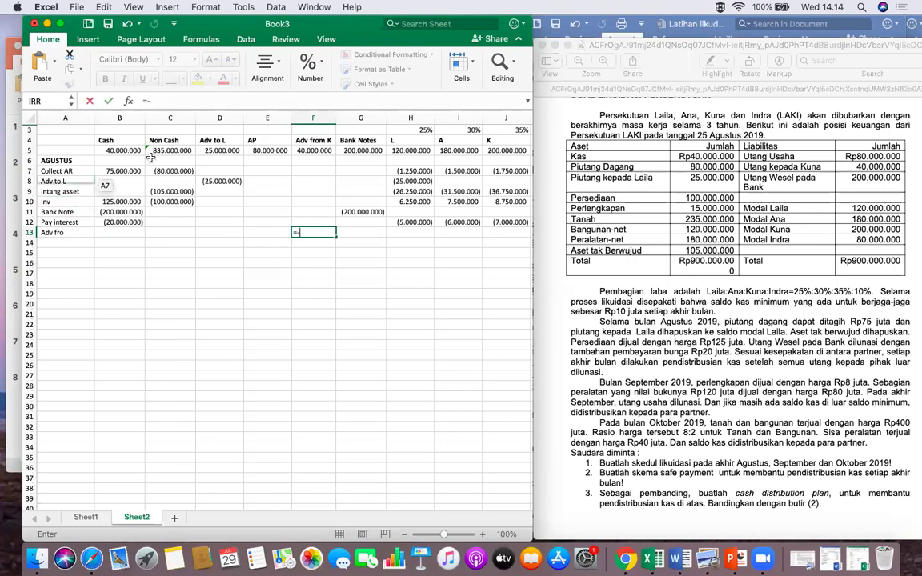
pyautogui.click(310, 152)
pyautogui.press('Return')
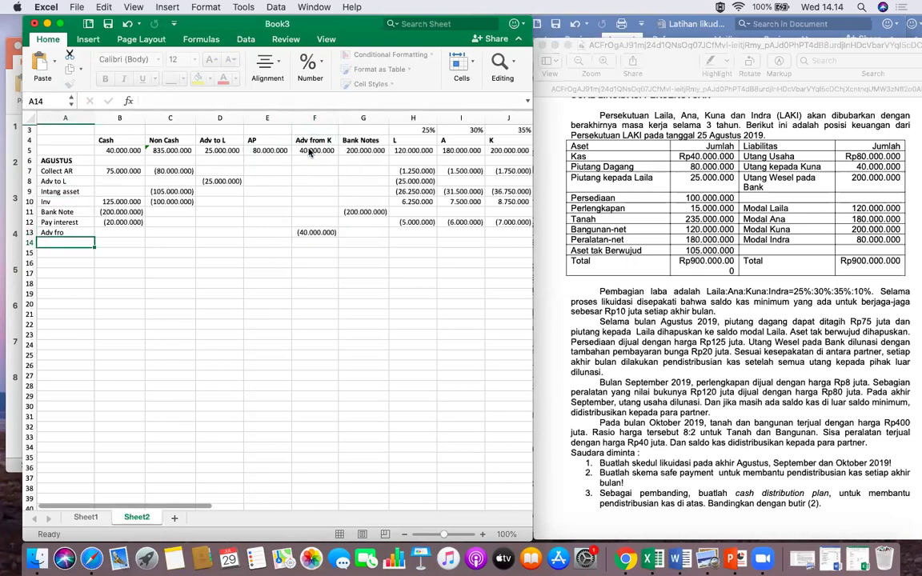
# Add the cleared advance to partner K's capital in J13 with the formula =-F13.
pyautogui.click(497, 234)
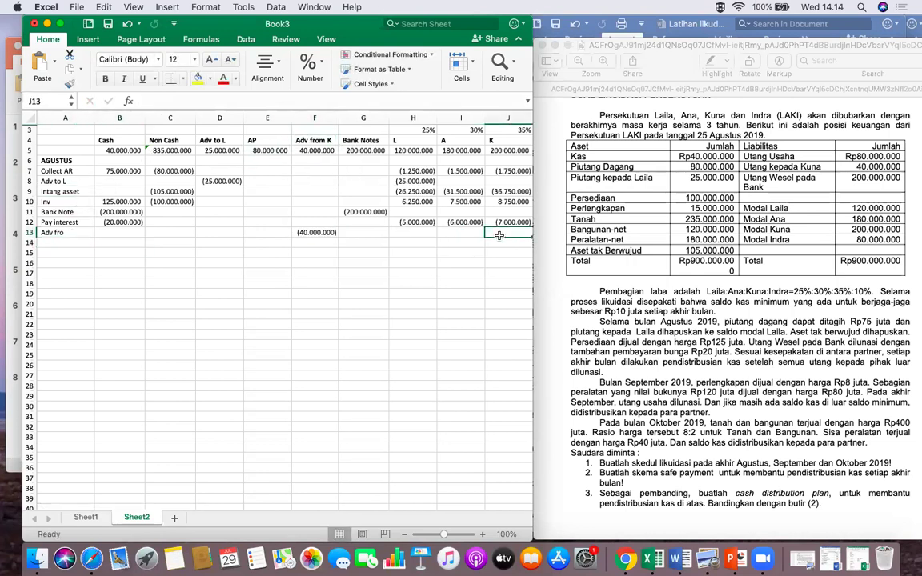
pyautogui.write('=')
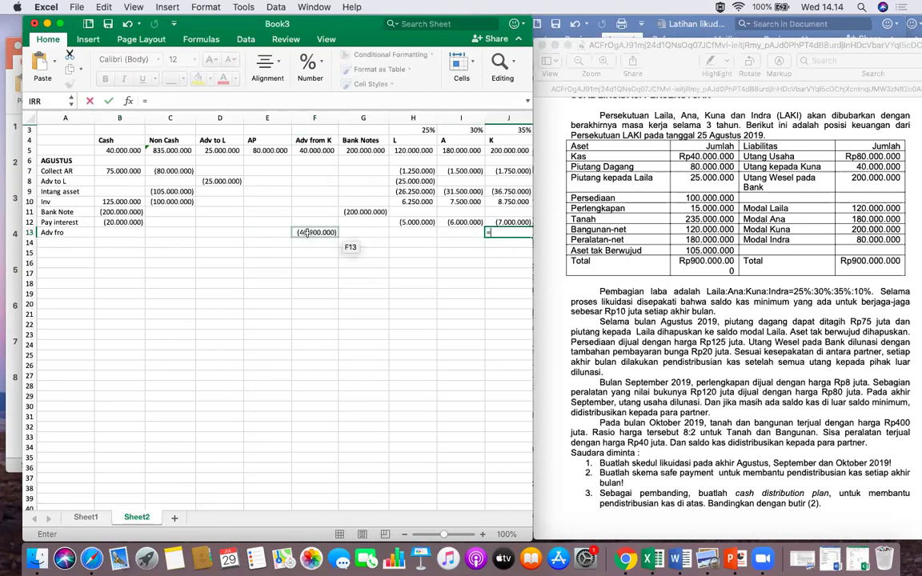
pyautogui.write('-')
pyautogui.click(306, 232)
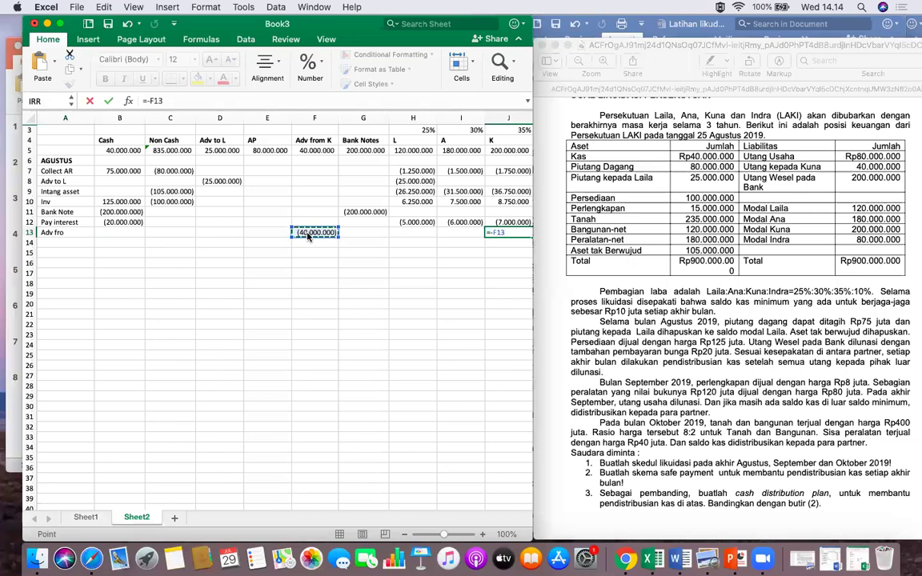
pyautogui.press('Return')
# Add a bottom border under row 13 from A13 to K13 to close the August transactions.
pyautogui.click(67, 233)
pyautogui.hotkey('shift', 'Right')
pyautogui.hotkey('shift', 'Right')
pyautogui.hotkey('shift', 'Right')
pyautogui.hotkey('shift', 'Right')
pyautogui.hotkey('shift', 'Right')
pyautogui.hotkey('shift', 'Right')
pyautogui.hotkey('shift', 'Right')
pyautogui.hotkey('shift', 'Right')
pyautogui.hotkey('shift', 'Right')
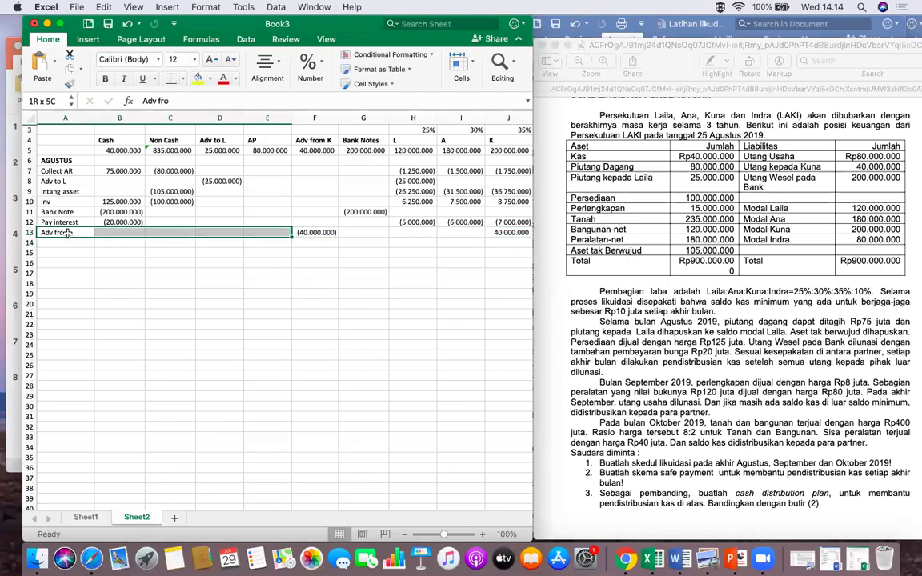
pyautogui.hotkey('shift', 'Right')
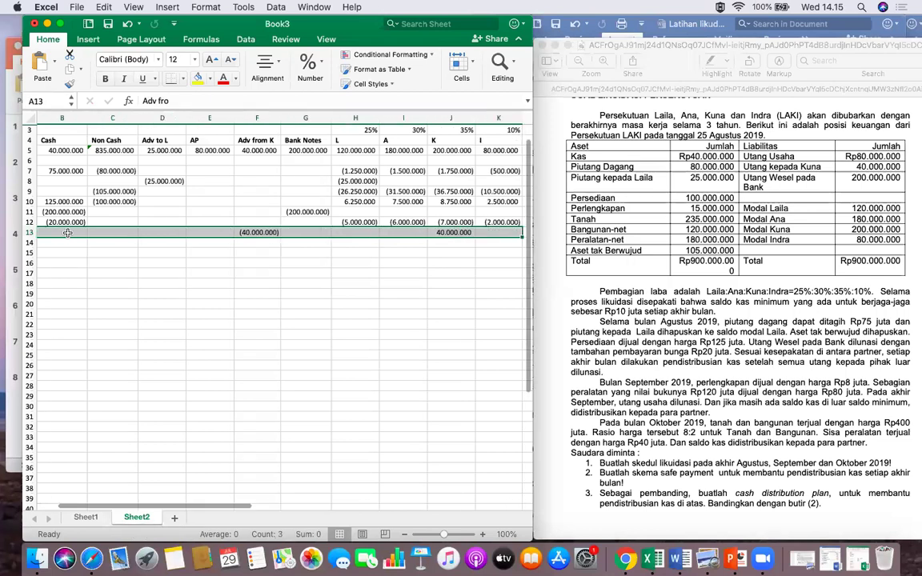
pyautogui.click(171, 78)
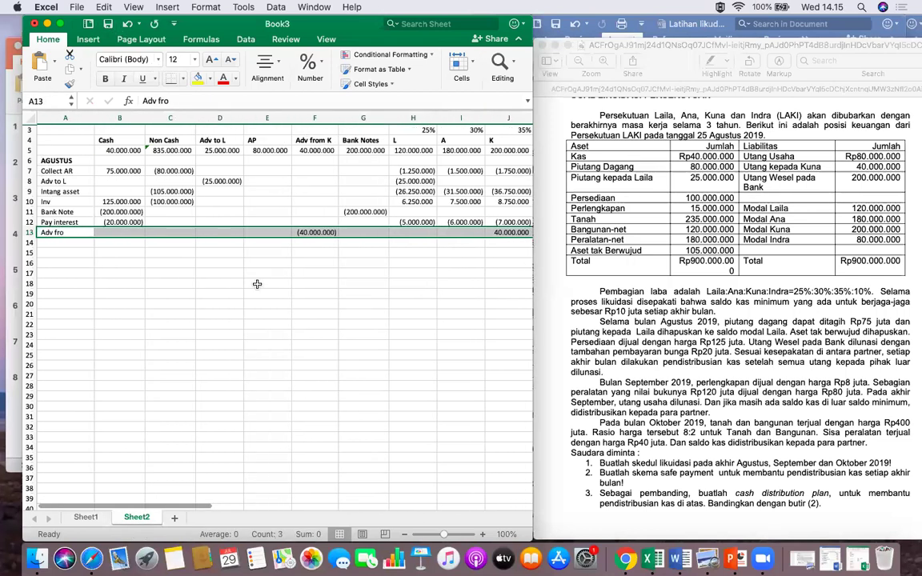
pyautogui.click(268, 283)
# Total the Cash column in B14 with a SUM formula from the opening balance in B5 through the August transactions.
pyautogui.click(114, 242)
pyautogui.write('=sum(')
pyautogui.click(119, 150)
pyautogui.hotkey('shift', 'Down')
pyautogui.hotkey('shift', 'Down')
pyautogui.hotkey('shift', 'Down')
pyautogui.hotkey('shift', 'Down')
pyautogui.hotkey('shift', 'Down')
pyautogui.hotkey('shift', 'Down')
pyautogui.hotkey('shift', 'Down')
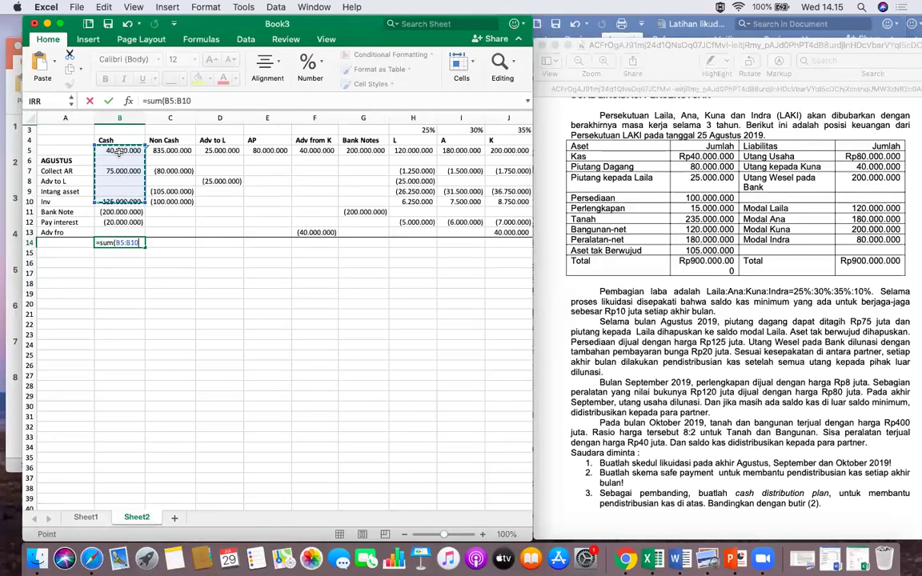
pyautogui.press('Return')
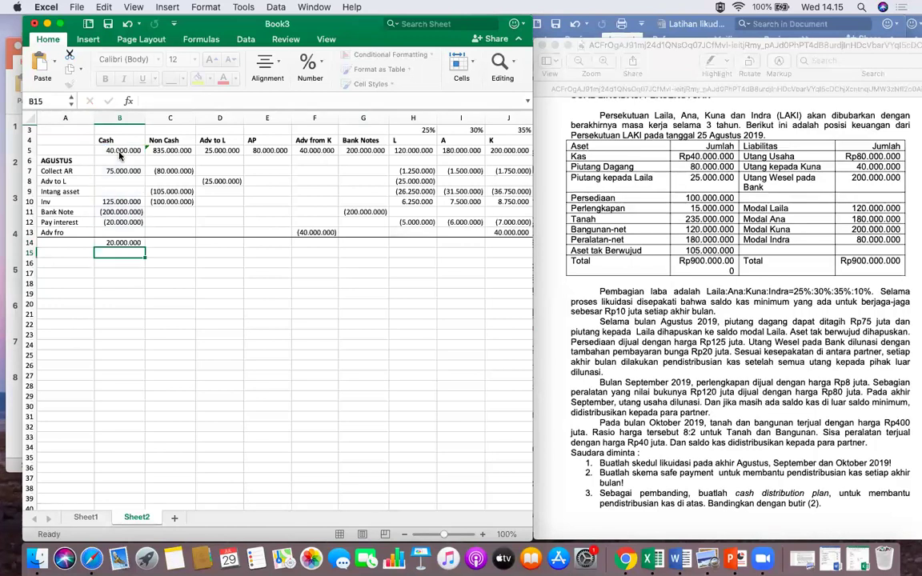
# Copy the SUM formula in B14 across row 14 through K14 to total every column.
pyautogui.click(120, 243)
pyautogui.moveTo(145, 246); pyautogui.dragTo(416, 242)
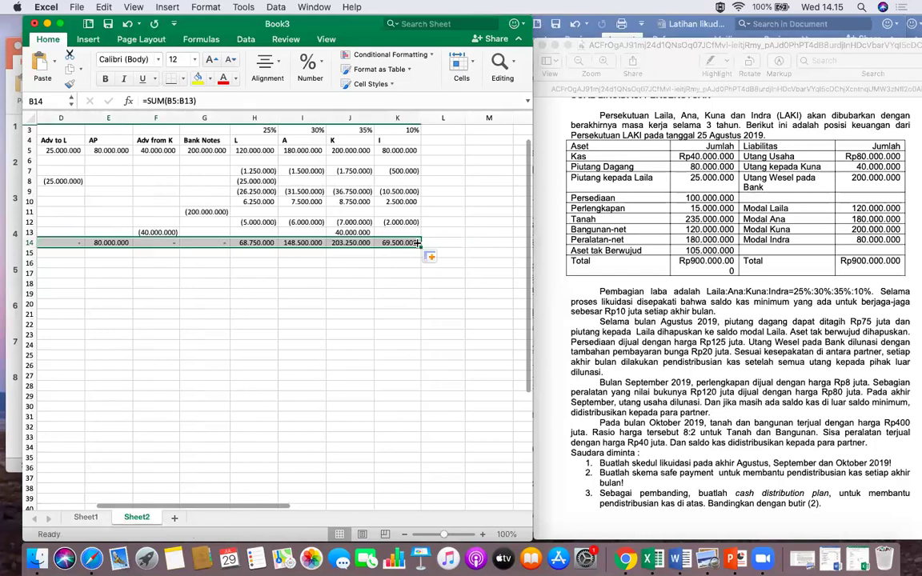
pyautogui.click(312, 323)
pyautogui.hscroll(-5, 313, 323)
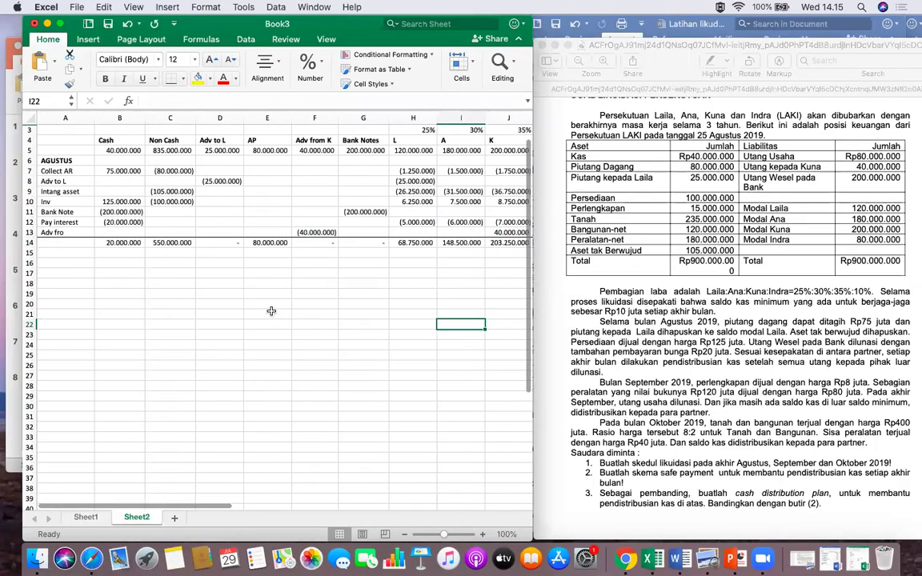
# Calculate the asset-side check total in E20 by summing B14:D14.
pyautogui.click(284, 305)
pyautogui.write('=')
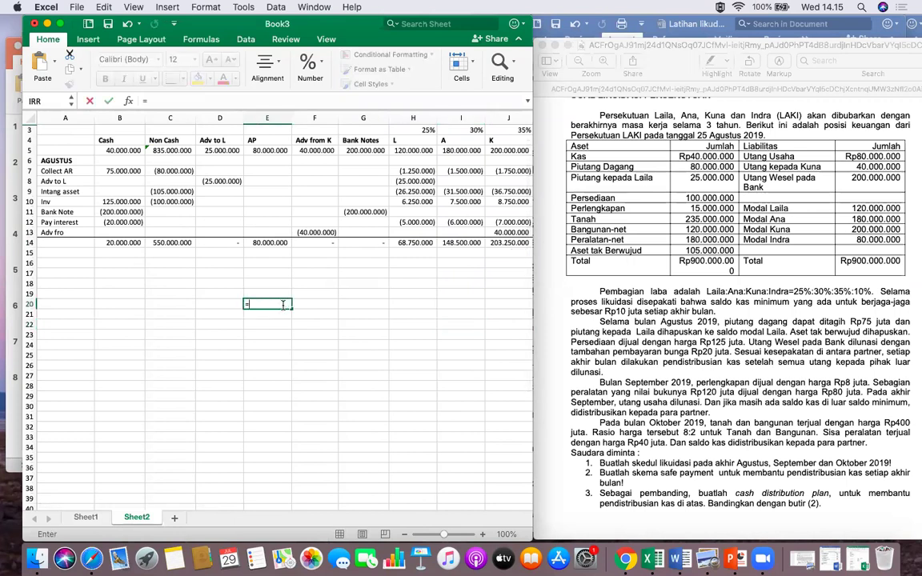
pyautogui.write('sum(')
pyautogui.moveTo(131, 246); pyautogui.dragTo(240, 244)
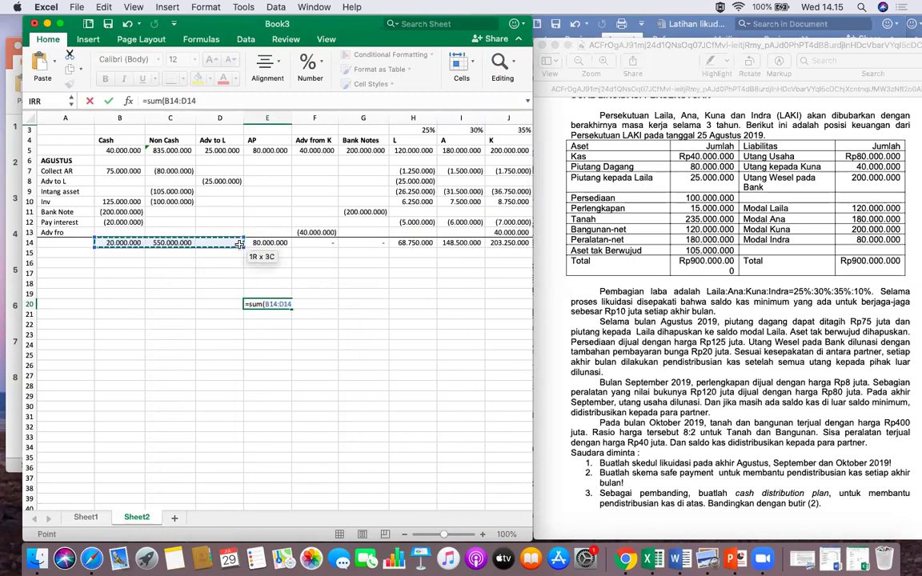
pyautogui.press('Return')
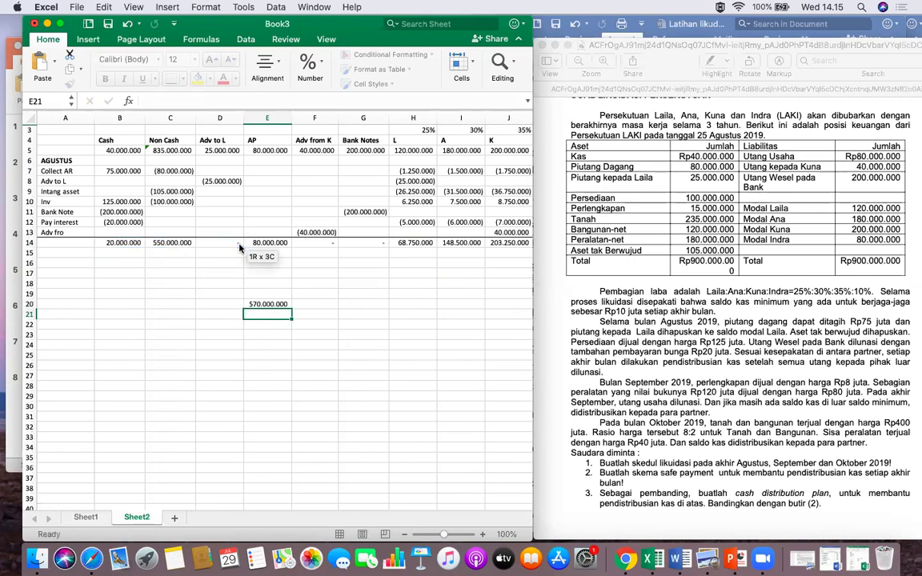
# Calculate the liabilities and capital check total in E21 by summing E14:K14.
pyautogui.write('=sum(')
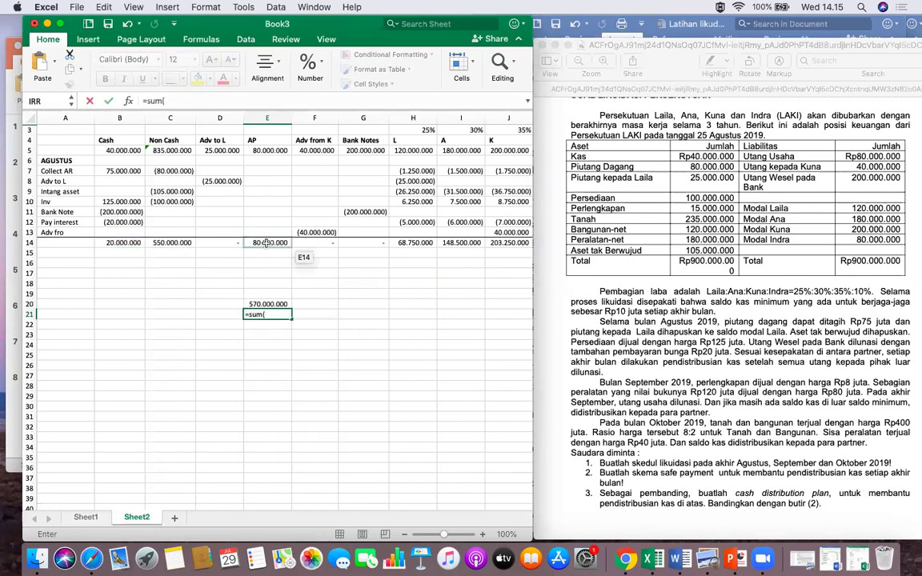
pyautogui.click(267, 243)
pyautogui.hotkey('shift', 'Right')
pyautogui.hotkey('shift', 'Right')
pyautogui.hotkey('shift', 'Right')
pyautogui.hotkey('shift', 'Right')
pyautogui.hotkey('shift', 'Right')
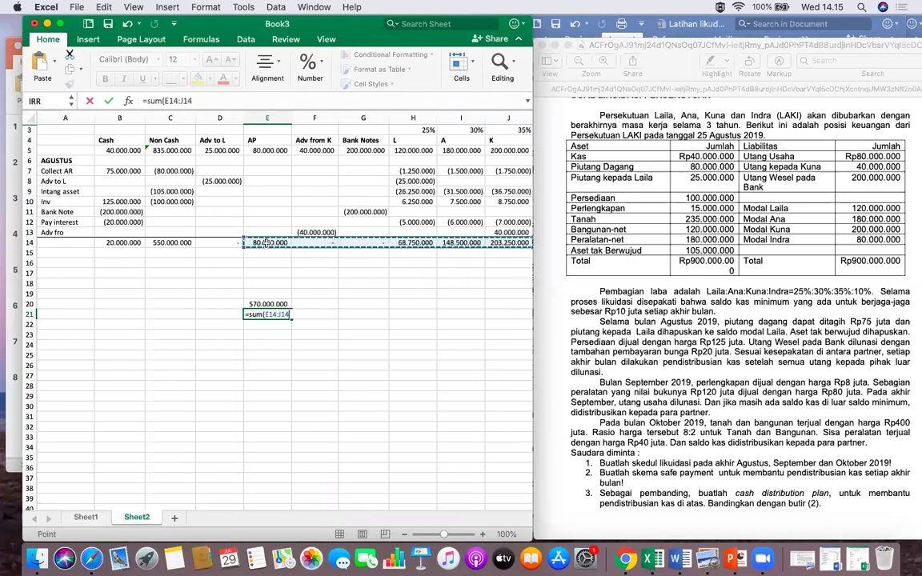
pyautogui.hotkey('shift', 'Right')
pyautogui.press('Return')
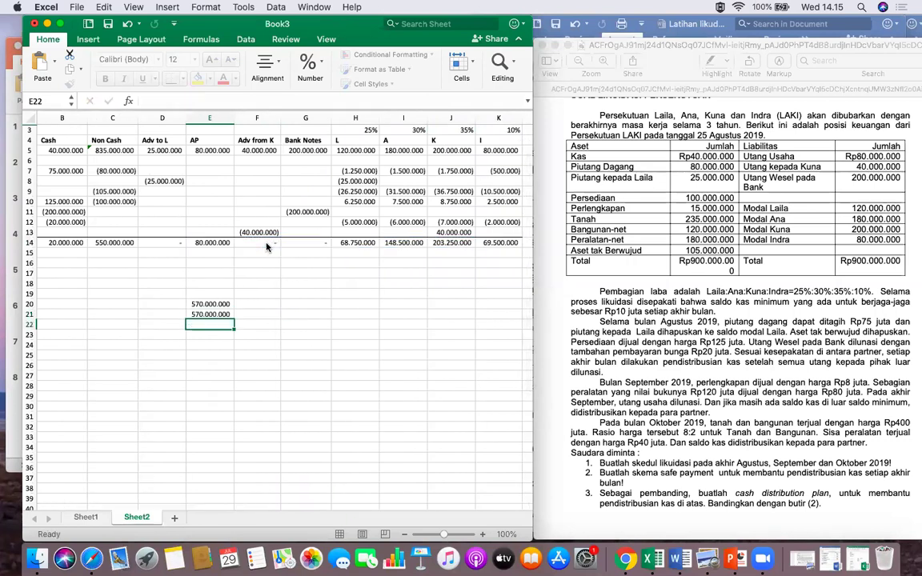
pyautogui.click(268, 331)
pyautogui.hscroll(-3, 268, 331)
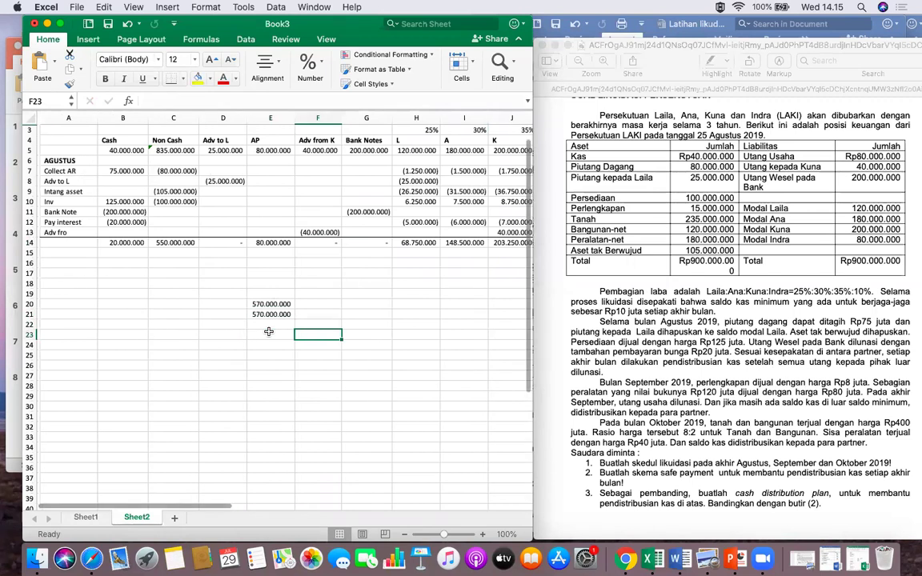
pyautogui.hscroll(1, 163, 307)
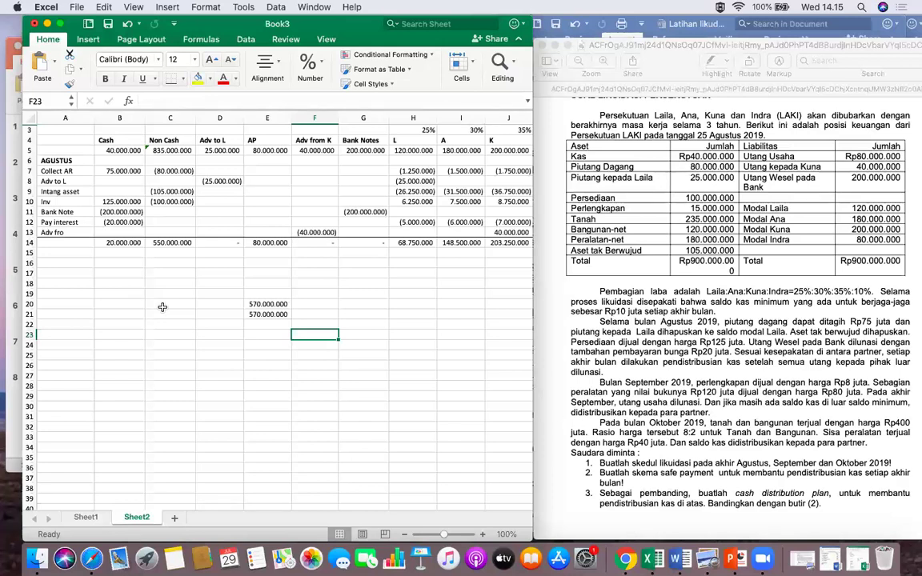
# Add a "Distribution cash" entry in A15 with -10.000.000 in the Cash column at B15.
pyautogui.click(81, 256)
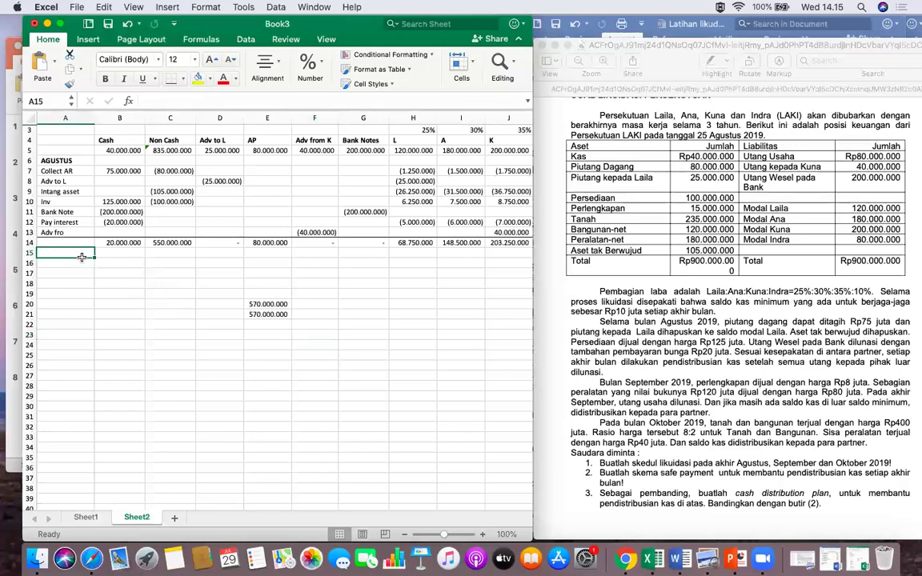
pyautogui.write('P')
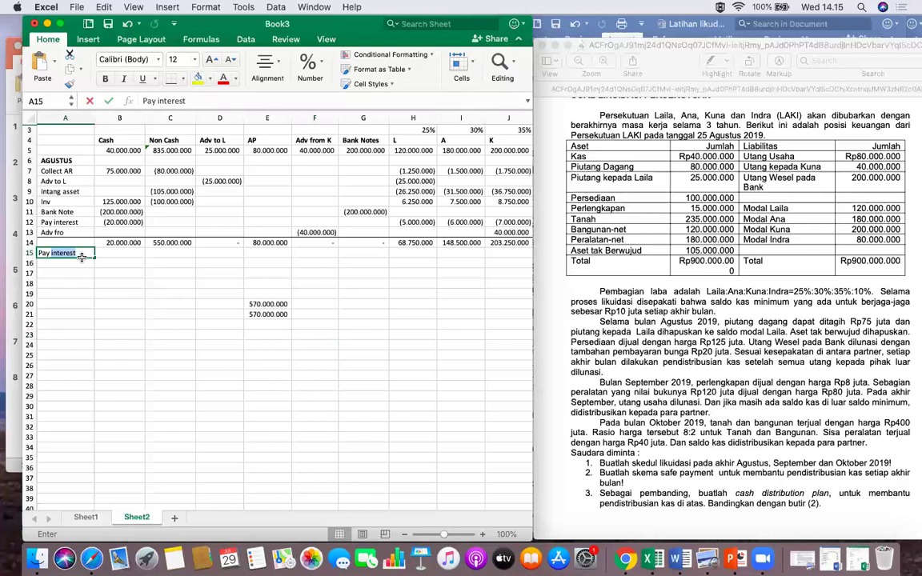
pyautogui.write('ay')
pyautogui.press('BackSpace')
pyautogui.press('BackSpace')
pyautogui.write('Distribution ca')
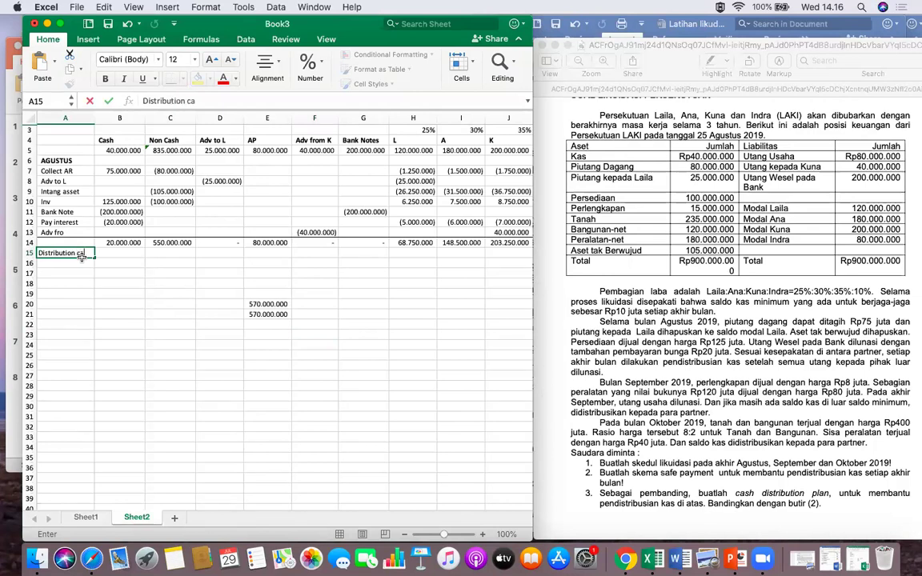
pyautogui.write('sh')
pyautogui.press('Tab')
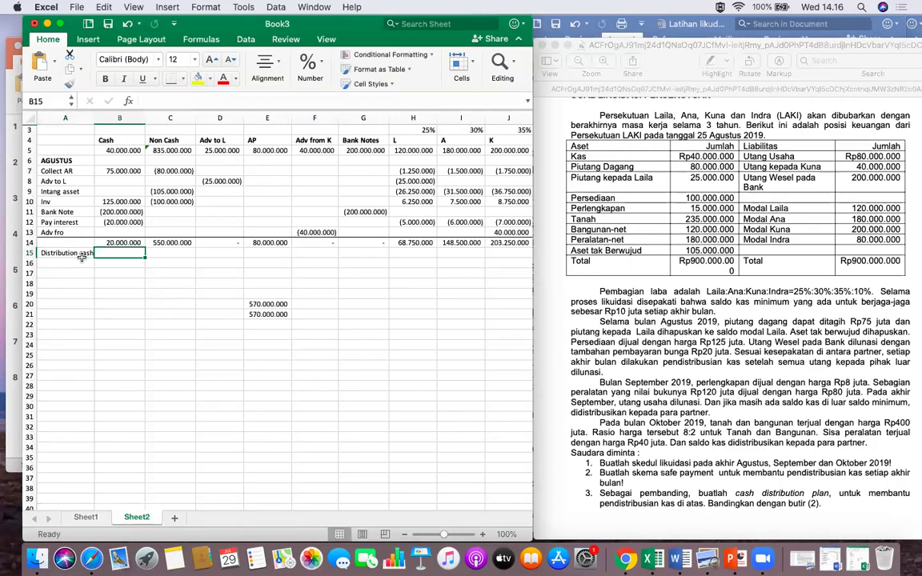
pyautogui.write('-10')
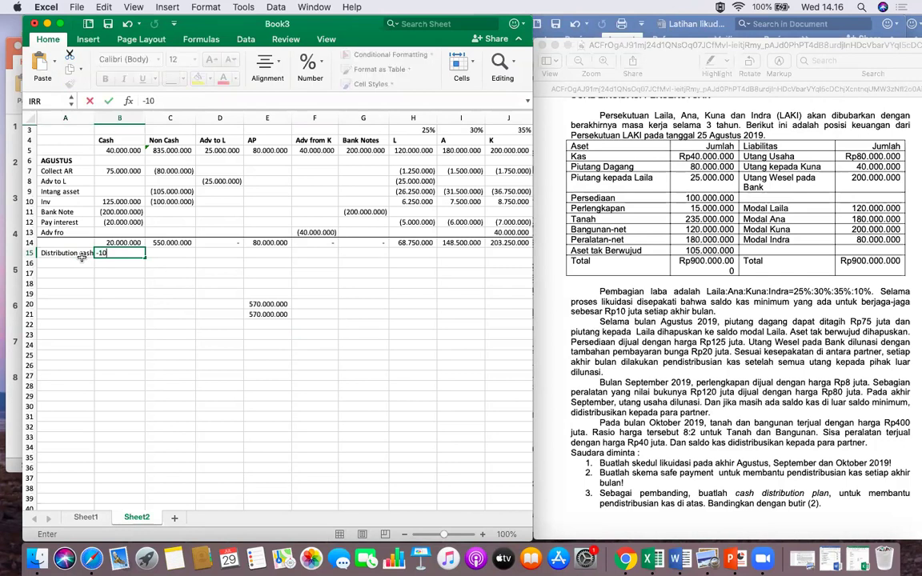
pyautogui.write('000.000)')
pyautogui.press('Tab')
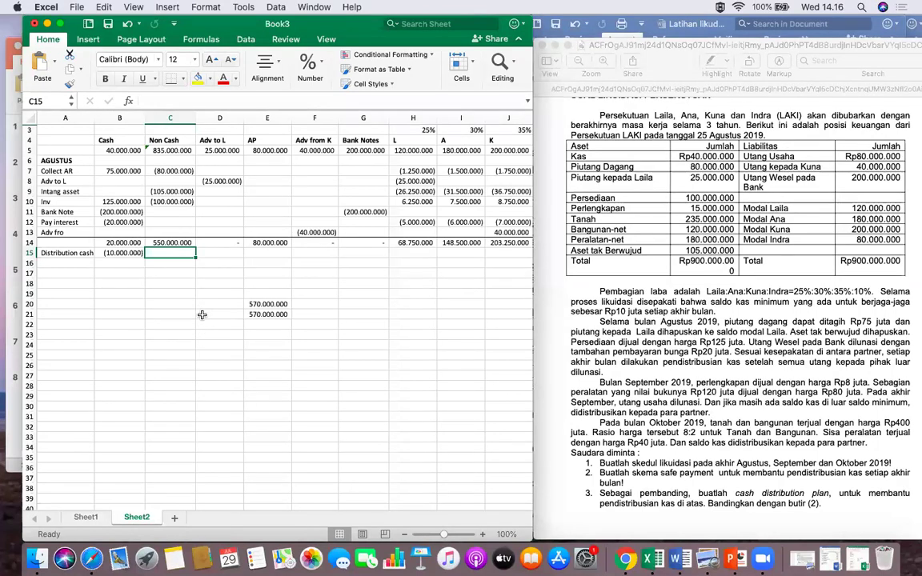
# Delete the two check totals from E20 and E21.
pyautogui.scroll(-5, 200, 328)
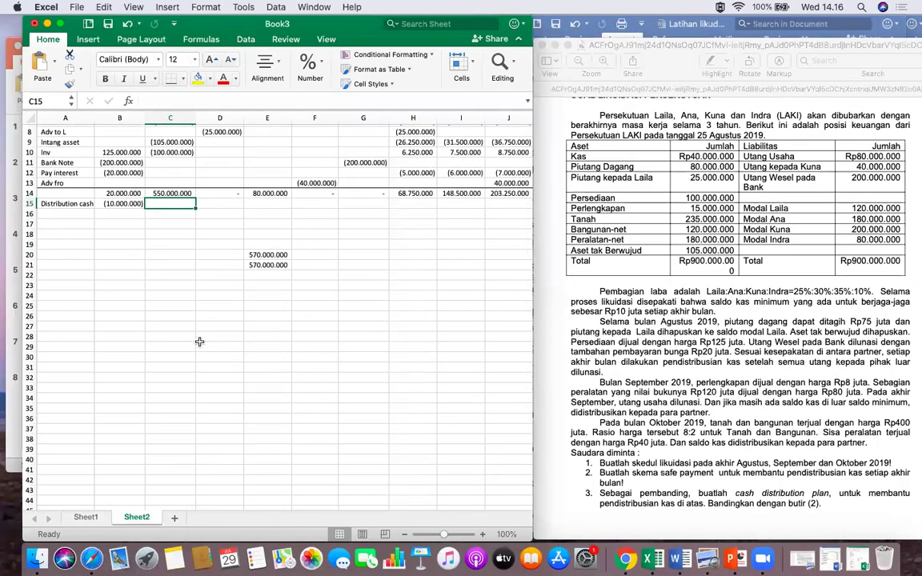
pyautogui.scroll(-5, 199, 342)
pyautogui.scroll(6, 199, 341)
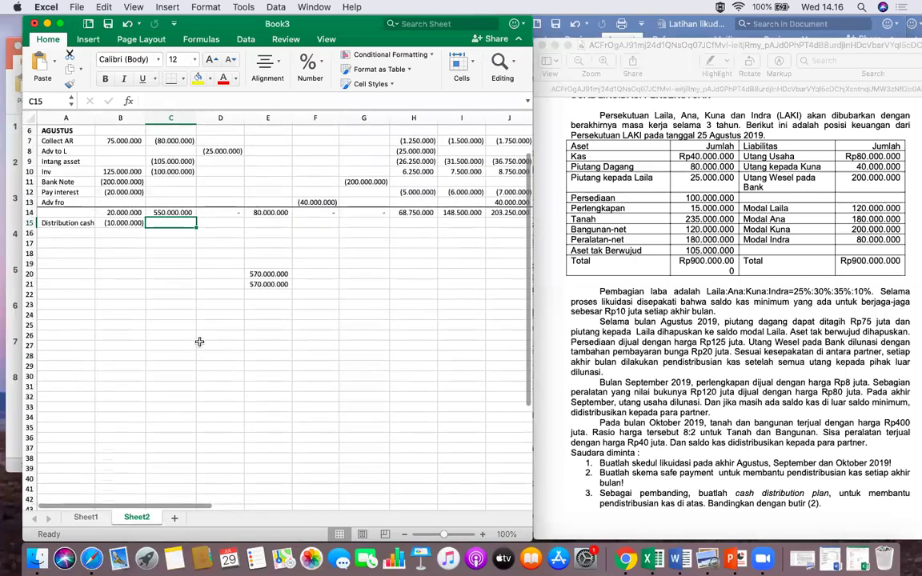
pyautogui.scroll(1, 199, 341)
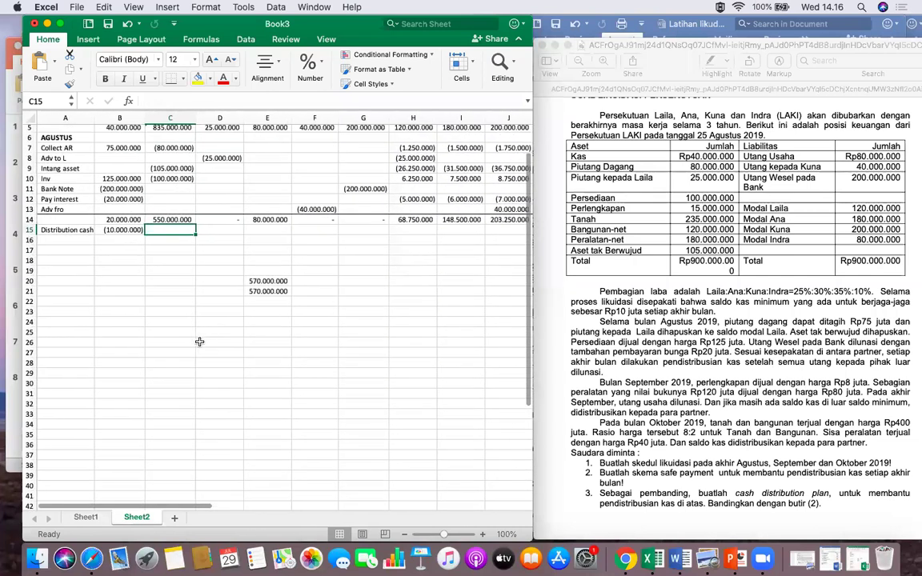
pyautogui.click(72, 373)
pyautogui.click(72, 401)
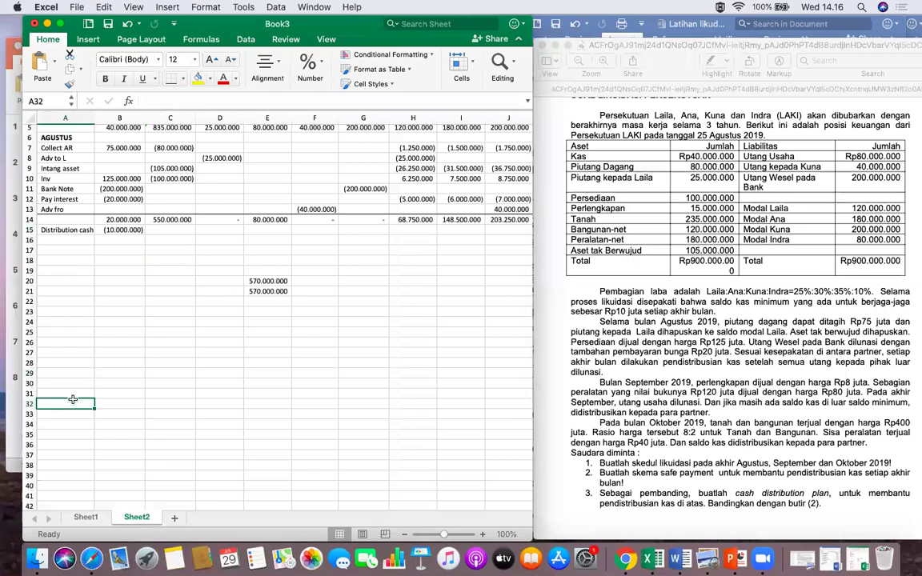
pyautogui.moveTo(224, 292); pyautogui.dragTo(284, 283)
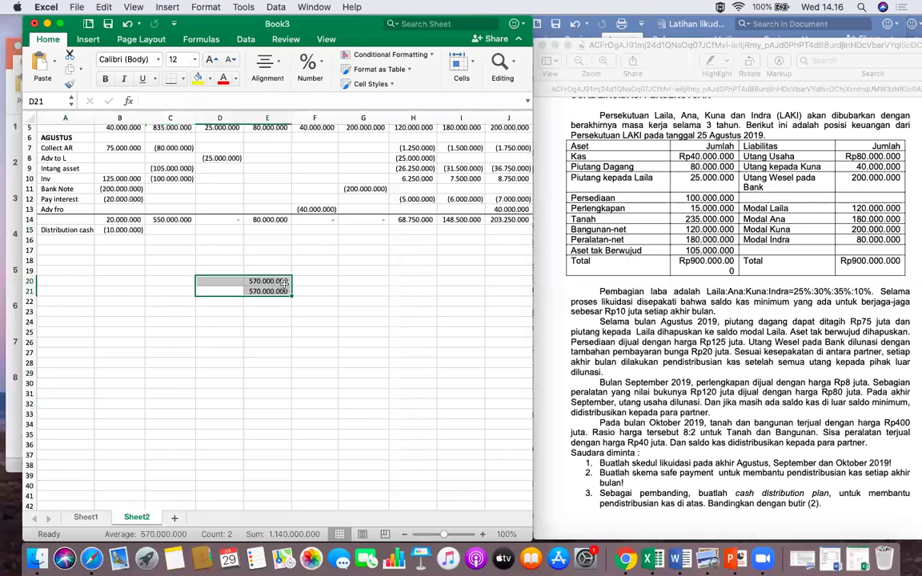
pyautogui.press('Delete')
# Enter the heading "Safe Payment schedule" in A23.
pyautogui.click(69, 308)
pyautogui.write('Safe Paymen')
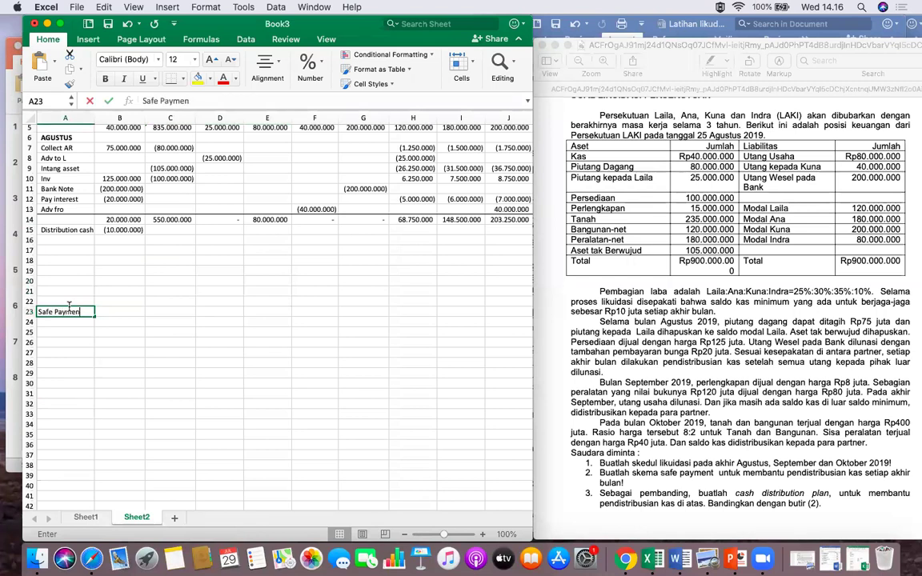
pyautogui.write('t schedule')
pyautogui.press('Return')
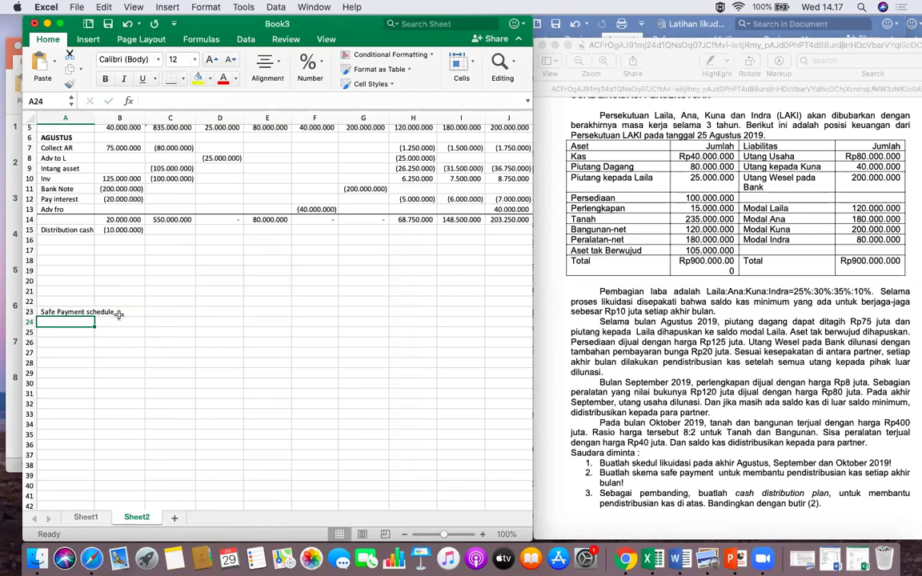
# Enter the partner headings L, A, K and I in C24 through F24.
pyautogui.click(186, 322)
pyautogui.write('L')
pyautogui.press('Tab')
pyautogui.write('A')
pyautogui.press('Tab')
pyautogui.write('K')
pyautogui.press('Tab')
pyautogui.write('I')
pyautogui.doubleClick(267, 393)
# Copy the partners' capital balances from H14:K14 into C25:F25 as values only.
pyautogui.click(410, 221)
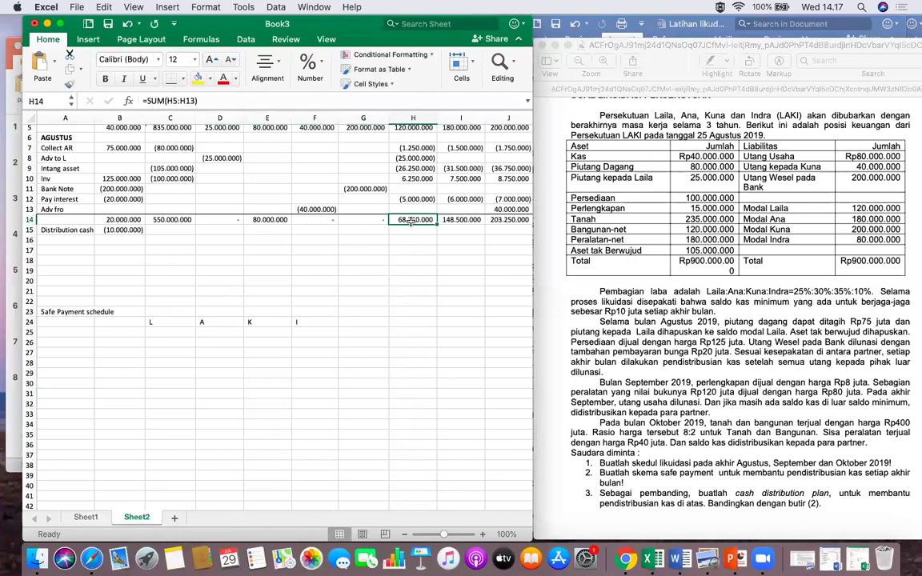
pyautogui.hotkey('shift', 'Right')
pyautogui.hotkey('shift', 'Right')
pyautogui.hotkey('shift', 'Right')
pyautogui.press('super+c')
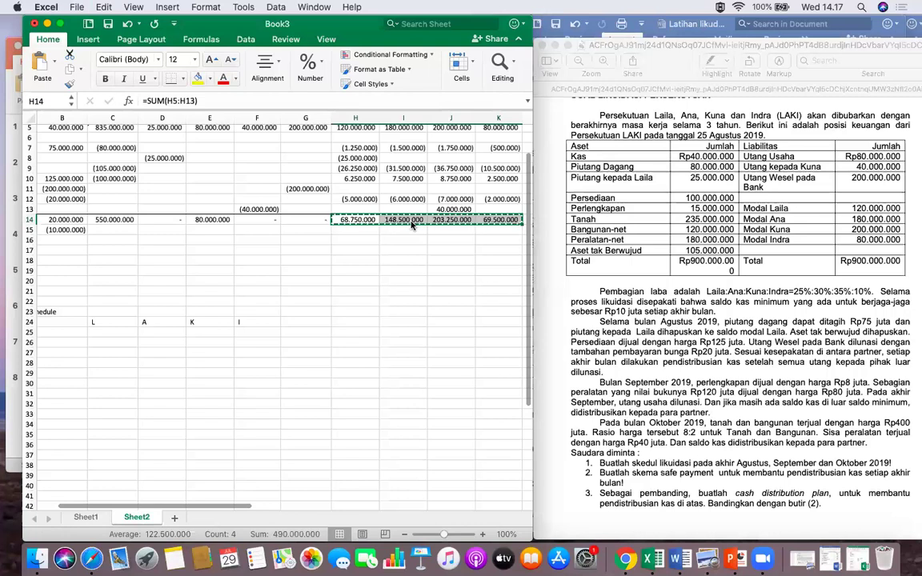
pyautogui.click(120, 332)
pyautogui.press('super+v')
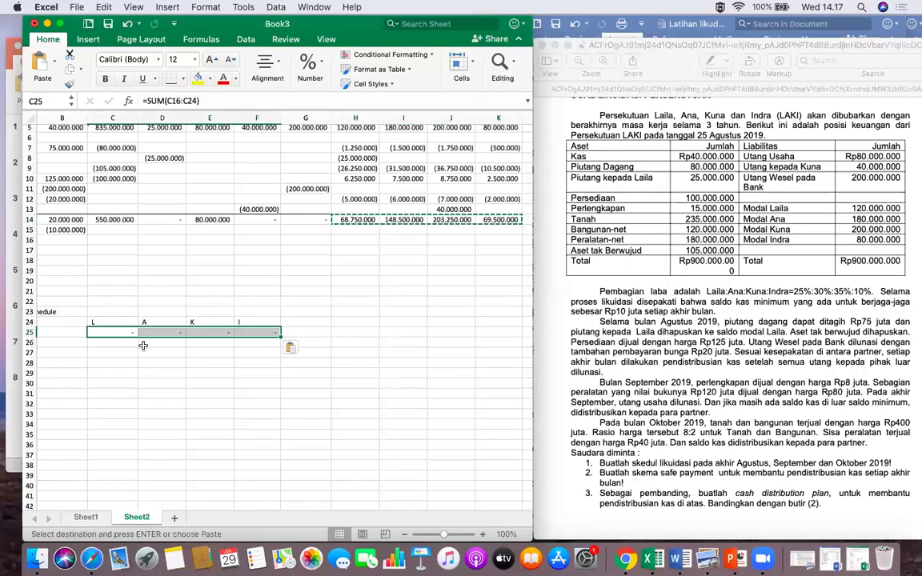
pyautogui.click(293, 347)
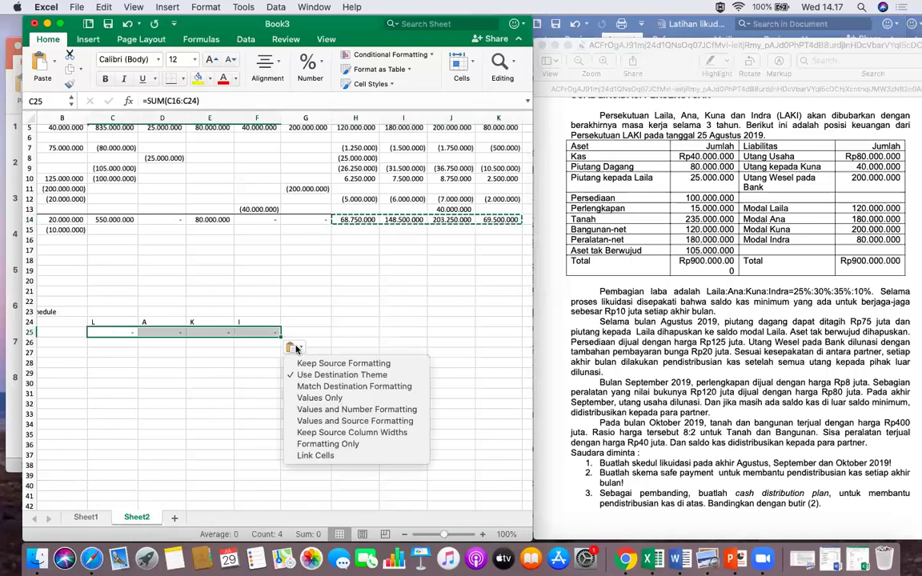
pyautogui.click(318, 397)
pyautogui.scroll(2, 120, 360)
pyautogui.hscroll(-1, 120, 360)
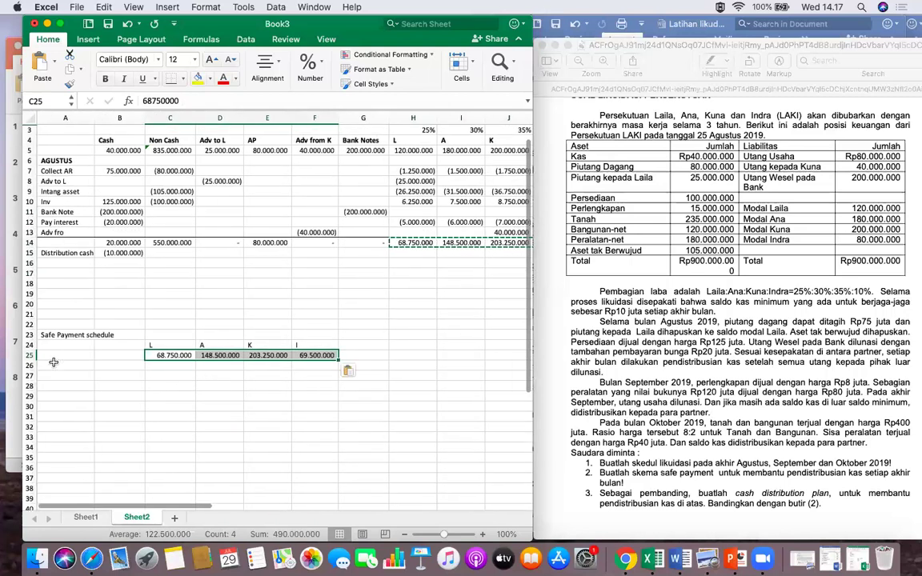
# Label the copied capital balances "Saldo" in A25.
pyautogui.click(54, 356)
pyautogui.write('Saldo')
pyautogui.press('Return')
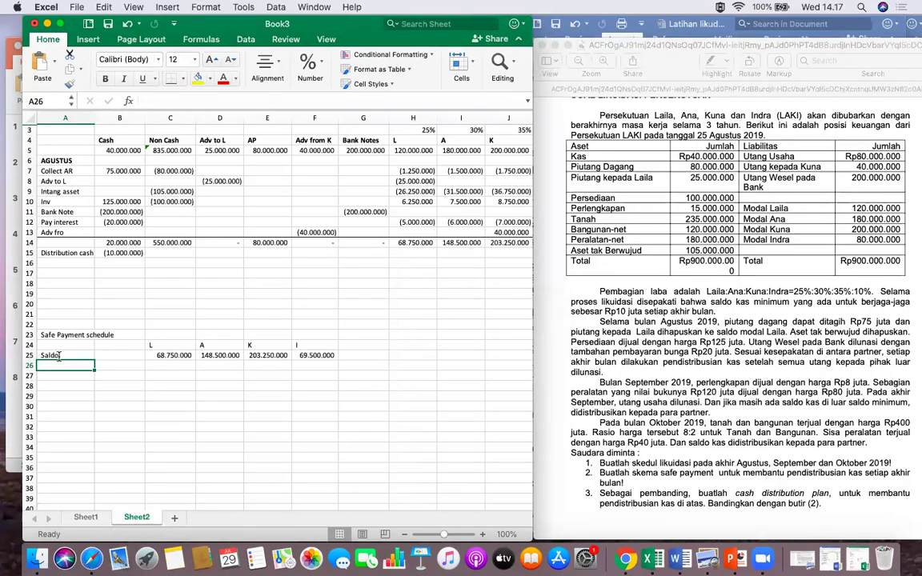
# Enter the label "Alokasi potensial loss" in A26 and widen column A to fit it.
pyautogui.write('Alo')
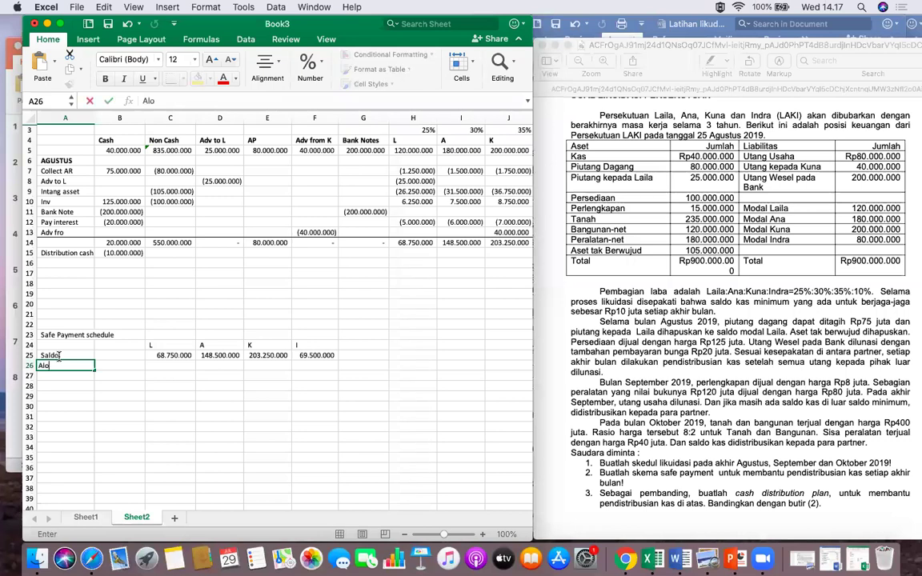
pyautogui.write('kasi potensial loss')
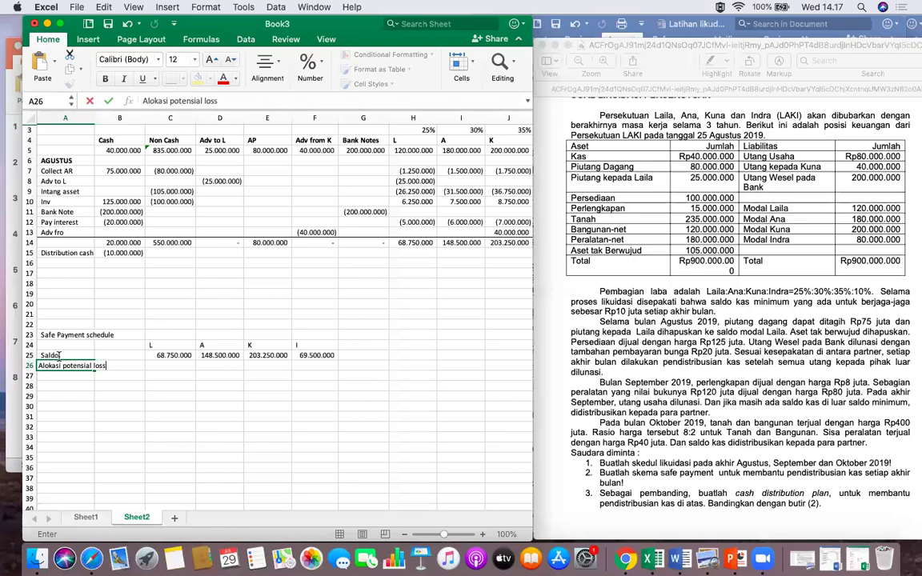
pyautogui.press('Tab')
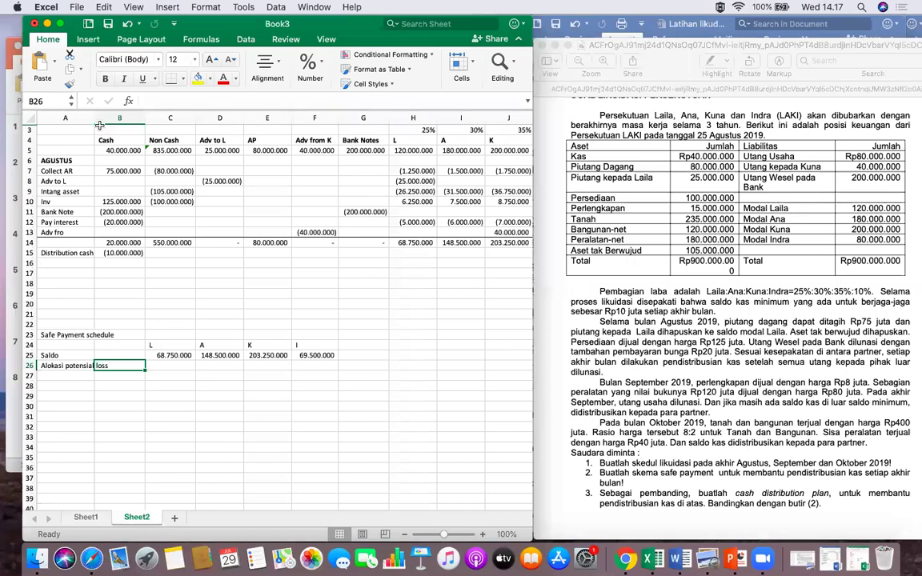
pyautogui.moveTo(96, 118); pyautogui.dragTo(118, 120)
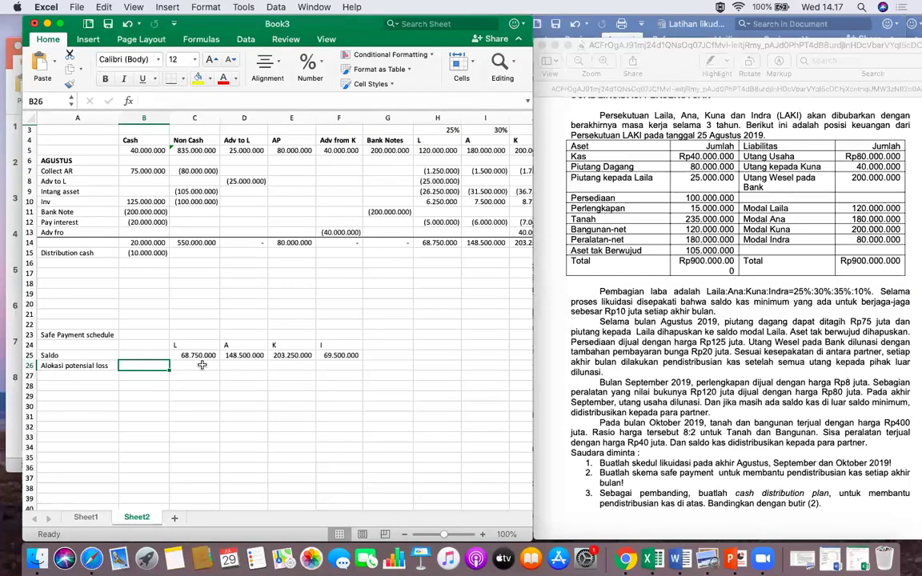
# Link the potential loss amount in B26 to the Non Cash total with the formula =C14.
pyautogui.write('=')
pyautogui.click(209, 242)
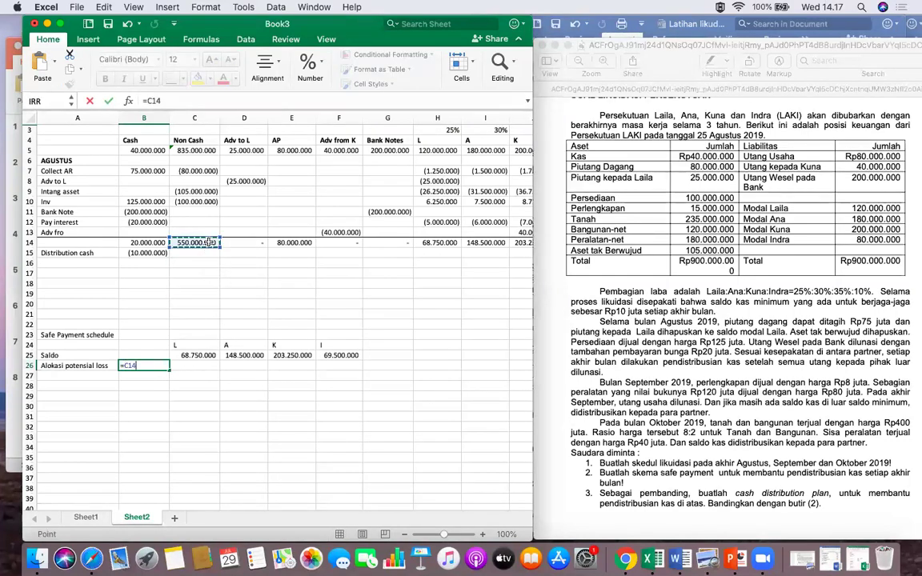
pyautogui.press('Return')
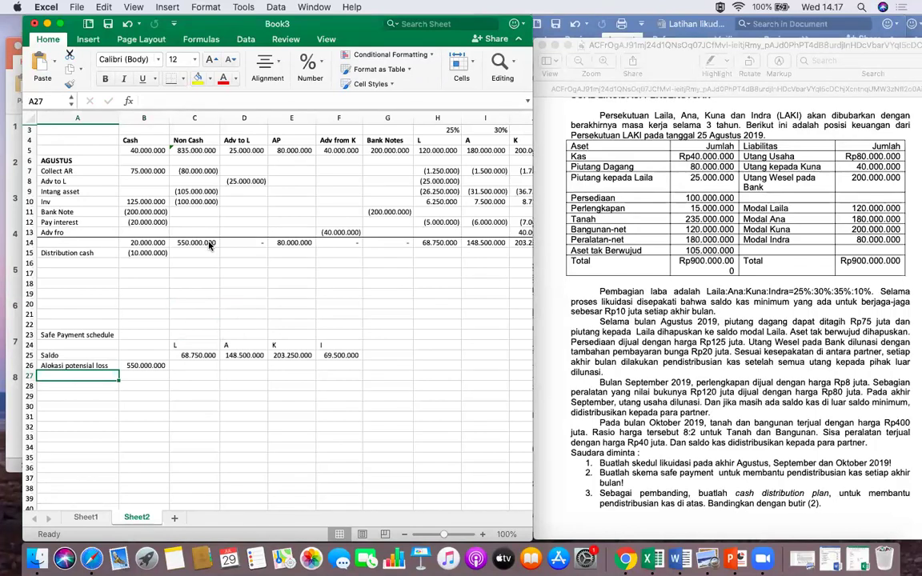
# Copy the partners' profit-sharing percentages from H3:K3 into C23:F23, above the safe payment schedule's partner headings.
pyautogui.click(195, 367)
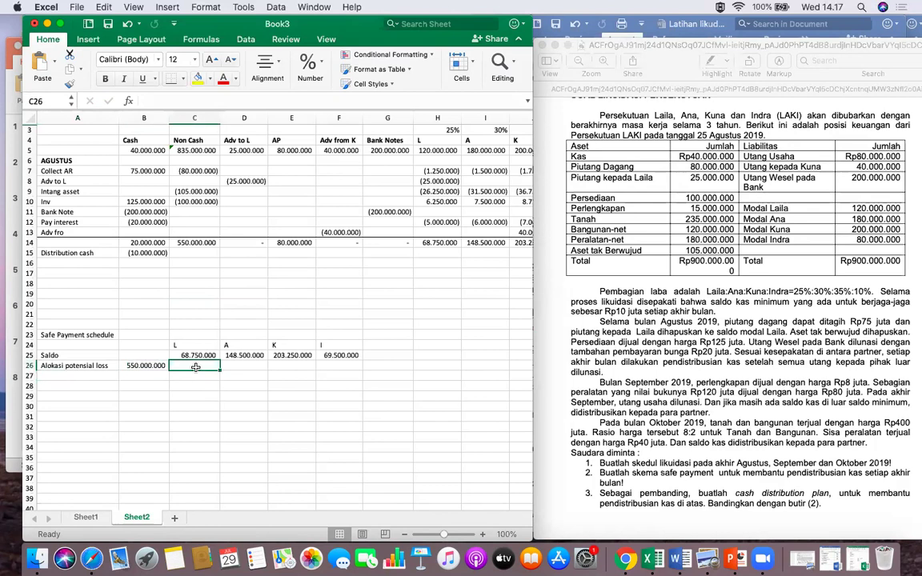
pyautogui.click(195, 334)
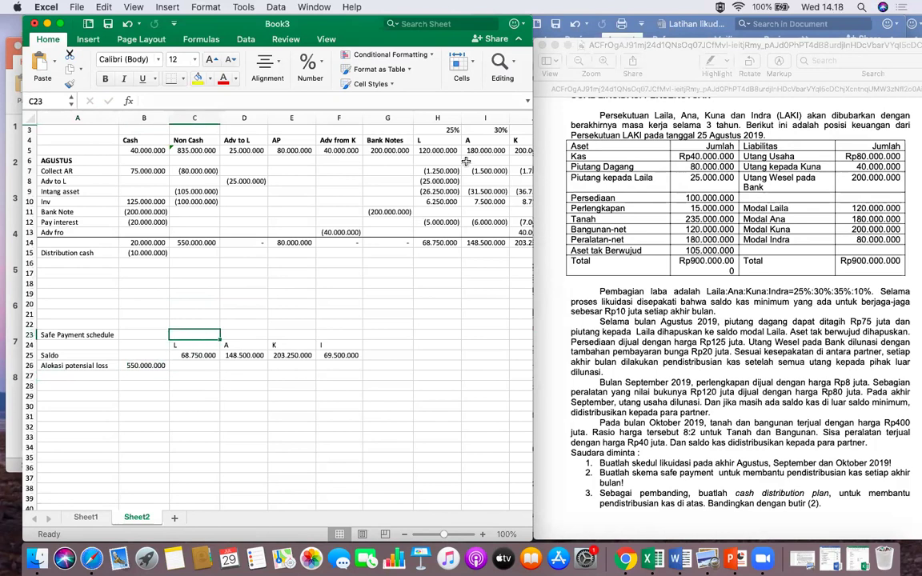
pyautogui.moveTo(452, 128); pyautogui.dragTo(500, 128)
pyautogui.press('super+c')
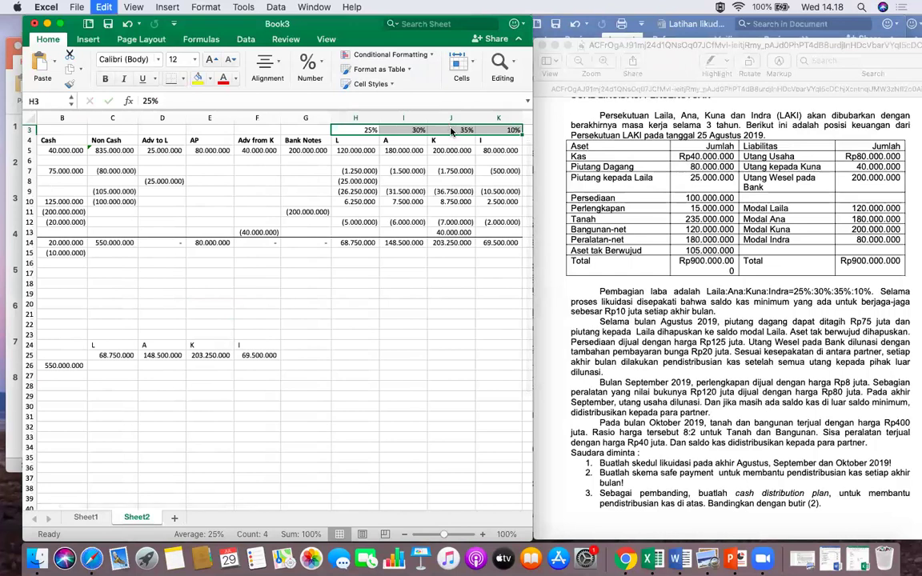
pyautogui.hscroll(-5, 240, 320)
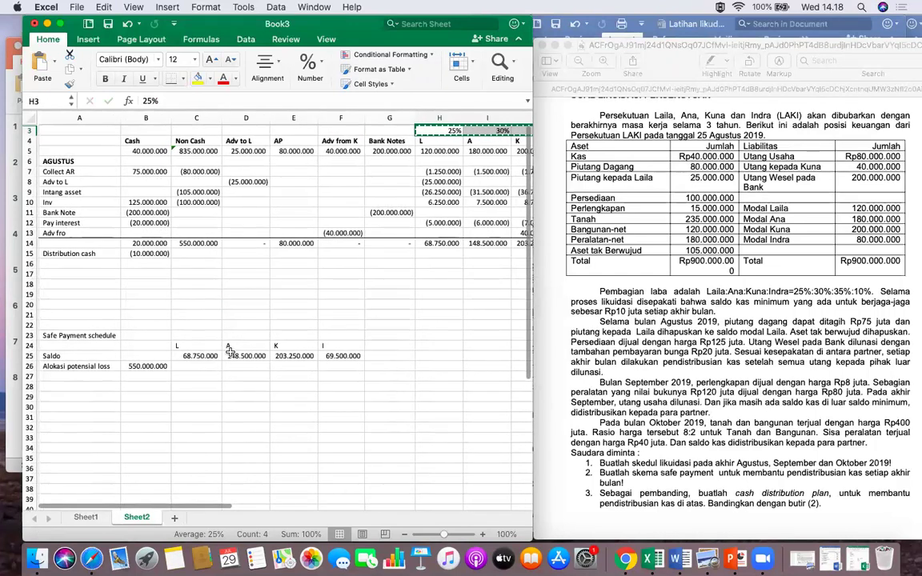
pyautogui.click(204, 336)
pyautogui.press('super+v')
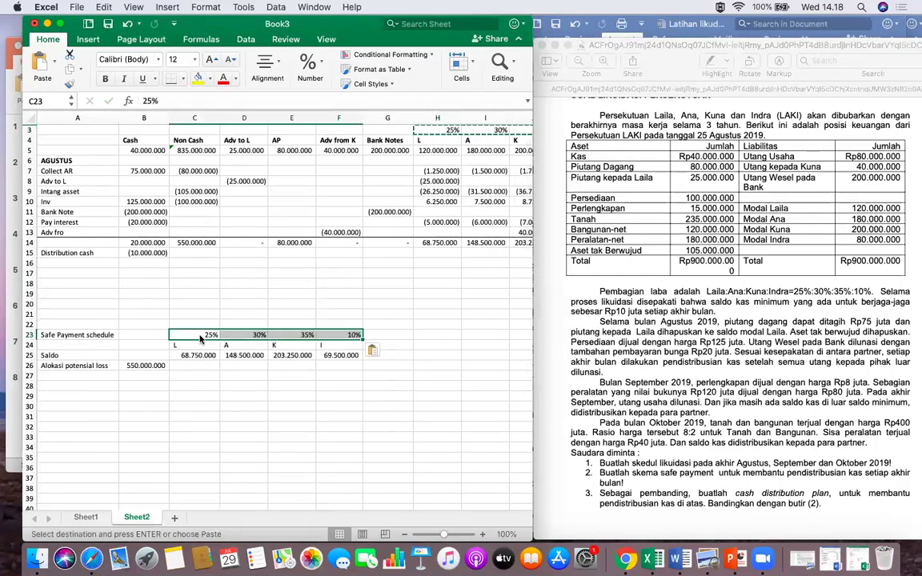
# Make the potential loss amount in B26 negative by changing its formula to =-C14.
pyautogui.click(198, 364)
pyautogui.press('Left')
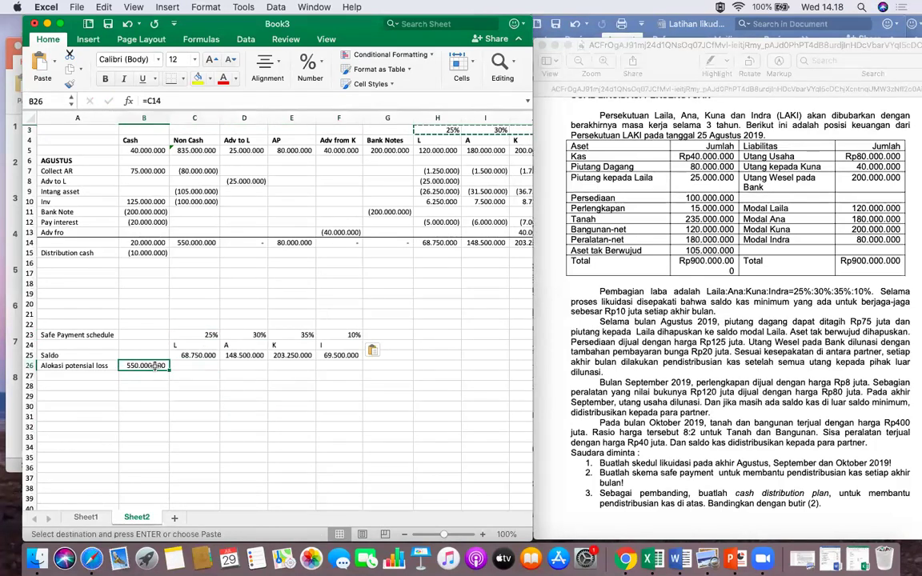
pyautogui.click(148, 101)
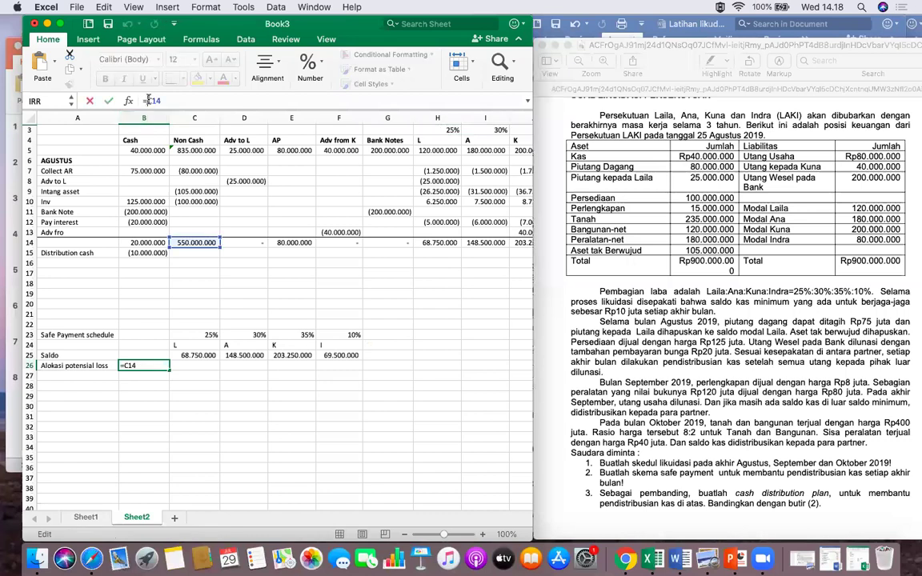
pyautogui.write('-')
pyautogui.press('Return')
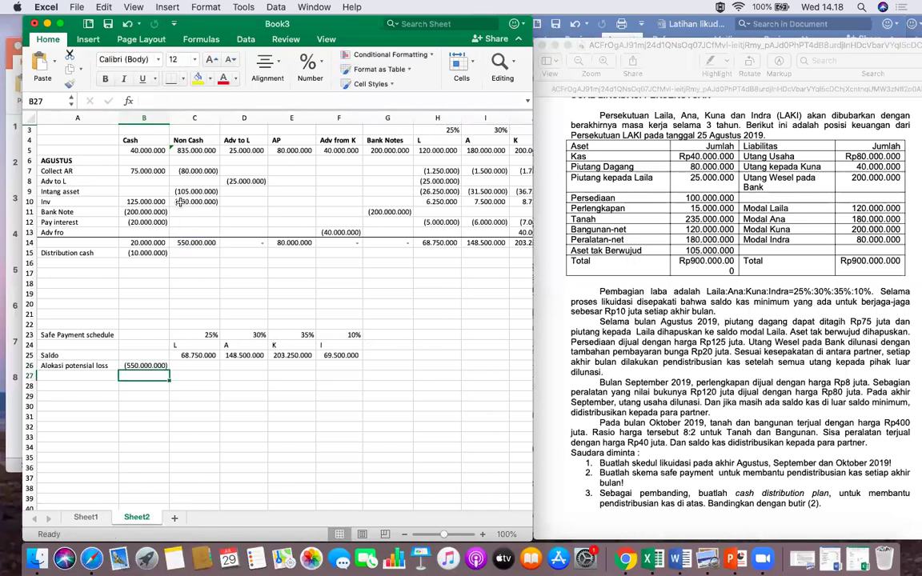
# Enter the label "Batasan" in A27 with the amount -10000000 in B27.
pyautogui.click(204, 364)
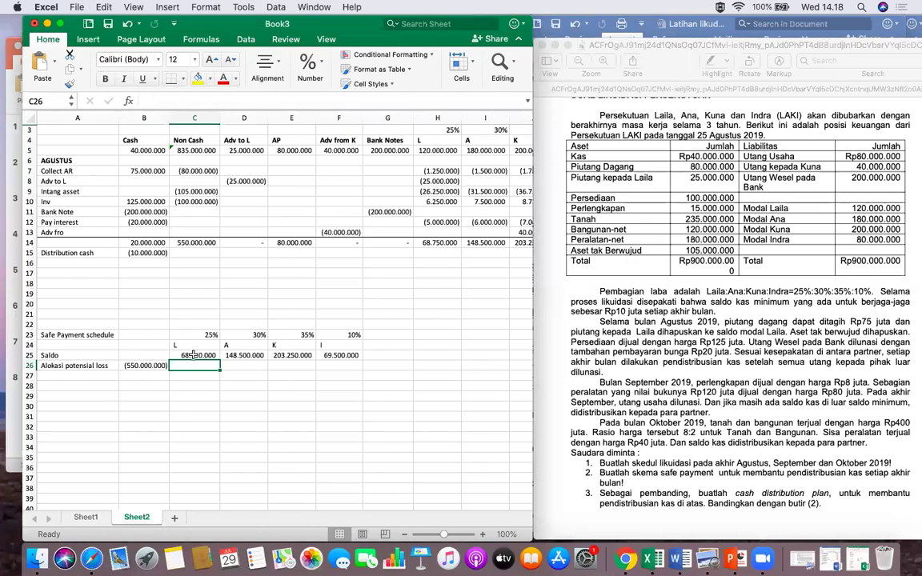
pyautogui.click(88, 375)
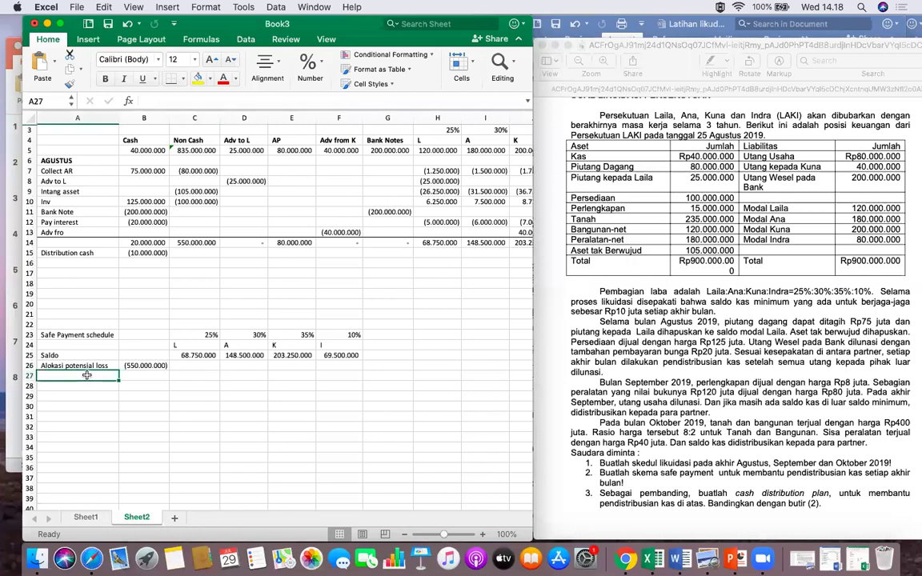
pyautogui.write('Batasan')
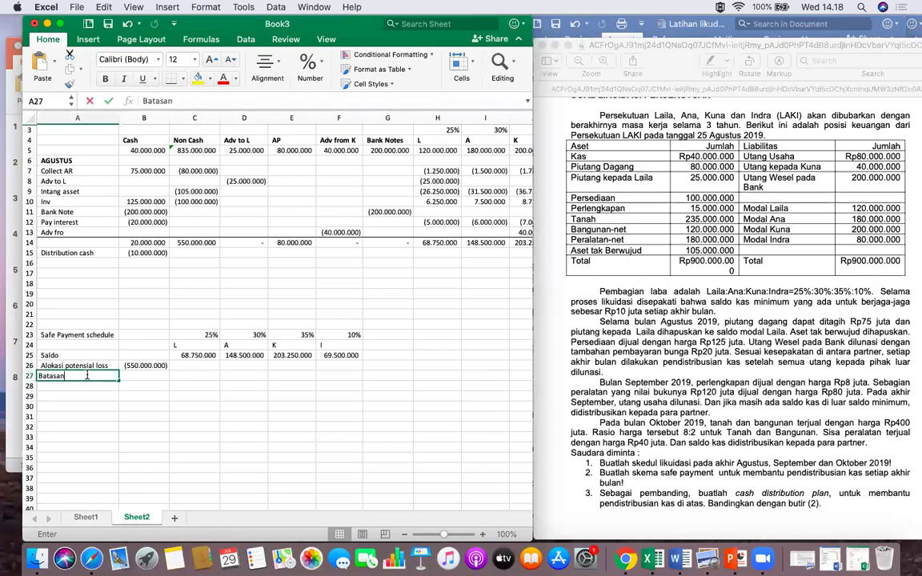
pyautogui.press('Tab')
pyautogui.write('-')
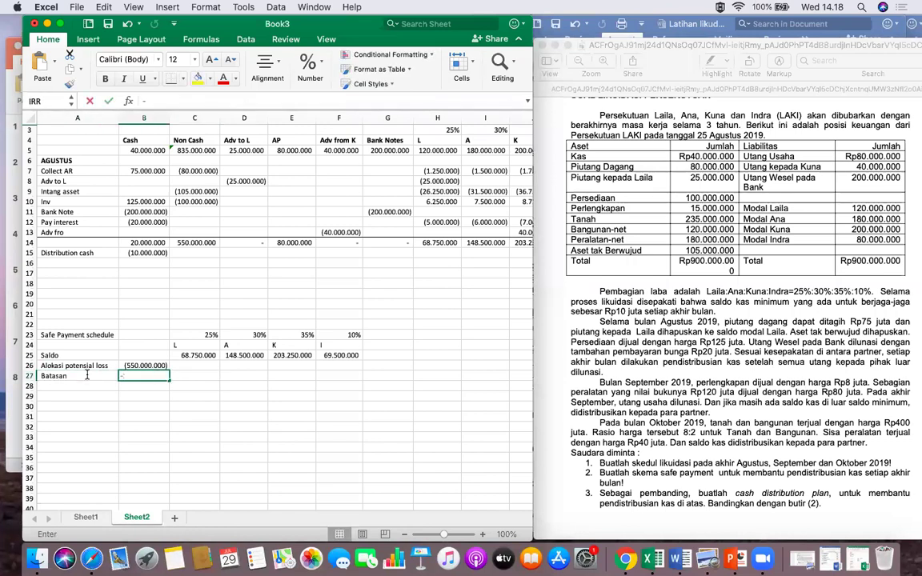
pyautogui.write('10000000')
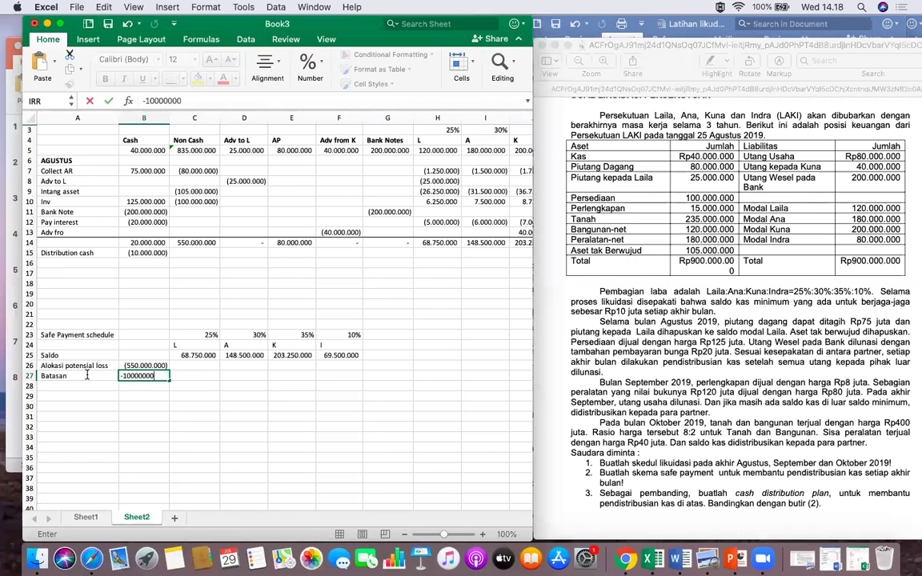
pyautogui.press('Return')
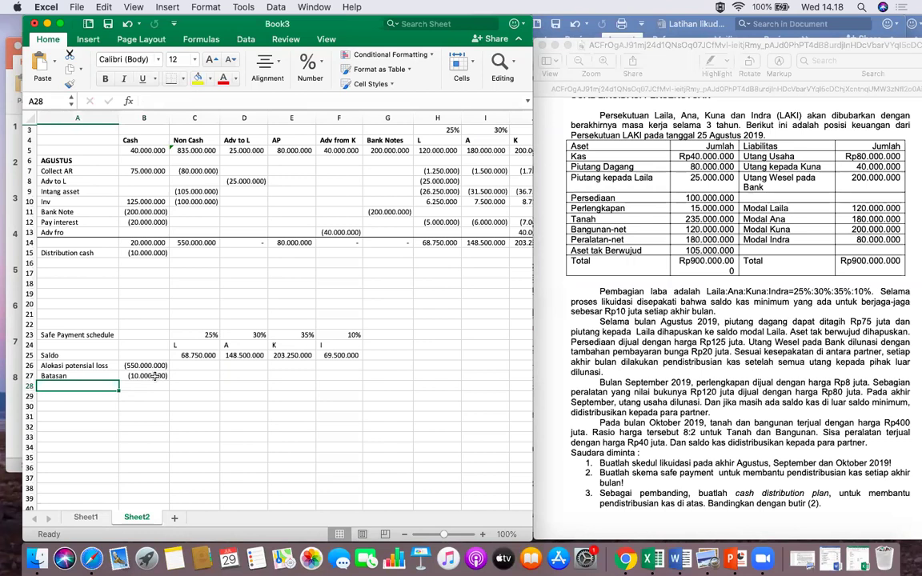
# Add a bottom border to B27 and total the potential loss and cash limit in B28 with =B26+B27.
pyautogui.click(142, 366)
pyautogui.click(139, 374)
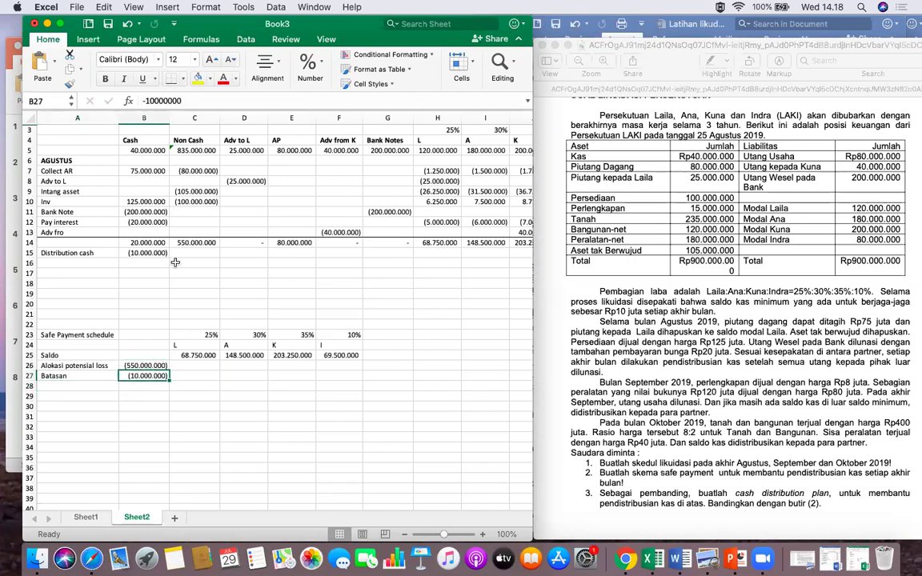
pyautogui.press('cmd+z')
pyautogui.click(139, 388)
pyautogui.write('=')
pyautogui.click(143, 365)
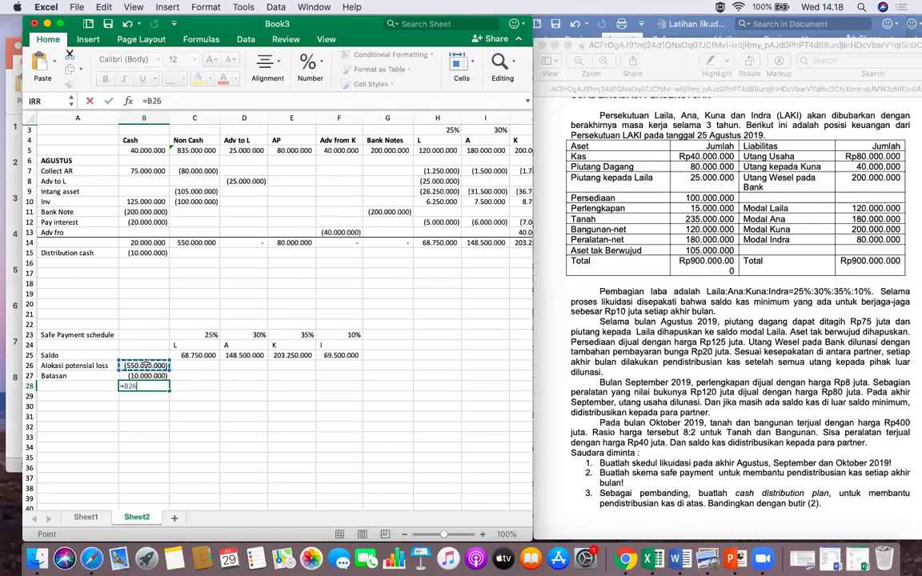
pyautogui.write('+')
pyautogui.click(143, 375)
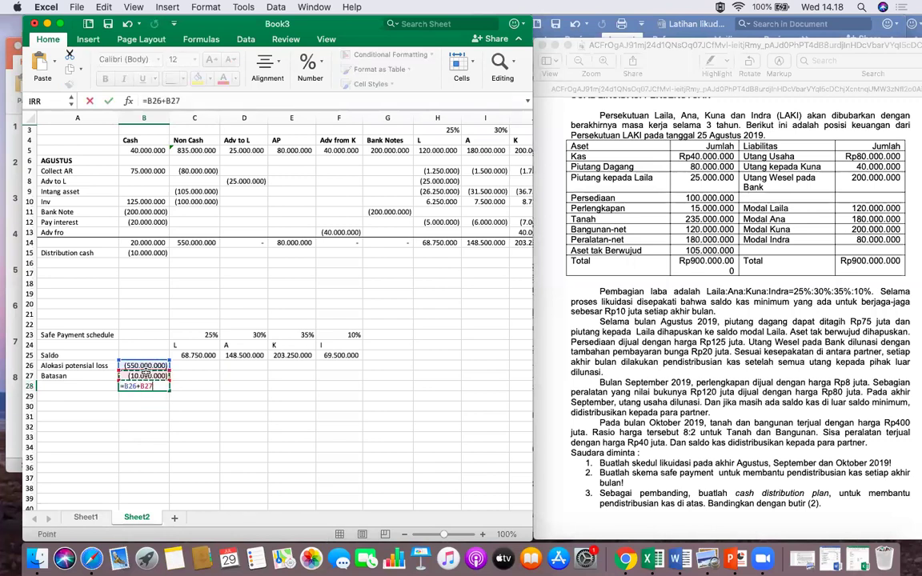
pyautogui.press('Return')
# Calculate partner L's share of the total potential loss in C28 with =C23*B28.
pyautogui.click(192, 365)
pyautogui.click(194, 385)
pyautogui.write('=')
pyautogui.click(209, 334)
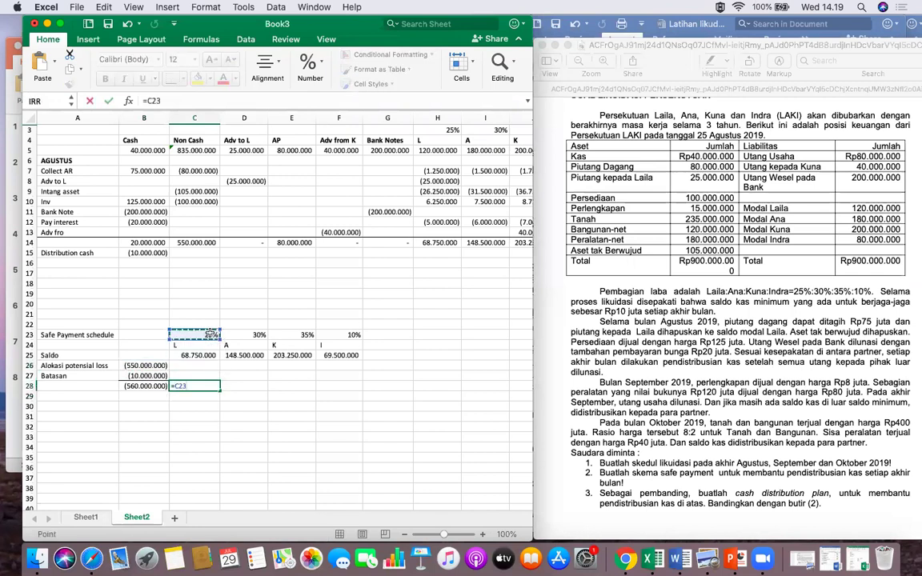
pyautogui.write('*')
pyautogui.click(138, 386)
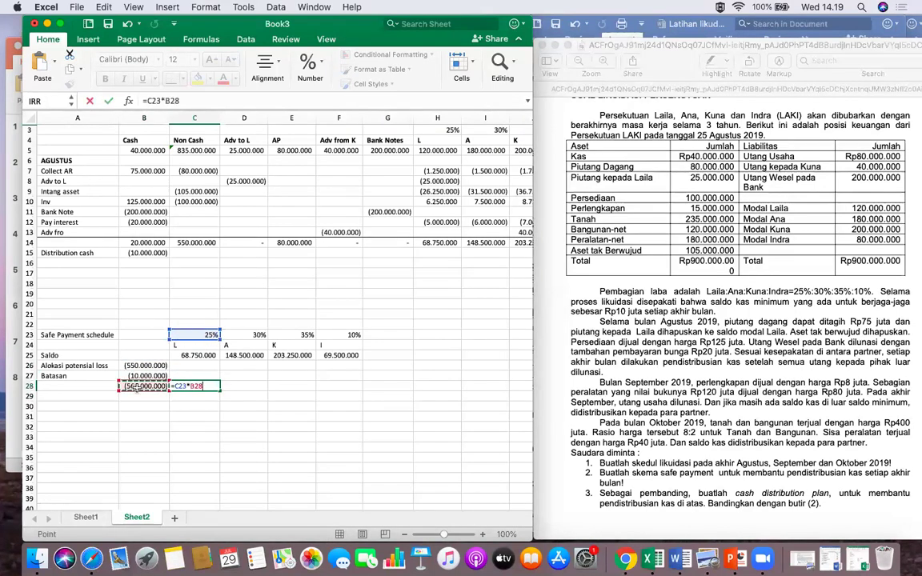
pyautogui.press('Return')
pyautogui.press('Up')
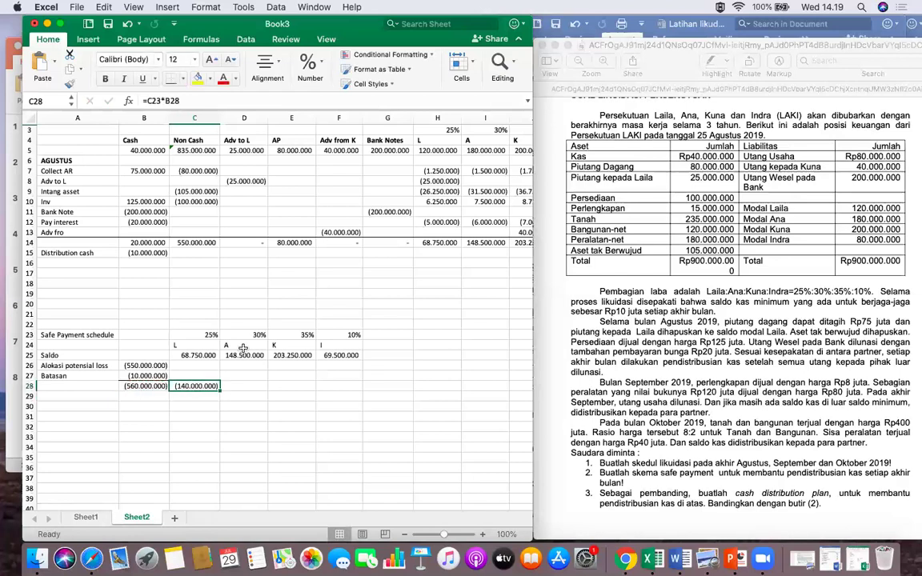
# Calculate partner A's share of the total potential loss in D28 with =D23*B28.
pyautogui.click(228, 386)
pyautogui.write('=')
pyautogui.click(240, 335)
pyautogui.write('*')
pyautogui.click(150, 386)
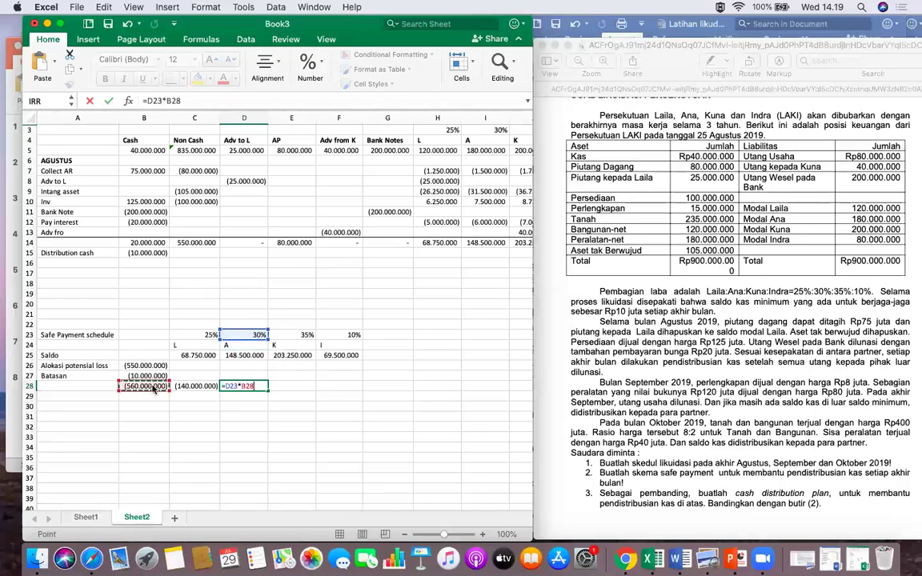
pyautogui.press('Return')
# Calculate partner K's share of the total potential loss in E28 with =E23*B28.
pyautogui.click(291, 384)
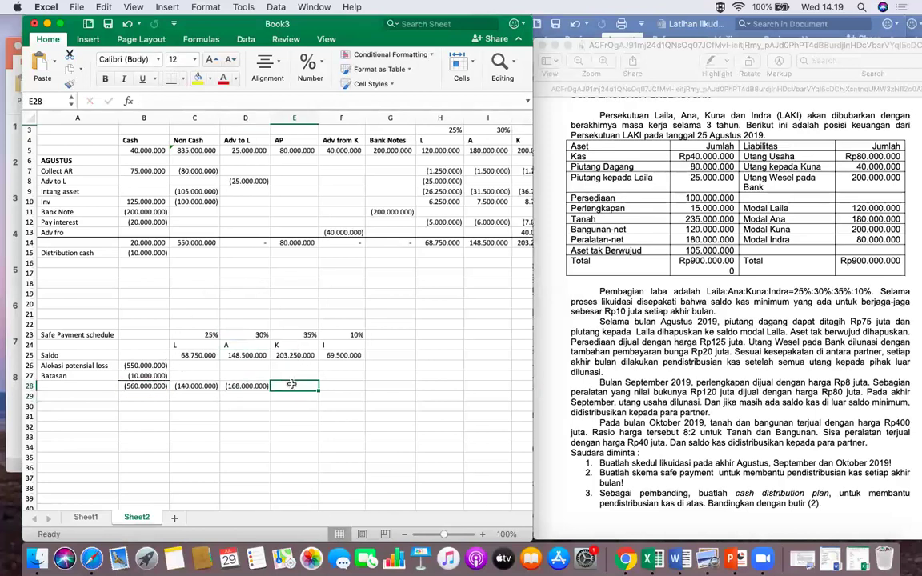
pyautogui.write('=')
pyautogui.click(309, 335)
pyautogui.write('*')
pyautogui.click(145, 386)
pyautogui.press('Return')
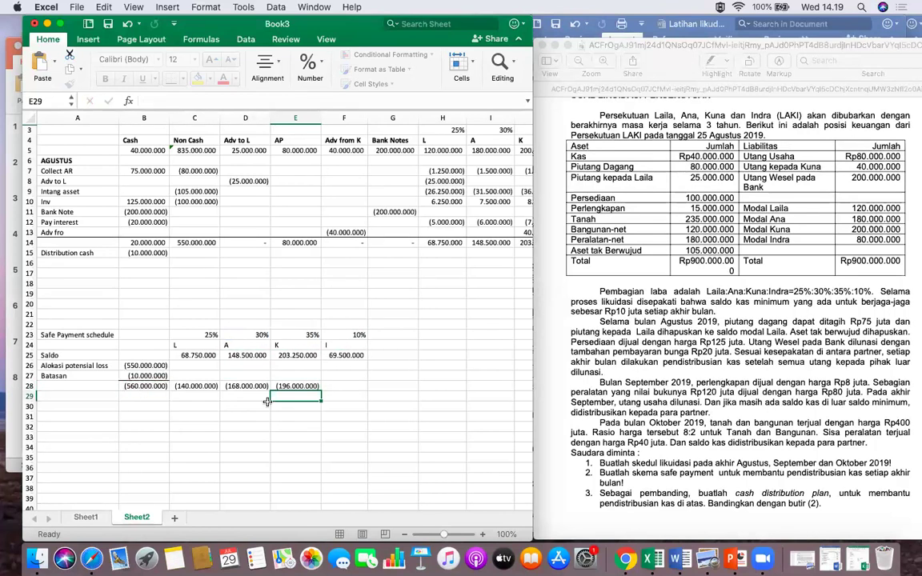
# Calculate partner I's share of the total potential loss in F28 with =F23*B28.
pyautogui.click(336, 386)
pyautogui.write('=')
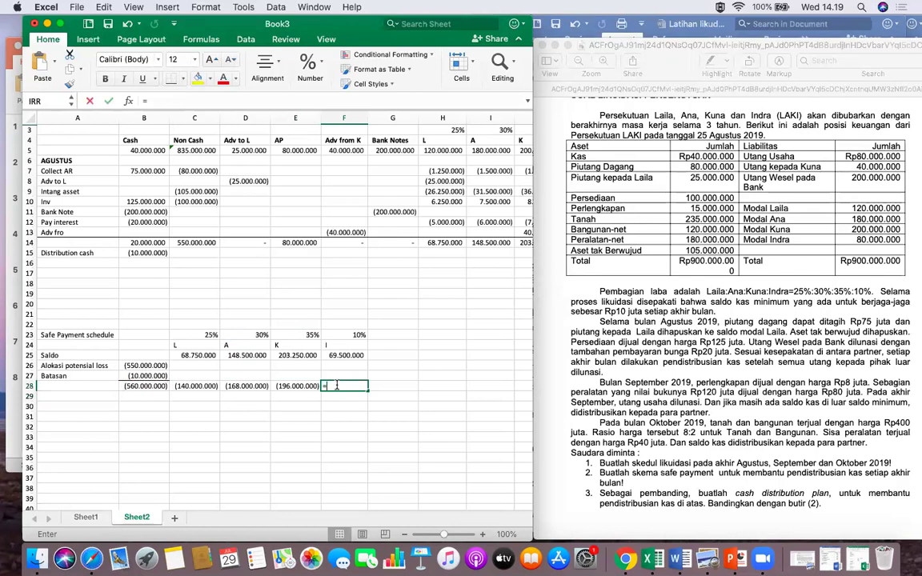
pyautogui.click(352, 336)
pyautogui.write('*')
pyautogui.click(140, 386)
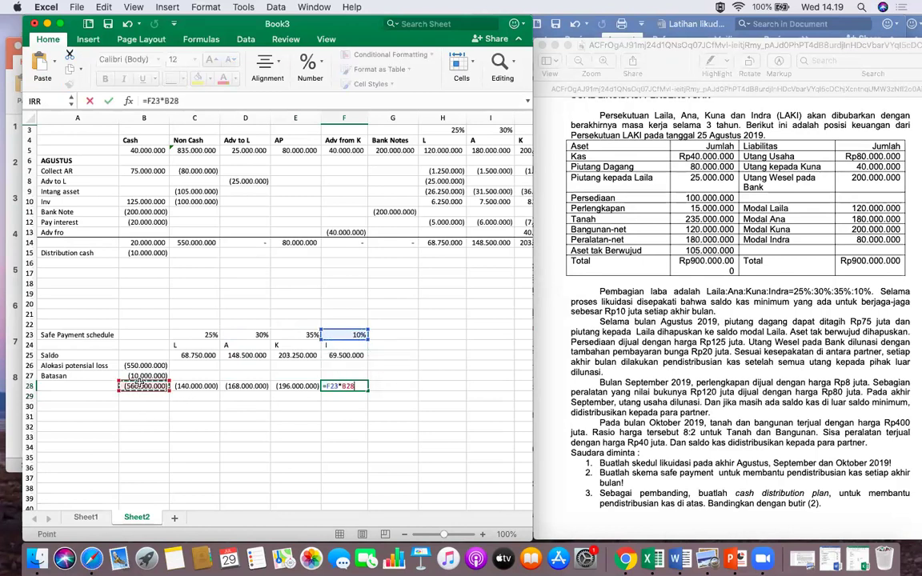
pyautogui.press('Return')
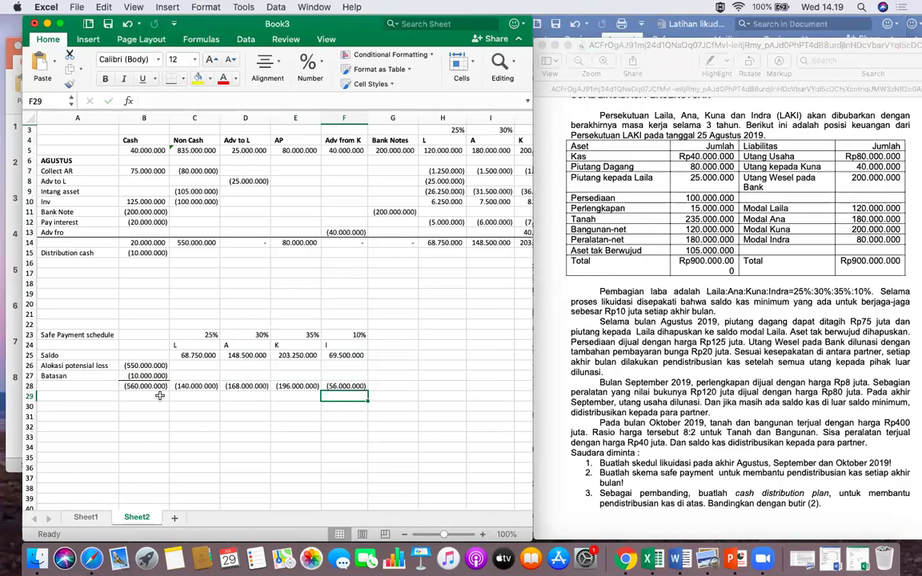
# Add a bottom border to the partners' loss allocations in C28:F28.
pyautogui.moveTo(192, 386); pyautogui.dragTo(344, 386)
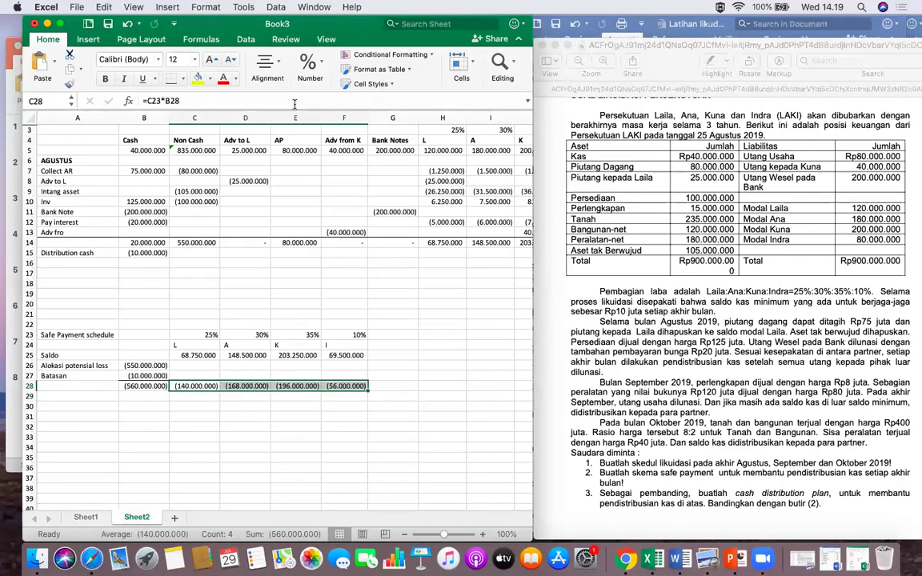
pyautogui.click(170, 78)
pyautogui.click(344, 447)
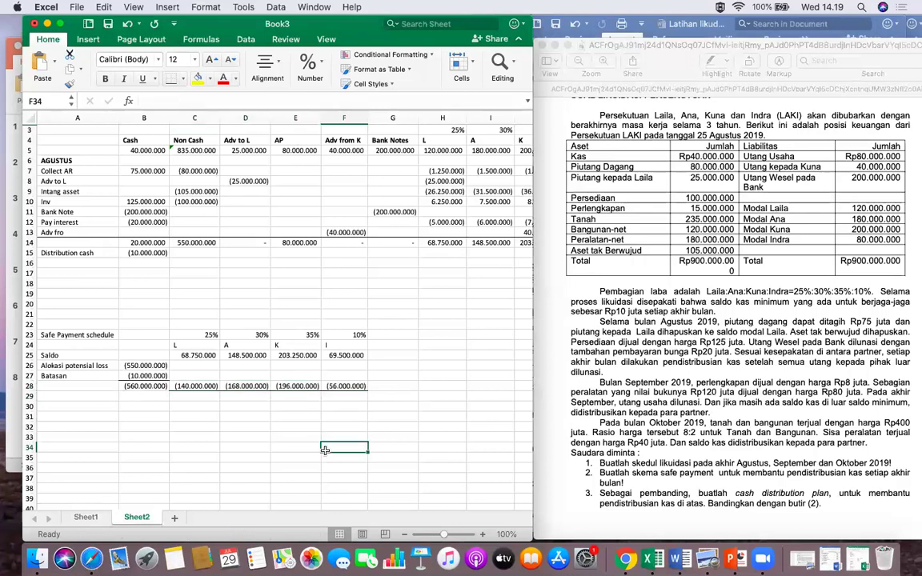
# Compute partner L's remaining balance in C29 with =C25+C28 and fill the formula across to F29 for the other partners.
pyautogui.click(192, 395)
pyautogui.write('=')
pyautogui.click(196, 354)
pyautogui.write('+')
pyautogui.click(196, 386)
pyautogui.press('Return')
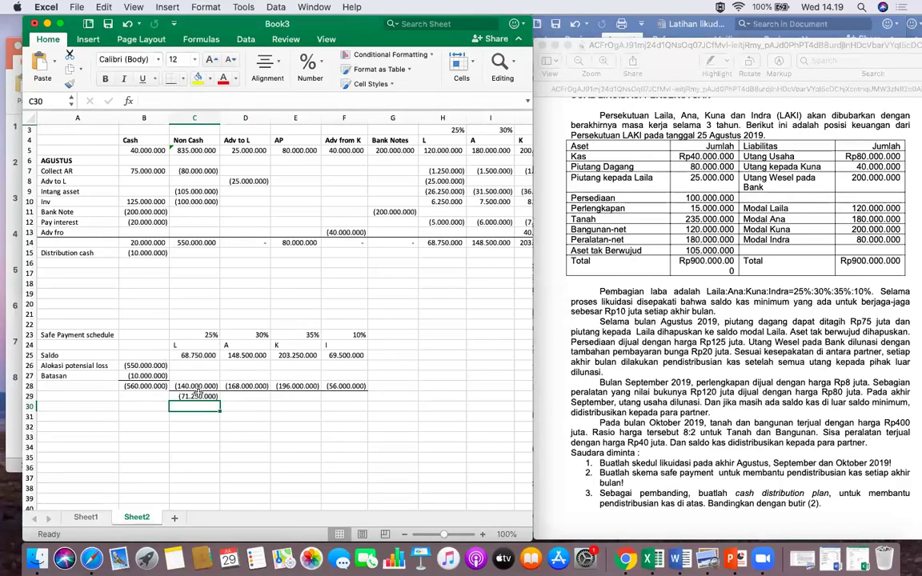
pyautogui.moveTo(217, 398); pyautogui.dragTo(362, 399)
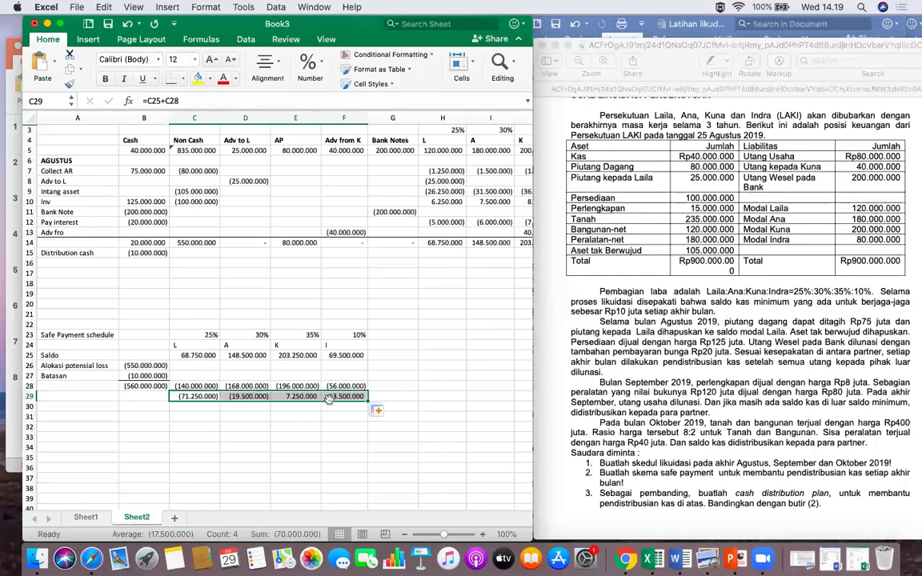
pyautogui.click(304, 404)
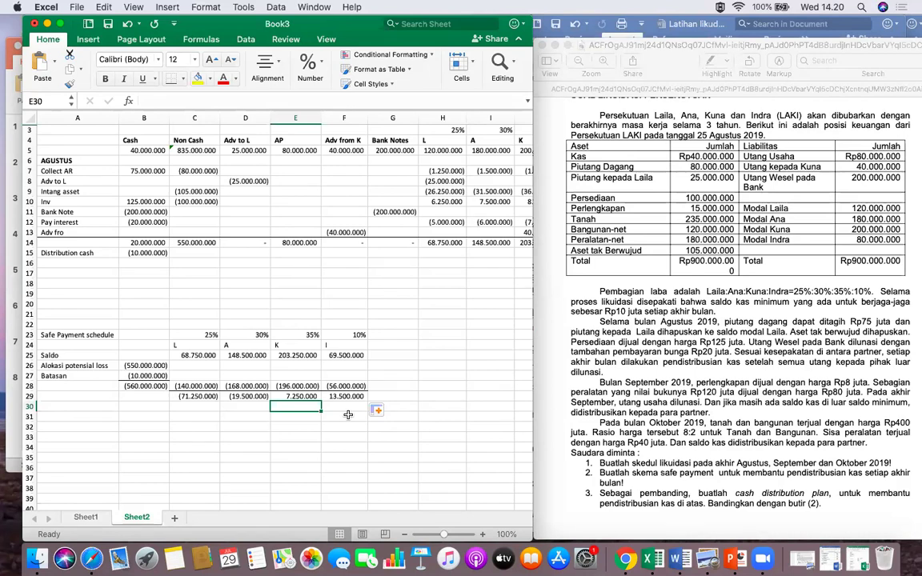
pyautogui.click(206, 395)
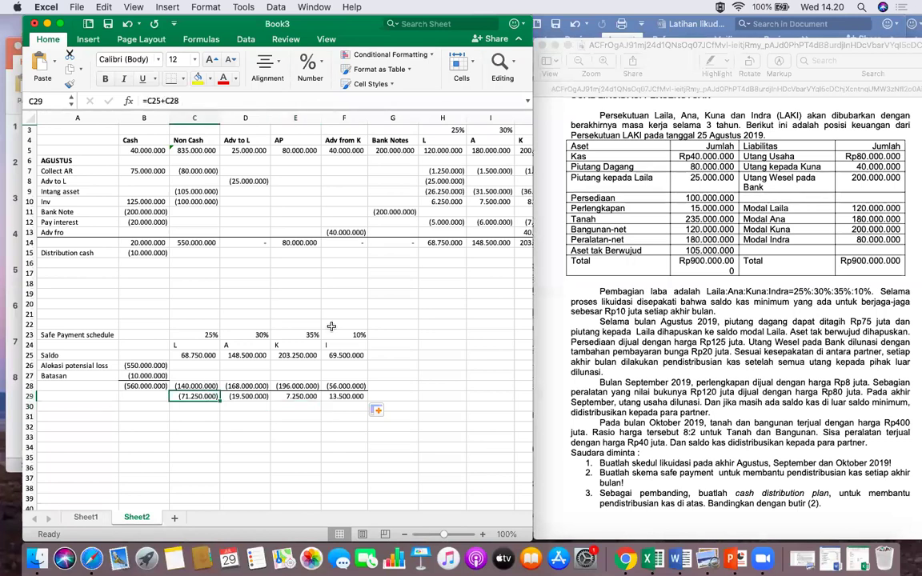
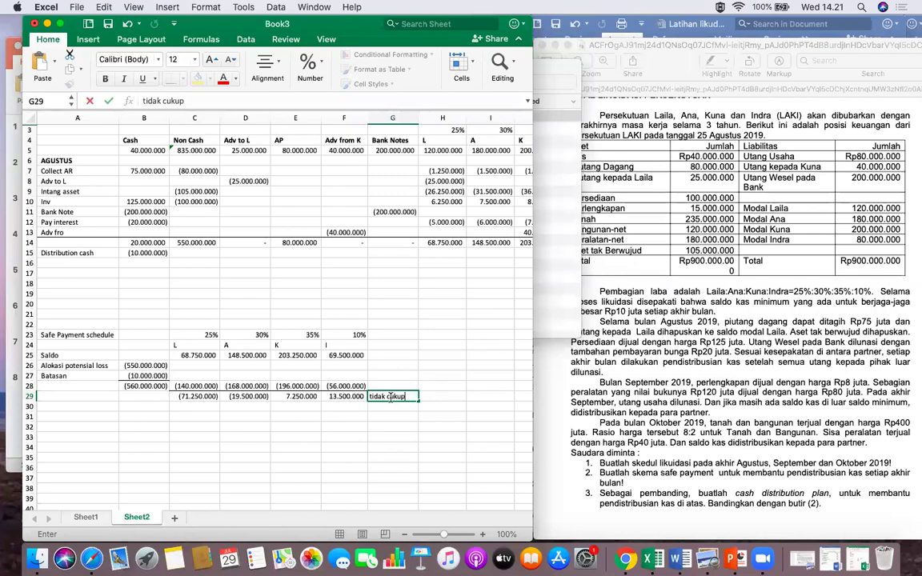
# Complete the note in G29 so it reads "tidak cukup mengabsorbsi potensial loss.. Maka tidak jadi dibagi".
pyautogui.write('gabsorbsi')
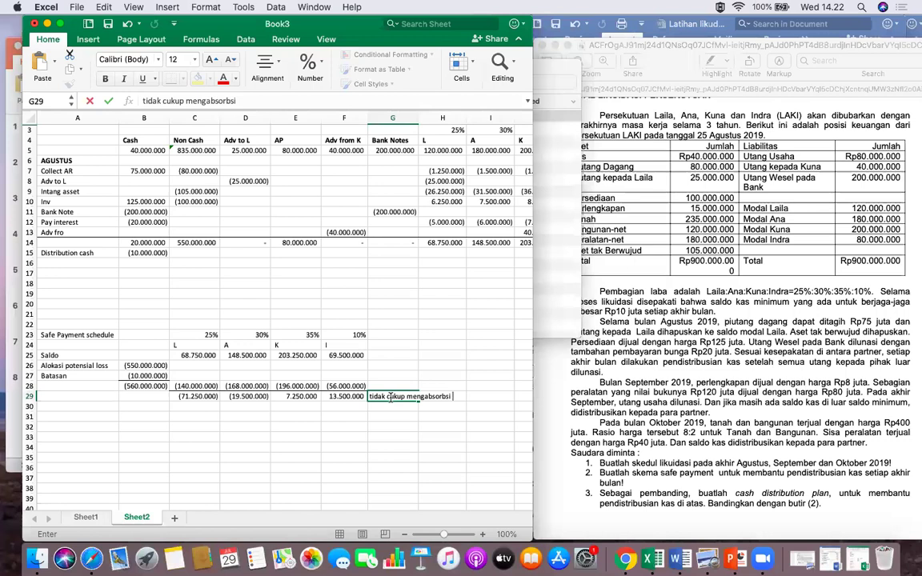
pyautogui.write('potensial loss..')
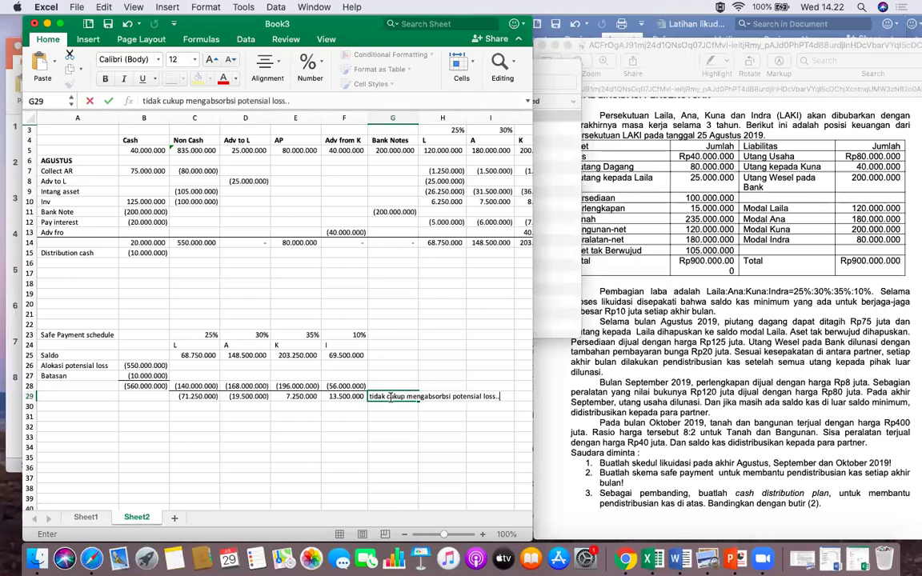
pyautogui.write(' Maka tidak jadi dibagi')
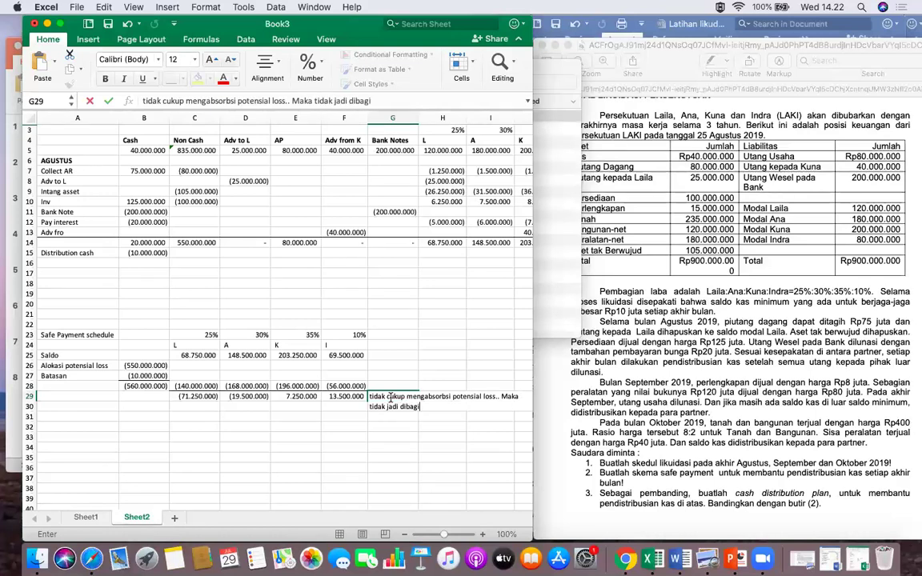
pyautogui.press('Return')
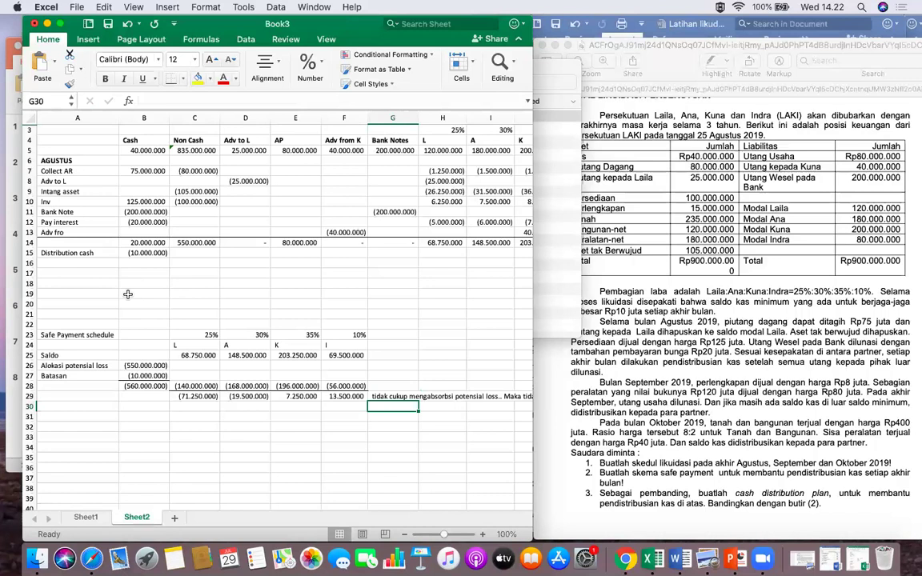
# Insert six blank rows at row 16, between the August entries and the safe payment schedule.
pyautogui.moveTo(28, 264); pyautogui.dragTo(27, 312)
pyautogui.rightClick(28, 312)
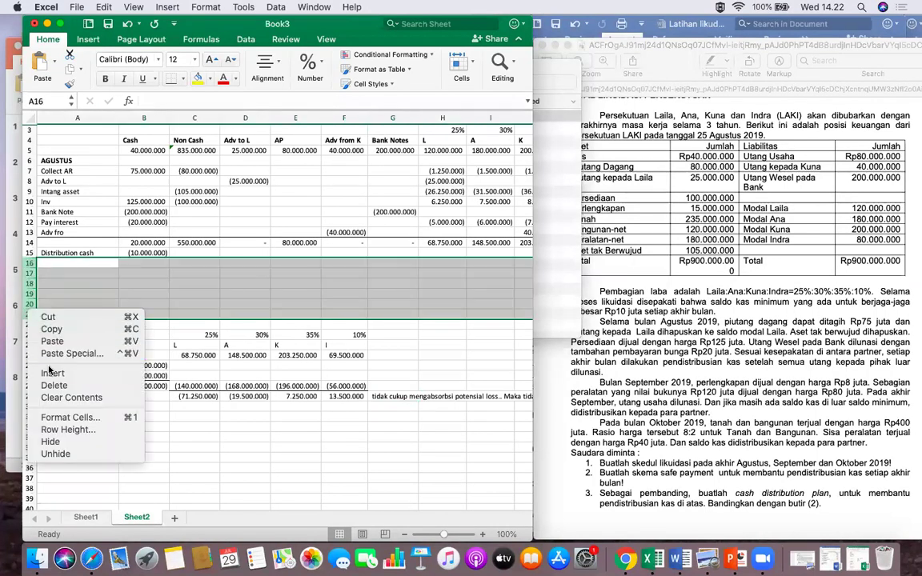
pyautogui.click(49, 376)
pyautogui.click(56, 324)
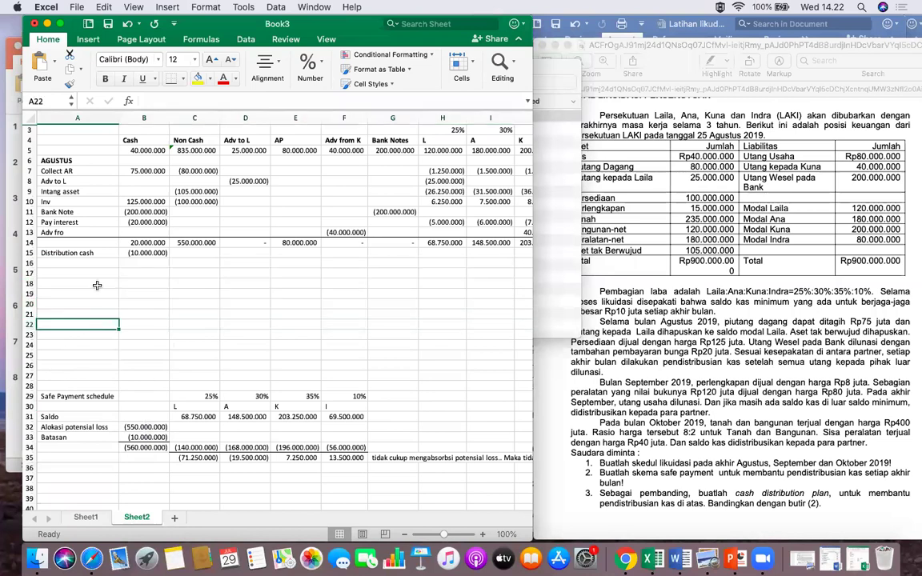
# Clear the cash distribution label and amount from A15:B15.
pyautogui.rightClick(46, 253)
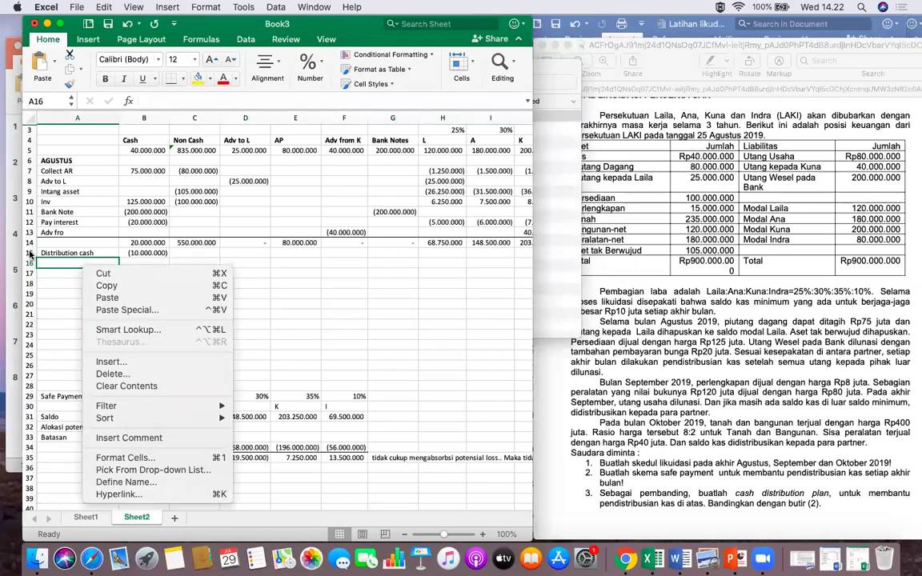
pyautogui.click(46, 252)
pyautogui.moveTo(46, 253); pyautogui.dragTo(124, 256)
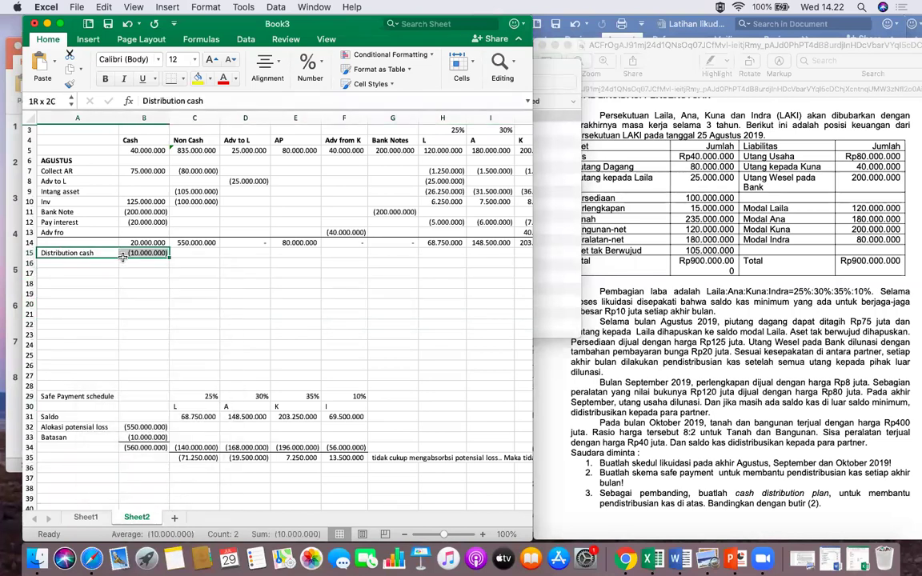
pyautogui.press('Delete')
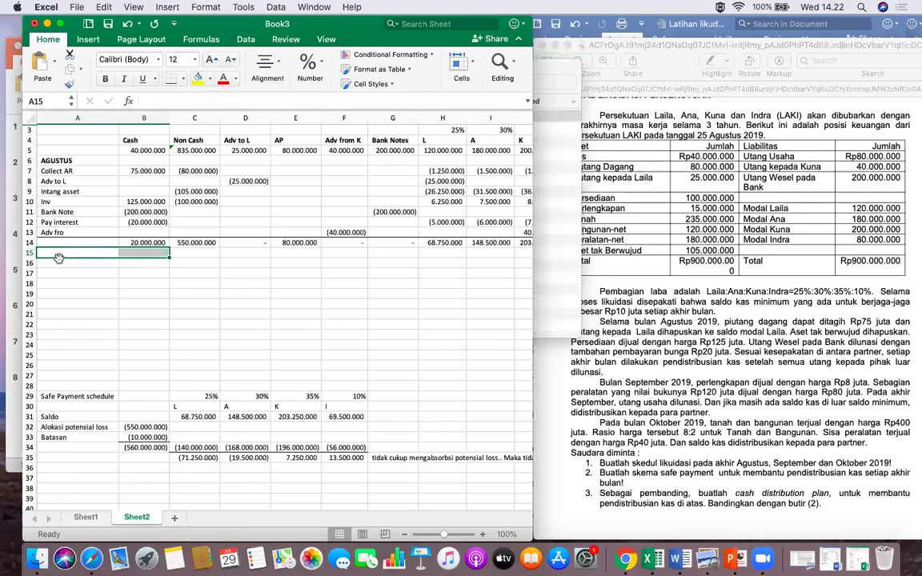
# Add a bold SEPTEMBER heading in A16 below the August totals.
pyautogui.click(57, 262)
pyautogui.write('SE')
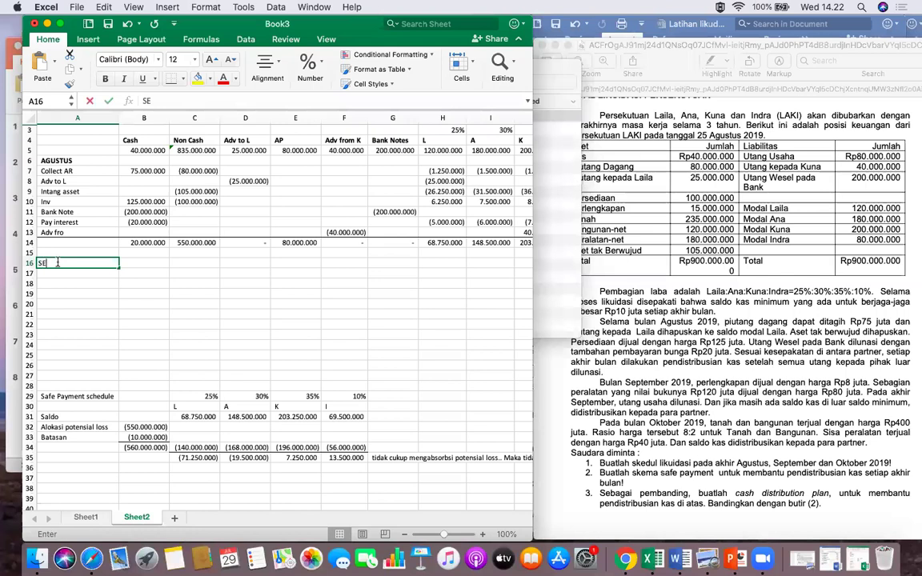
pyautogui.write('PTEMBER')
pyautogui.press('Return')
pyautogui.click(57, 262)
pyautogui.press('super+b')
pyautogui.click(106, 292)
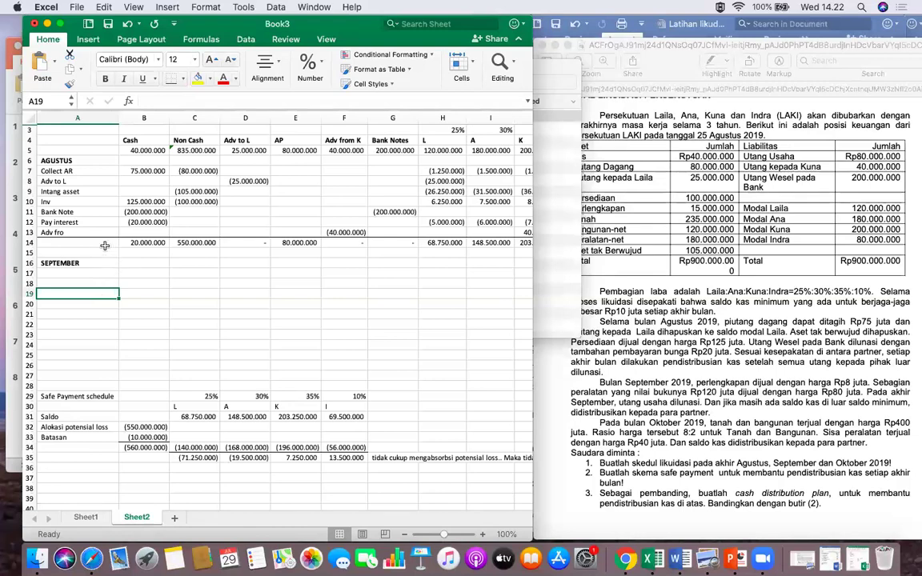
# Examine the opening balances and the September transactions in the problem document in Preview.
pyautogui.click(742, 342)
pyautogui.scroll(-2, 823, 376)
pyautogui.scroll(3, 823, 376)
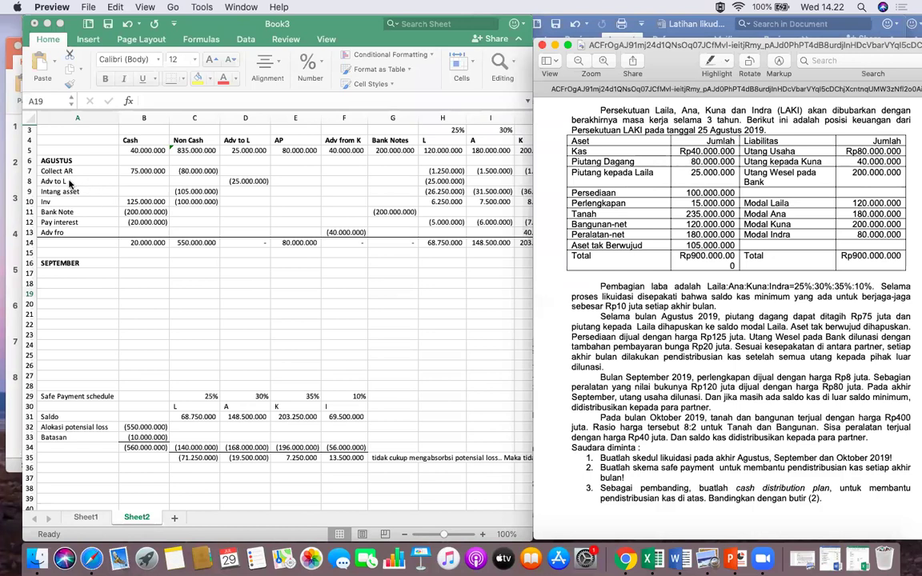
pyautogui.press('super+Tab')
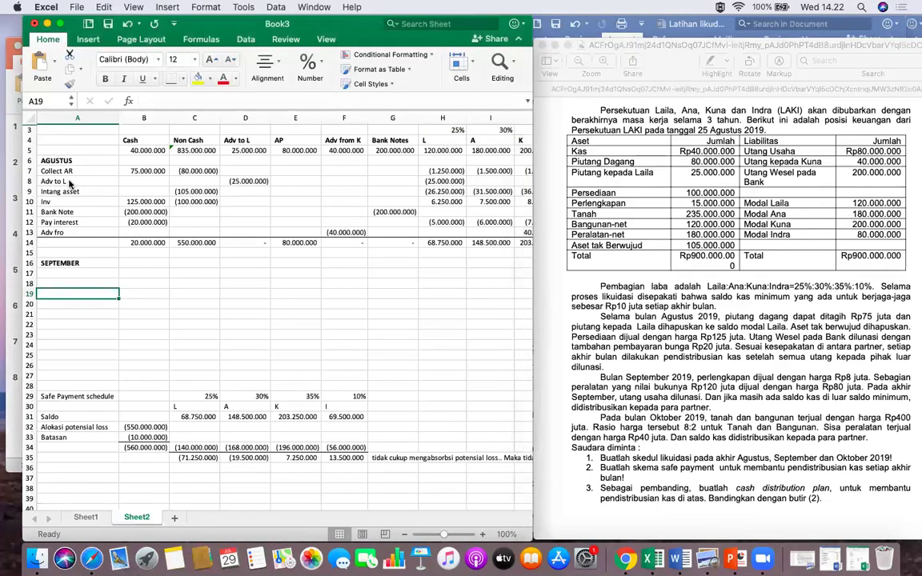
pyautogui.click(69, 182)
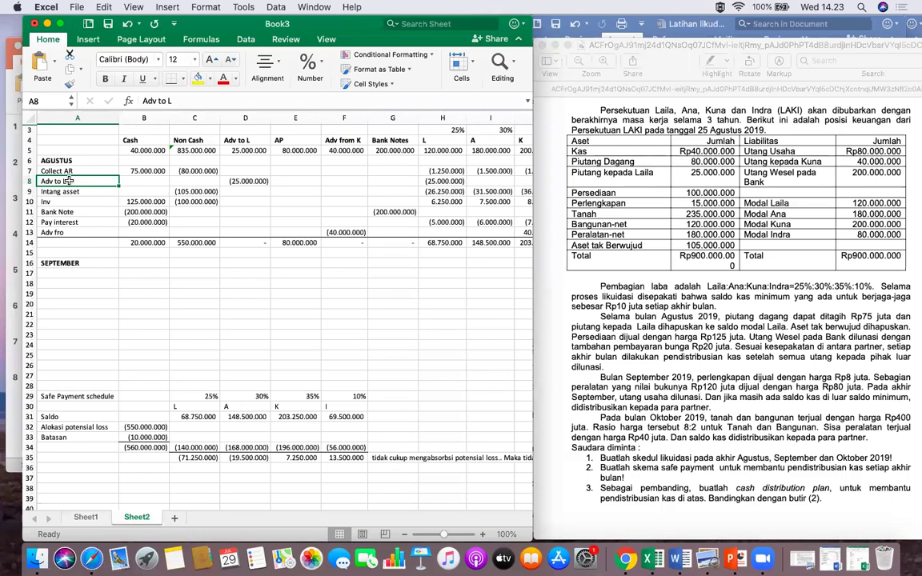
pyautogui.click(707, 344)
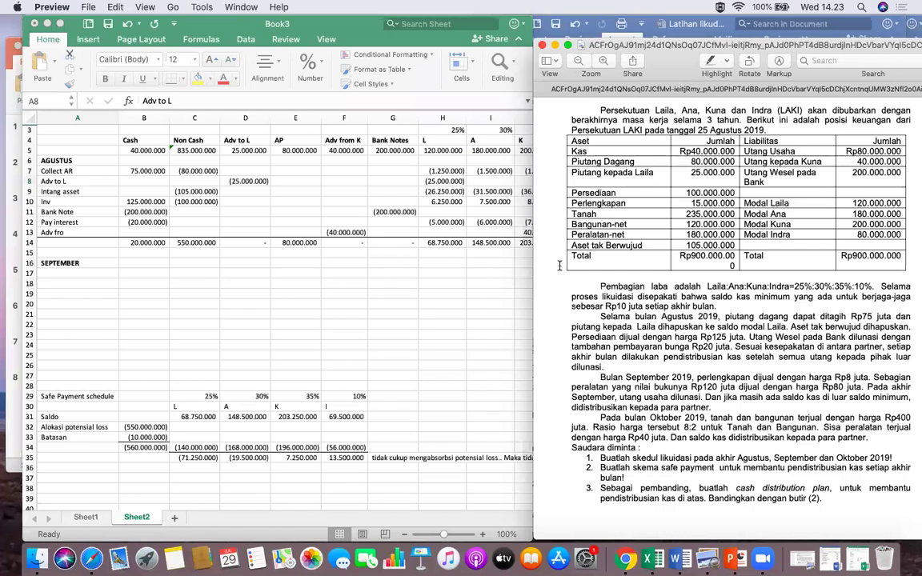
pyautogui.scroll(-3, 704, 368)
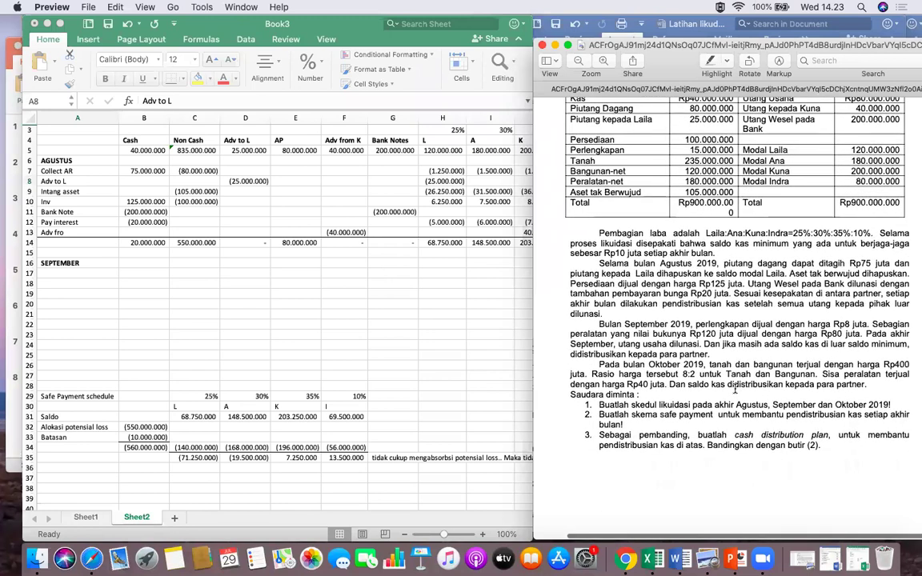
pyautogui.hscroll(1, 734, 390)
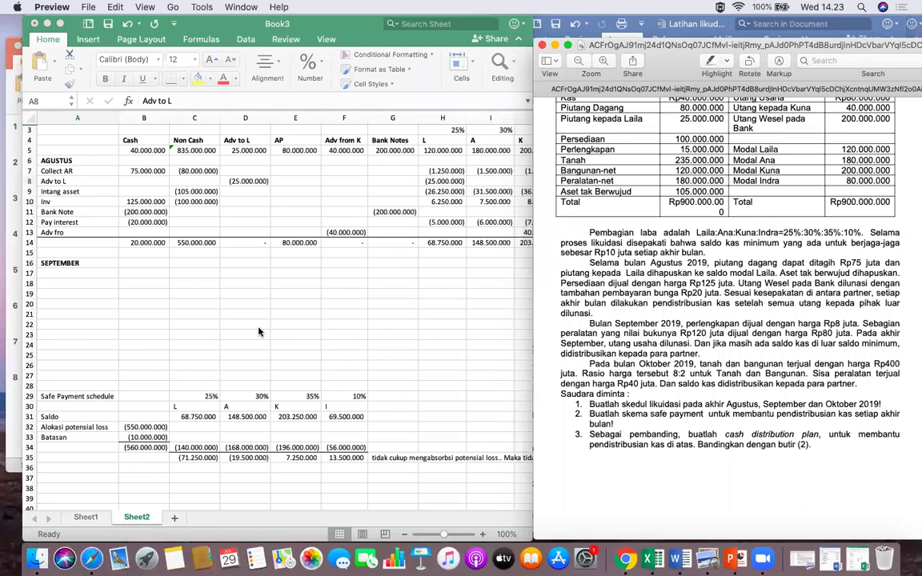
# Switch back to the Excel workbook and label the first September row in A17 as Equipment.
pyautogui.click(50, 273)
pyautogui.doubleClick(49, 274)
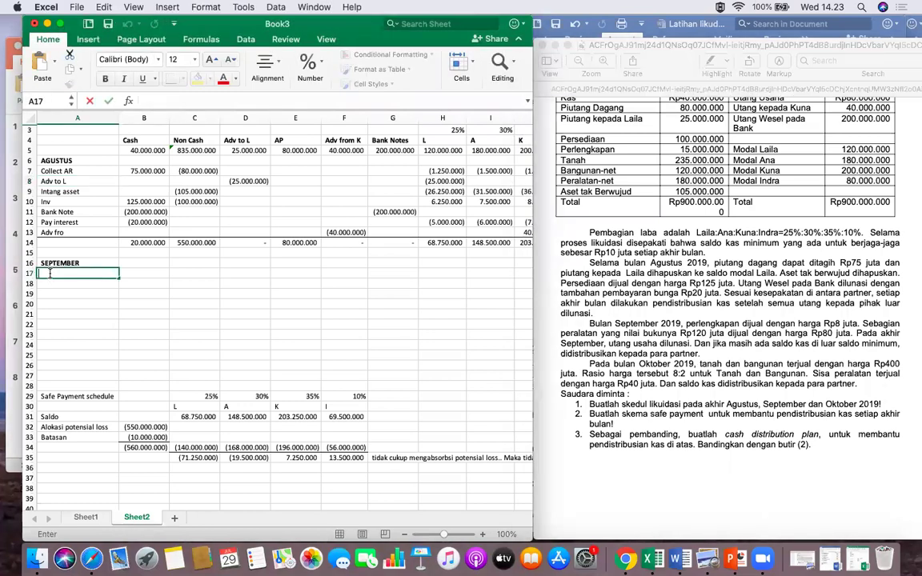
pyautogui.write('Equipment')
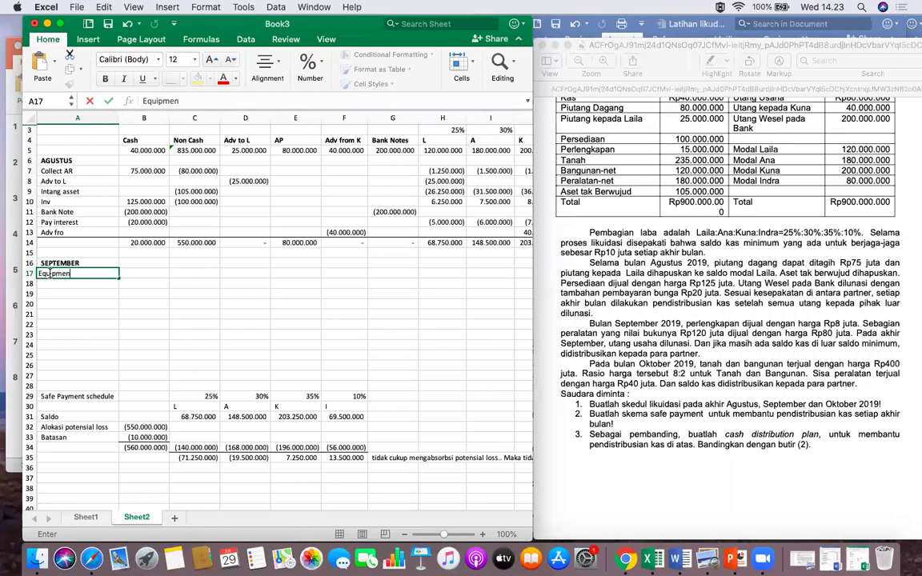
pyautogui.press('Tab')
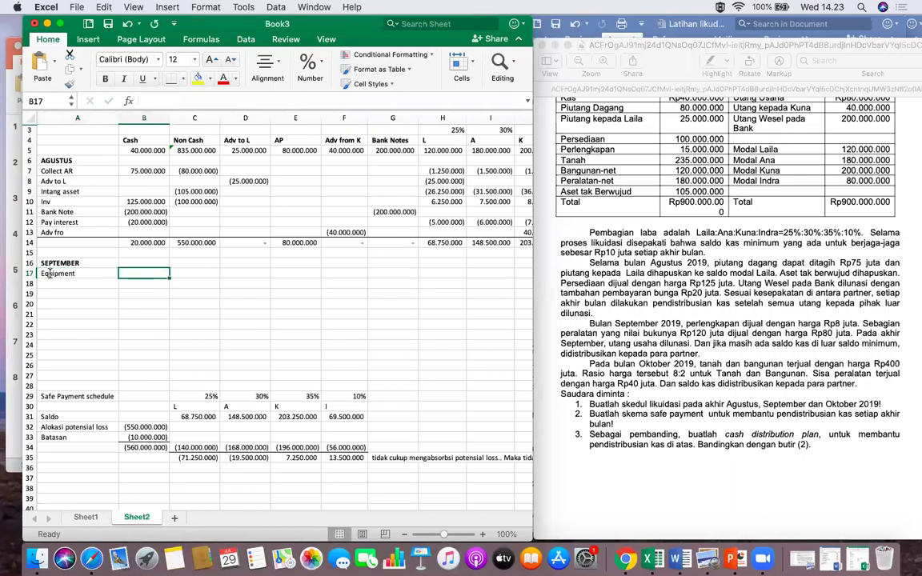
pyautogui.press('Tab')
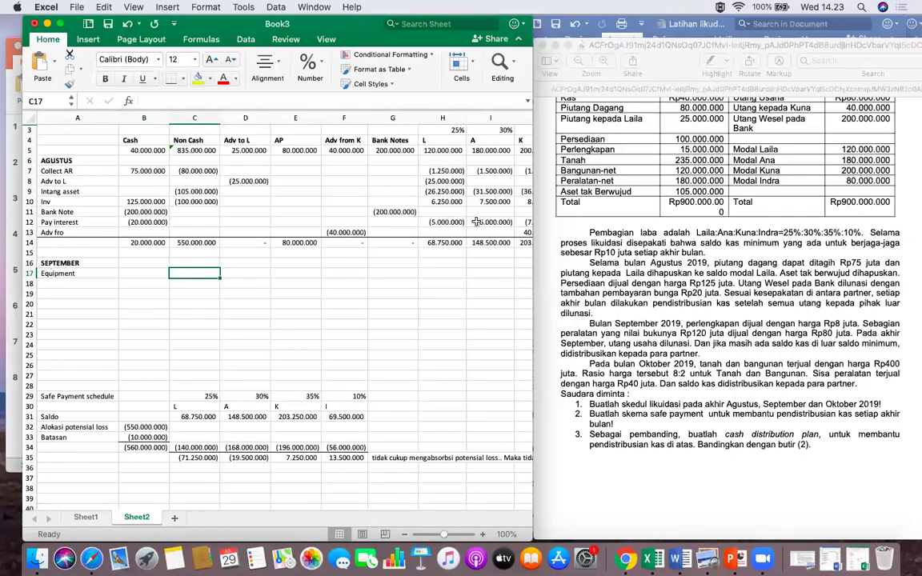
pyautogui.scroll(1, 664, 258)
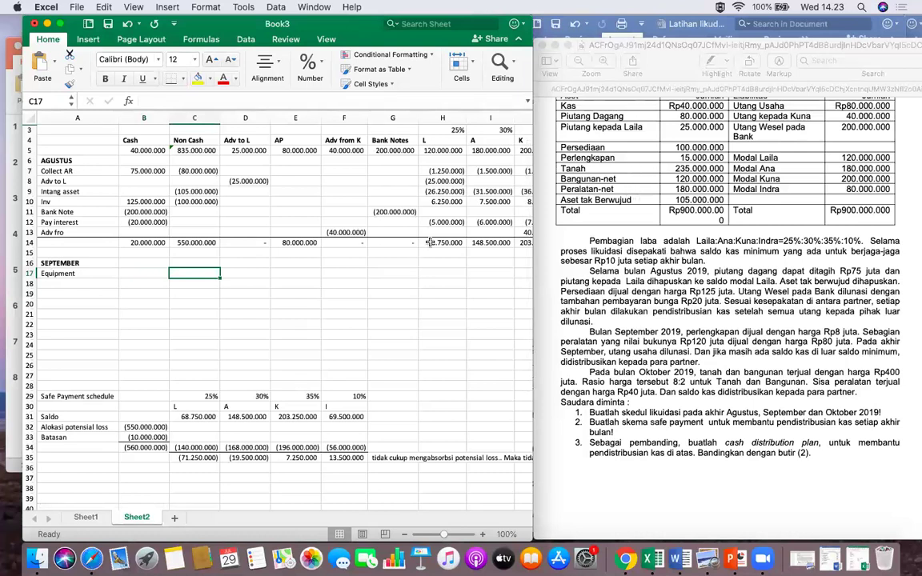
pyautogui.write('-180000')
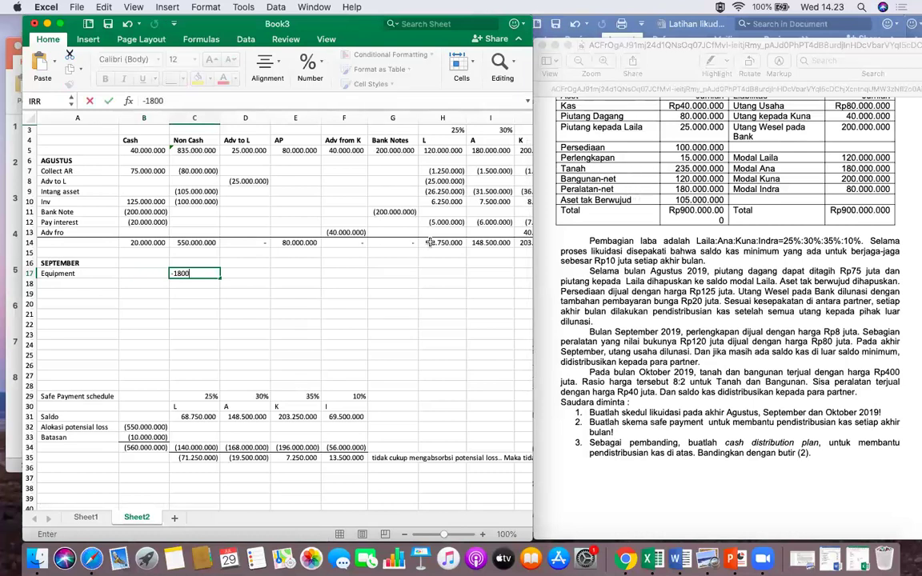
pyautogui.press('Return')
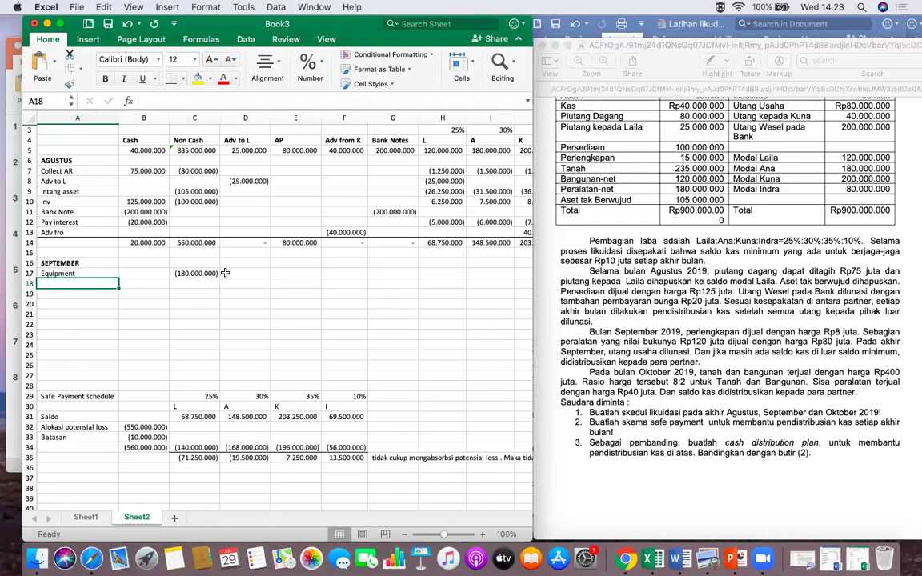
pyautogui.click(198, 273)
pyautogui.press('Delete')
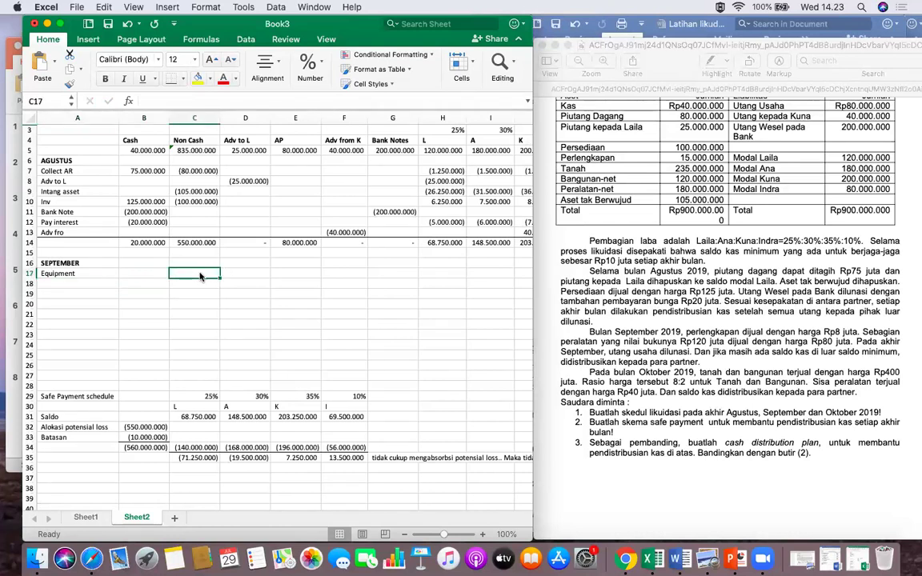
# Enter -15000000 in C17 as the Equipment row's non-cash reduction.
pyautogui.write('-')
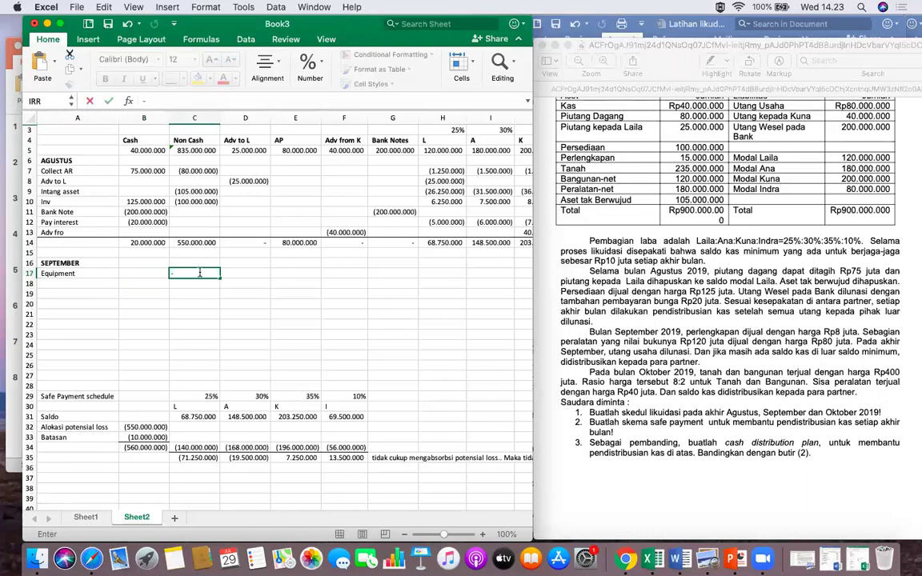
pyautogui.write('1500000')
pyautogui.press('Return')
pyautogui.press('Up')
pyautogui.click(189, 96)
pyautogui.write('0')
pyautogui.press('Return')
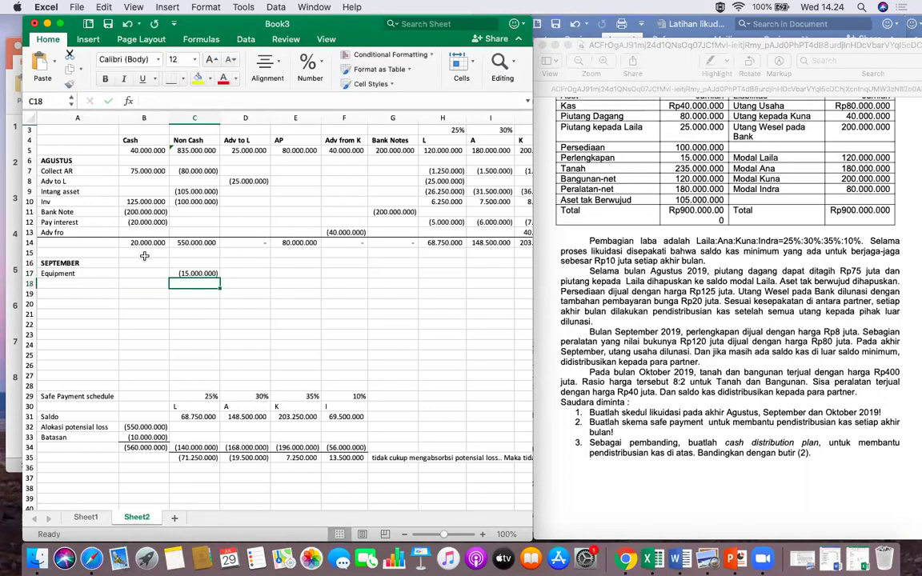
# Enter 8000000 in B17 as the cash received from the September Equipment sale.
pyautogui.click(142, 272)
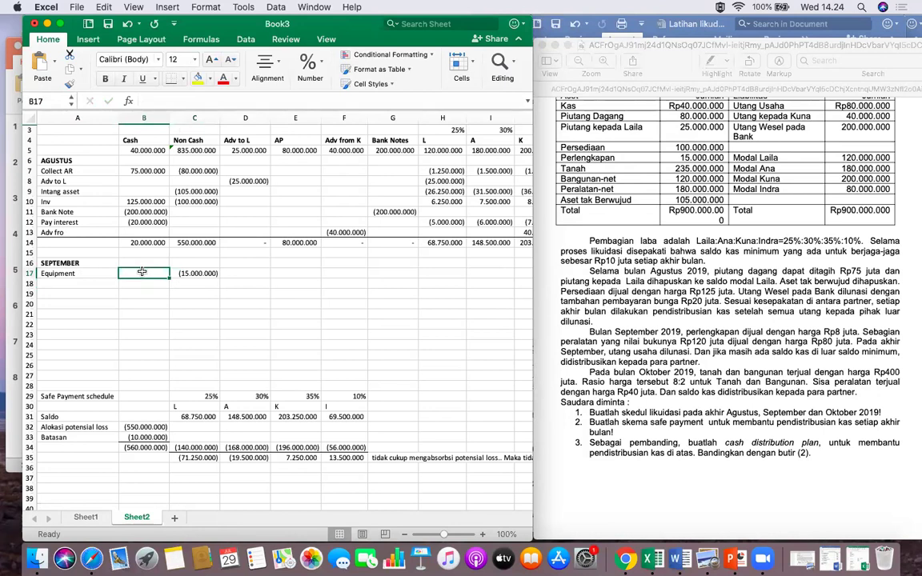
pyautogui.write('8000000')
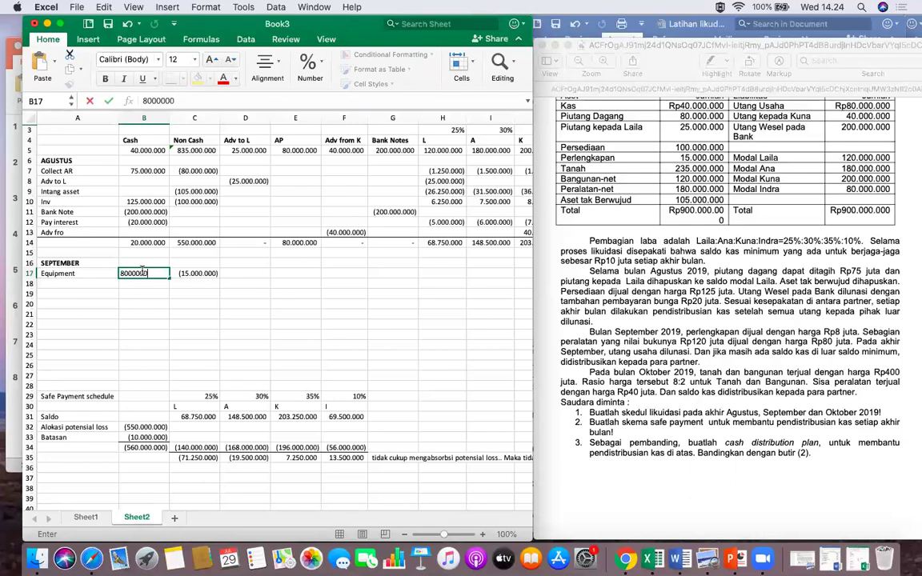
pyautogui.press('Tab')
# Calculate partner L's share of the Equipment loss in H17 with =H3*-7000000 and fill the formula across to K17 for the other partners.
pyautogui.press('Tab')
pyautogui.press('Tab')
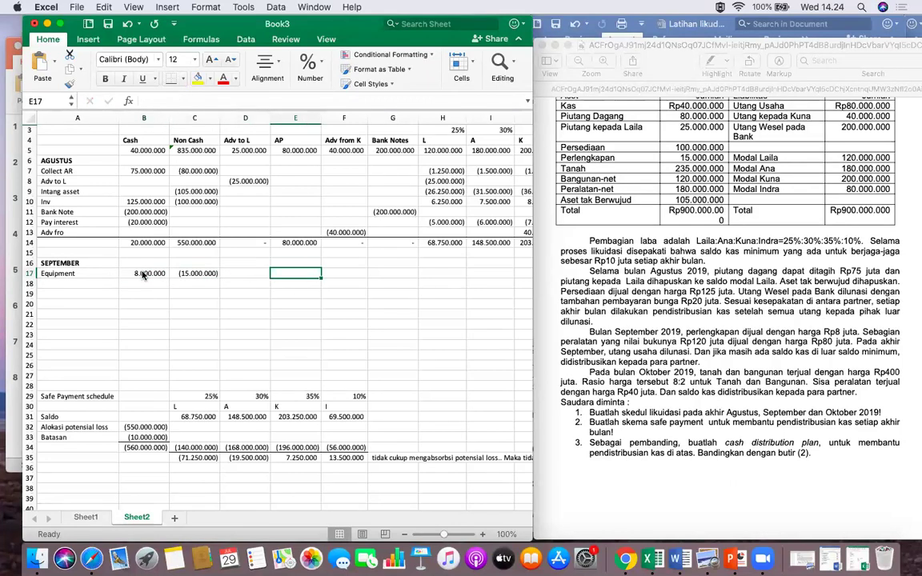
pyautogui.press('Tab')
pyautogui.press('Tab')
pyautogui.press('Tab')
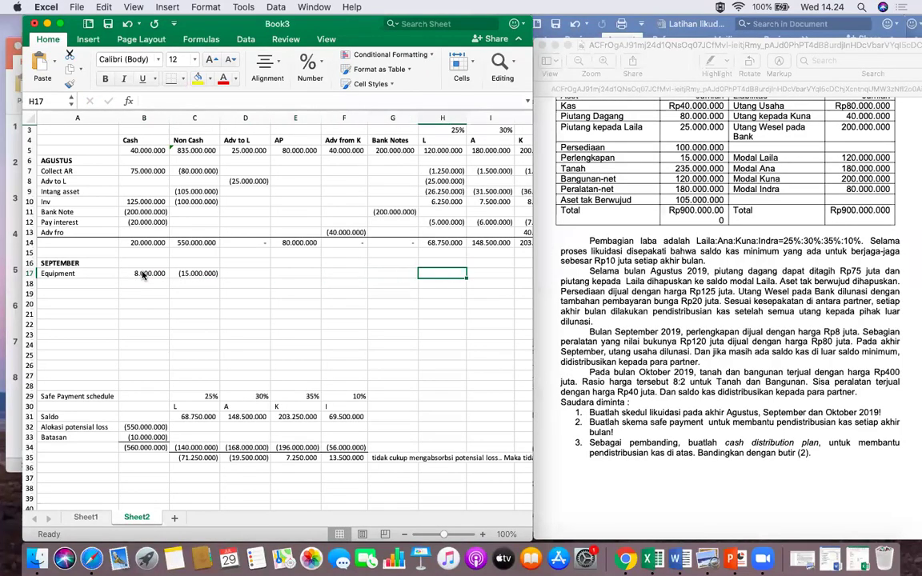
pyautogui.write('=')
pyautogui.click(455, 131)
pyautogui.write('*')
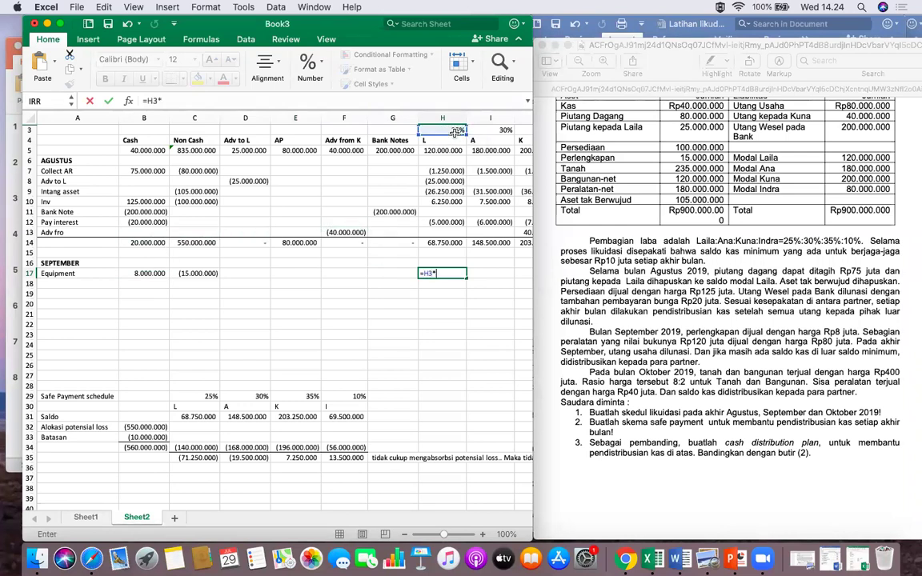
pyautogui.write('-7000000')
pyautogui.press('Return')
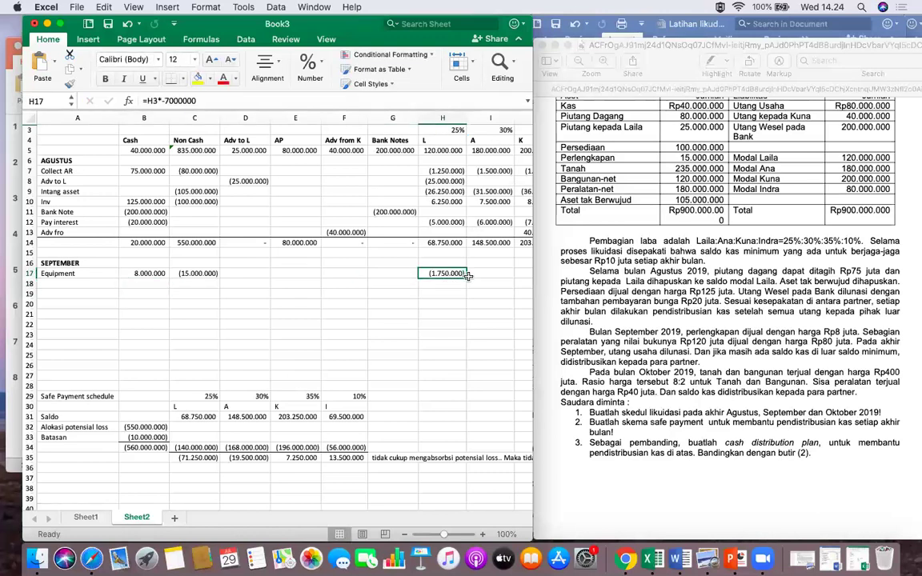
pyautogui.moveTo(466, 276); pyautogui.dragTo(400, 268)
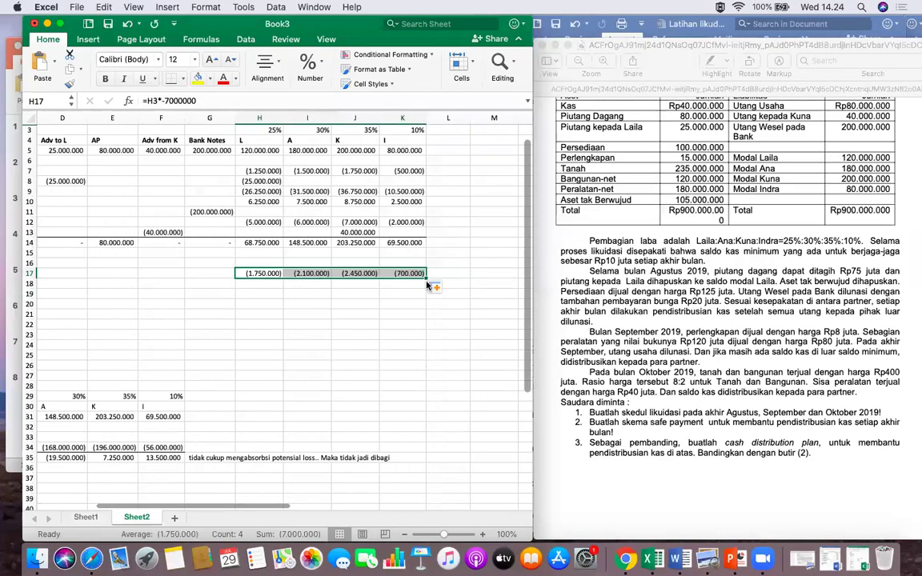
pyautogui.hscroll(-5, 308, 308)
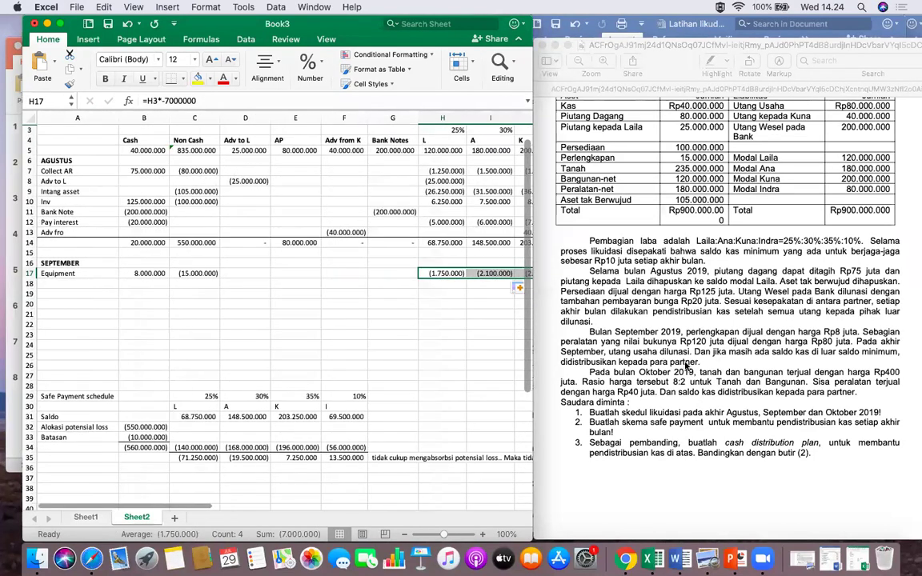
# Relabel the first September row in A17 as Supplies and label the row below in A18 as Equipm.
pyautogui.click(84, 273)
pyautogui.write('Supplies')
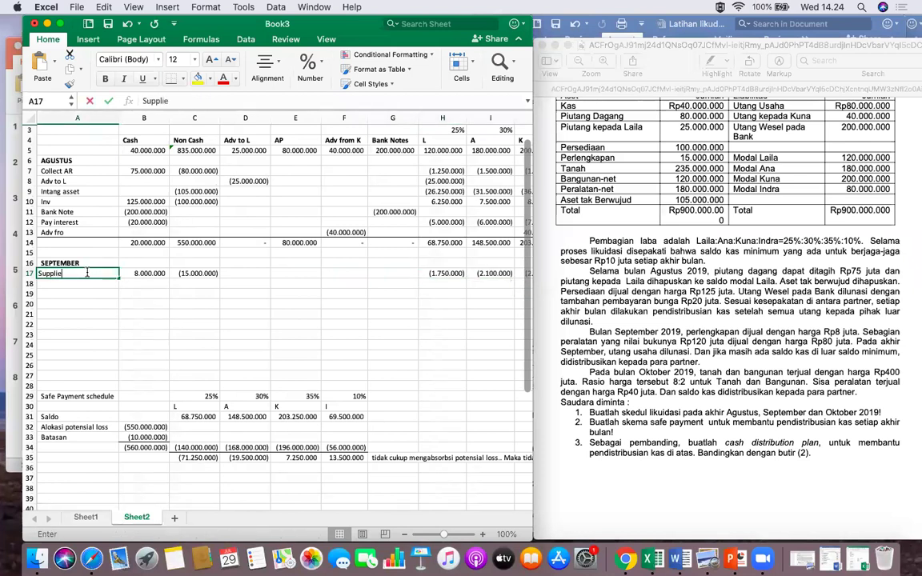
pyautogui.press('Return')
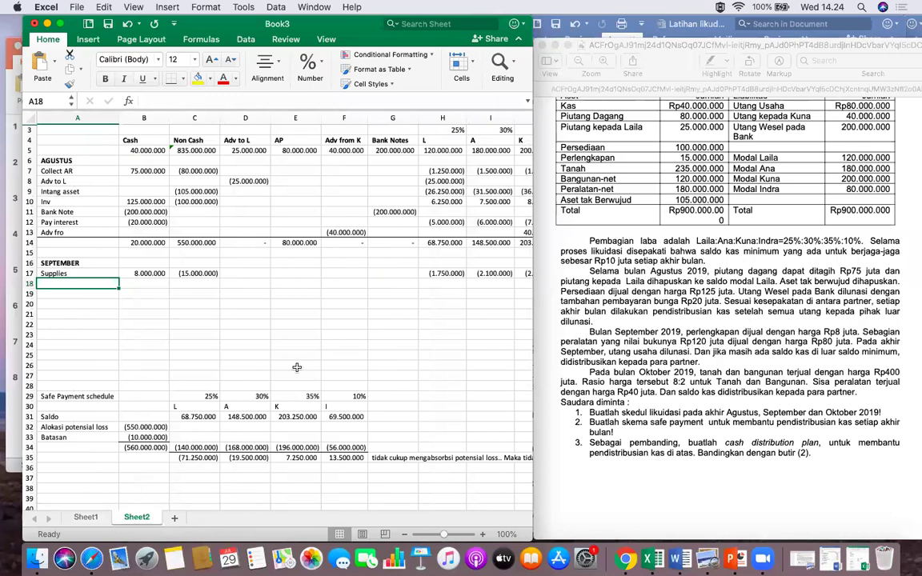
pyautogui.write('Equipm')
pyautogui.press('Tab')
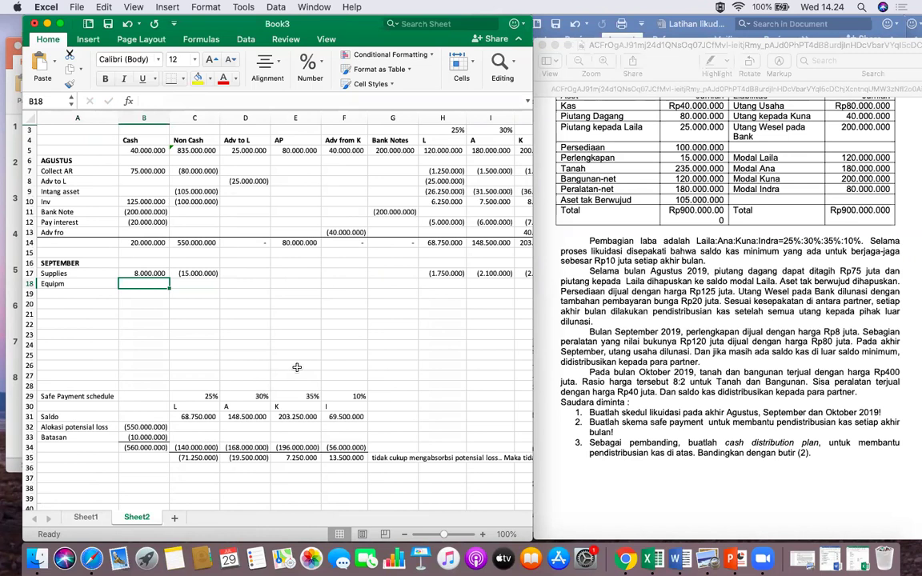
# Enter 80000000 as cash received in B18 and -120000000 as the non-cash reduction in C18 for the Equipm row.
pyautogui.write('80000000')
pyautogui.press('Tab')
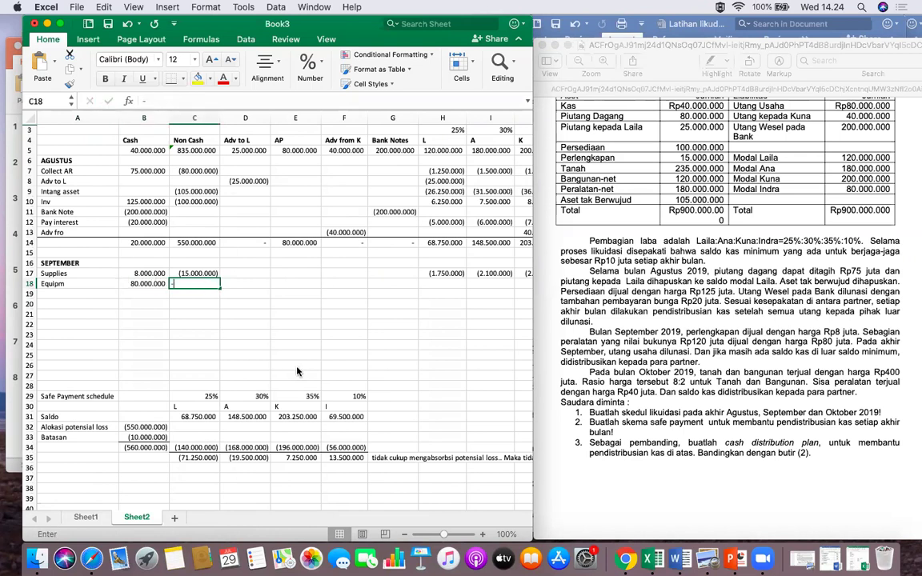
pyautogui.write('-12000000')
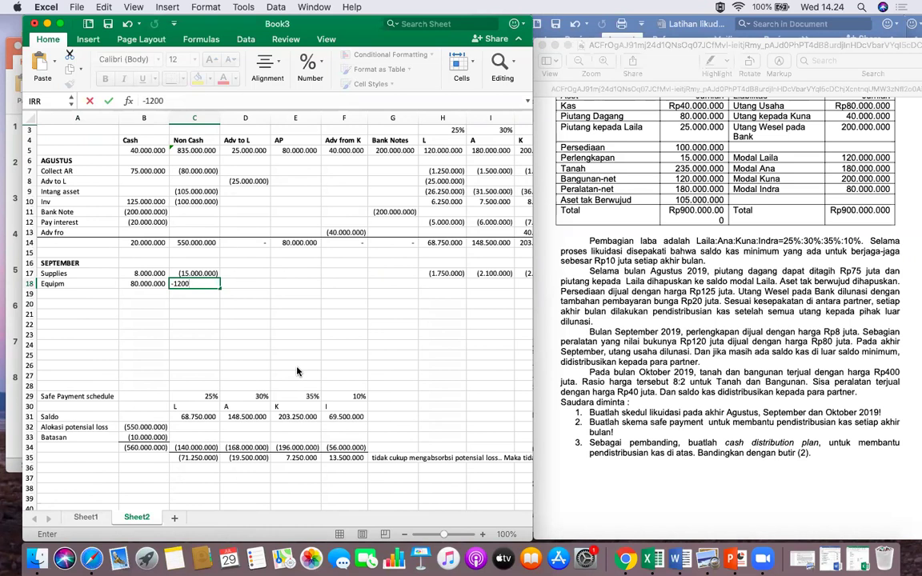
pyautogui.press('Tab')
# Calculate partner L's share of the equipment loss in H18 with =H3*-40000000 and fill it across to K18.
pyautogui.press('Tab')
pyautogui.press('Tab')
pyautogui.press('Tab')
pyautogui.press('Tab')
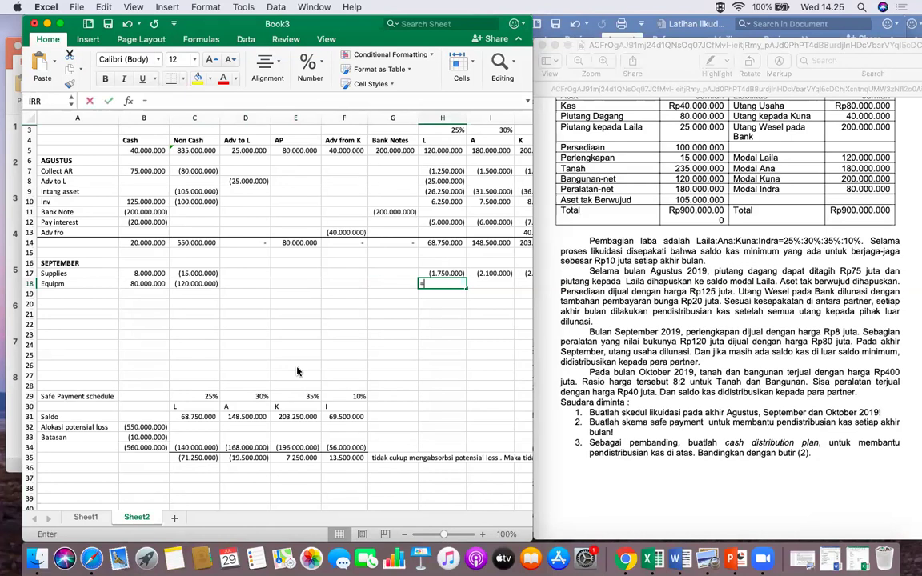
pyautogui.write('=')
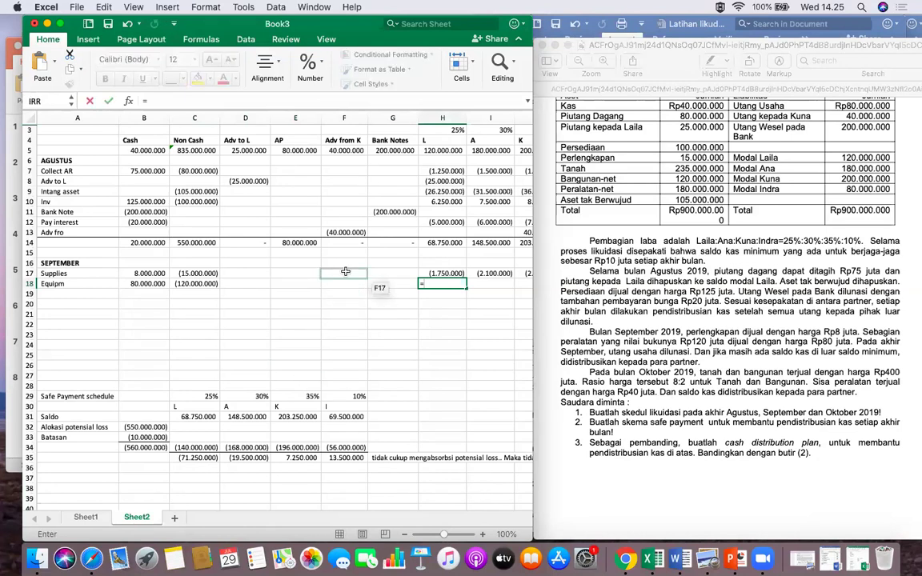
pyautogui.click(450, 130)
pyautogui.write('*-40000000')
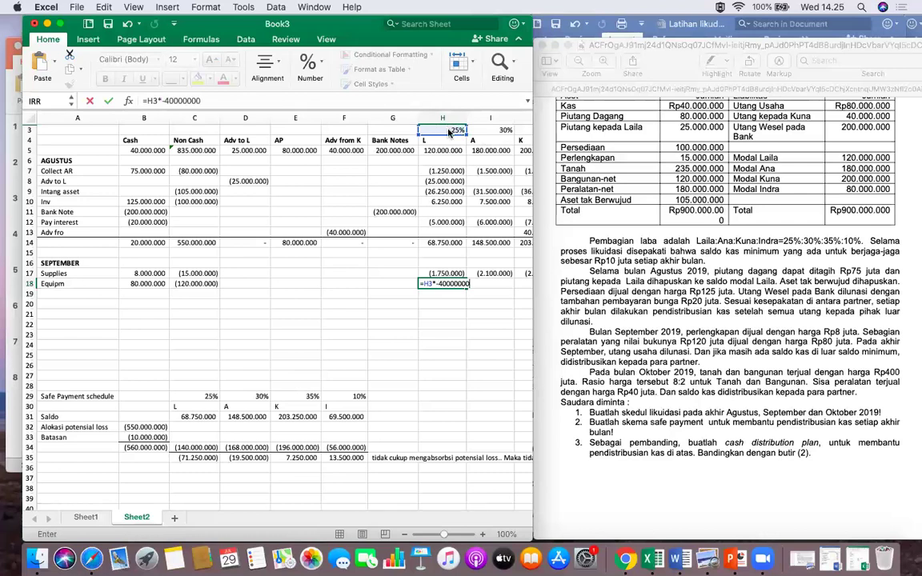
pyautogui.press('Return')
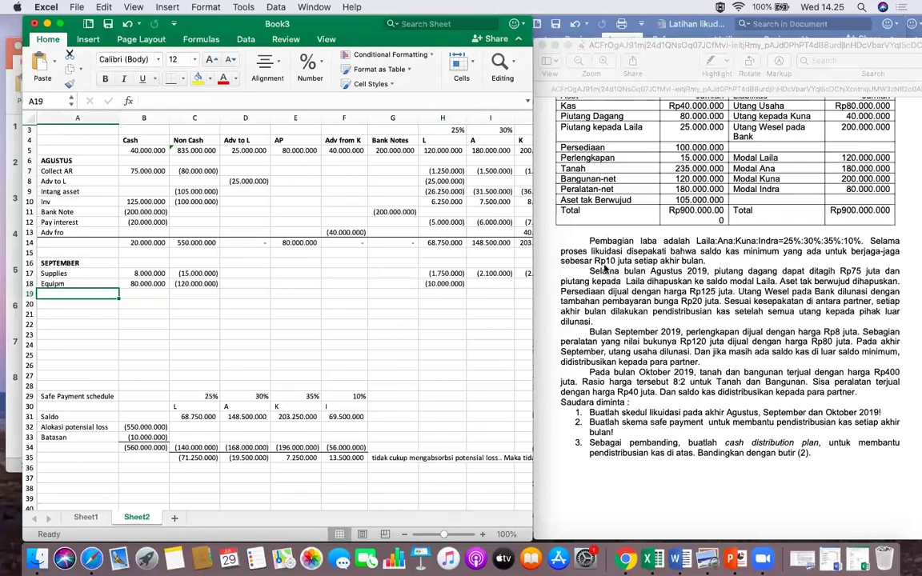
pyautogui.click(445, 283)
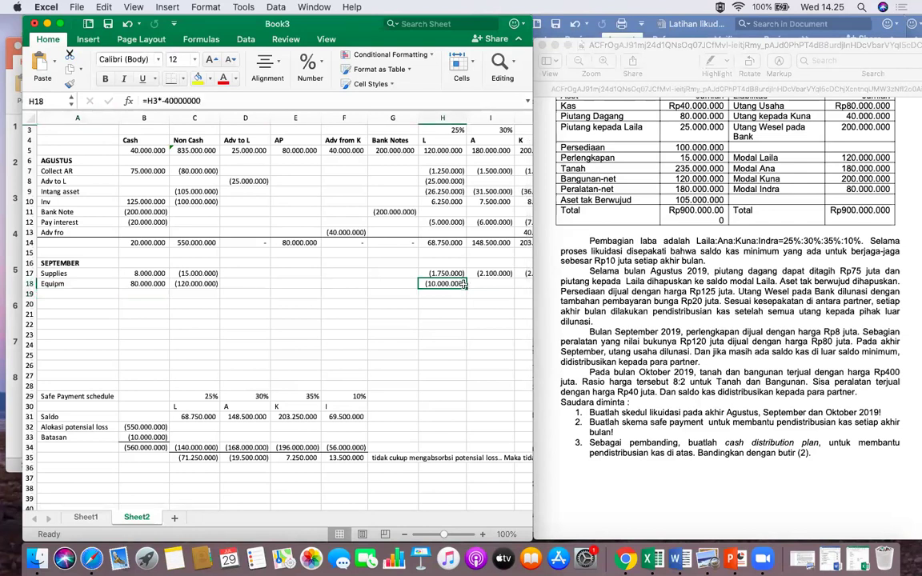
pyautogui.moveTo(467, 288); pyautogui.dragTo(488, 293)
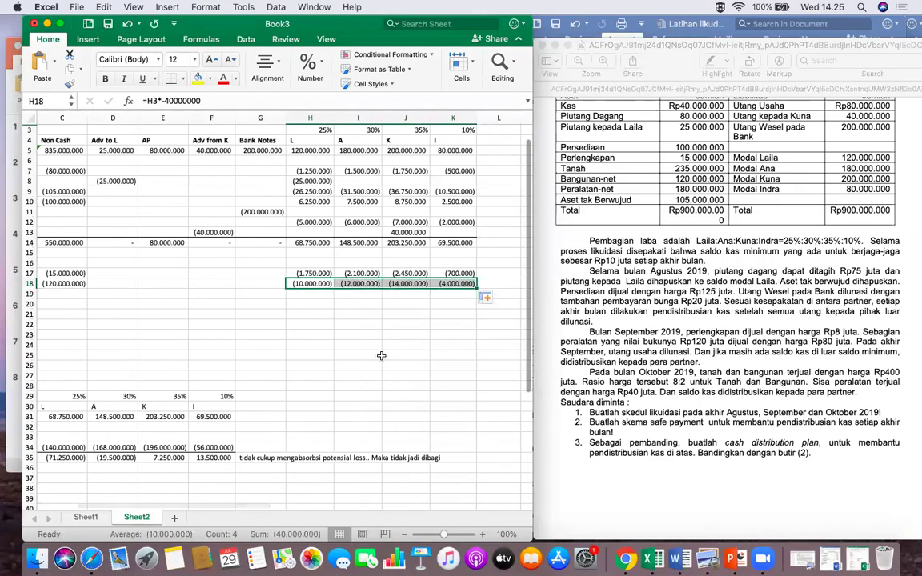
pyautogui.hscroll(-5, 496, 336)
# Label A19 as AP and enter the accounts payable payment in B19 with =-E5.
pyautogui.click(723, 349)
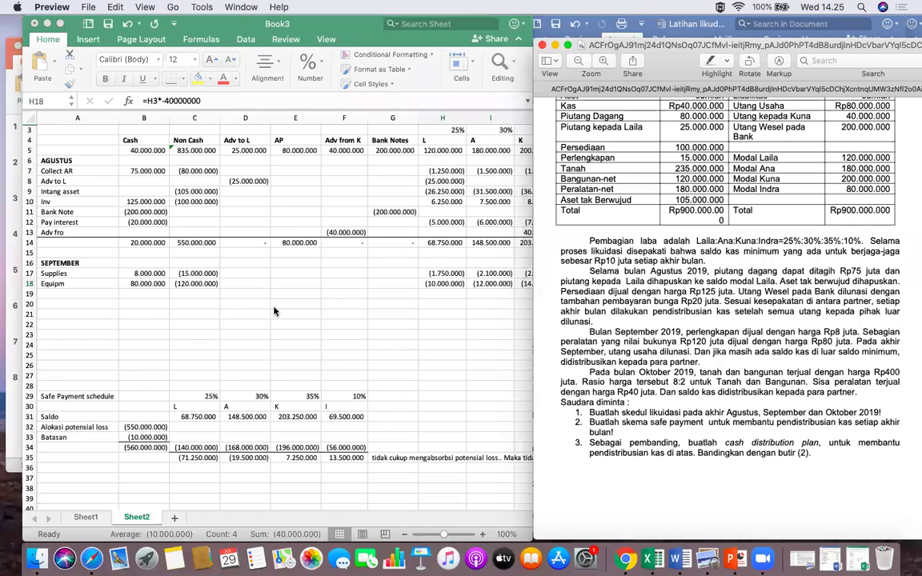
pyautogui.click(54, 295)
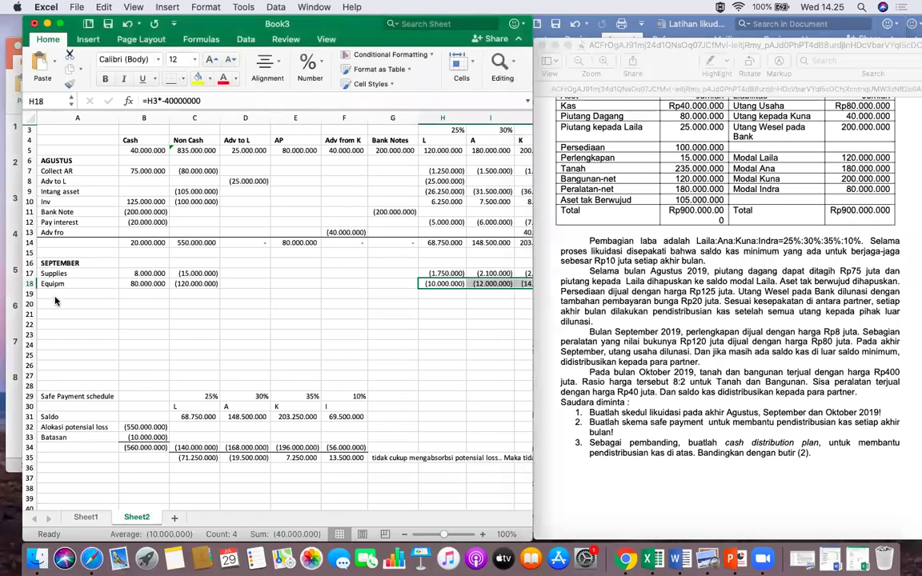
pyautogui.write('AP')
pyautogui.press('Tab')
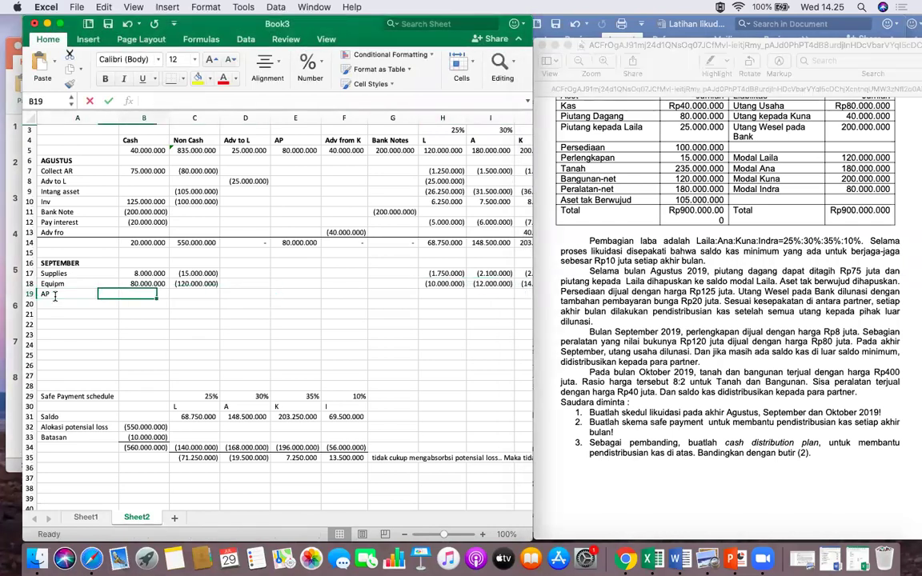
pyautogui.write('=')
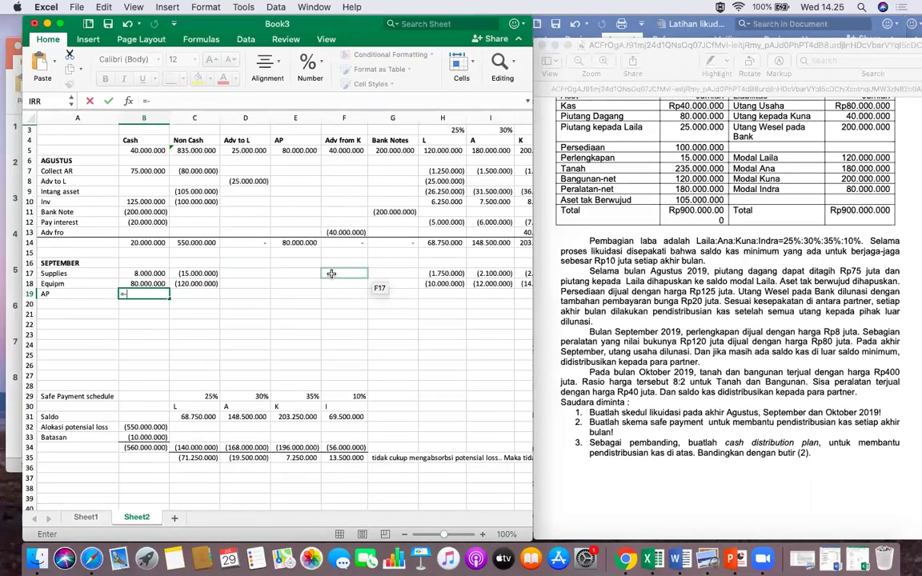
pyautogui.write('-')
pyautogui.click(298, 152)
pyautogui.press('Return')
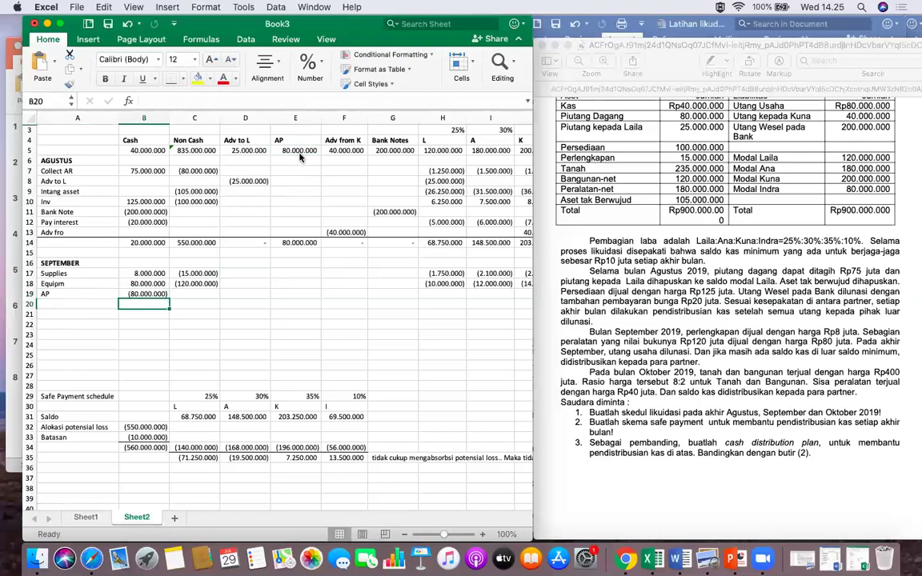
# Reduce the AP column by the paid balance in E19 with =-E5.
pyautogui.click(293, 293)
pyautogui.write('=-')
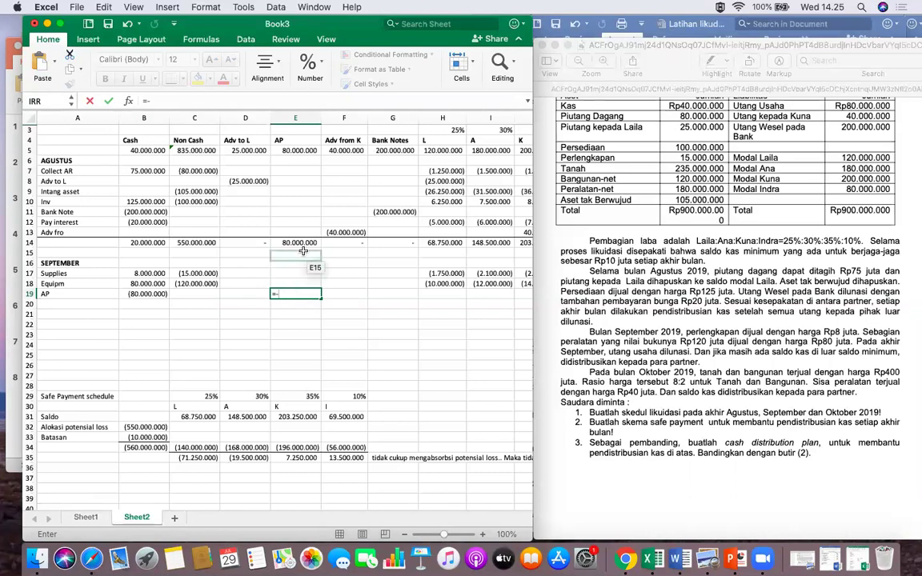
pyautogui.click(302, 152)
pyautogui.press('Return')
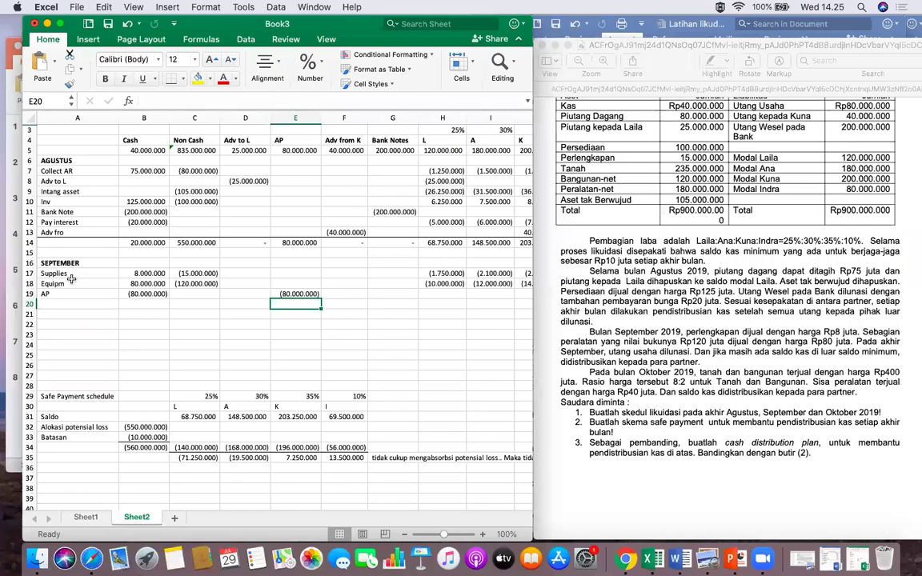
# Add a bottom border beneath the AP row across A19:K19 to close the September transactions.
pyautogui.click(66, 296)
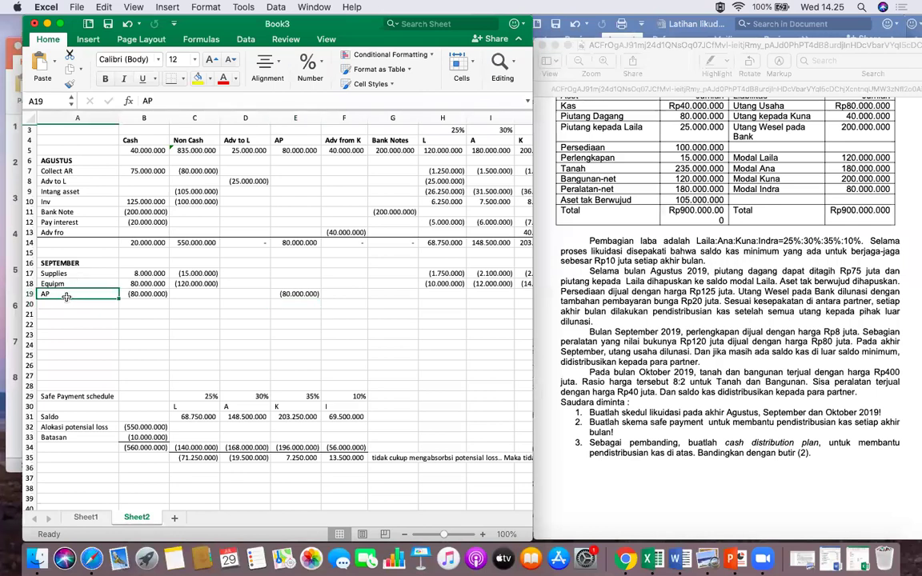
pyautogui.hotkey('shift', 'Right')
pyautogui.hotkey('shift', 'Right')
pyautogui.hotkey('shift', 'Right')
pyautogui.hotkey('shift', 'Right')
pyautogui.hotkey('shift', 'Right')
pyautogui.hotkey('shift', 'Right')
pyautogui.hotkey('shift', 'Right')
pyautogui.hotkey('shift', 'Right')
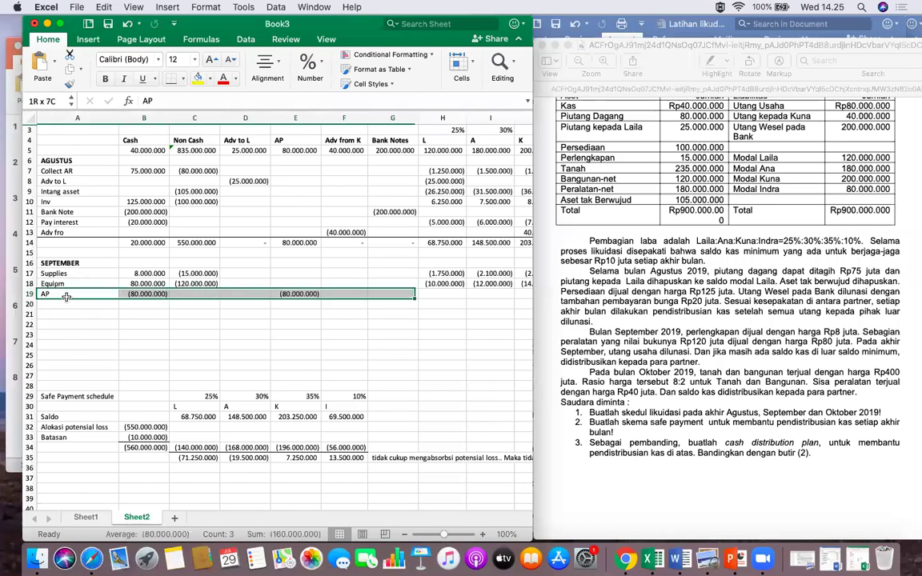
pyautogui.hotkey('shift', 'Right')
pyautogui.hotkey('shift', 'Right')
pyautogui.hotkey('shift', 'Right')
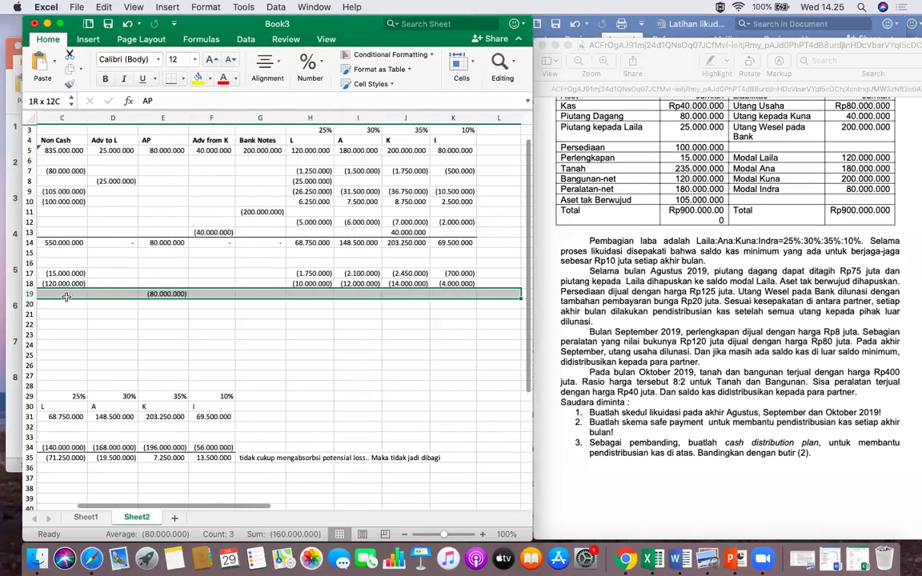
pyautogui.hotkey('shift', 'Left')
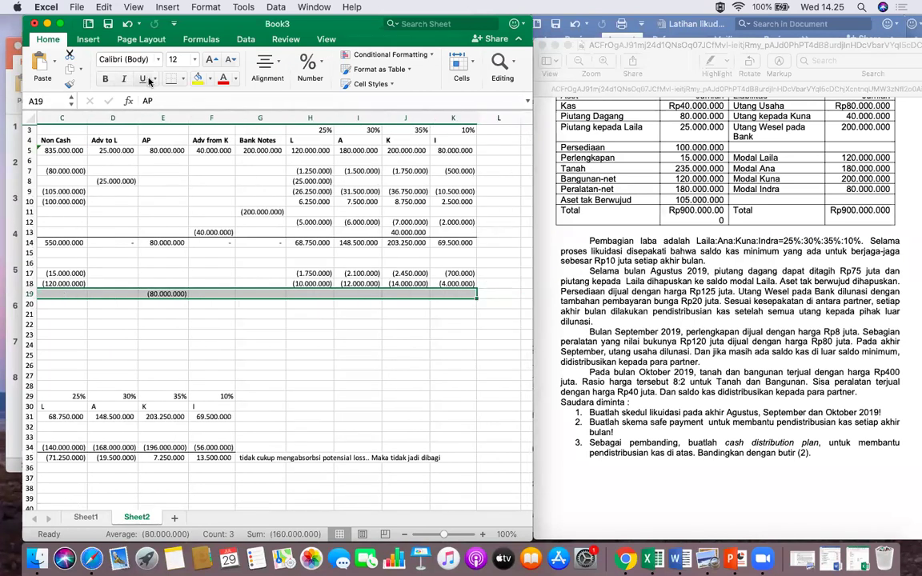
pyautogui.hscroll(-5, 195, 282)
# Calculate the September ending cash balance in B20 with =SUM(B14:B19).
pyautogui.click(141, 304)
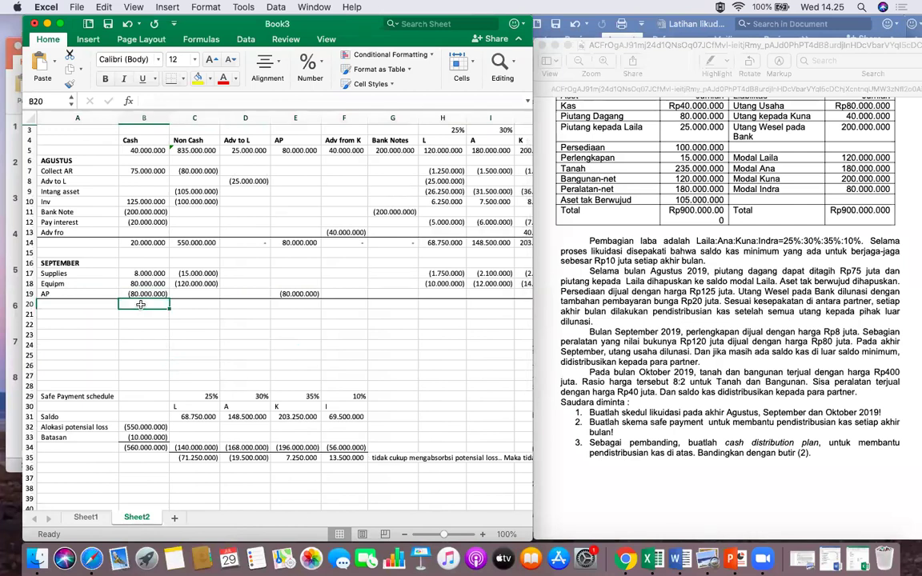
pyautogui.write('=sum(')
pyautogui.press('Up')
pyautogui.hotkey('shift', 'Up')
pyautogui.hotkey('shift', 'Up')
pyautogui.hotkey('shift', 'Up')
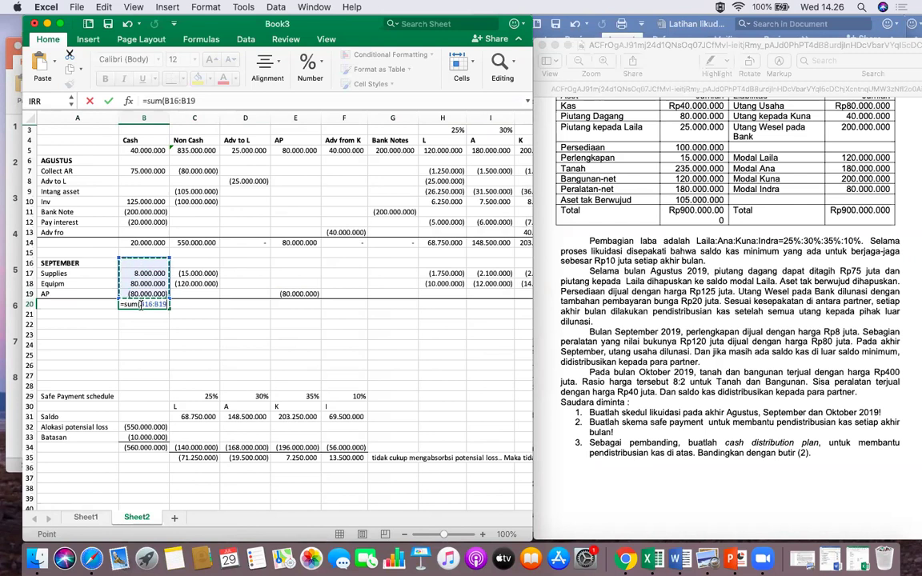
pyautogui.hotkey('shift', 'Up')
pyautogui.hotkey('shift', 'Up')
pyautogui.press('Return')
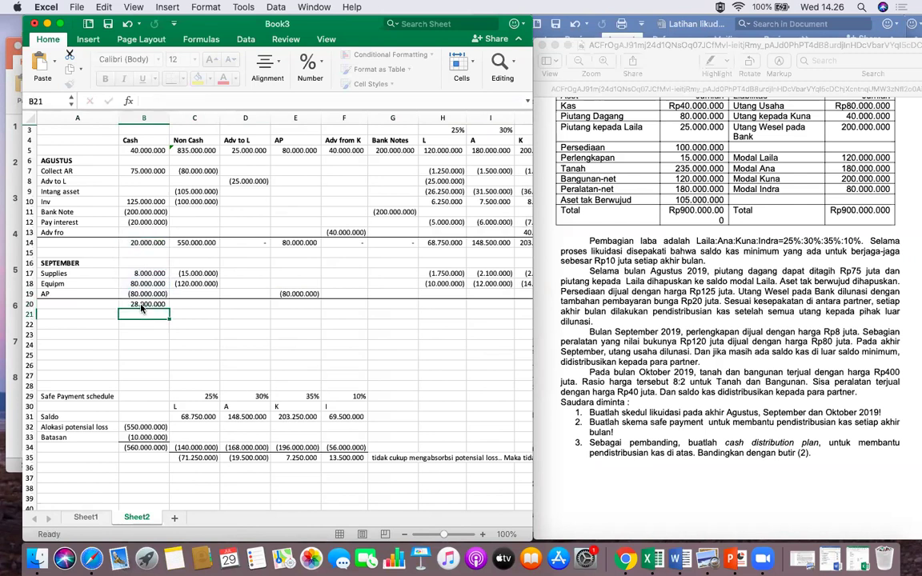
# Fill the balance formula from B20 across to K20 for the remaining accounts and partners.
pyautogui.click(141, 305)
pyautogui.moveTo(169, 309); pyautogui.dragTo(431, 307)
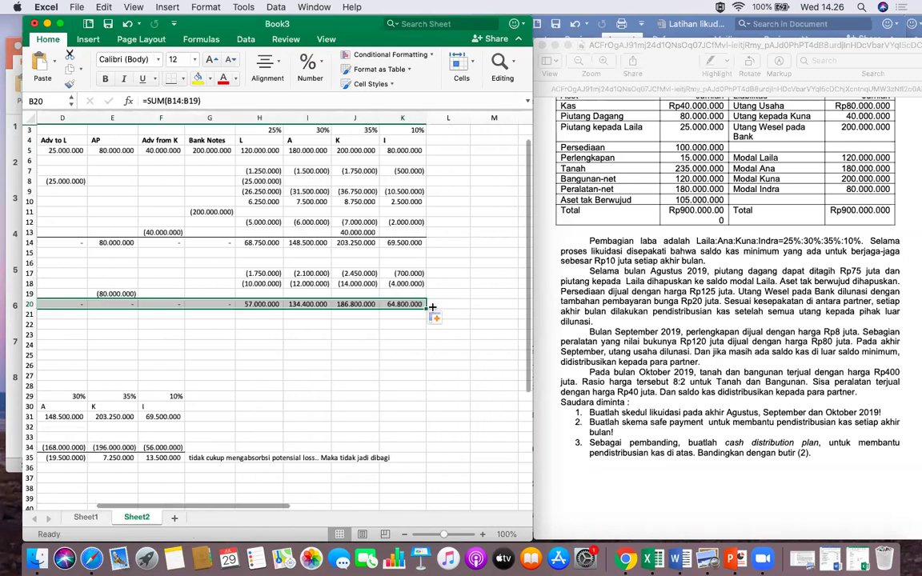
pyautogui.click(402, 354)
pyautogui.hscroll(-5, 321, 354)
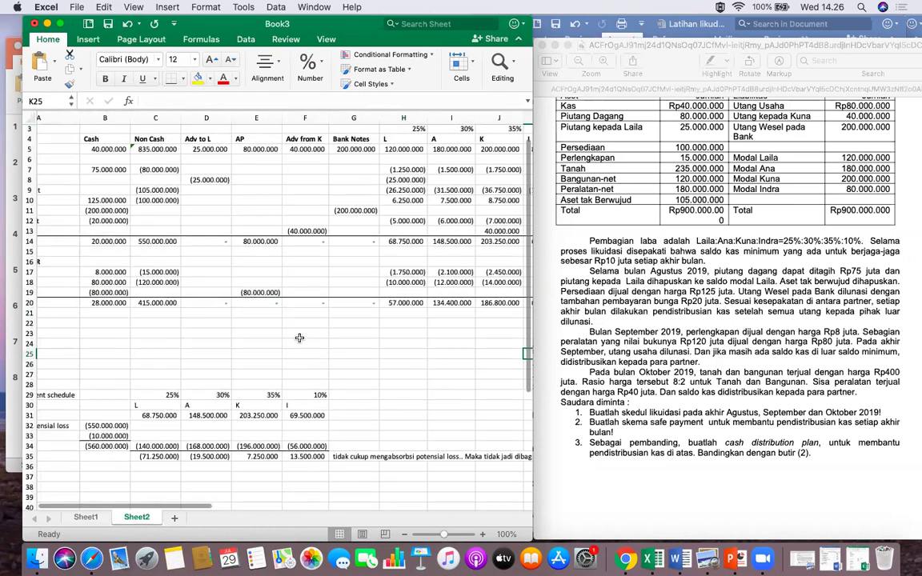
# Check the September asset total by adding cash and non-cash in E22 with =B20+C20.
pyautogui.click(261, 323)
pyautogui.write('=')
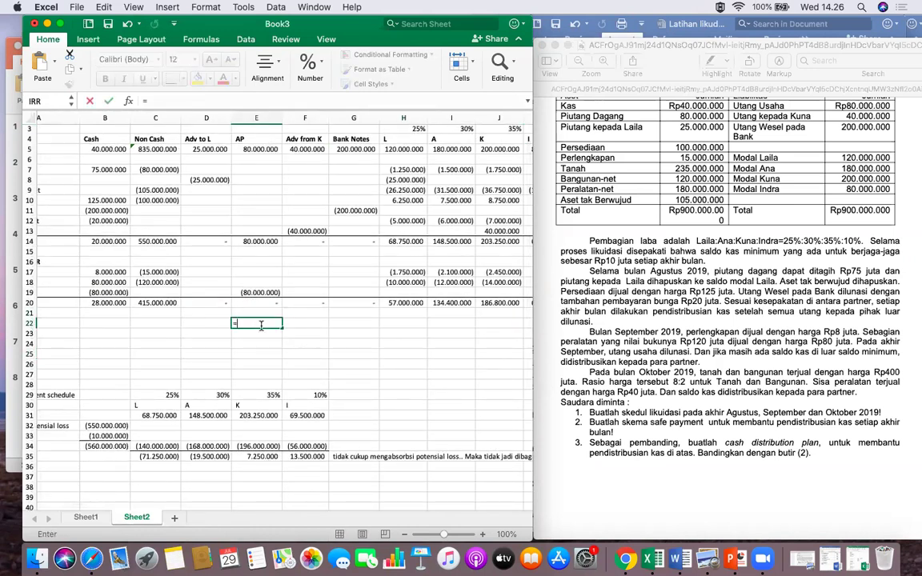
pyautogui.click(116, 303)
pyautogui.write('+')
pyautogui.click(134, 303)
pyautogui.press('Return')
# Total the partners' September balances in F22 with =SUM(H20:K20) for comparison, and clear the check cells E22:F22.
pyautogui.click(295, 324)
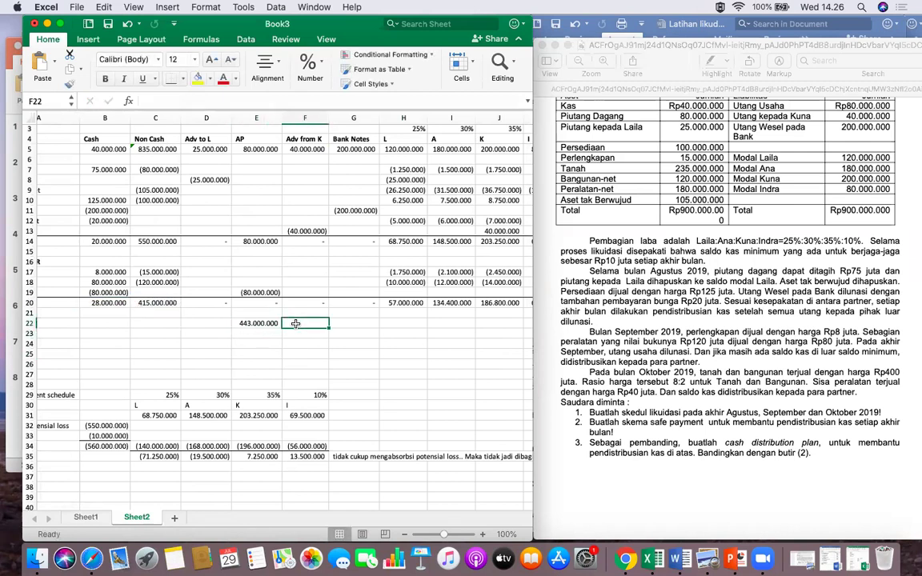
pyautogui.write('=')
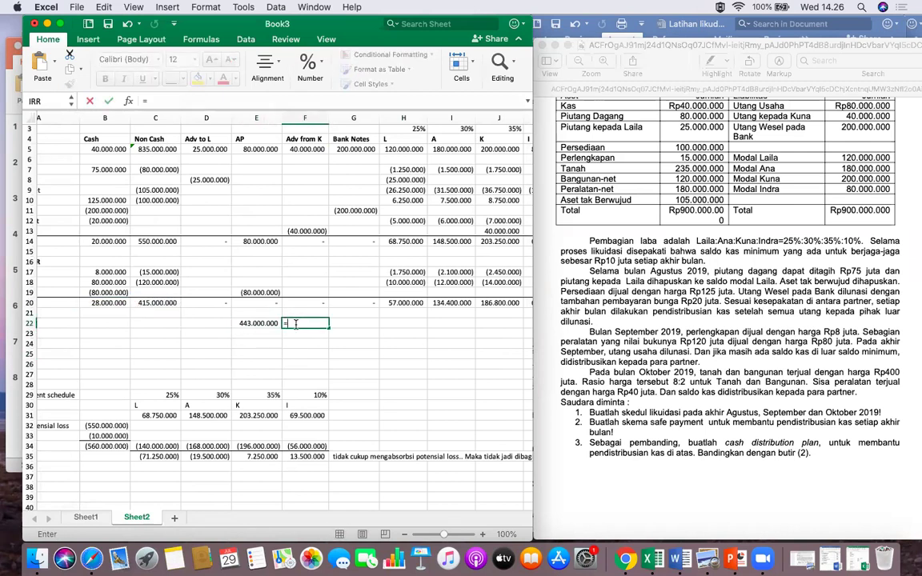
pyautogui.write('sum(')
pyautogui.moveTo(408, 303); pyautogui.dragTo(504, 303)
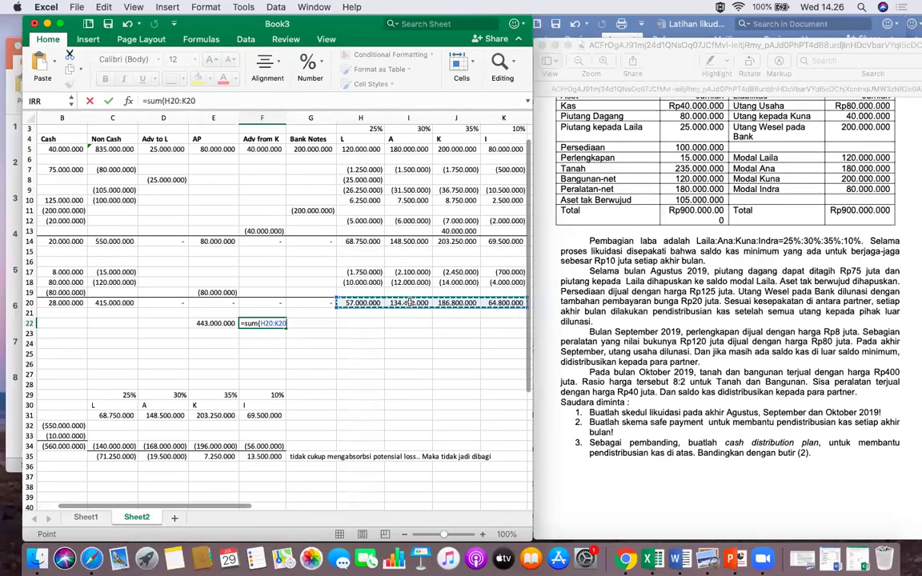
pyautogui.press('Return')
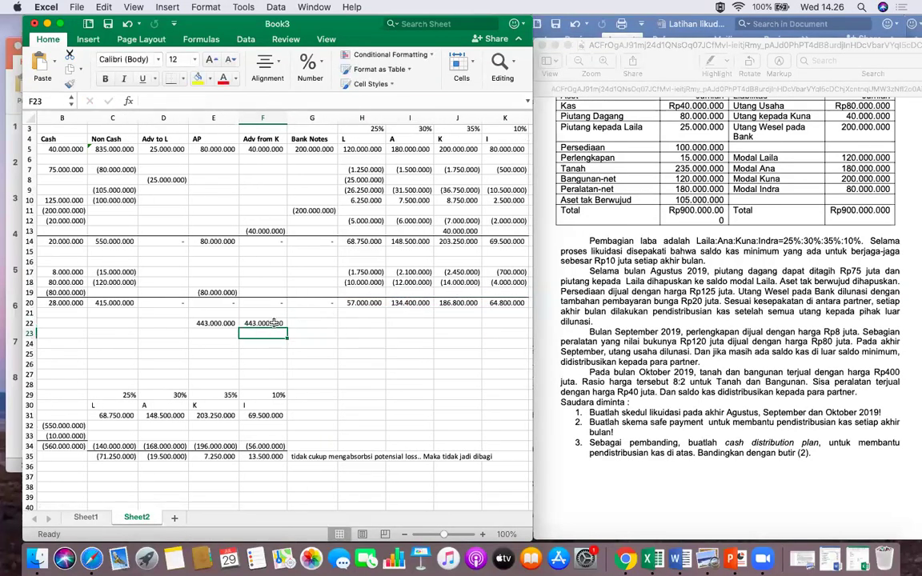
pyautogui.moveTo(261, 323); pyautogui.dragTo(198, 323)
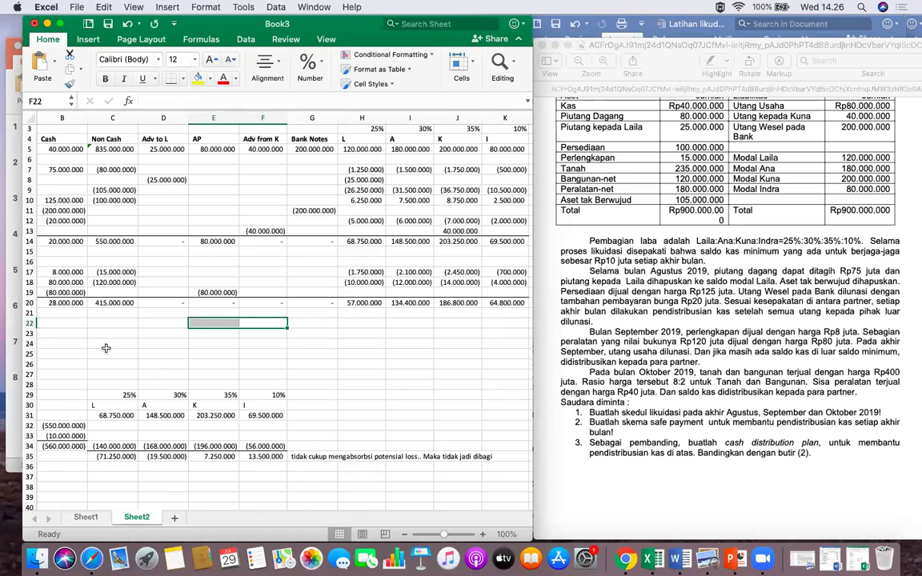
# Copy the four partners' September closing balances from H20:K20 into the Saldo row of the safe payment schedule, as values only.
pyautogui.hscroll(-1, 106, 347)
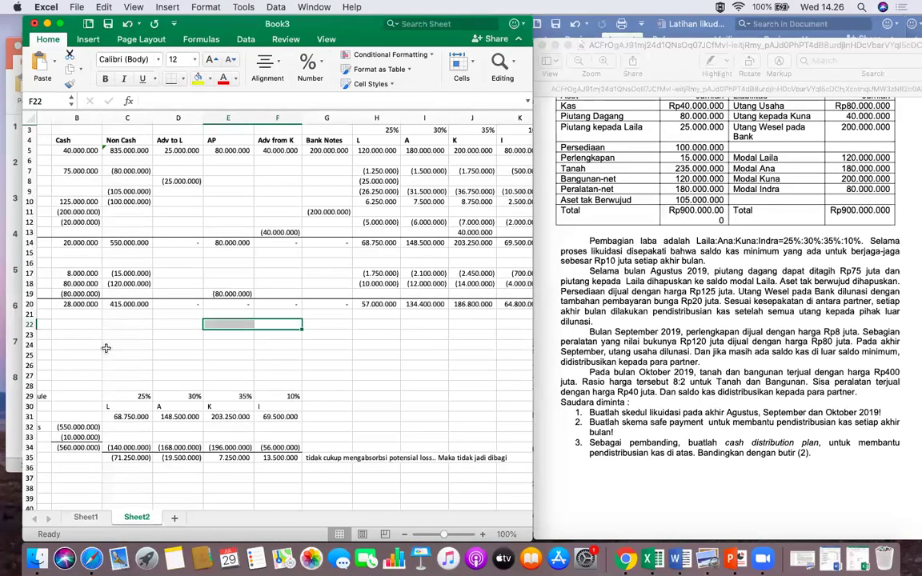
pyautogui.hscroll(-3, 118, 330)
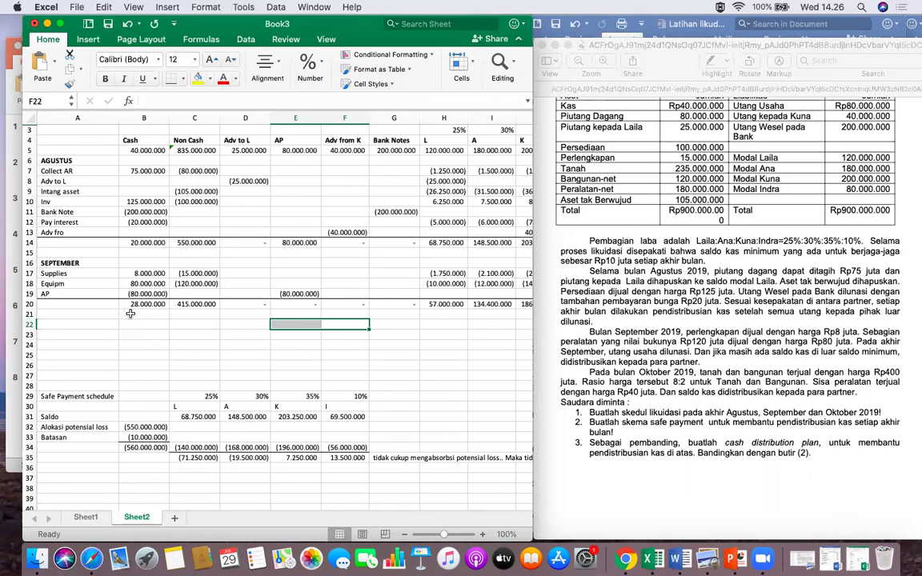
pyautogui.click(76, 314)
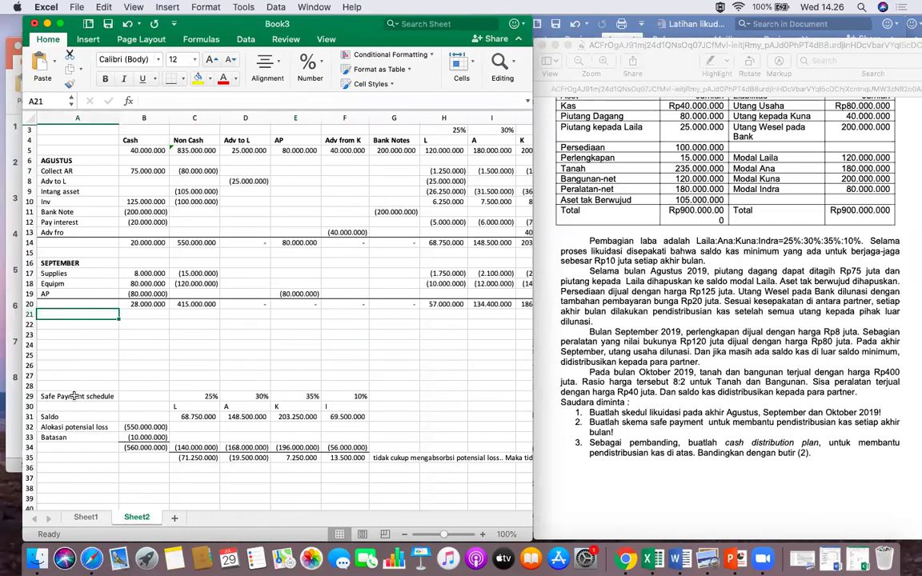
pyautogui.click(203, 415)
pyautogui.moveTo(454, 306)
pyautogui.mouseDown()
pyautogui.moveTo(492, 305)
pyautogui.moveTo(454, 308)
pyautogui.mouseUp()
pyautogui.press('cmd+c')
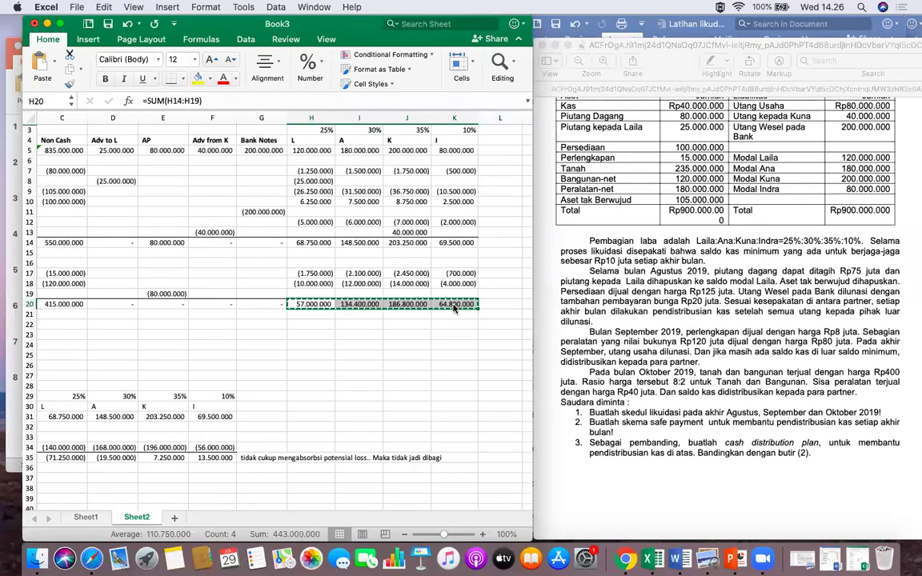
pyautogui.scroll(-2, 352, 323)
pyautogui.hscroll(-3, 352, 323)
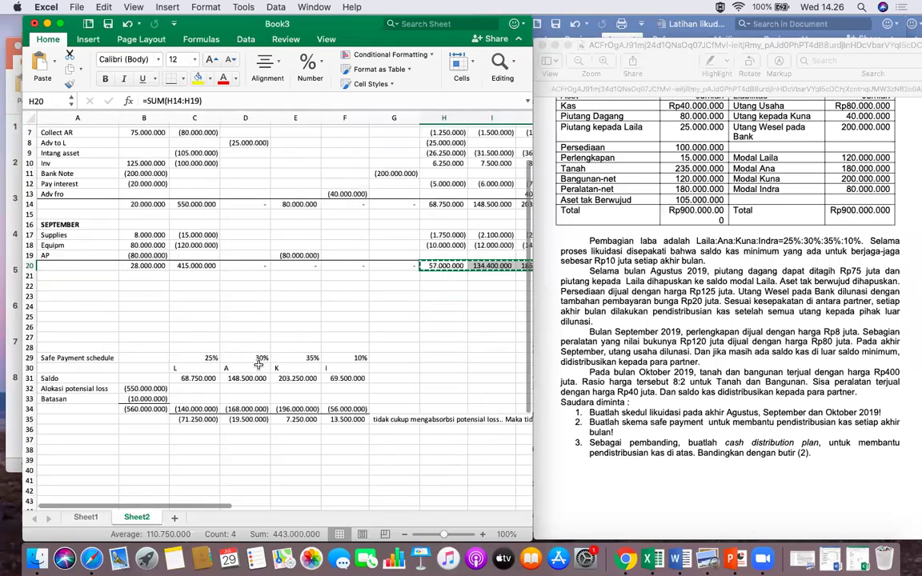
pyautogui.click(206, 376)
pyautogui.press('super+v')
pyautogui.click(380, 393)
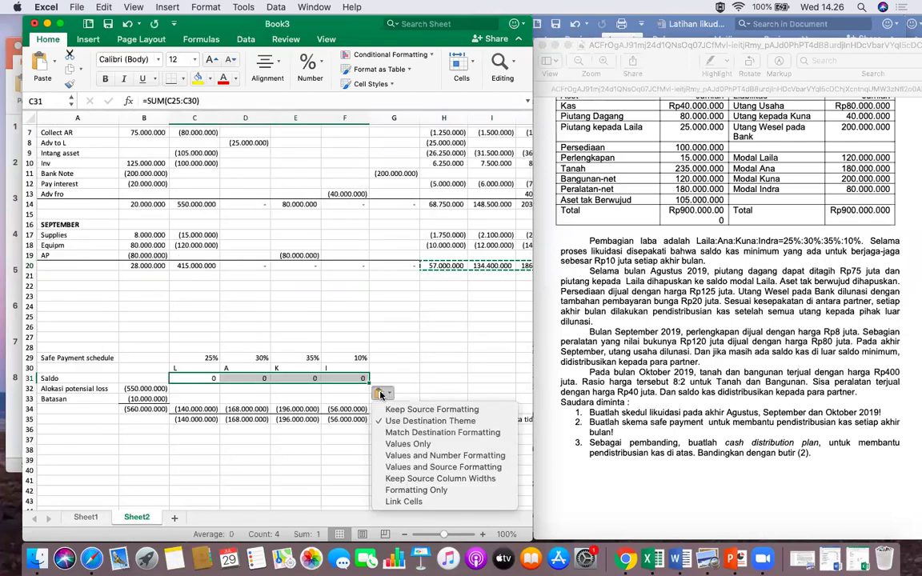
pyautogui.click(408, 443)
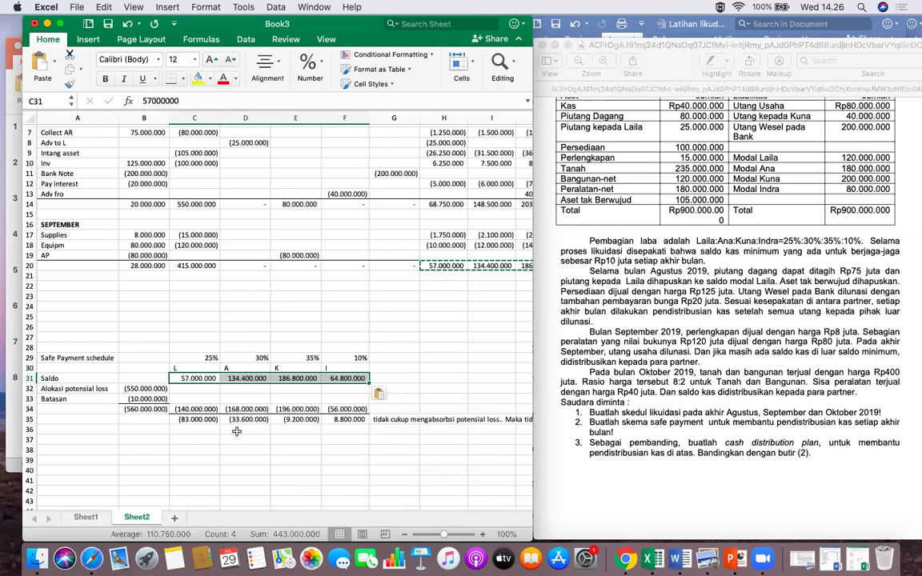
# Set the Alokasi potensial loss amount in B32 to =-C20, the negative of the September non-cash balance.
pyautogui.click(146, 388)
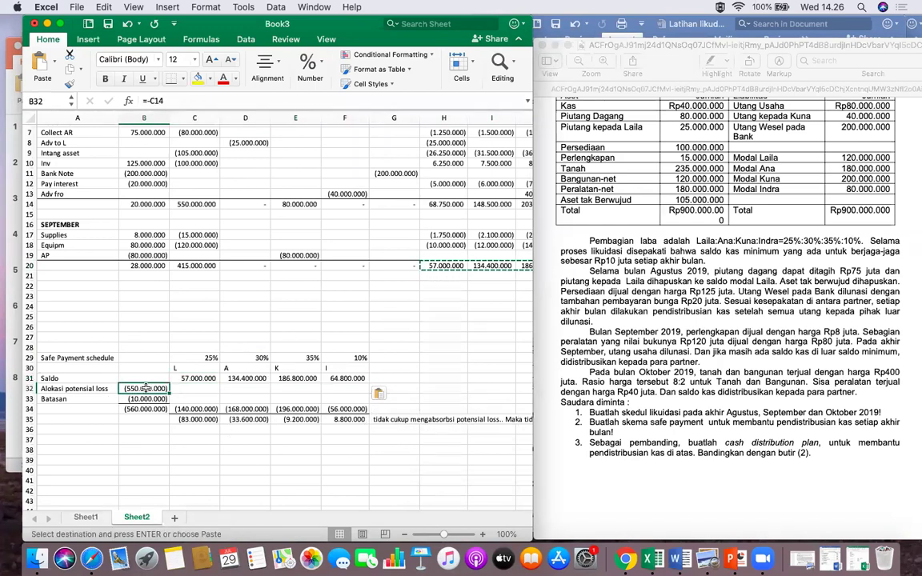
pyautogui.write('=-')
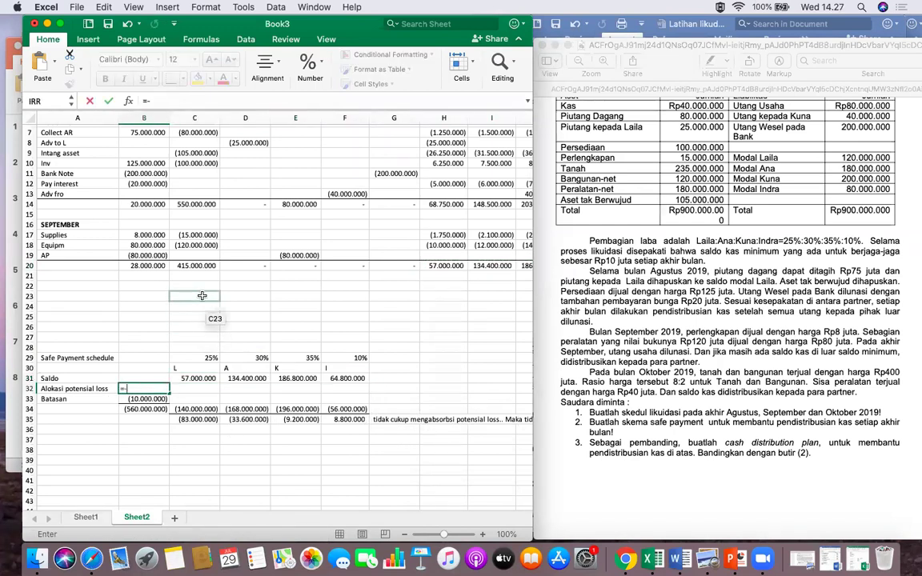
pyautogui.click(204, 265)
pyautogui.press('Return')
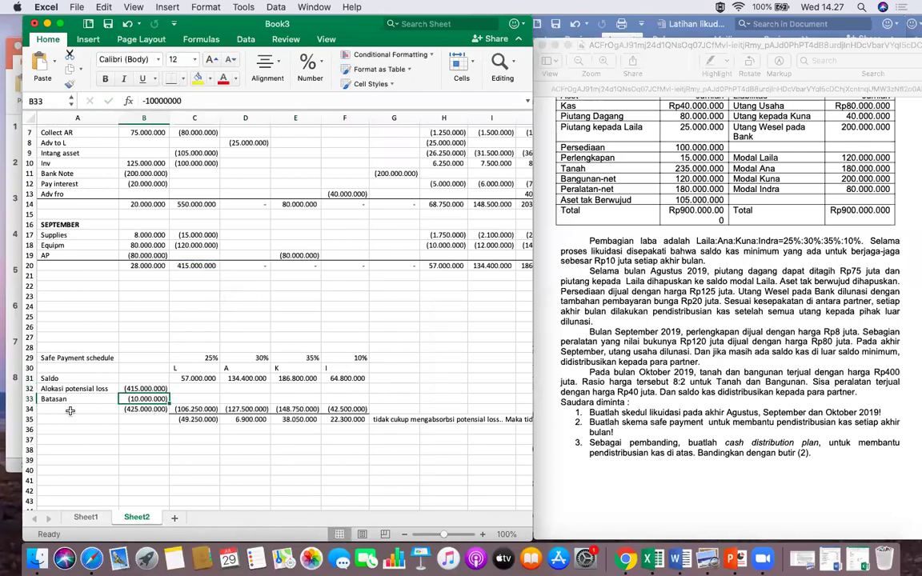
# Examine the formulas for partner L's potential loss share in C34 and remaining balance in C35.
pyautogui.click(196, 409)
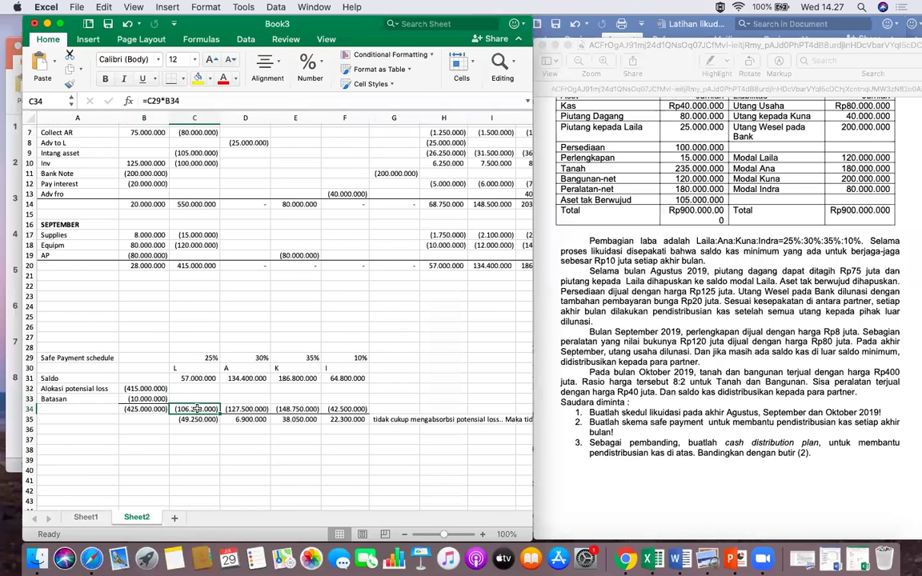
pyautogui.click(178, 102)
pyautogui.press('Return')
pyautogui.click(178, 101)
pyautogui.press('Escape')
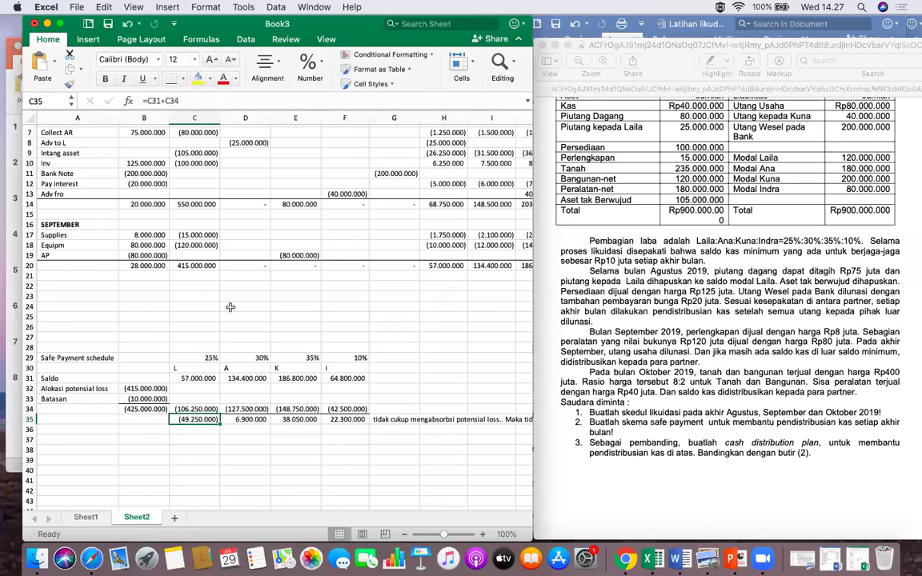
# Add the row label "alokasi deficit" in A36, below the remaining balances of the safe payment schedule.
pyautogui.scroll(-1, 291, 435)
pyautogui.scroll(-2, 291, 435)
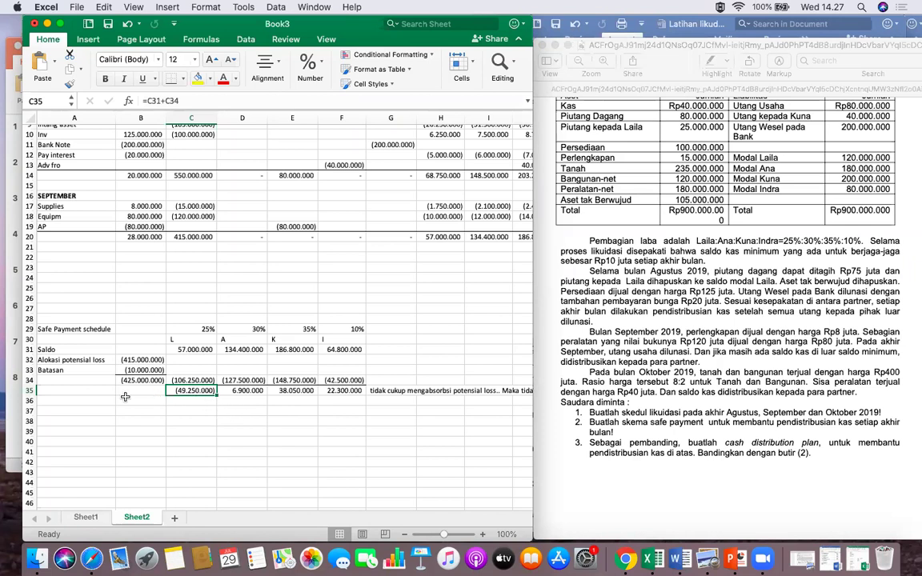
pyautogui.click(90, 400)
pyautogui.write('al')
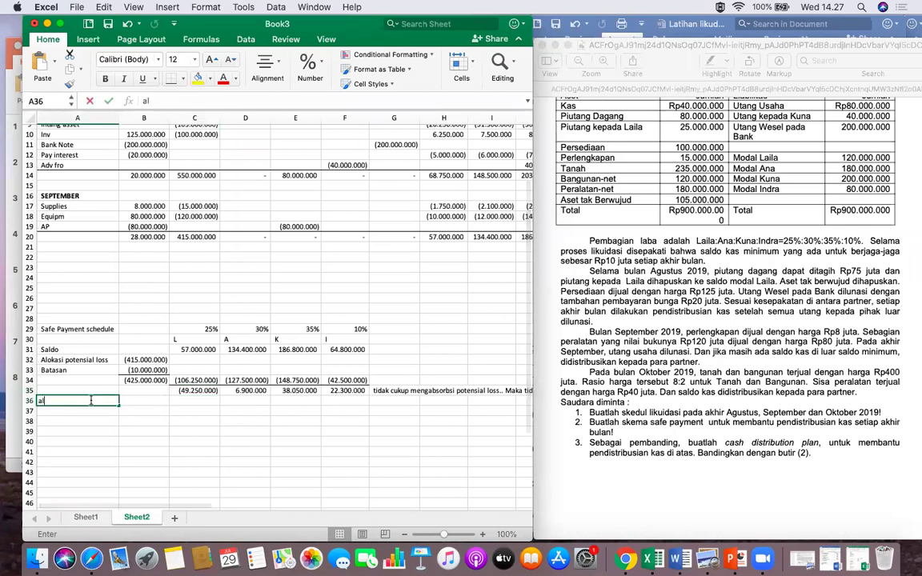
pyautogui.write('okasi defi')
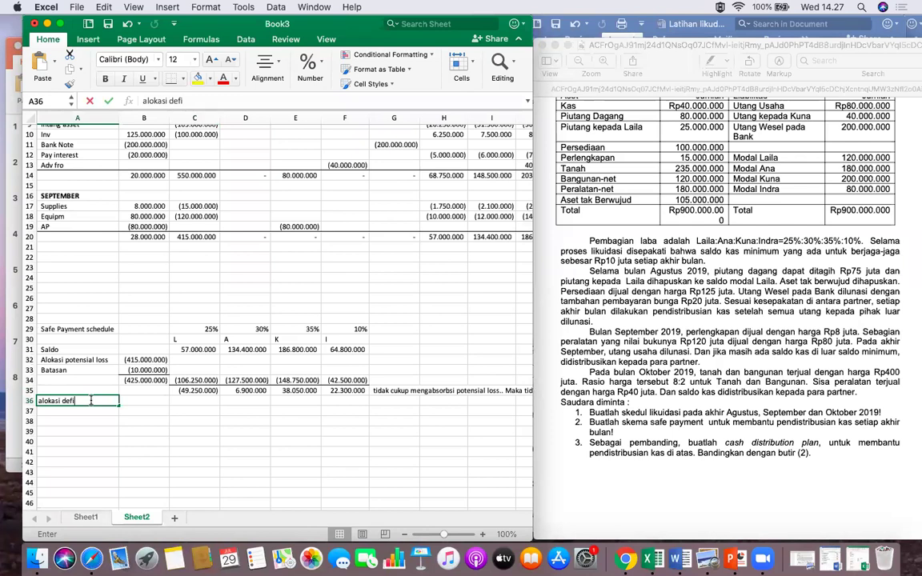
pyautogui.write('c')
pyautogui.press('Tab')
# Offset partner L's deficit in C36 with the formula =-C35.
pyautogui.press('Tab')
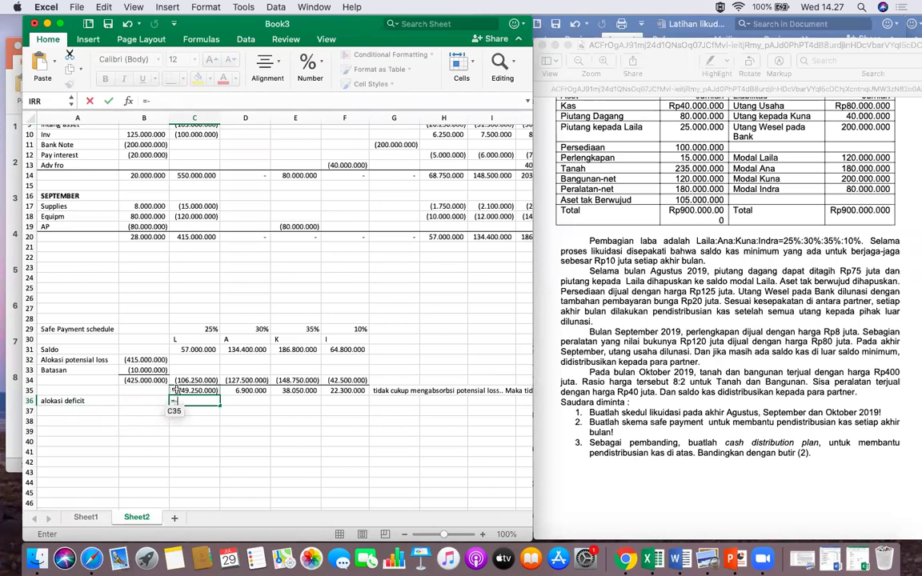
pyautogui.click(174, 390)
pyautogui.press('Return')
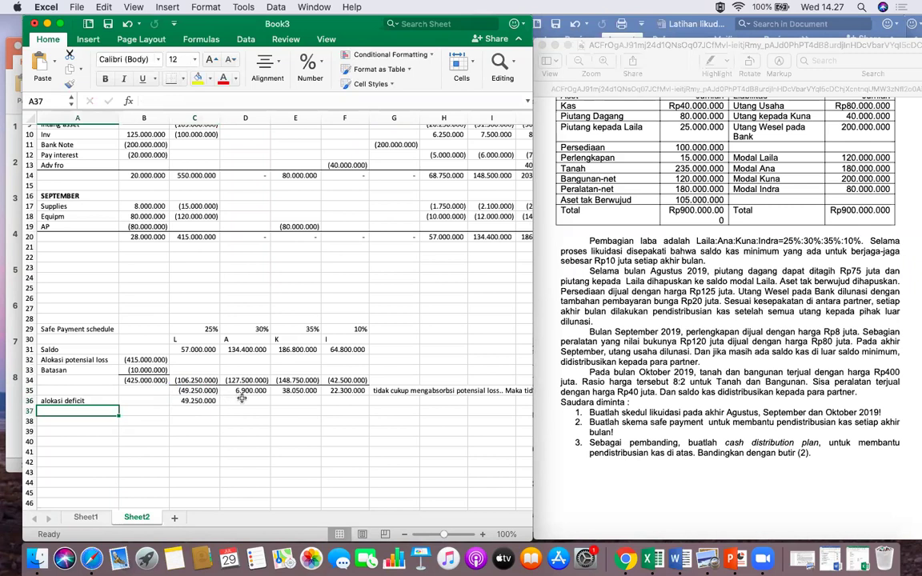
# Allocate L's deficit to partner A in D36 with the formula =C35*D29.
pyautogui.click(248, 400)
pyautogui.write('=')
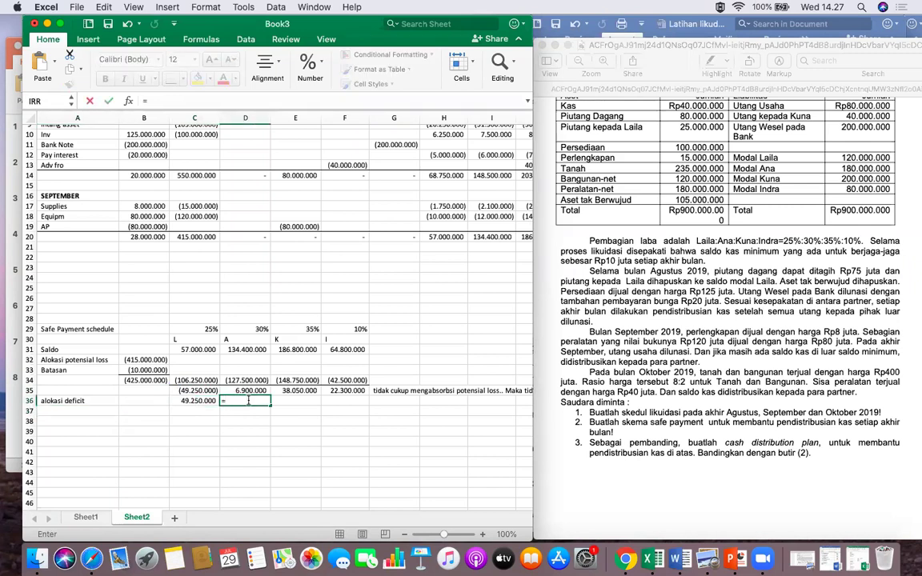
pyautogui.click(208, 390)
pyautogui.write('*')
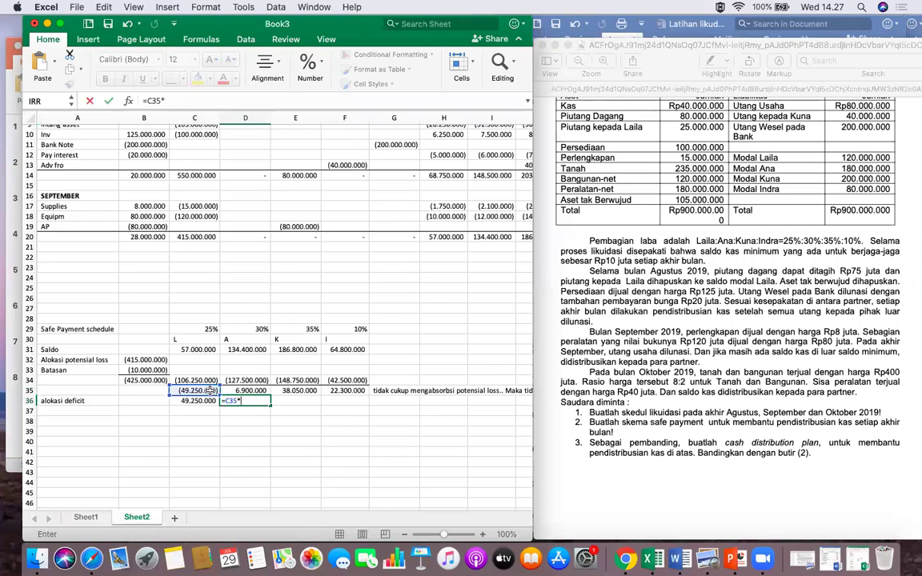
pyautogui.click(262, 328)
pyautogui.press('Return')
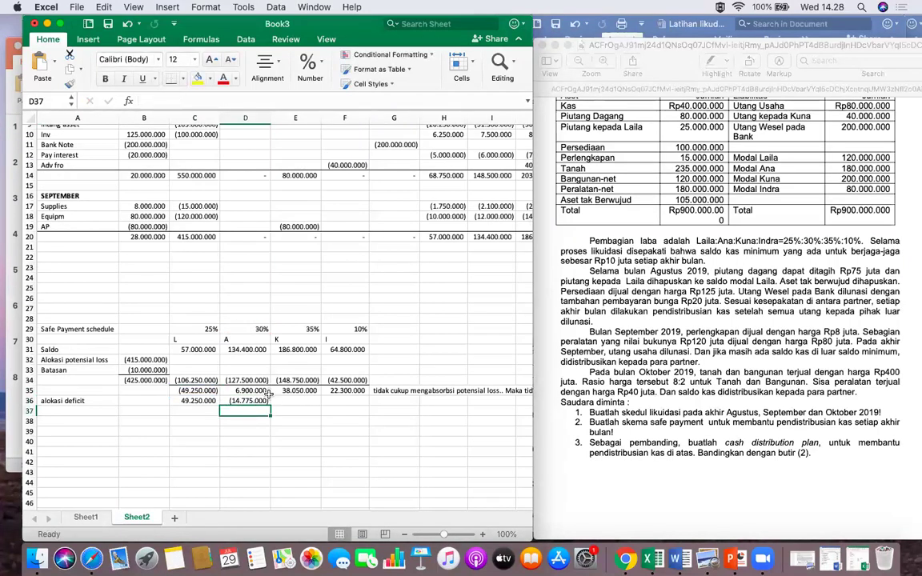
pyautogui.click(294, 400)
pyautogui.write('=')
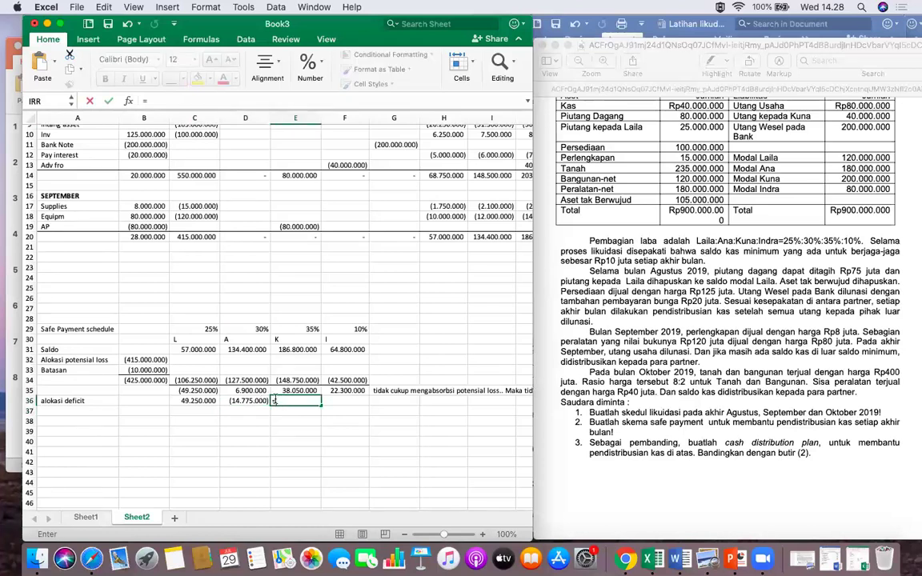
pyautogui.click(207, 391)
pyautogui.write('*')
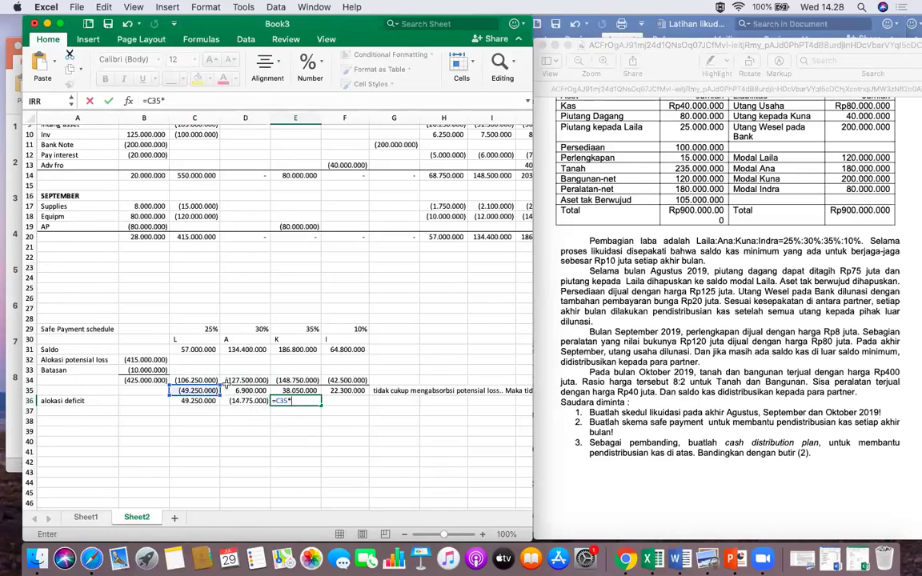
pyautogui.press('BackSpace')
pyautogui.press('BackSpace')
pyautogui.click(244, 400)
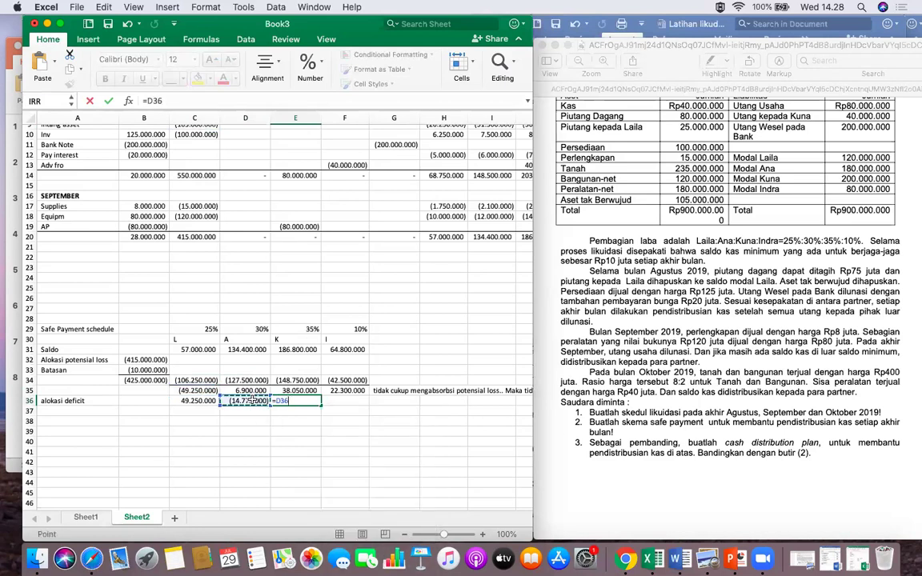
pyautogui.press('BackSpace')
pyautogui.press('BackSpace')
pyautogui.press('BackSpace')
pyautogui.press('BackSpace')
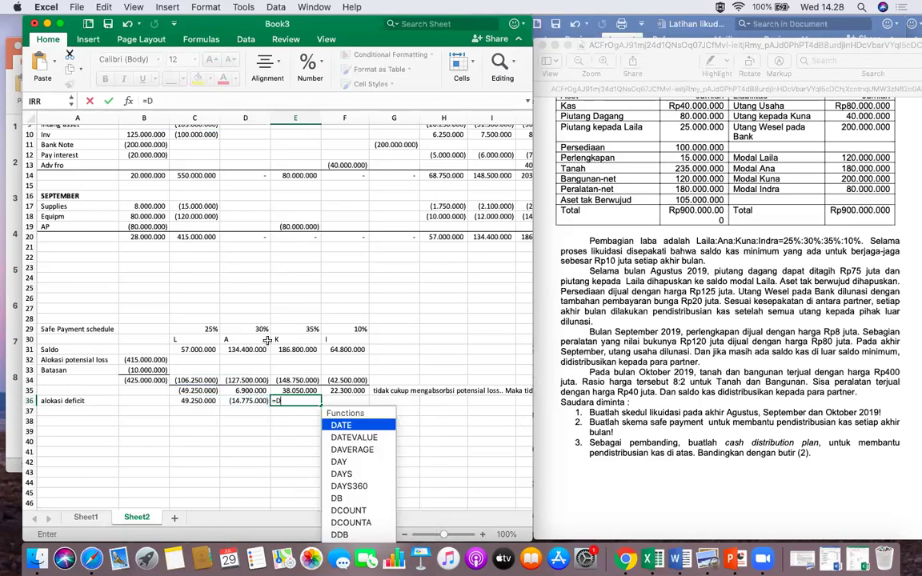
# Clear partner A's deficit allocation from D36.
pyautogui.press('Left')
pyautogui.press('Delete')
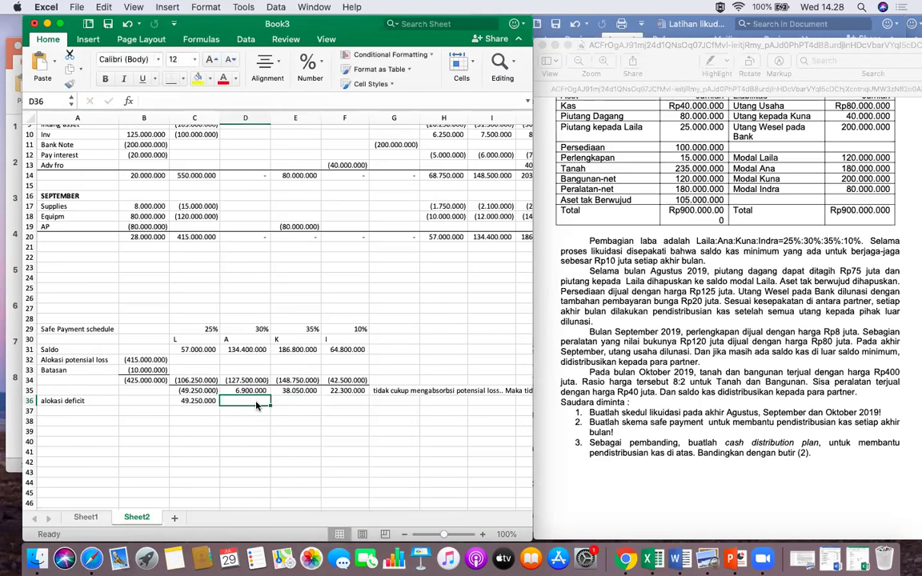
# Sum the profit ratios of partners A, K and I in E28 with =D29+E29+F29.
pyautogui.click(294, 316)
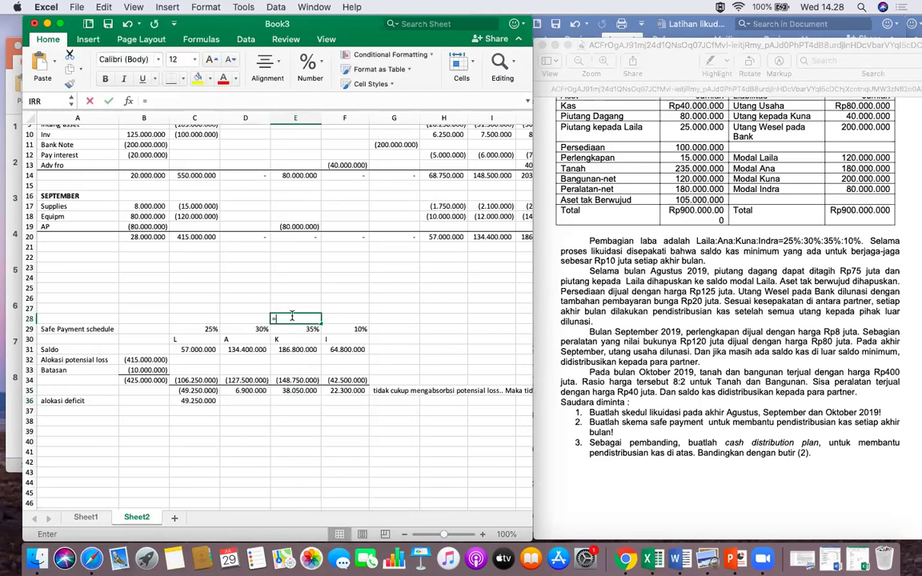
pyautogui.write('=')
pyautogui.click(263, 327)
pyautogui.write('+')
pyautogui.click(312, 329)
pyautogui.write('+')
pyautogui.click(349, 329)
pyautogui.press('Return')
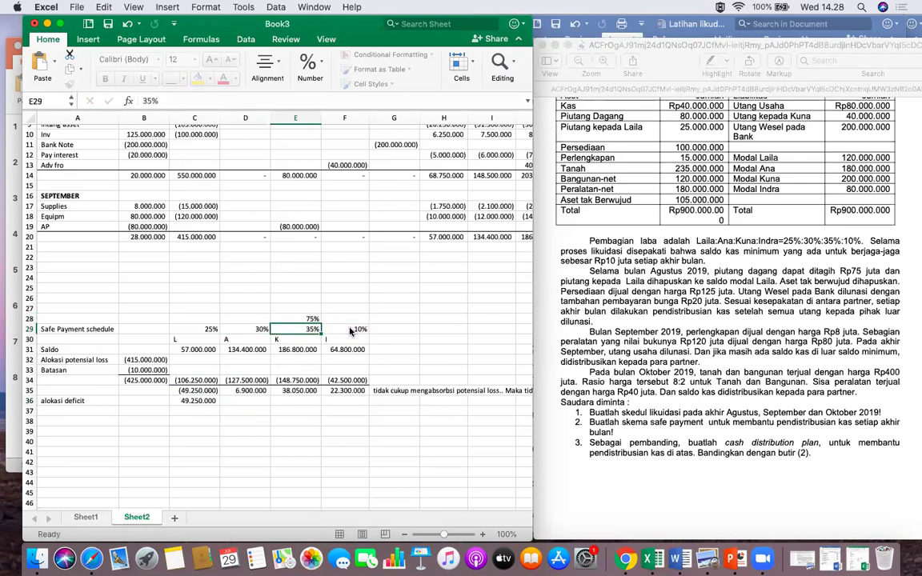
# Allocate L's deficit to partner A in D36 with the formula =C35*D29/E28.
pyautogui.click(243, 399)
pyautogui.write('=')
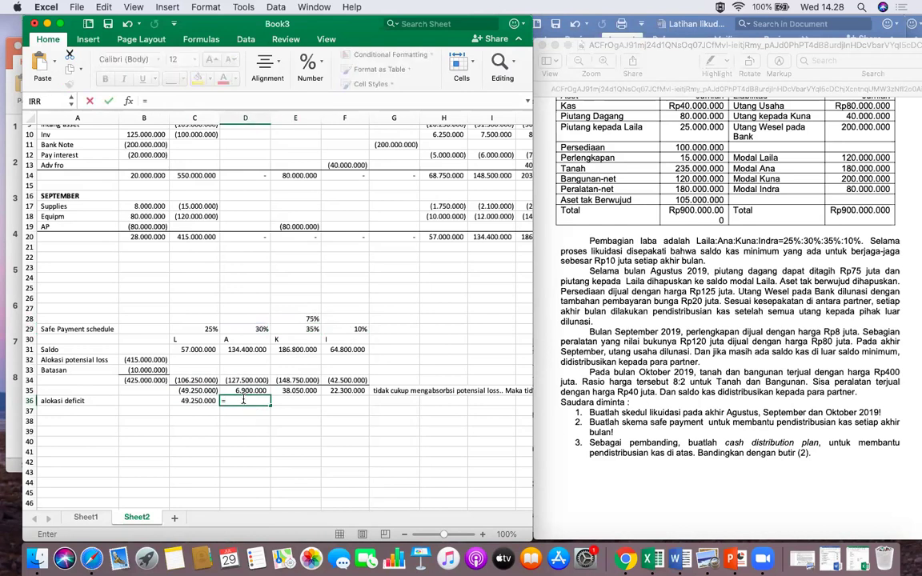
pyautogui.click(206, 390)
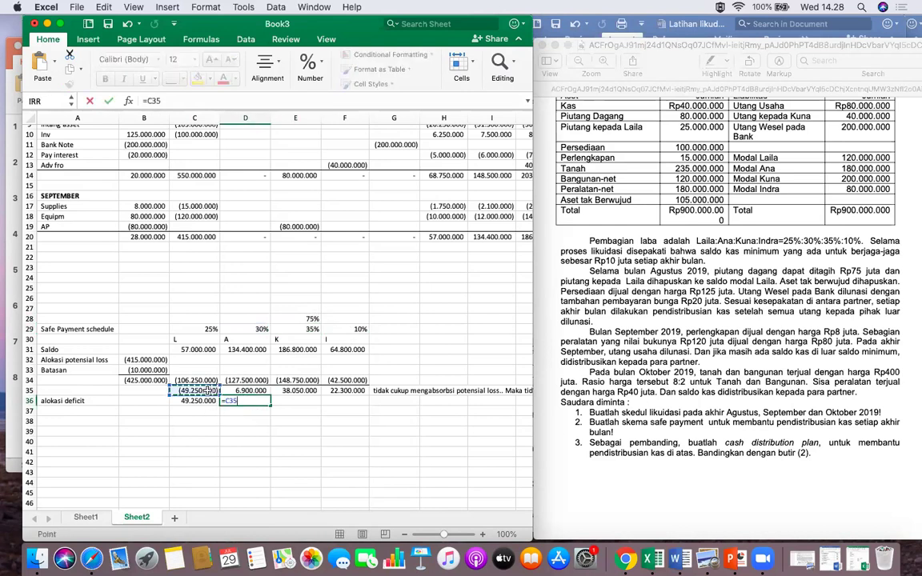
pyautogui.write('*')
pyautogui.click(260, 329)
pyautogui.write('/')
pyautogui.click(290, 319)
# Allocate L's deficit to partner K in E36 with the formula =C35*E29/E28.
pyautogui.click(300, 401)
pyautogui.write('=')
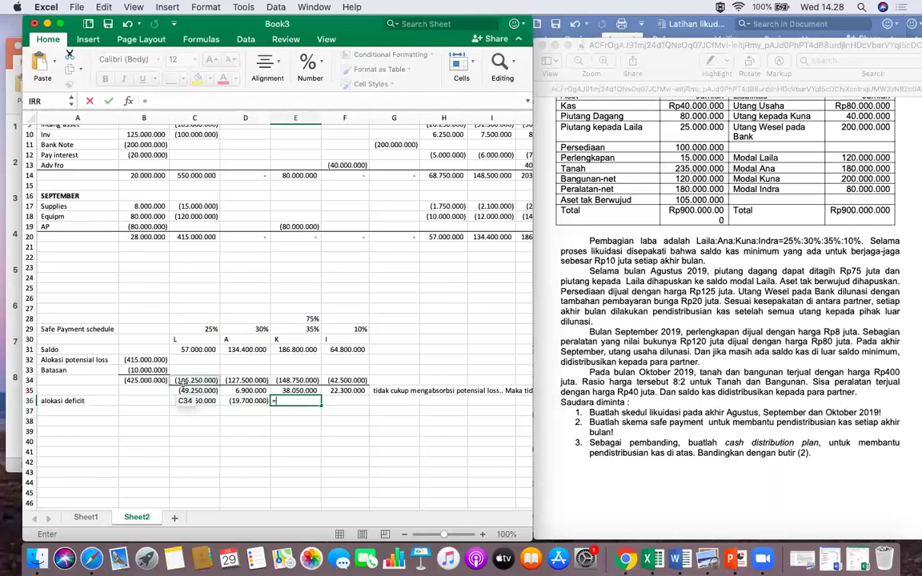
pyautogui.click(192, 390)
pyautogui.write('*')
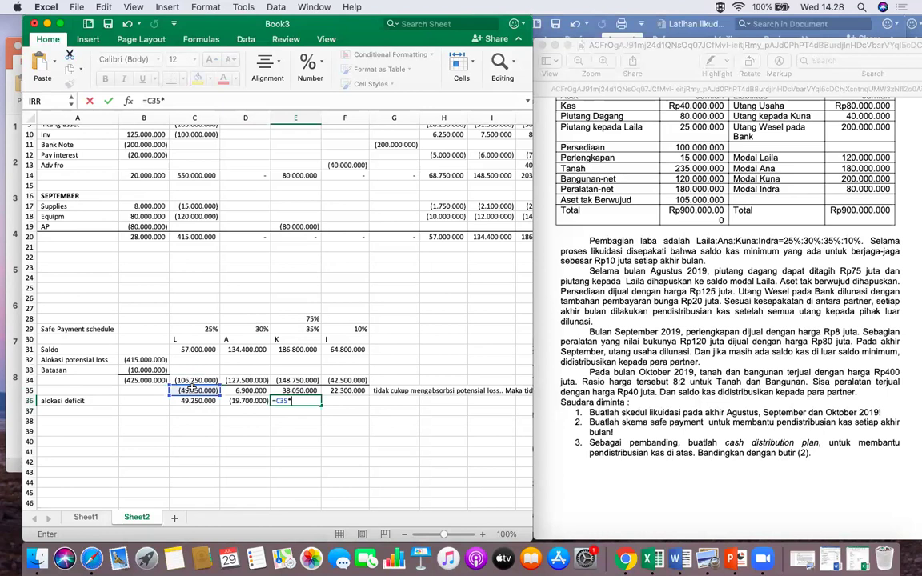
pyautogui.click(300, 329)
pyautogui.write('/')
pyautogui.click(312, 319)
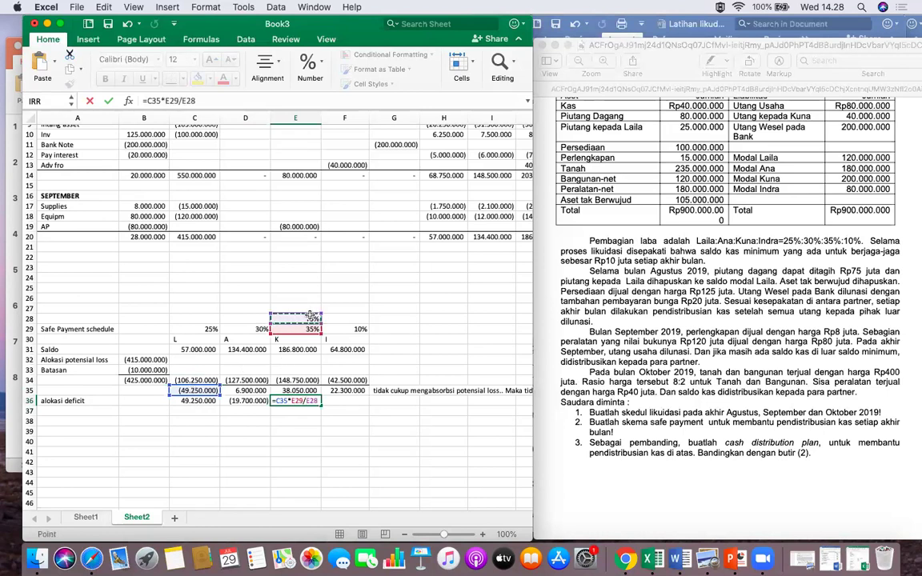
pyautogui.press('Return')
# Allocate L's deficit to partner I in F36 with the formula =C35*F29/E28.
pyautogui.click(342, 402)
pyautogui.write('=')
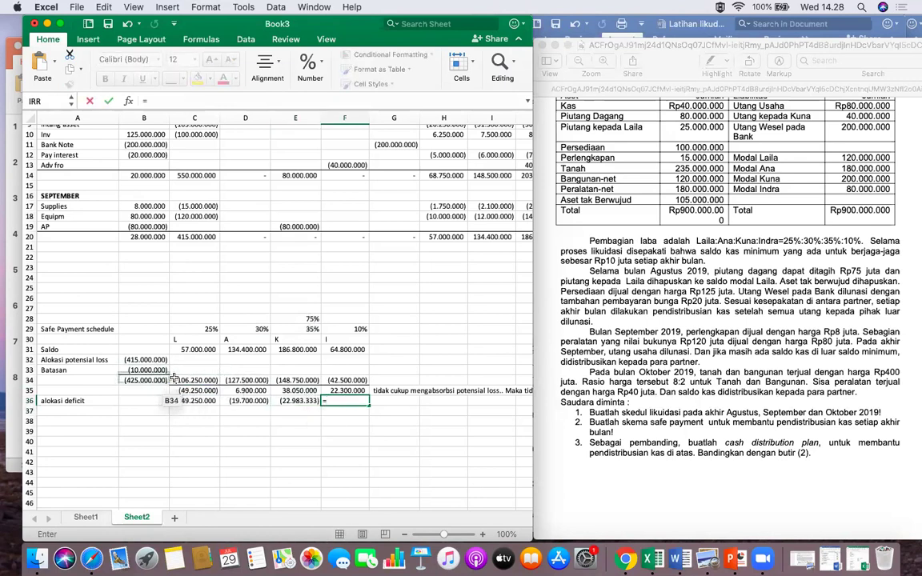
pyautogui.click(194, 390)
pyautogui.write('*')
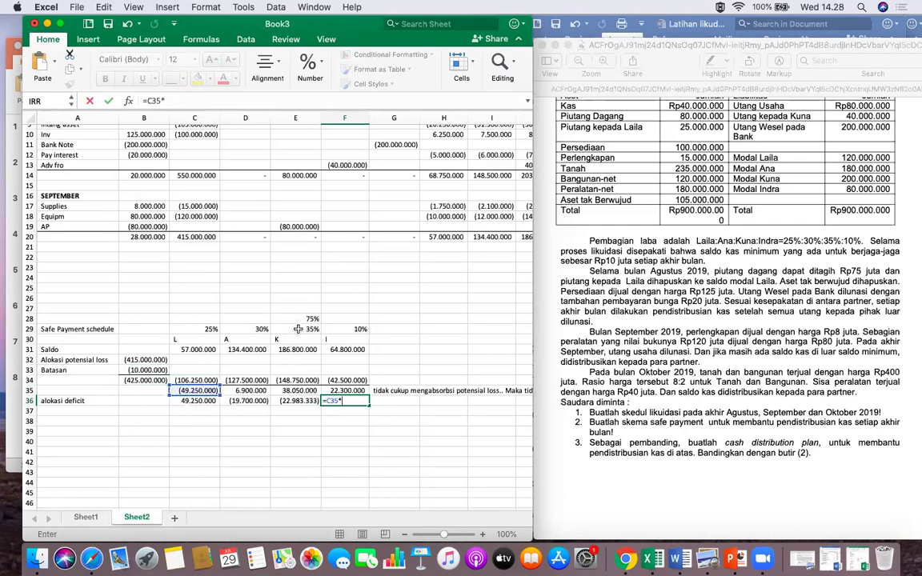
pyautogui.click(332, 328)
pyautogui.write('/')
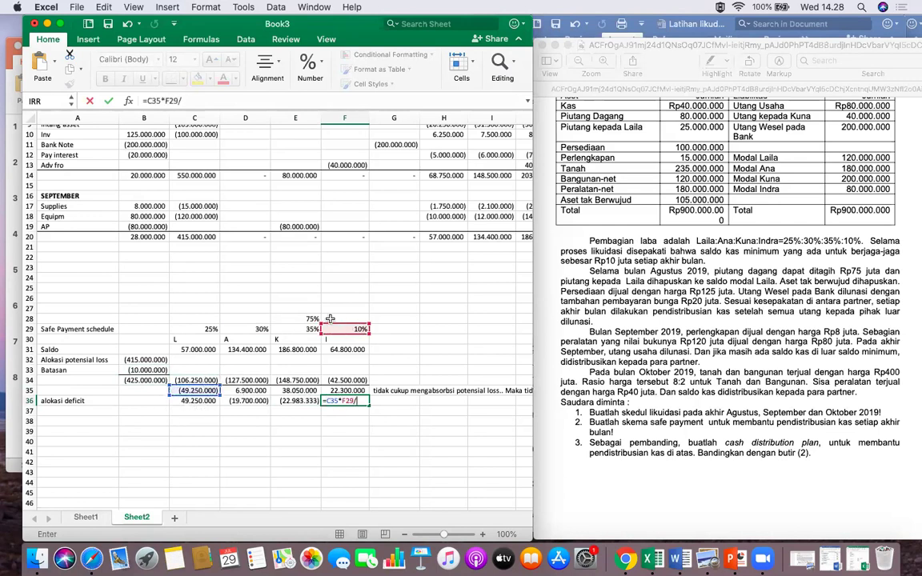
pyautogui.click(311, 319)
pyautogui.press('Return')
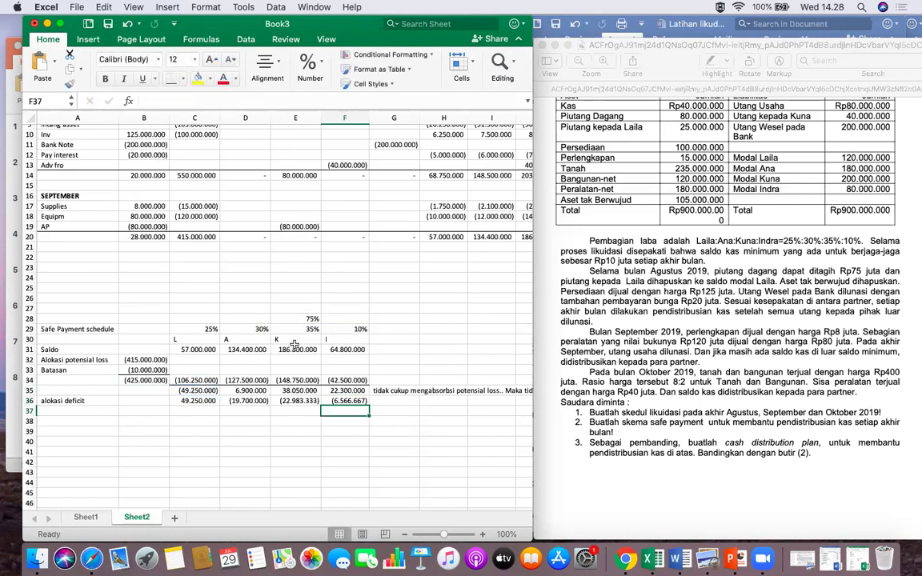
# Add a bottom border to C36:F36 and calculate the balances after allocation in C37:F37 with =C35+C36 filled across.
pyautogui.moveTo(189, 403); pyautogui.dragTo(344, 401)
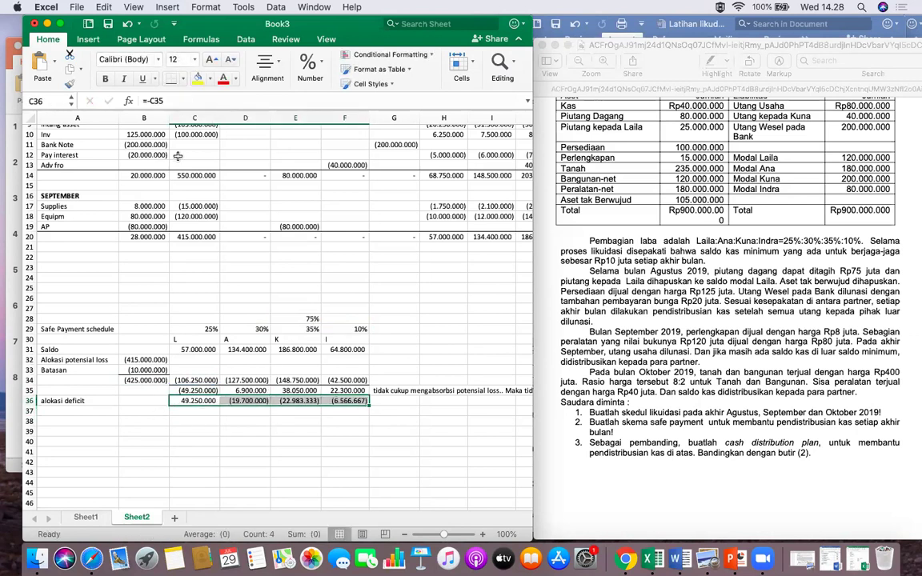
pyautogui.click(201, 412)
pyautogui.write('=')
pyautogui.click(199, 390)
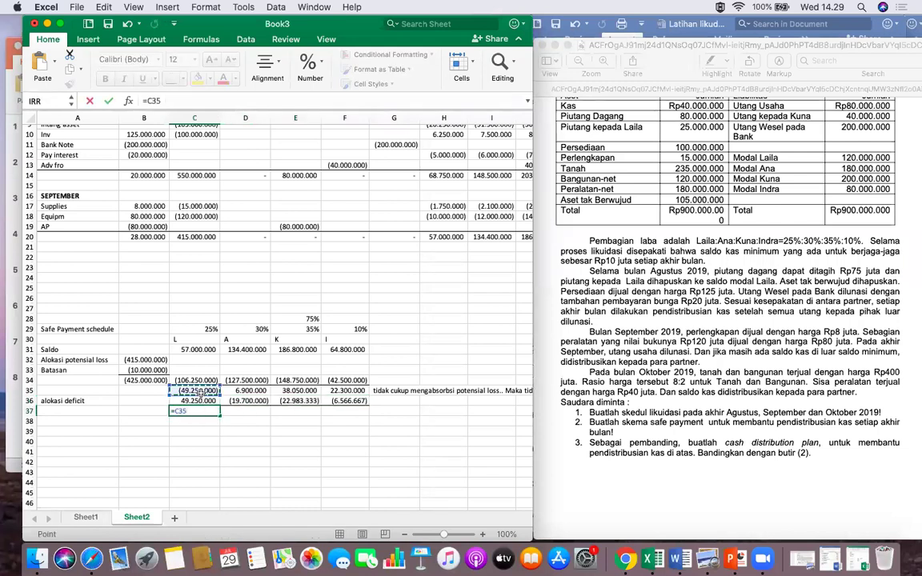
pyautogui.write('+')
pyautogui.click(200, 400)
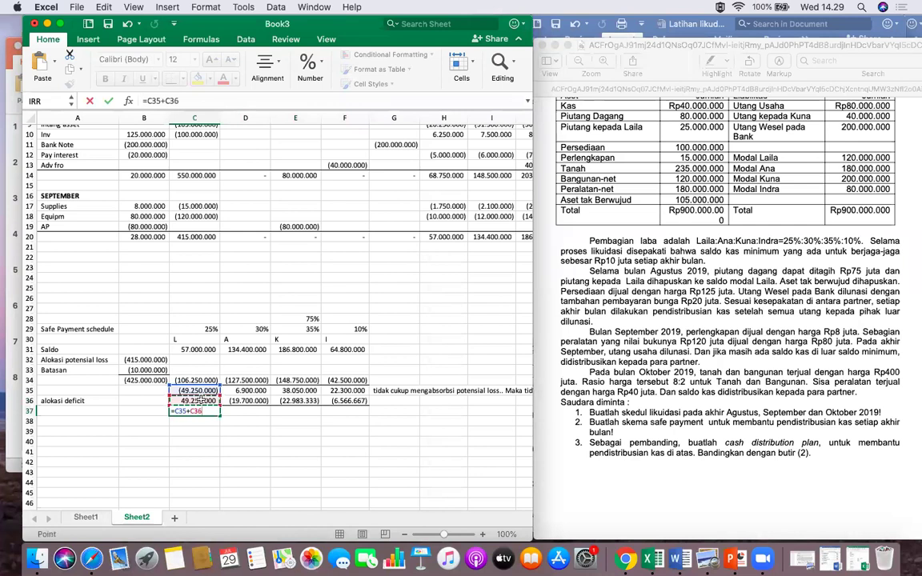
pyautogui.press('Return')
pyautogui.click(207, 411)
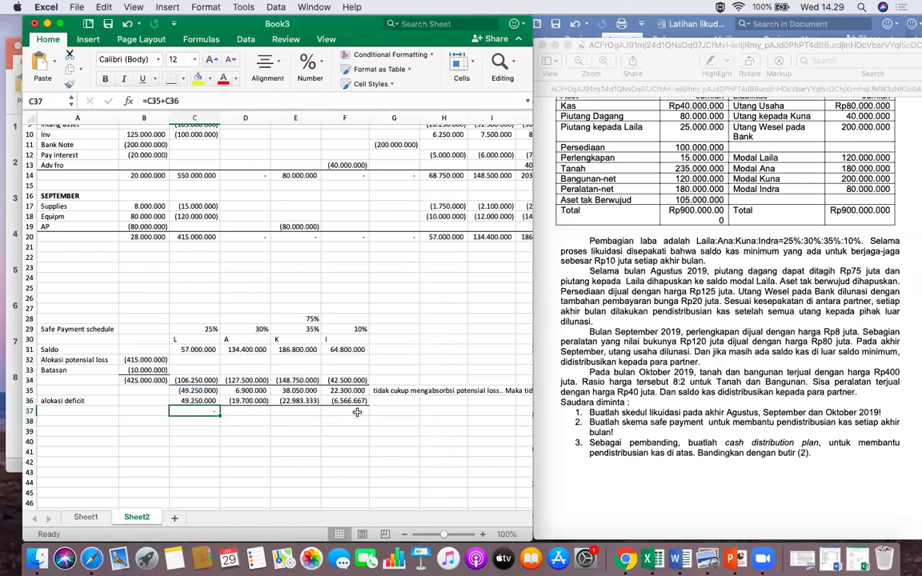
pyautogui.moveTo(221, 414); pyautogui.dragTo(359, 417)
pyautogui.click(305, 454)
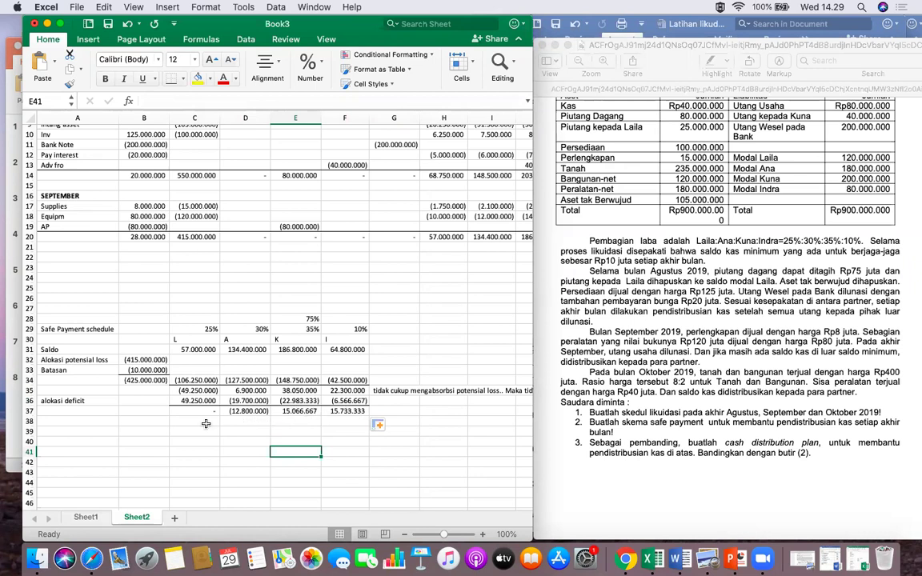
# Label A38 "Alokasi defisit" and offset partner A's deficit in D38 with =-D37.
pyautogui.click(101, 423)
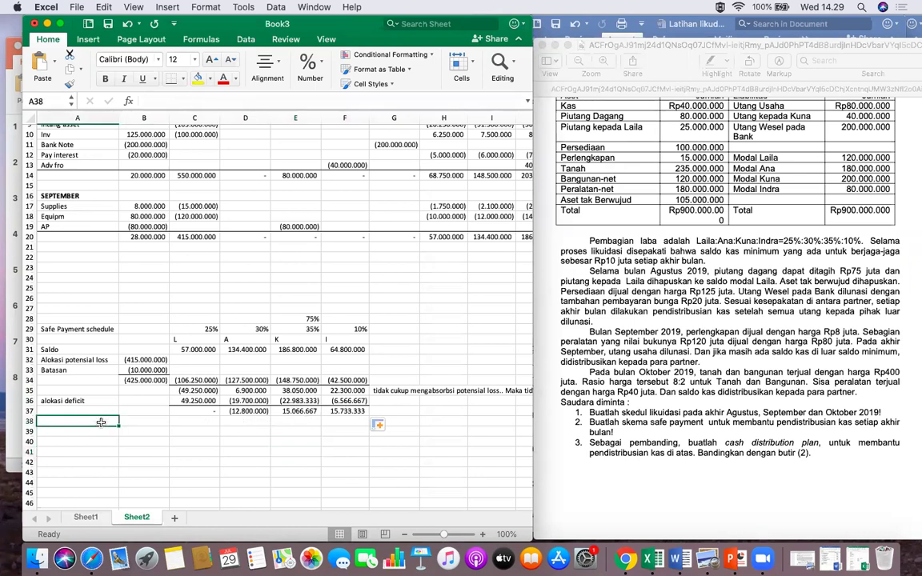
pyautogui.write('Alokasi defisi')
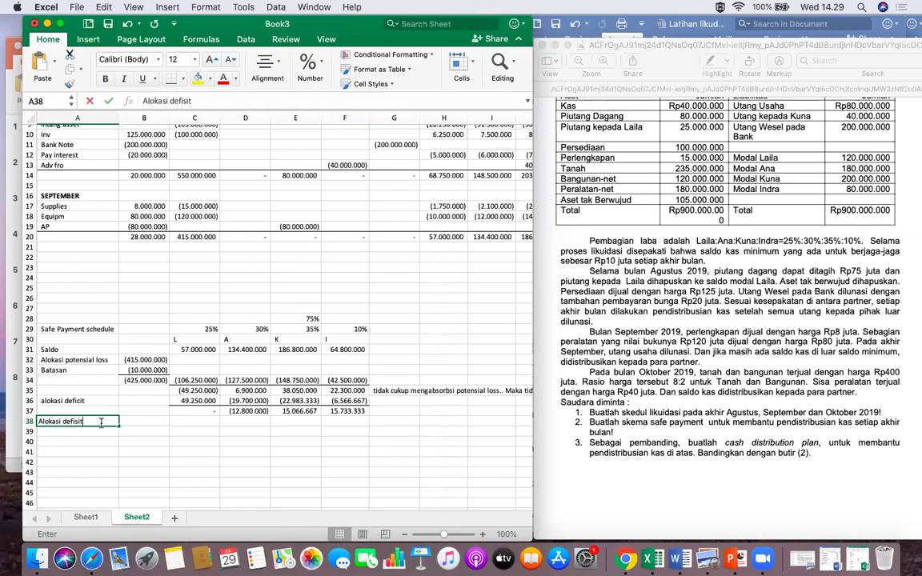
pyautogui.write('t')
pyautogui.press('Tab')
pyautogui.press('Tab')
pyautogui.press('Tab')
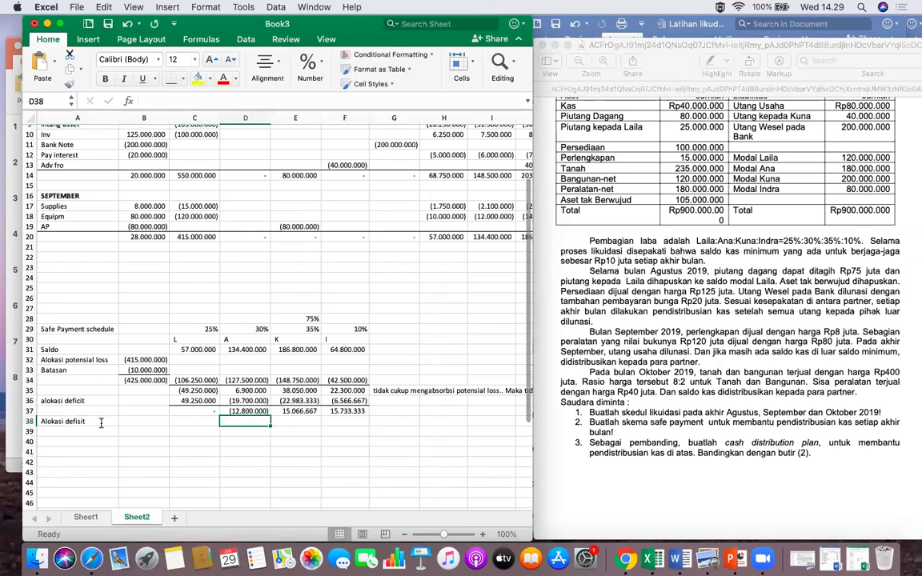
pyautogui.write('=-D37')
pyautogui.press('Return')
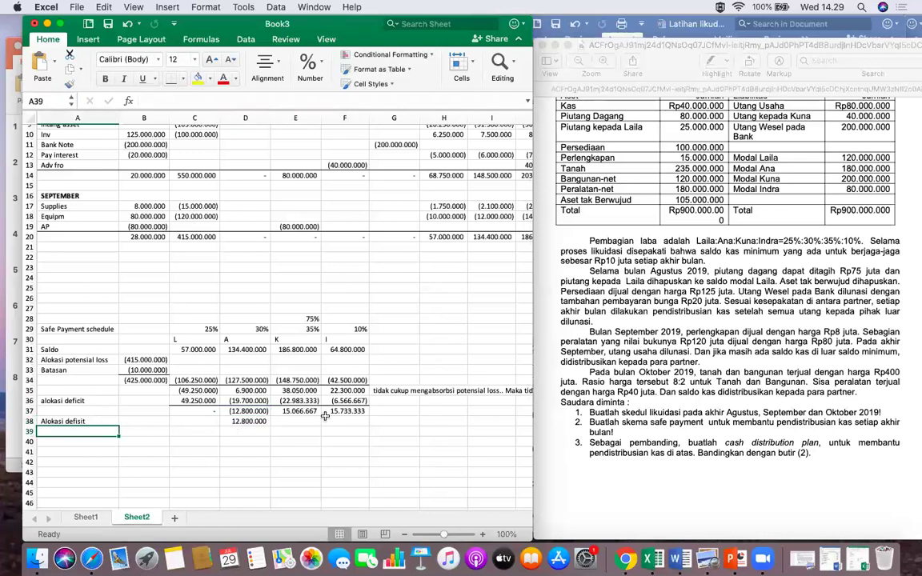
# Sum the profit ratios of partners K and I in E27 with =E29+F29.
pyautogui.click(311, 307)
pyautogui.write('=')
pyautogui.click(312, 318)
pyautogui.click(316, 328)
pyautogui.write('+')
pyautogui.click(352, 329)
pyautogui.press('Return')
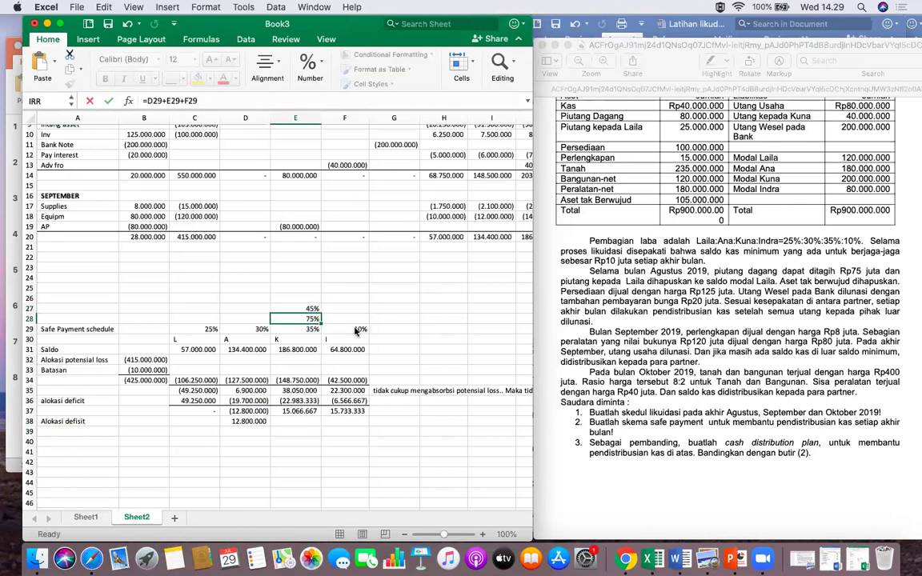
# Allocate A's deficit to partner K in E38 with the formula =D37*E29/E27.
pyautogui.click(288, 421)
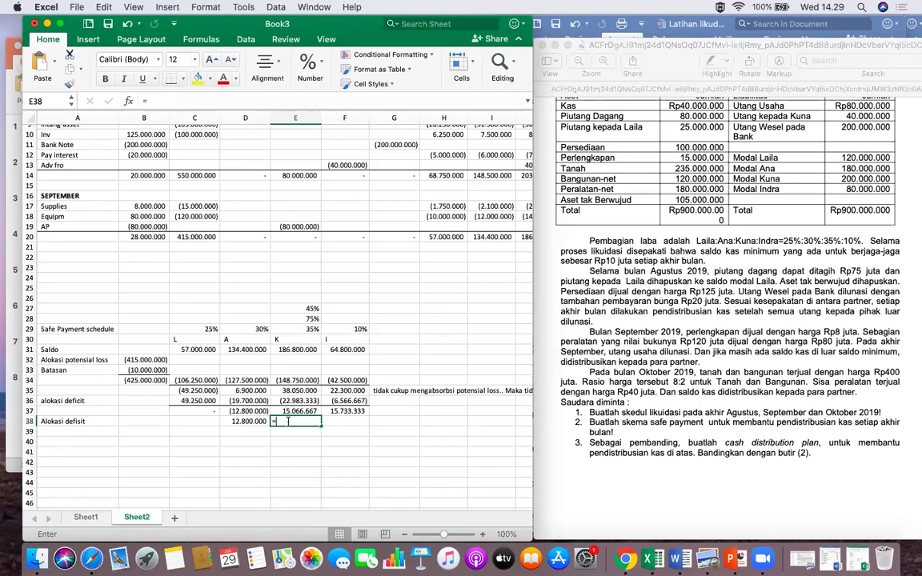
pyautogui.write('=')
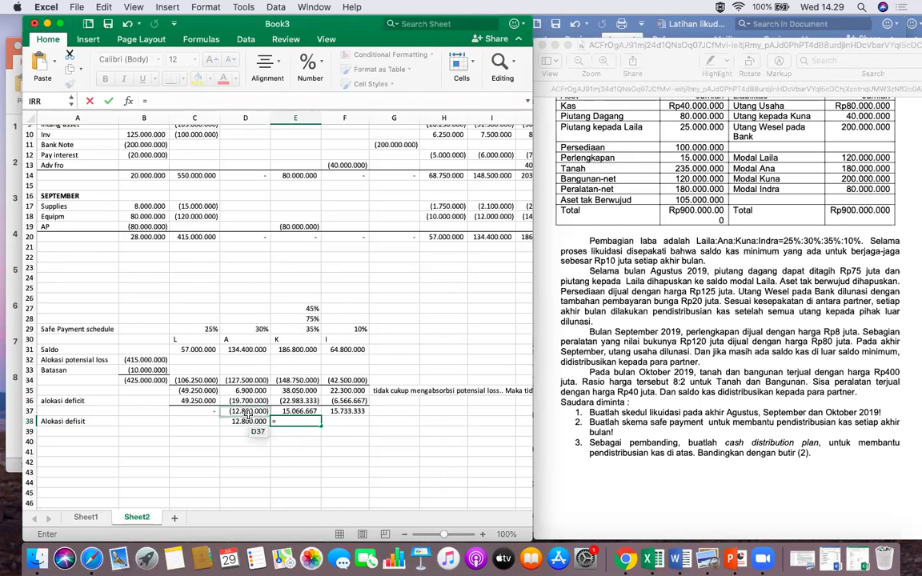
pyautogui.click(250, 412)
pyautogui.write('*')
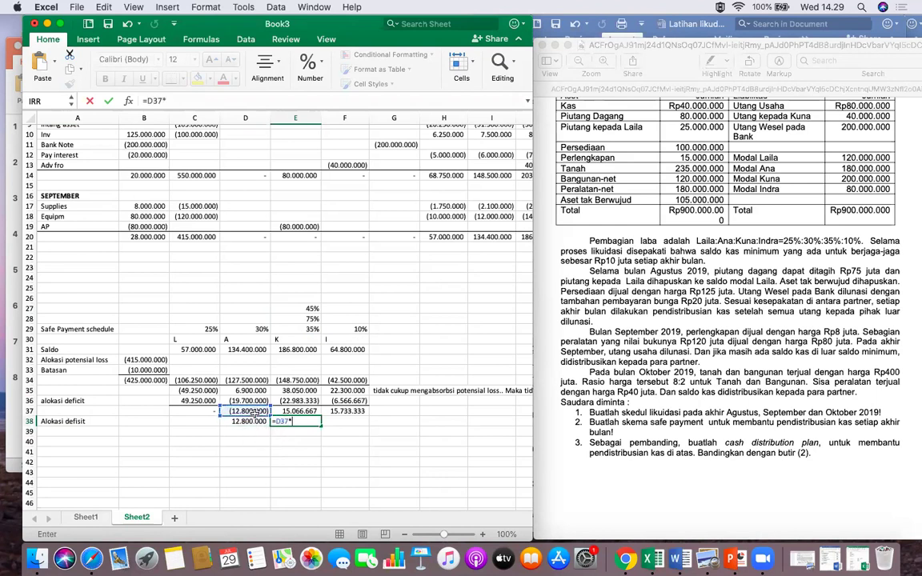
pyautogui.click(308, 329)
pyautogui.write('/')
pyautogui.click(311, 308)
pyautogui.press('Return')
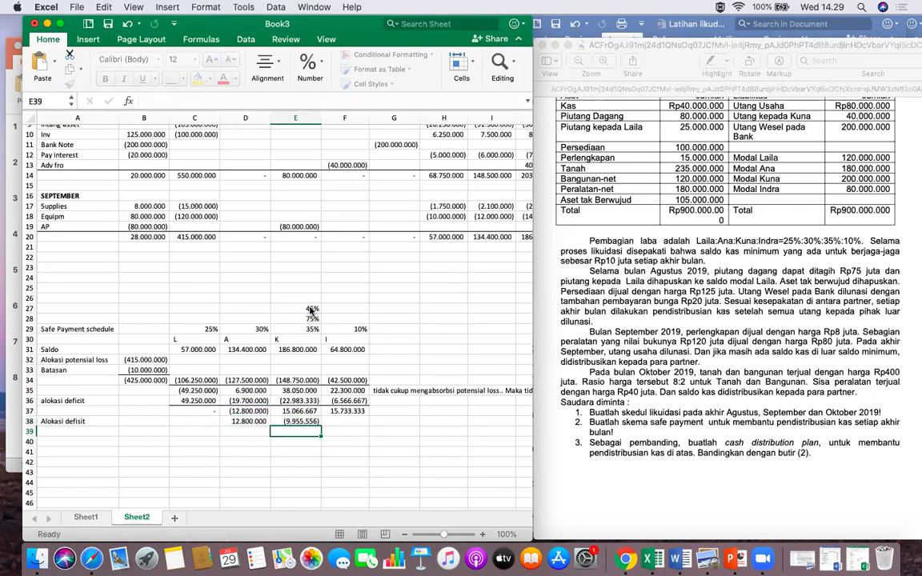
# Allocate A's deficit to partner I in F38 with the formula =D37*F29/E27.
pyautogui.click(339, 421)
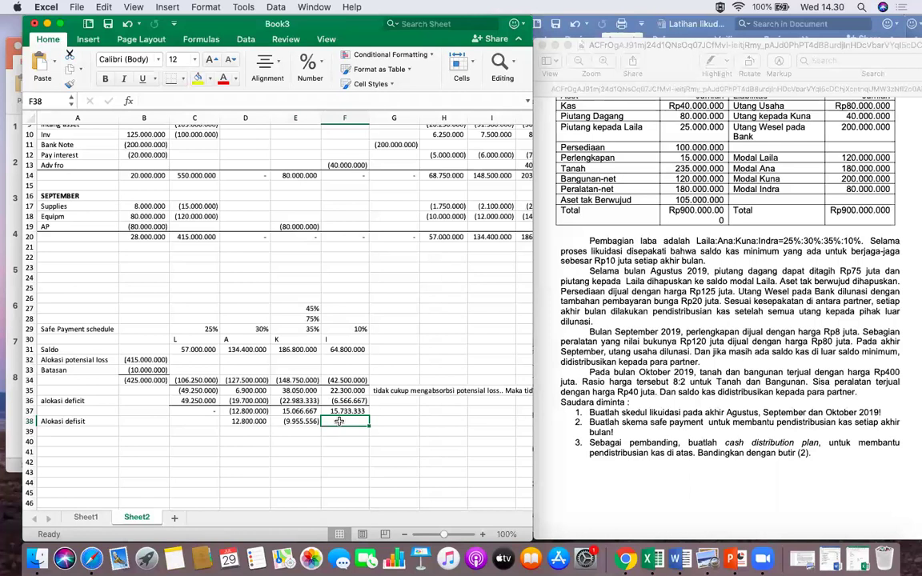
pyautogui.write('=')
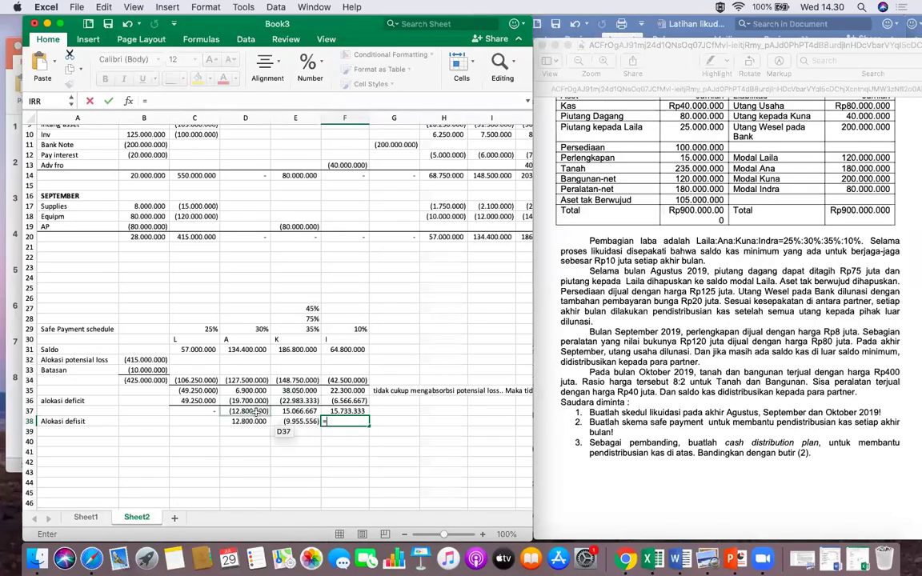
pyautogui.click(252, 410)
pyautogui.write('*')
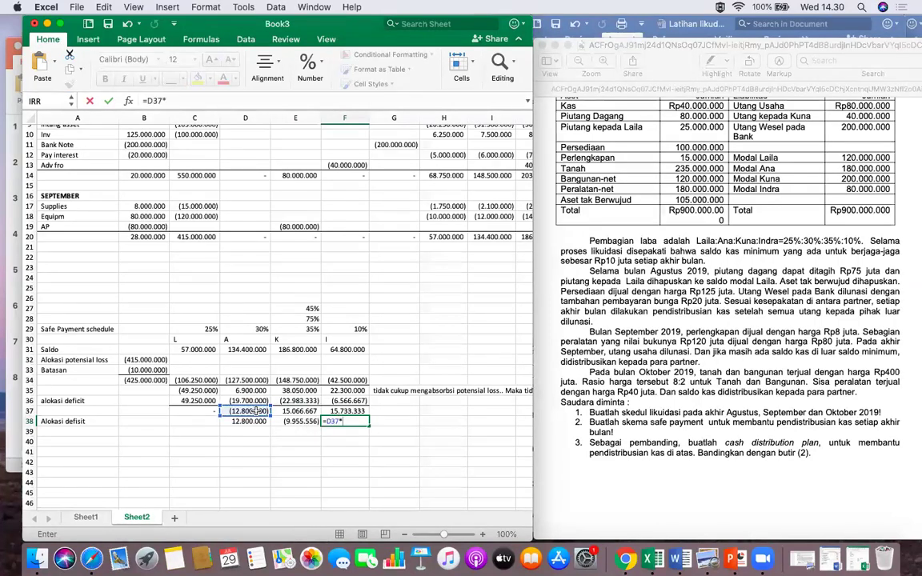
pyautogui.click(346, 329)
pyautogui.write('/')
pyautogui.click(312, 309)
pyautogui.press('Return')
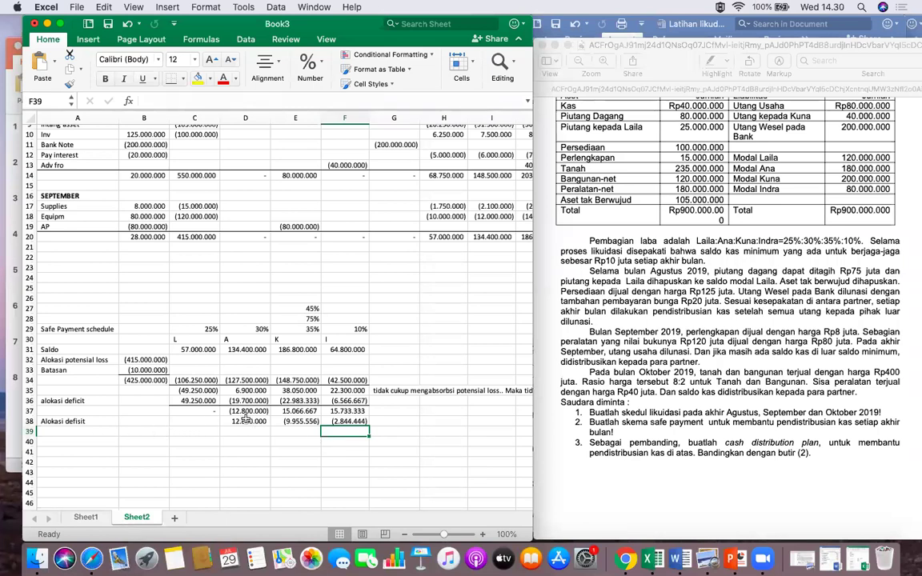
# Add a bottom border to the second deficit allocation row, C38:F38.
pyautogui.moveTo(195, 421); pyautogui.dragTo(344, 421)
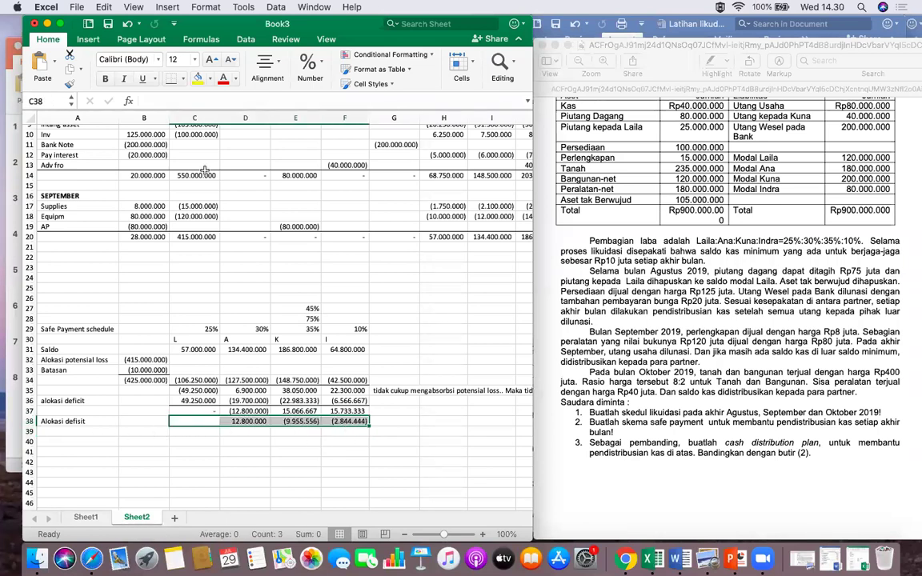
pyautogui.click(169, 78)
pyautogui.click(232, 461)
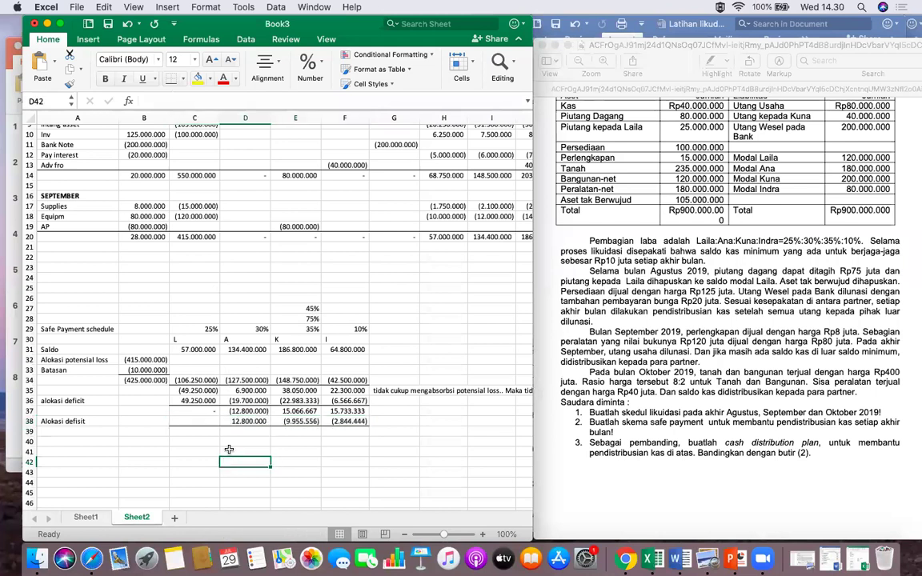
# Calculate the safe payments in D39:F39 by entering =D37+D38 in D39 and filling it across to F39.
pyautogui.click(236, 431)
pyautogui.write('=')
pyautogui.click(240, 410)
pyautogui.write('+')
pyautogui.click(245, 421)
pyautogui.press('Return')
pyautogui.click(247, 432)
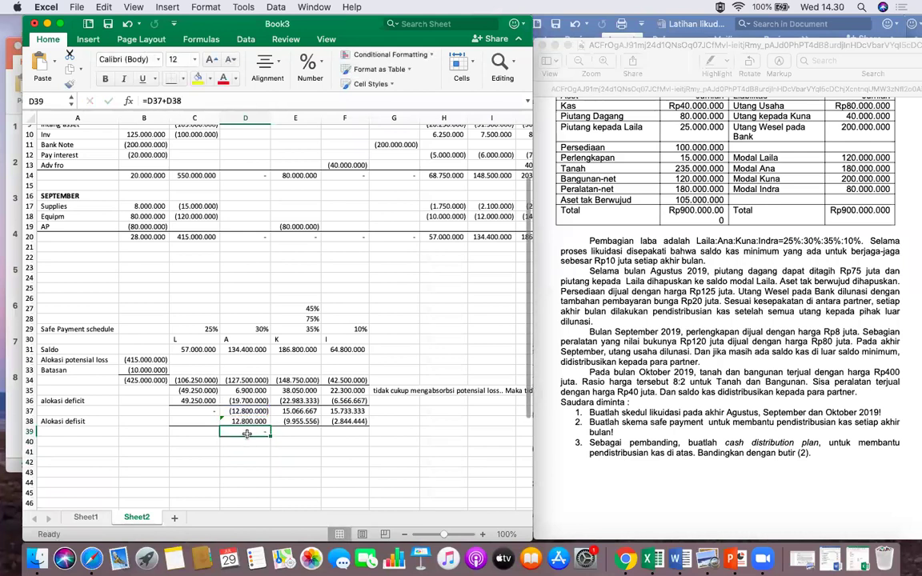
pyautogui.moveTo(271, 436); pyautogui.dragTo(364, 433)
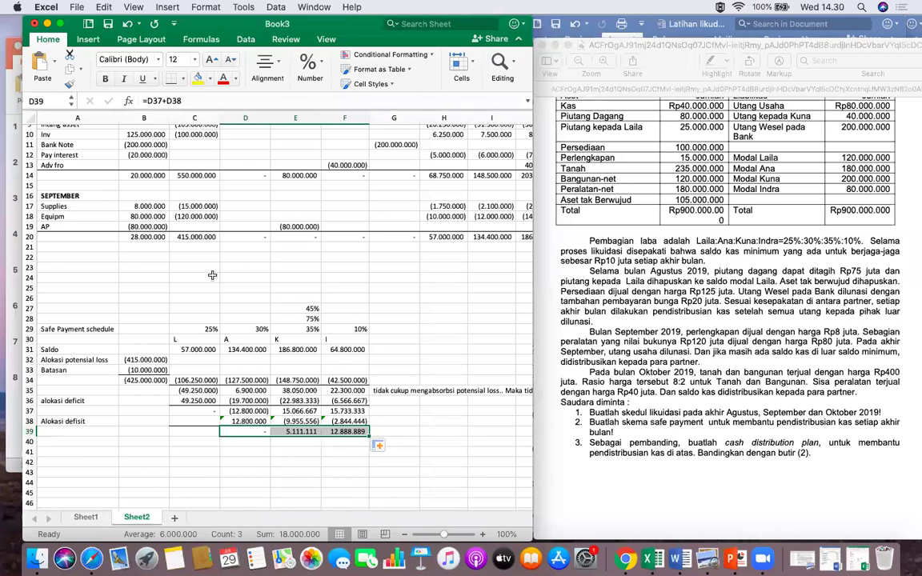
# Label A21 "Pay partner" below the September totals in the liquidation schedule.
pyautogui.click(71, 255)
pyautogui.click(70, 248)
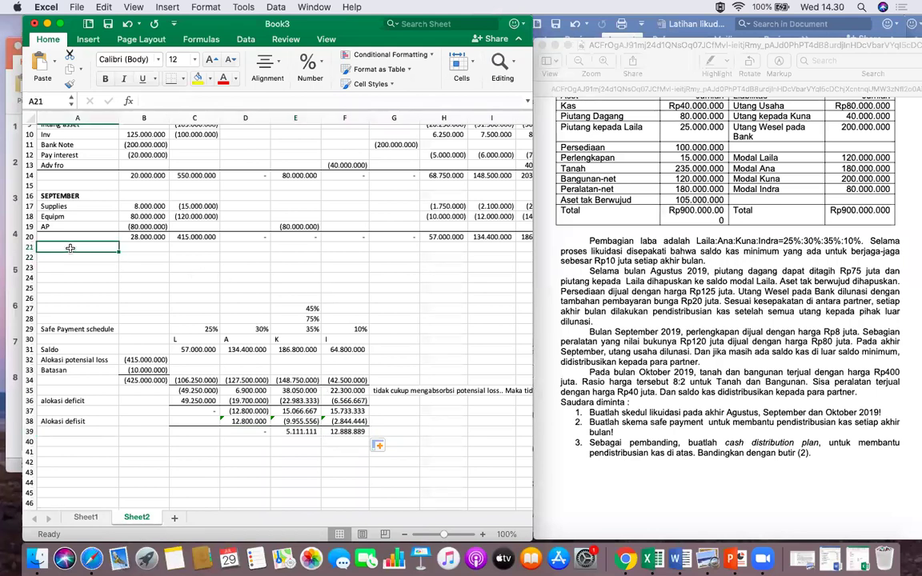
pyautogui.write('Tu')
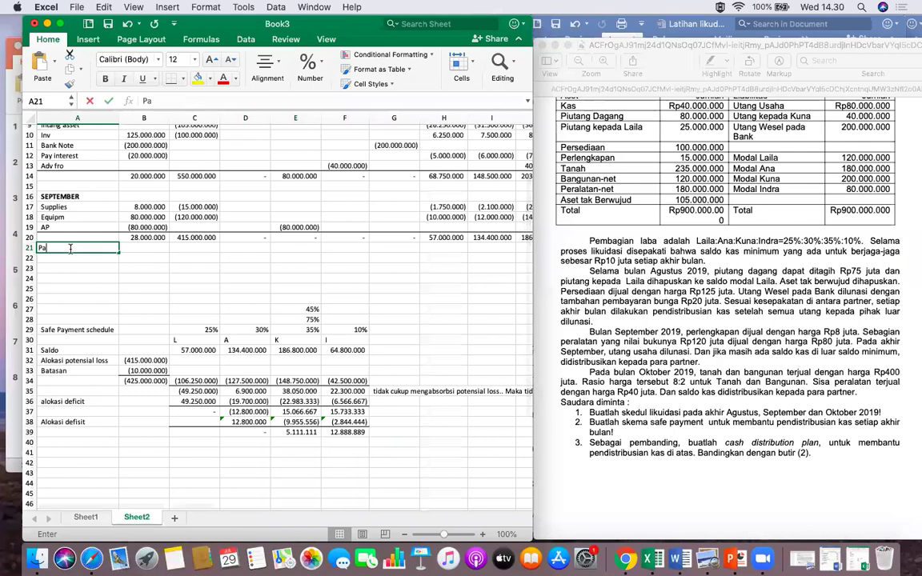
pyautogui.press('BackSpace')
pyautogui.press('BackSpace')
pyautogui.write('Pay')
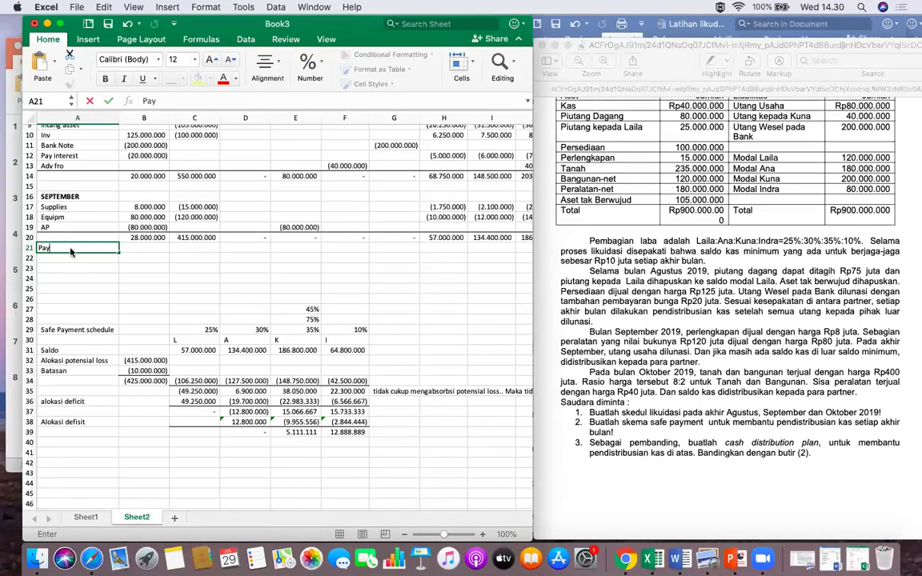
pyautogui.click(66, 249)
pyautogui.write('partner')
pyautogui.press('Tab')
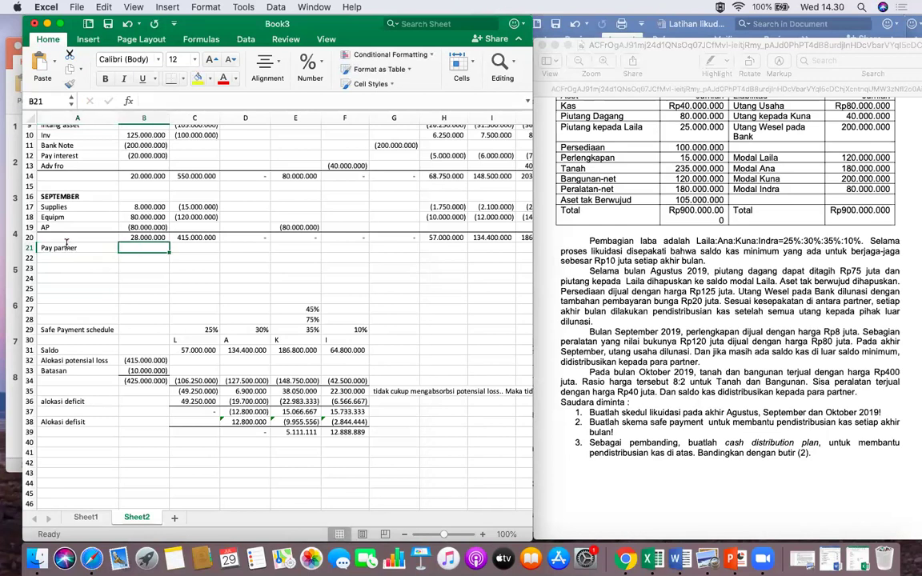
# Enter =-180 in B21 as the cash amount of the Pay partner row.
pyautogui.write('=-180')
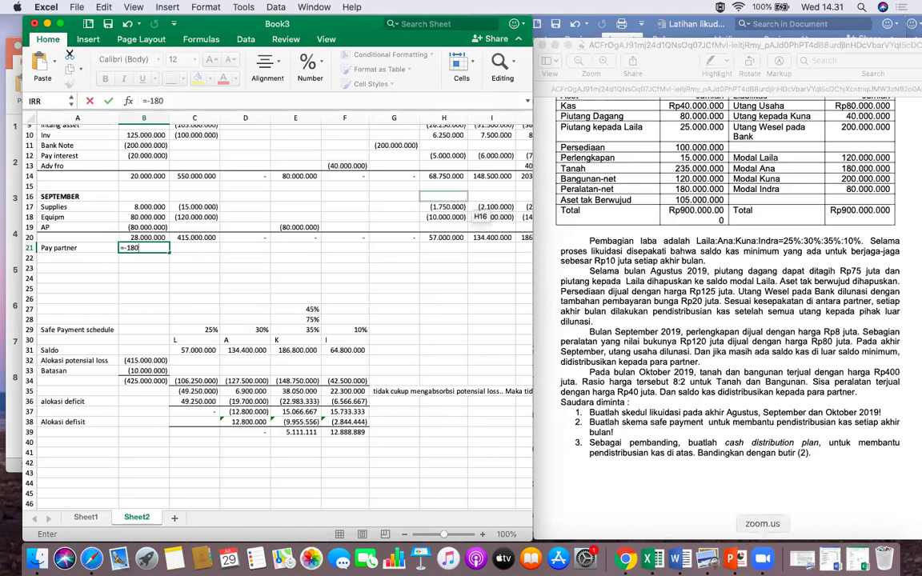
pyautogui.click(762, 558)
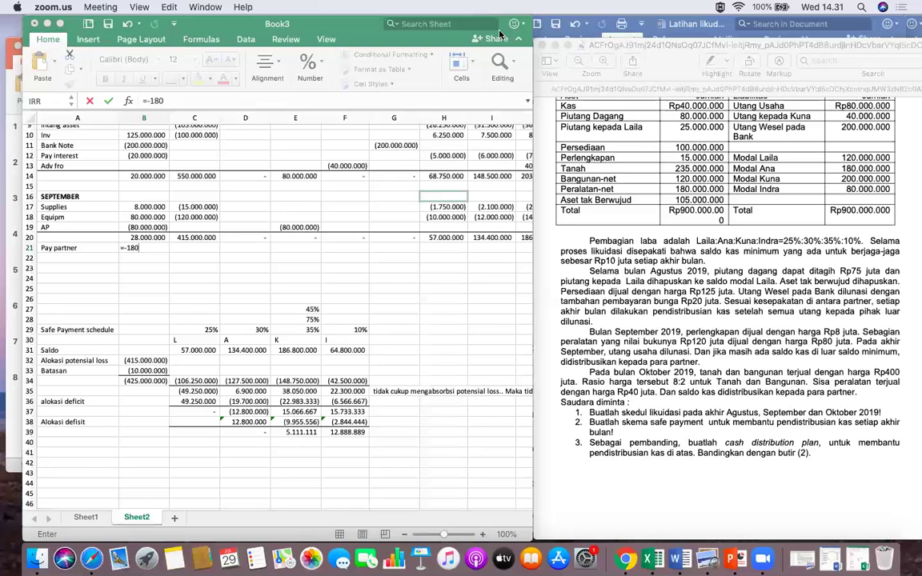
pyautogui.click(474, 501)
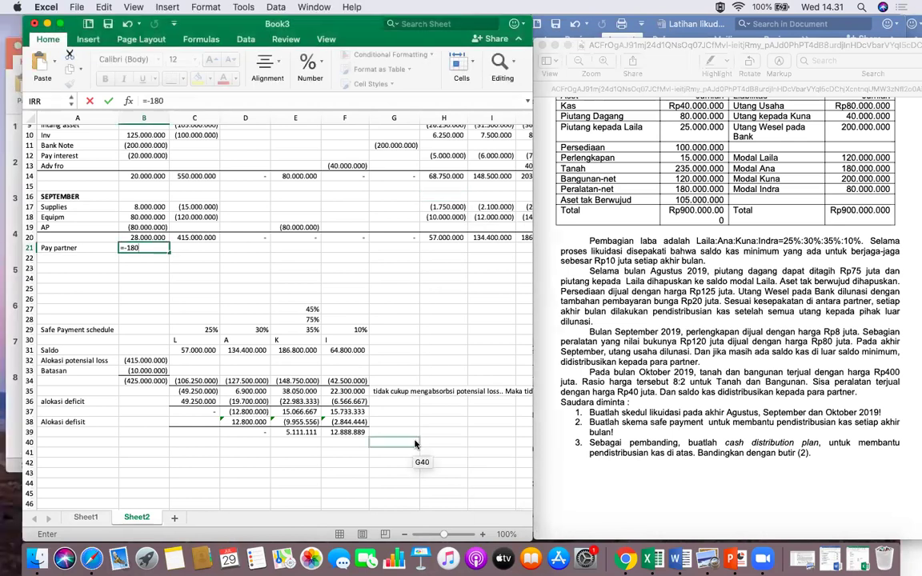
pyautogui.click(391, 441)
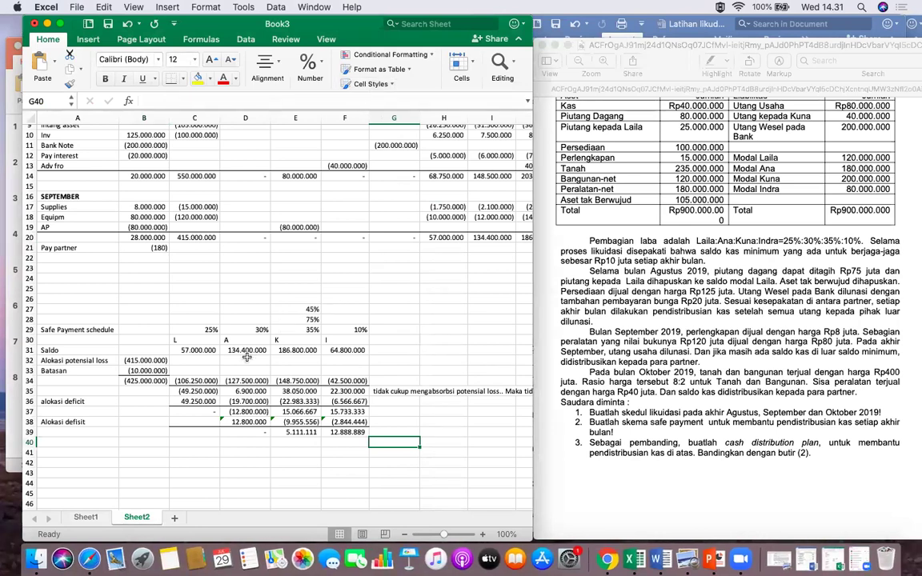
pyautogui.click(244, 452)
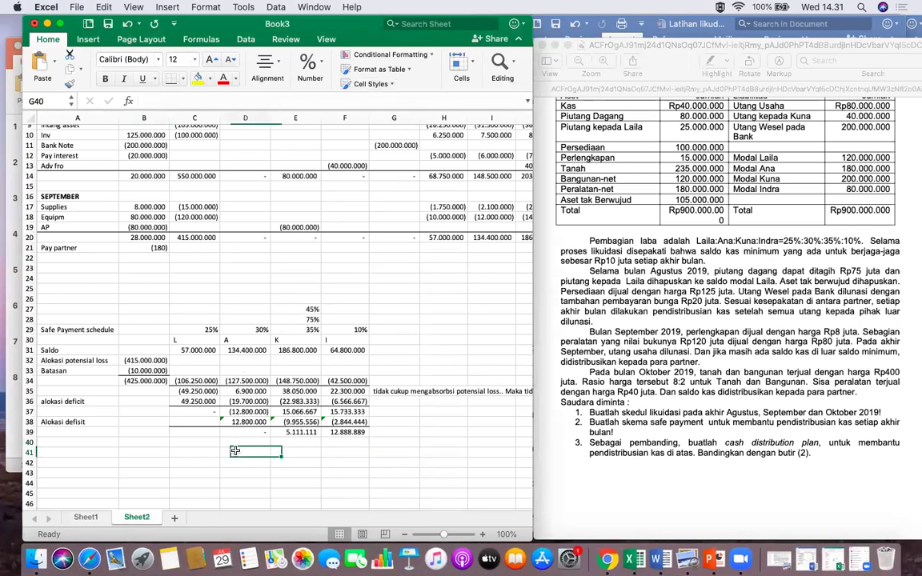
# Replace the cash amount of the Pay partner row in B21 with -18000000.
pyautogui.click(160, 248)
pyautogui.write('-18')
pyautogui.write('000000')
# Record the payments to K and I in the Pay partner row by entering =-E39 in J21 and =-F39 in K21.
pyautogui.press('Right')
pyautogui.press('Right')
pyautogui.press('Right')
pyautogui.press('Right')
pyautogui.press('Right')
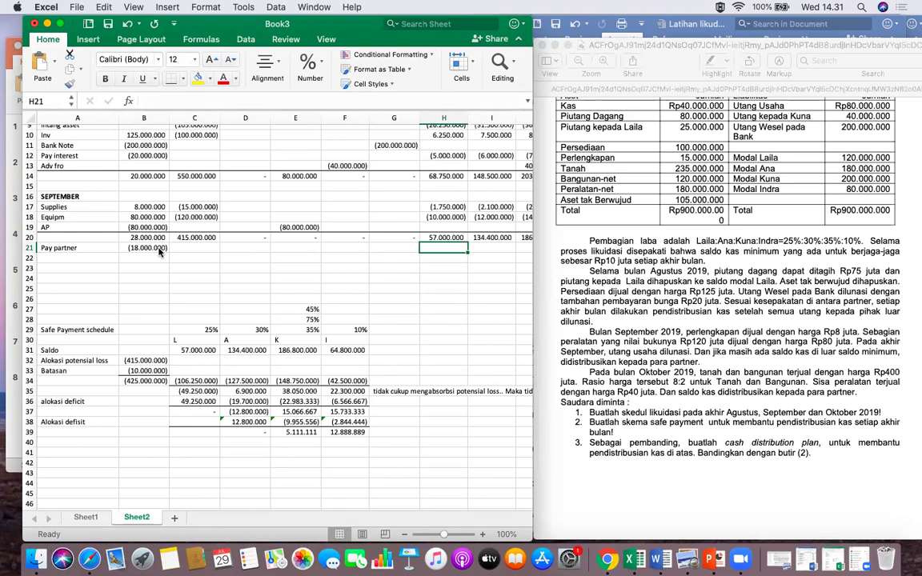
pyautogui.press('Right')
pyautogui.press('Right')
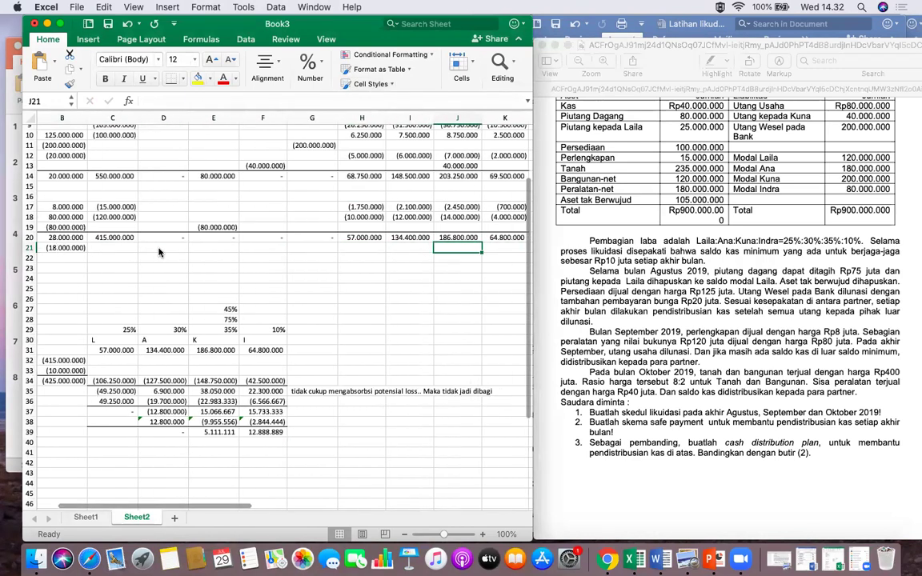
pyautogui.write('=-')
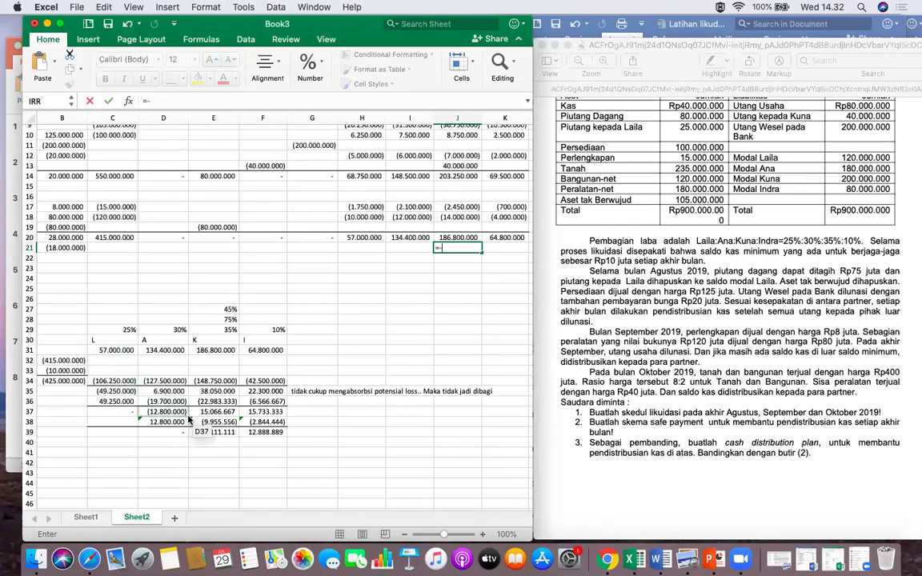
pyautogui.click(216, 432)
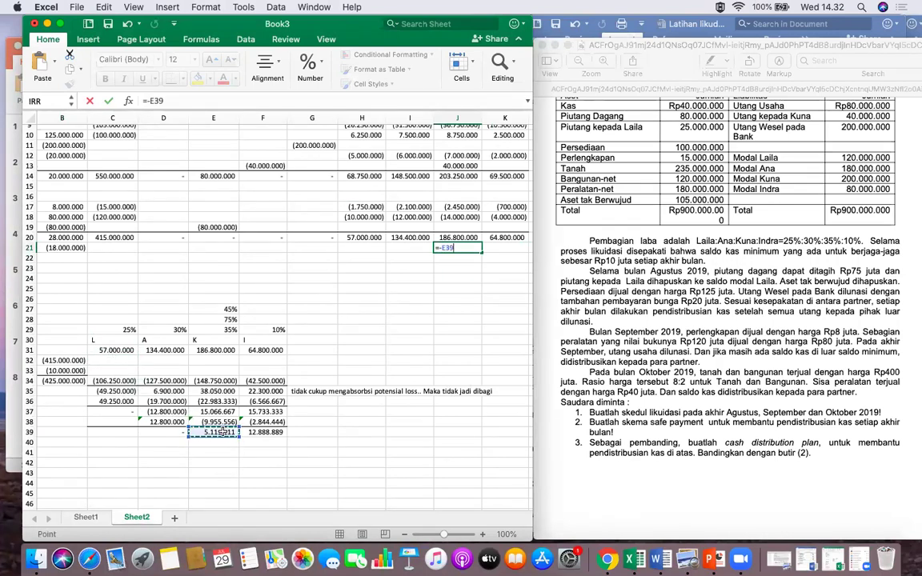
pyautogui.press('Tab')
pyautogui.write('=')
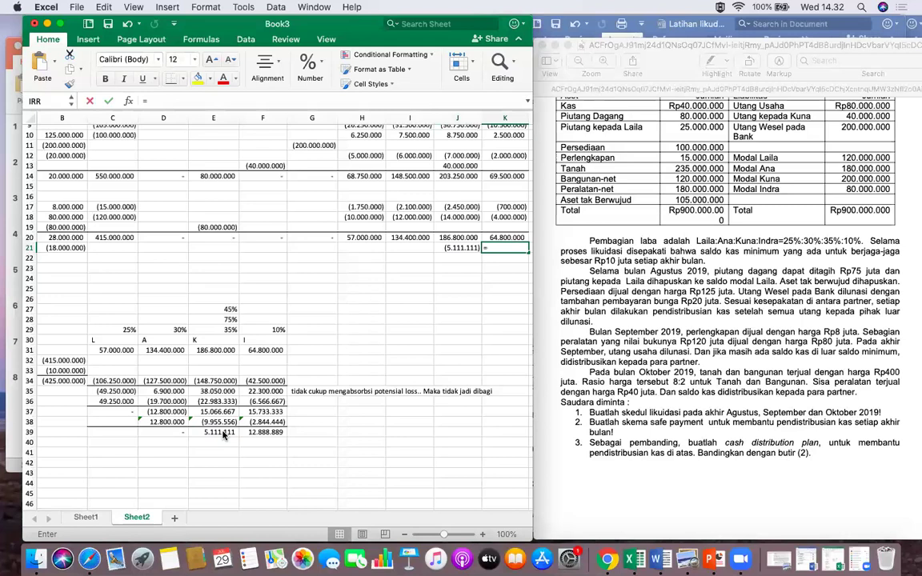
pyautogui.click(264, 432)
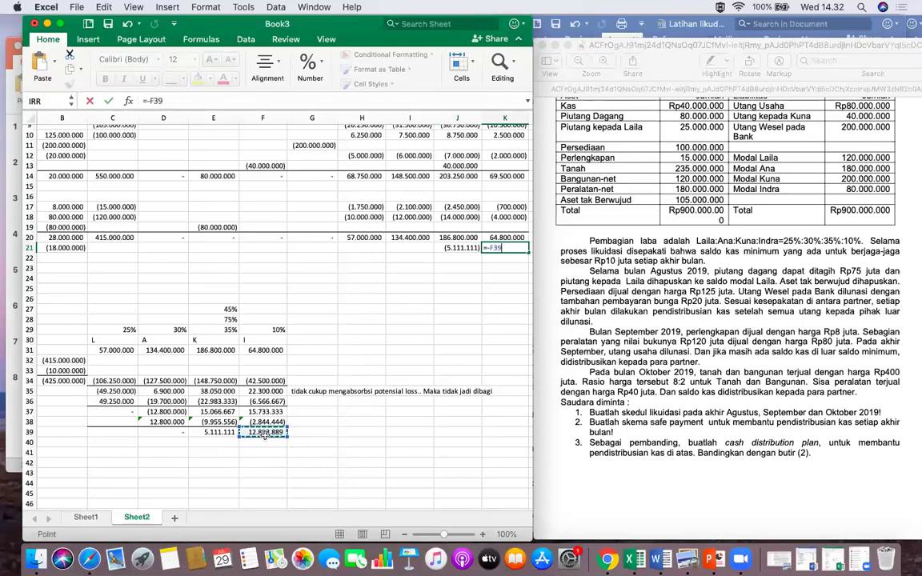
pyautogui.press('Tab')
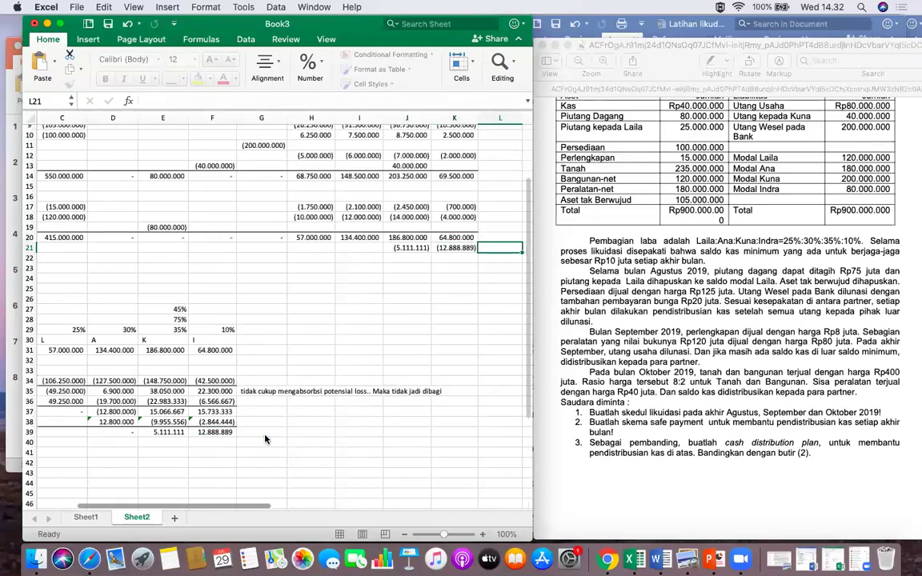
# Total the safe payments of K and I in G39 with =E39+F39.
pyautogui.click(264, 432)
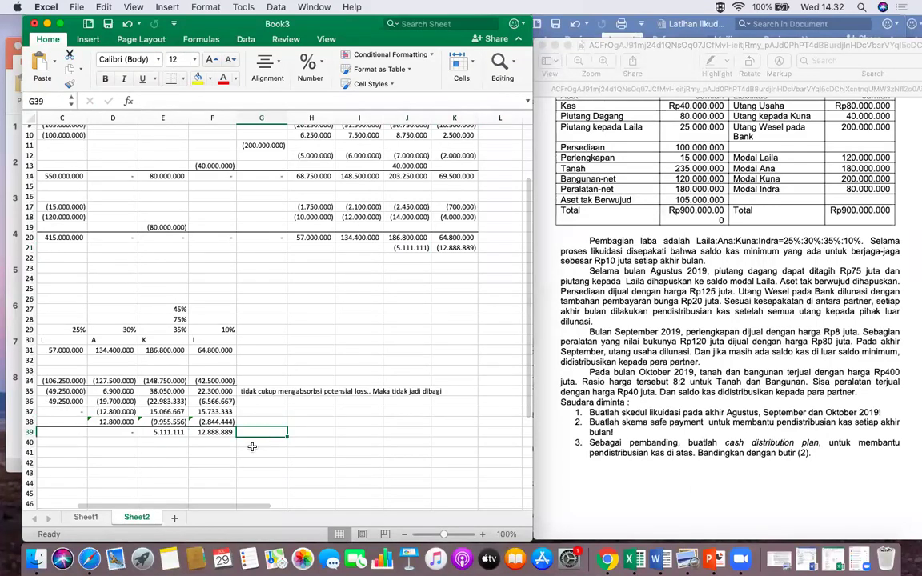
pyautogui.write('=')
pyautogui.click(171, 432)
pyautogui.write('+')
pyautogui.click(204, 434)
pyautogui.press('Return')
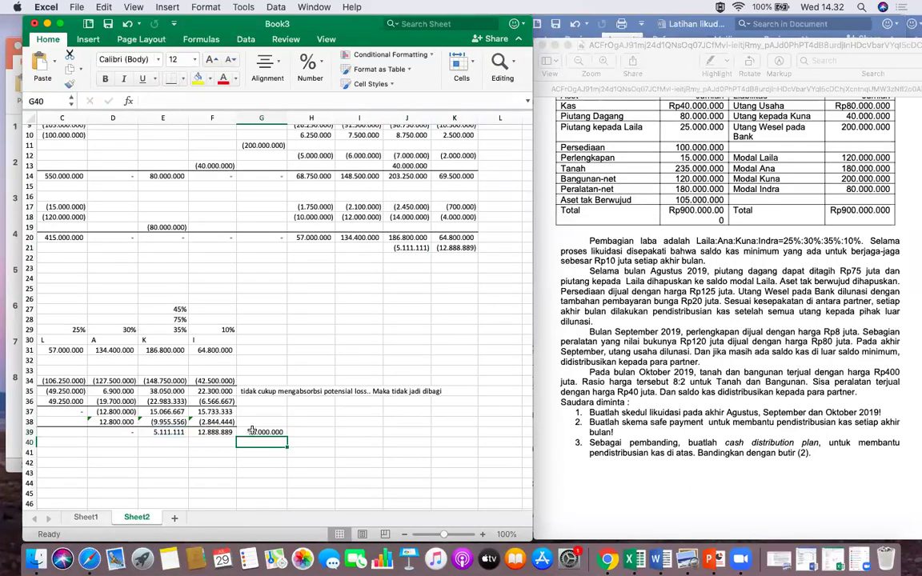
# Compare the safe payment total and the cash limit in B33 with the Pay partner amounts in row 21.
pyautogui.hscroll(-3, 222, 418)
pyautogui.scroll(2, 223, 419)
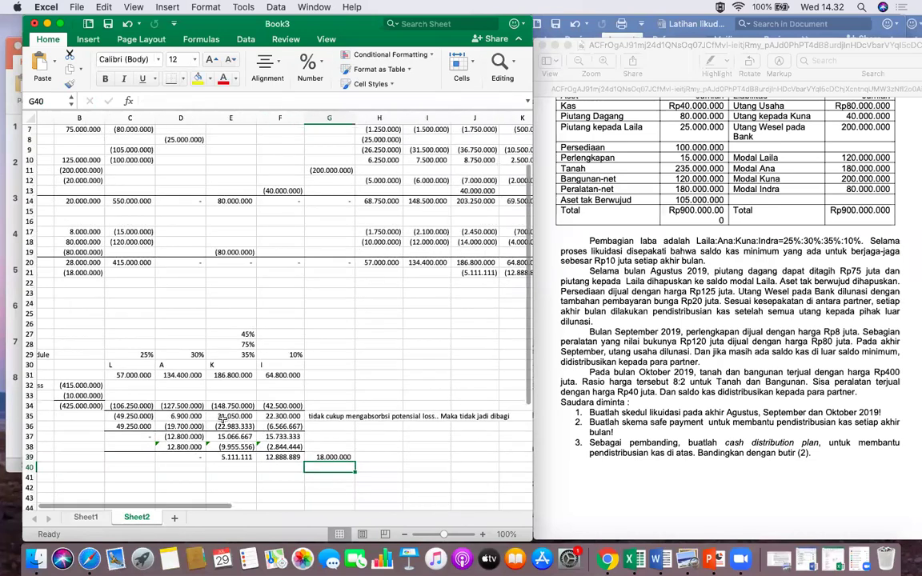
pyautogui.scroll(-3, 222, 418)
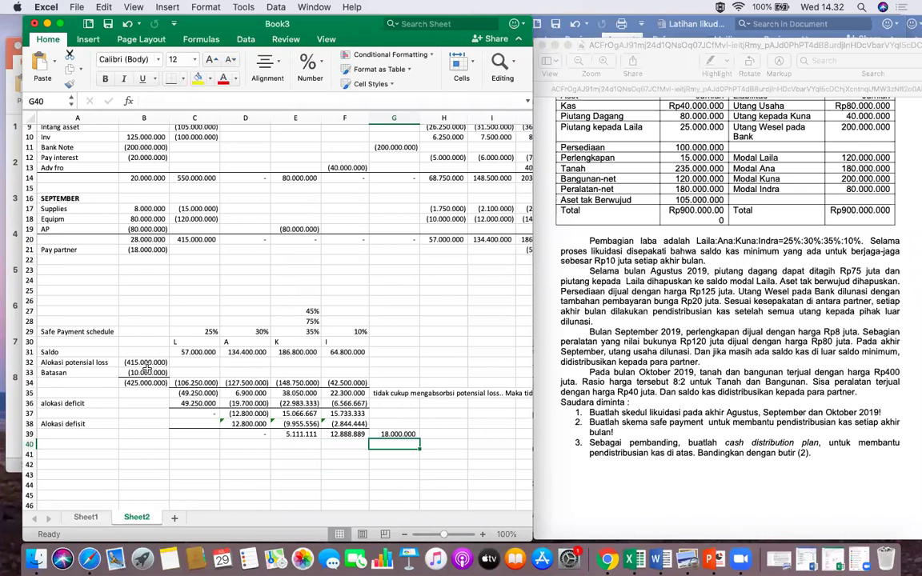
pyautogui.click(147, 371)
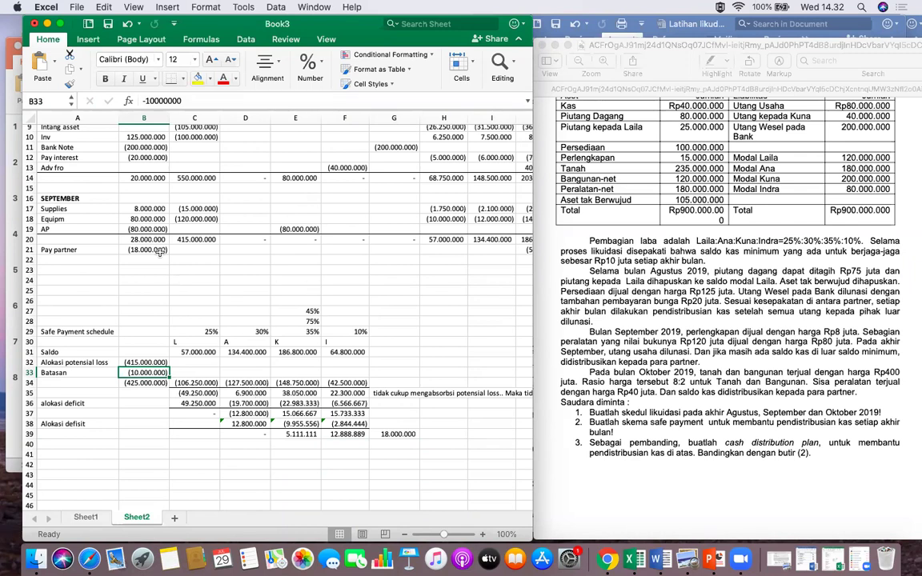
pyautogui.hscroll(5, 250, 271)
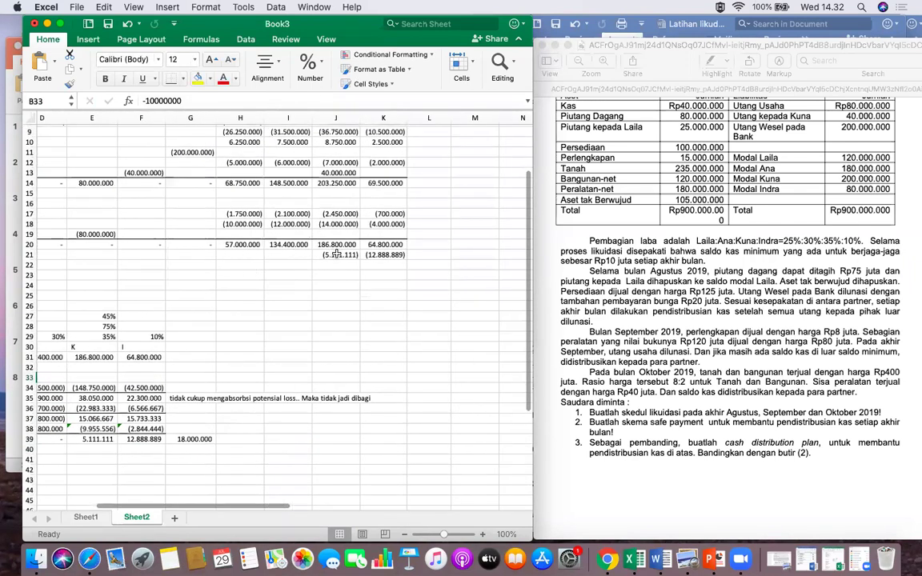
pyautogui.hscroll(-1, 332, 260)
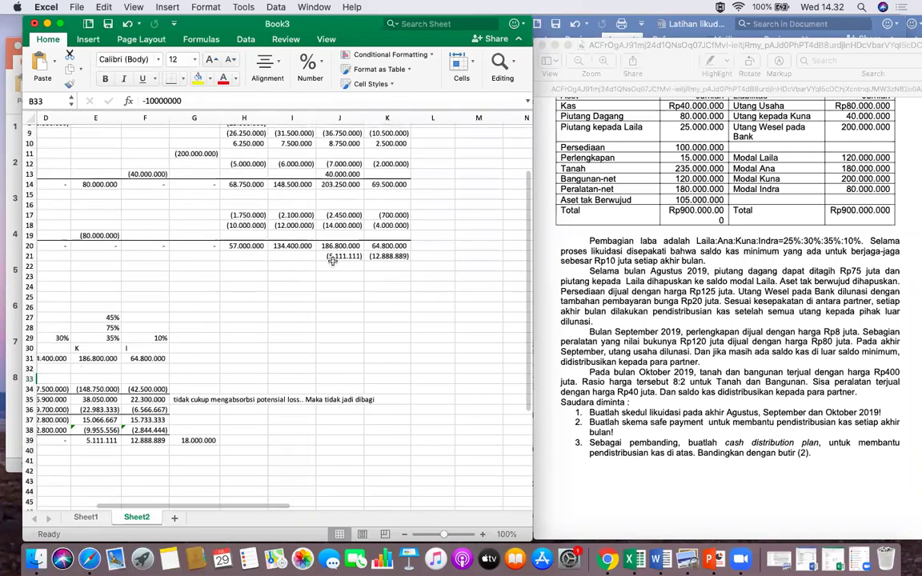
pyautogui.hscroll(-5, 332, 260)
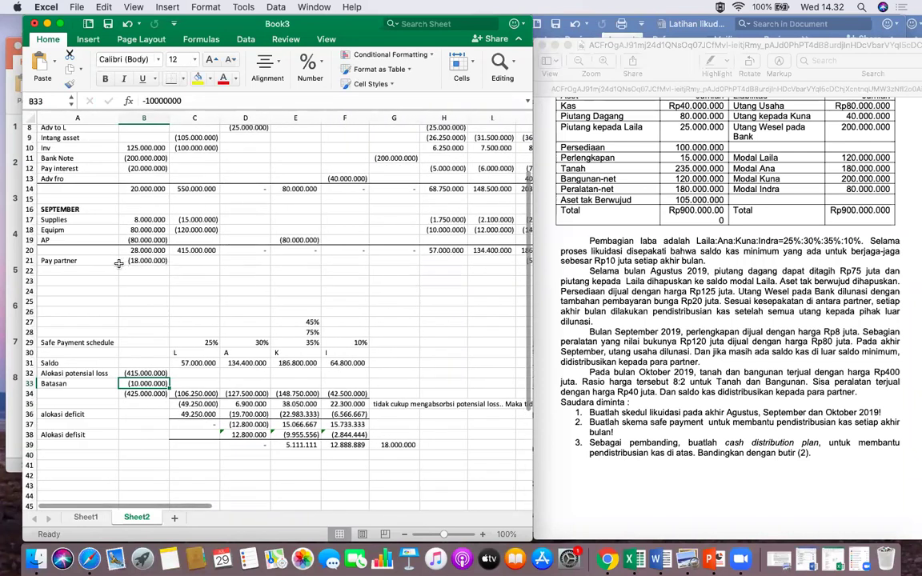
# Add a bottom border to the Pay partner row, A21:K21.
pyautogui.moveTo(88, 261); pyautogui.dragTo(95, 260)
pyautogui.hotkey('shift', 'Right')
pyautogui.hotkey('shift', 'Right')
pyautogui.hotkey('shift', 'Right')
pyautogui.hotkey('shift', 'Right')
pyautogui.hotkey('shift', 'Right')
pyautogui.hotkey('shift', 'Right')
pyautogui.hotkey('shift', 'Right')
pyautogui.hotkey('shift', 'Right')
pyautogui.hotkey('shift', 'Right')
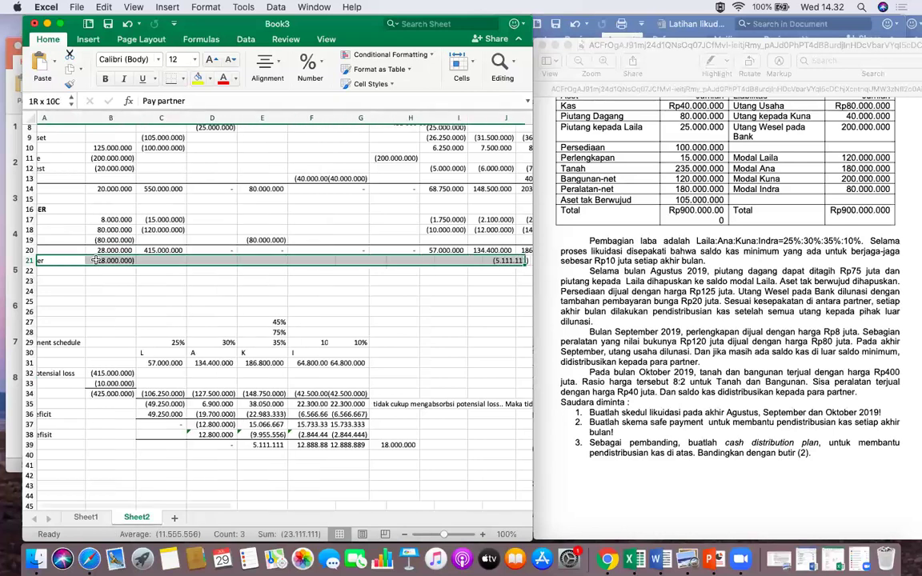
pyautogui.hscroll(1, 95, 260)
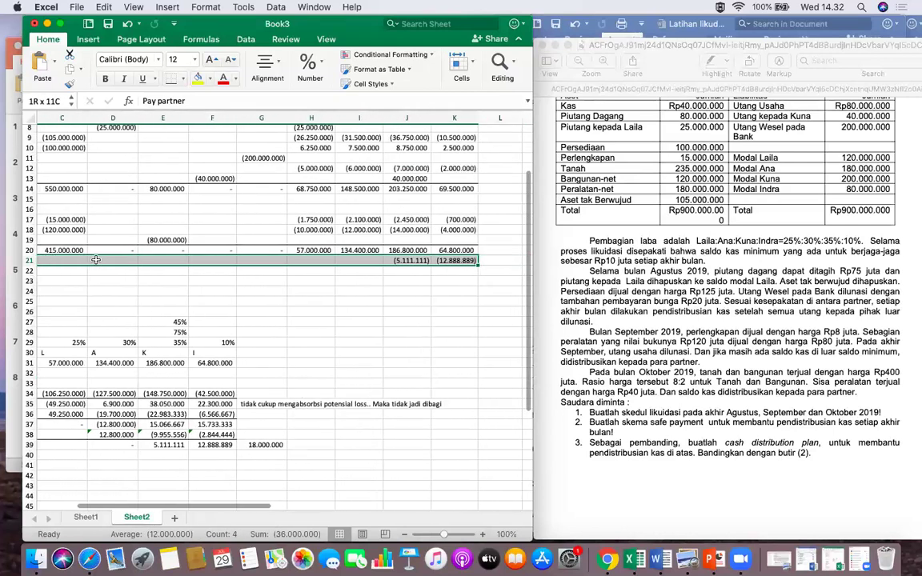
pyautogui.click(171, 83)
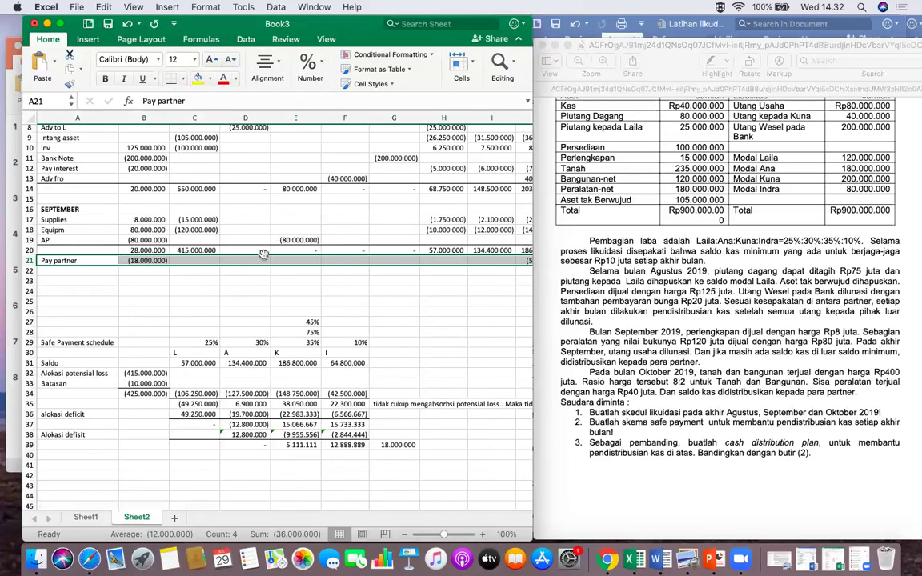
pyautogui.click(221, 280)
# Calculate the balances after the partner payment by entering =B20+B21 in B22 and filling it across to K22.
pyautogui.click(145, 270)
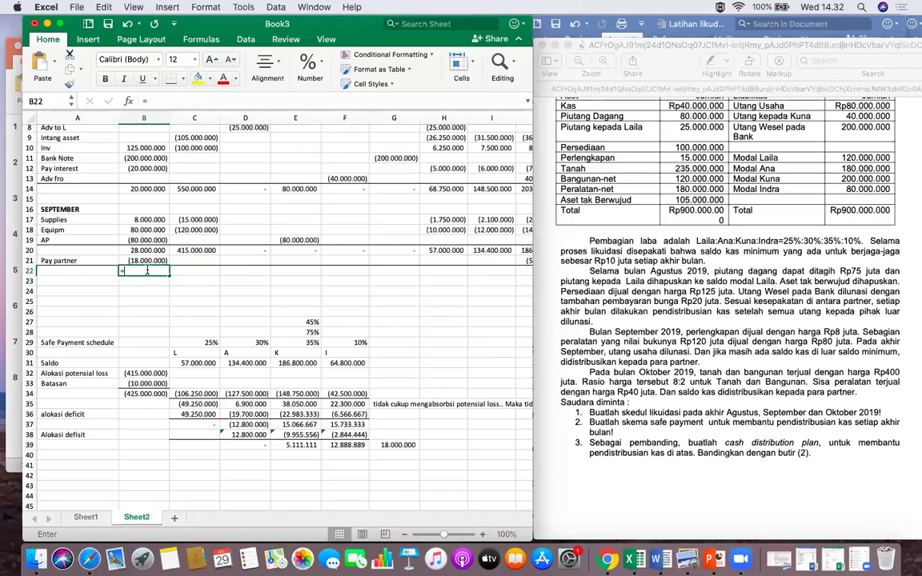
pyautogui.write('=')
pyautogui.click(148, 252)
pyautogui.write('+')
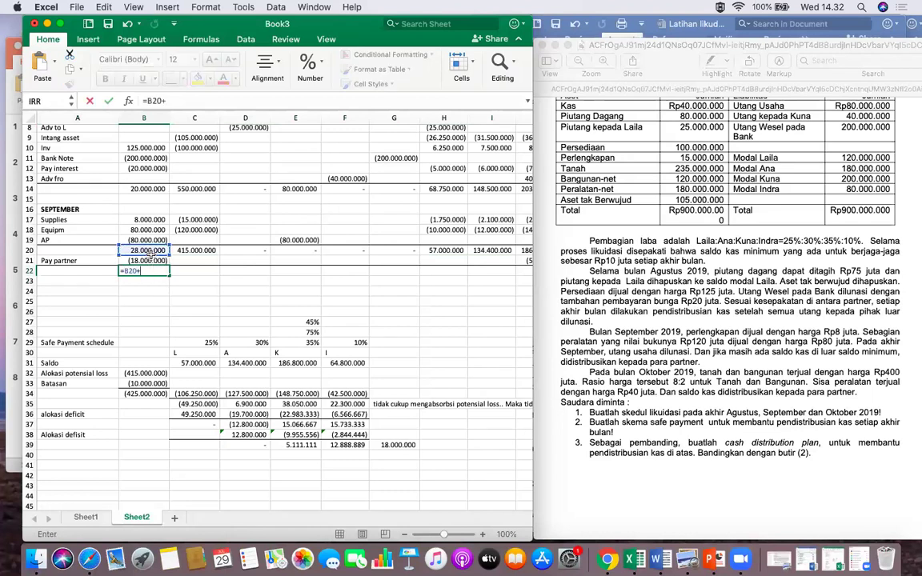
pyautogui.click(149, 260)
pyautogui.press('Return')
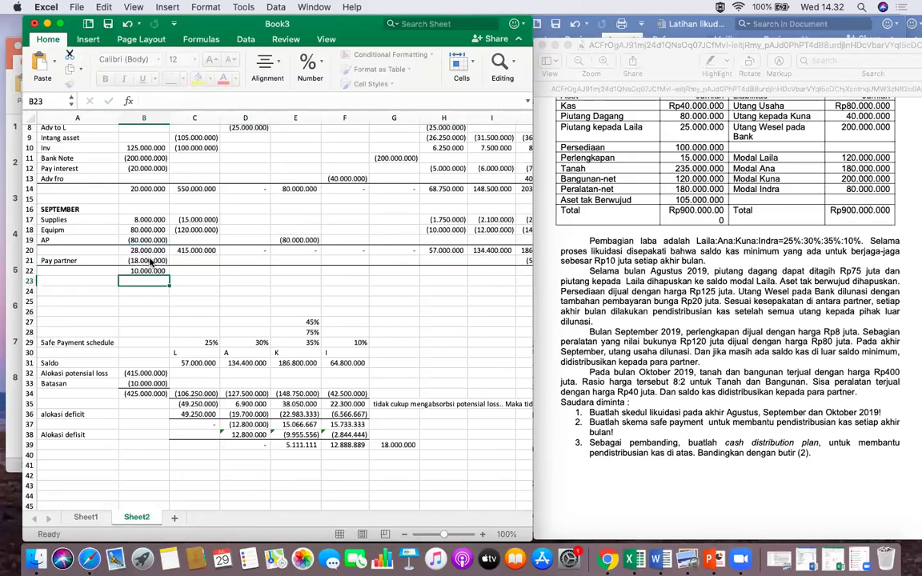
pyautogui.click(148, 271)
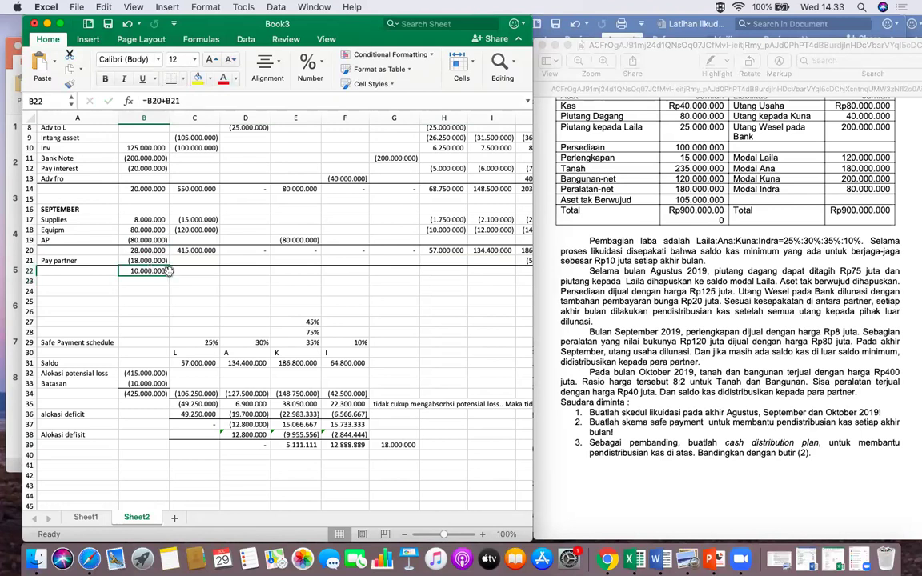
pyautogui.moveTo(169, 275); pyautogui.dragTo(489, 275)
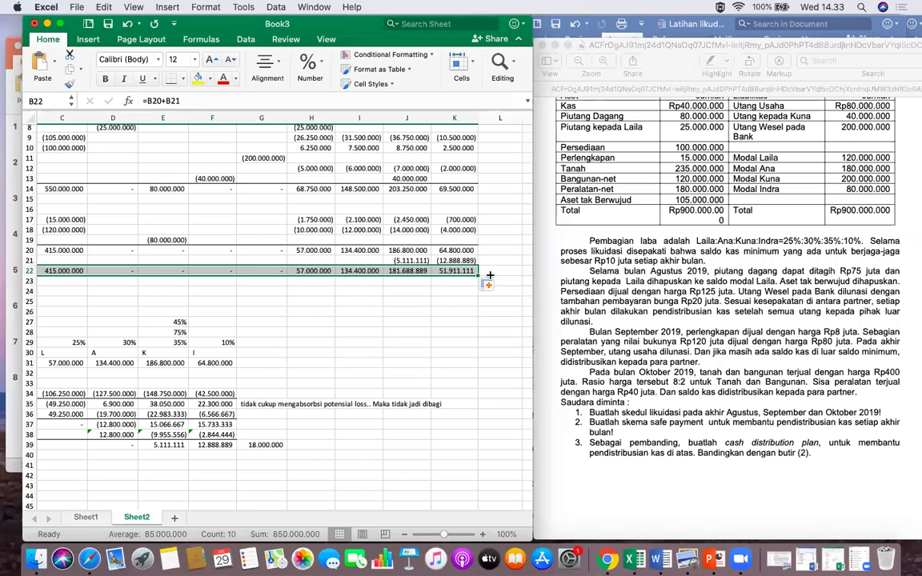
# Review the August and September liquidation balances down to row 22 and the case text beside the worksheet.
pyautogui.scroll(5, 432, 288)
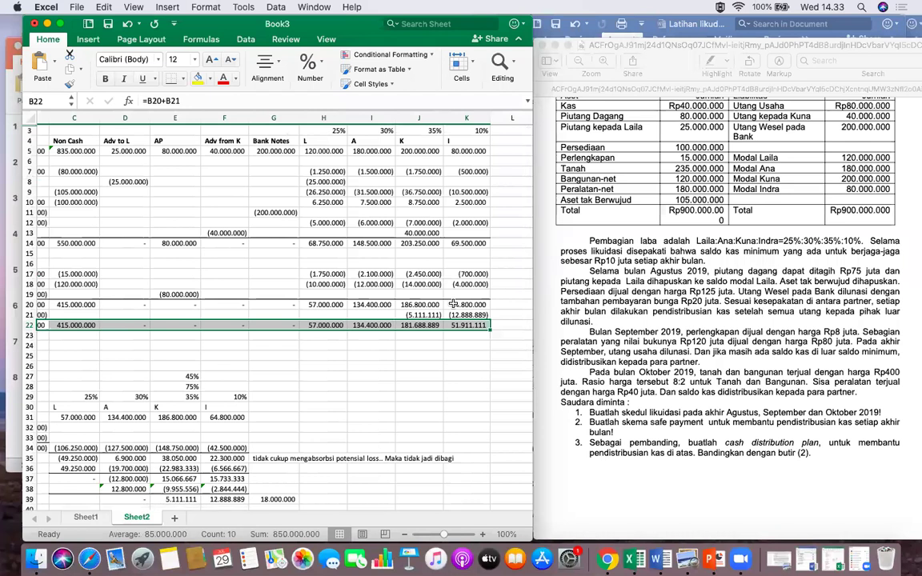
pyautogui.scroll(-1, 432, 303)
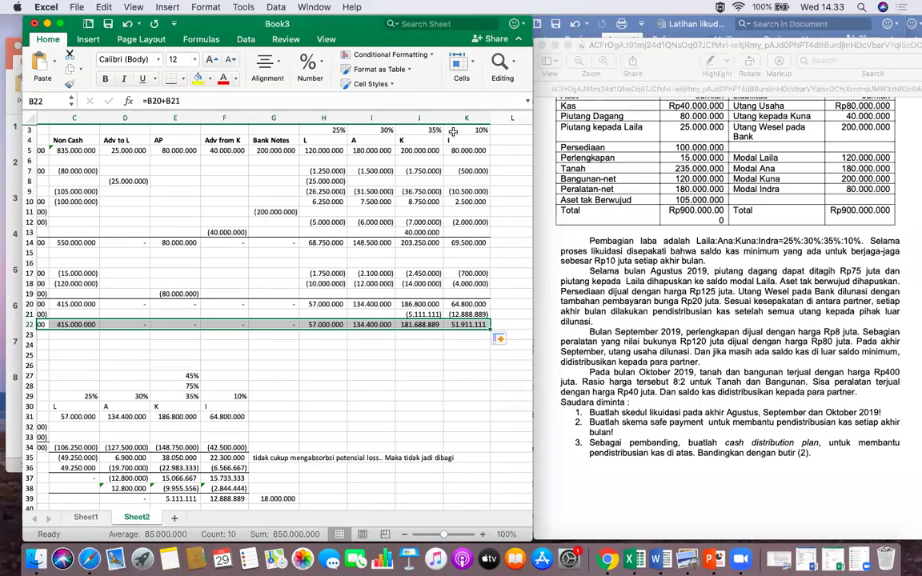
pyautogui.hscroll(-3, 330, 392)
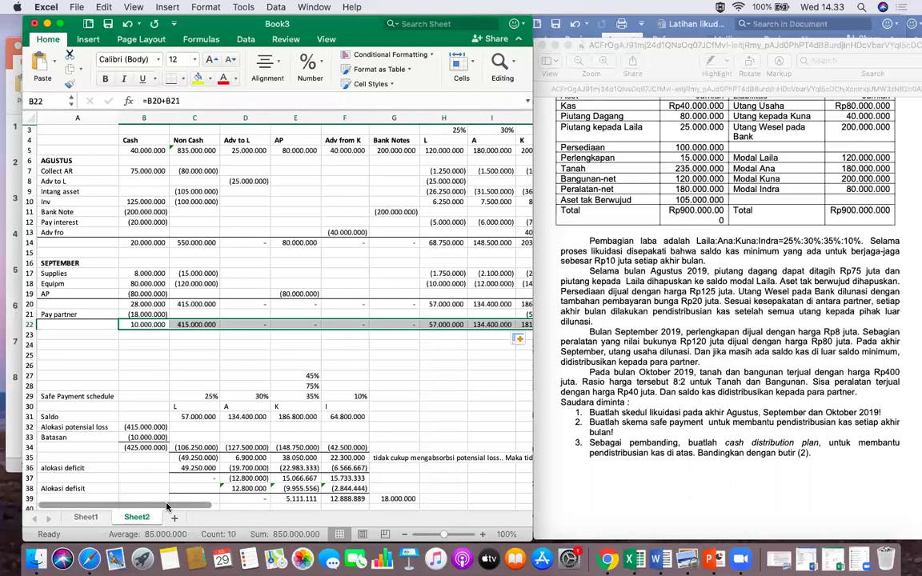
pyautogui.hscroll(5, 455, 364)
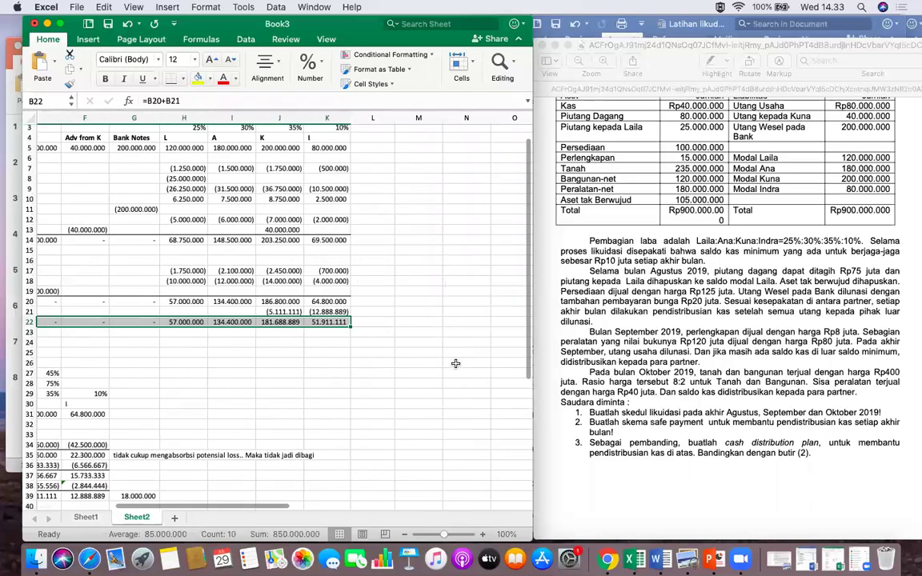
pyautogui.click(320, 352)
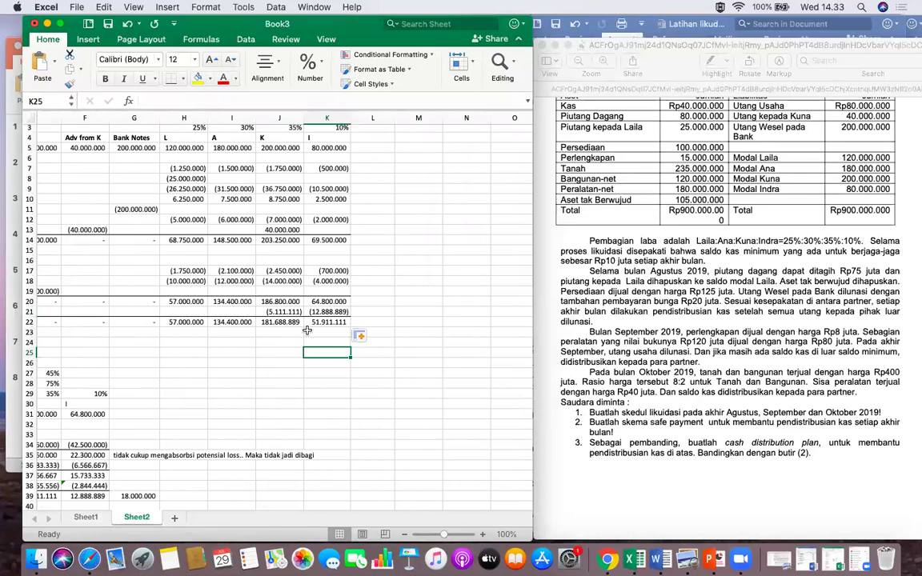
pyautogui.hscroll(-2, 307, 329)
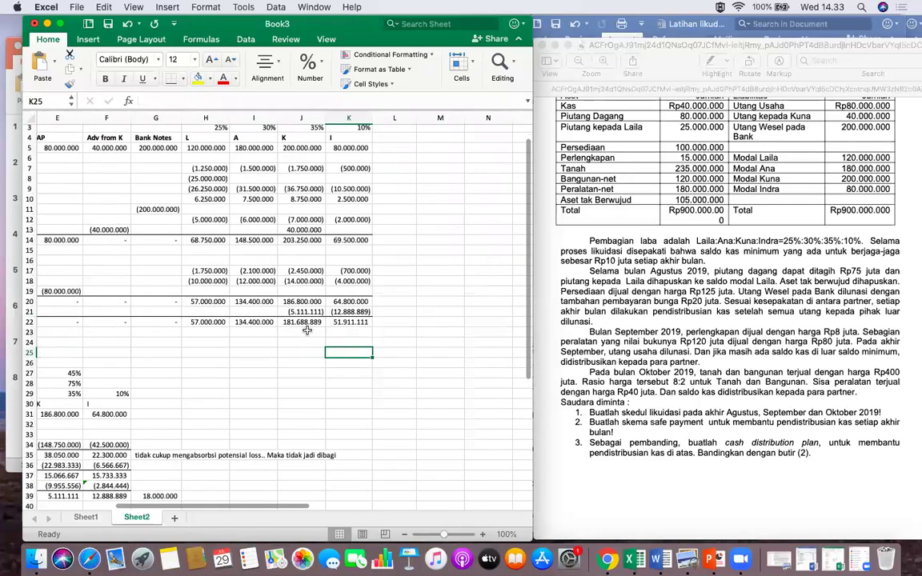
pyautogui.hscroll(-1, 307, 330)
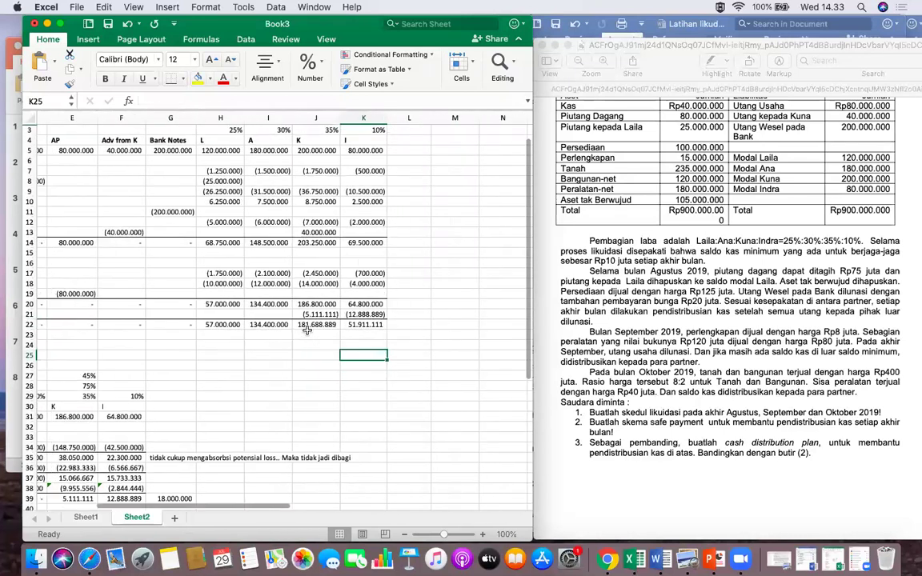
pyautogui.click(741, 294)
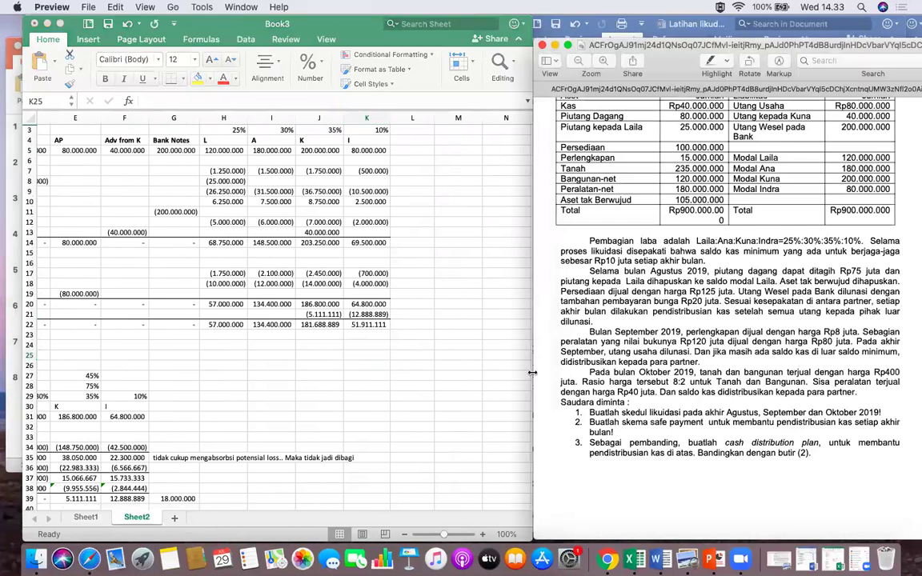
# Add the bold heading OKTOBER in A23 below the September closing balances.
pyautogui.hscroll(-5, 239, 402)
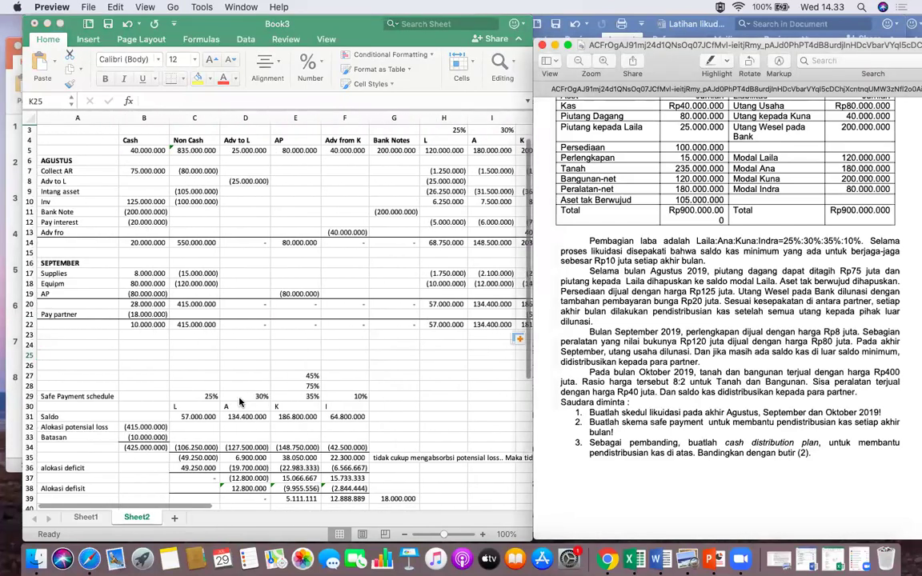
pyautogui.scroll(-5, 239, 403)
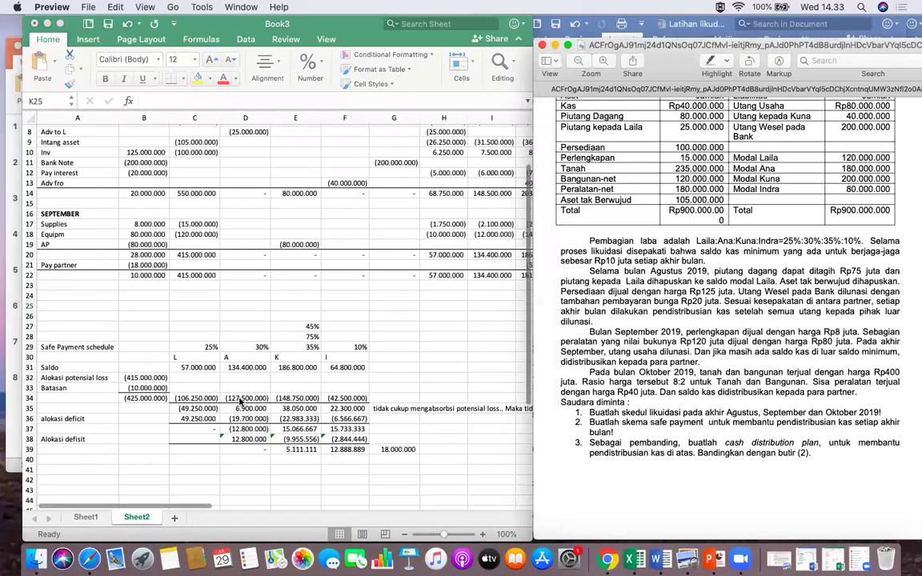
pyautogui.scroll(-1, 239, 402)
pyautogui.click(65, 280)
pyautogui.click(64, 280)
pyautogui.write('OKTOBER')
pyautogui.press('Tab')
pyautogui.press('Up')
pyautogui.press('Down')
pyautogui.press('Left')
pyautogui.press('super+b')
# Add the October transaction "land and Buil" in A24 with cash proceeds of 400.000.000 in B24.
pyautogui.click(71, 289)
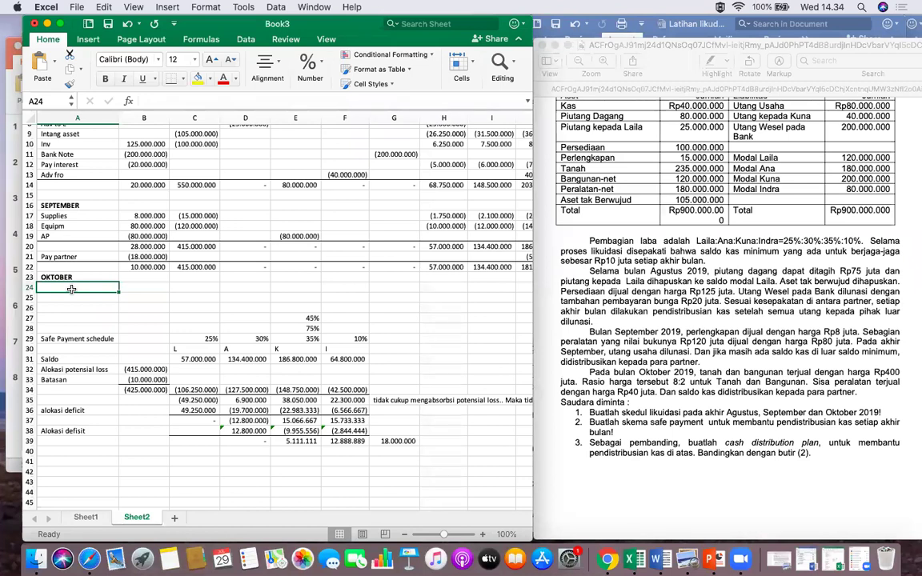
pyautogui.write('land and')
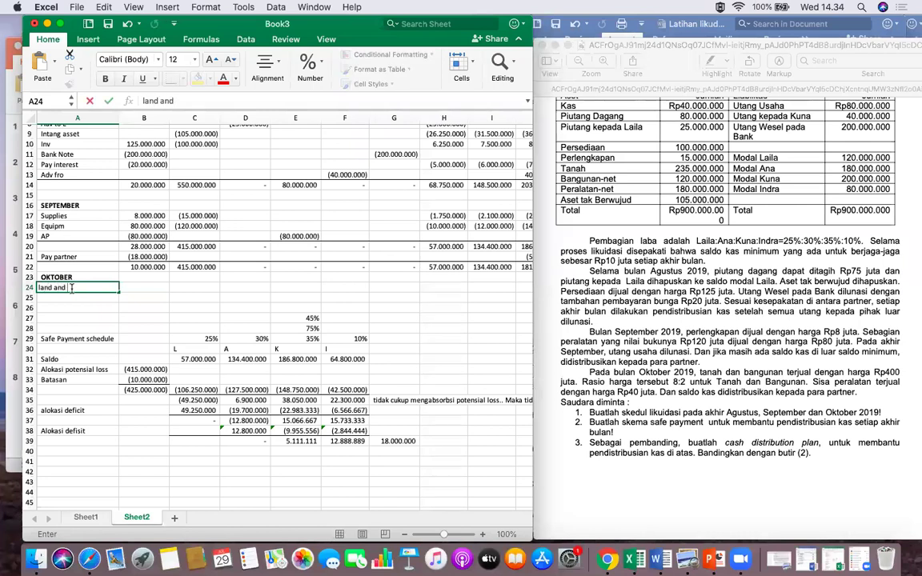
pyautogui.write(' Buil')
pyautogui.press('Tab')
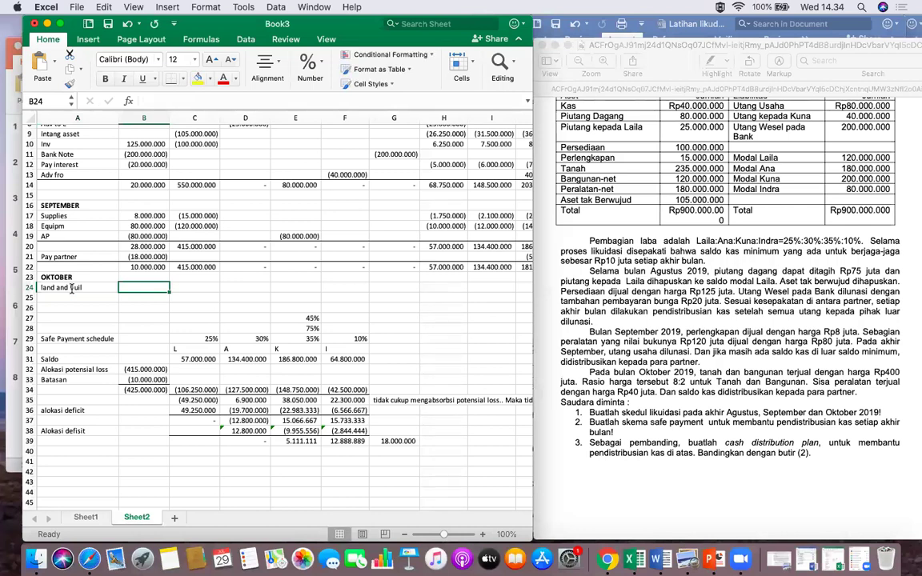
pyautogui.write('400.000.000')
pyautogui.press('Tab')
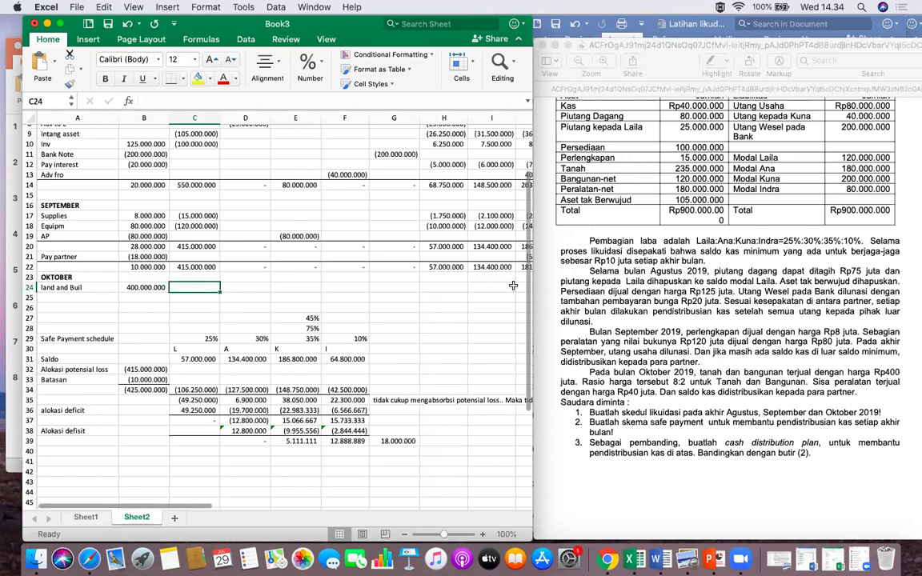
# Label a side calculation below the October row with Land in H26 and Build in H27.
pyautogui.click(428, 309)
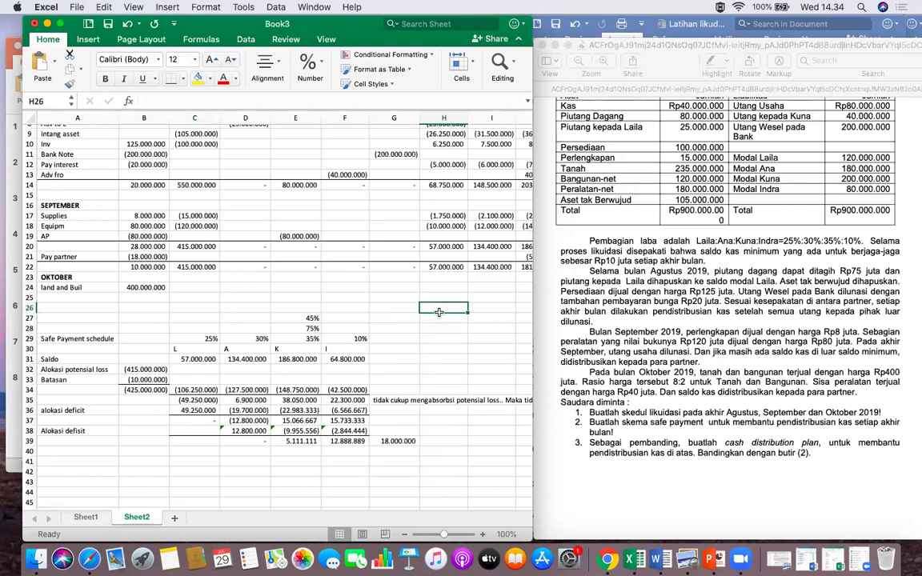
pyautogui.write('L')
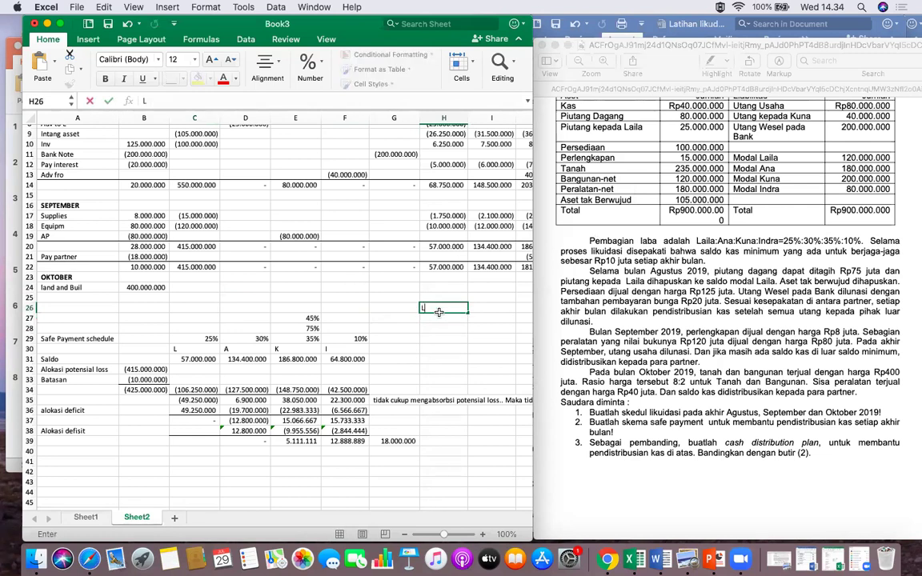
pyautogui.write('and')
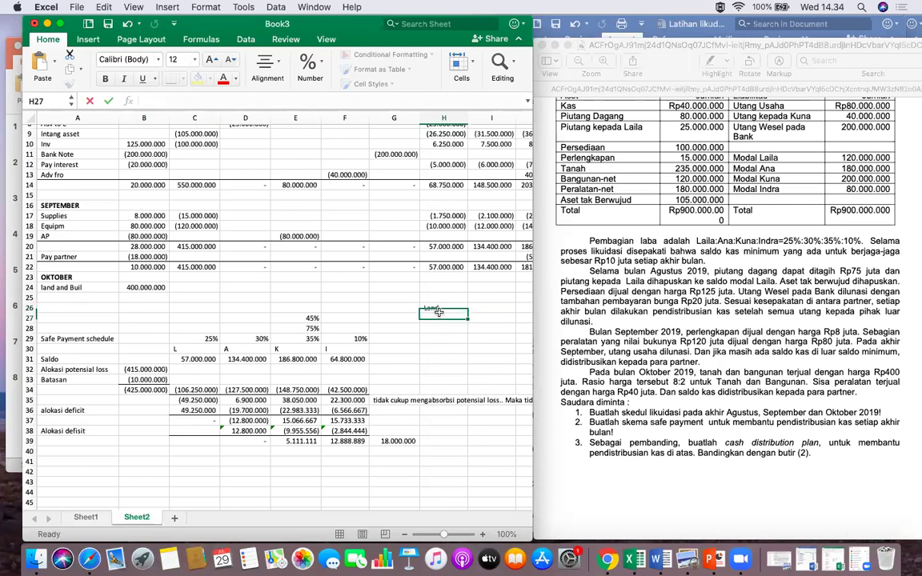
pyautogui.press('Return')
pyautogui.write('Build')
# Enter the book values 235.000.000 for Land in I26 and 120.000.000 for Build in I27.
pyautogui.click(479, 308)
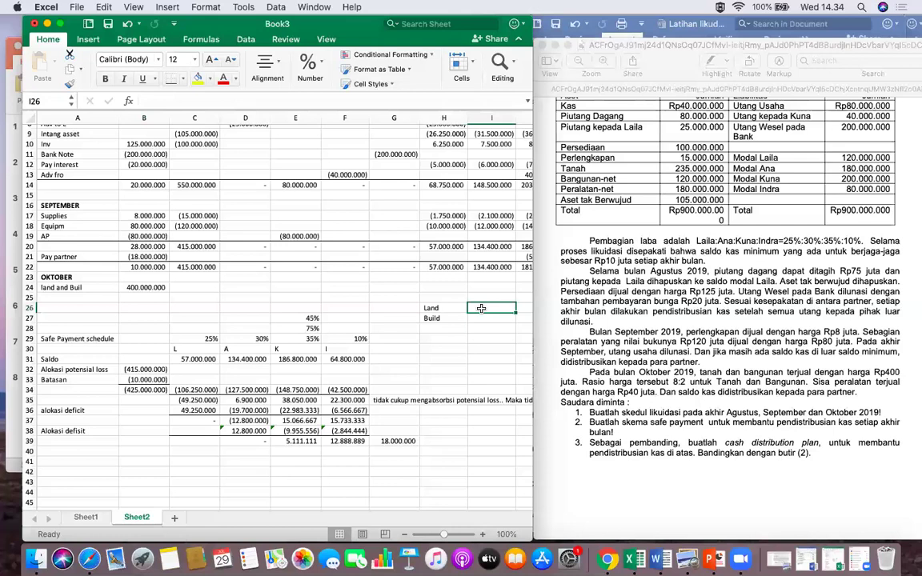
pyautogui.write('235')
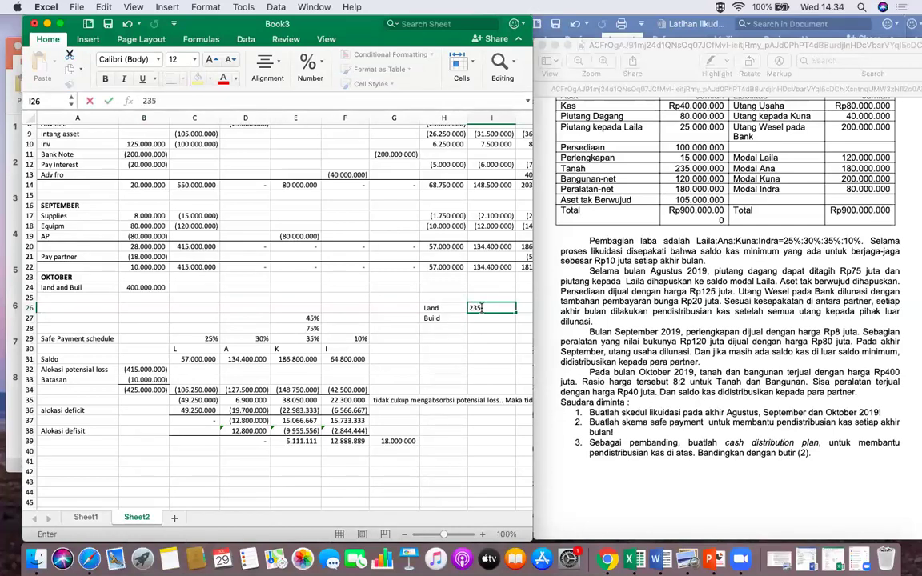
pyautogui.write('.000.000')
pyautogui.press('Return')
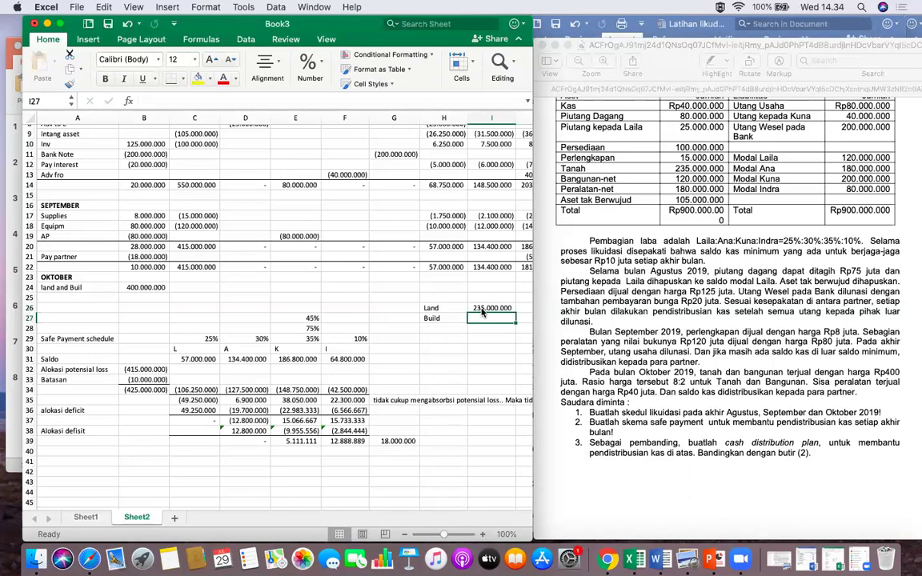
pyautogui.write('120.000.')
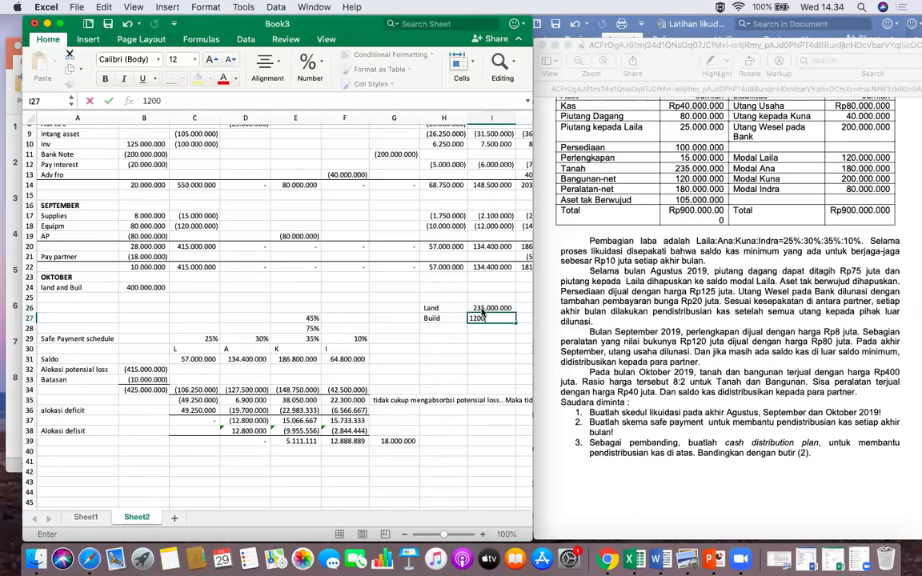
pyautogui.write('000')
pyautogui.press('Return')
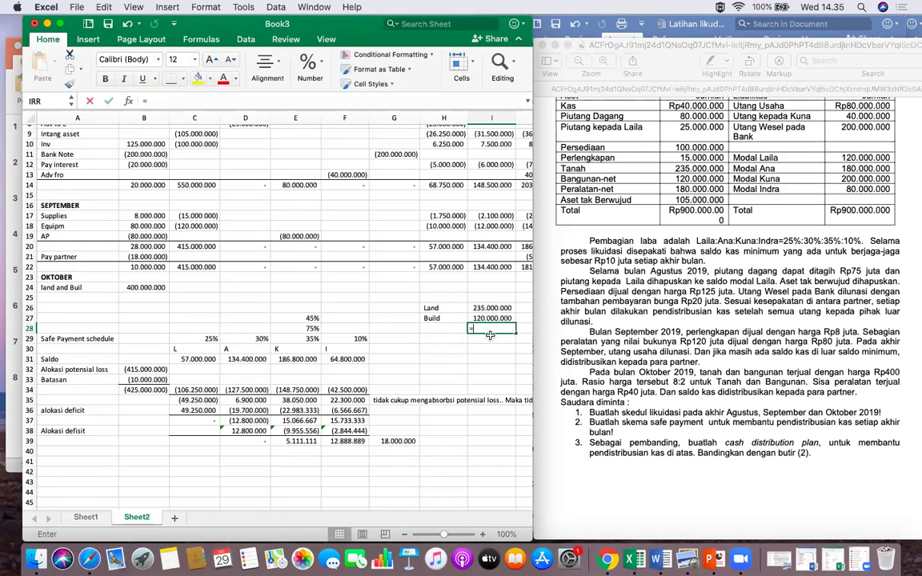
# Total the land and building book values in I28 with =I26+I27.
pyautogui.write('=')
pyautogui.click(496, 307)
pyautogui.write('+')
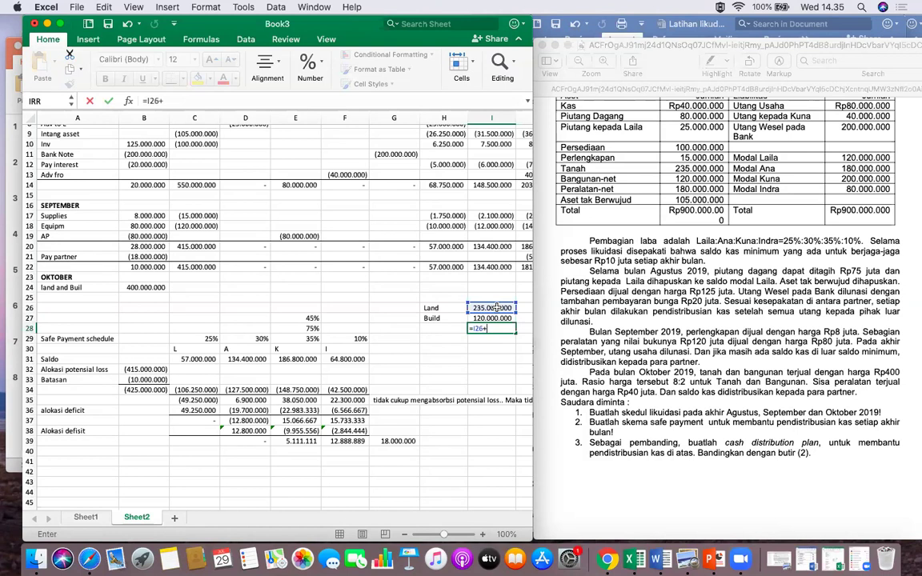
pyautogui.click(492, 317)
pyautogui.press('Return')
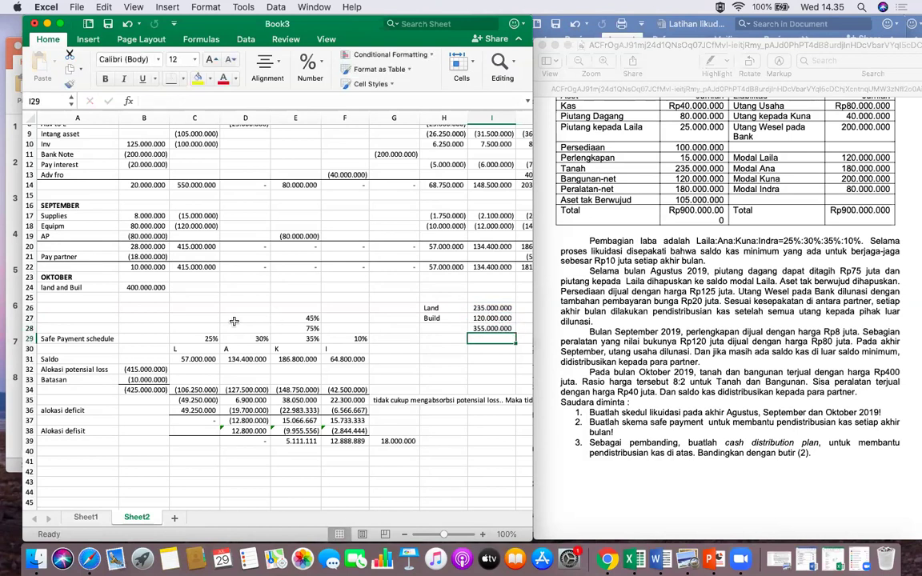
# Enter -355000000 in C24 as the Non Cash reduction for the land and building sale.
pyautogui.scroll(-1, 177, 280)
pyautogui.click(191, 288)
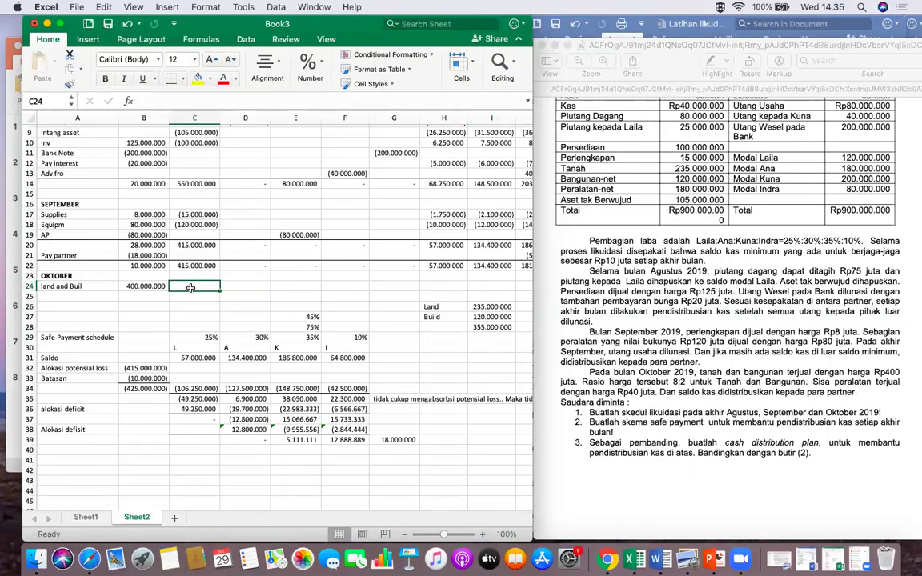
pyautogui.write('=-')
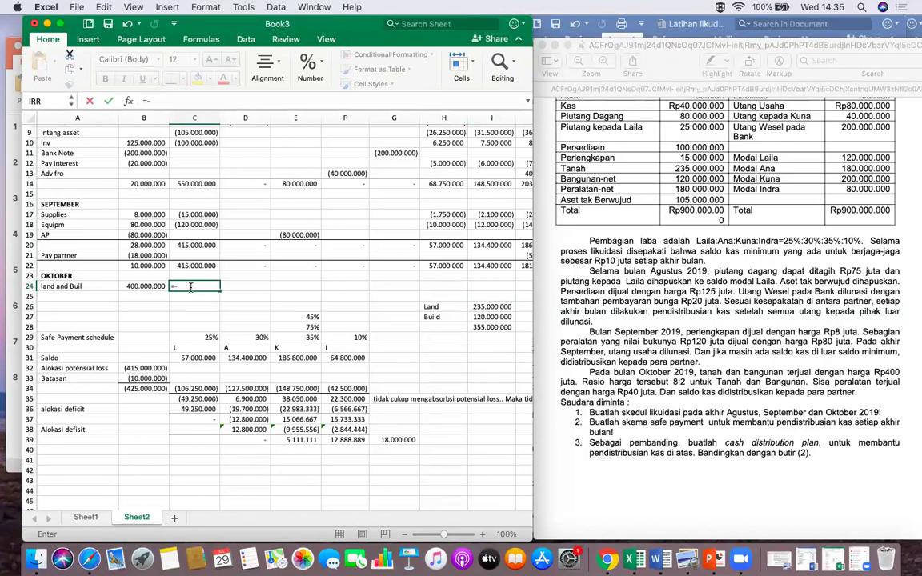
pyautogui.press('BackSpace')
pyautogui.write('-')
pyautogui.write('355.000.000')
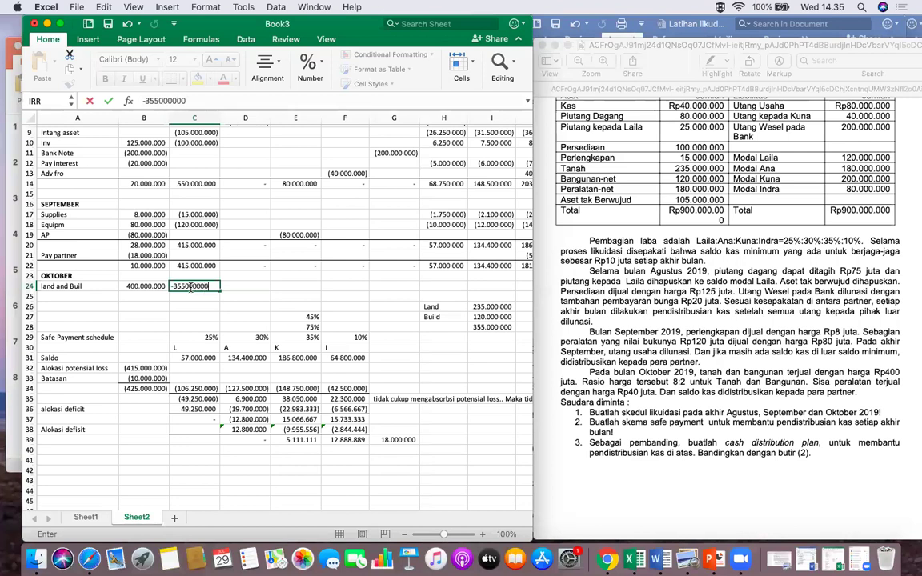
pyautogui.press('Return')
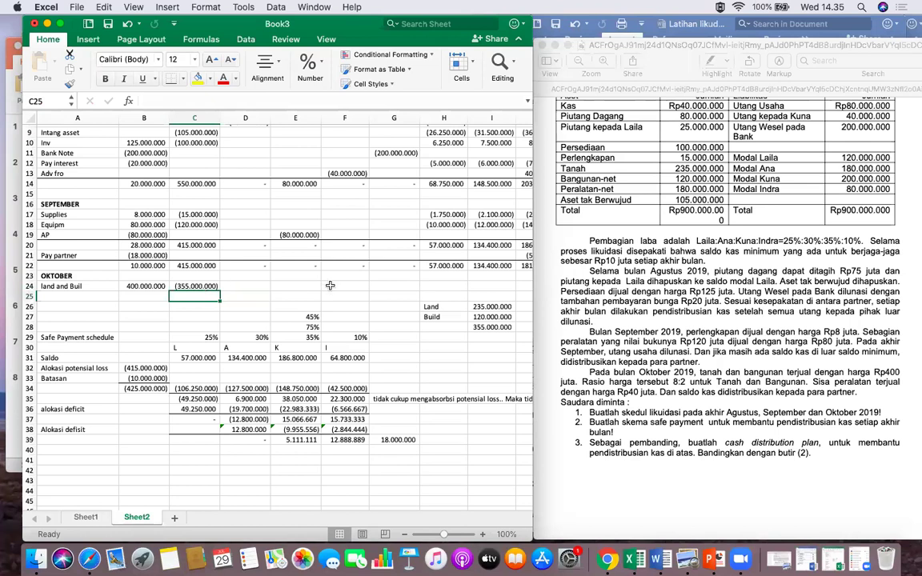
# Allocate the land and building gain to the partners with =H3*50000000 in H24, filled across to K24.
pyautogui.click(436, 283)
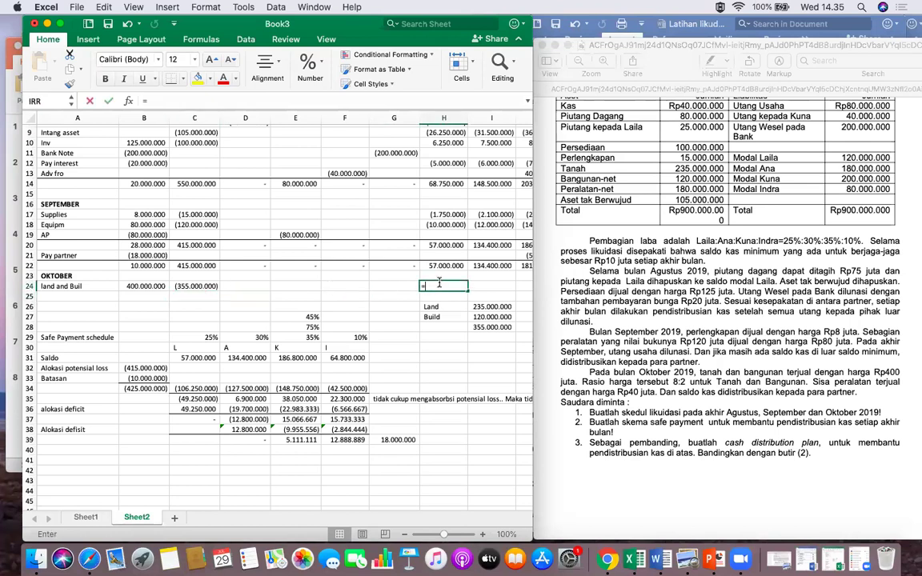
pyautogui.write('=')
pyautogui.scroll(3, 447, 230)
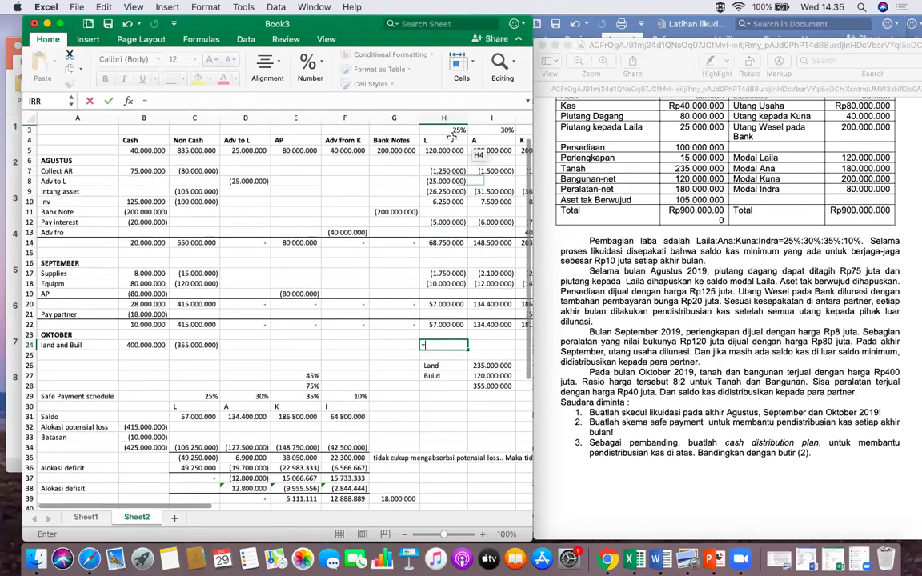
pyautogui.click(449, 130)
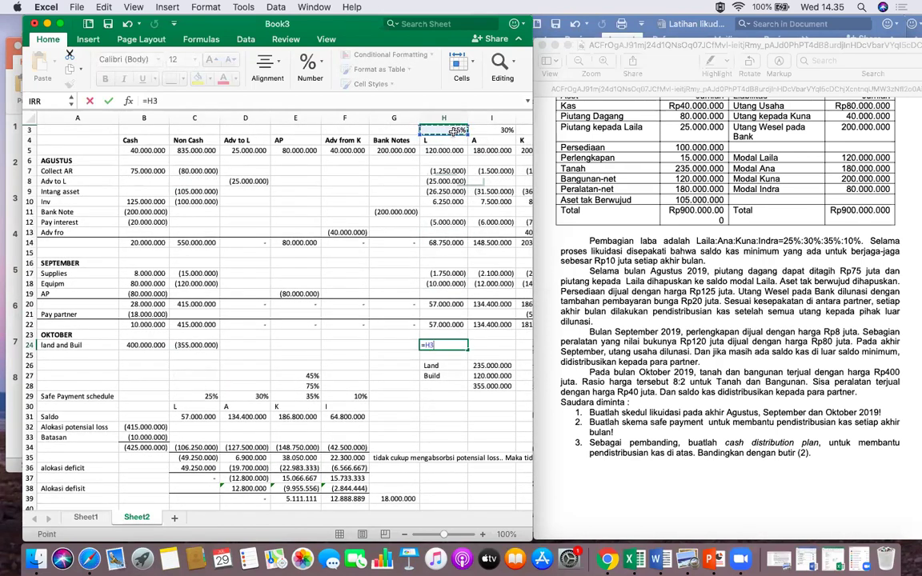
pyautogui.write('*5000000')
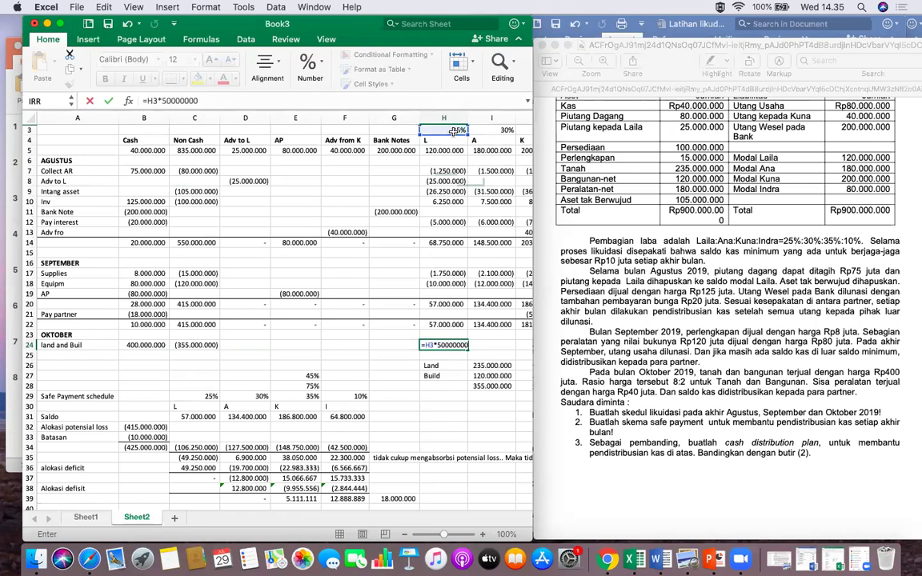
pyautogui.press('Return')
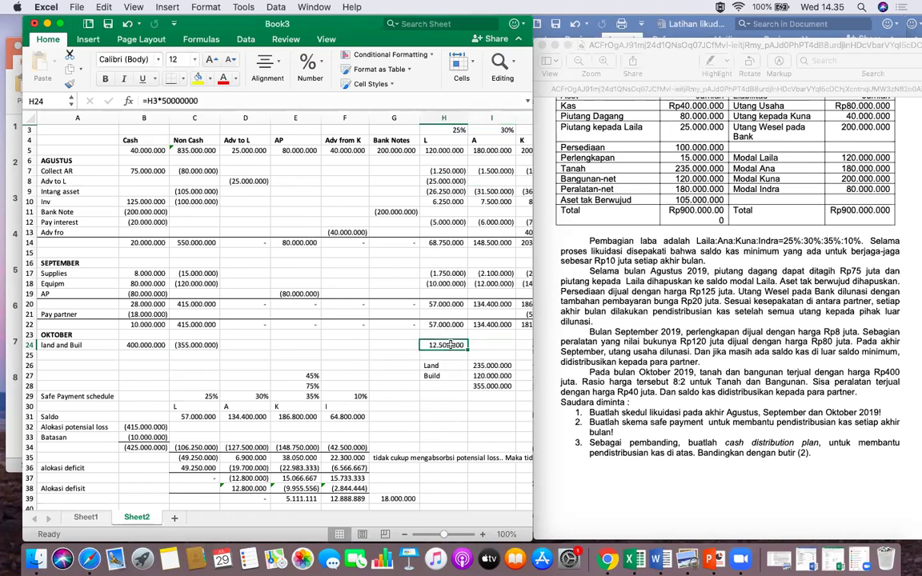
pyautogui.moveTo(468, 350)
pyautogui.mouseDown()
pyautogui.moveTo(528, 353)
pyautogui.moveTo(480, 353)
pyautogui.mouseUp()
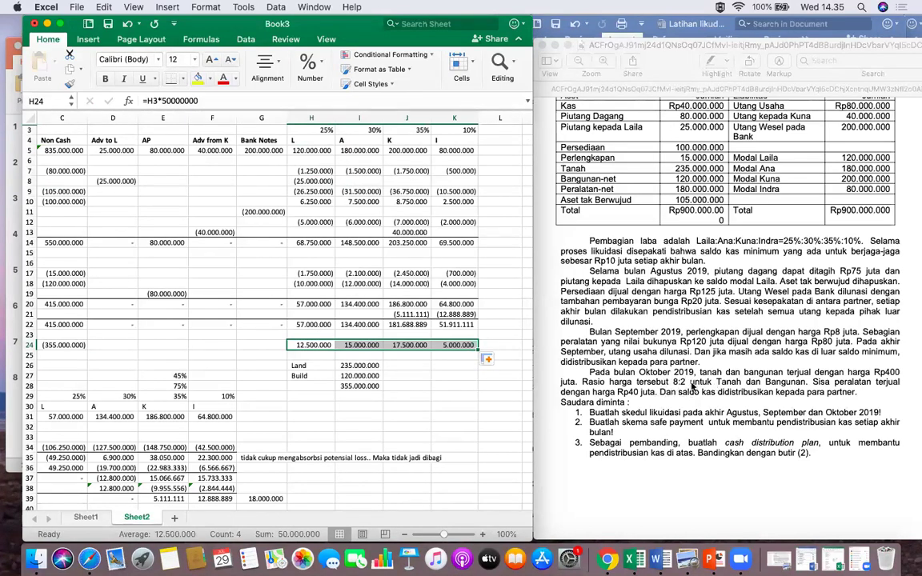
pyautogui.hscroll(-5, 245, 383)
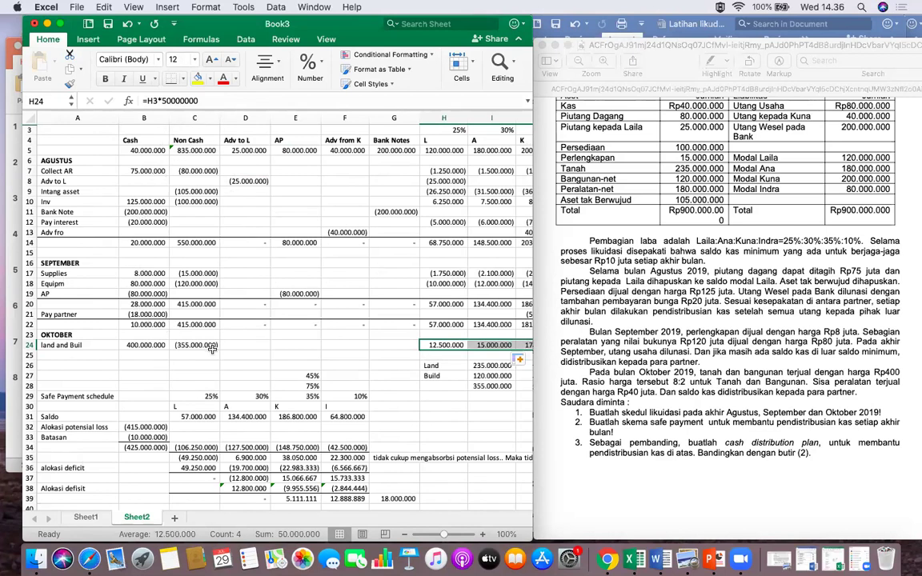
pyautogui.hscroll(3, 352, 336)
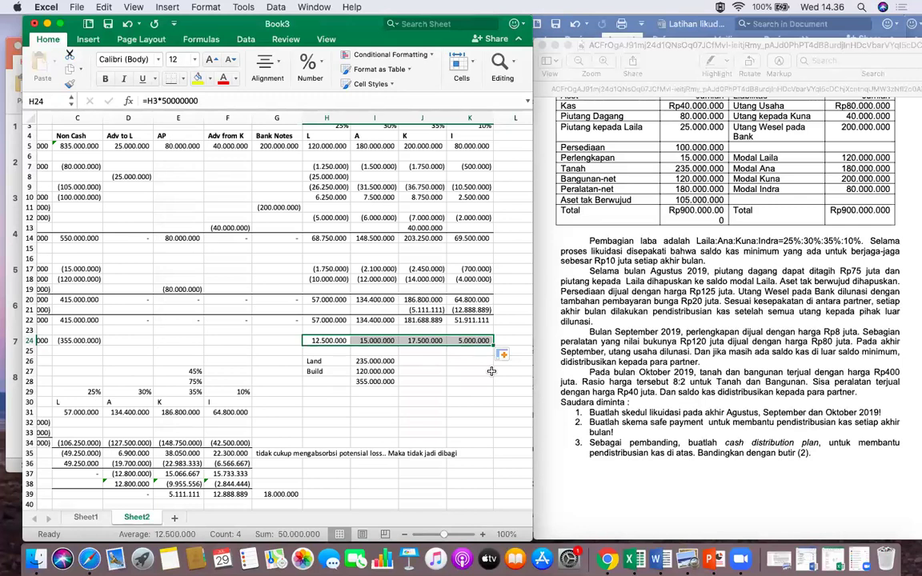
pyautogui.hscroll(-5, 437, 355)
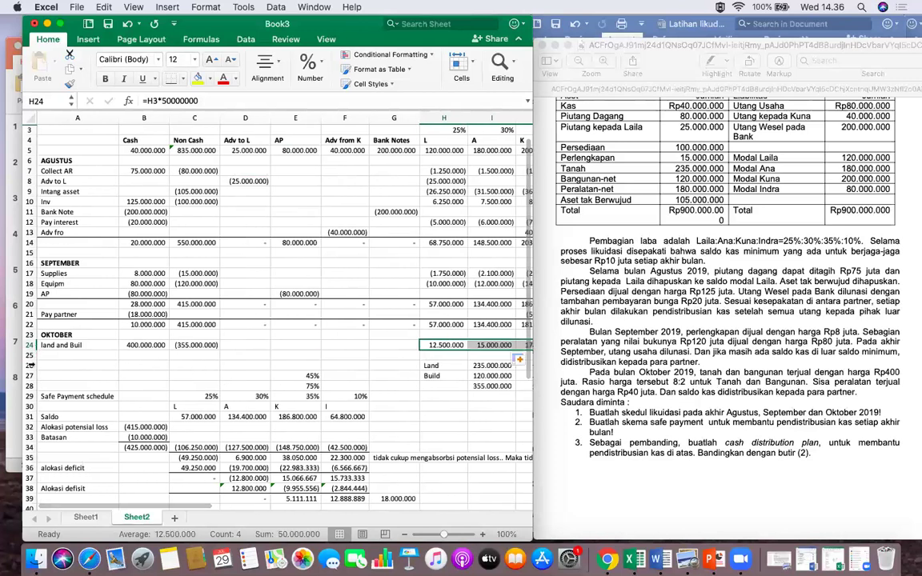
pyautogui.click(31, 365)
pyautogui.rightClick(30, 364)
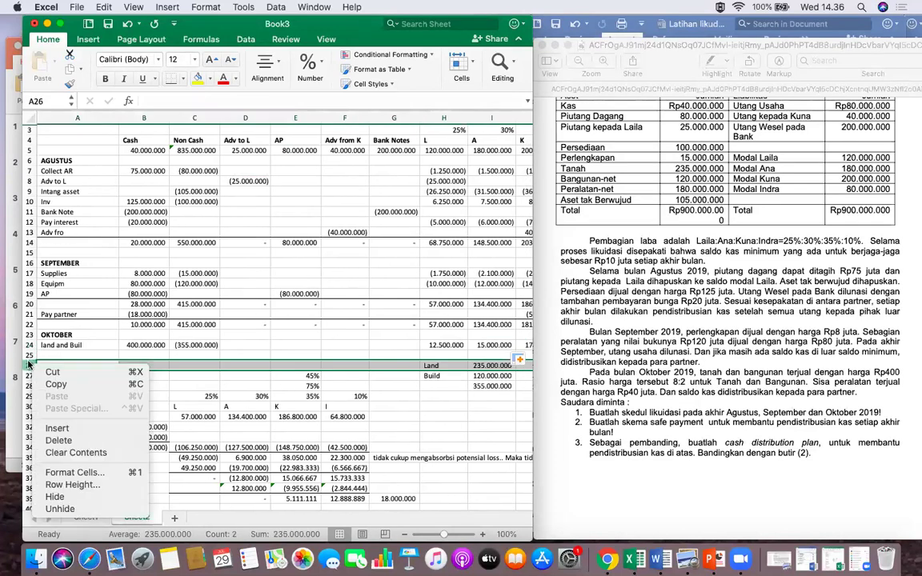
pyautogui.press('Escape')
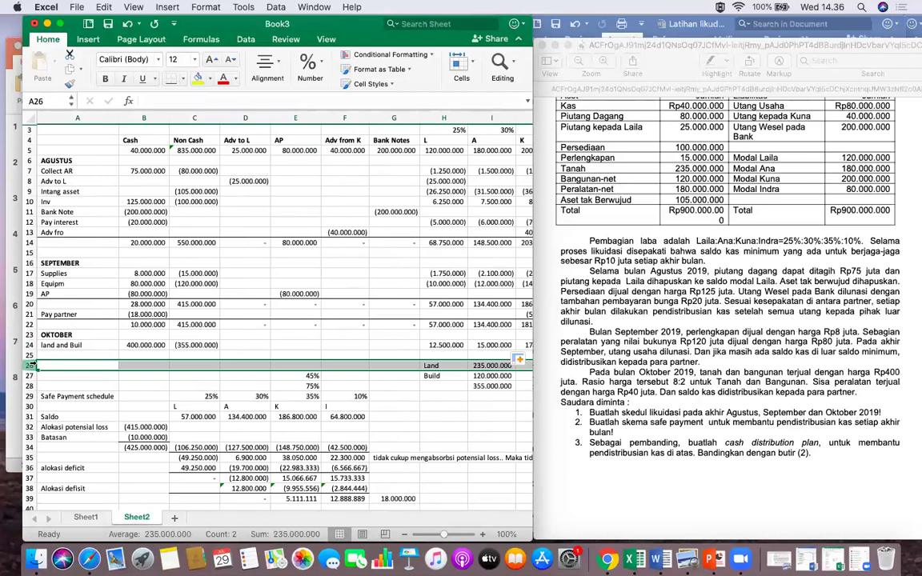
# Insert three blank rows at row 25, below the land and building transaction.
pyautogui.click(32, 356)
pyautogui.rightClick(35, 357)
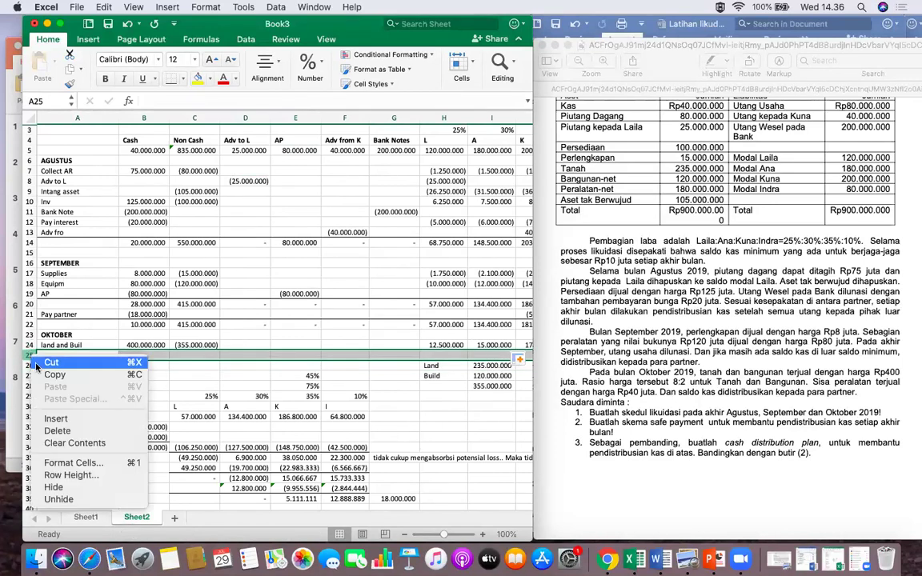
pyautogui.click(55, 418)
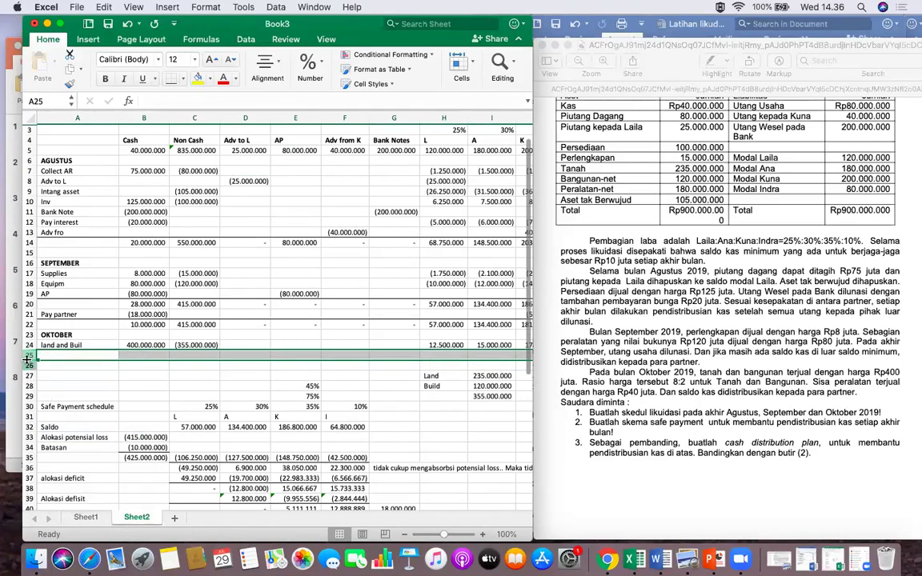
pyautogui.rightClick(29, 365)
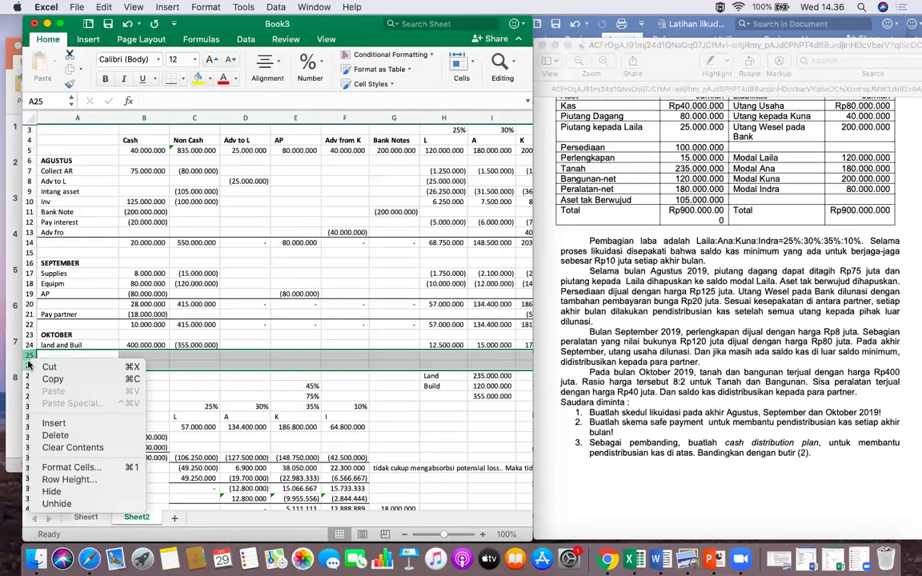
pyautogui.click(54, 422)
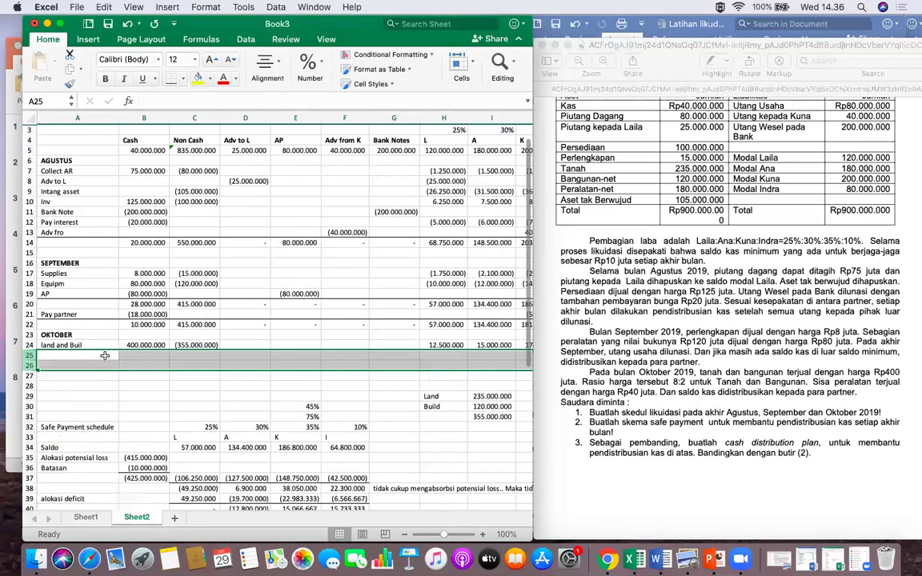
# Enter the transaction label Equipm in A25 below the land and building row.
pyautogui.click(144, 396)
pyautogui.click(73, 355)
pyautogui.write('Equipm')
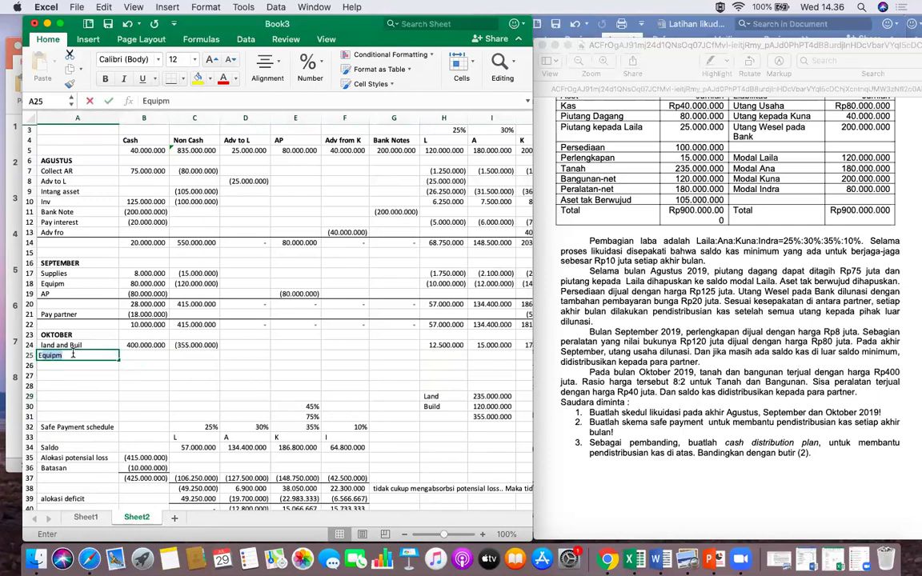
pyautogui.press('Tab')
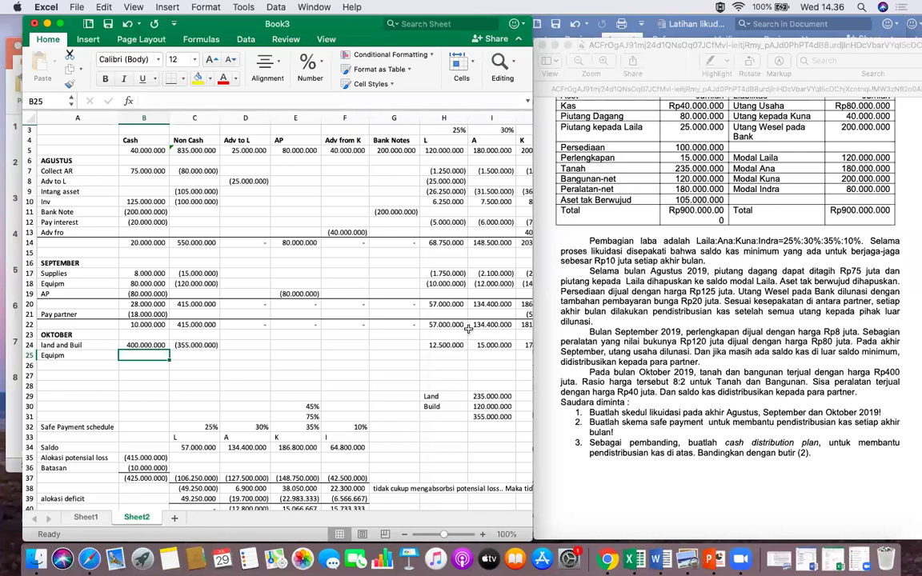
# Record the equipment sale in row 25 with -60000000 under Non Cash and 40000000 under Cash.
pyautogui.click(205, 357)
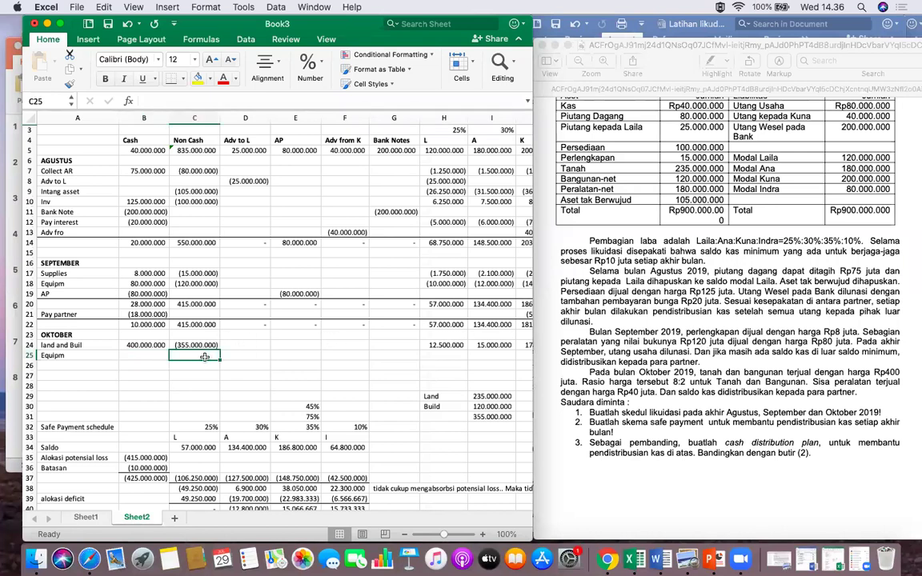
pyautogui.write('-60')
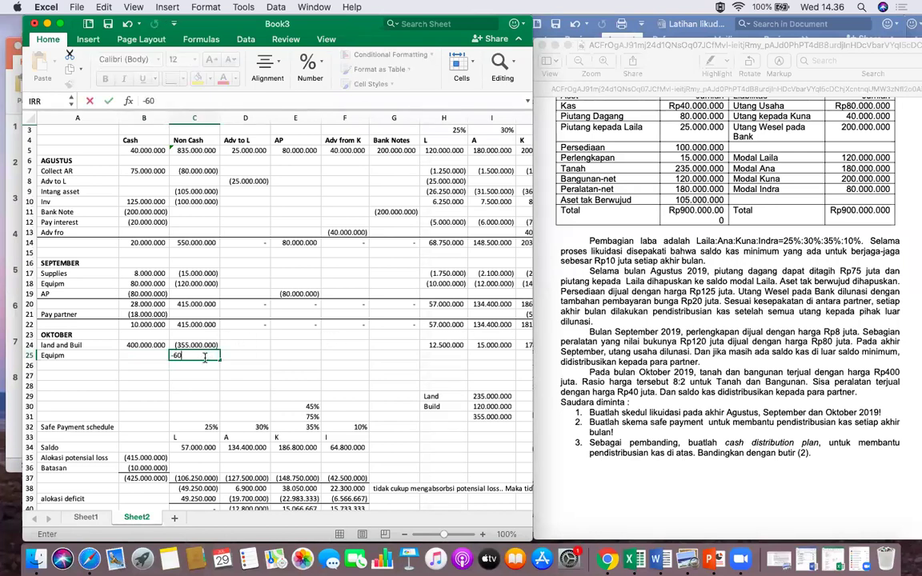
pyautogui.write('000000')
pyautogui.click(151, 356)
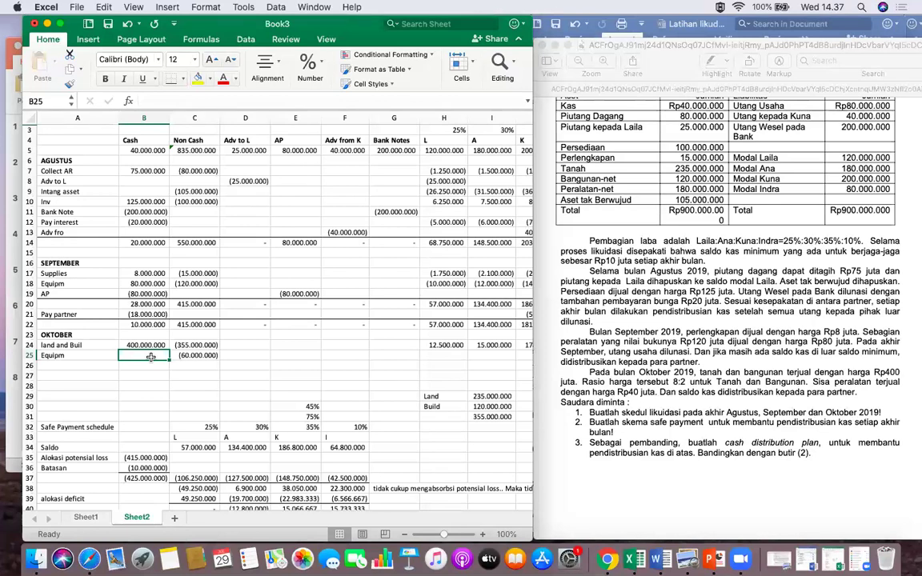
pyautogui.write('40.000.000')
pyautogui.press('Tab')
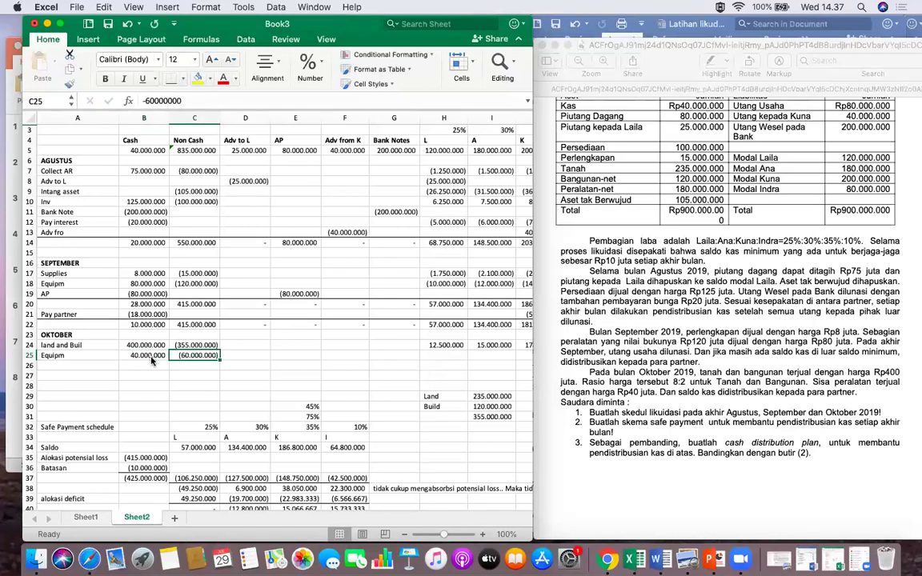
# Correct the land and building gain allocation in H24 to =H3*45000000 and refill it across to K24.
pyautogui.press('Tab')
pyautogui.press('Tab')
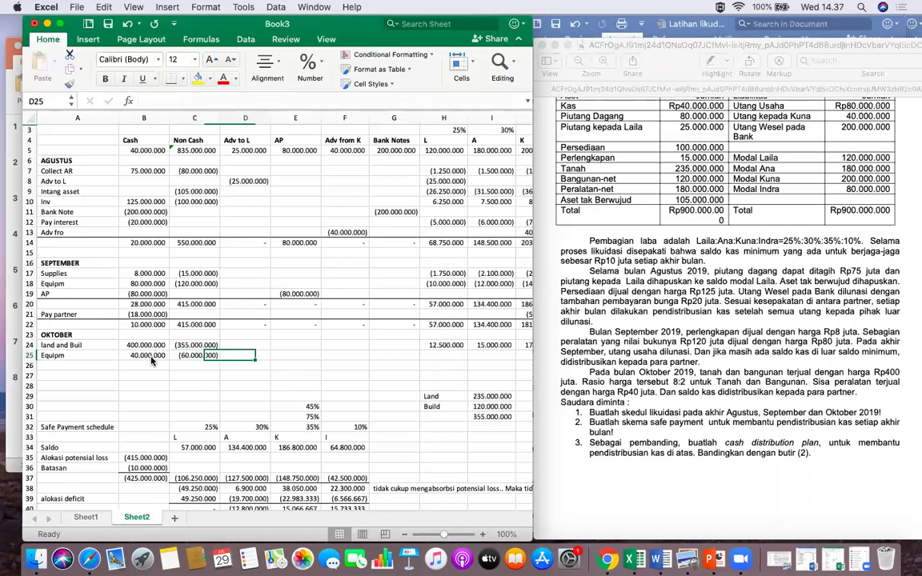
pyautogui.press('Tab')
pyautogui.press('Tab')
pyautogui.press('Tab')
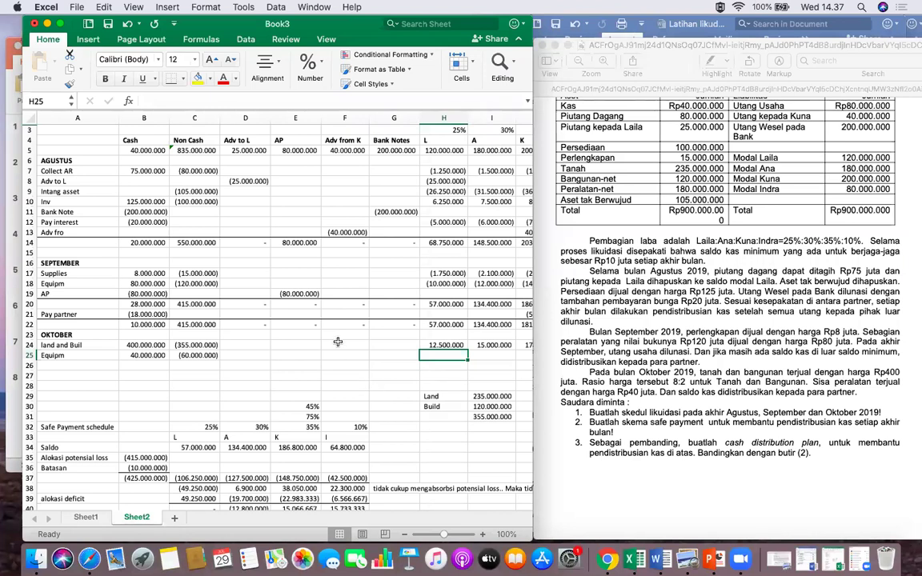
pyautogui.press('Up')
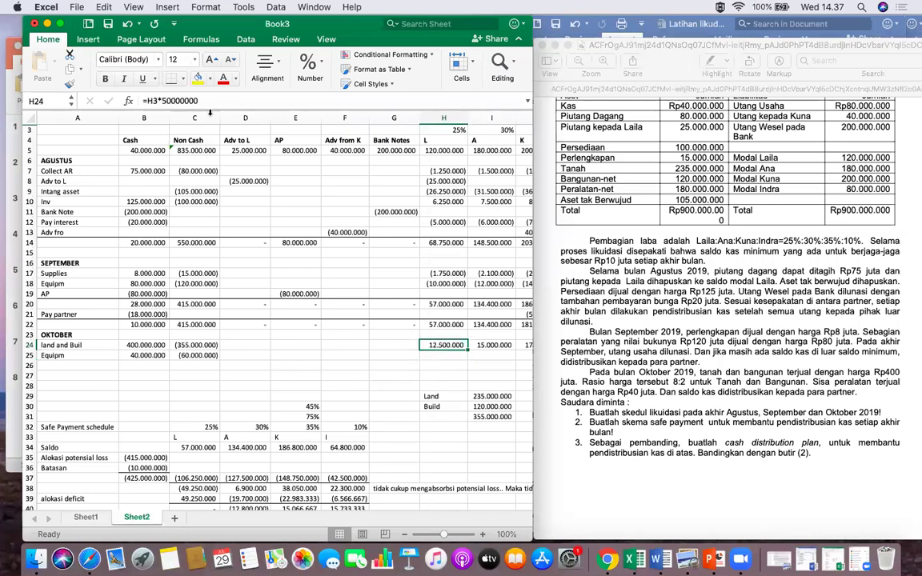
pyautogui.click(169, 101)
pyautogui.press('BackSpace')
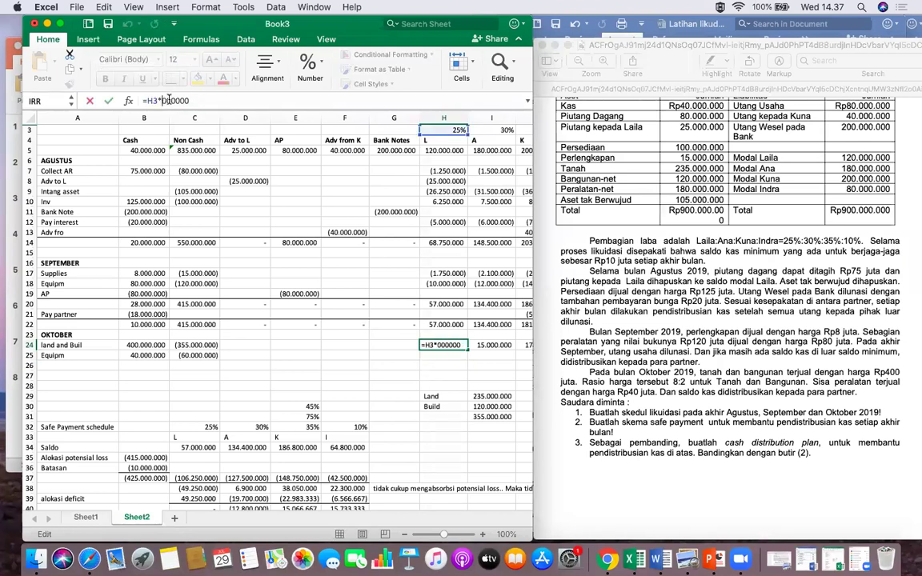
pyautogui.write('45')
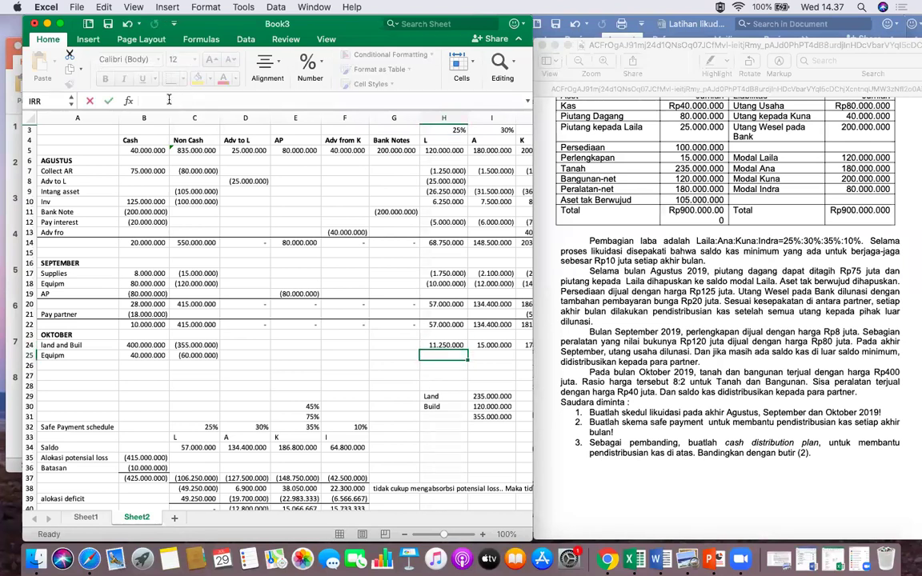
pyautogui.press('Return')
pyautogui.click(462, 345)
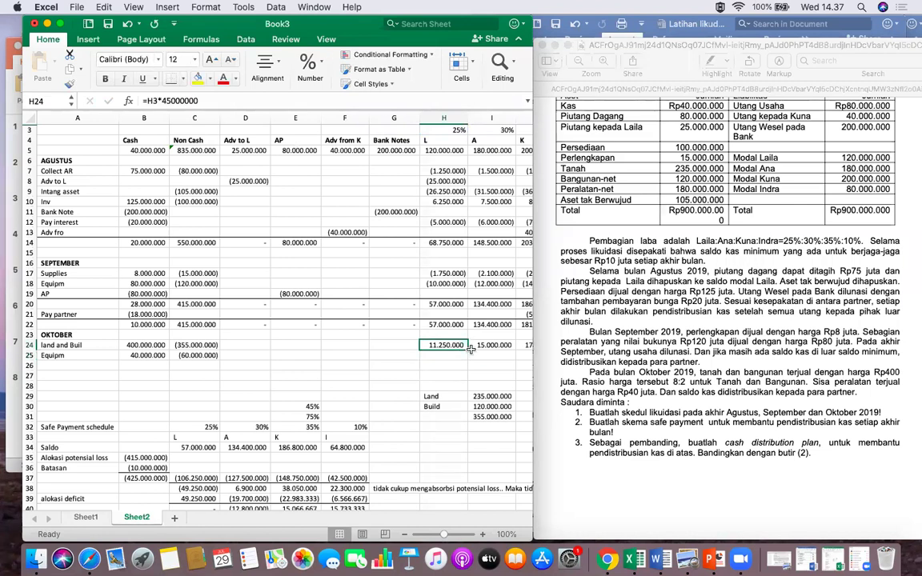
pyautogui.hscroll(3, 472, 348)
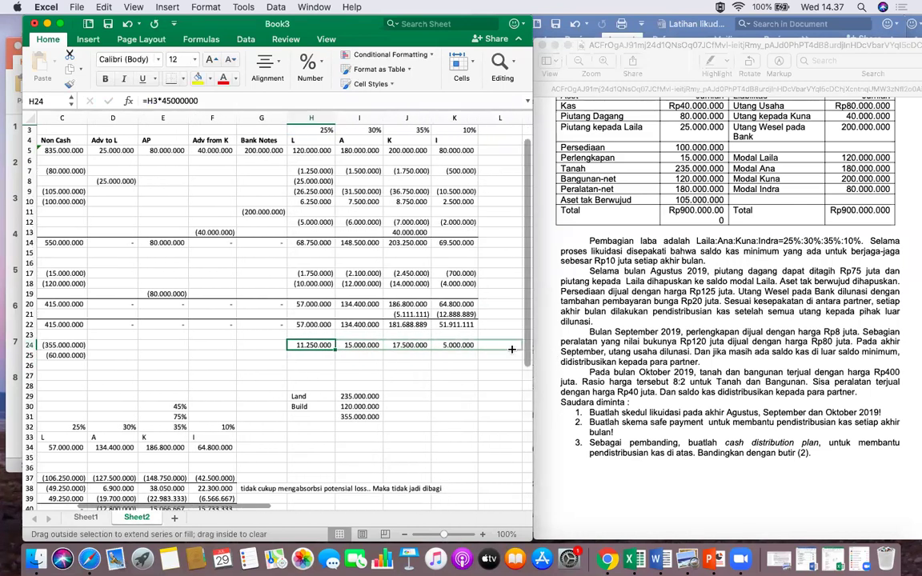
pyautogui.moveTo(487, 349); pyautogui.dragTo(487, 349)
pyautogui.click(443, 364)
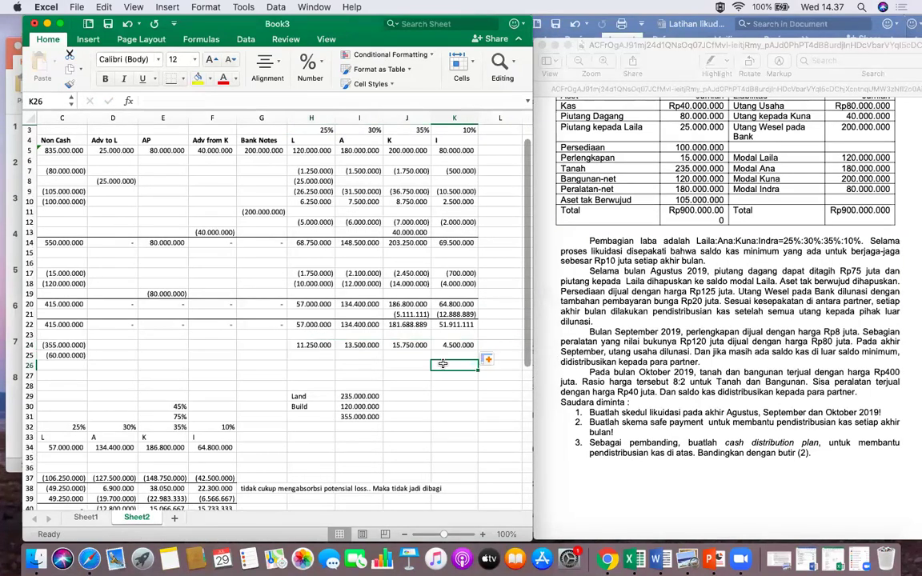
# Allocate the equipment loss to the partners with =H3*-20000000 in H25, filled across to K25, leaving L25 empty.
pyautogui.hscroll(-1, 443, 364)
pyautogui.hscroll(-1, 442, 364)
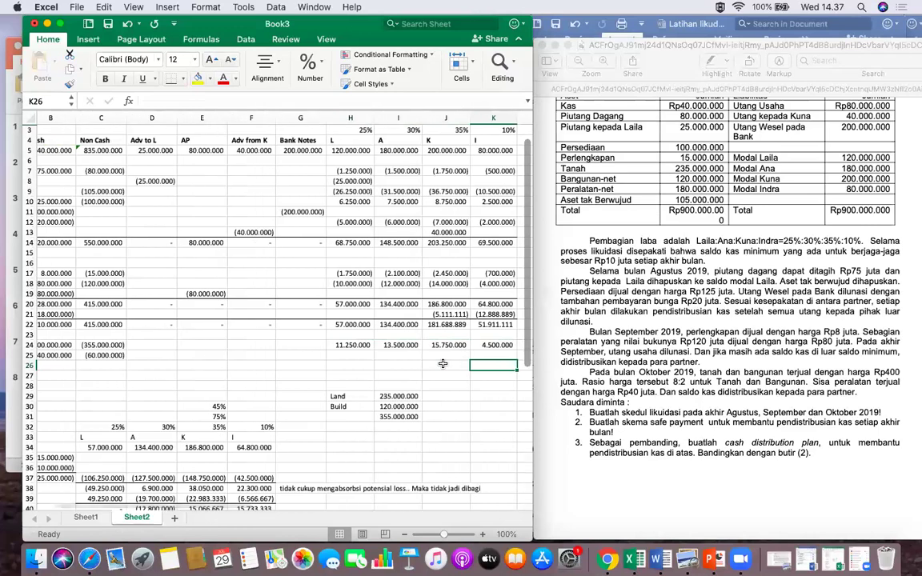
pyautogui.hscroll(-3, 442, 364)
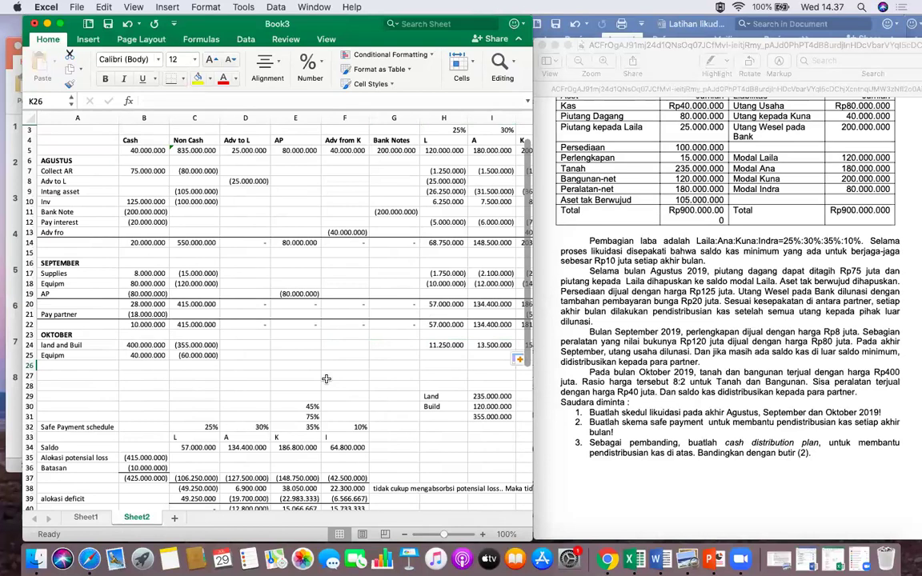
pyautogui.click(447, 354)
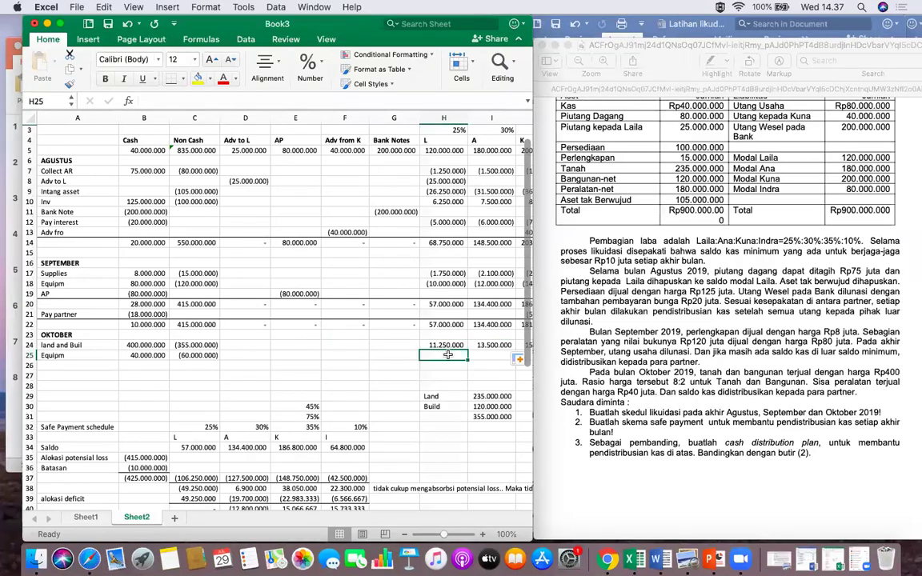
pyautogui.write('=')
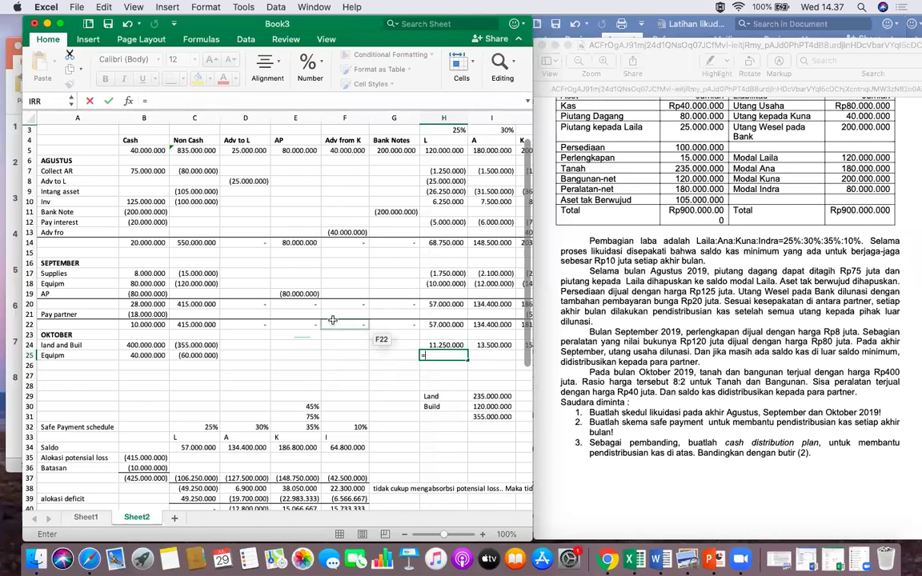
pyautogui.hscroll(1, 332, 320)
pyautogui.click(441, 130)
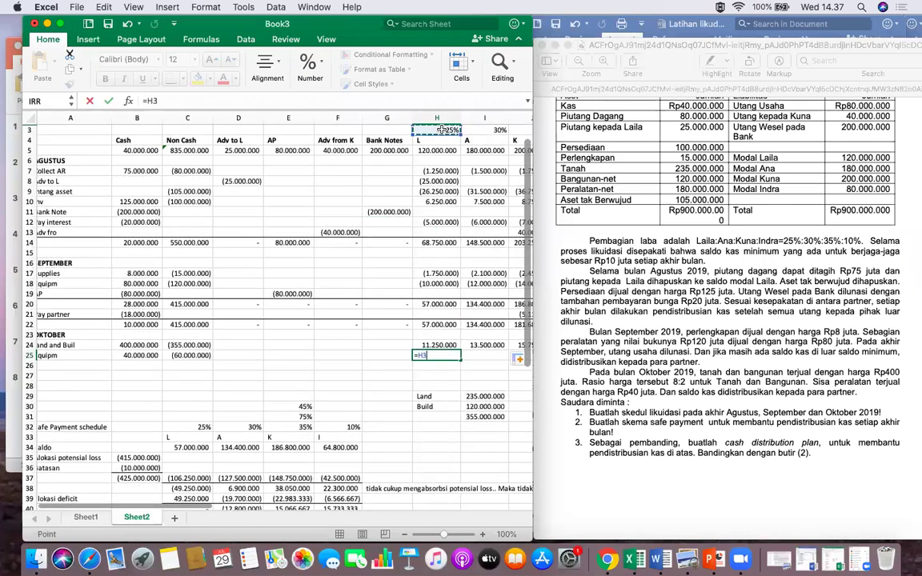
pyautogui.write('*-20')
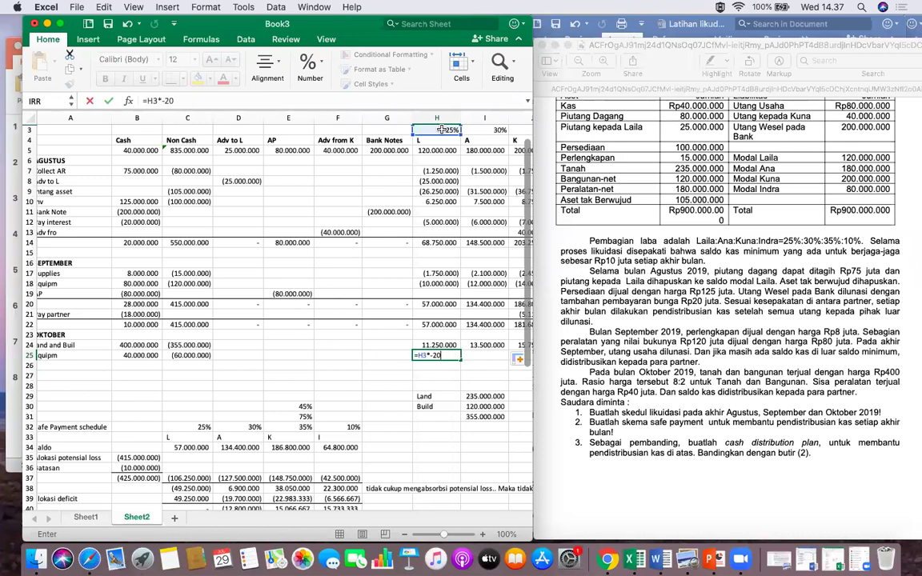
pyautogui.write('000000')
pyautogui.press('Return')
pyautogui.click(436, 353)
pyautogui.moveTo(459, 359); pyautogui.dragTo(499, 359)
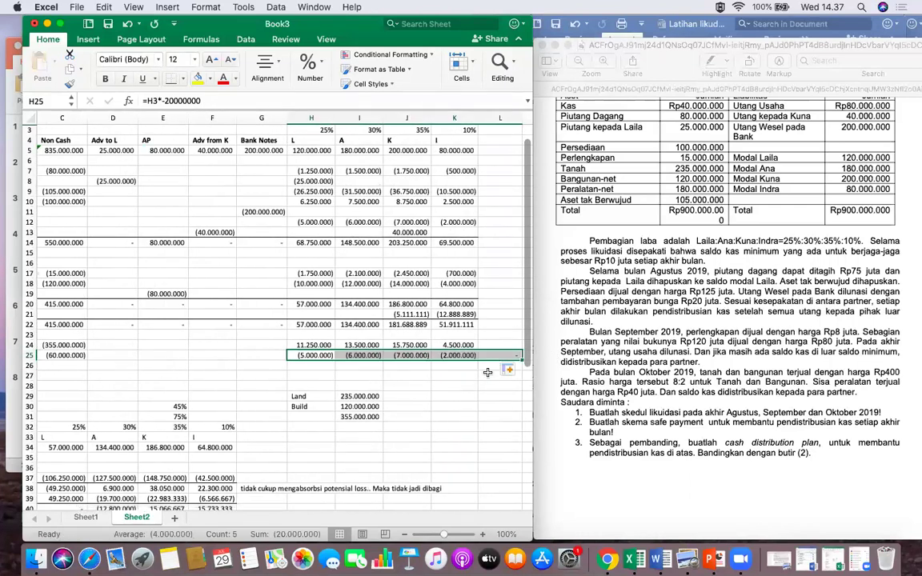
pyautogui.click(499, 375)
pyautogui.click(494, 357)
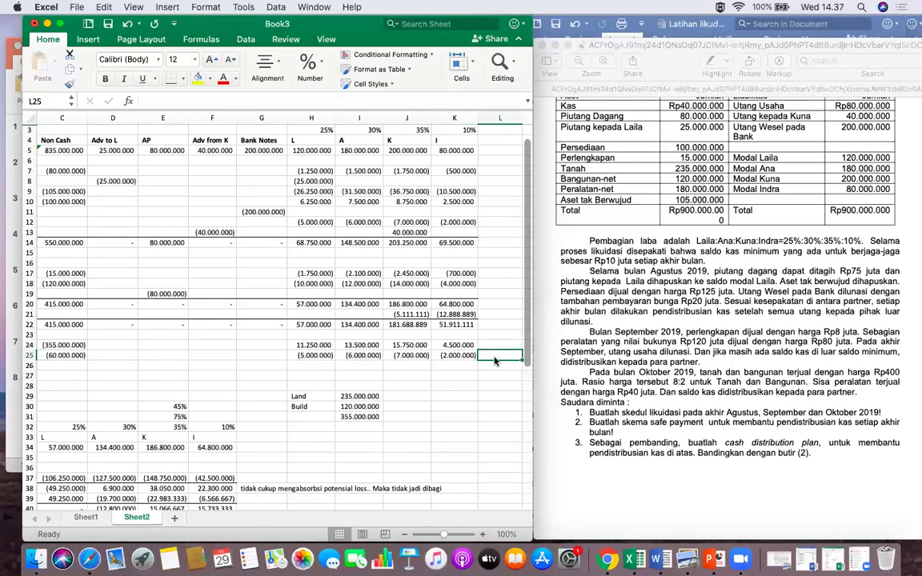
# Add a bottom border under the equipment row across A25:K25.
pyautogui.hscroll(-1, 316, 368)
pyautogui.hscroll(-3, 316, 368)
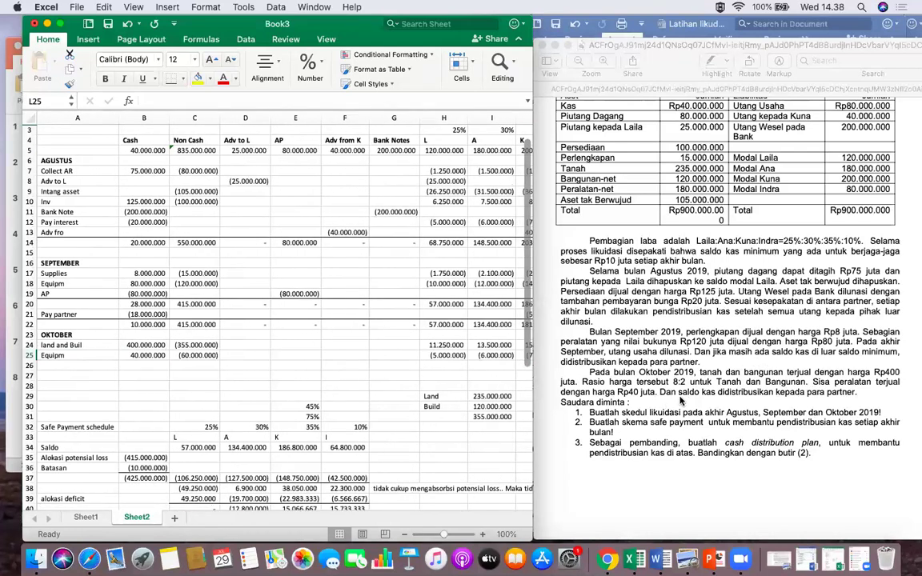
pyautogui.moveTo(72, 355); pyautogui.dragTo(200, 355)
pyautogui.hotkey('shift', 'Right')
pyautogui.hotkey('shift', 'Right')
pyautogui.hotkey('shift', 'Right')
pyautogui.hotkey('shift', 'Right')
pyautogui.hotkey('shift', 'Right')
pyautogui.hotkey('shift', 'Right')
pyautogui.hotkey('shift', 'Right')
pyautogui.hotkey('shift', 'Right')
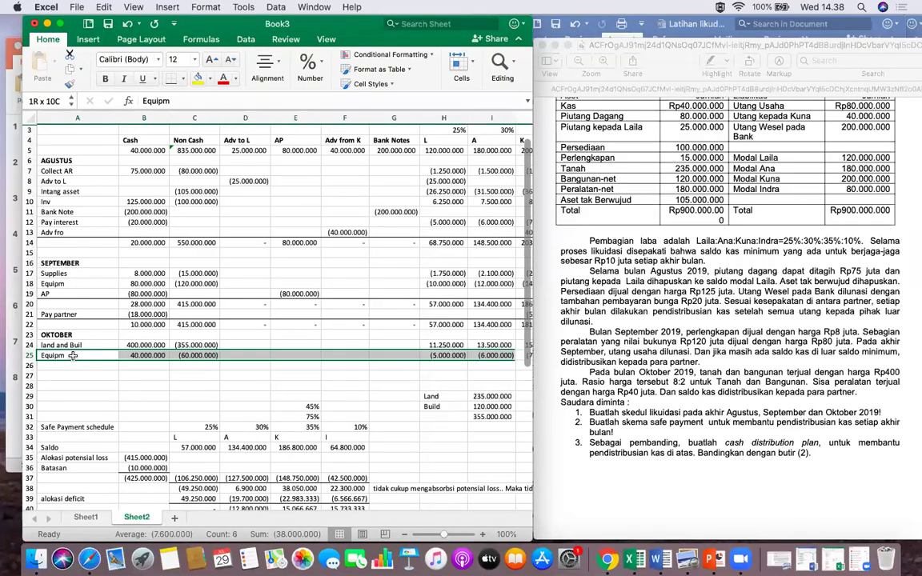
pyautogui.hscroll(2, 72, 355)
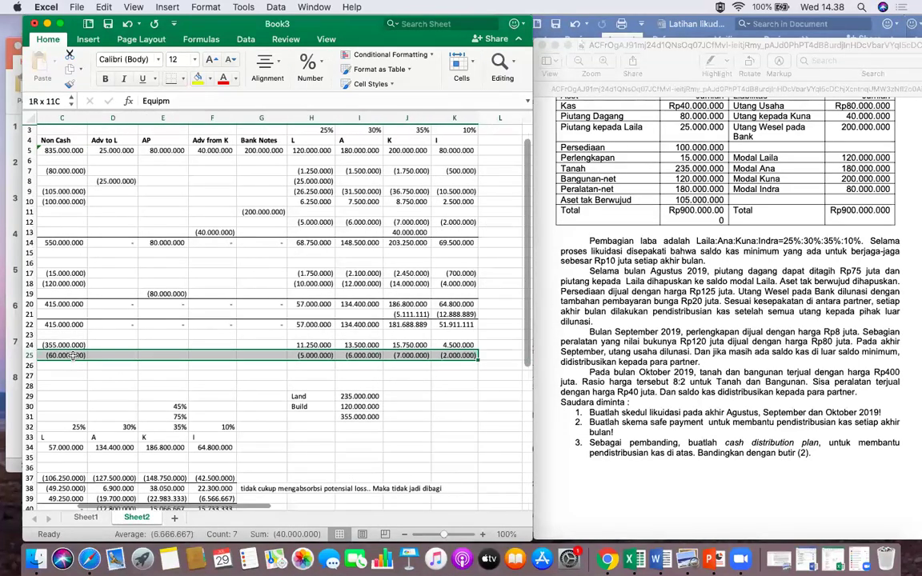
pyautogui.hscroll(-2, 160, 256)
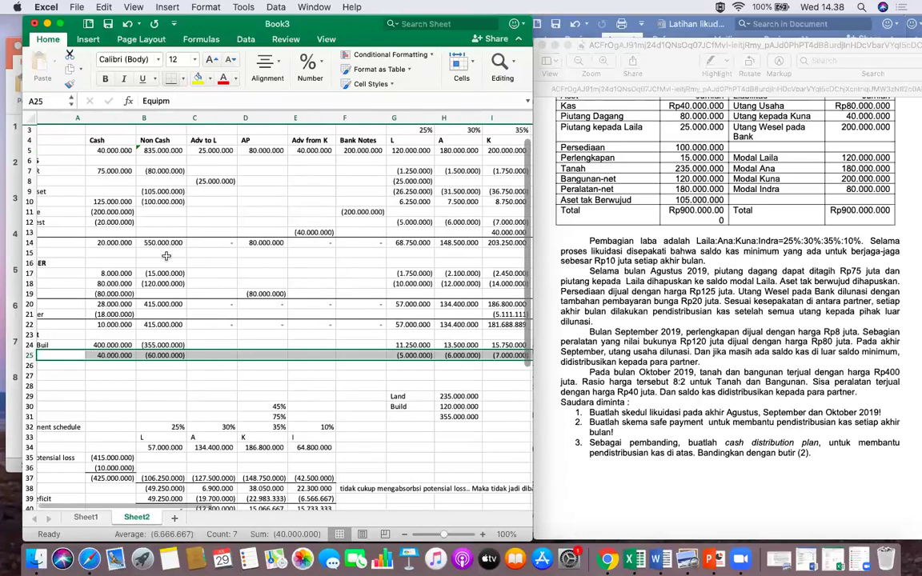
pyautogui.click(144, 374)
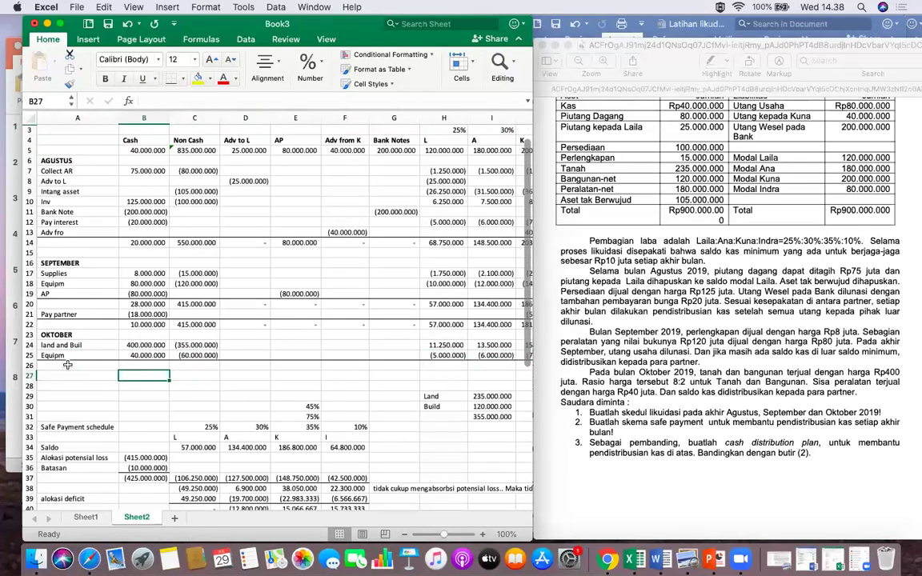
pyautogui.click(138, 365)
pyautogui.write('=')
pyautogui.click(157, 345)
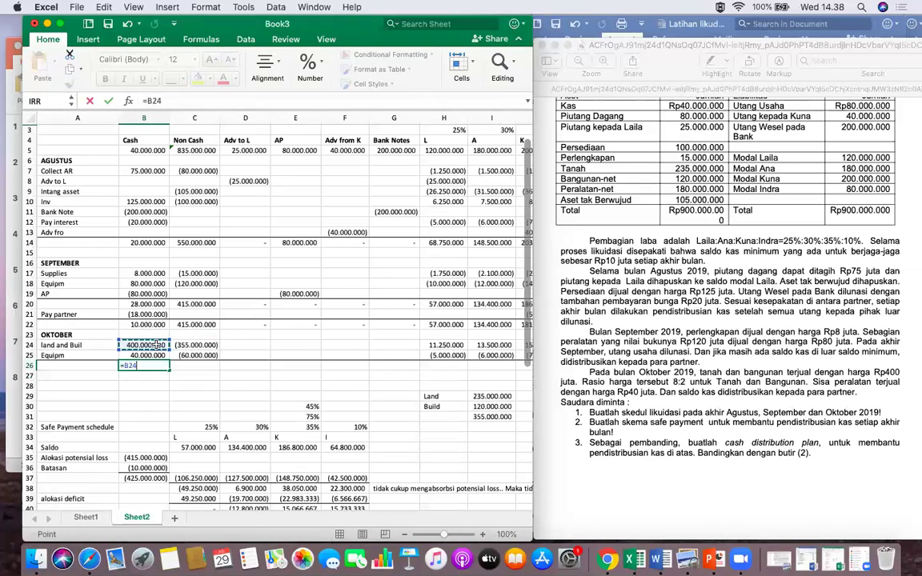
pyautogui.write('+')
pyautogui.click(152, 355)
pyautogui.press('BackSpace')
pyautogui.press('BackSpace')
pyautogui.press('BackSpace')
pyautogui.press('BackSpace')
pyautogui.press('BackSpace')
pyautogui.press('BackSpace')
pyautogui.press('BackSpace')
# Total the October balances with =SUM(B22:B25) in B26, filled across to K26.
pyautogui.write('sum(')
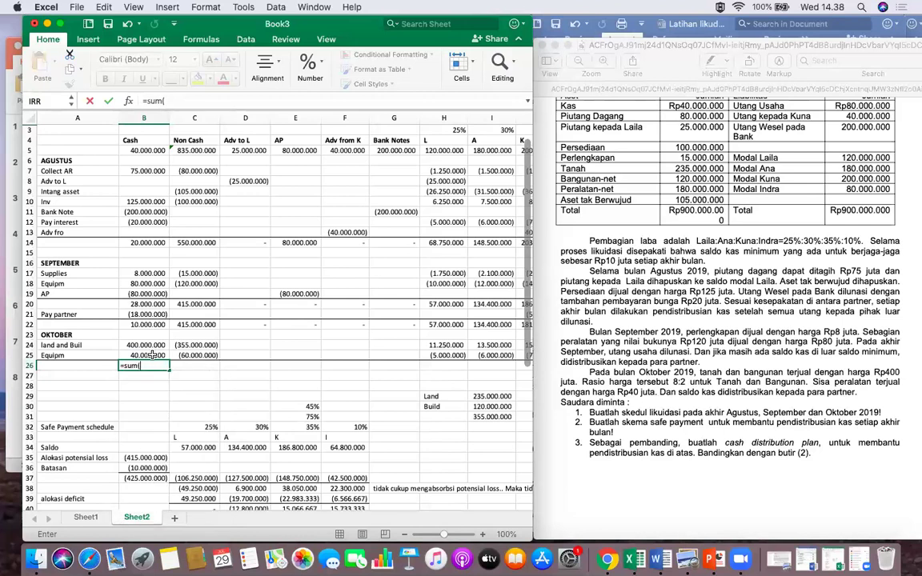
pyautogui.moveTo(152, 339); pyautogui.dragTo(152, 358)
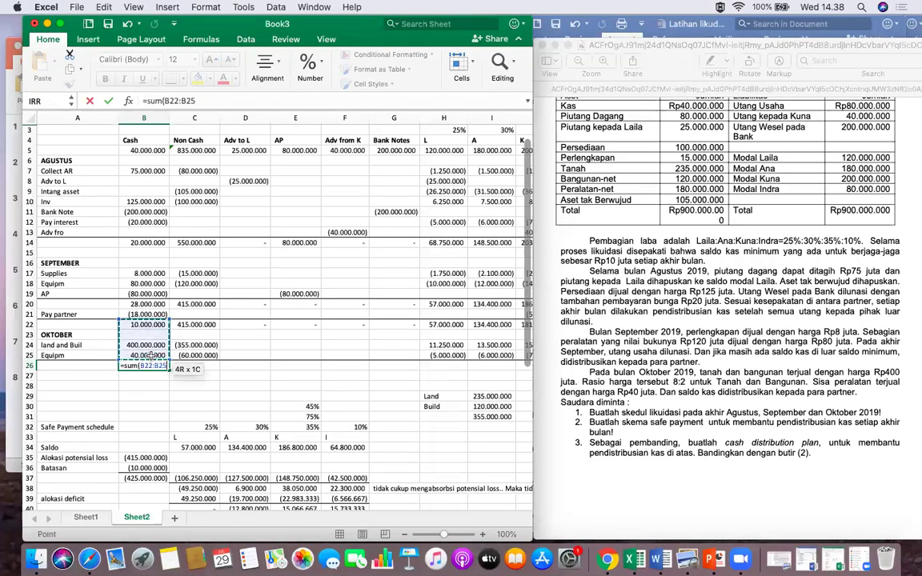
pyautogui.press('Return')
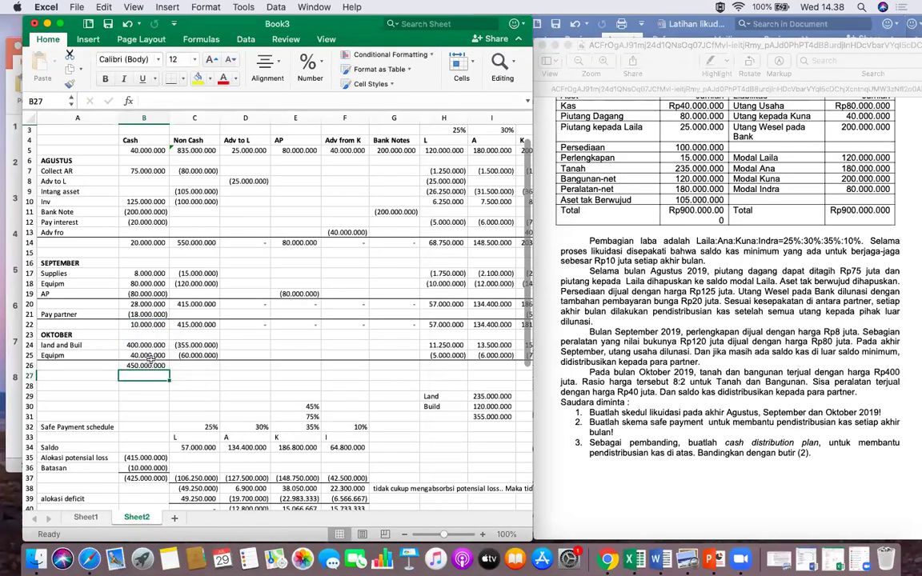
pyautogui.click(150, 363)
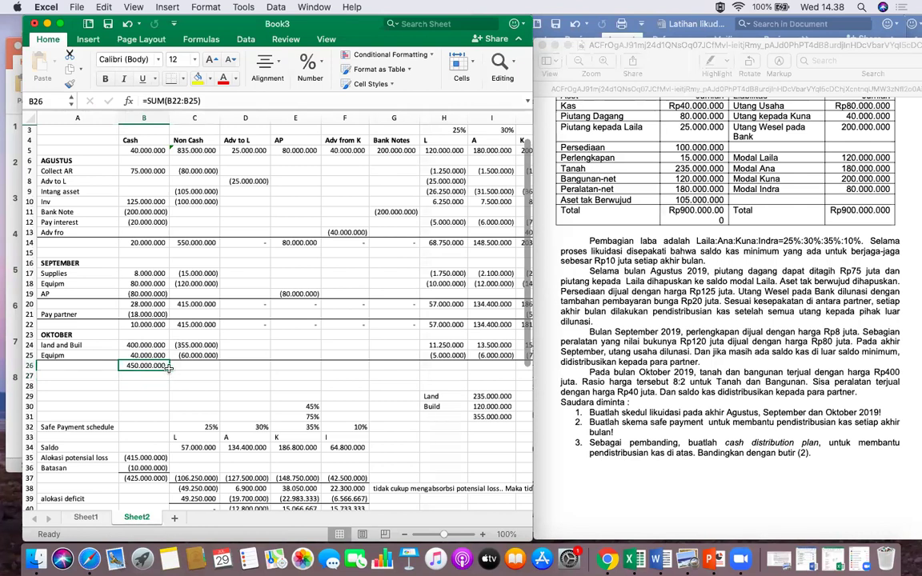
pyautogui.moveTo(168, 366); pyautogui.dragTo(444, 332)
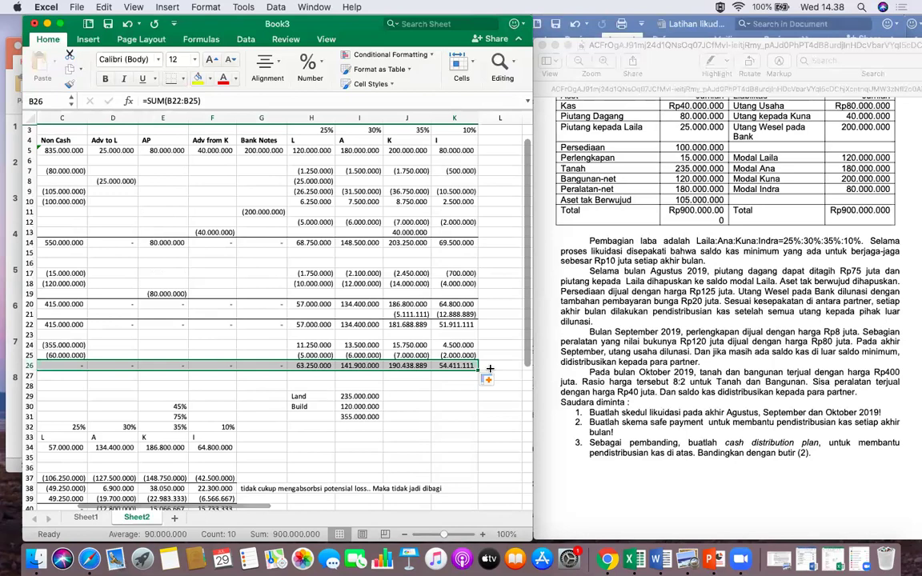
# Review the October totals in row 26 across the cash, non-cash and partner capital columns.
pyautogui.hscroll(-1, 146, 357)
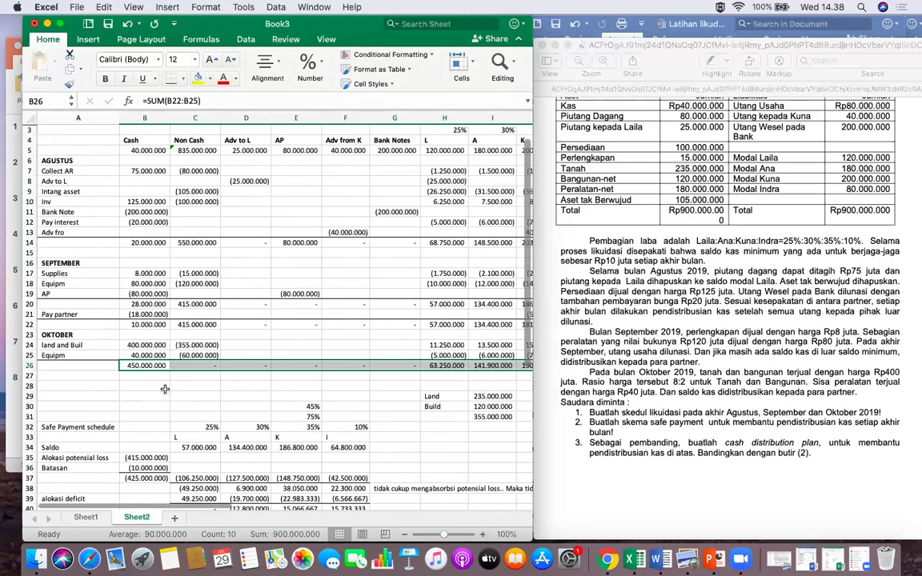
pyautogui.press('Down')
pyautogui.press('Down')
pyautogui.scroll(-1, 372, 367)
pyautogui.hscroll(2, 372, 366)
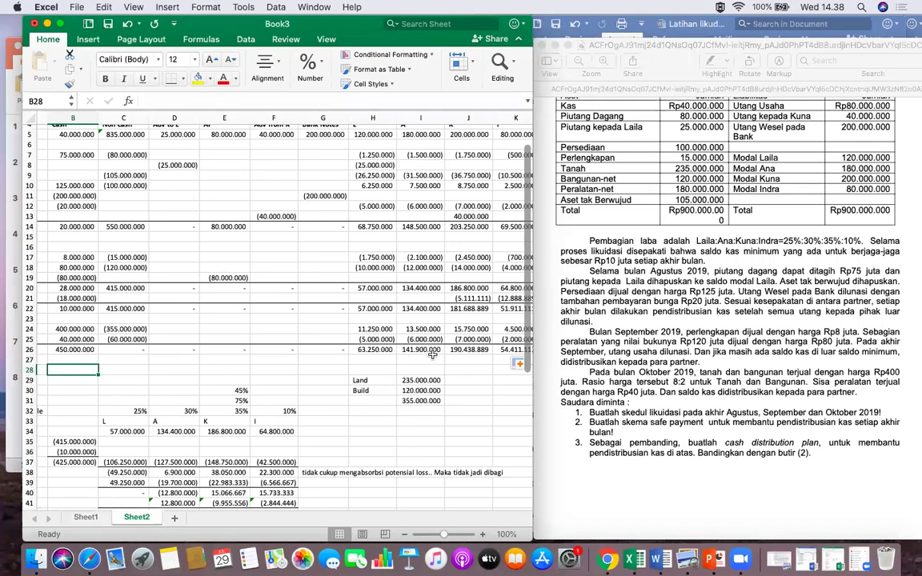
pyautogui.scroll(-1, 432, 355)
pyautogui.hscroll(2, 432, 356)
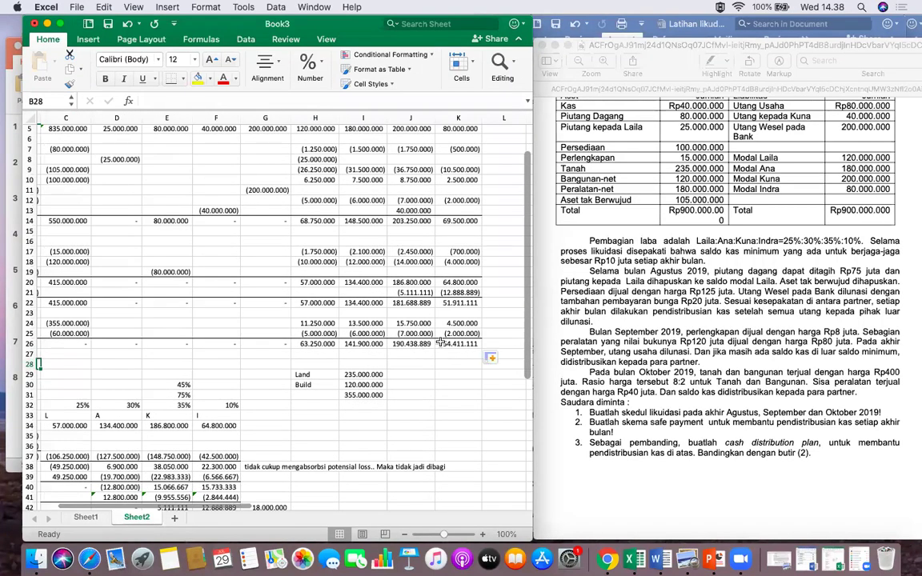
pyautogui.scroll(2, 441, 324)
pyautogui.hscroll(-1, 442, 324)
pyautogui.hscroll(-1, 441, 324)
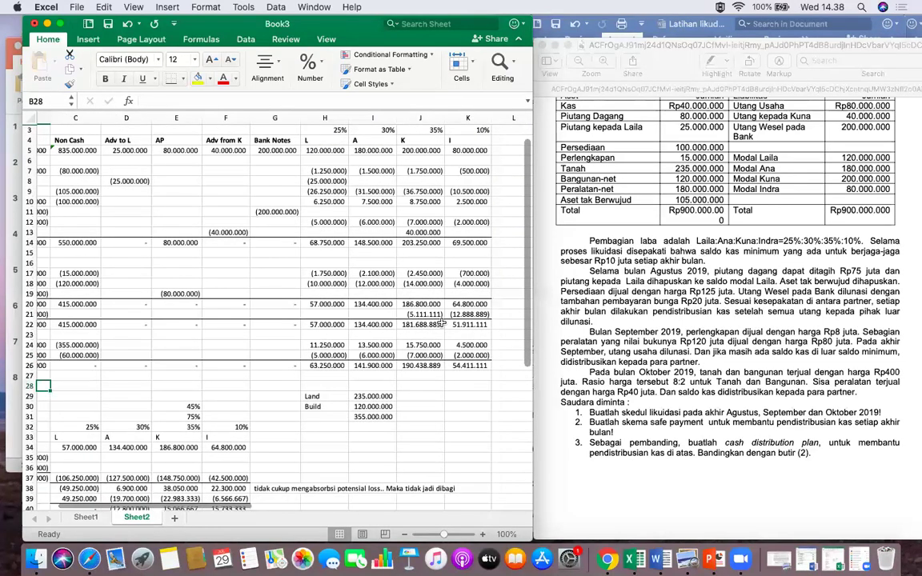
# Total the four partners' October capital balances with =SUM(H26:K26) in L26.
pyautogui.scroll(-2, 441, 324)
pyautogui.hscroll(2, 441, 324)
pyautogui.click(457, 347)
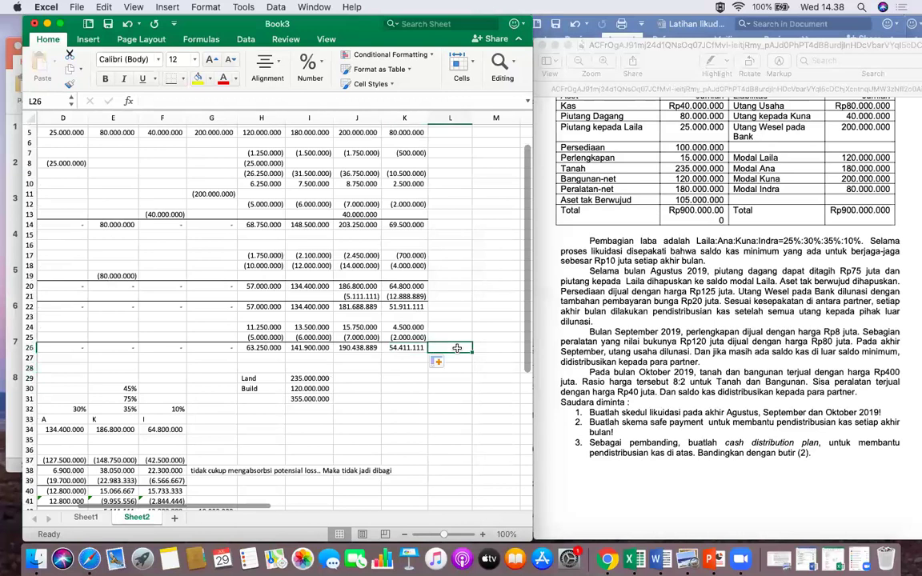
pyautogui.write('=sum(')
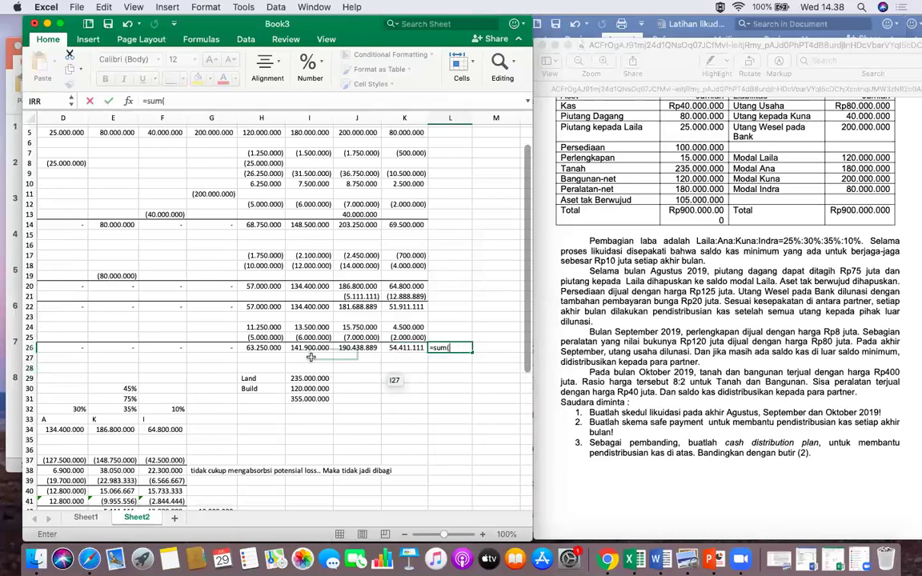
pyautogui.moveTo(264, 348); pyautogui.dragTo(403, 349)
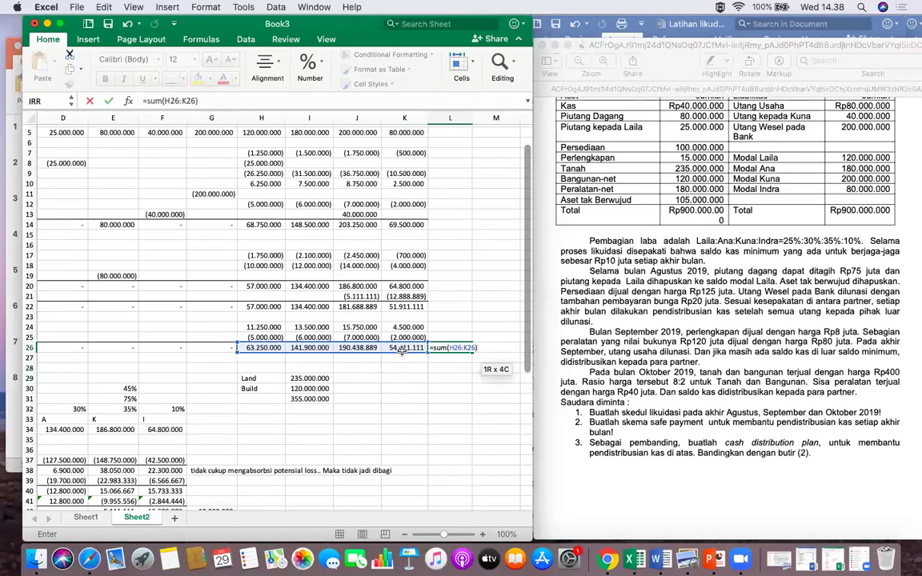
pyautogui.press('Return')
# Calculate partner L's share of total capital with =H26/L26 in H27 and format it as a percentage.
pyautogui.click(272, 357)
pyautogui.write('=')
pyautogui.click(264, 347)
pyautogui.write('/')
pyautogui.click(452, 347)
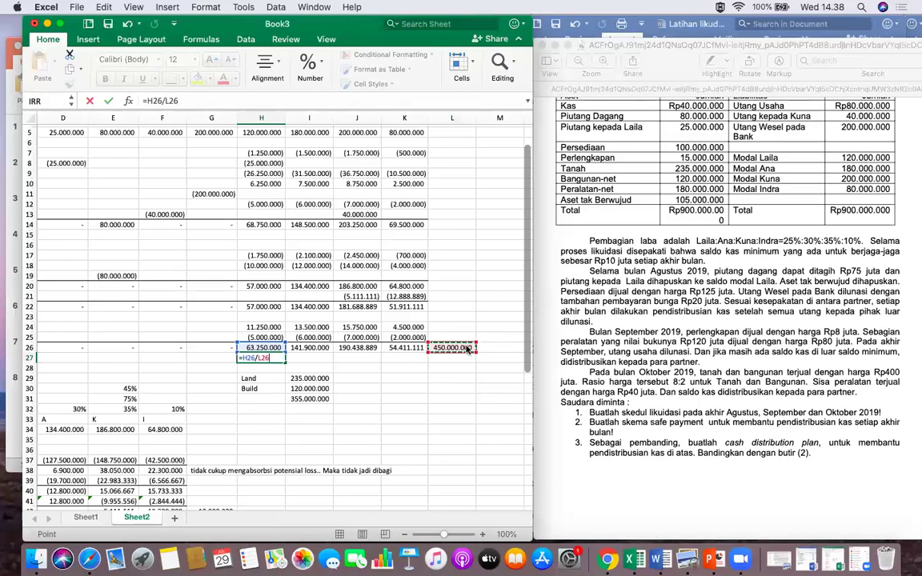
pyautogui.press('Return')
pyautogui.click(260, 358)
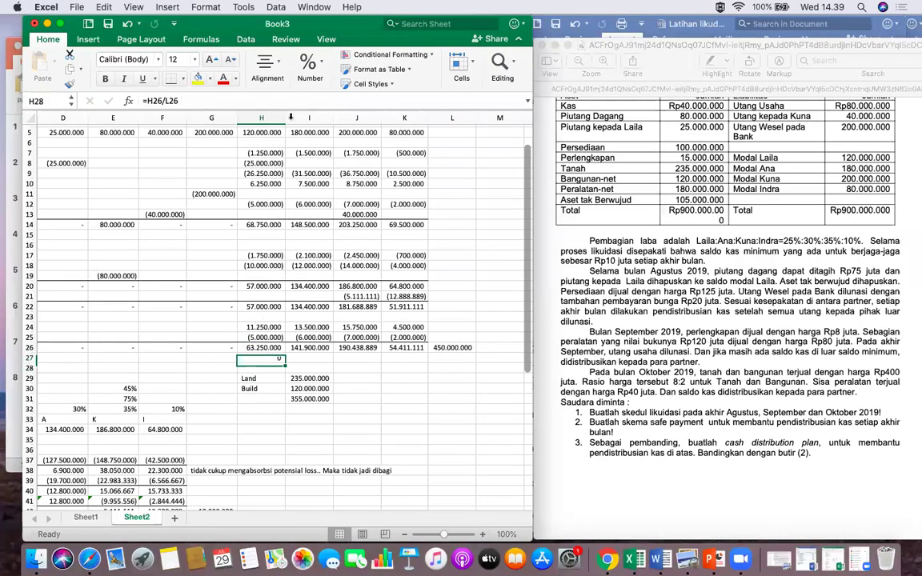
pyautogui.click(310, 68)
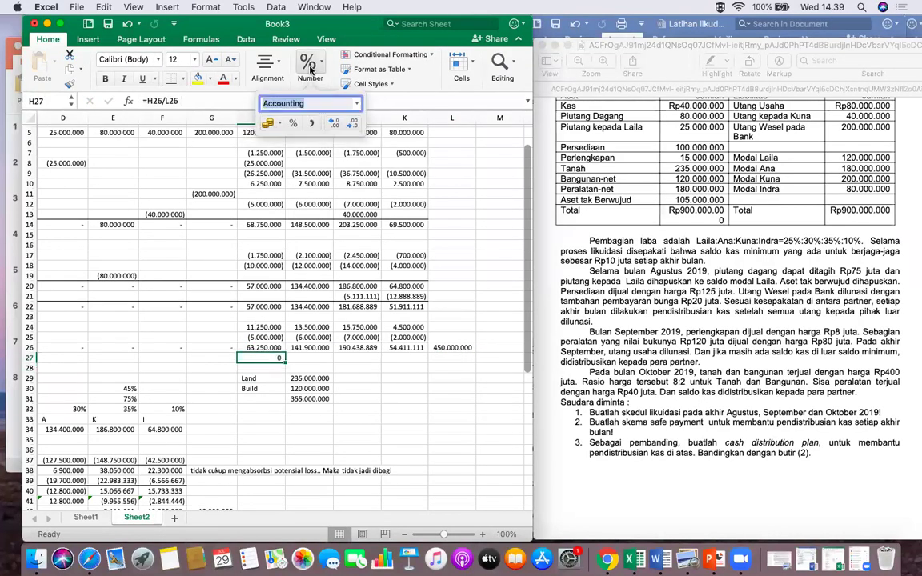
pyautogui.click(293, 123)
pyautogui.scroll(1, 325, 345)
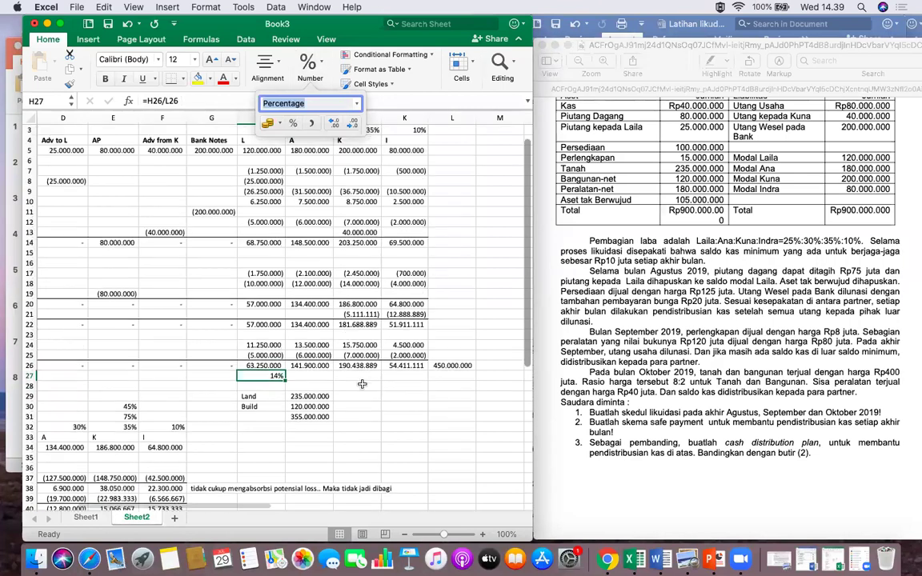
pyautogui.click(508, 202)
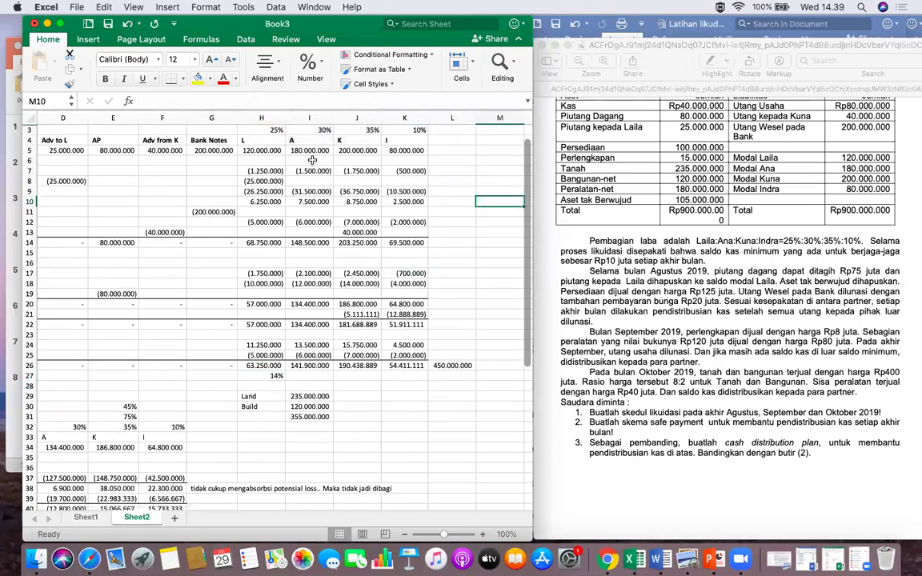
# Undo the capital share calculation in H27 and the capital total in L26.
pyautogui.click(264, 375)
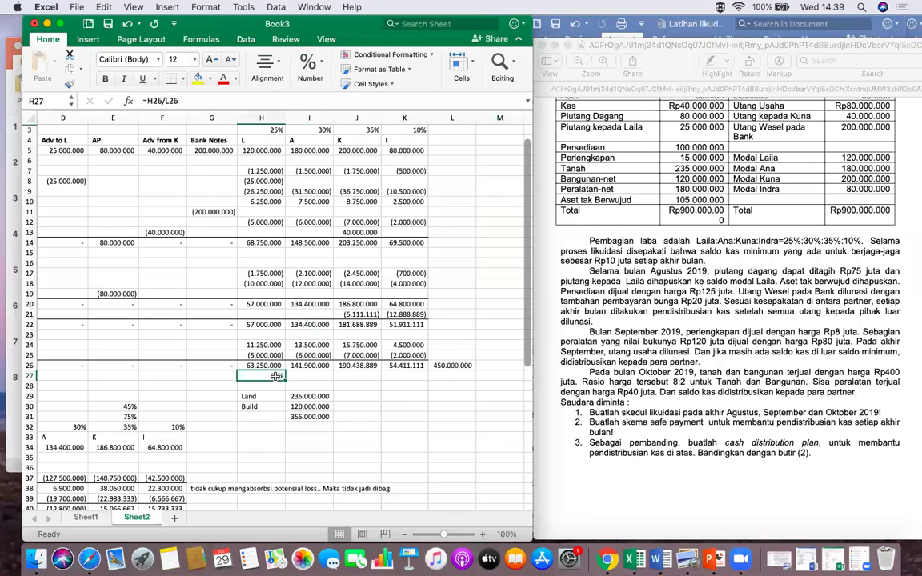
pyautogui.click(449, 364)
pyautogui.press('super+z')
pyautogui.press('super+z')
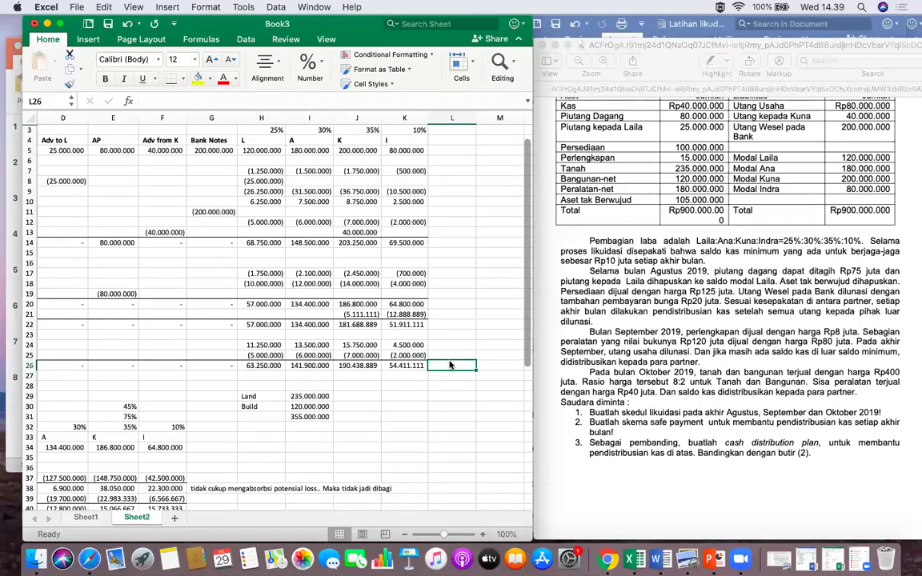
# Review the October balances in row 26 and the safe payment schedule below the liquidation table.
pyautogui.hscroll(-2, 252, 352)
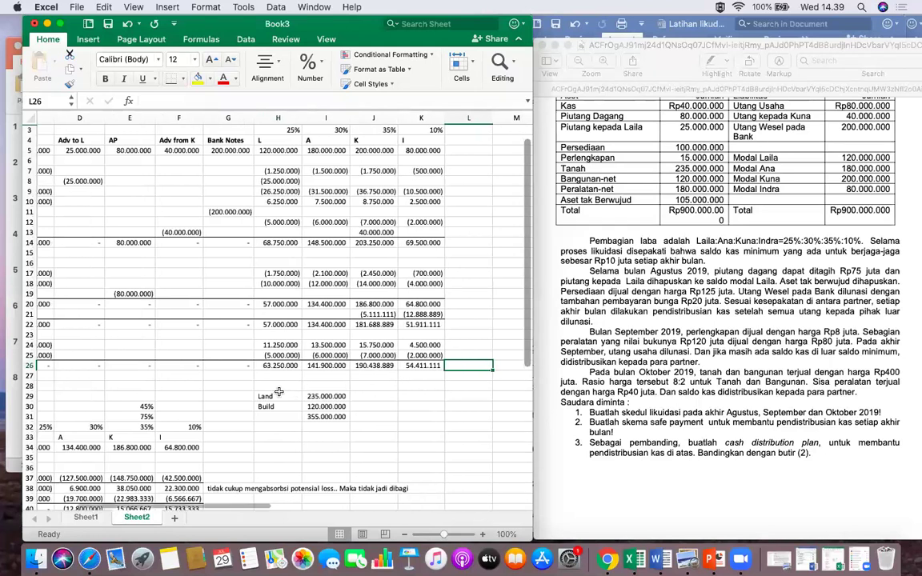
pyautogui.hscroll(-5, 210, 356)
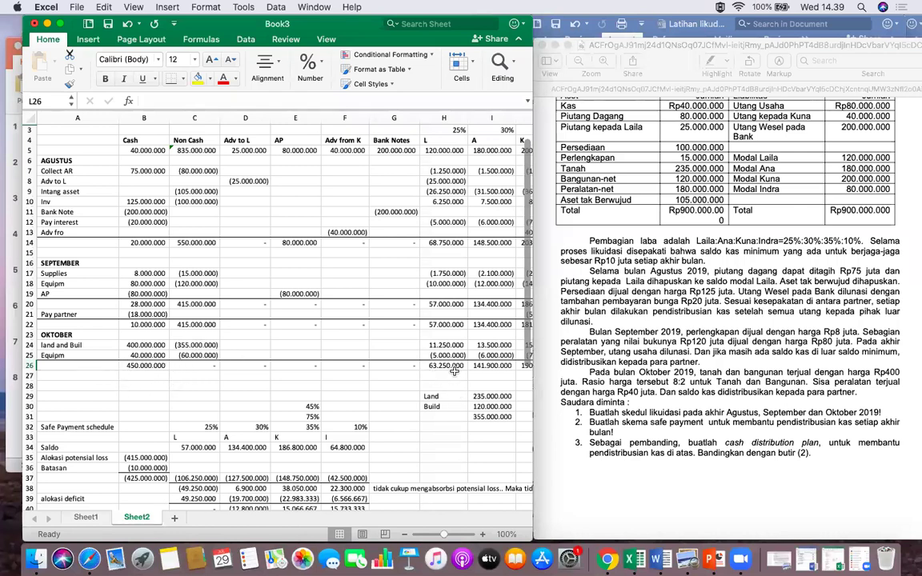
pyautogui.hscroll(5, 472, 352)
pyautogui.hscroll(2, 514, 379)
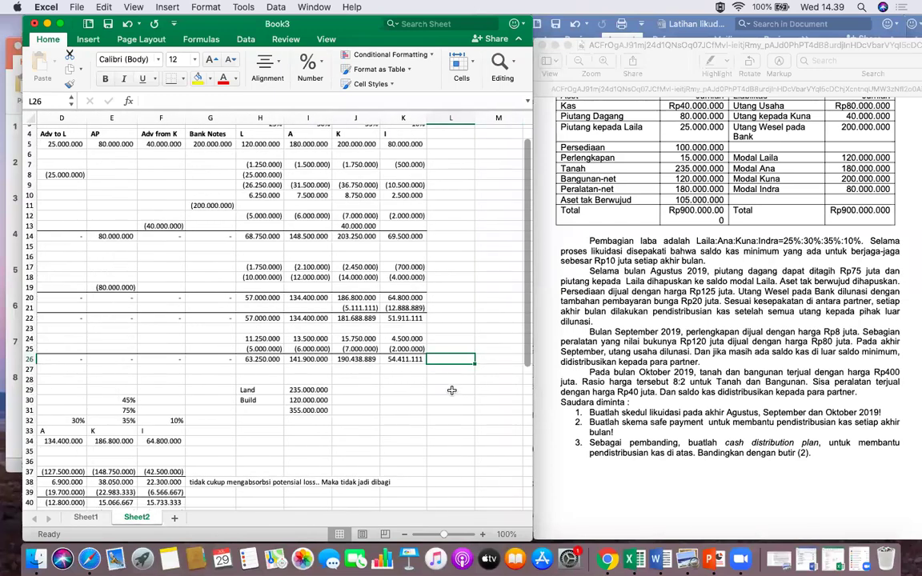
pyautogui.scroll(-5, 453, 389)
pyautogui.hscroll(-1, 456, 387)
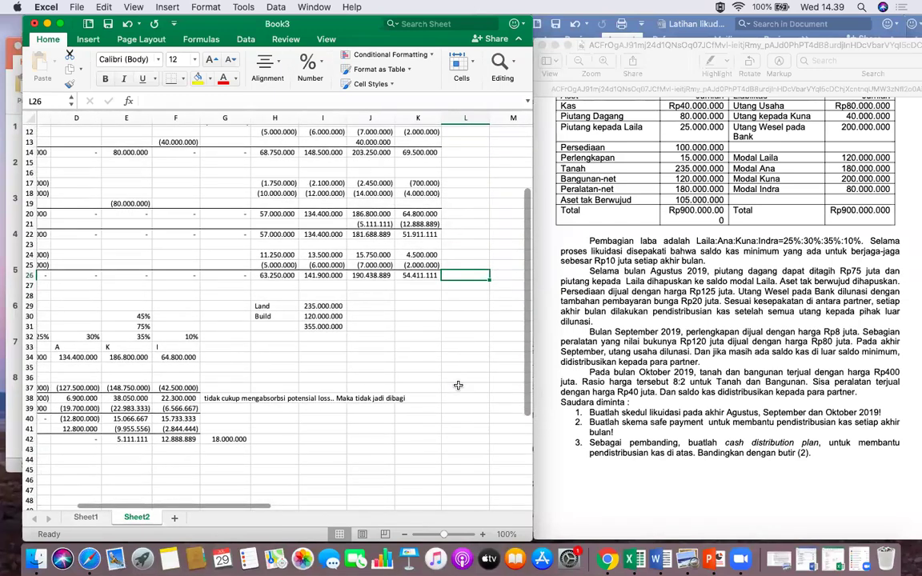
pyautogui.scroll(-2, 458, 386)
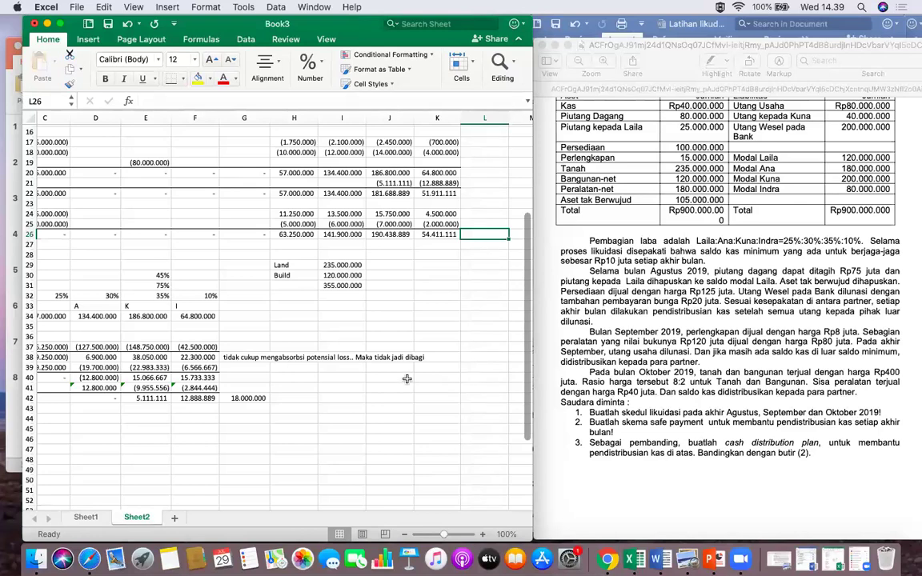
pyautogui.scroll(3, 360, 368)
pyautogui.hscroll(-1, 360, 368)
pyautogui.scroll(-4, 394, 407)
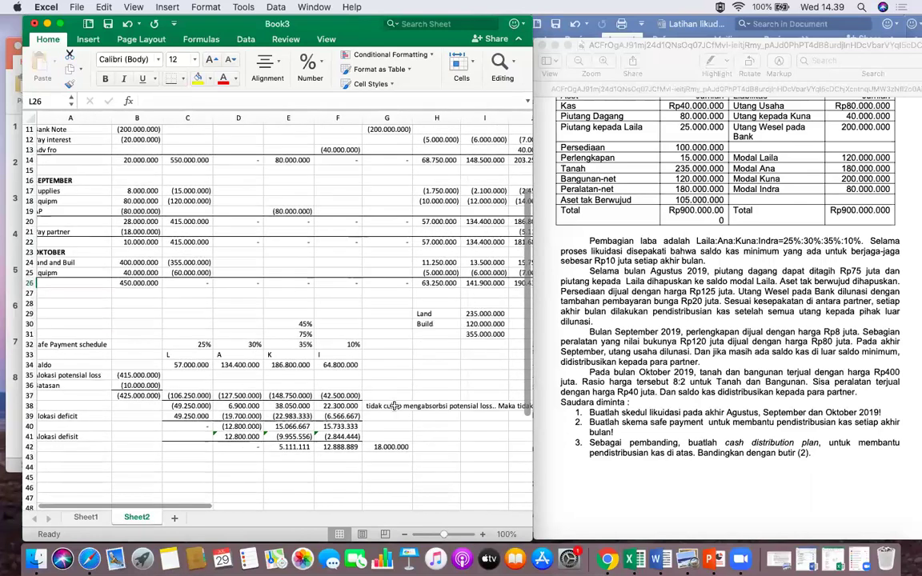
# Add the label "Safe payment 2" in A44 below the existing safe payment schedule.
pyautogui.scroll(-1, 118, 441)
pyautogui.click(75, 431)
pyautogui.write('Safe')
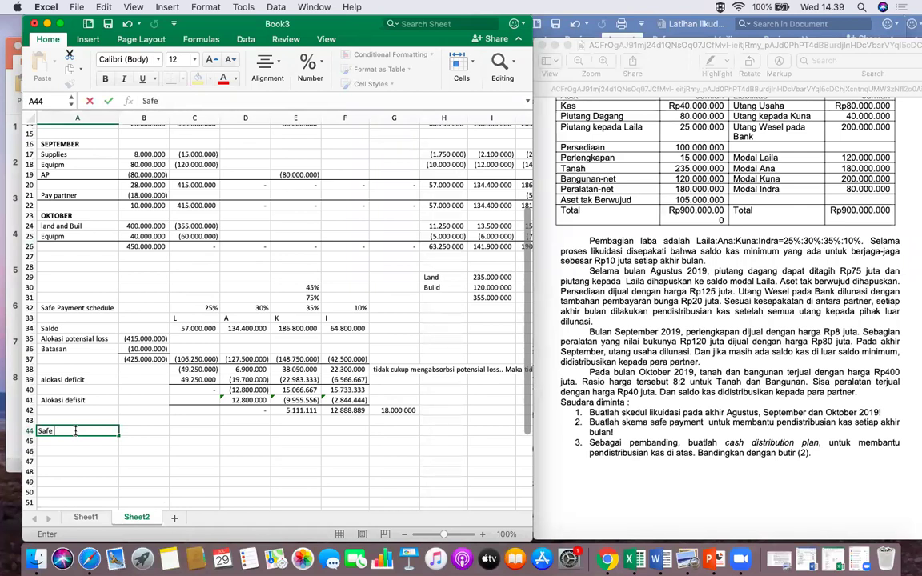
pyautogui.write(' payment 2')
pyautogui.press('Return')
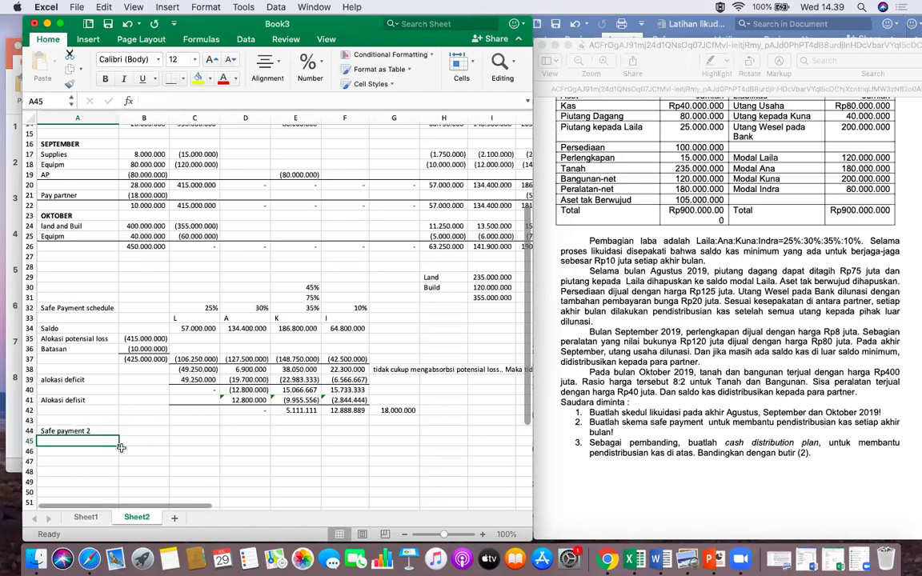
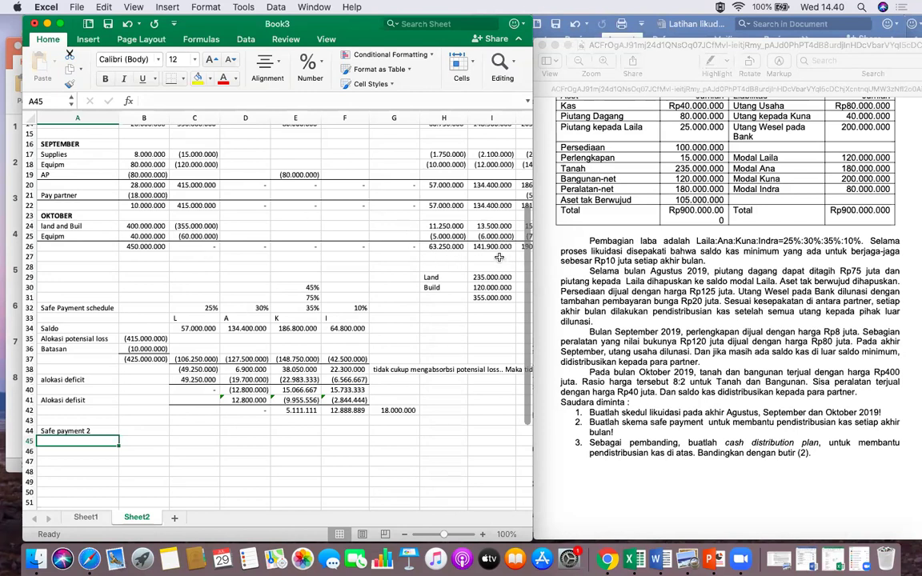
# Add a "Pay partner" row in A27 and record the full cash payout in B27 as the negative of B26.
pyautogui.scroll(-1, 498, 257)
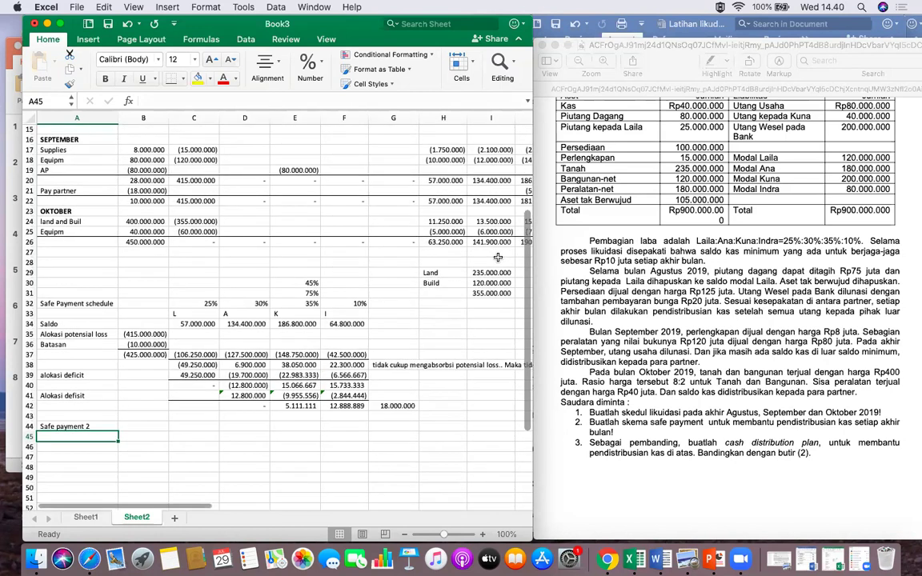
pyautogui.scroll(1, 497, 257)
pyautogui.click(73, 258)
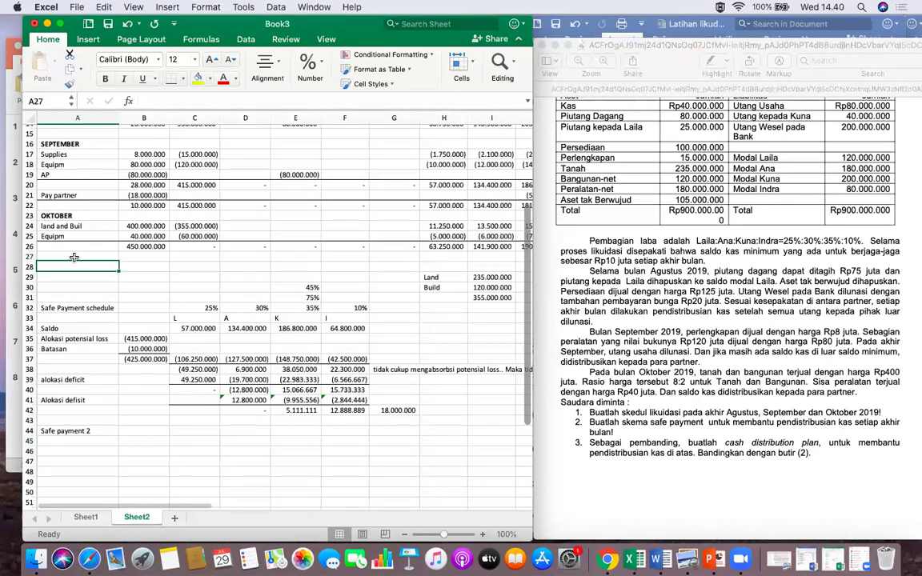
pyautogui.write('Pay partner')
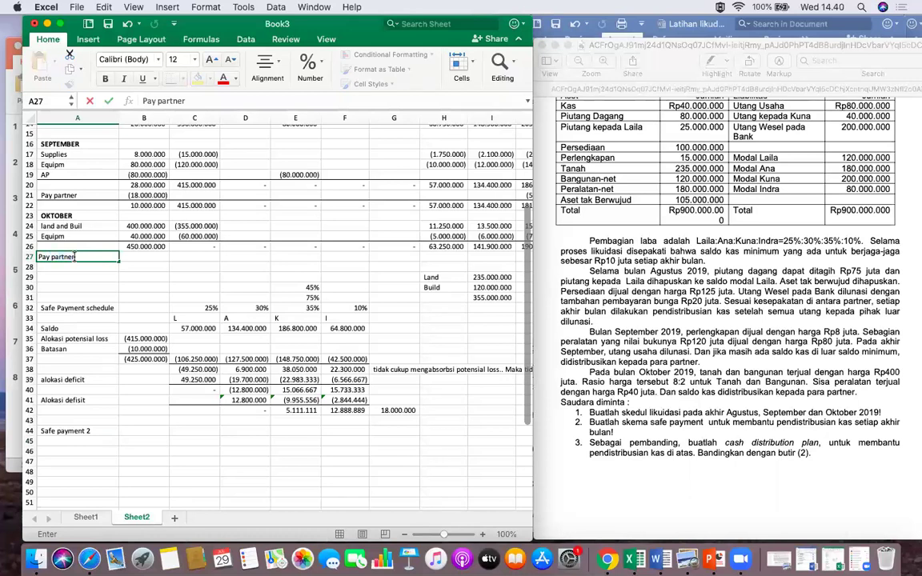
pyautogui.press('Tab')
pyautogui.write('-')
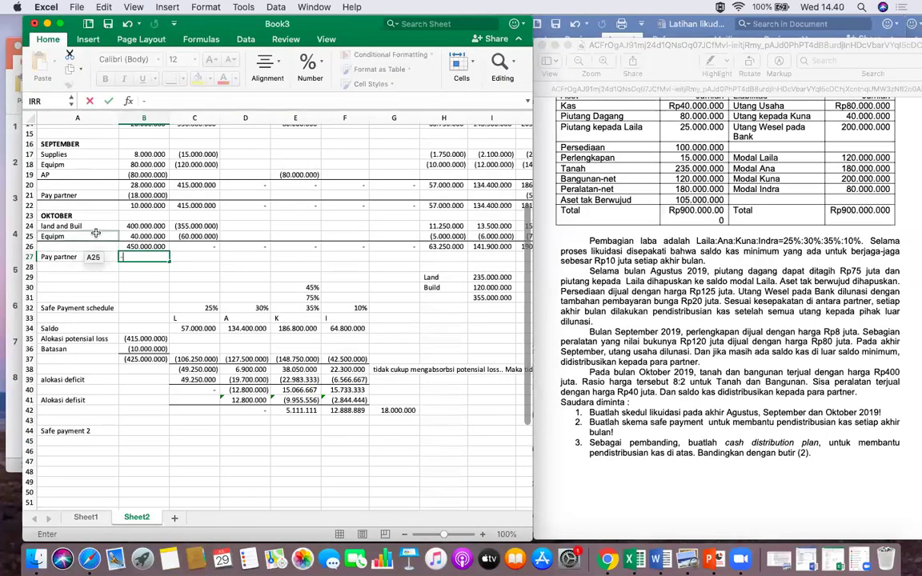
pyautogui.click(124, 246)
pyautogui.press('Return')
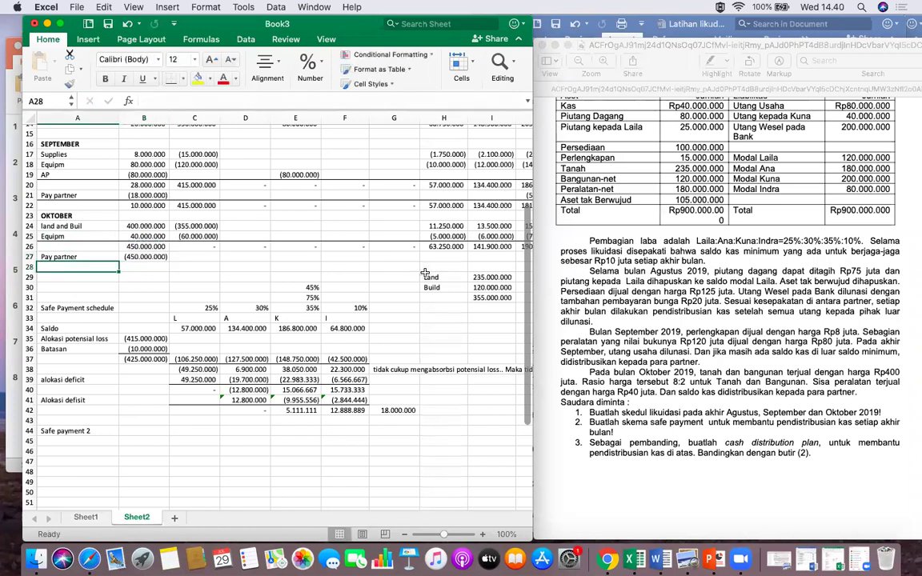
# Record the partners' payouts with =-H26 in H27, filled across to K27, and widen the capital columns to fit the amounts.
pyautogui.click(438, 257)
pyautogui.write('=')
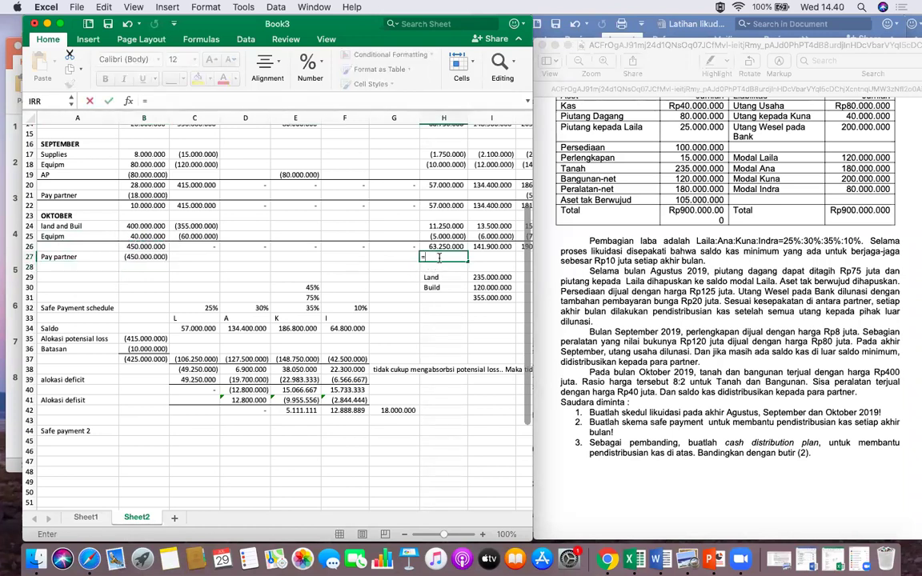
pyautogui.write('-')
pyautogui.click(445, 247)
pyautogui.press('Tab')
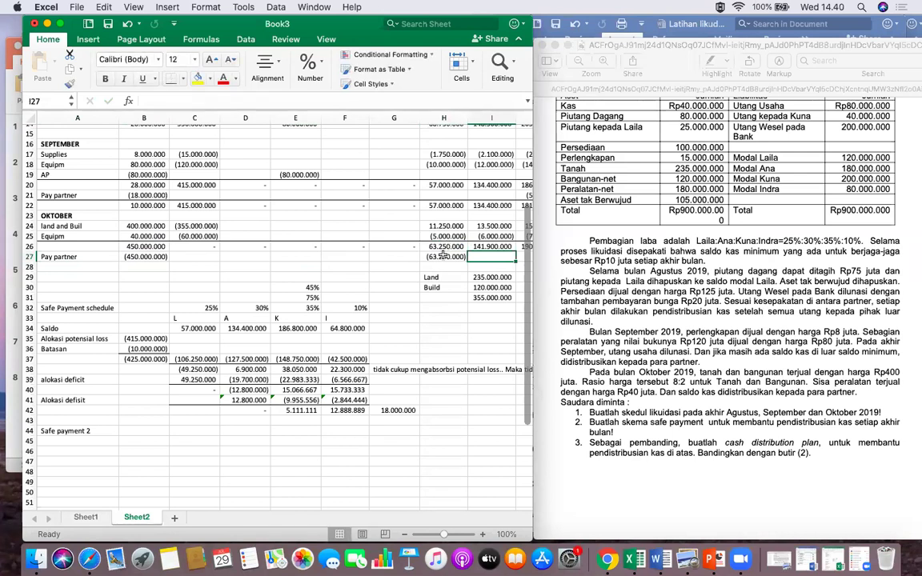
pyautogui.click(439, 256)
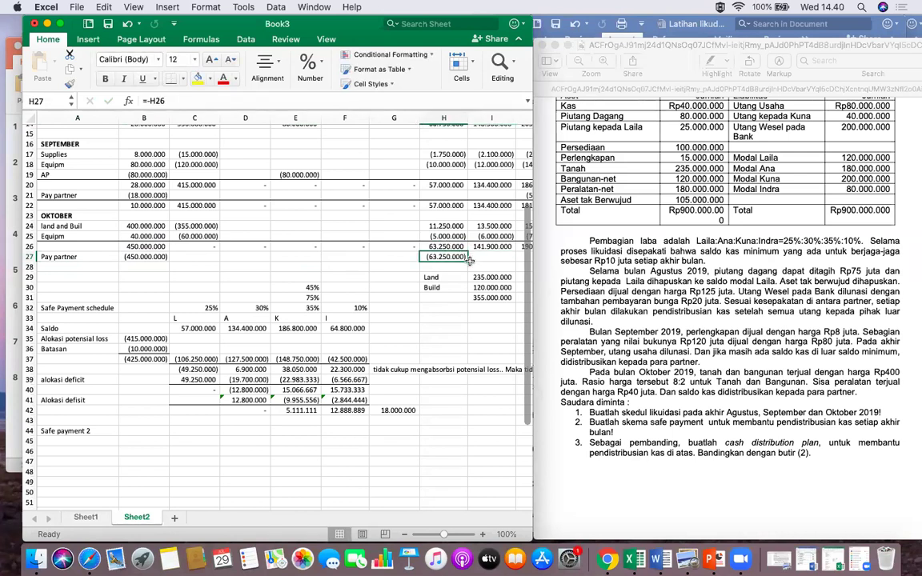
pyautogui.moveTo(468, 261); pyautogui.dragTo(487, 262)
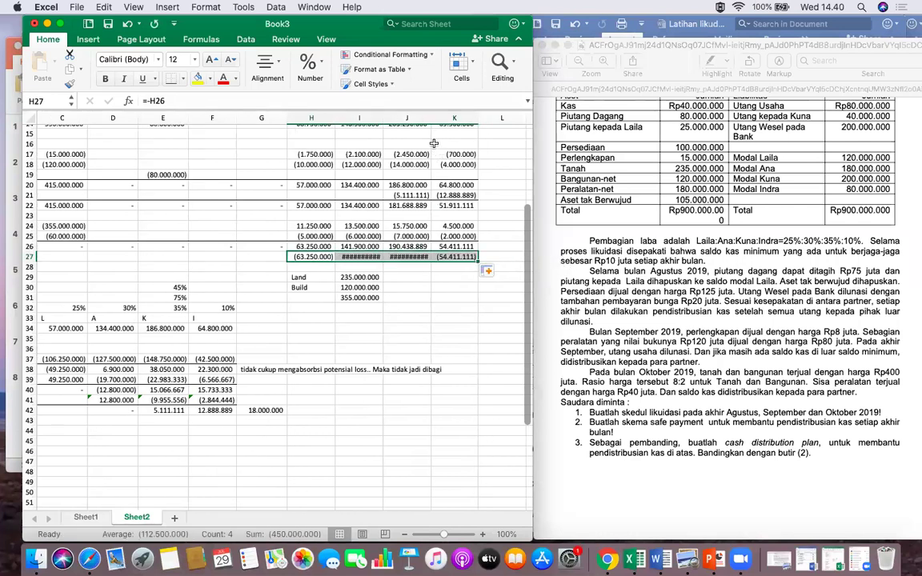
pyautogui.moveTo(429, 123); pyautogui.dragTo(392, 120)
# Add a bottom border under the October partner payment row across A27:K27.
pyautogui.hscroll(-5, 75, 277)
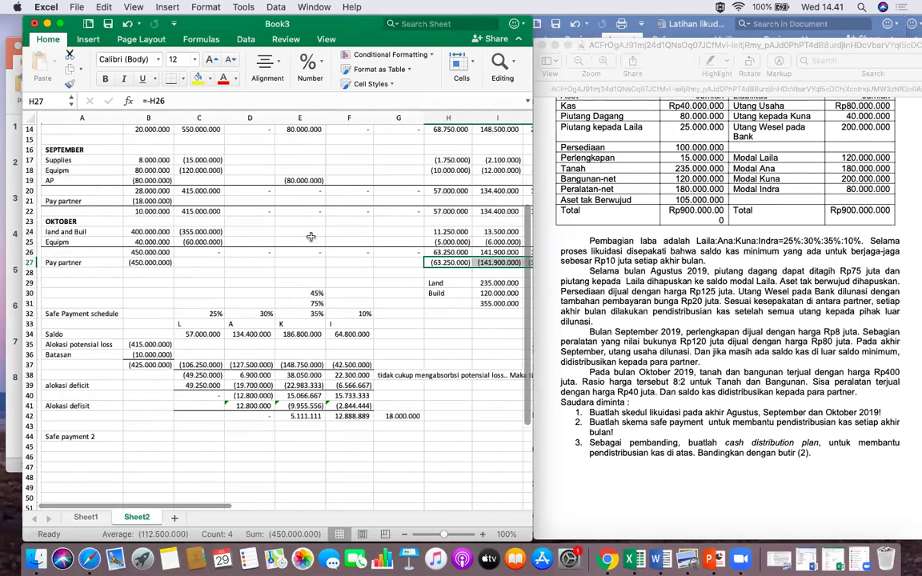
pyautogui.click(61, 272)
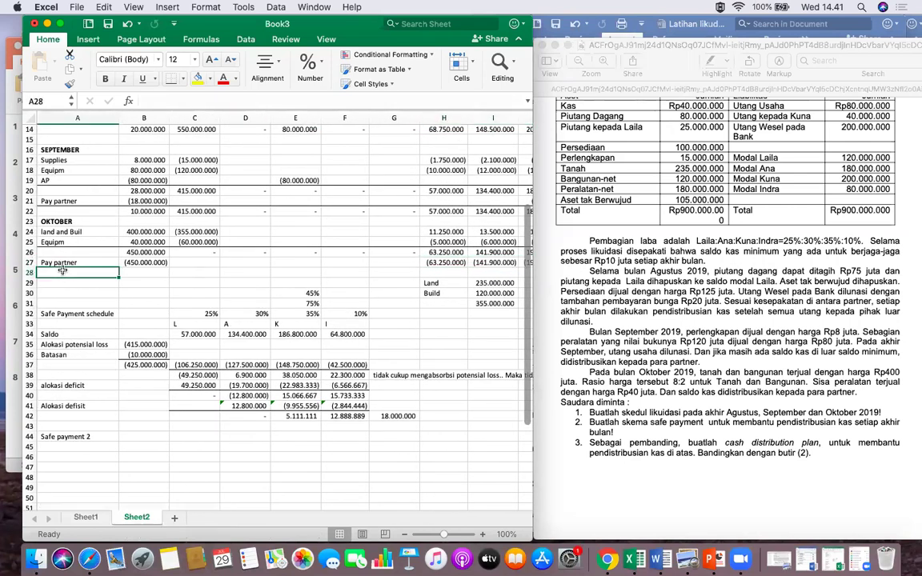
pyautogui.click(60, 265)
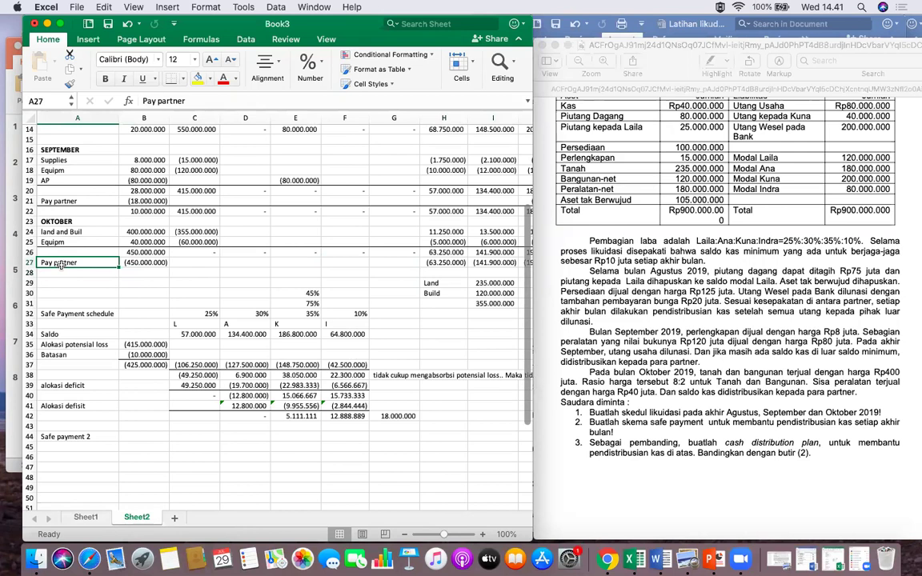
pyautogui.hotkey('shift', 'Right')
pyautogui.hotkey('shift', 'Right')
pyautogui.hotkey('shift', 'Right')
pyautogui.hotkey('shift', 'Right')
pyautogui.hotkey('shift', 'Right')
pyautogui.hotkey('shift', 'Right')
pyautogui.hotkey('shift', 'Right')
pyautogui.hotkey('shift', 'Right')
pyautogui.hotkey('shift', 'Right')
pyautogui.hotkey('shift', 'Right')
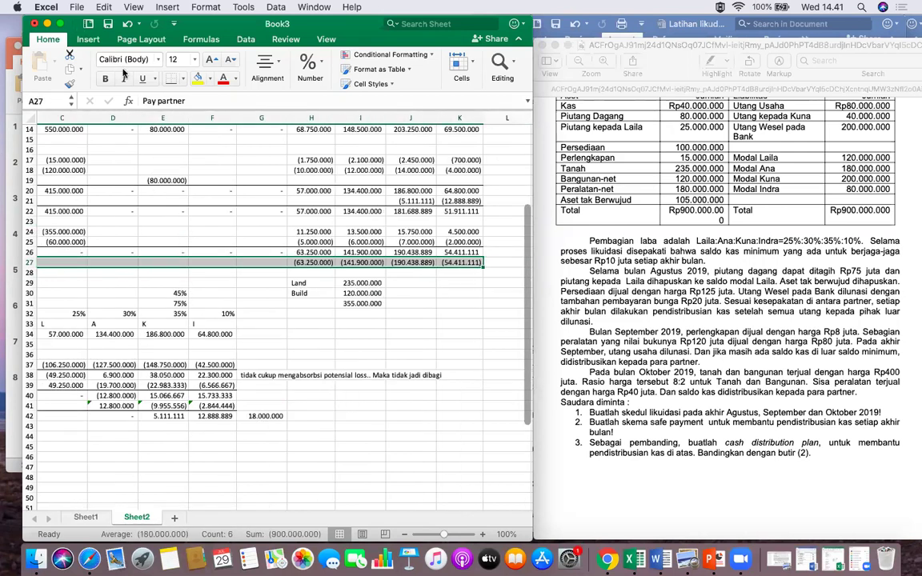
pyautogui.hscroll(-5, 145, 277)
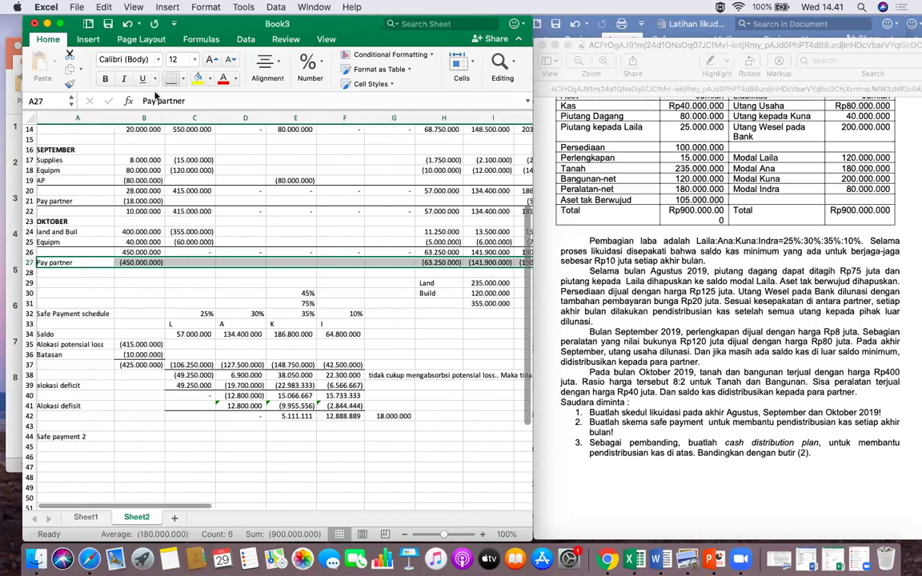
# Calculate the closing October balance in B28 with =B26+B27 and fill it across to K28.
pyautogui.click(146, 276)
pyautogui.write('=')
pyautogui.click(144, 253)
pyautogui.write('+')
pyautogui.click(147, 263)
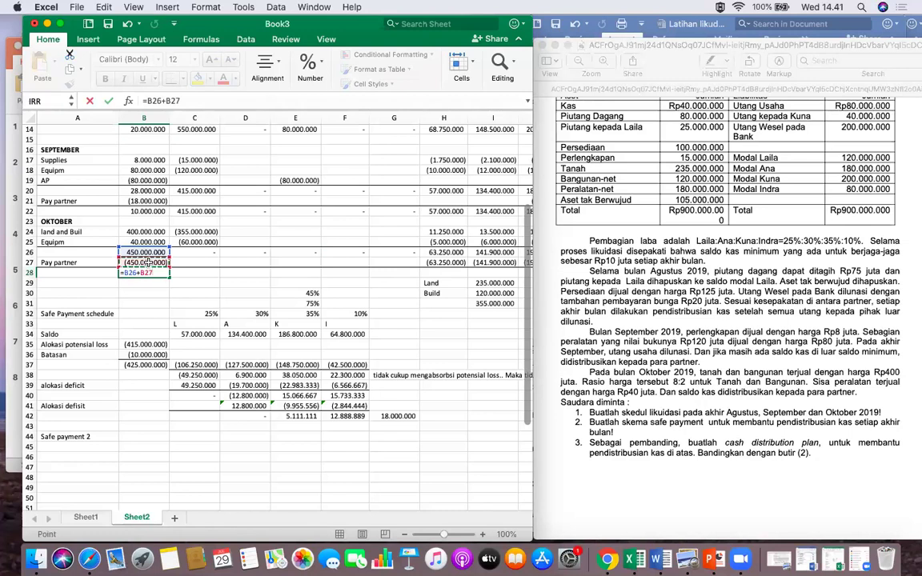
pyautogui.press('Return')
pyautogui.click(164, 273)
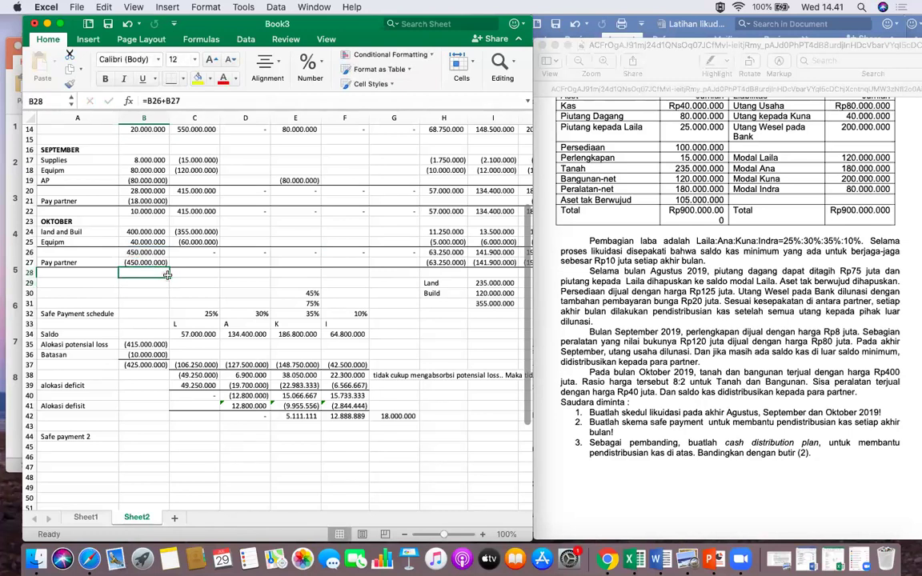
pyautogui.moveTo(168, 275); pyautogui.dragTo(484, 285)
pyautogui.click(459, 323)
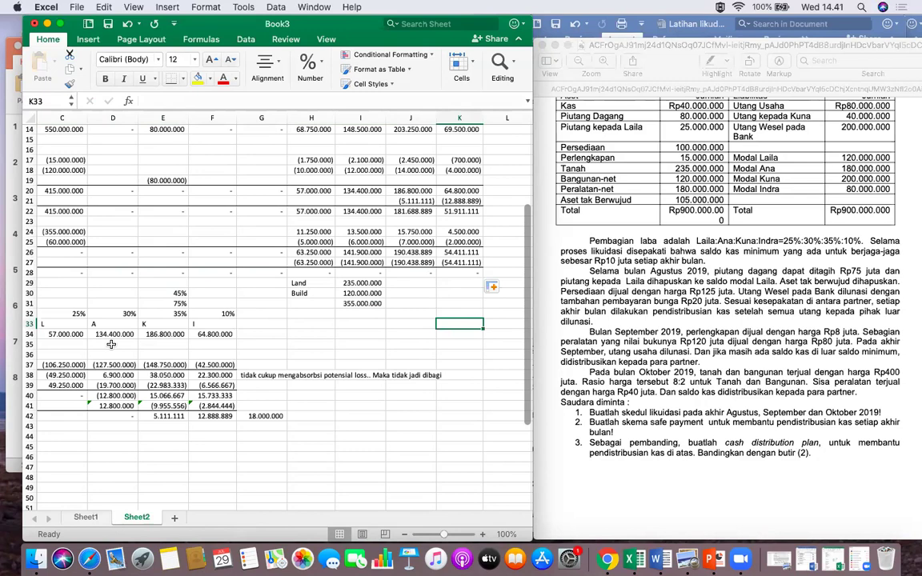
# Review the finished liquidation schedule from the opening balances to October and the remaining questions of the assignment.
pyautogui.hscroll(-2, 100, 312)
pyautogui.scroll(1, 100, 312)
pyautogui.scroll(1, 104, 344)
pyautogui.hscroll(-1, 103, 345)
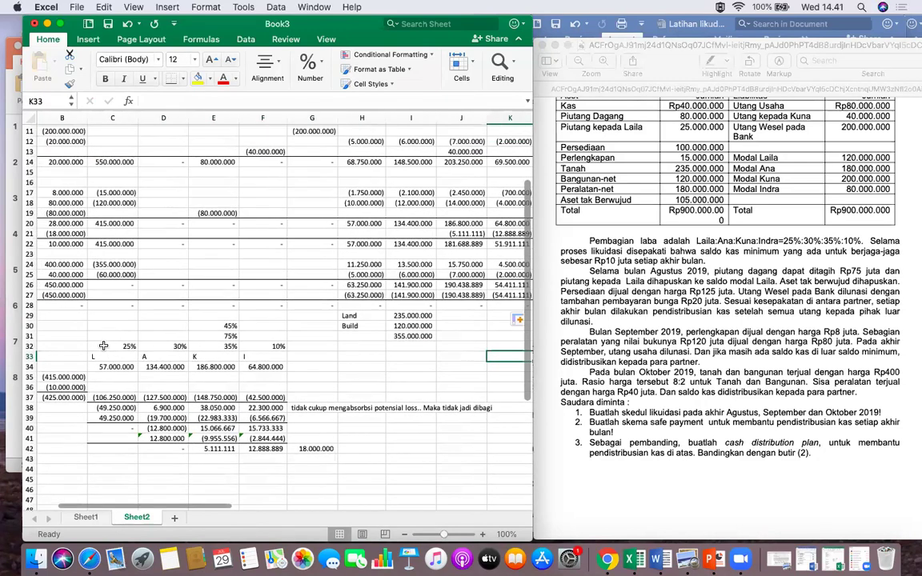
pyautogui.scroll(5, 103, 345)
pyautogui.hscroll(1, 103, 345)
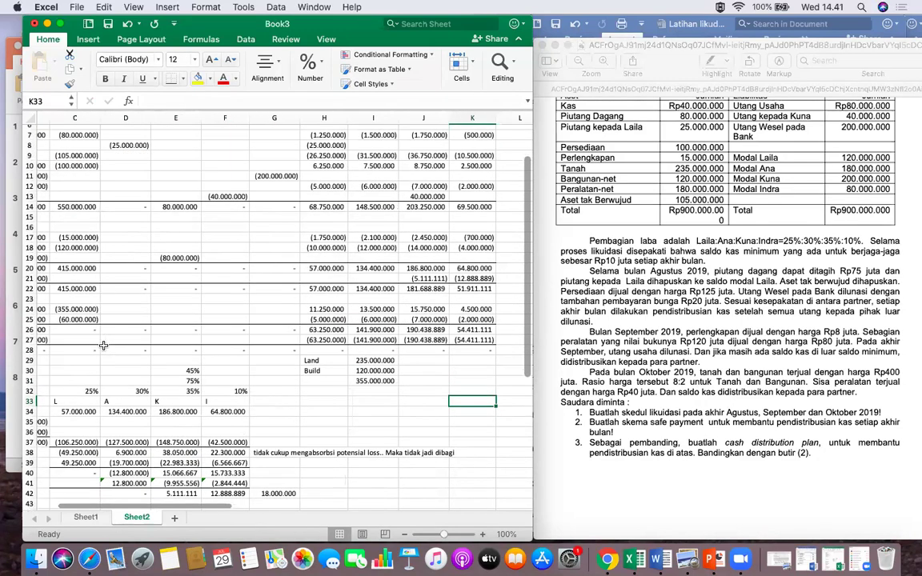
pyautogui.hscroll(-2, 103, 345)
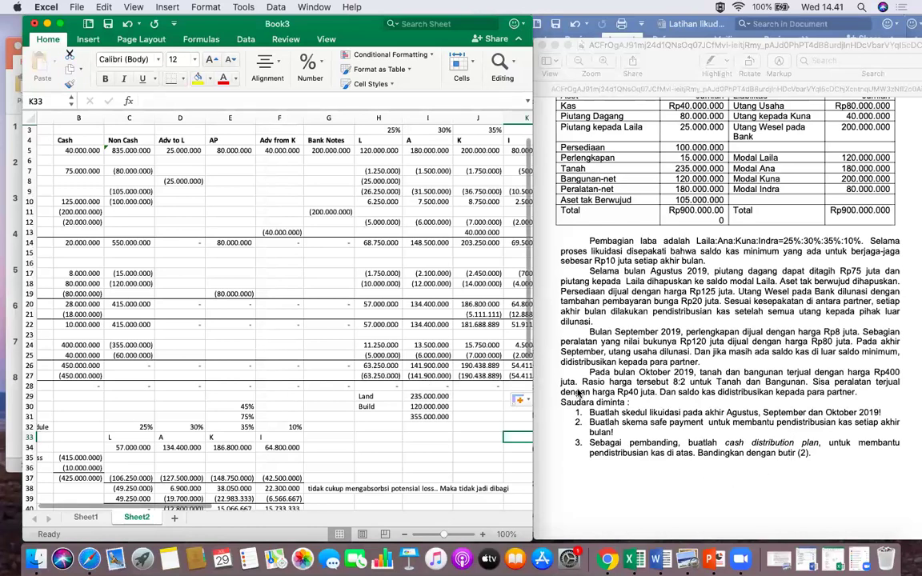
pyautogui.scroll(-5, 577, 392)
pyautogui.scroll(4, 578, 392)
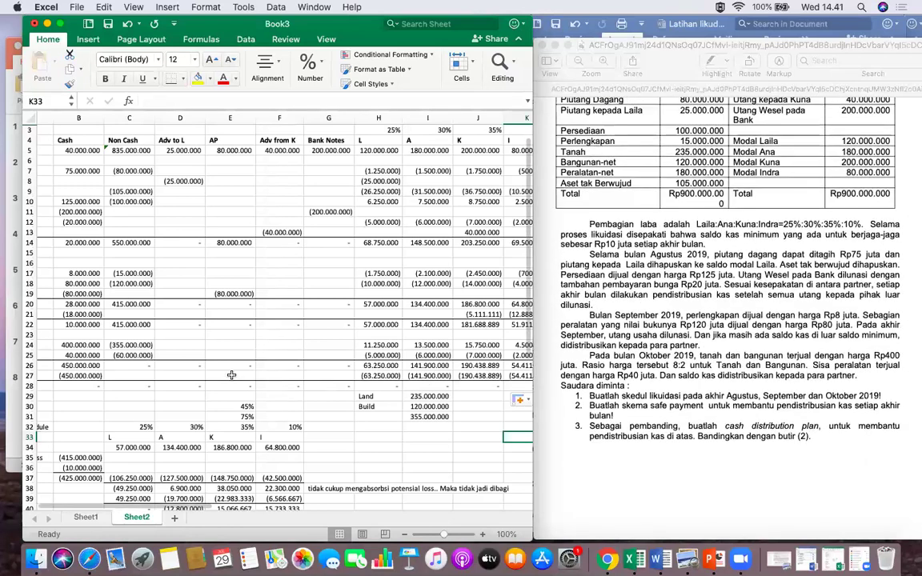
# Enter the heading "CASH DISTRIBUTION PLAN" in A48, widen column A to fit it, and make the heading bold.
pyautogui.scroll(-5, 231, 375)
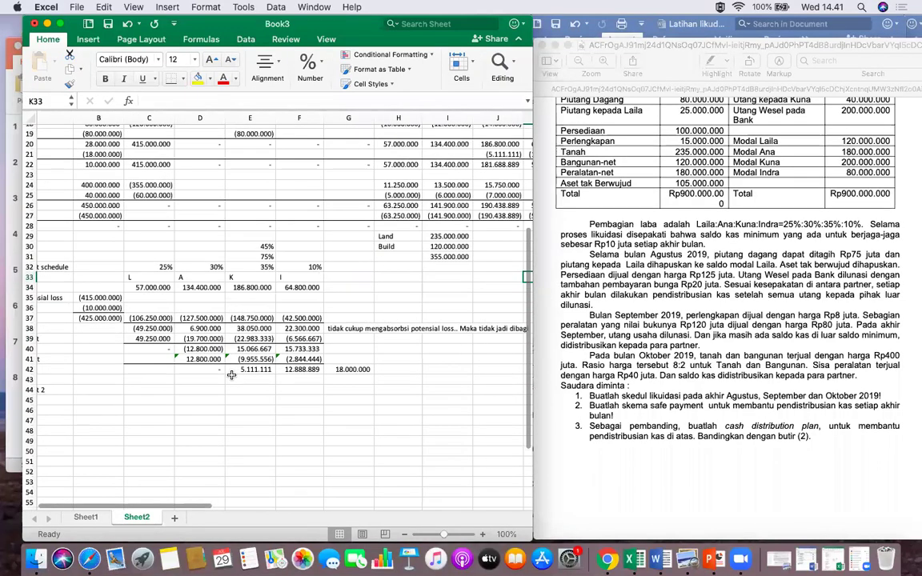
pyautogui.hscroll(-2, 230, 375)
pyautogui.scroll(-2, 233, 376)
pyautogui.click(76, 394)
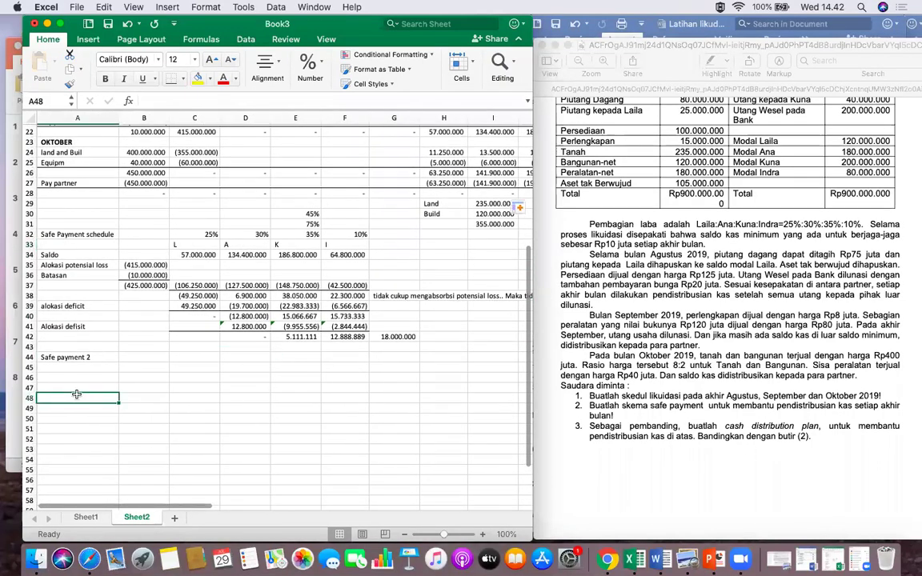
pyautogui.write('CASH ')
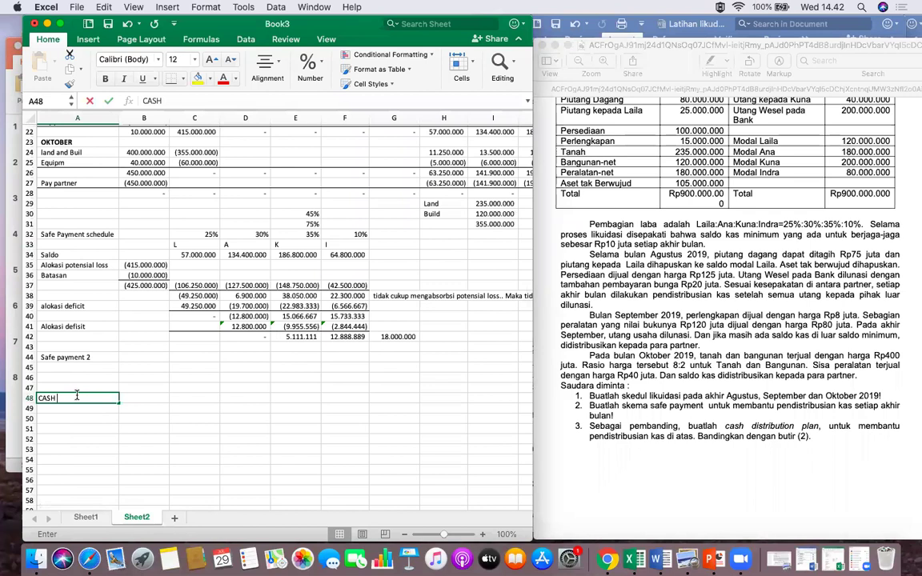
pyautogui.write('DISTRIBUTION PLAN')
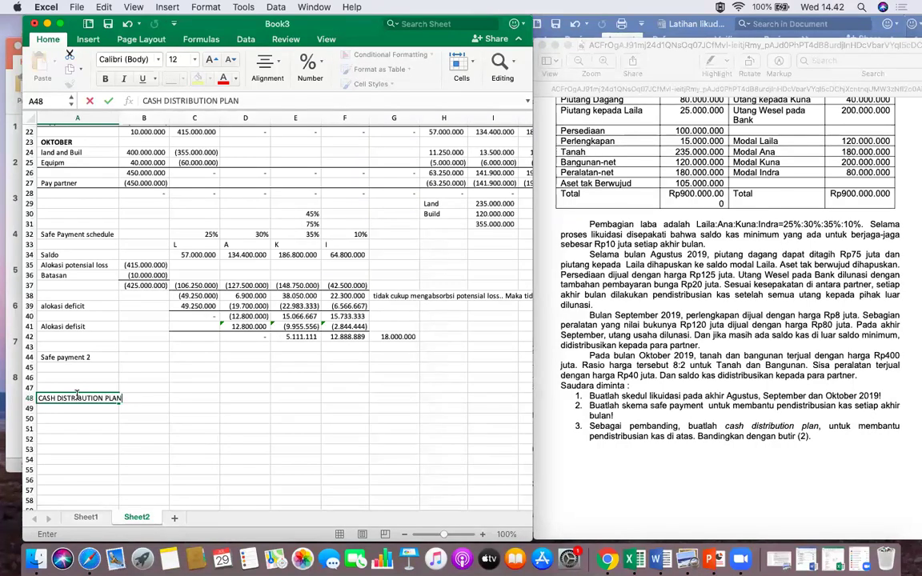
pyautogui.press('Return')
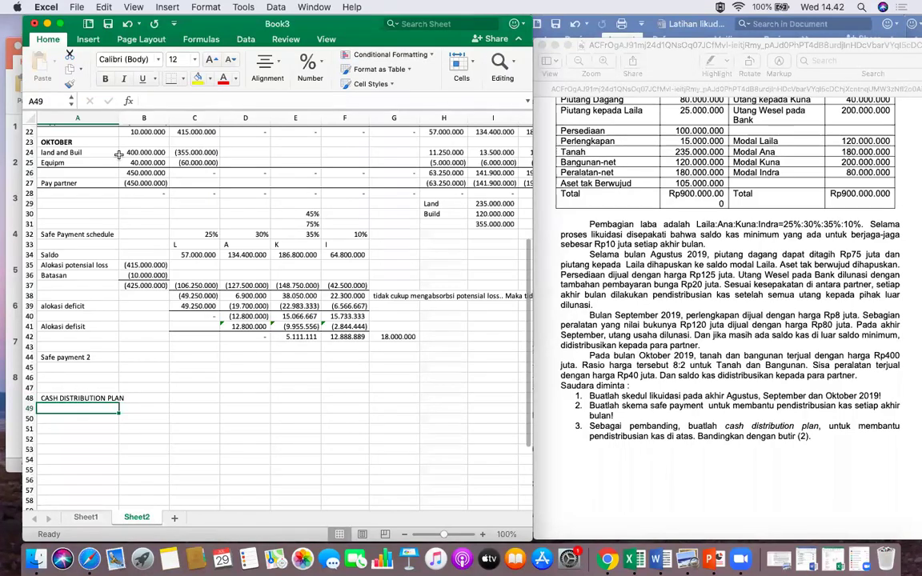
pyautogui.moveTo(119, 122); pyautogui.dragTo(131, 122)
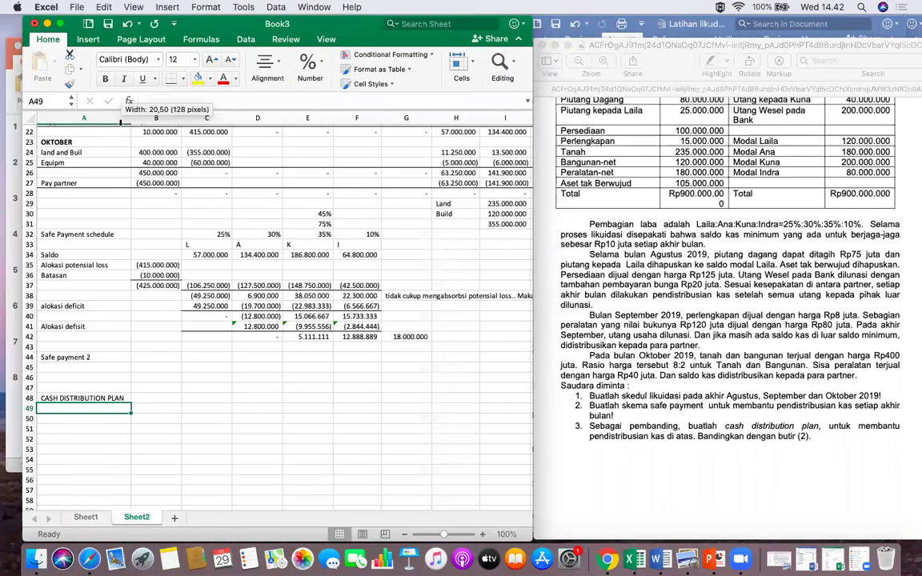
pyautogui.click(64, 394)
pyautogui.press('super+b')
# Enter the label "Langkap 1:" in A49 below the cash distribution plan heading.
pyautogui.press('Down')
pyautogui.press('Down')
pyautogui.press('Down')
pyautogui.press('Down')
pyautogui.press('Down')
pyautogui.press('Down')
pyautogui.click(64, 410)
pyautogui.write('Langkap 1:')
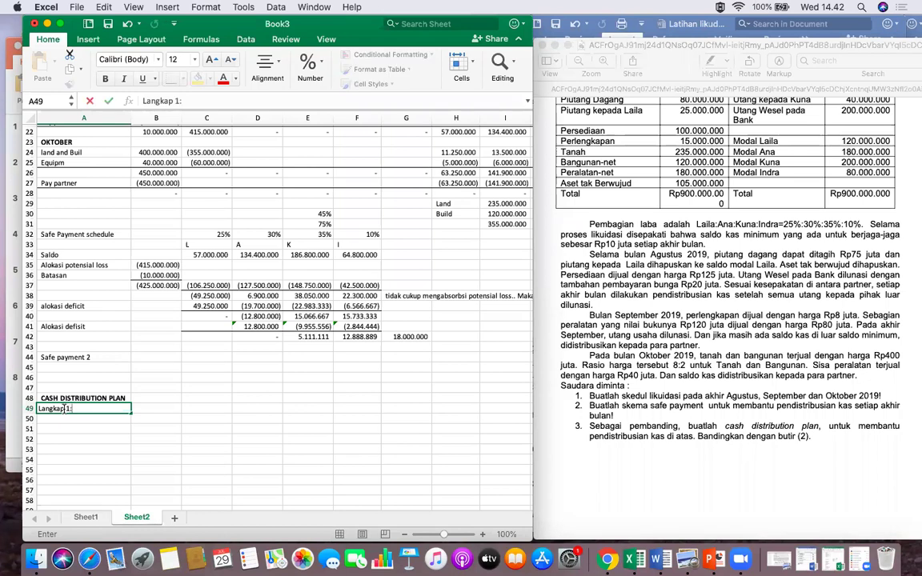
pyautogui.press('Return')
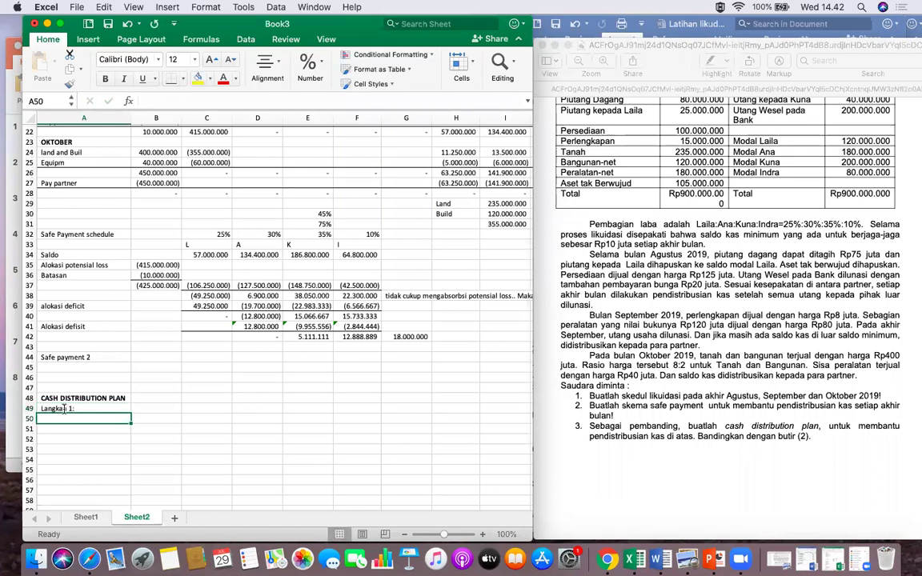
# Enter the row labels "Capital", "Adv to" and "Adv from" in A50:A52.
pyautogui.write('Capital')
pyautogui.press('Return')
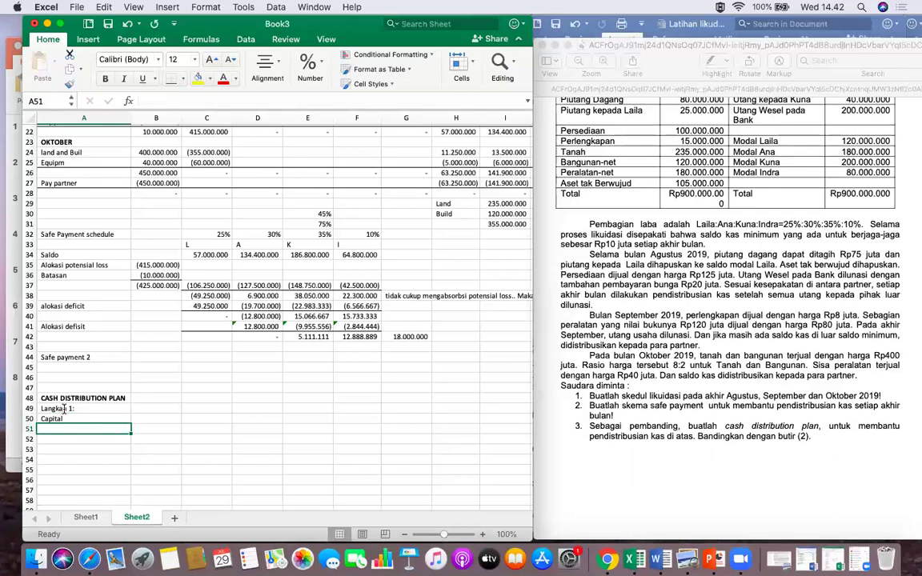
pyautogui.write('Adv to')
pyautogui.press('Return')
pyautogui.write('Adv from')
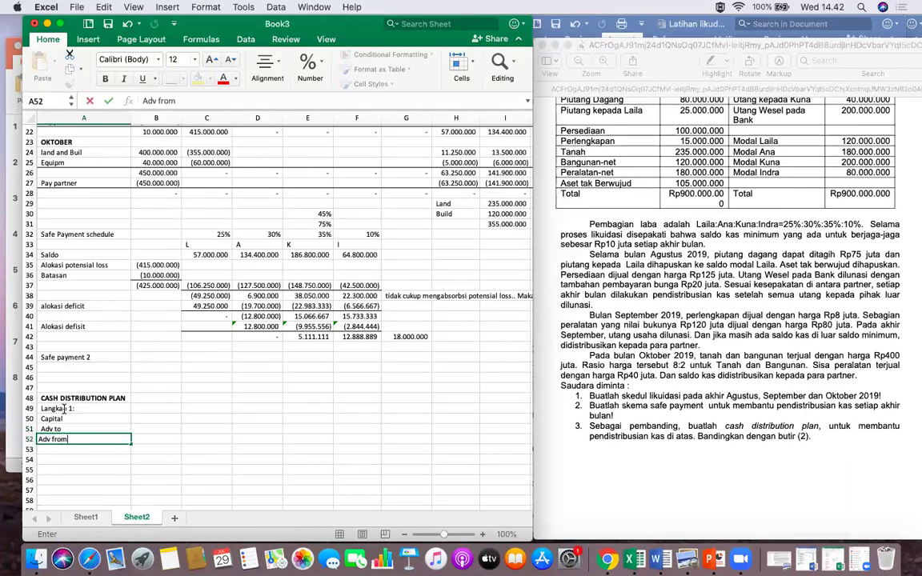
pyautogui.press('Tab')
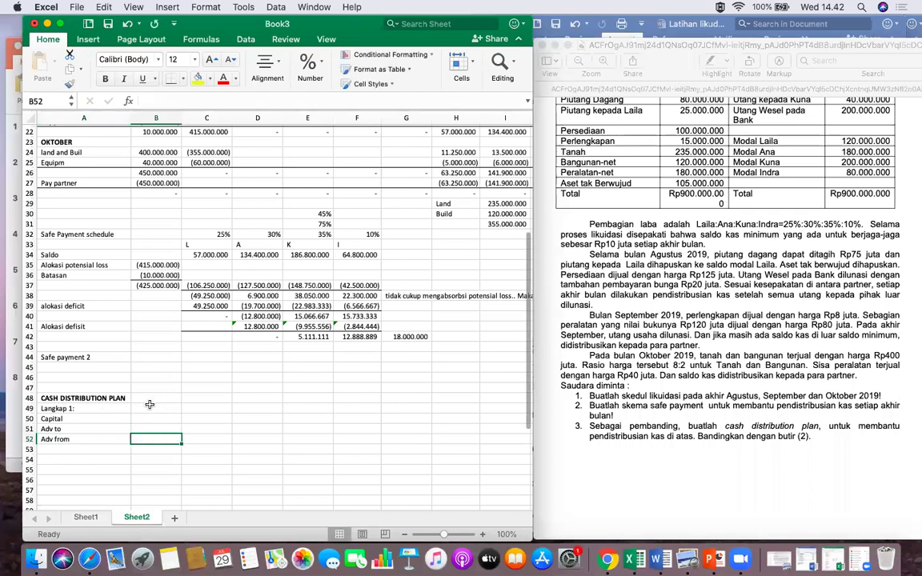
# Clear the label in A49 and enter the partner headers L, A, K and I in B49:E49.
pyautogui.click(165, 408)
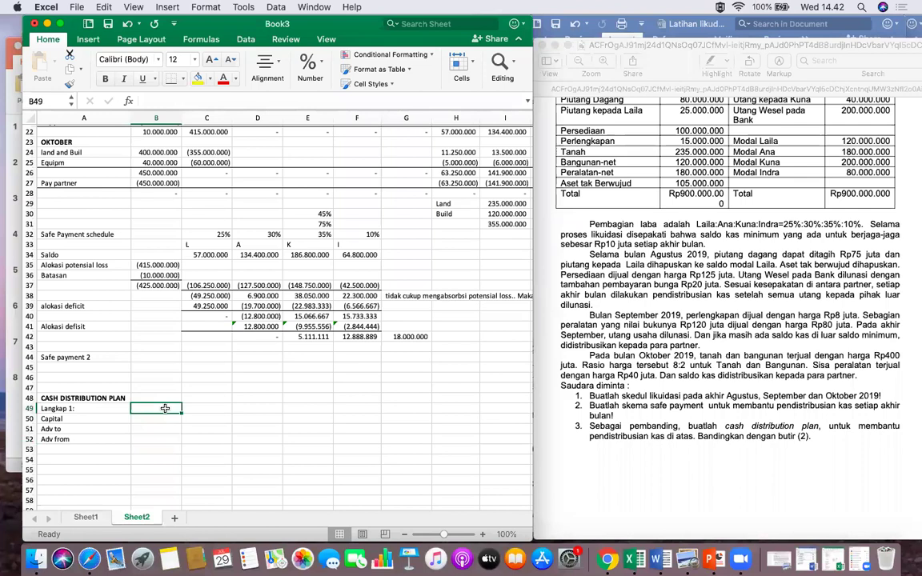
pyautogui.press('Left')
pyautogui.press('Delete')
pyautogui.click(155, 408)
pyautogui.write('L')
pyautogui.press('Tab')
pyautogui.write('A')
pyautogui.press('Tab')
pyautogui.write('K')
pyautogui.press('Tab')
pyautogui.write('I')
pyautogui.press('Tab')
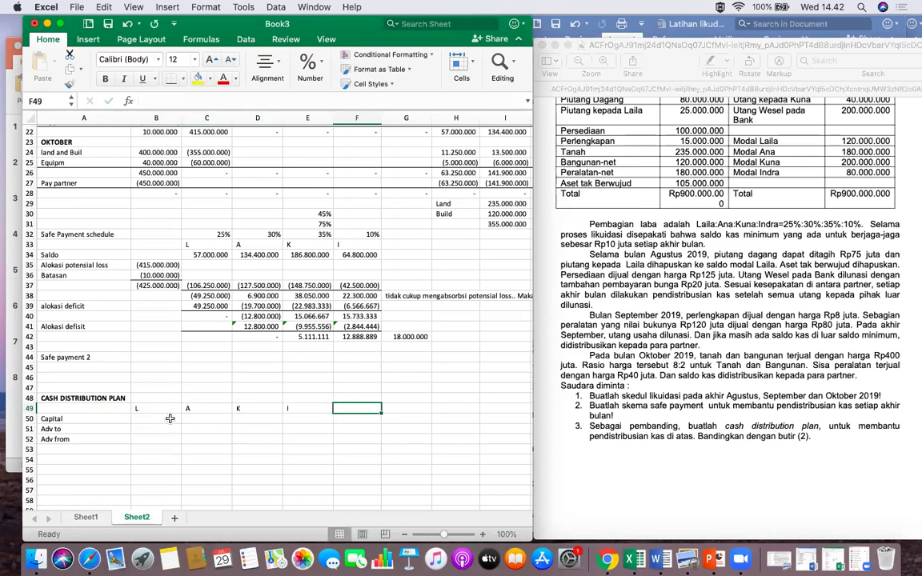
# Copy the partners' opening capital balances from H5:K5 into the Capital row B50:E50 as values only.
pyautogui.click(169, 419)
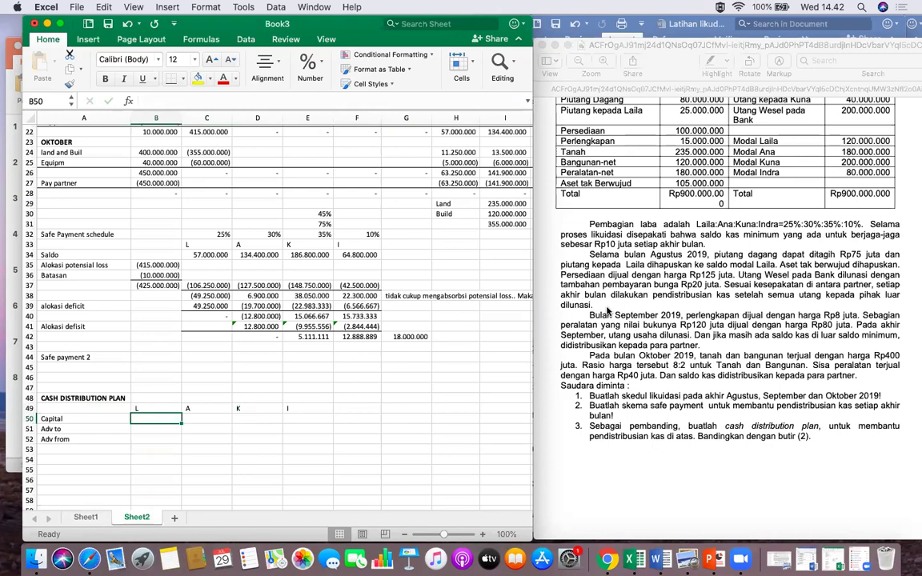
pyautogui.scroll(10, 455, 175)
pyautogui.moveTo(444, 150)
pyautogui.mouseDown()
pyautogui.moveTo(492, 151)
pyautogui.moveTo(442, 150)
pyautogui.mouseUp()
pyautogui.scroll(-12, 333, 228)
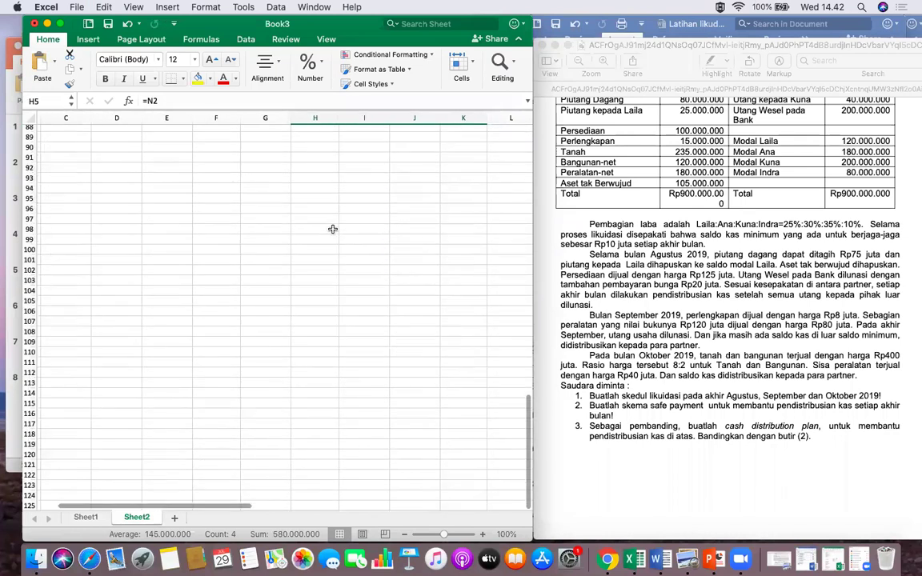
pyautogui.scroll(2, 332, 229)
pyautogui.hscroll(-2, 332, 230)
pyautogui.press('cmd+c')
pyautogui.scroll(3, 332, 230)
pyautogui.click(163, 372)
pyautogui.press('cmd+v')
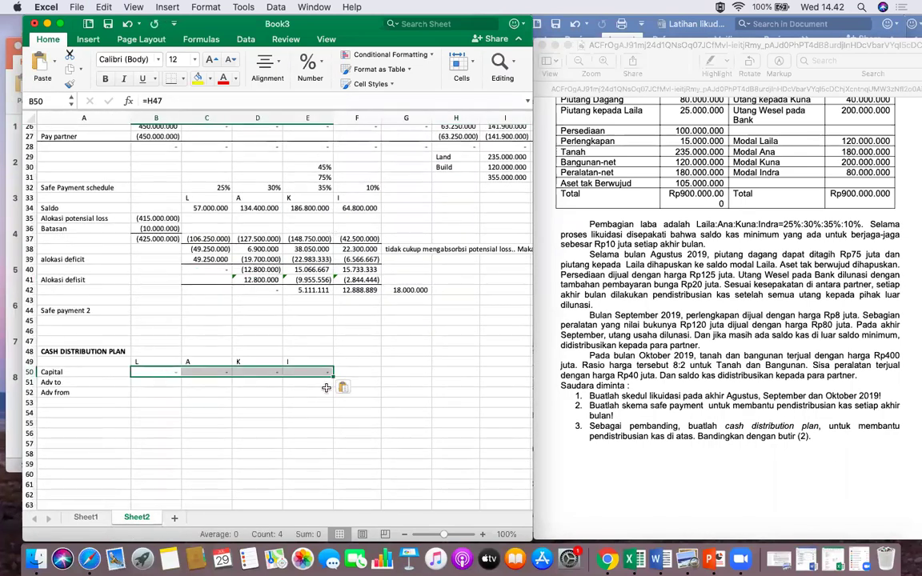
pyautogui.click(344, 387)
pyautogui.click(359, 438)
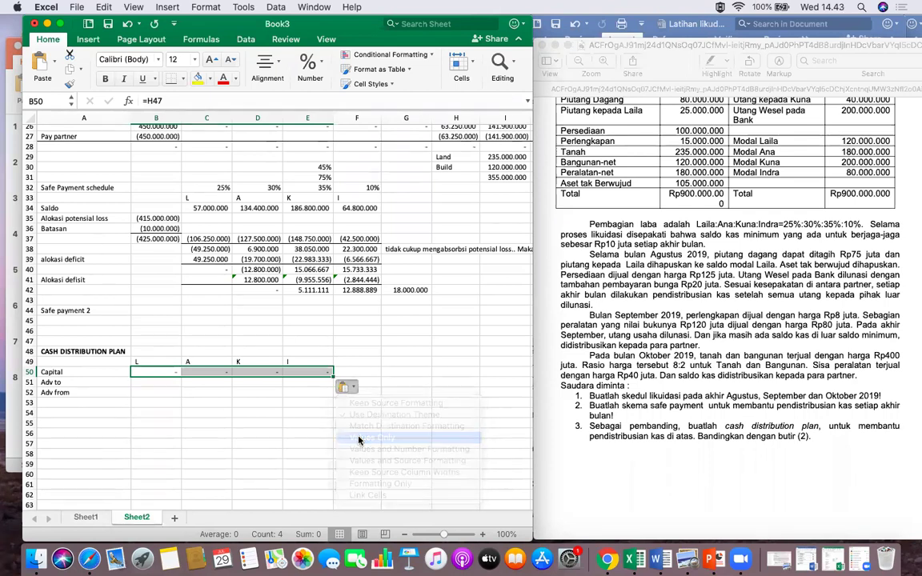
# Enter =-25000000 in B51 for the advance to partner L and 40000000 in D52 for the advance from partner K.
pyautogui.click(156, 383)
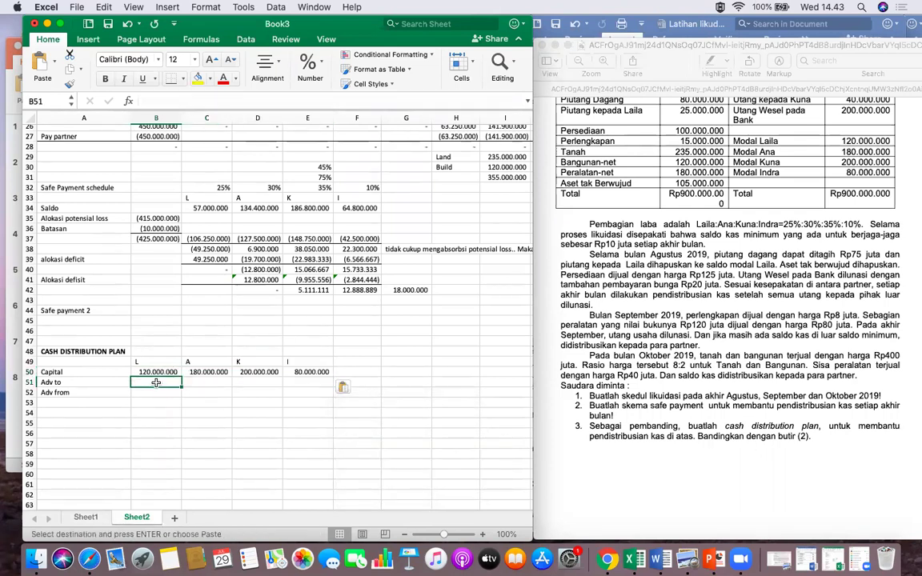
pyautogui.scroll(3, 717, 313)
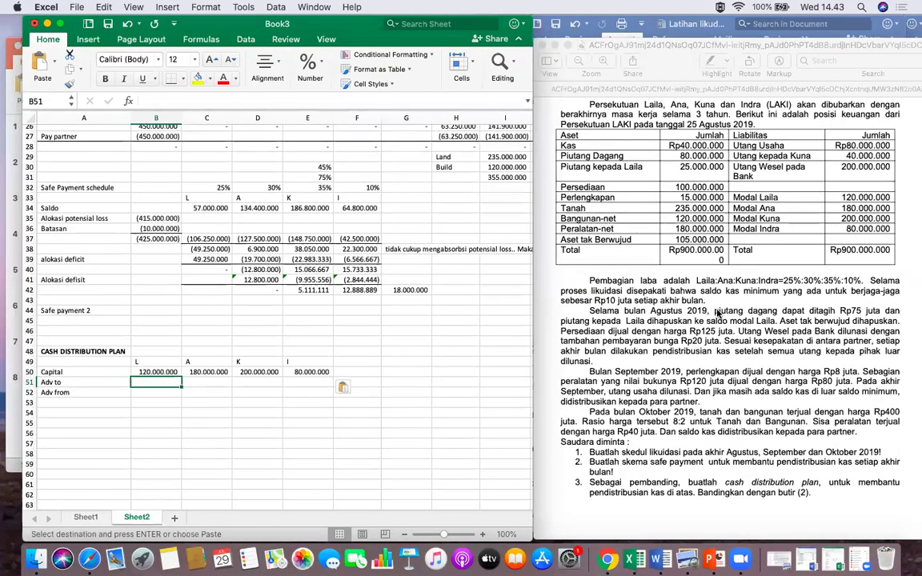
pyautogui.scroll(-1, 718, 313)
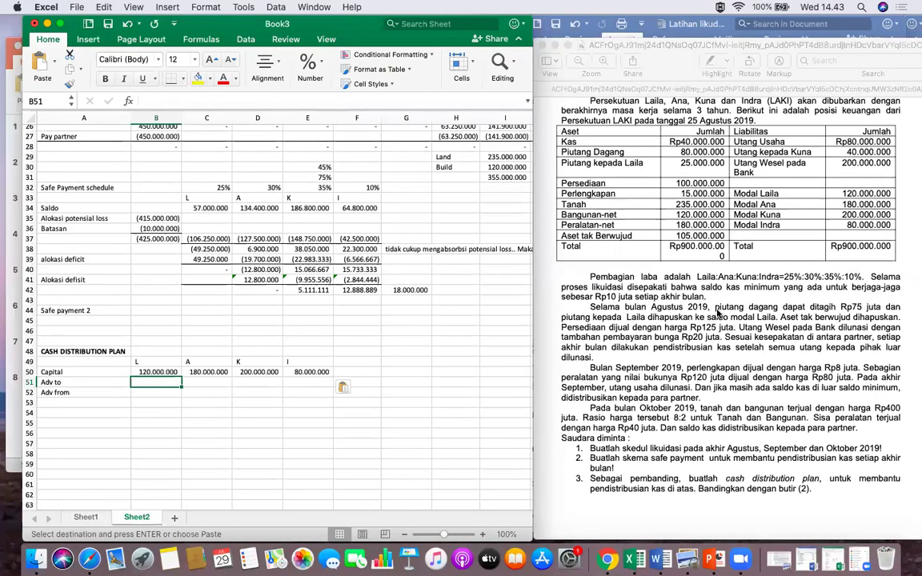
pyautogui.write('=')
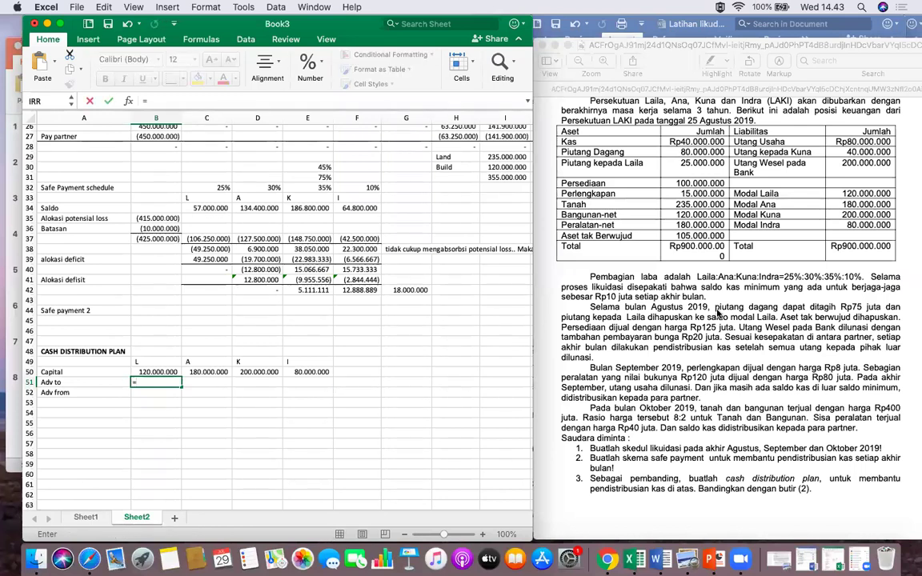
pyautogui.write('-25000000')
pyautogui.press('Tab')
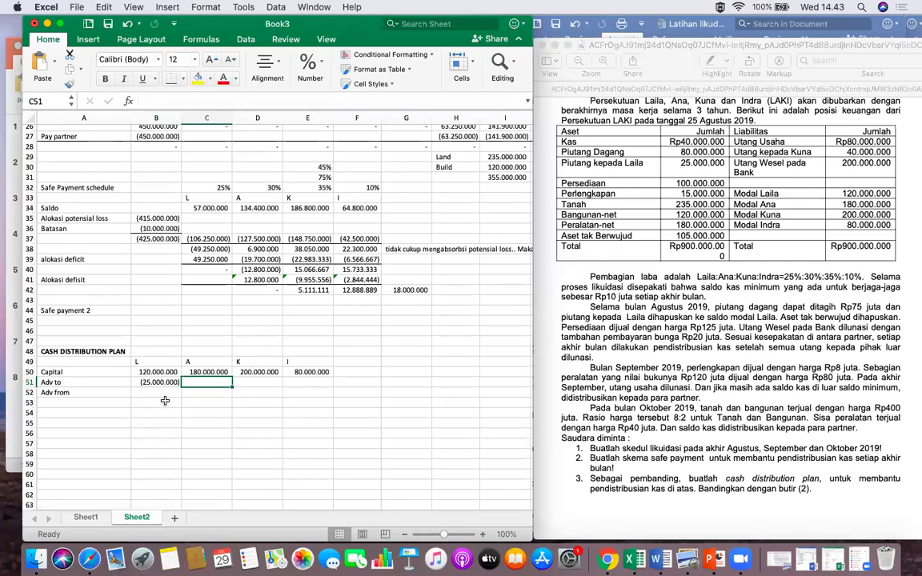
pyautogui.click(249, 392)
pyautogui.write('40.000.000')
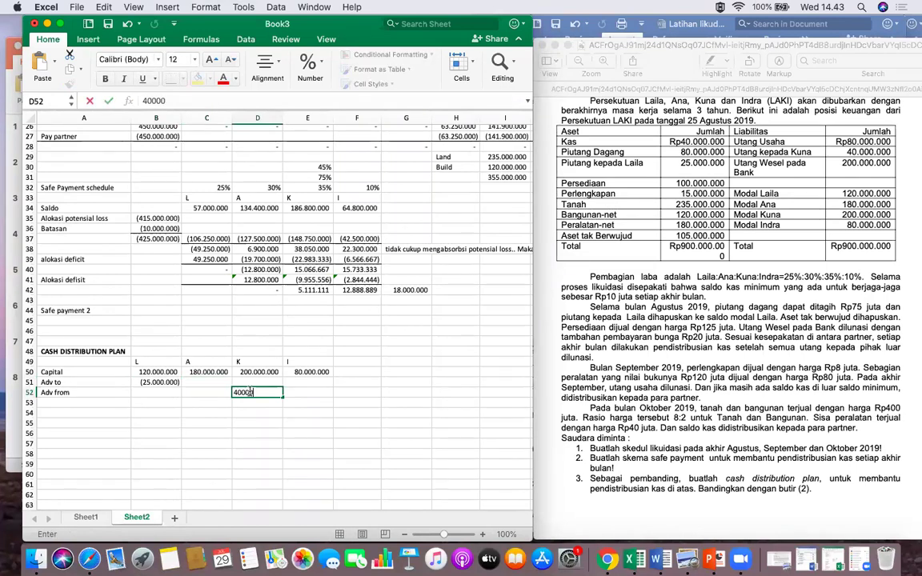
pyautogui.press('Return')
# Label A53 "Net Capital" and add a bottom border under B52:E52.
pyautogui.click(77, 404)
pyautogui.write('Net C')
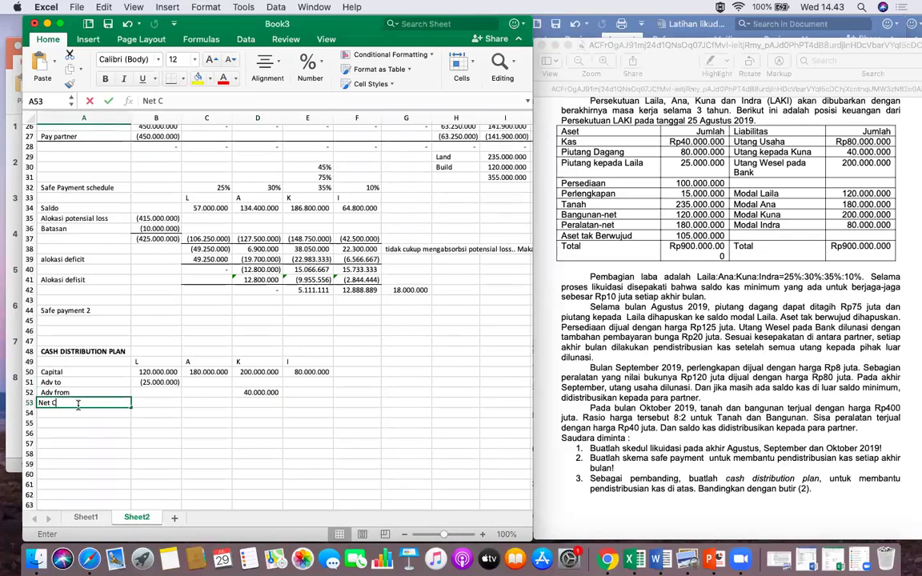
pyautogui.write('apital')
pyautogui.press('Tab')
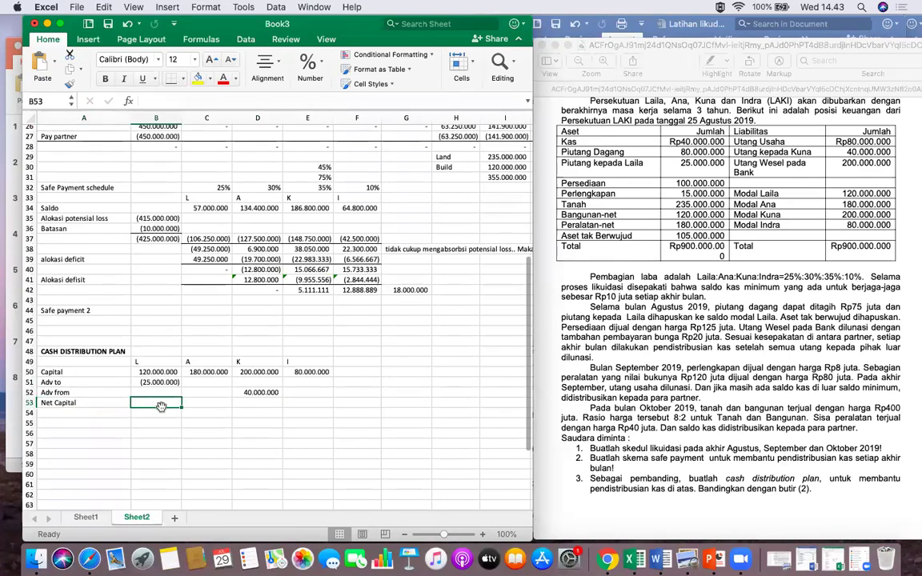
pyautogui.moveTo(160, 394); pyautogui.dragTo(289, 389)
pyautogui.click(171, 77)
# Calculate net capital in B53 with =SUM(B50:B52) and fill it across to E53.
pyautogui.click(164, 403)
pyautogui.write('=sum(')
pyautogui.moveTo(167, 392); pyautogui.dragTo(166, 372)
pyautogui.press('Return')
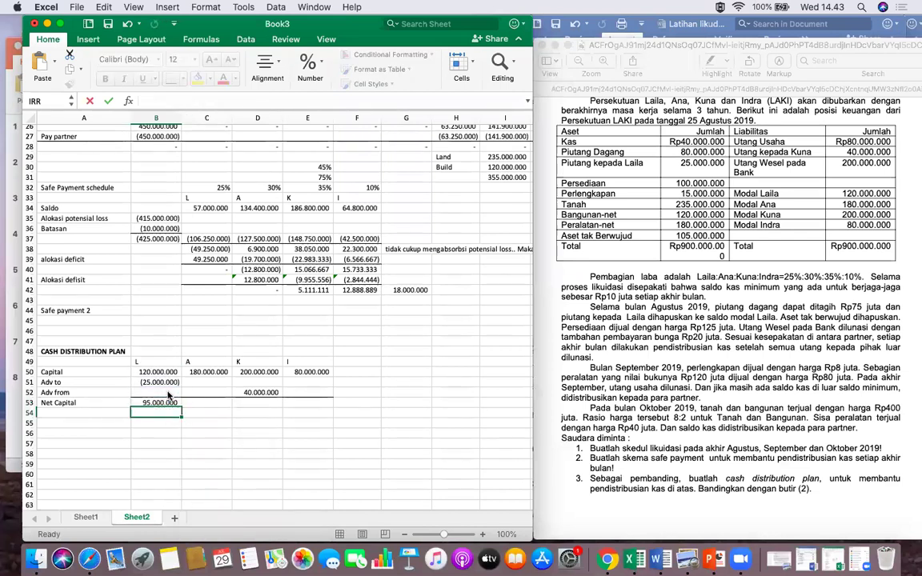
pyautogui.click(170, 399)
pyautogui.moveTo(182, 405); pyautogui.dragTo(328, 404)
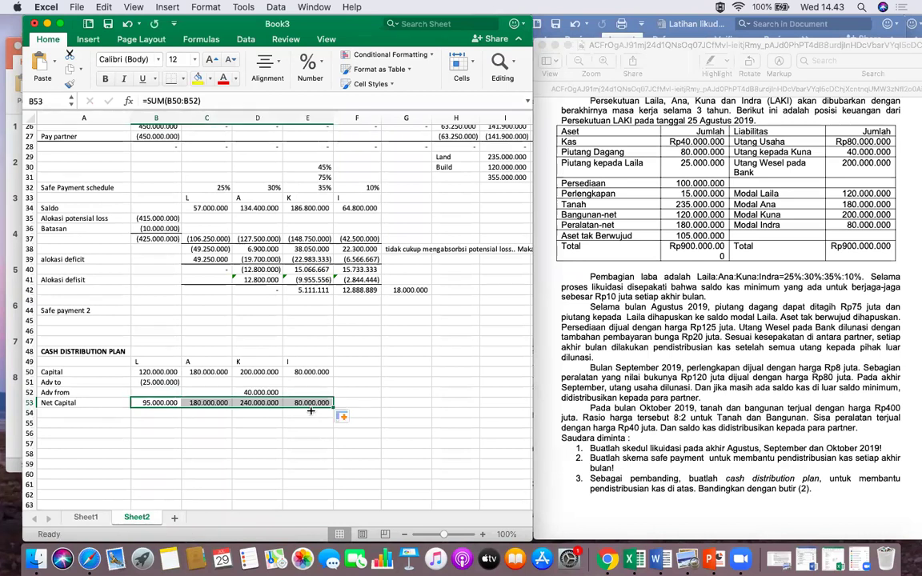
pyautogui.click(237, 455)
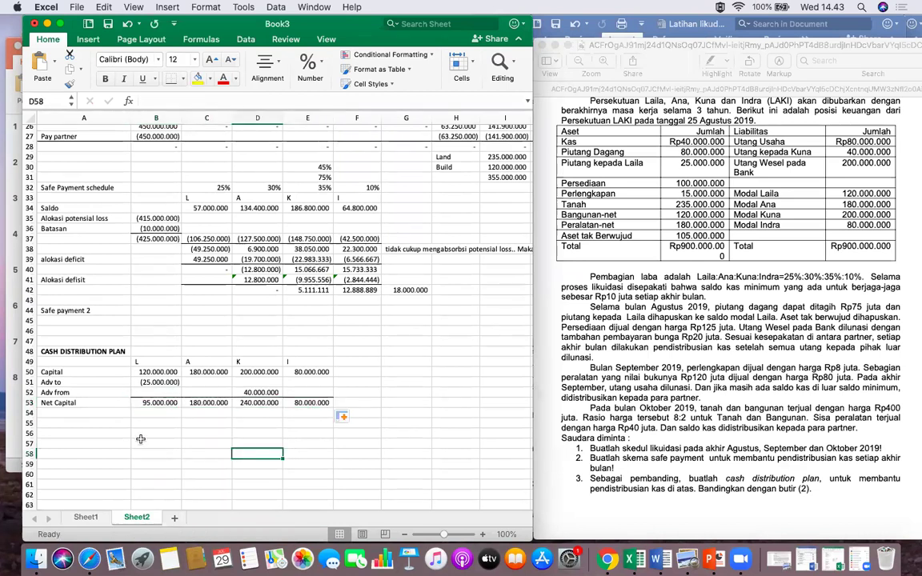
# Label A54 "Profit sharing" and copy the partners' percentages from C32:F32 into B54:E54.
pyautogui.click(56, 413)
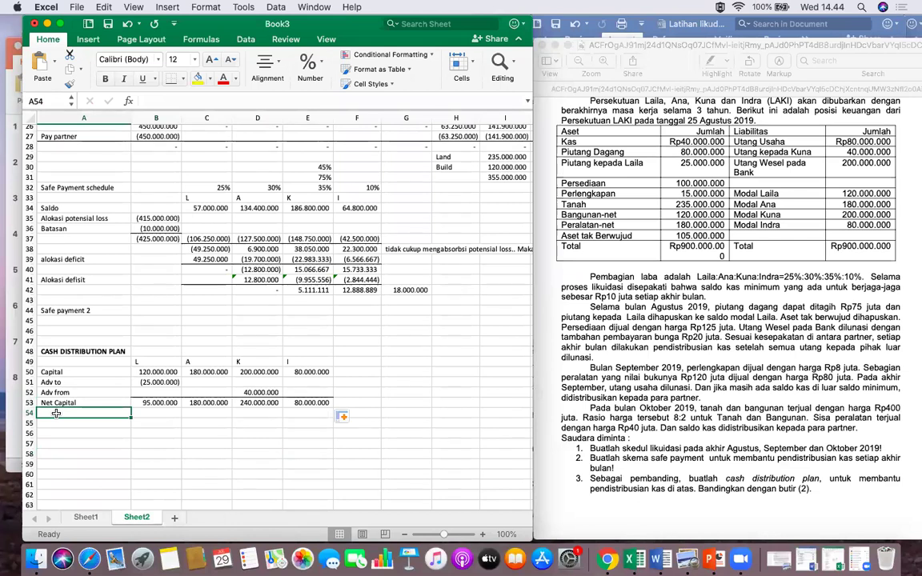
pyautogui.write('Profit sharin')
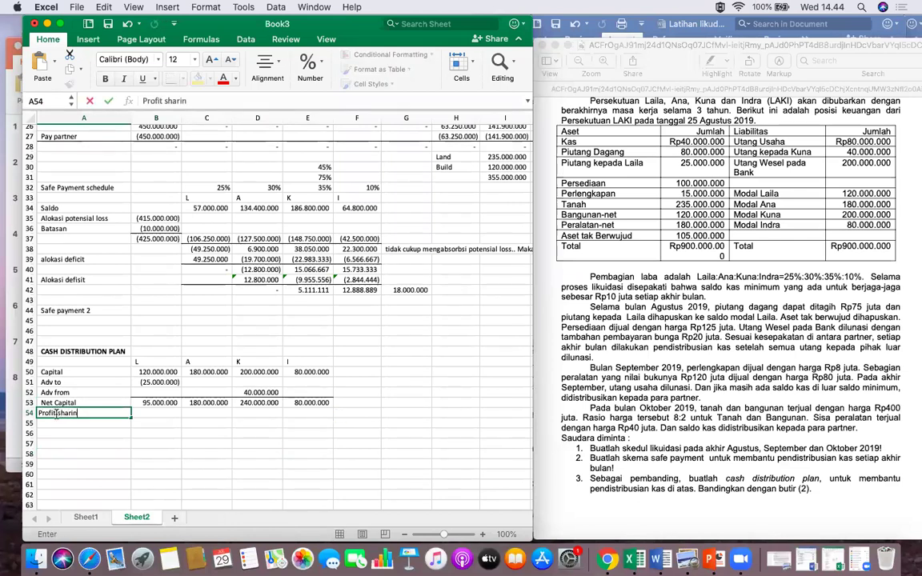
pyautogui.write('g')
pyautogui.press('Tab')
pyautogui.scroll(6, 339, 409)
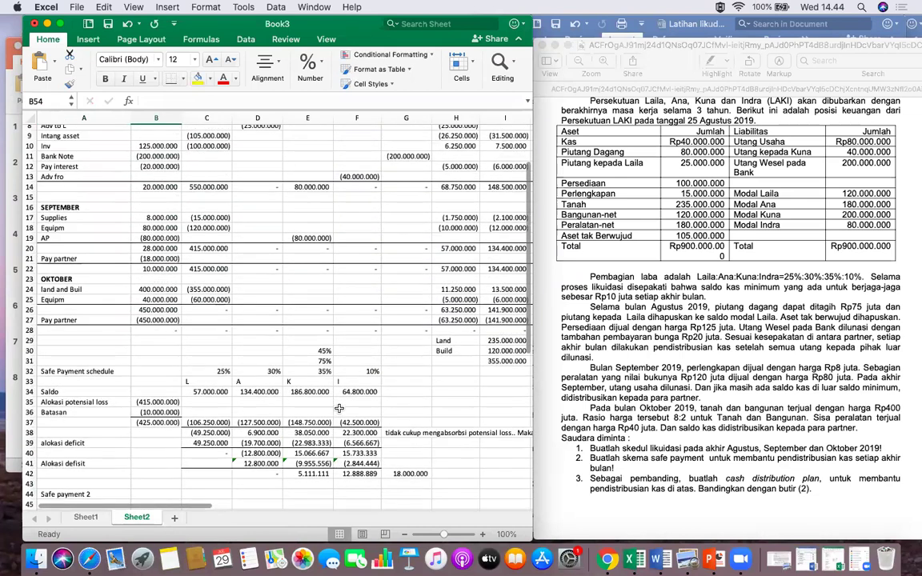
pyautogui.click(210, 376)
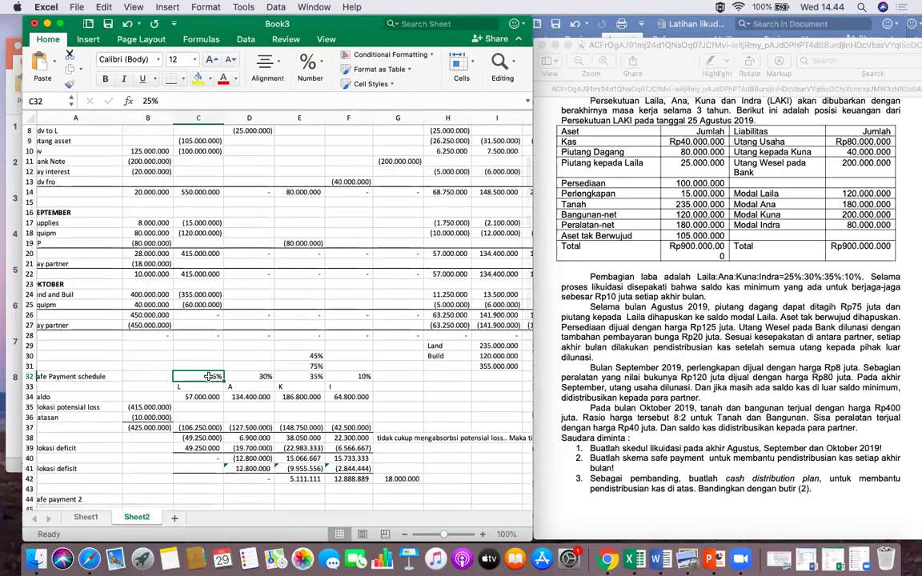
pyautogui.moveTo(210, 376); pyautogui.dragTo(360, 376)
pyautogui.press('cmd+c')
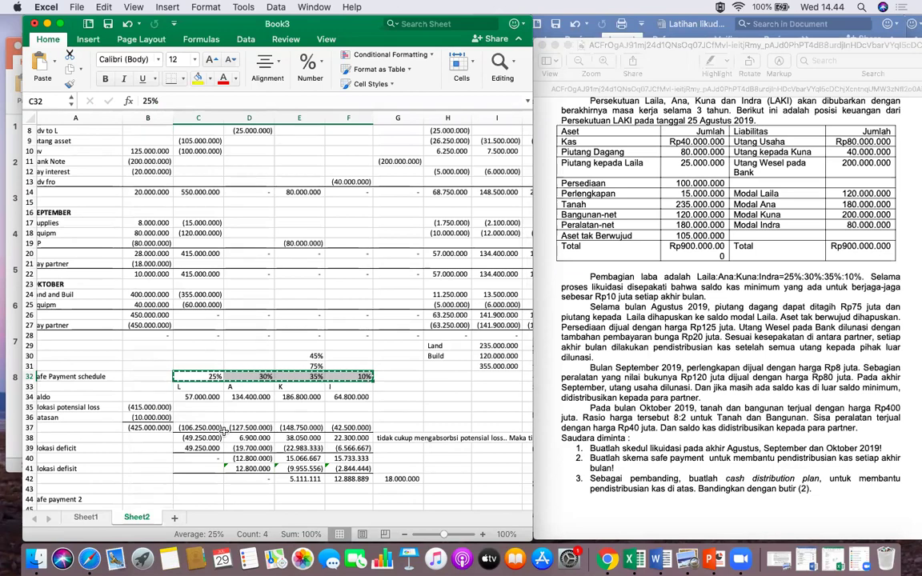
pyautogui.scroll(-6, 223, 434)
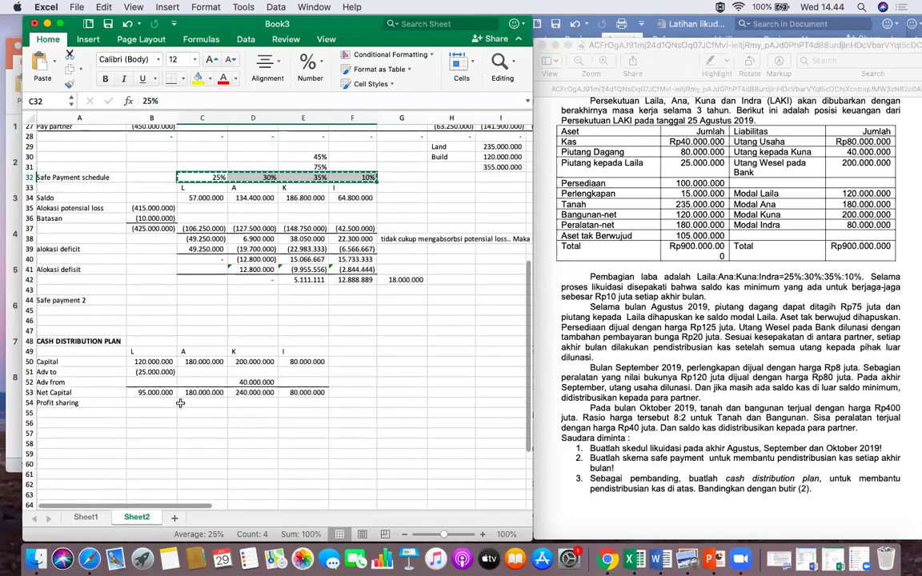
pyautogui.click(170, 402)
pyautogui.press('cmd+v')
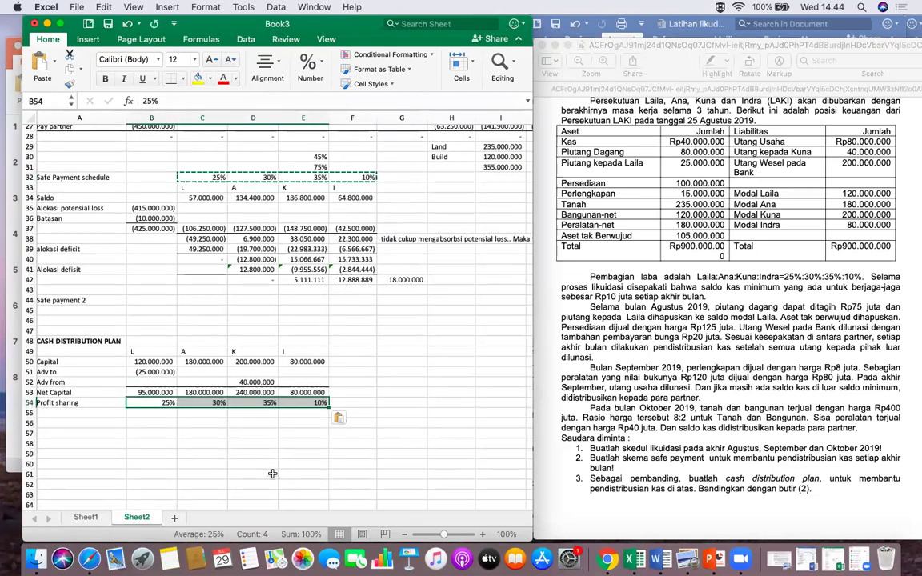
pyautogui.click(256, 443)
# Label A55 "Potential Loss Absorpt", calculate it in B55 with =B53/B54 and fill the formula across to E55.
pyautogui.click(53, 412)
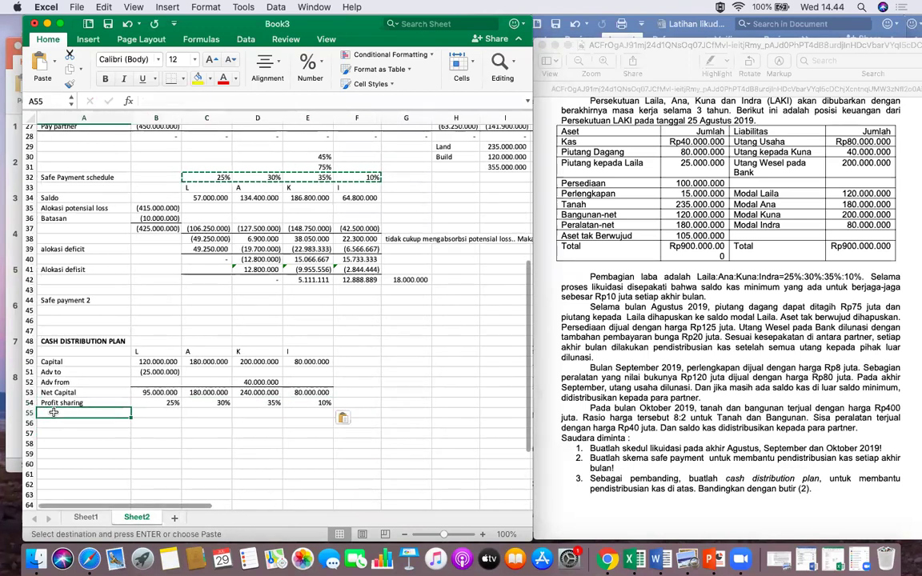
pyautogui.write('Potential Loss Absorpt')
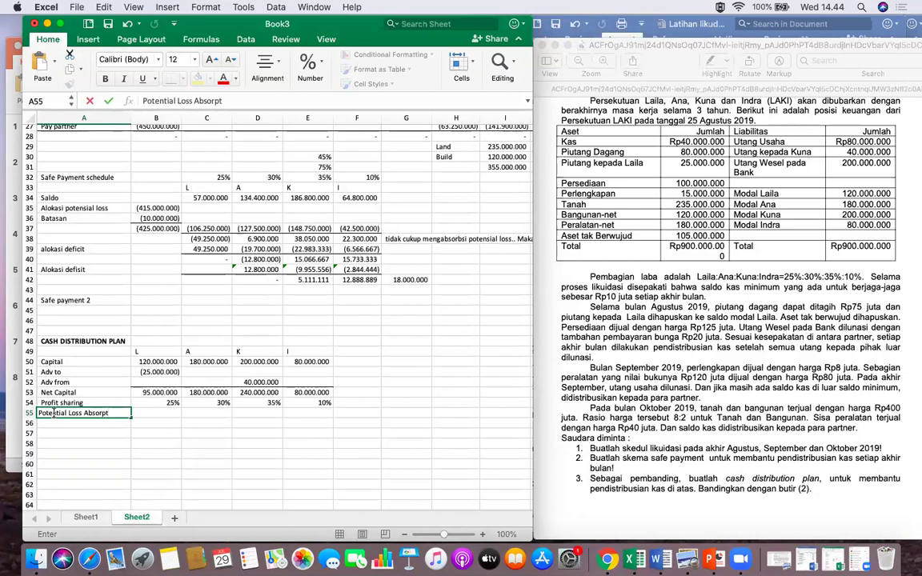
pyautogui.press('Tab')
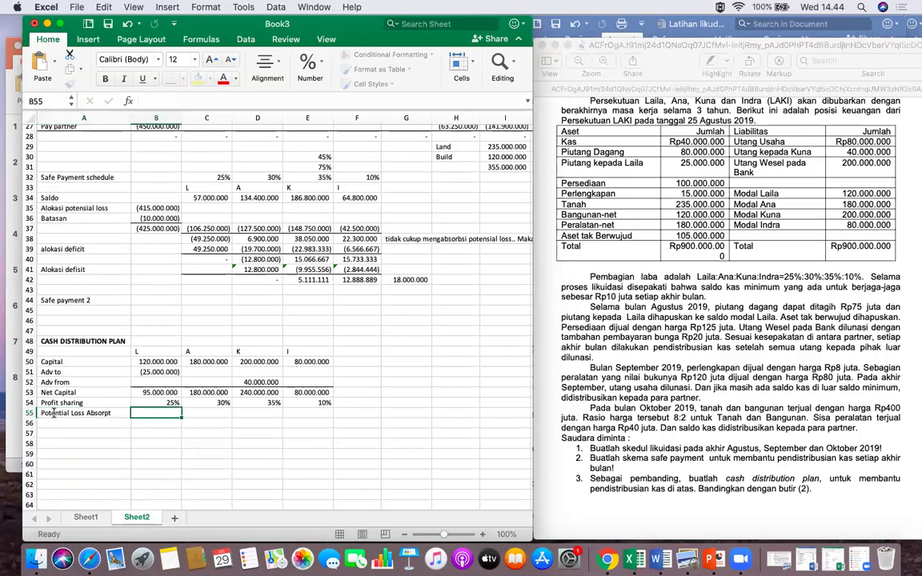
pyautogui.write('=')
pyautogui.click(150, 393)
pyautogui.write('/')
pyautogui.click(153, 402)
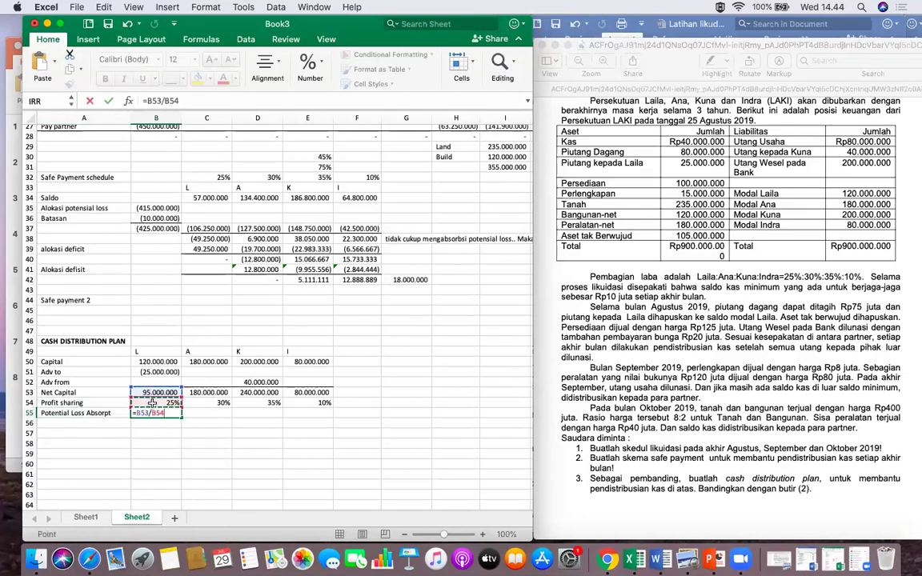
pyautogui.press('Return')
pyautogui.click(155, 412)
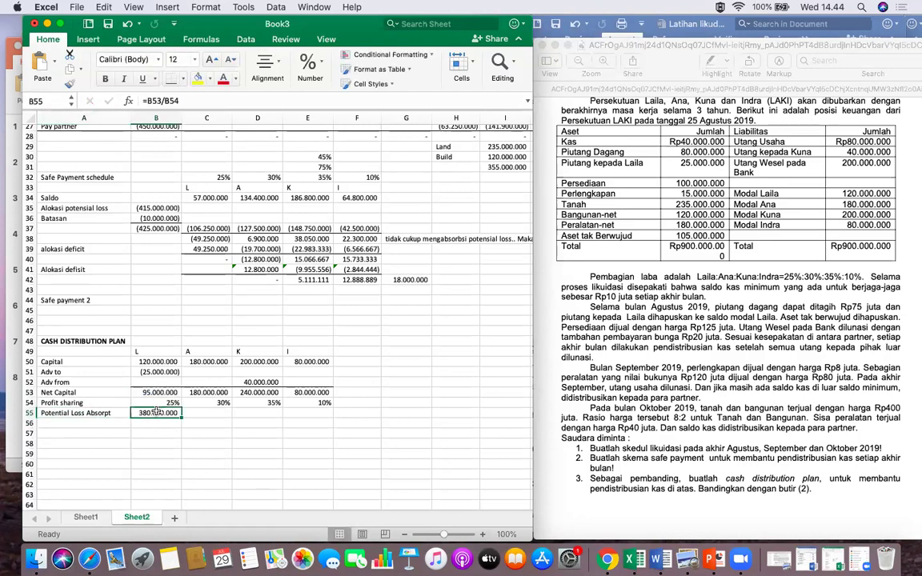
pyautogui.moveTo(180, 414); pyautogui.dragTo(290, 368)
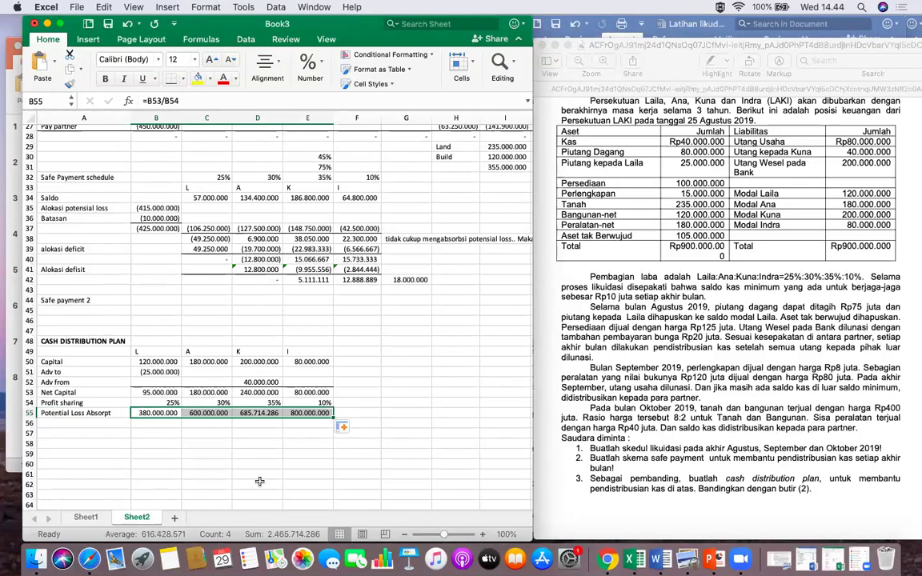
# Label A56 "Urutan" and rank the partners by loss absorption: 1 in E56, 2 in D56, 3 in C56 and 4 in B56.
pyautogui.click(102, 423)
pyautogui.write('Urutan')
pyautogui.press('Tab')
pyautogui.press('Tab')
pyautogui.press('Tab')
pyautogui.press('Tab')
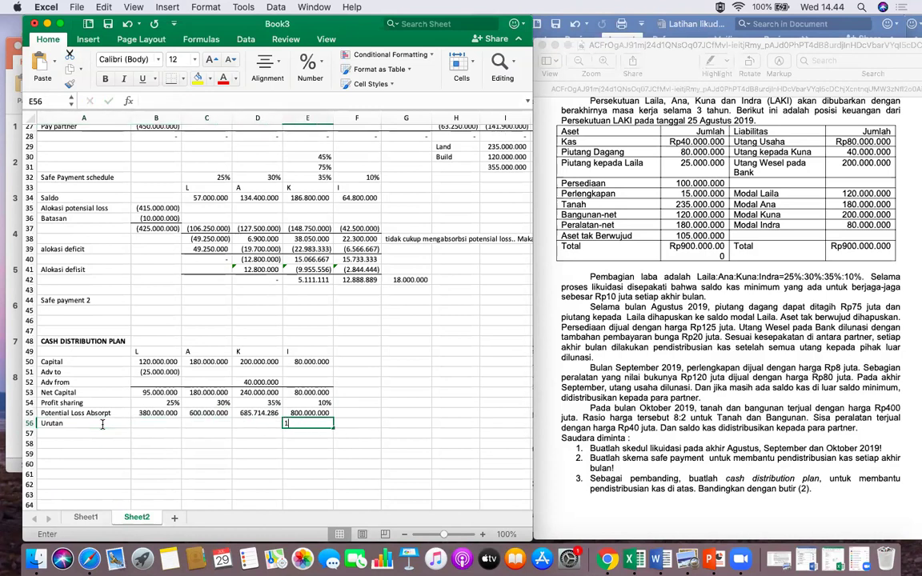
pyautogui.write('1')
pyautogui.press('Left')
pyautogui.write('2')
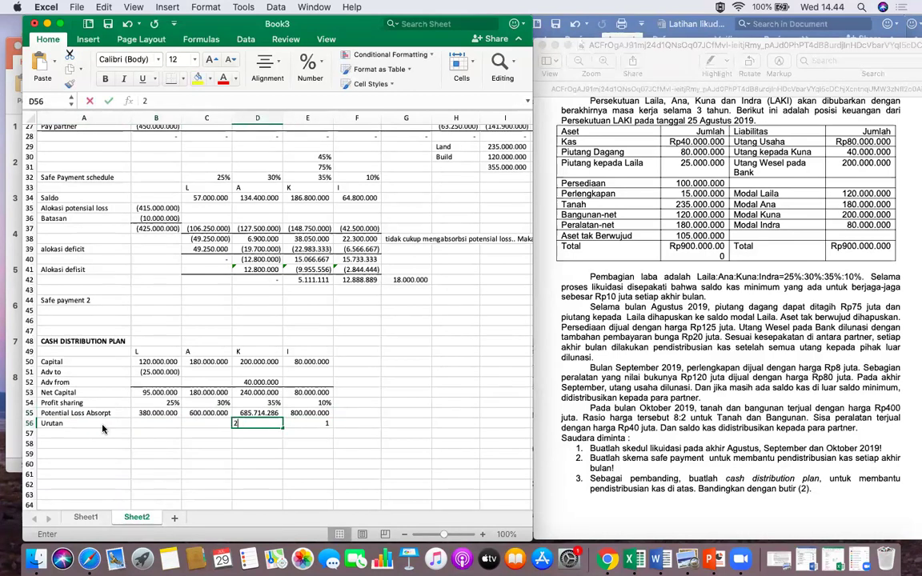
pyautogui.press('Left')
pyautogui.write('3')
pyautogui.press('Left')
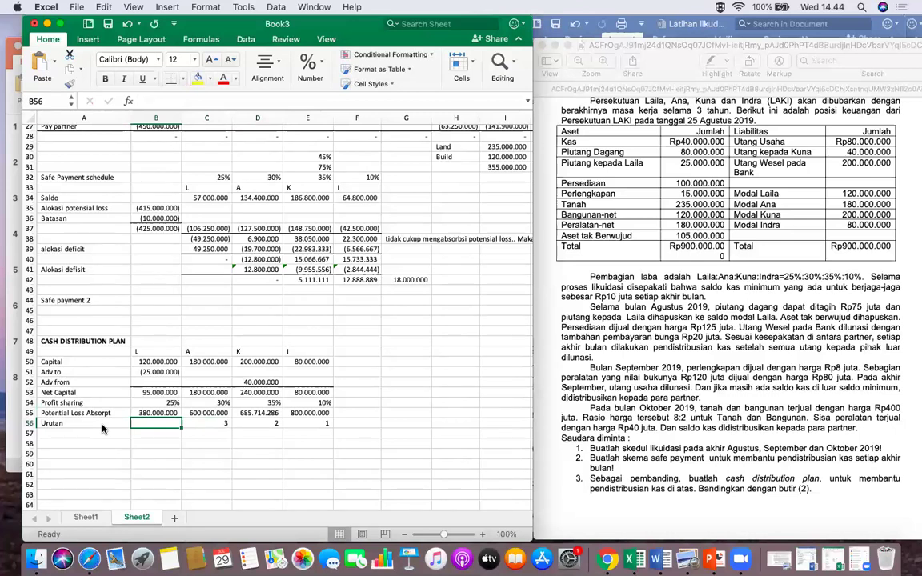
pyautogui.write('4')
pyautogui.press('Left')
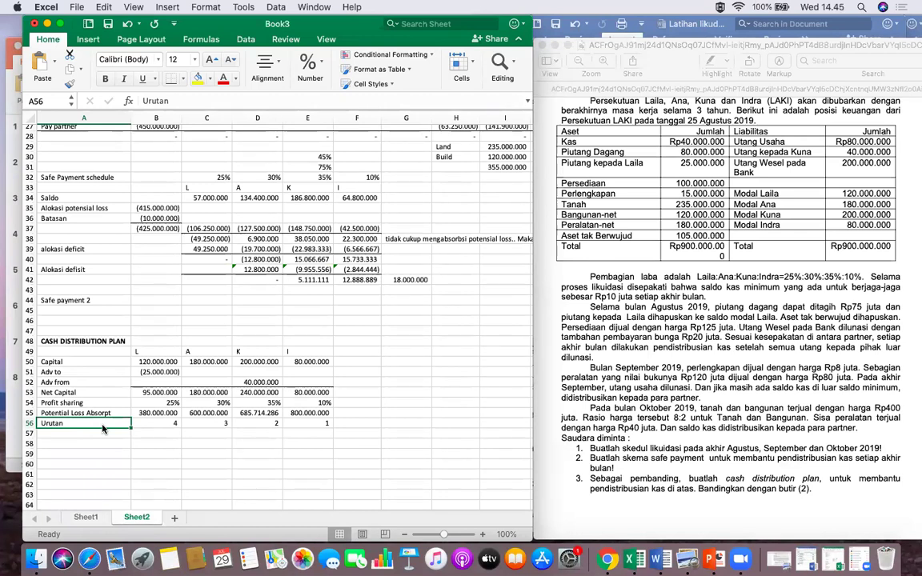
# Merge and center B59:E59 and enter the heading "Loss Abosorp".
pyautogui.scroll(-5, 162, 394)
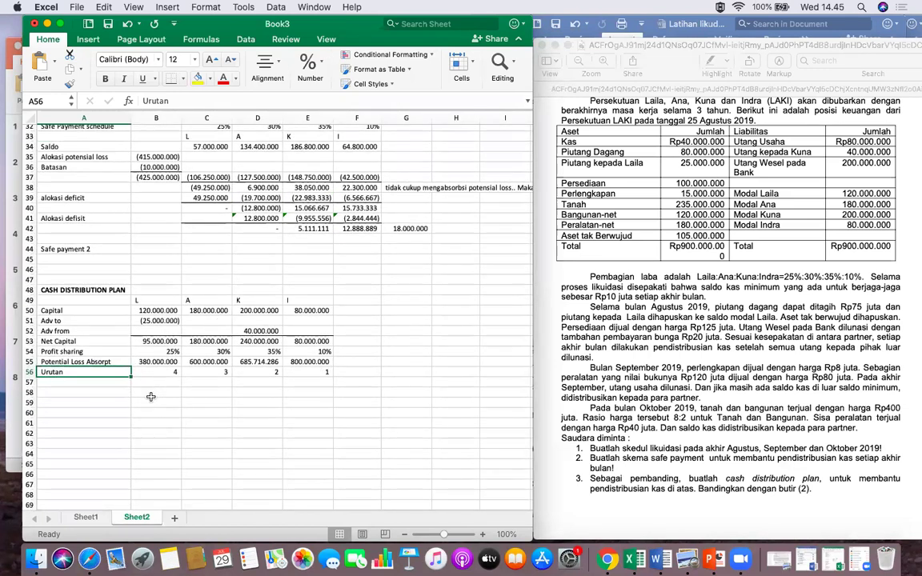
pyautogui.moveTo(148, 403); pyautogui.dragTo(303, 404)
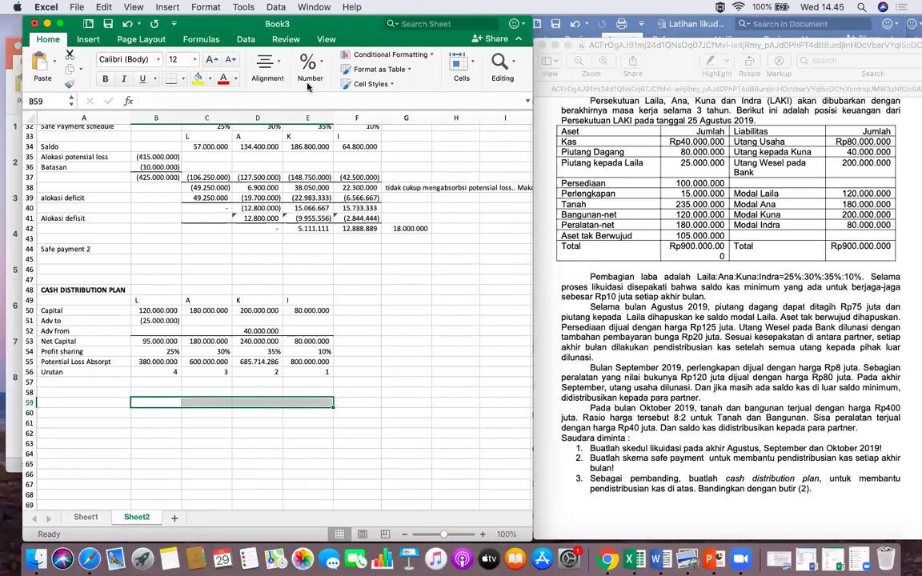
pyautogui.click(267, 70)
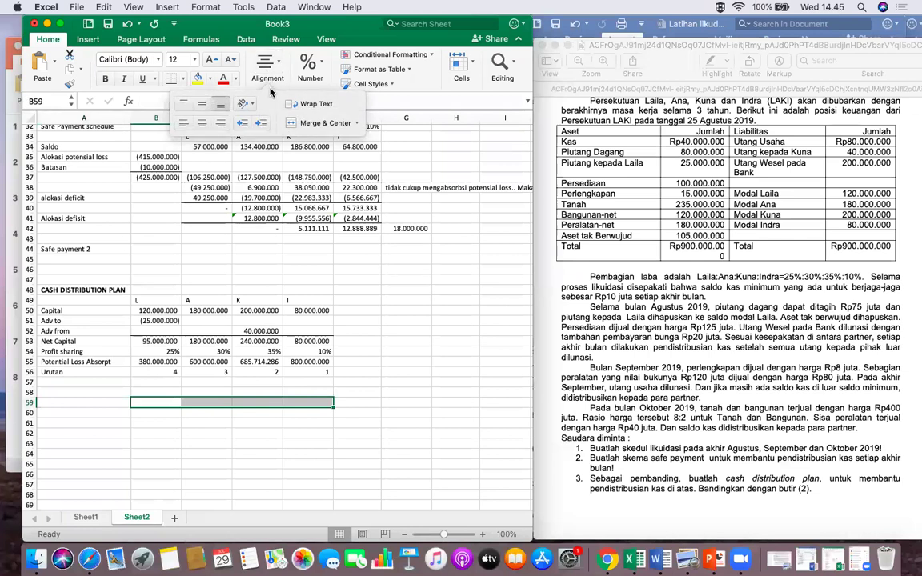
pyautogui.click(303, 120)
pyautogui.write('ss Abos')
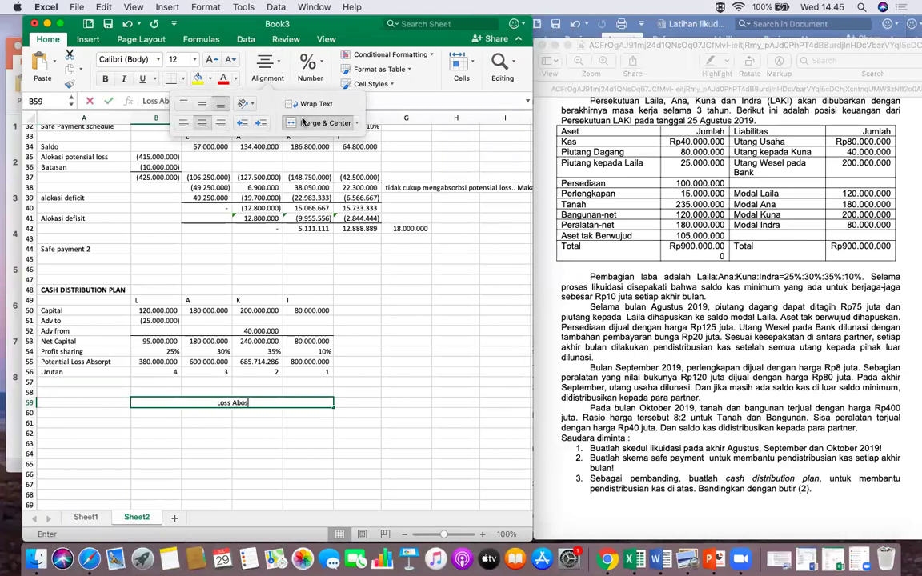
pyautogui.write('orp')
pyautogui.press('Tab')
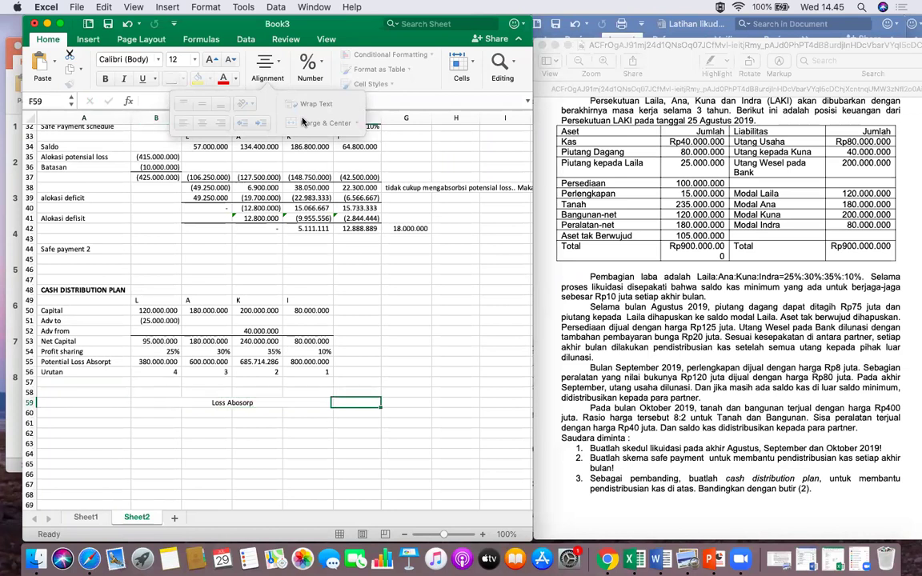
pyautogui.press('Tab')
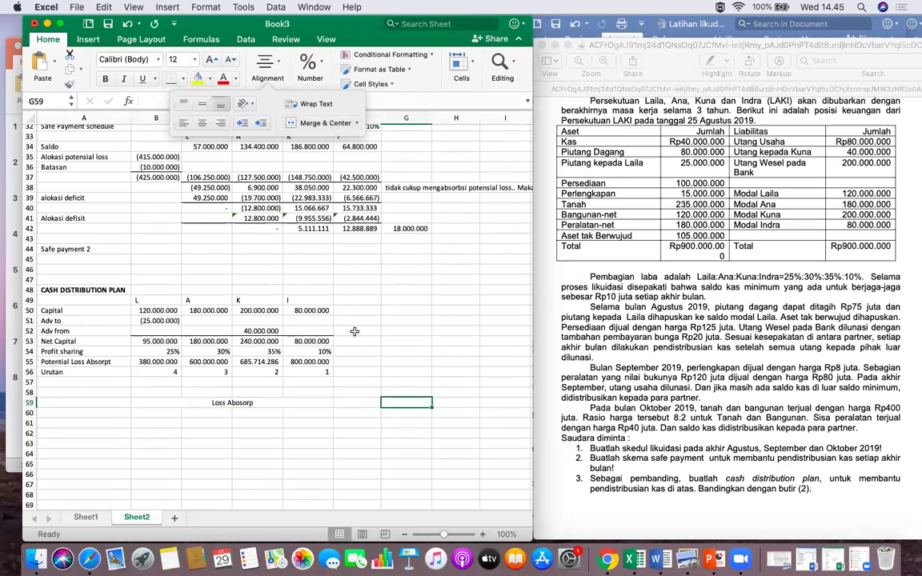
# Merge and center F59:I59 and enter the heading "Dsitribibution cash".
pyautogui.click(352, 400)
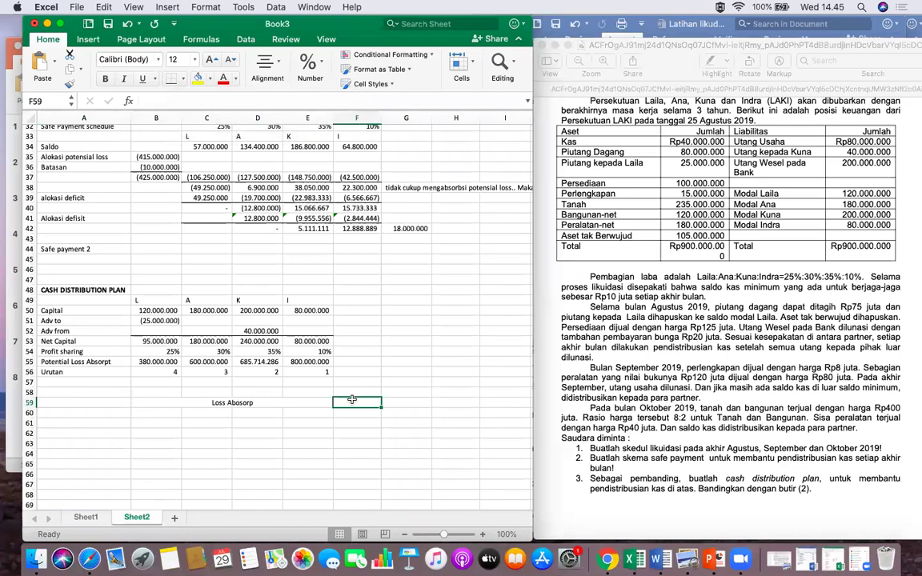
pyautogui.moveTo(392, 403); pyautogui.dragTo(500, 402)
pyautogui.click(361, 403)
pyautogui.click(279, 70)
pyautogui.write('Capita')
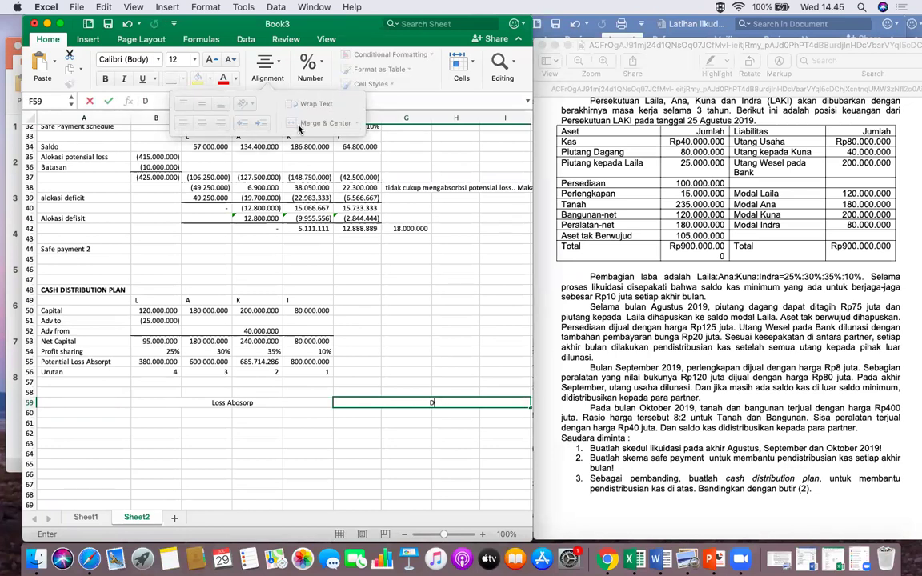
pyautogui.write('bution cash')
pyautogui.press('Return')
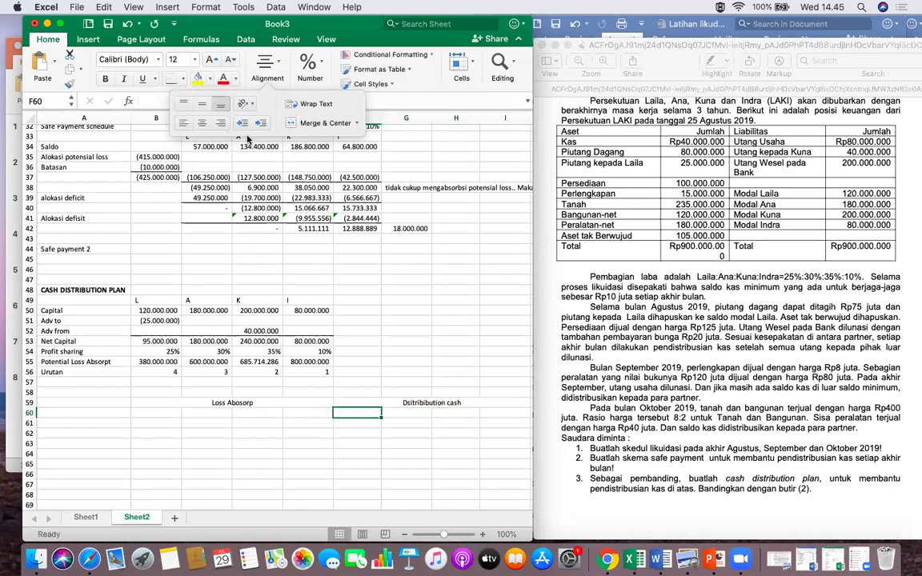
# Copy the partner initials from B49:E49 into B60:E60 under the loss absorption heading.
pyautogui.click(156, 302)
pyautogui.moveTo(291, 302); pyautogui.dragTo(291, 301)
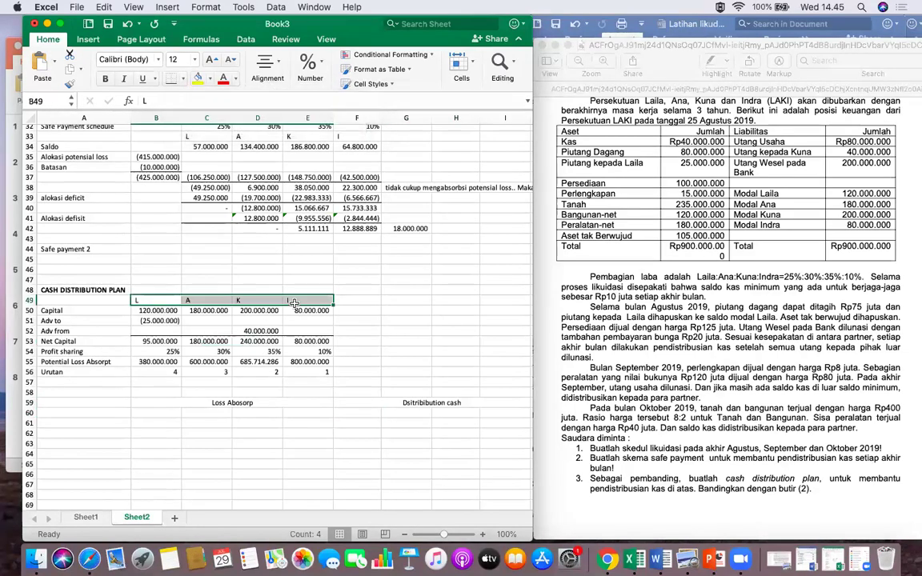
pyautogui.press('super+c')
pyautogui.click(172, 413)
pyautogui.press('super+v')
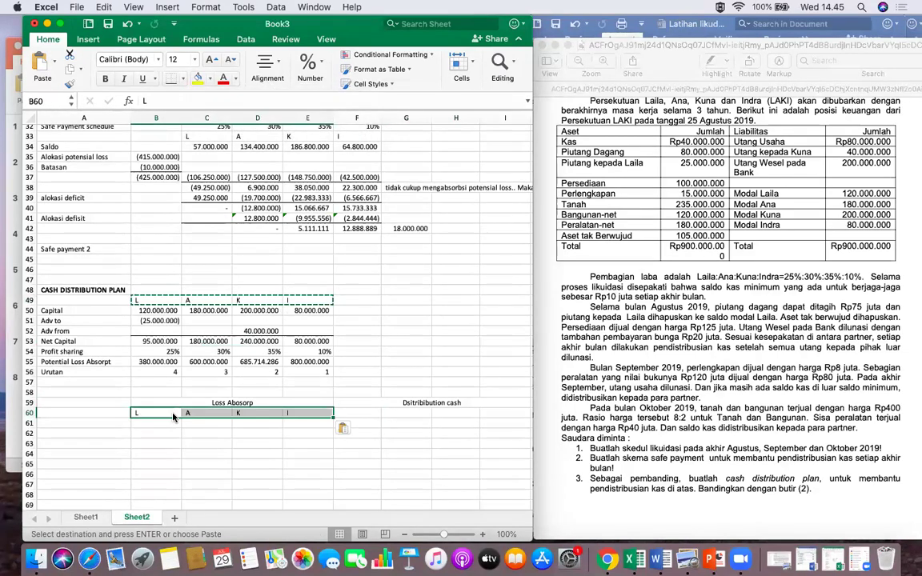
# Copy the partner initials from B60:E60 into F60:I60 under the cash distribution heading.
pyautogui.moveTo(320, 413); pyautogui.dragTo(362, 414)
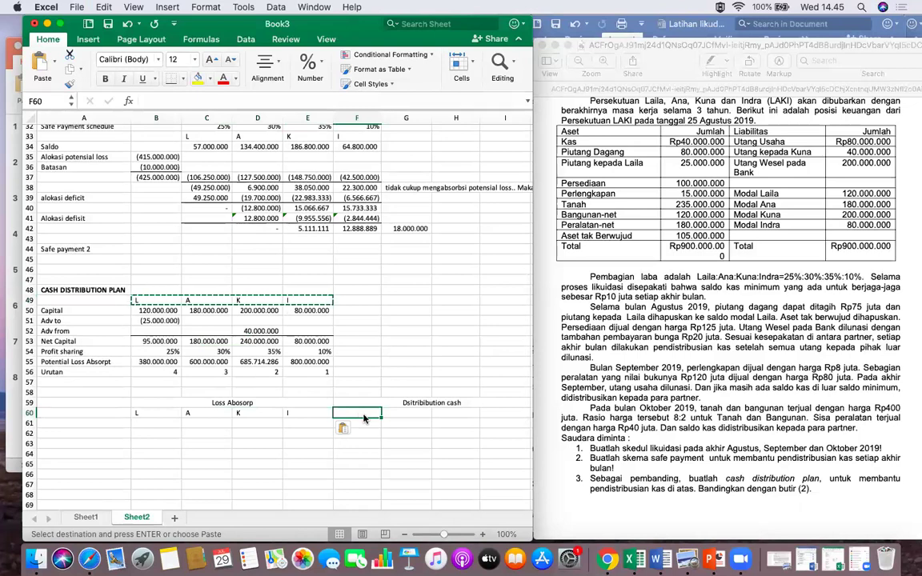
pyautogui.moveTo(160, 416); pyautogui.dragTo(286, 415)
pyautogui.press('super+c')
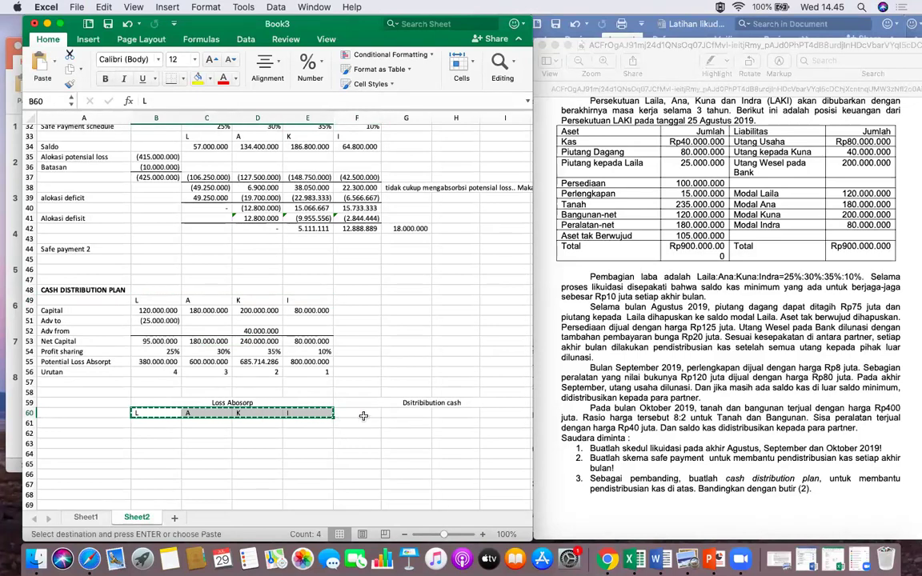
pyautogui.click(345, 413)
pyautogui.press('super+v')
pyautogui.click(309, 412)
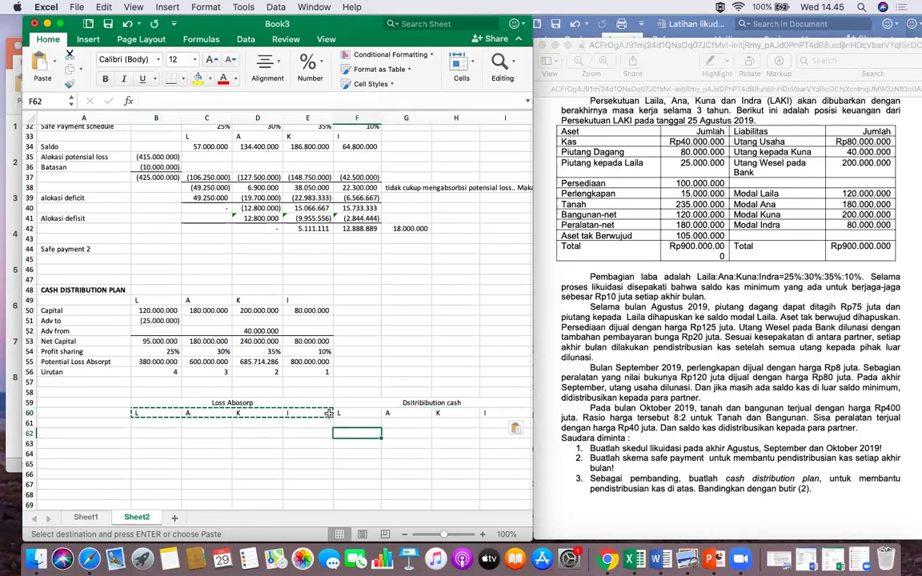
# Label A61 "Saldo potensial" and copy the potential loss absorption figures from B55:E55 into B61:E61 as values only.
pyautogui.click(93, 423)
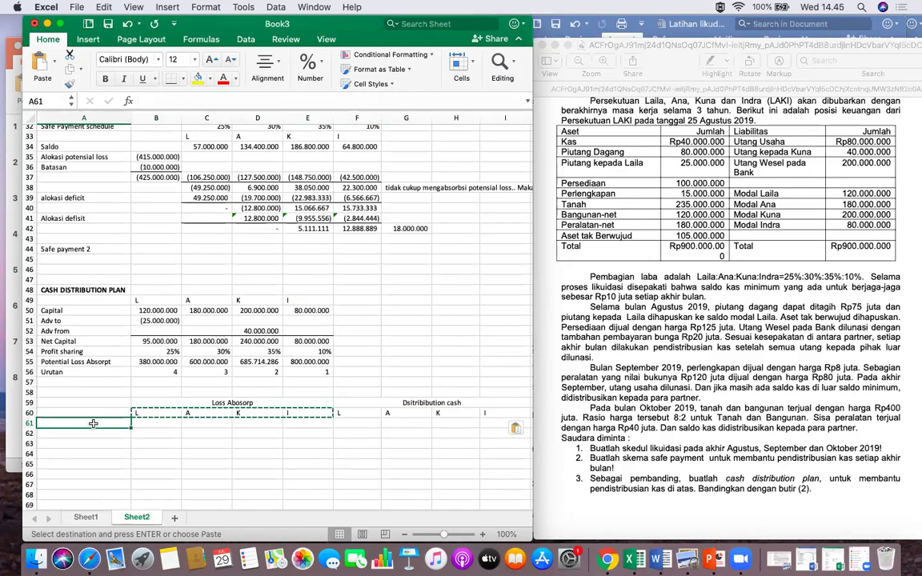
pyautogui.write('Saldo potensial')
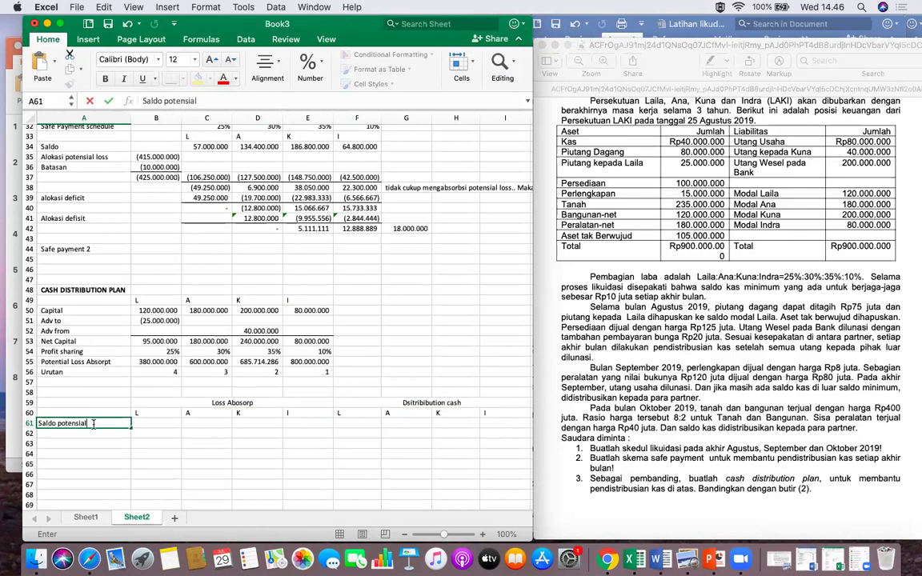
pyautogui.press('Tab')
pyautogui.moveTo(156, 361); pyautogui.dragTo(304, 364)
pyautogui.press('super+c')
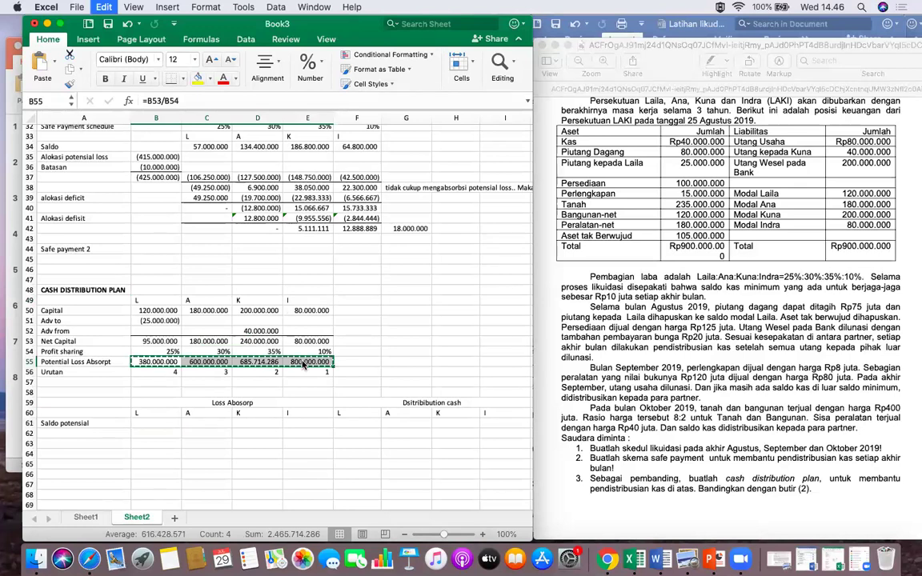
pyautogui.click(162, 424)
pyautogui.press('super+v')
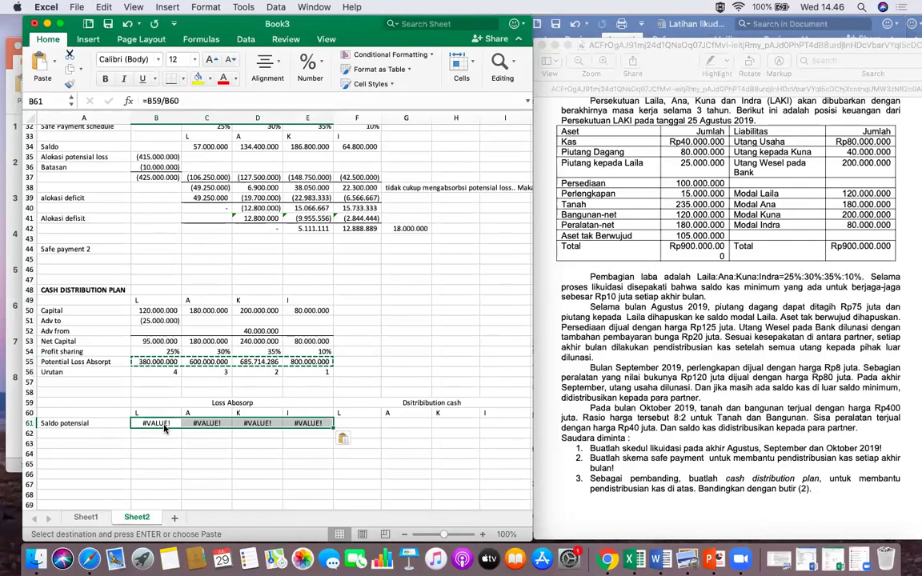
pyautogui.click(343, 438)
pyautogui.click(364, 490)
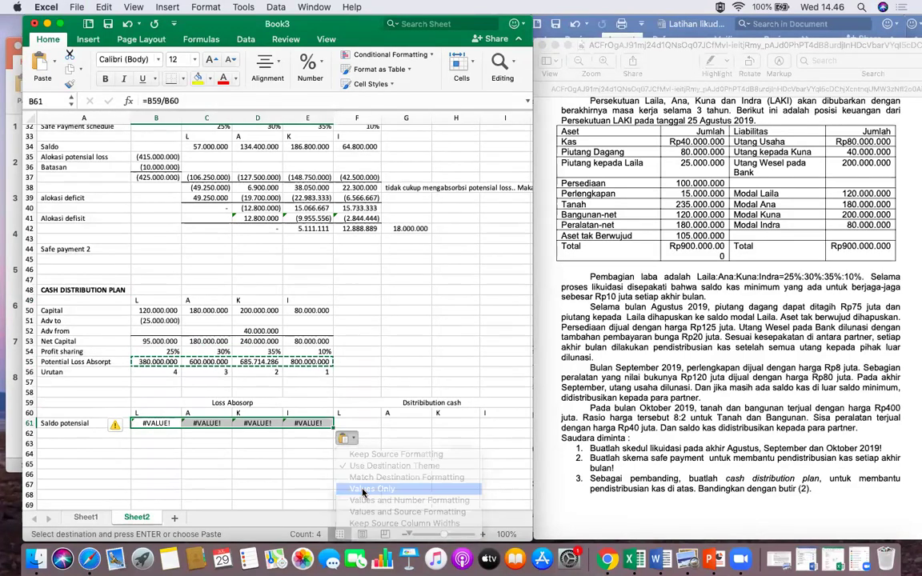
# Label the next row in A62 "Saldo capital".
pyautogui.click(66, 432)
pyautogui.write('Saldo c')
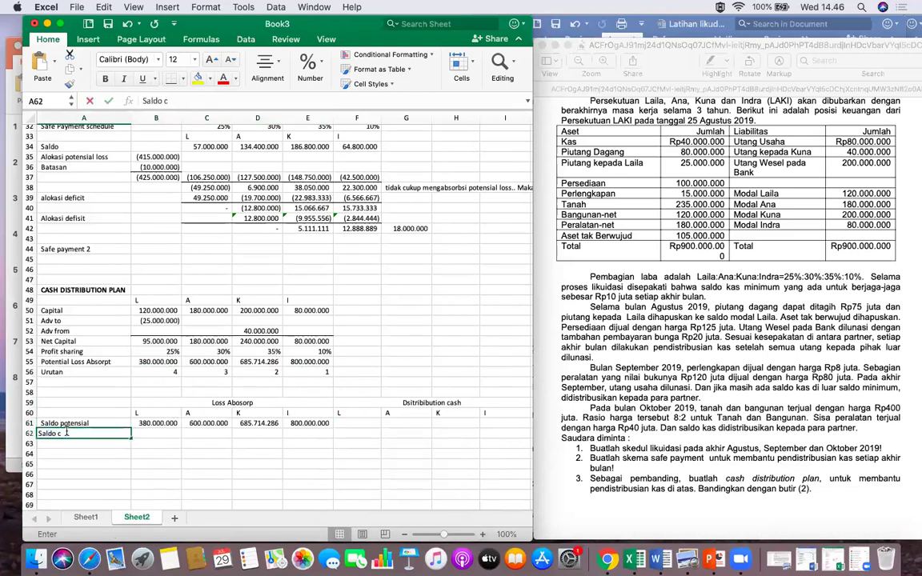
pyautogui.press('Tab')
pyautogui.press('Tab')
pyautogui.press('Tab')
pyautogui.press('Tab')
pyautogui.press('Tab')
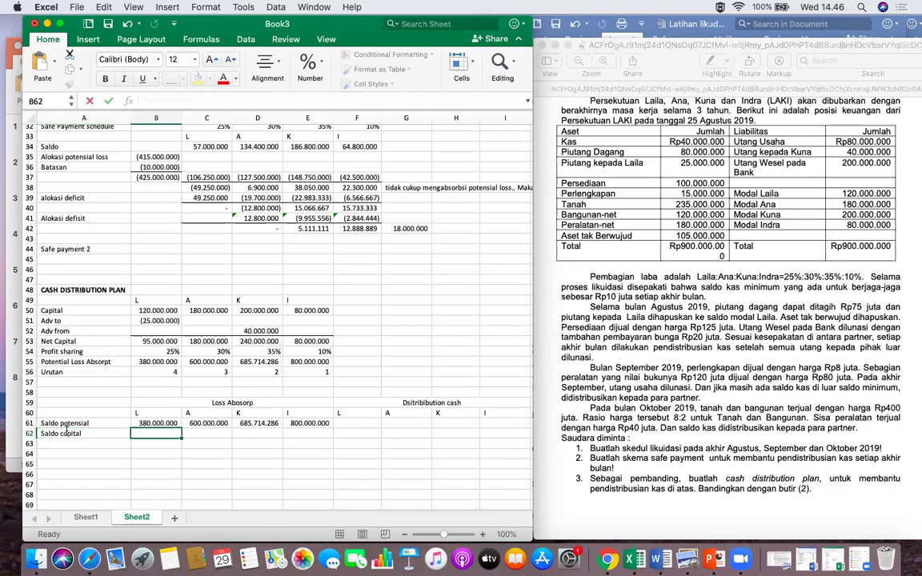
# Copy the net capital figures from B53:E53 into F61:I61 as values only.
pyautogui.click(163, 310)
pyautogui.moveTo(160, 341); pyautogui.dragTo(310, 336)
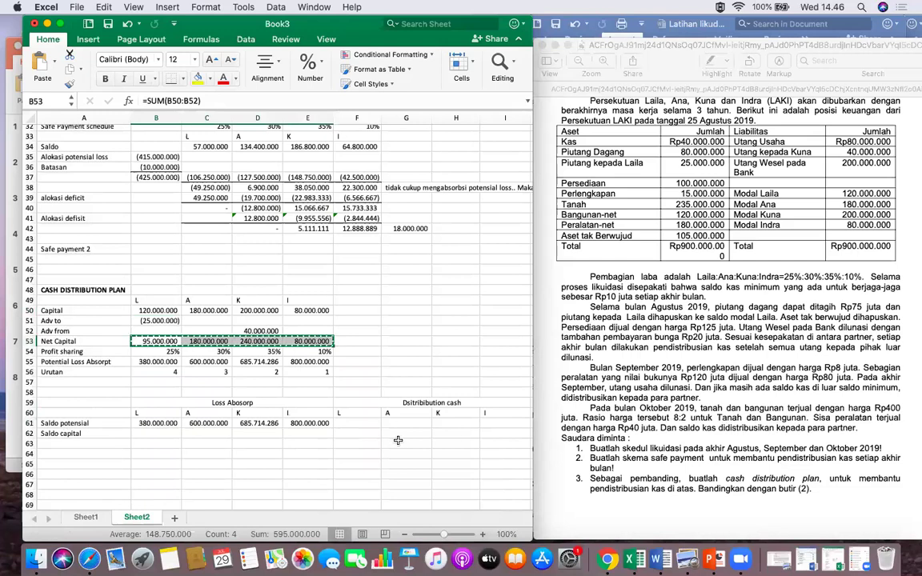
pyautogui.click(373, 428)
pyautogui.press('cmd+v')
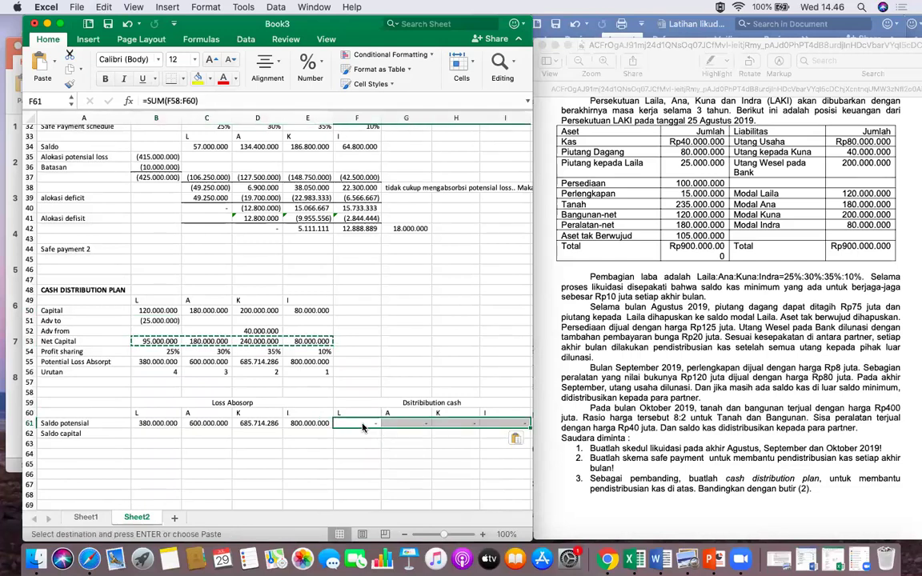
pyautogui.click(516, 438)
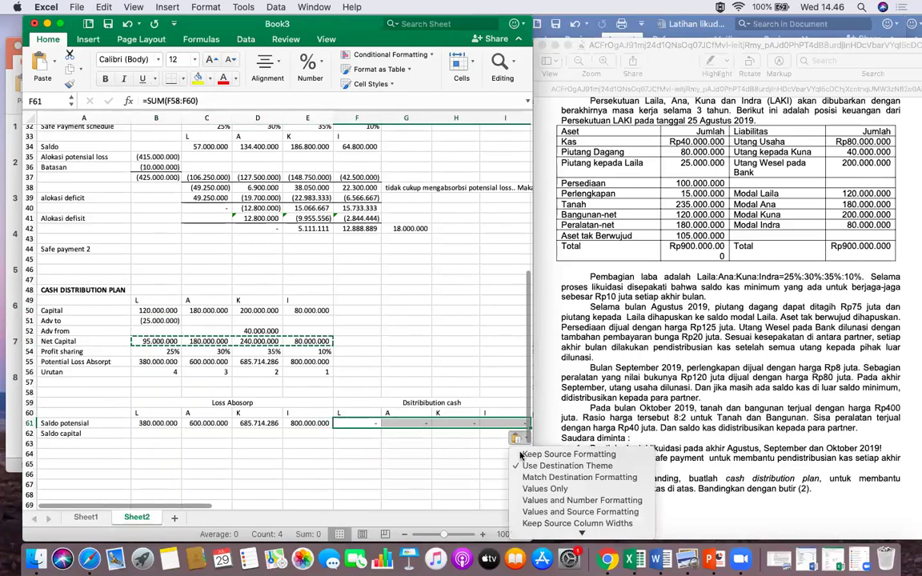
pyautogui.click(545, 489)
pyautogui.click(408, 454)
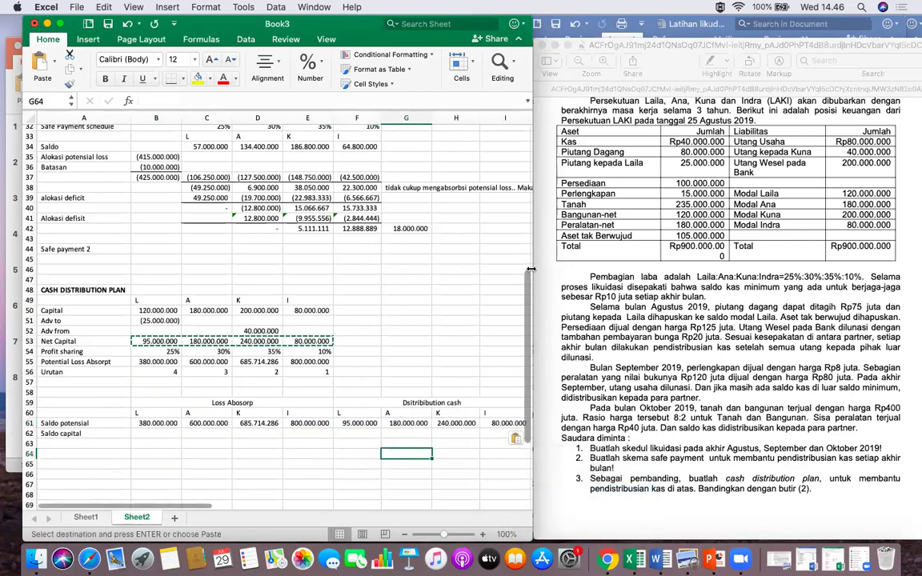
# Widen the workbook window so the whole cash distribution table through column I fits.
pyautogui.scroll(10, 530, 272)
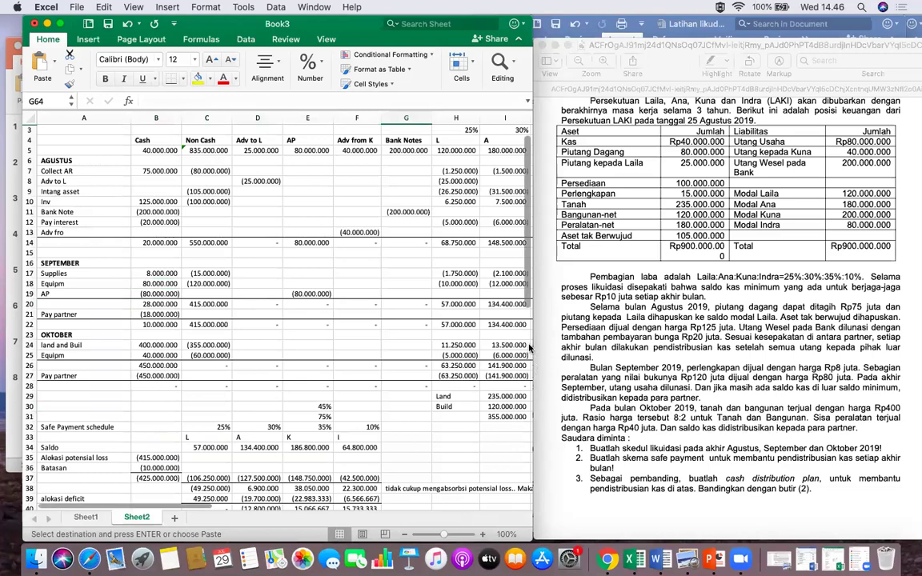
pyautogui.moveTo(532, 320); pyautogui.dragTo(638, 320)
pyautogui.scroll(-10, 444, 350)
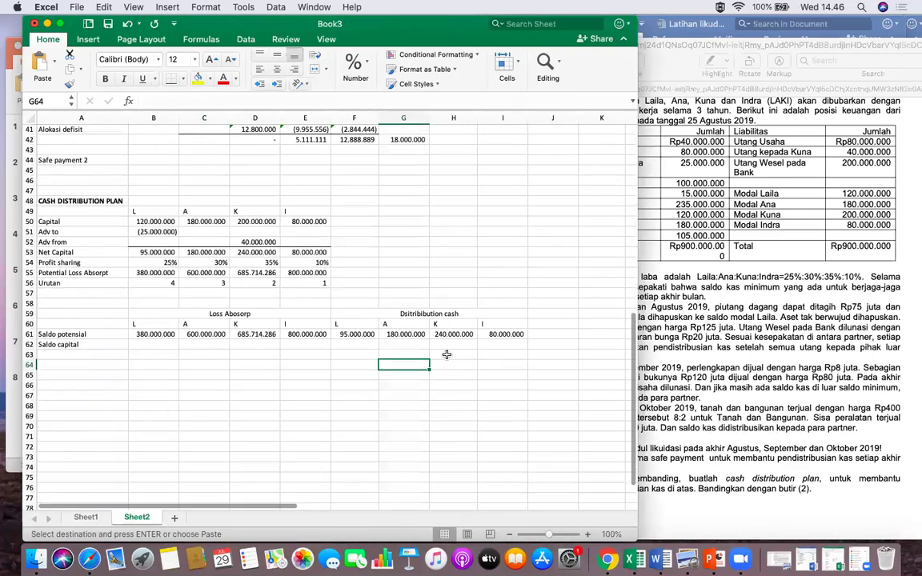
pyautogui.press('Right')
pyautogui.press('Right')
pyautogui.press('Down')
pyautogui.press('Down')
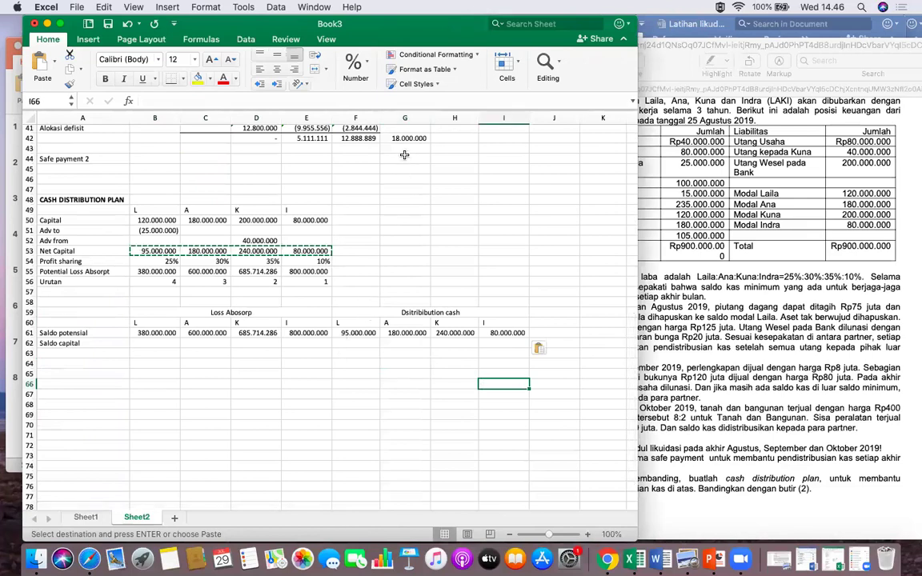
pyautogui.click(366, 120)
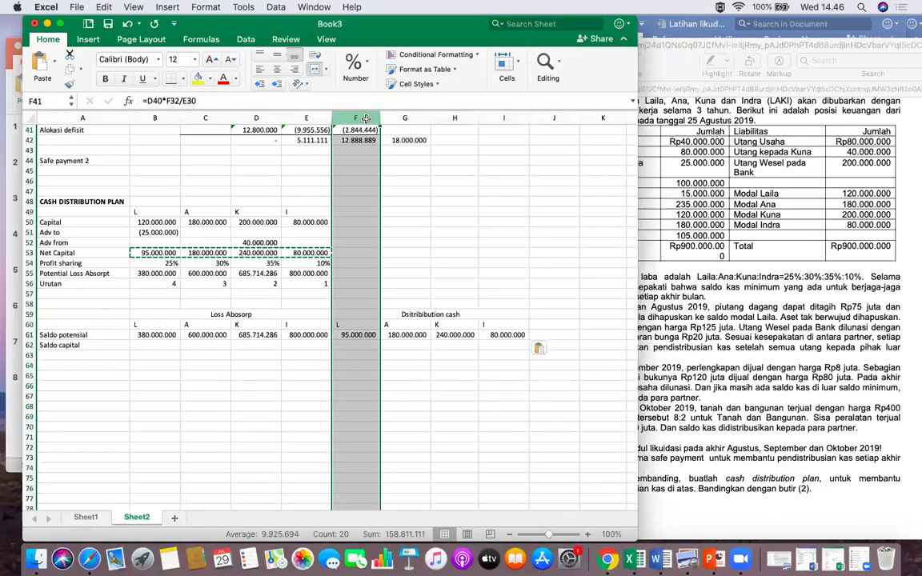
pyautogui.rightClick(368, 120)
pyautogui.click(358, 352)
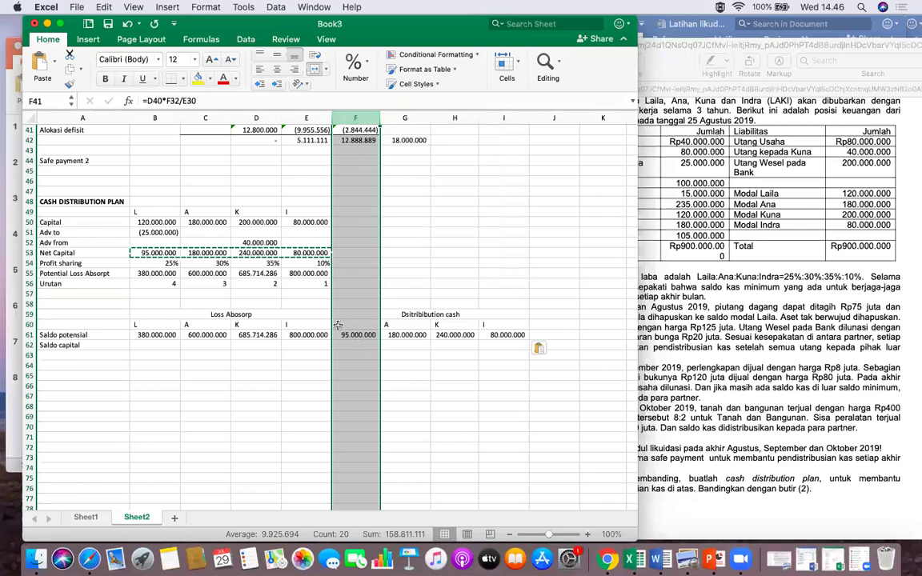
pyautogui.press('Right')
pyautogui.moveTo(352, 314); pyautogui.dragTo(476, 336)
pyautogui.press('super+c')
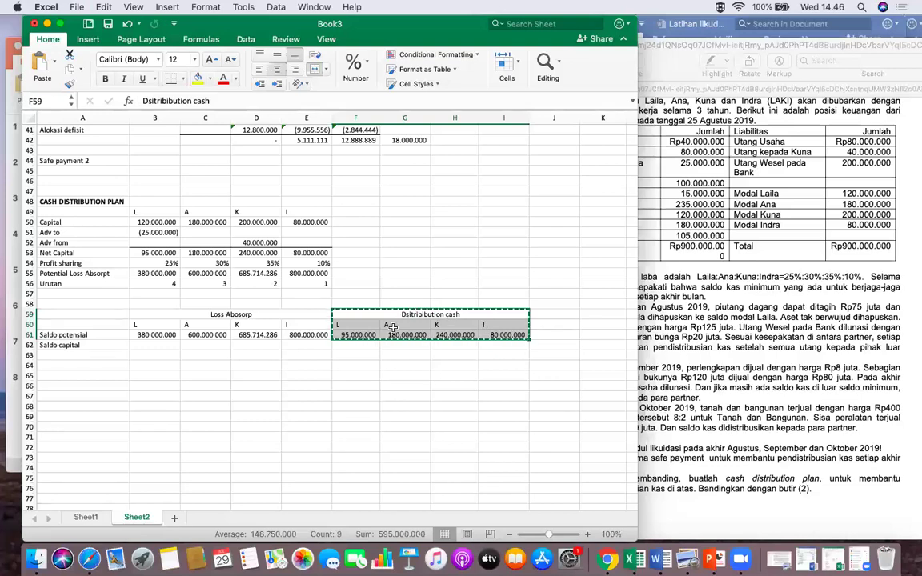
pyautogui.click(396, 315)
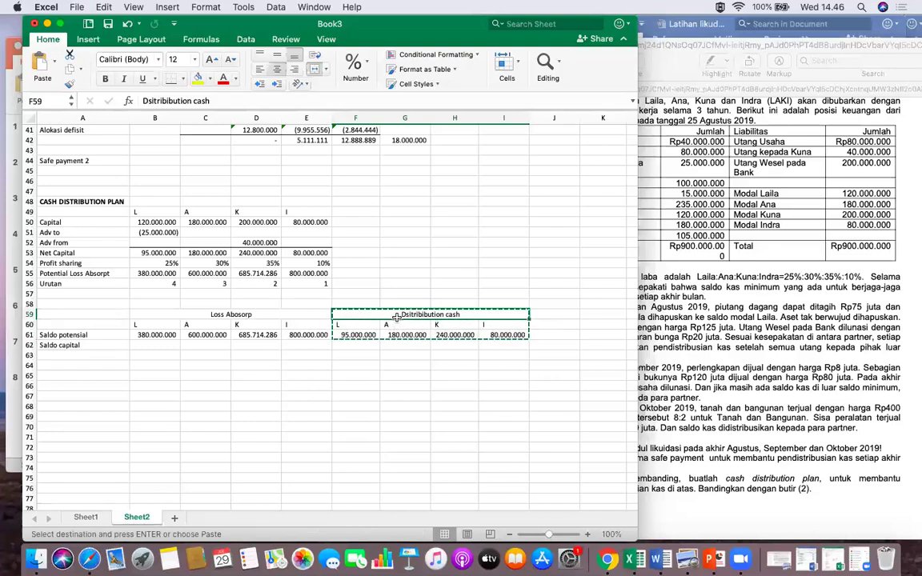
pyautogui.click(386, 397)
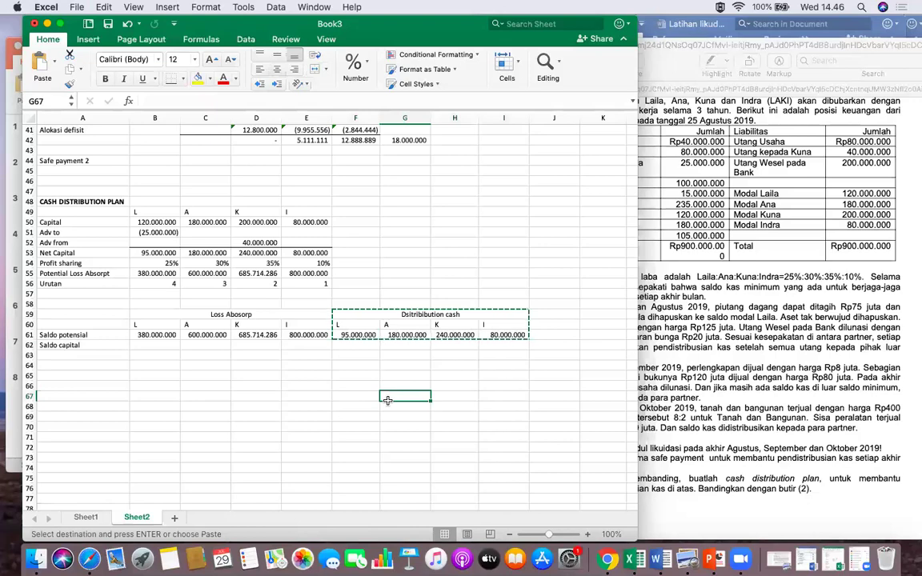
# Expand the workbook to full screen and widen column H slightly so its capital figure fits.
pyautogui.click(60, 24)
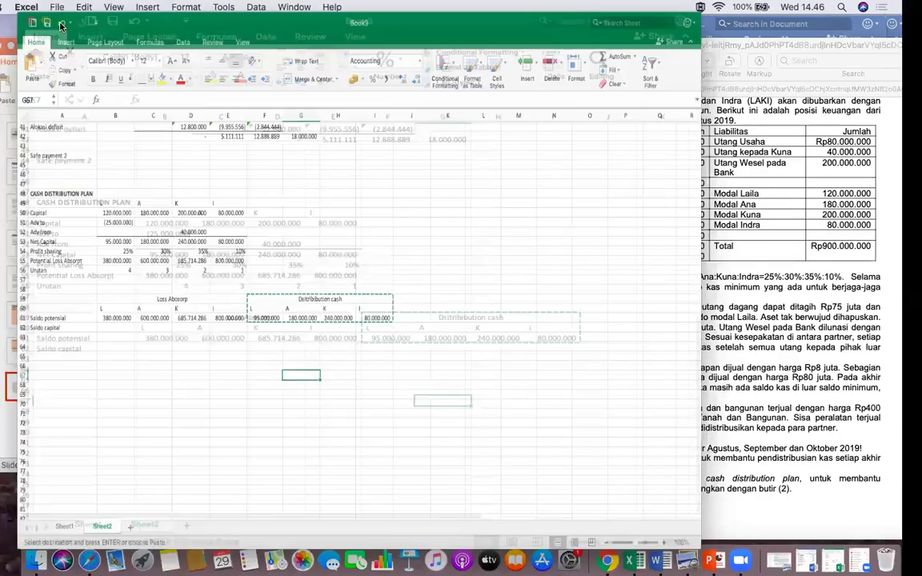
pyautogui.scroll(3, 249, 360)
pyautogui.scroll(-2, 249, 358)
pyautogui.scroll(3, 242, 358)
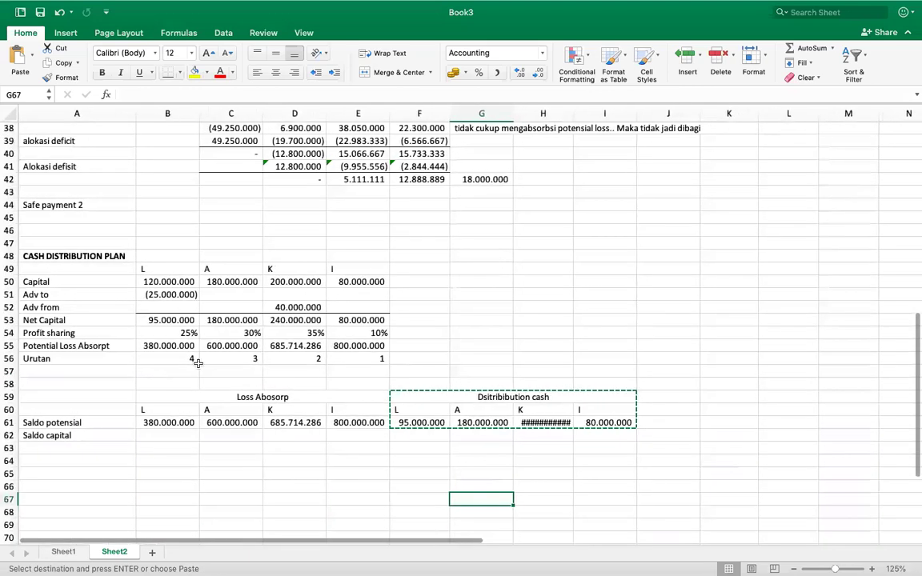
pyautogui.moveTo(573, 113); pyautogui.dragTo(575, 113)
# Move the capital figures from F61:I61 down to F62:I62 in the "Saldo capital" row.
pyautogui.click(203, 473)
pyautogui.click(419, 459)
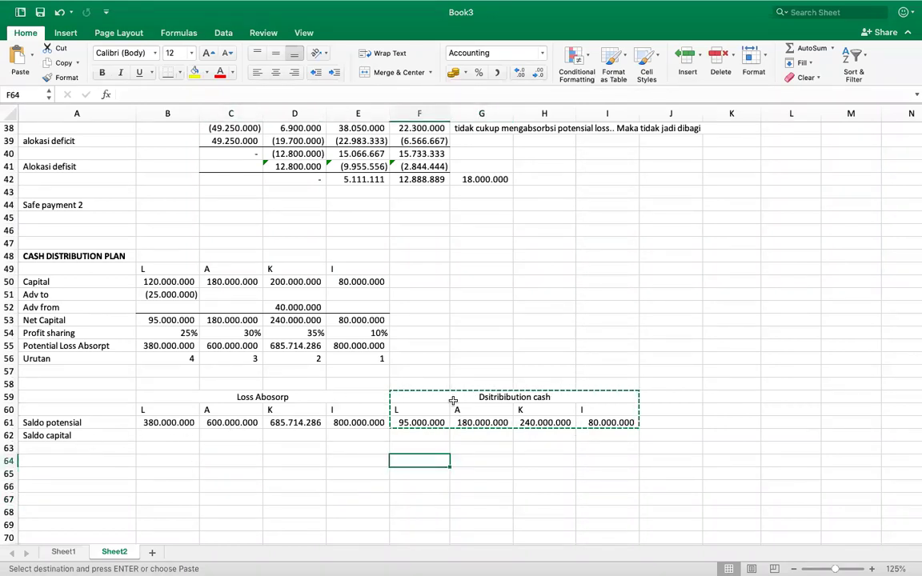
pyautogui.click(428, 420)
pyautogui.moveTo(428, 420); pyautogui.dragTo(577, 423)
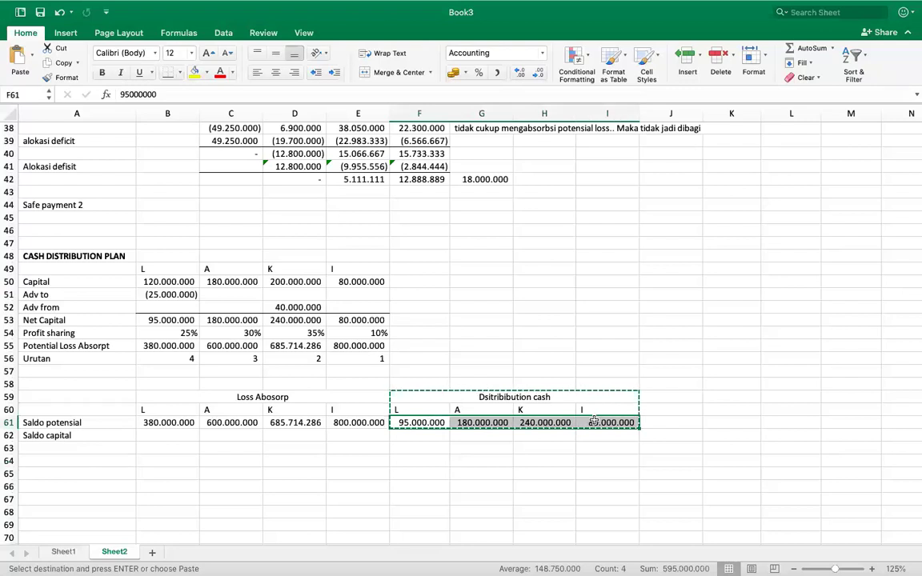
pyautogui.moveTo(451, 433); pyautogui.dragTo(451, 439)
pyautogui.click(451, 452)
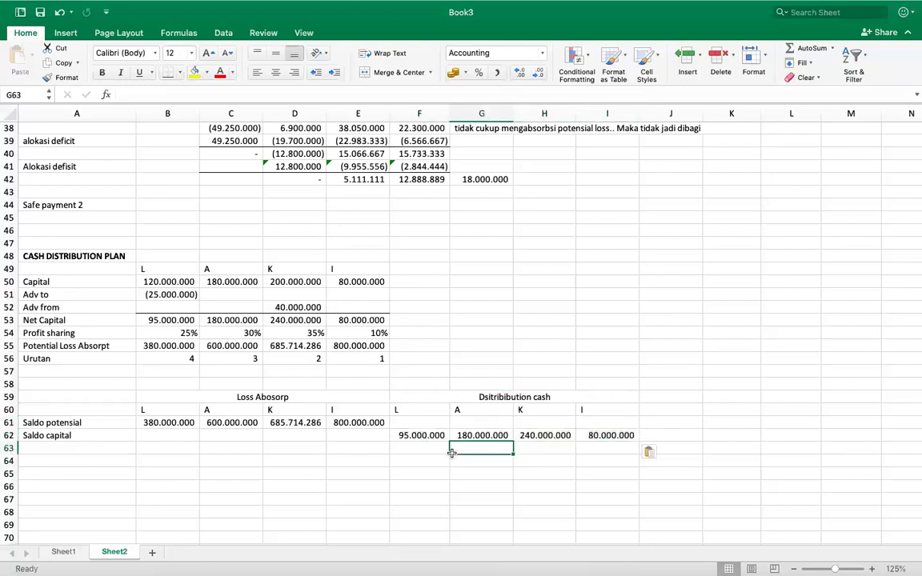
# Label the row below "Saldo capital" in A63 "Reduce I".
pyautogui.click(39, 456)
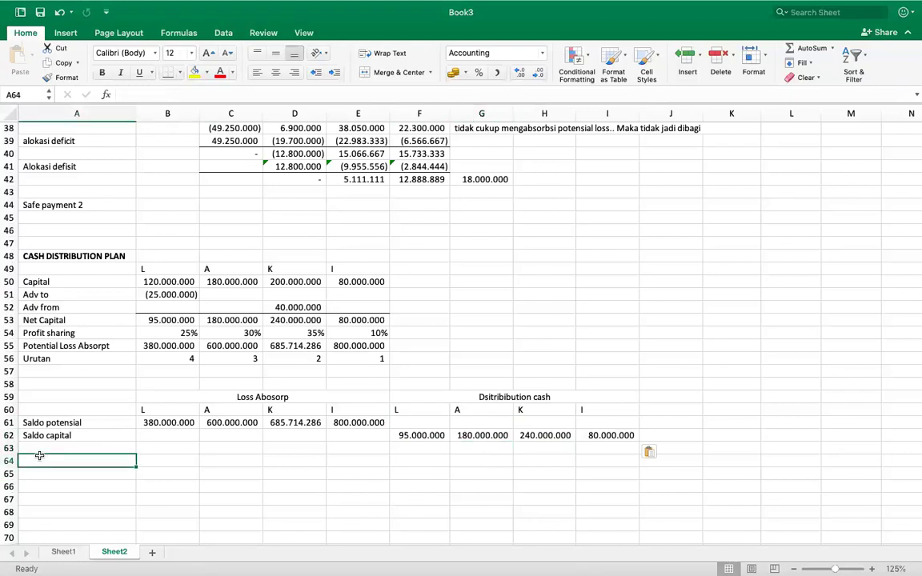
pyautogui.click(72, 445)
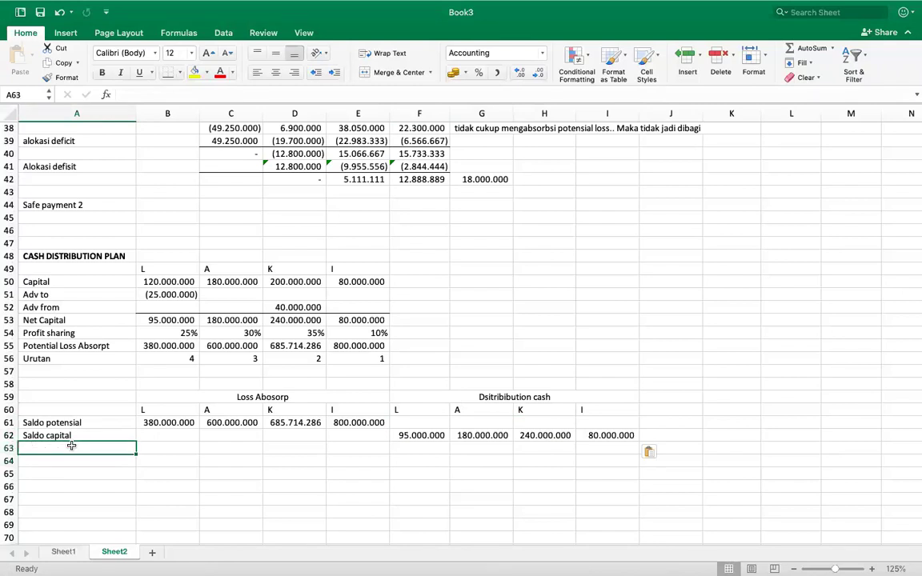
pyautogui.write('Rd')
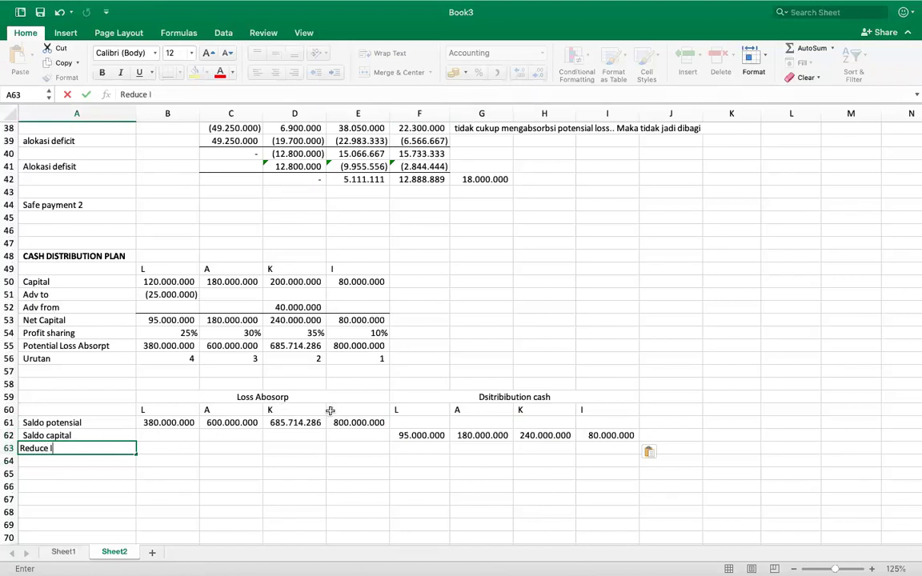
pyautogui.press('Tab')
pyautogui.press('Tab')
pyautogui.press('Tab')
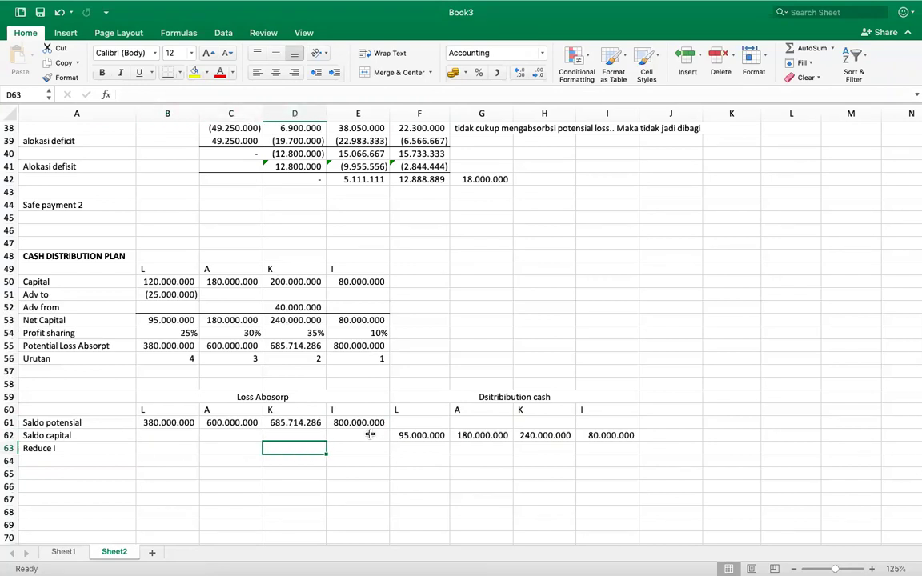
# Calculate partner I's loss absorption reduction in E63 with =D61-E61 and widen column E to fit the result.
pyautogui.click(352, 446)
pyautogui.write('=')
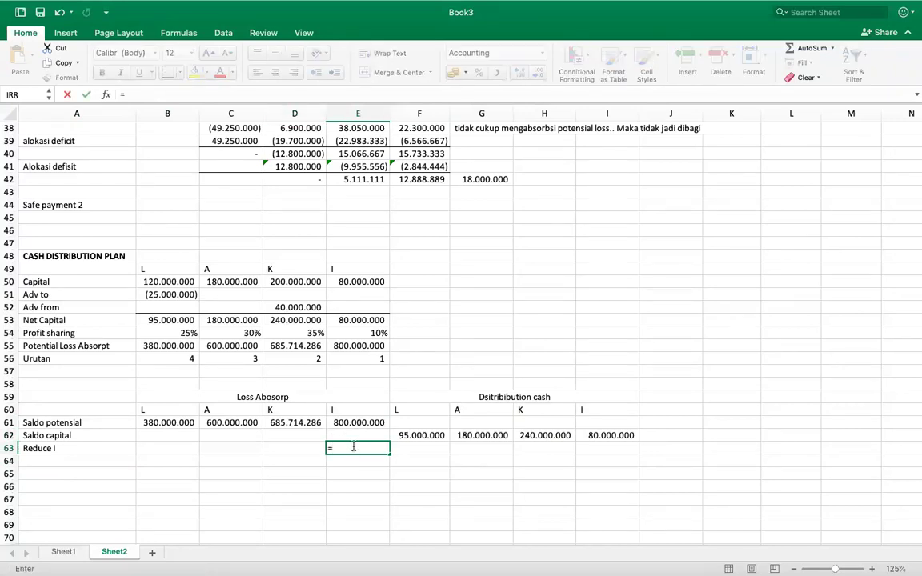
pyautogui.click(311, 422)
pyautogui.write('-')
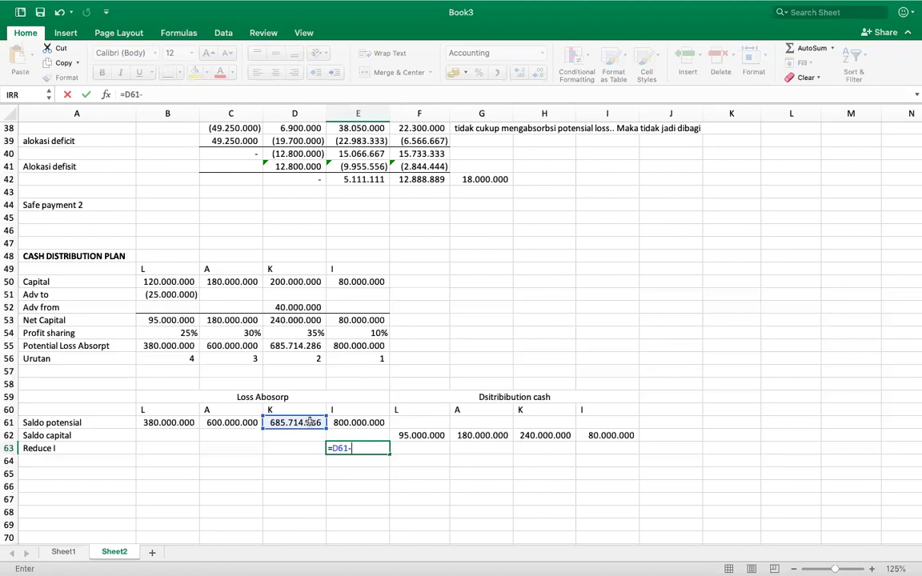
pyautogui.click(337, 419)
pyautogui.press('Return')
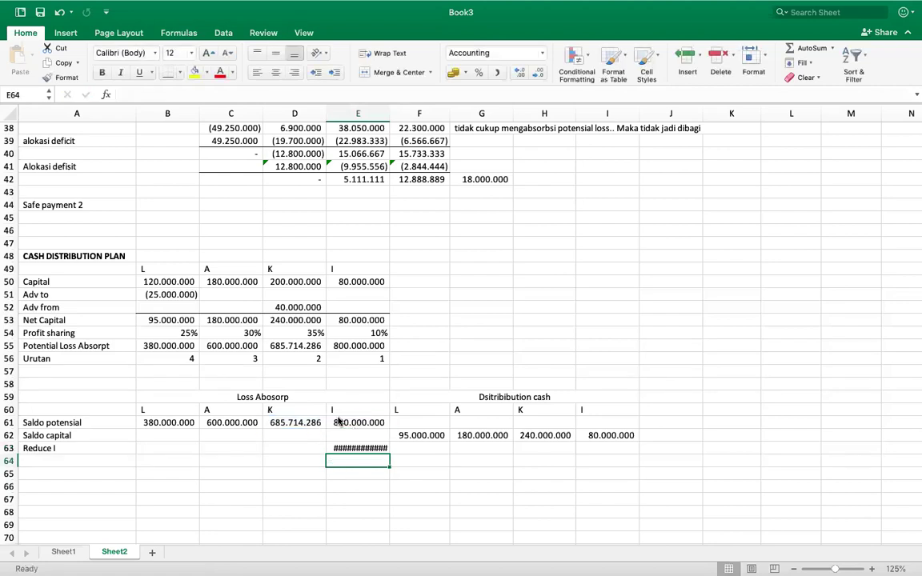
pyautogui.moveTo(391, 107); pyautogui.dragTo(394, 107)
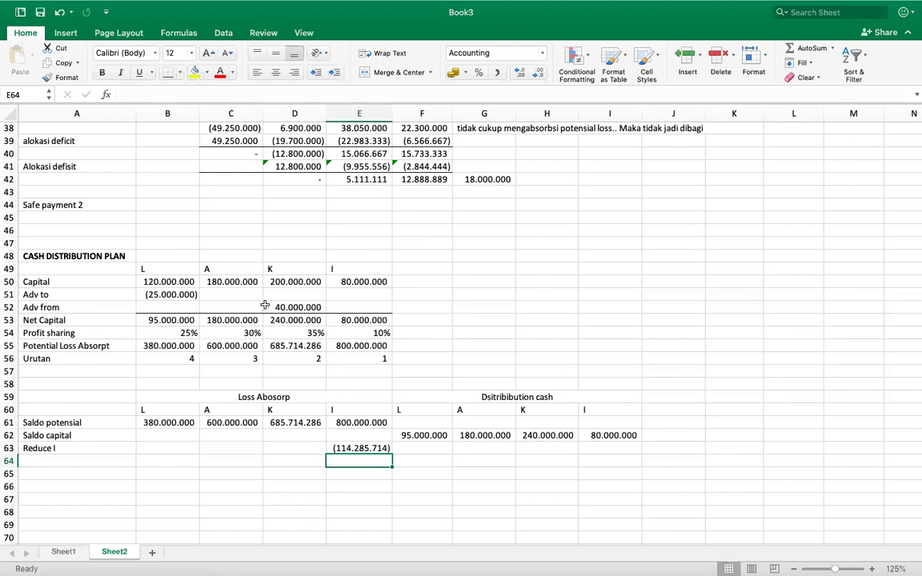
# Copy the profit sharing percentages from B54:E54 into F58:I58 above the cash distribution heading.
pyautogui.moveTo(193, 331); pyautogui.dragTo(349, 334)
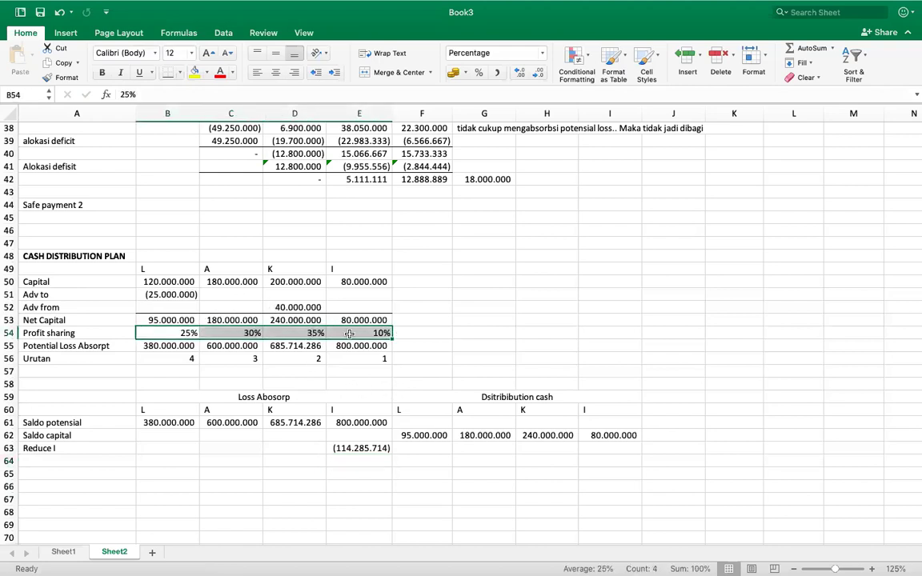
pyautogui.press('super+c')
pyautogui.click(442, 384)
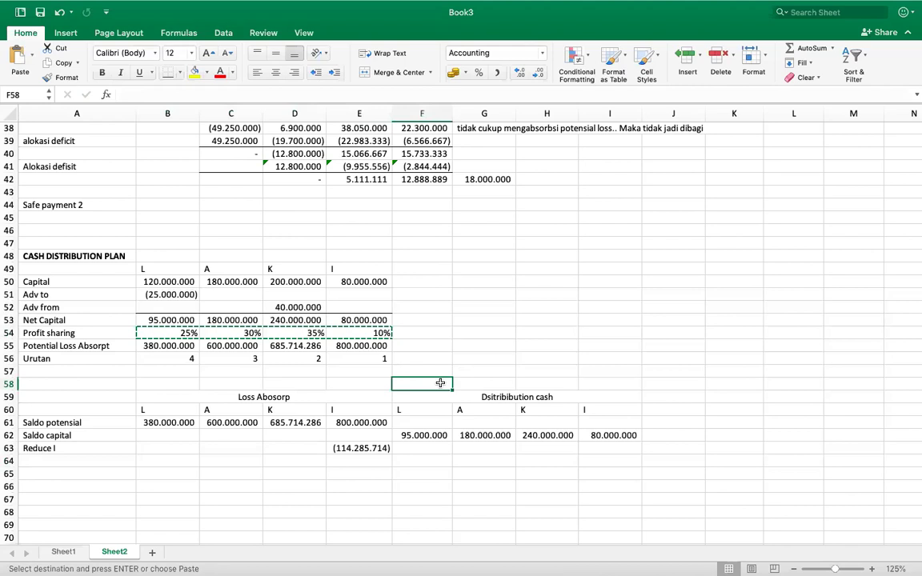
pyautogui.press('super+v')
pyautogui.click(480, 447)
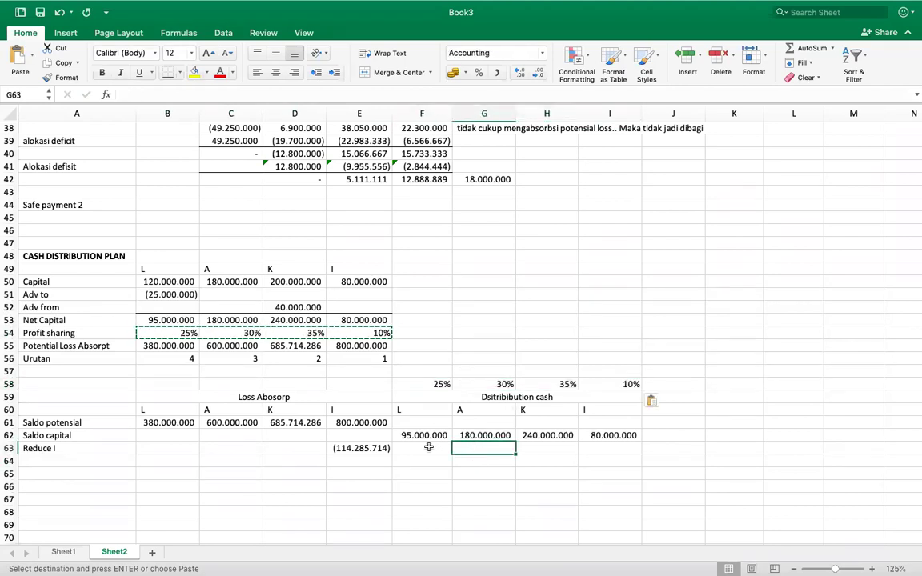
# Calculate partner I's cash distribution for the first reduction in I63 with =E63*I58.
pyautogui.click(611, 447)
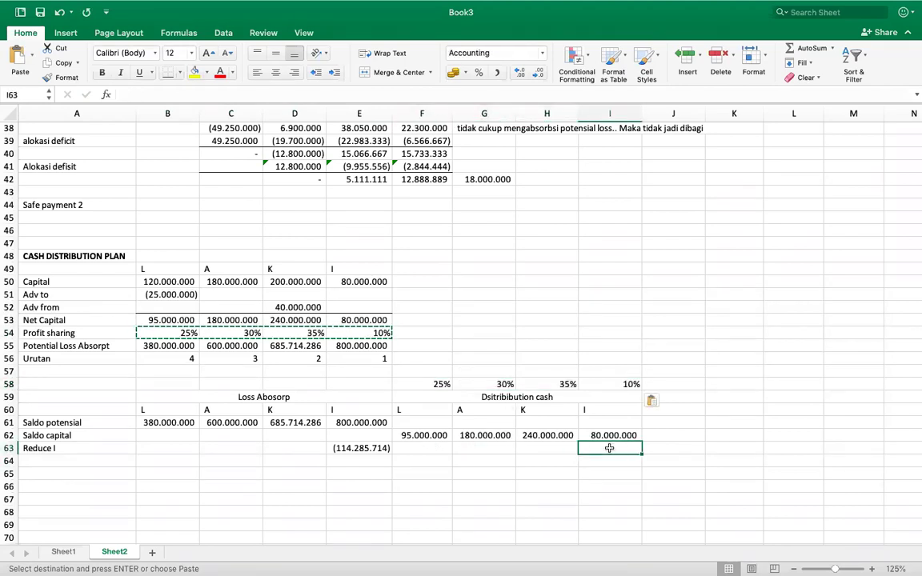
pyautogui.write('=')
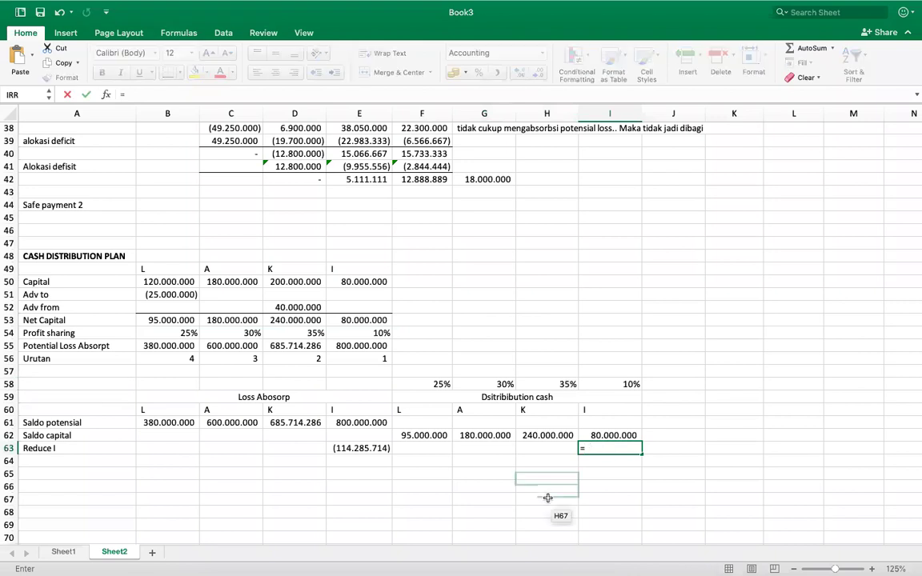
pyautogui.click(377, 448)
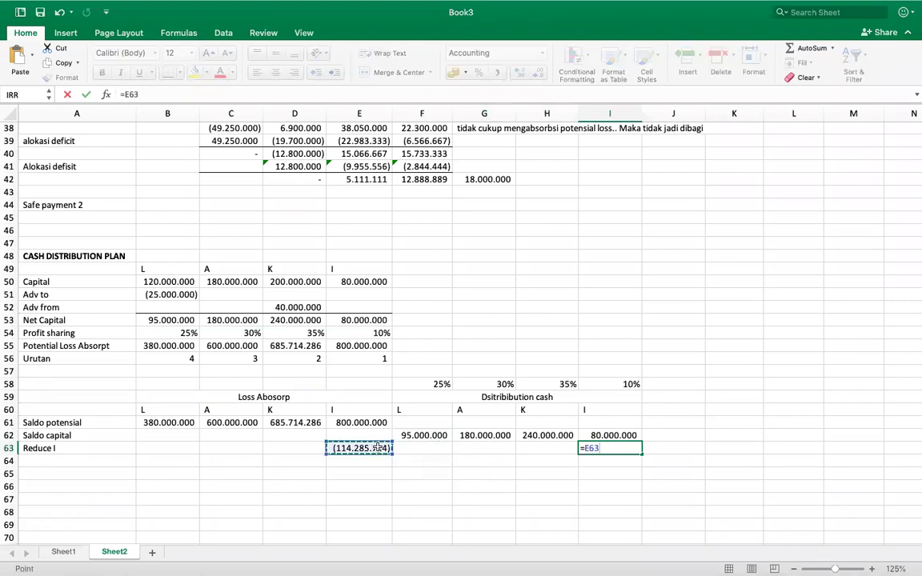
pyautogui.write('*')
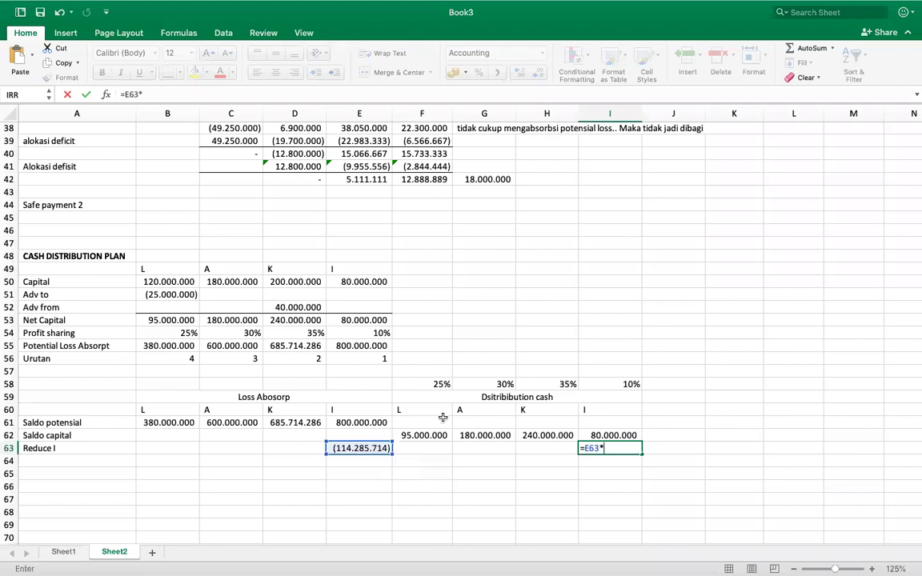
pyautogui.click(613, 384)
pyautogui.press('Return')
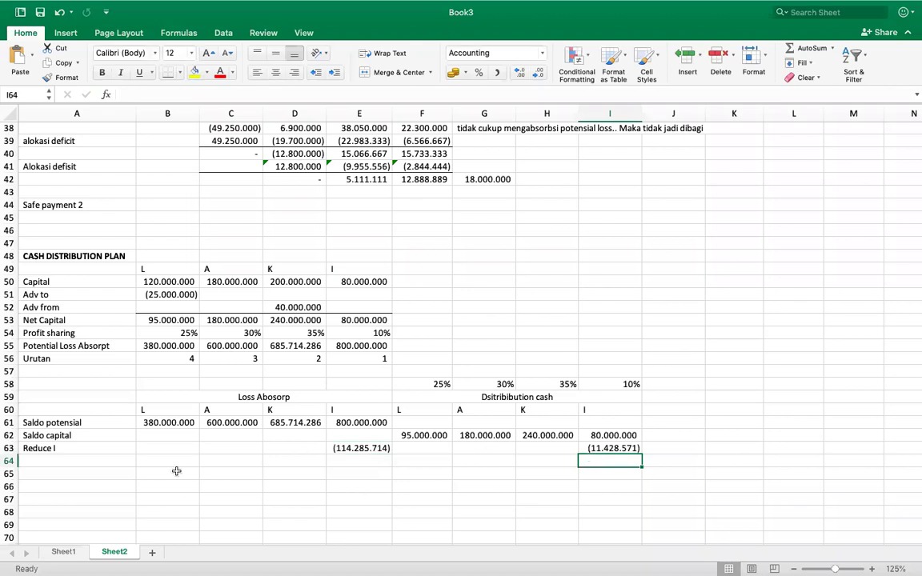
# Add a bottom border to B63:E63 under the first "Reduce I" row of the loss absorption section.
pyautogui.scroll(-1, 176, 471)
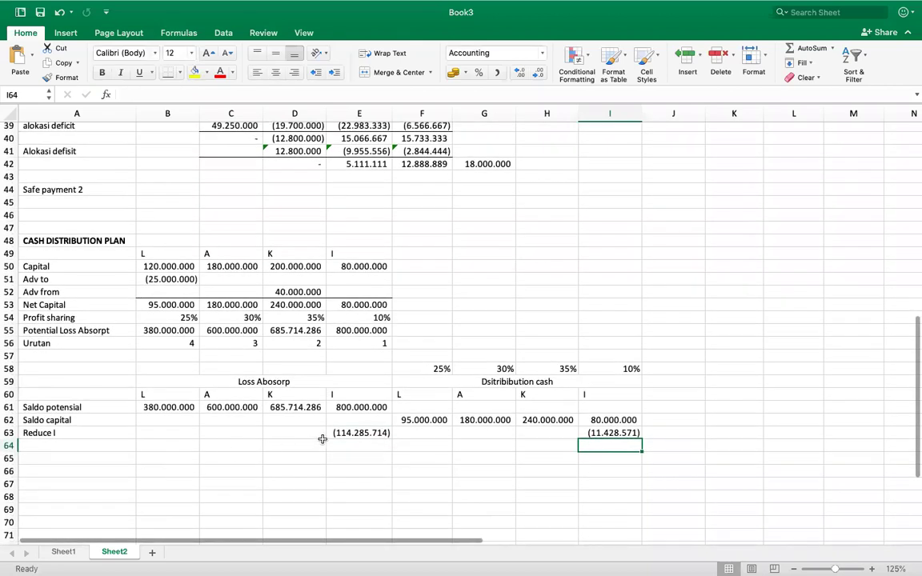
pyautogui.click(231, 432)
pyautogui.click(169, 432)
pyautogui.moveTo(172, 432); pyautogui.dragTo(352, 432)
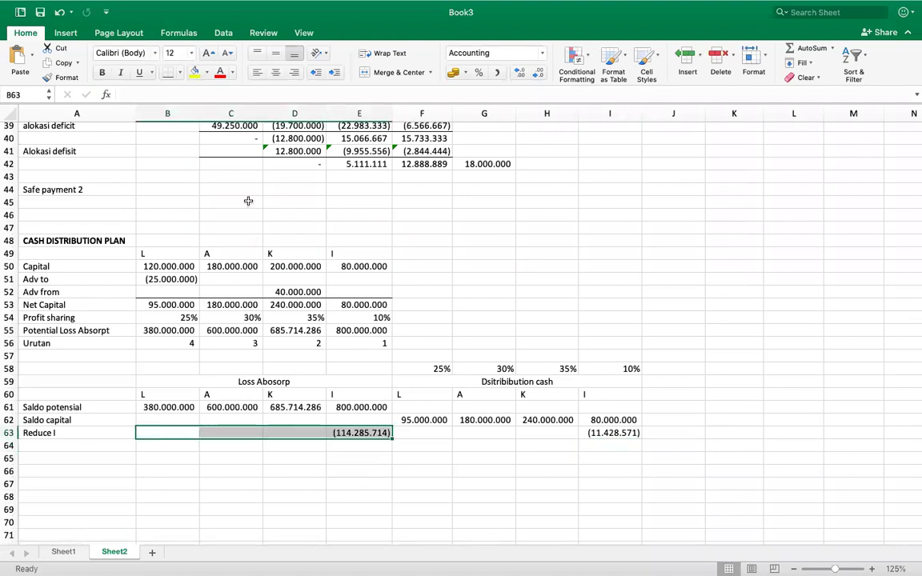
pyautogui.click(177, 76)
# Total the loss absorption balances in B64 with =SUM(B61:B63) and fill the formula across to E64.
pyautogui.click(203, 440)
pyautogui.click(188, 441)
pyautogui.write('=sum(')
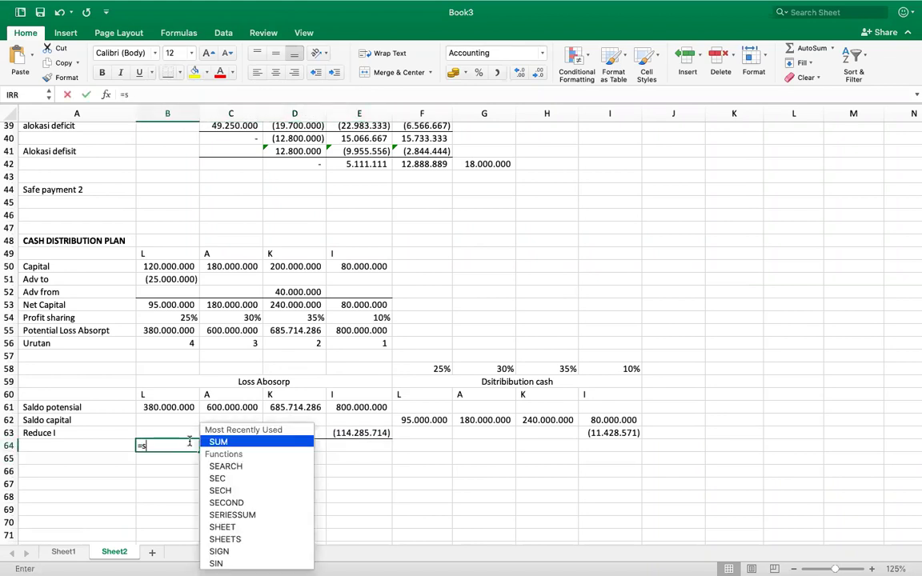
pyautogui.moveTo(170, 407); pyautogui.dragTo(178, 431)
pyautogui.press('Return')
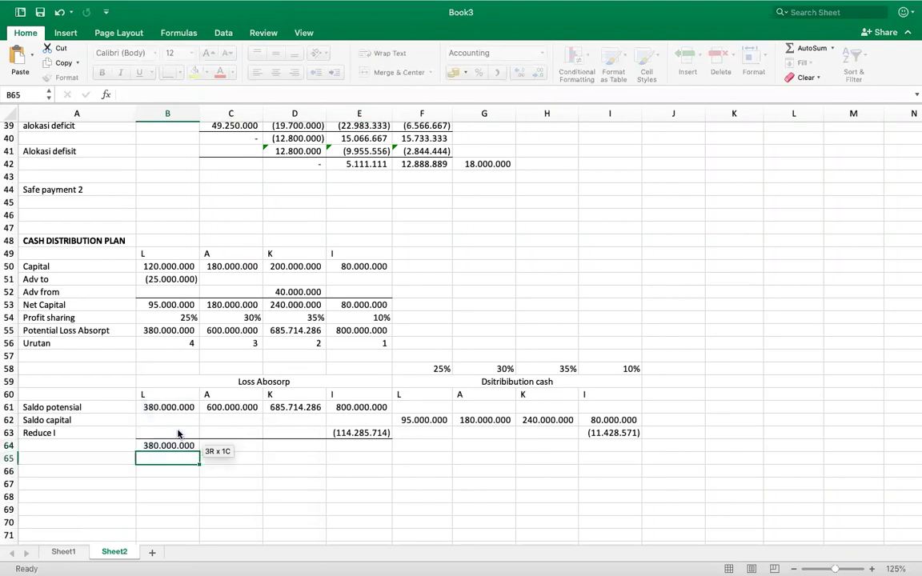
pyautogui.click(182, 445)
pyautogui.moveTo(199, 447); pyautogui.dragTo(370, 451)
pyautogui.click(357, 483)
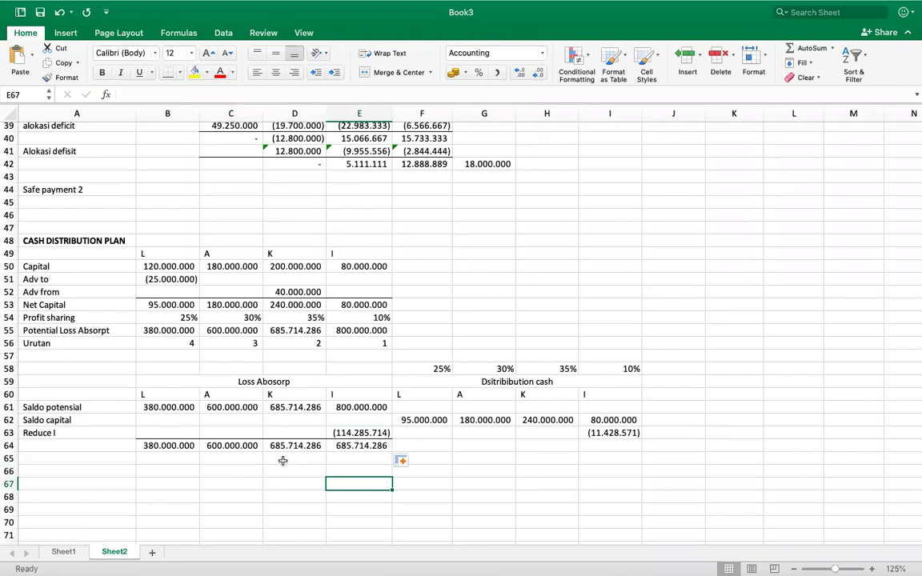
# Calculate partner I's second loss absorption reduction in E65 with =C64-E64.
pyautogui.click(239, 457)
pyautogui.click(344, 458)
pyautogui.write('=')
pyautogui.click(240, 444)
pyautogui.write('-')
pyautogui.click(342, 445)
pyautogui.press('Return')
# Add a bottom border to F63:I63 in the cash distribution section.
pyautogui.click(410, 432)
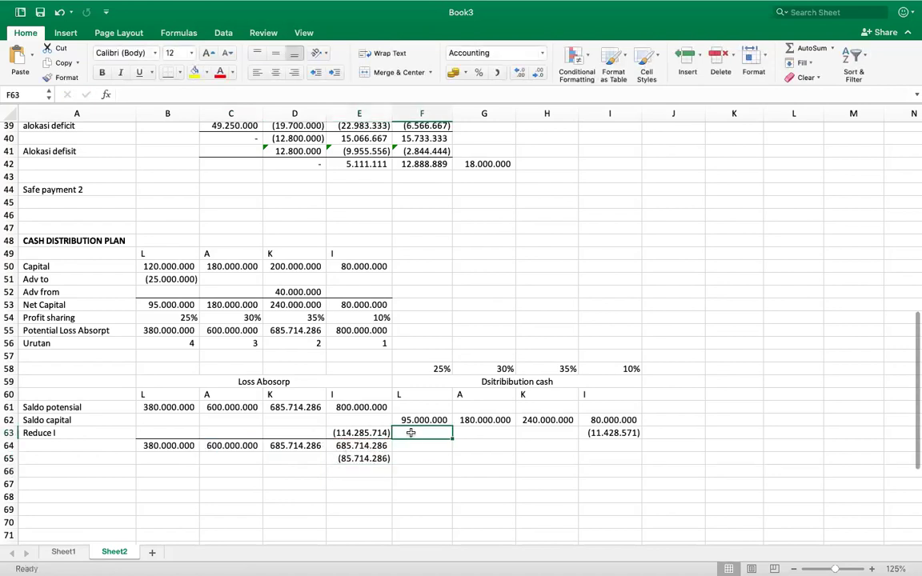
pyautogui.moveTo(411, 432); pyautogui.dragTo(612, 432)
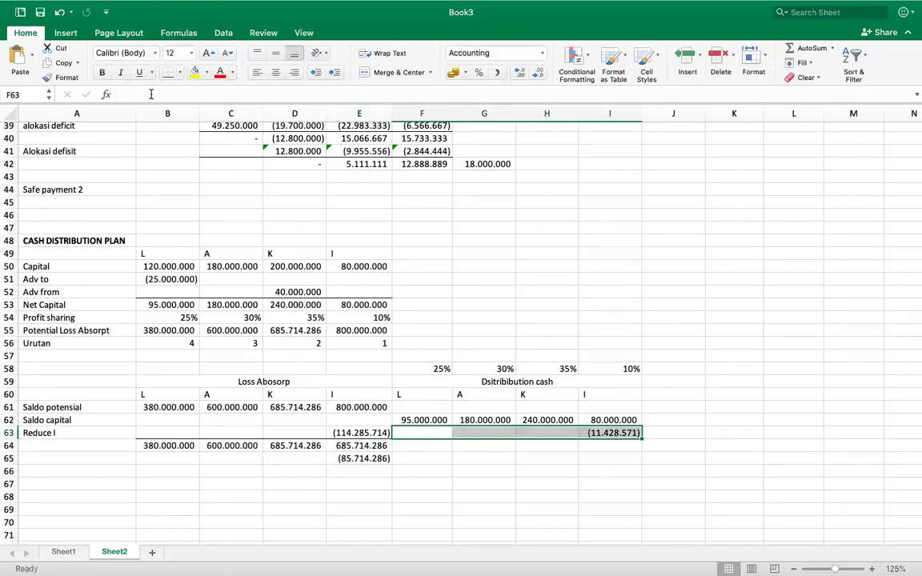
pyautogui.click(168, 72)
pyautogui.click(502, 469)
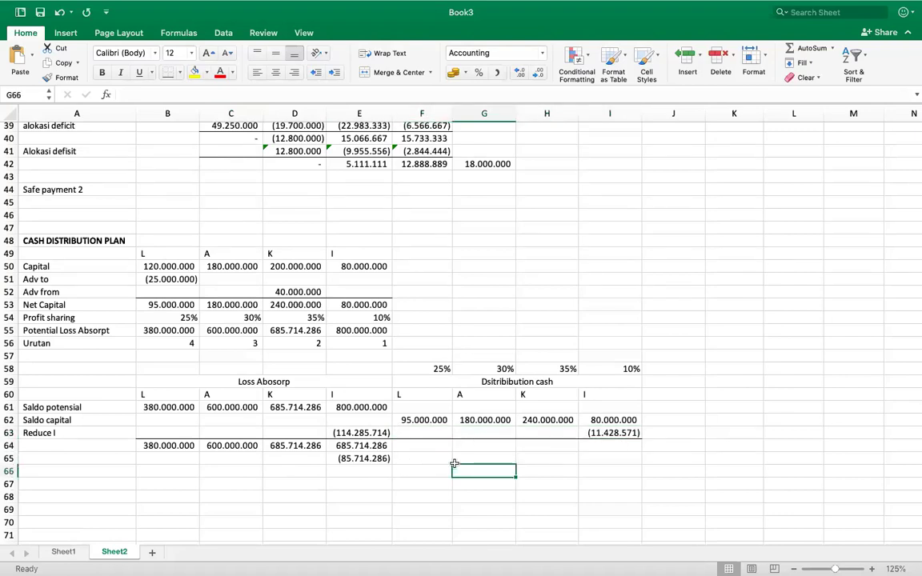
# Calculate partner I's cash distribution for the second reduction in I65 with =E65*I58.
pyautogui.click(601, 459)
pyautogui.write('=')
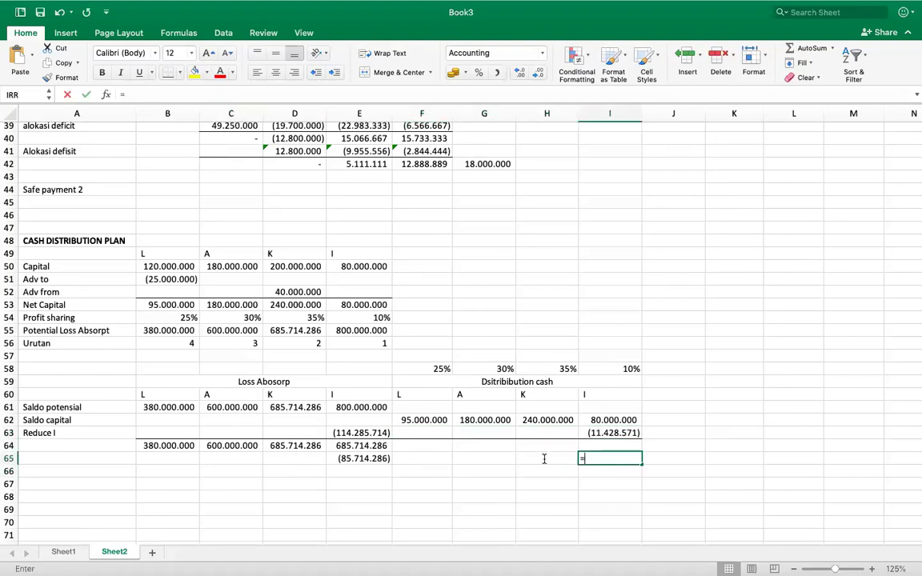
pyautogui.click(376, 459)
pyautogui.write('*')
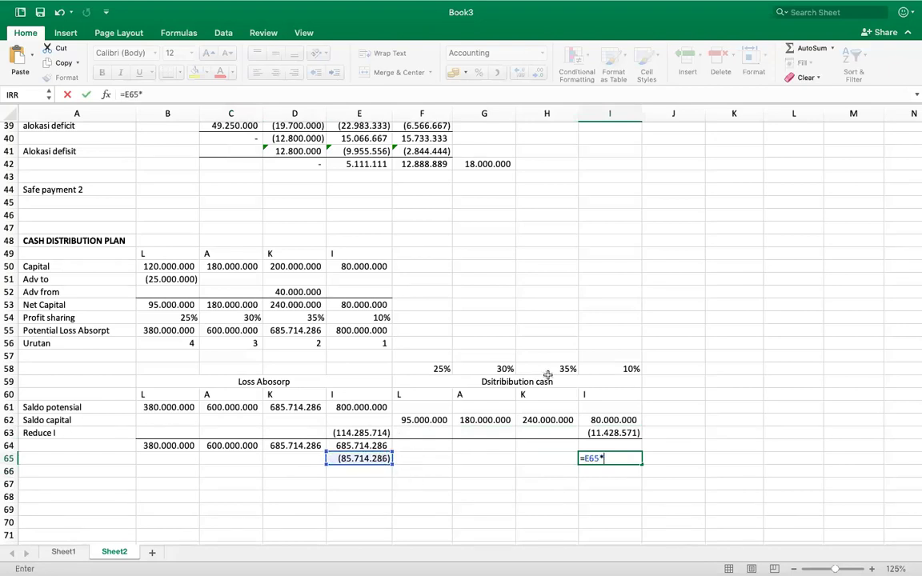
pyautogui.click(622, 369)
pyautogui.press('Return')
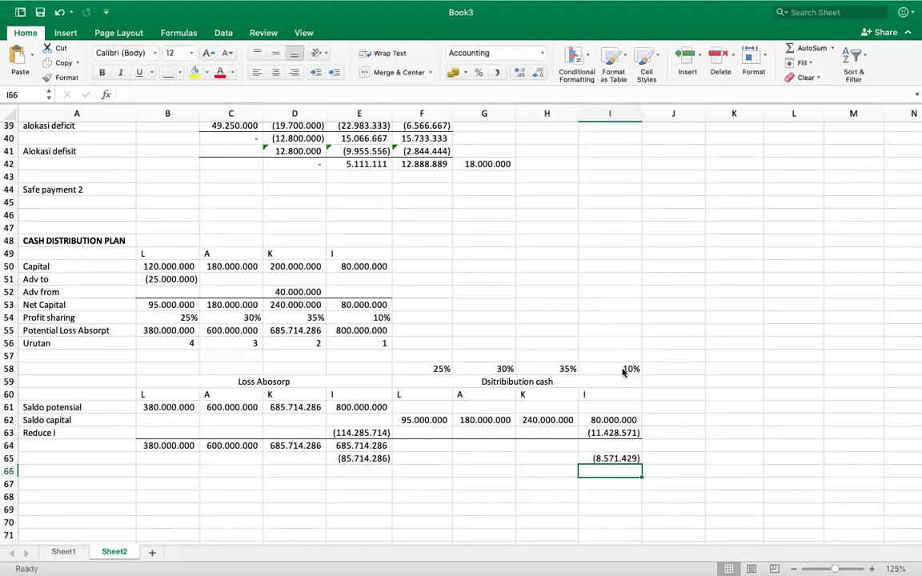
# Label the second-round reduction rows "reduce I" in A65 and "Reduce K" in A66.
pyautogui.click(294, 471)
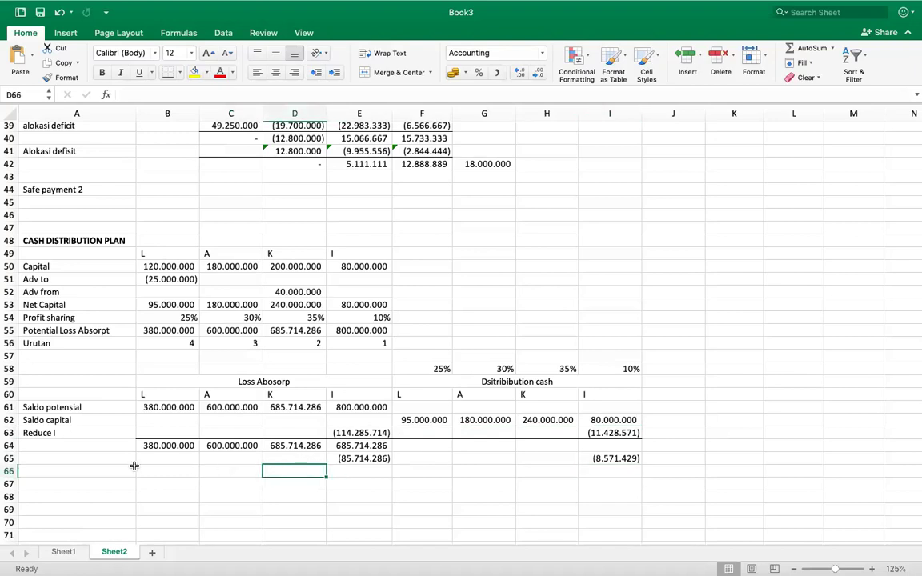
pyautogui.click(91, 462)
pyautogui.write('r')
pyautogui.press('Return')
pyautogui.write('Reduce')
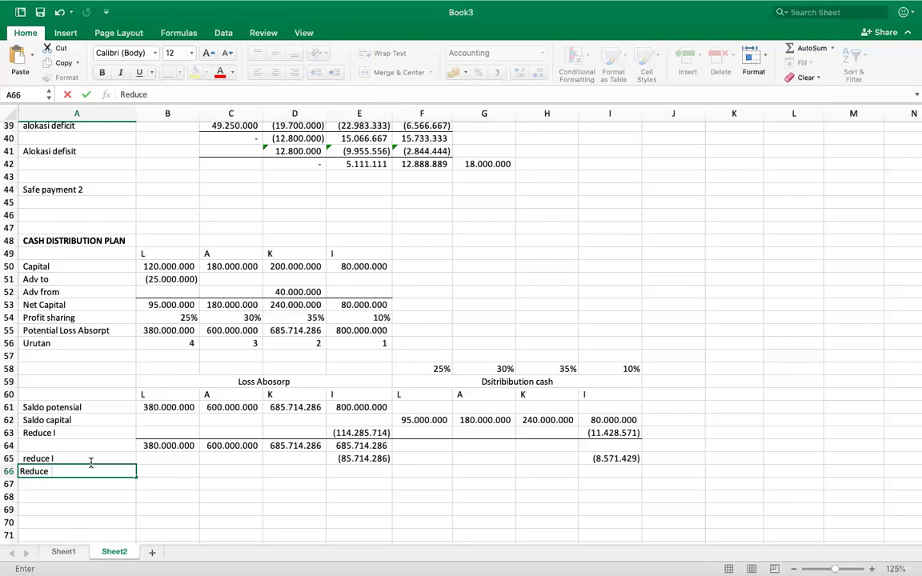
pyautogui.press('BackSpace')
pyautogui.press('BackSpace')
pyautogui.press('BackSpace')
pyautogui.press('BackSpace')
pyautogui.press('BackSpace')
pyautogui.press('BackSpace')
pyautogui.write('K')
pyautogui.press('Return')
pyautogui.click(83, 471)
pyautogui.write('Reduce K')
# Calculate partner K's loss absorption reduction in D66 with =C64-D64.
pyautogui.press('Tab')
pyautogui.press('Tab')
pyautogui.press('Tab')
pyautogui.write('=')
pyautogui.click(216, 445)
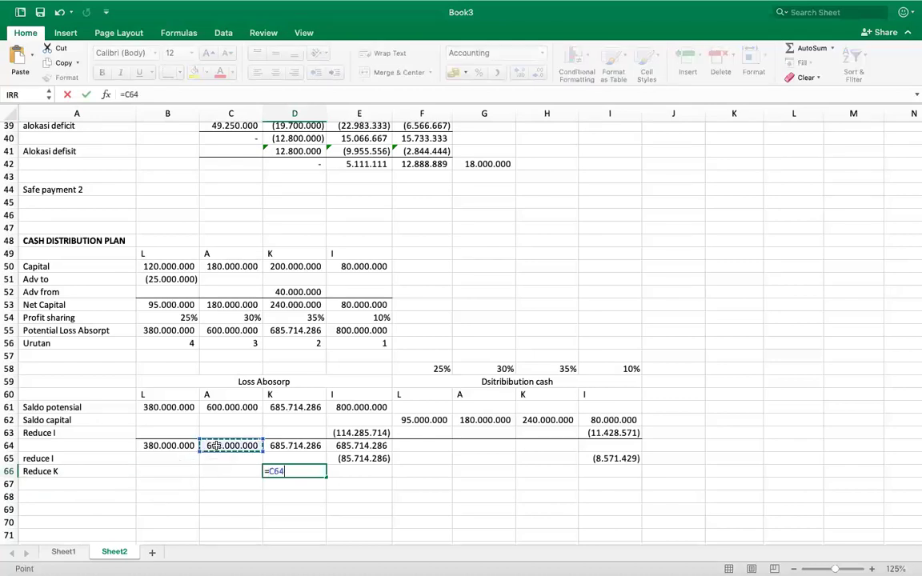
pyautogui.write('-')
pyautogui.click(272, 443)
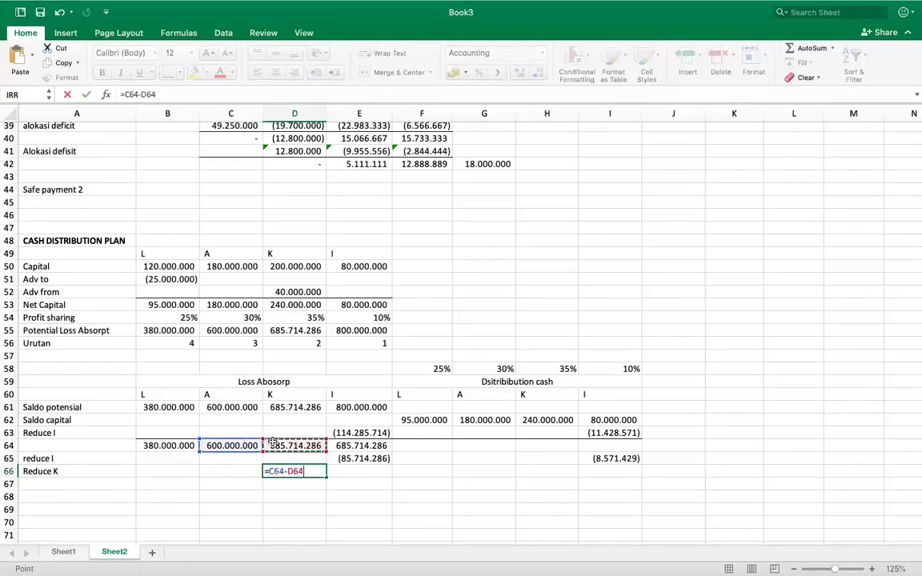
pyautogui.press('Return')
# Calculate partner K's cash distribution in H66 with =D66*H58.
pyautogui.click(564, 472)
pyautogui.write('=')
pyautogui.click(296, 471)
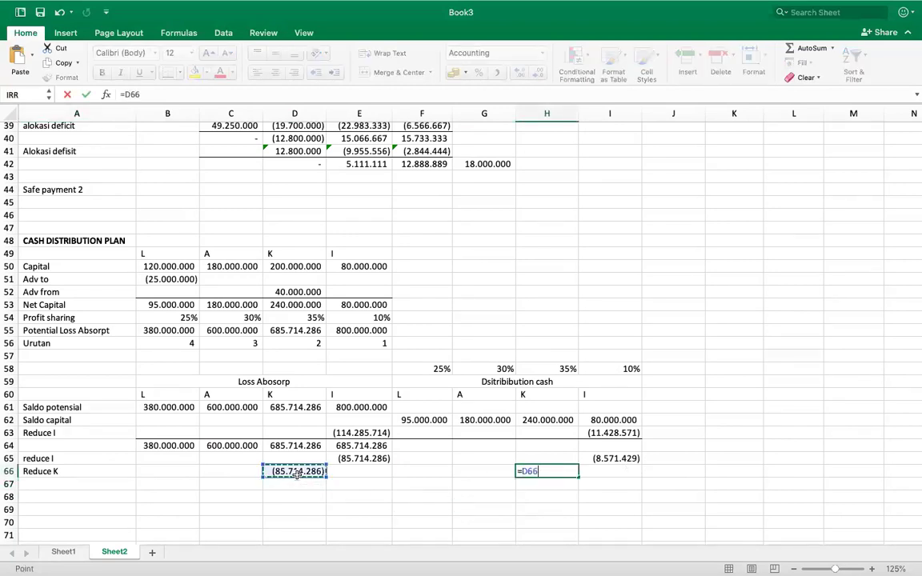
pyautogui.write('*')
pyautogui.click(560, 372)
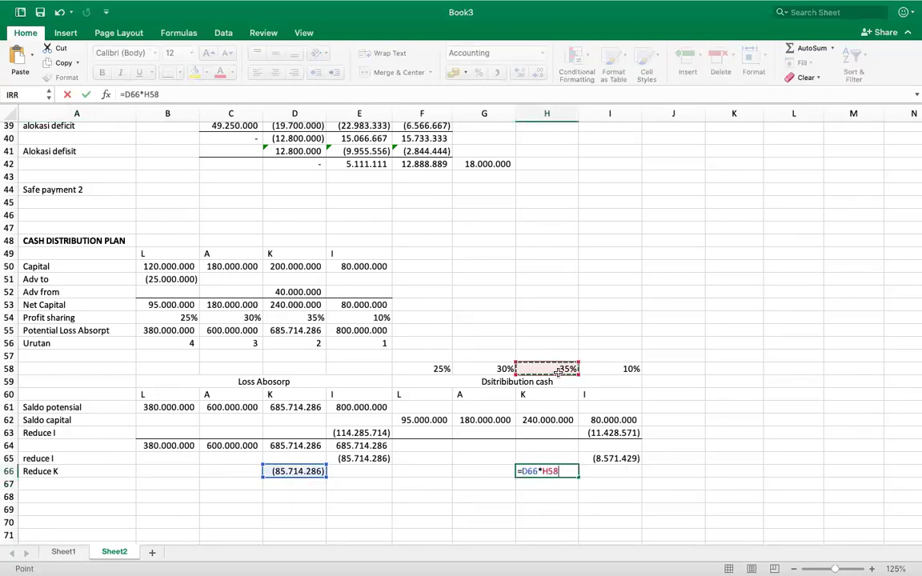
pyautogui.press('Return')
# Add a bottom border to B66:I66 under the "Reduce K" row.
pyautogui.click(145, 481)
pyautogui.hotkey('shift', 'Right')
pyautogui.hotkey('shift', 'Right')
pyautogui.press('Up')
pyautogui.hotkey('shift', 'Right')
pyautogui.hotkey('shift', 'Right')
pyautogui.hotkey('shift', 'Right')
pyautogui.hotkey('shift', 'Right')
pyautogui.hotkey('shift', 'Right')
pyautogui.hotkey('shift', 'Right')
pyautogui.hotkey('shift', 'Right')
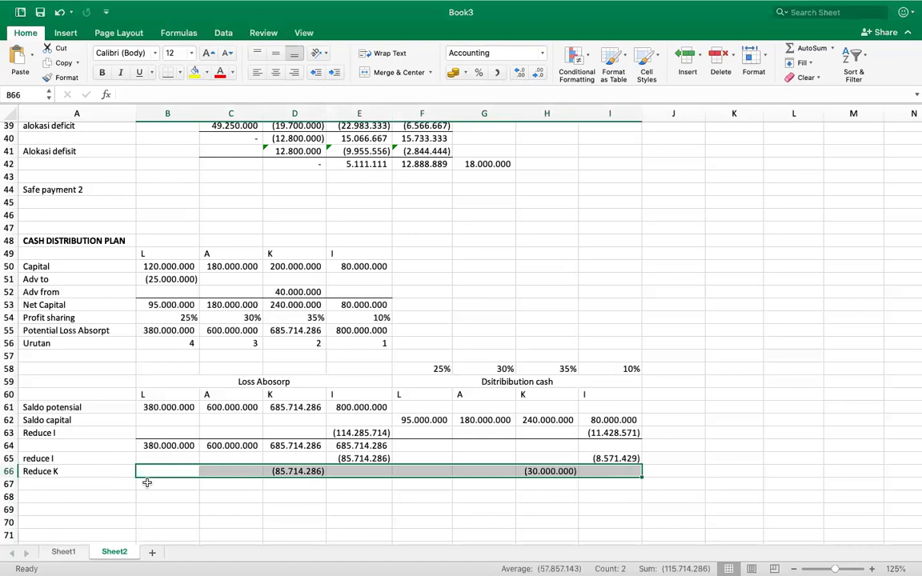
pyautogui.click(147, 71)
pyautogui.click(310, 507)
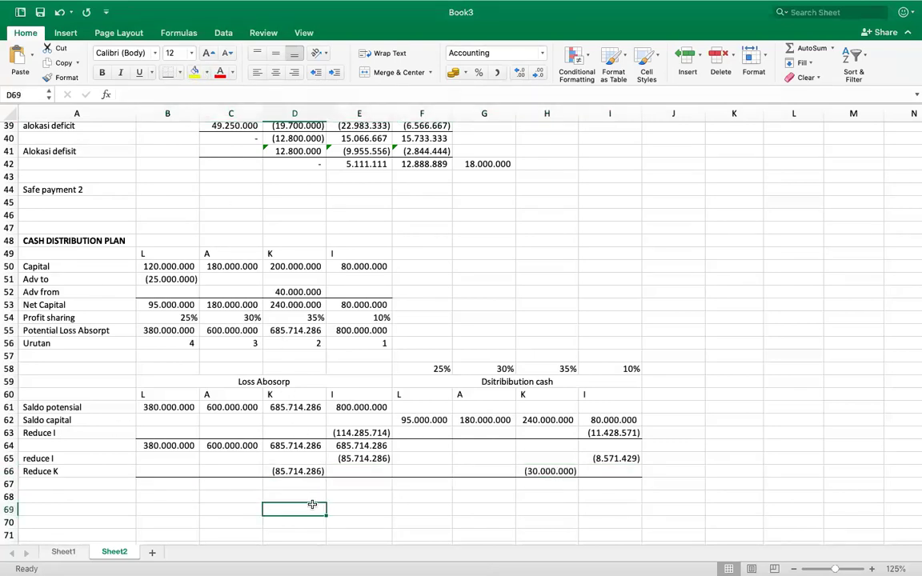
# Total the second-round balances in B67 with =SUM(B64:B66) and fill the formula across to E67.
pyautogui.click(184, 483)
pyautogui.write('=sum(')
pyautogui.moveTo(183, 448); pyautogui.dragTo(184, 470)
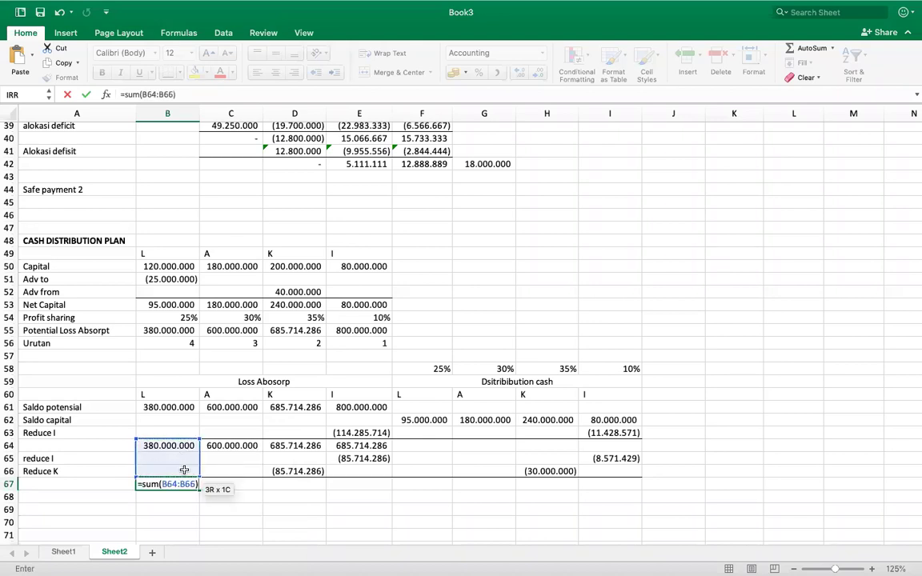
pyautogui.press('Return')
pyautogui.click(187, 482)
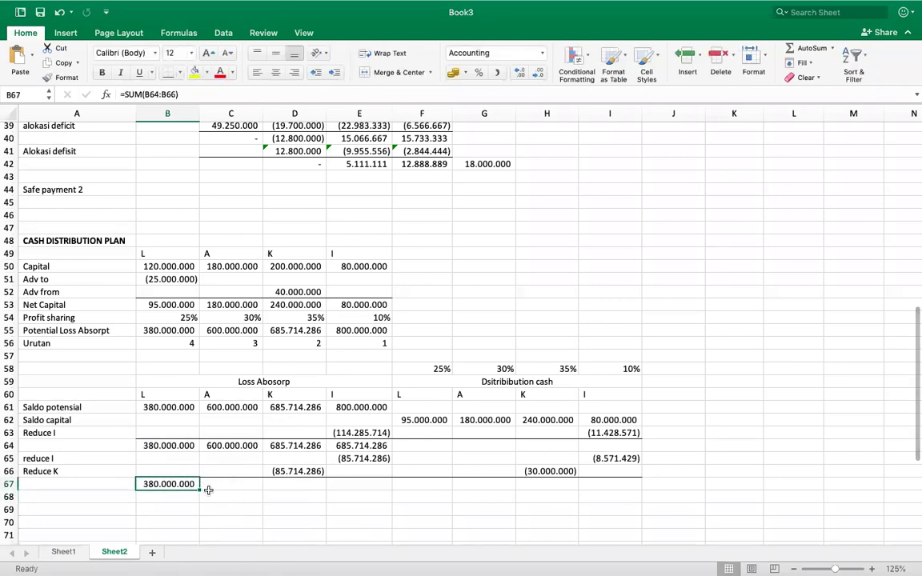
pyautogui.moveTo(208, 489); pyautogui.dragTo(368, 491)
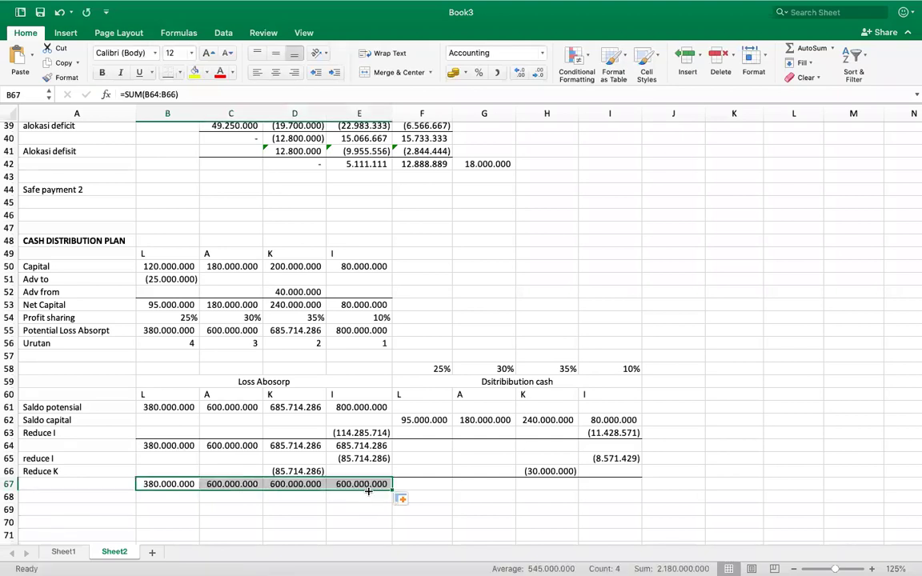
pyautogui.click(327, 517)
# Label the third-round reduction rows "Reduce I", "Reduce K" and "Reduce A" in A68:A70.
pyautogui.scroll(-2, 274, 387)
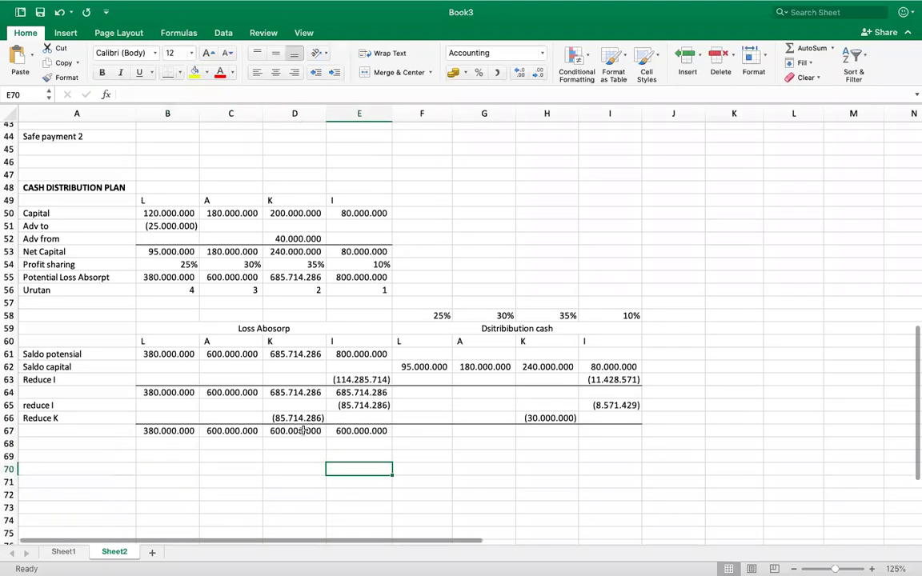
pyautogui.click(75, 442)
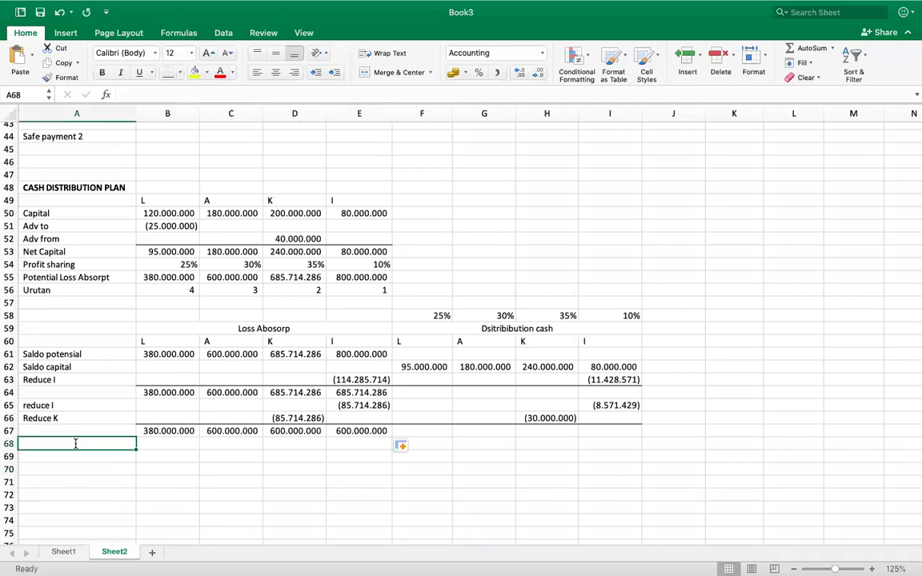
pyautogui.write('Reduce ')
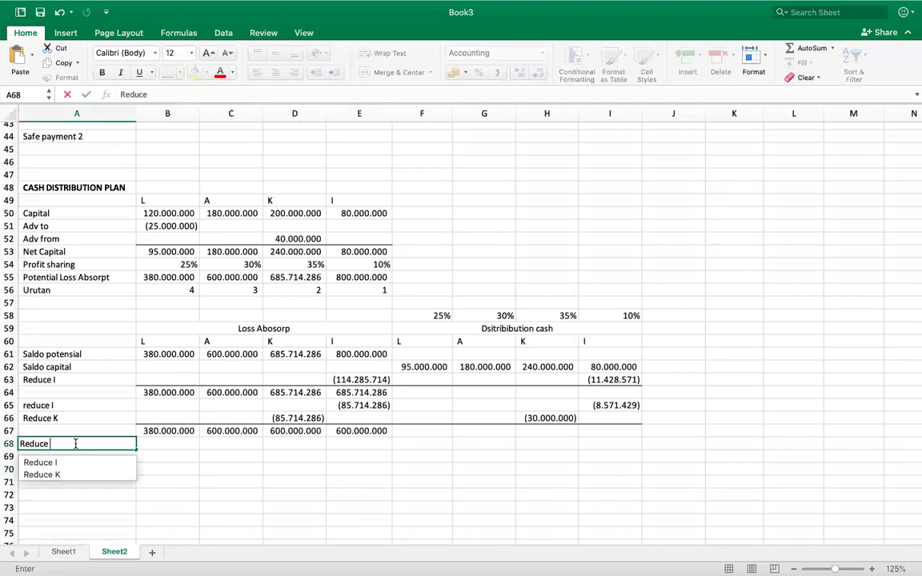
pyautogui.write('I')
pyautogui.press('Return')
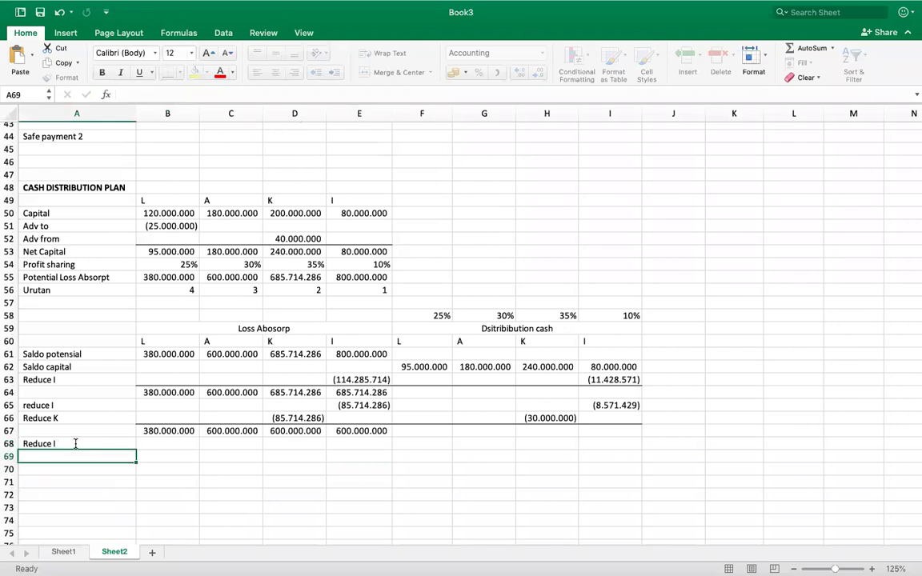
pyautogui.write('Reduce K')
pyautogui.press('Return')
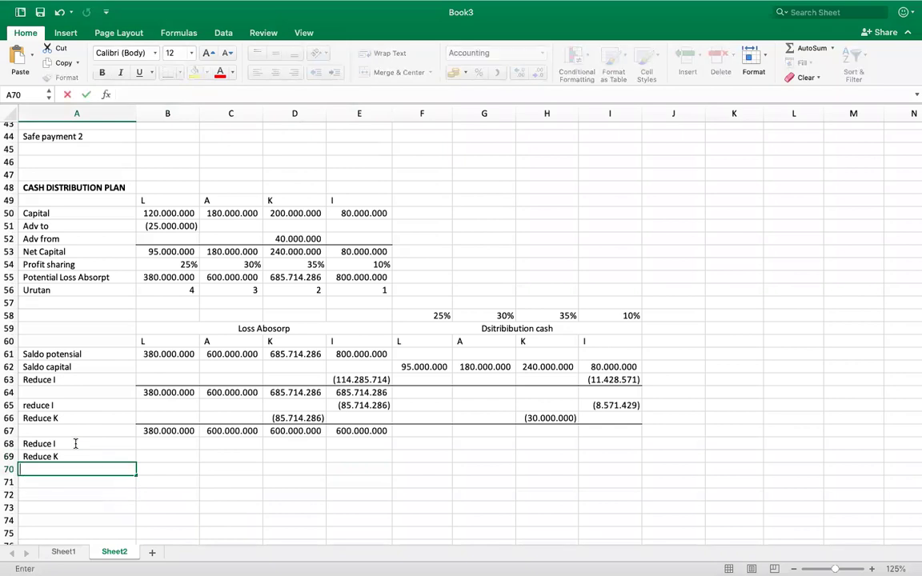
pyautogui.write('Reduce')
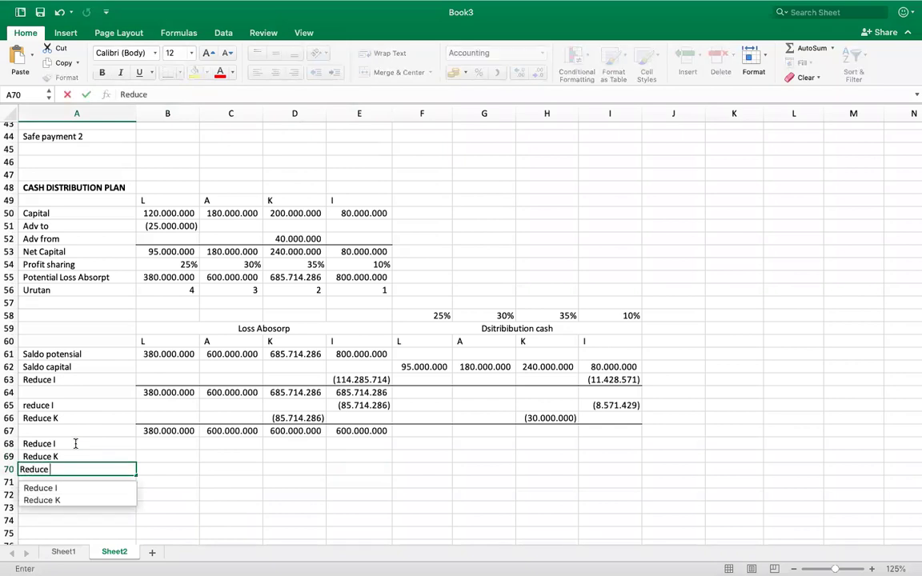
pyautogui.write(' A')
pyautogui.press('Tab')
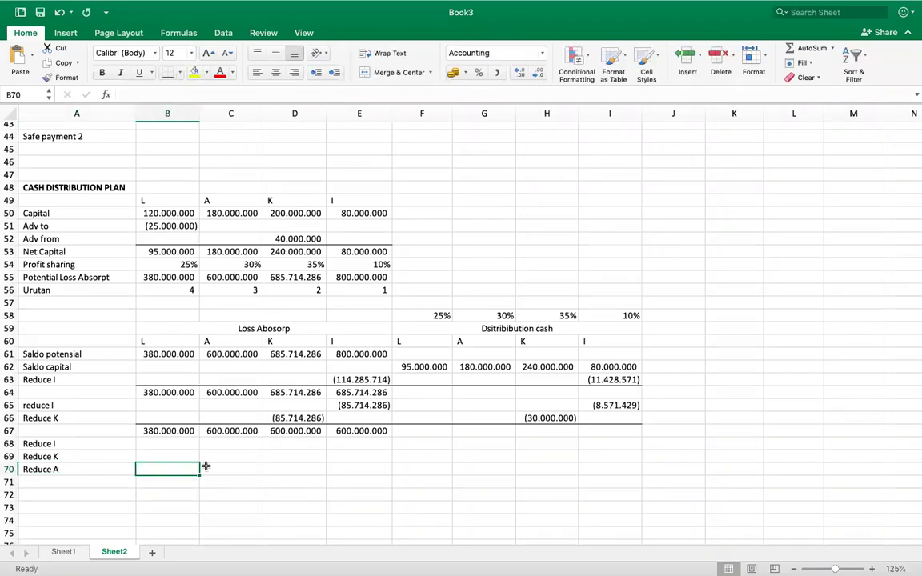
# Calculate partner I's third loss absorption reduction in E68 with =B67-E67.
pyautogui.click(351, 444)
pyautogui.write('=')
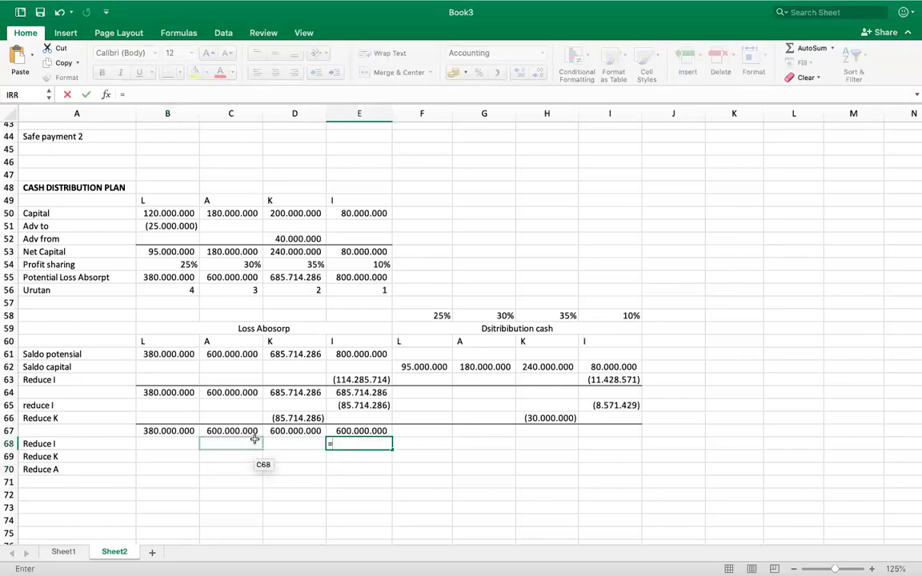
pyautogui.click(177, 434)
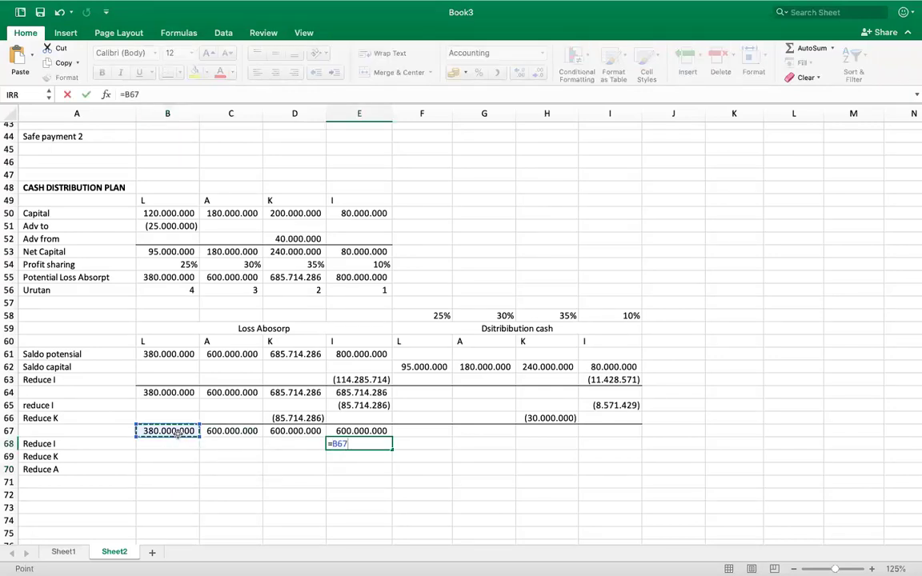
pyautogui.write('-')
pyautogui.click(339, 432)
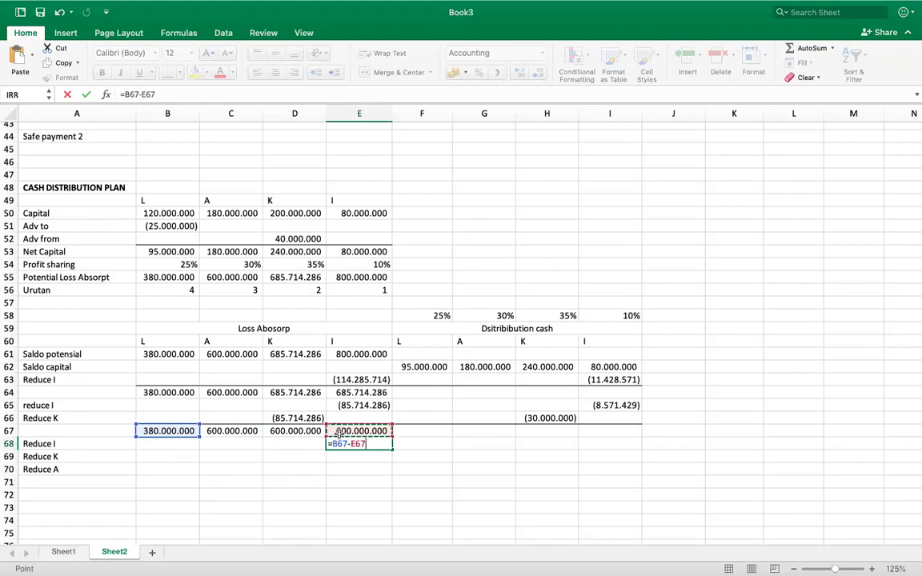
pyautogui.press('Return')
# Start the third-round reduction formula for partner K in D69 with a reference to B67.
pyautogui.click(308, 454)
pyautogui.write('=')
pyautogui.click(162, 430)
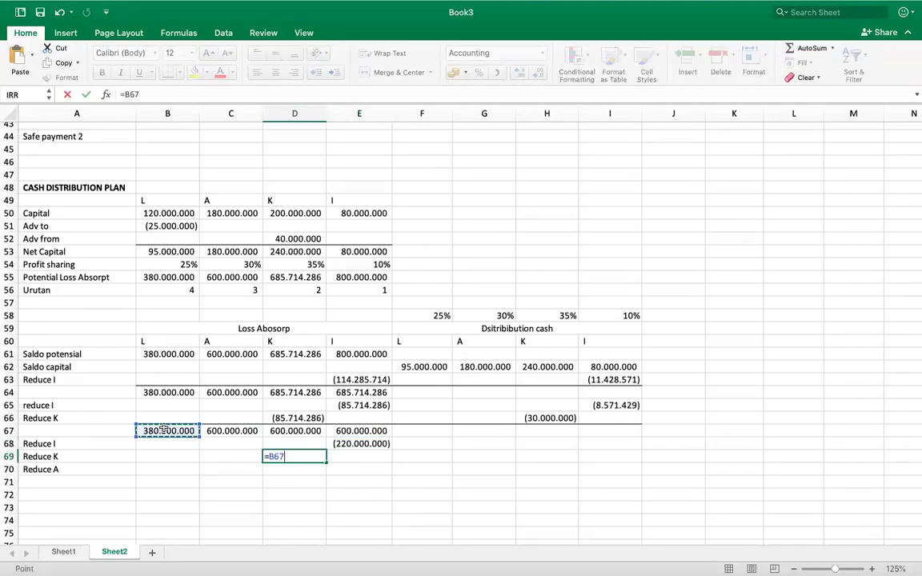
# Complete the Reduce K formula in D69 as =B67-D67 and autofit column D.
pyautogui.write('-')
pyautogui.click(281, 433)
pyautogui.press('Return')
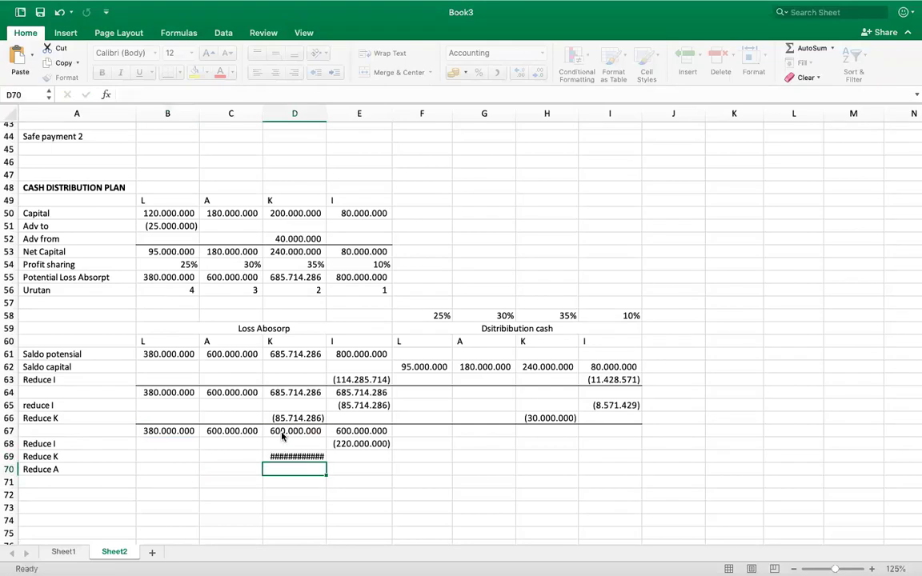
pyautogui.doubleClick(326, 114)
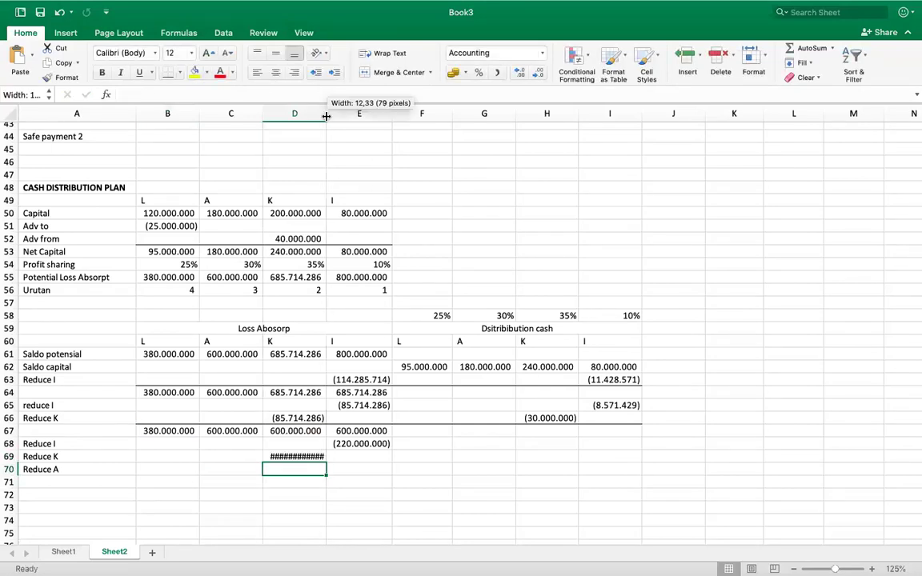
# Enter =B67-C67 in C70 on the Reduce A row and autofit column C.
pyautogui.click(224, 463)
pyautogui.write('=')
pyautogui.click(171, 433)
pyautogui.write('-')
pyautogui.click(228, 430)
pyautogui.press('Return')
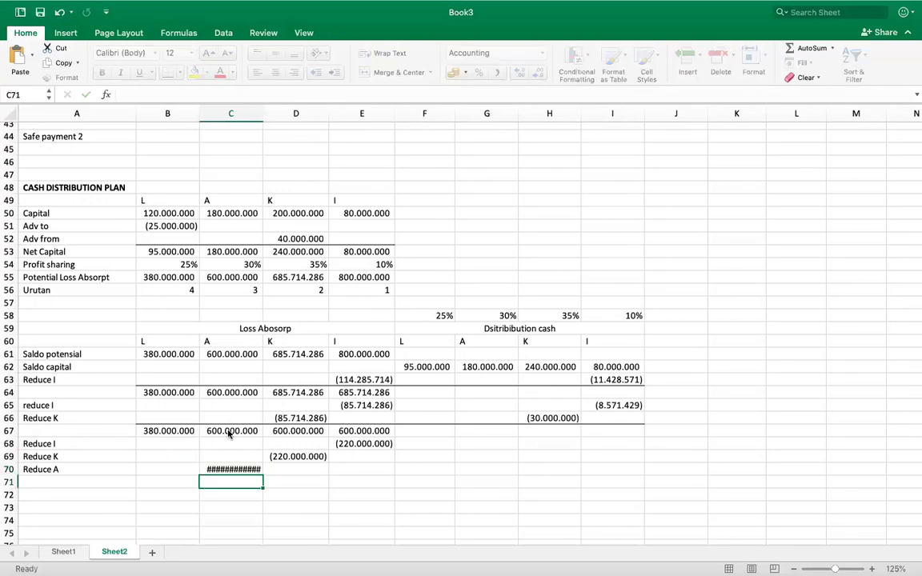
pyautogui.doubleClick(263, 113)
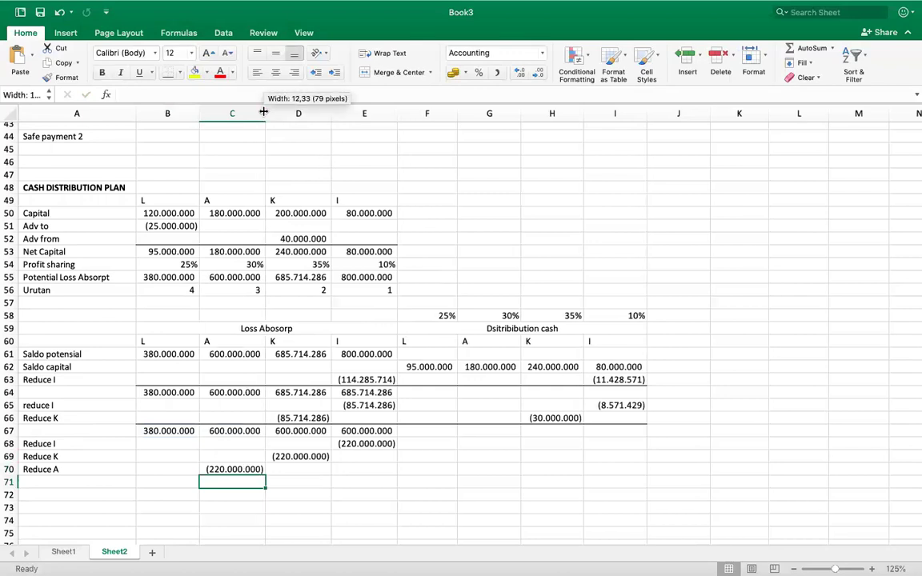
# Apply a bottom border to cells B70 through I70 on the Reduce A row.
pyautogui.click(170, 467)
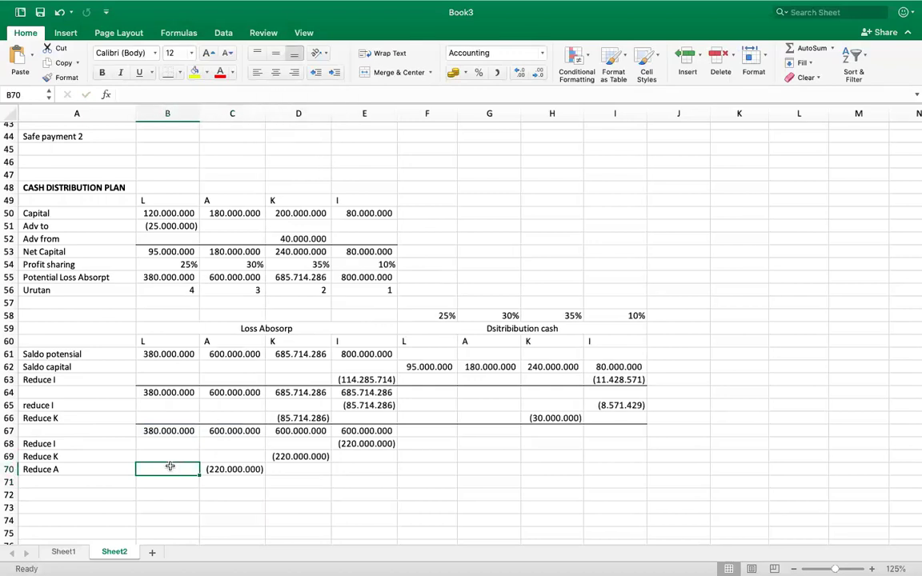
pyautogui.hotkey('shift', 'Right')
pyautogui.hotkey('shift', 'Right')
pyautogui.hotkey('shift', 'Right')
pyautogui.hotkey('shift', 'Right')
pyautogui.hotkey('shift', 'Right')
pyautogui.hotkey('shift', 'Right')
pyautogui.hotkey('shift', 'Right')
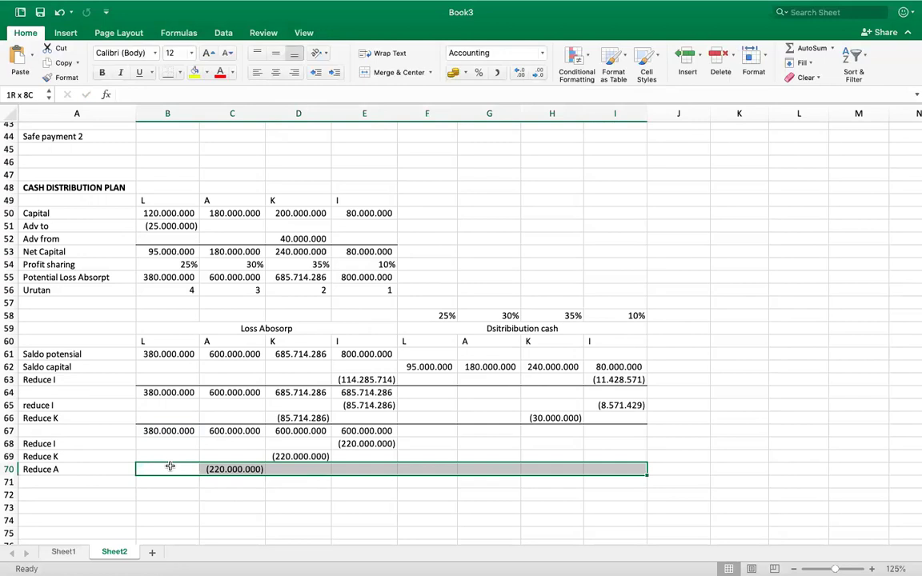
pyautogui.click(167, 72)
pyautogui.click(213, 504)
# Total the loss absorption columns in row 71 with =SUM(B67:B70) in B71, filled across to E71.
pyautogui.click(178, 478)
pyautogui.write('=')
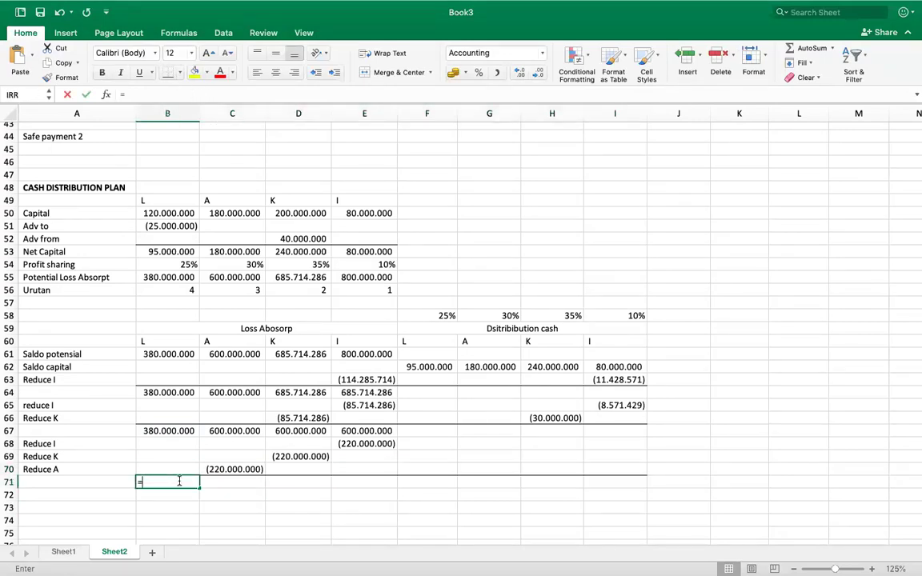
pyautogui.write('sum(')
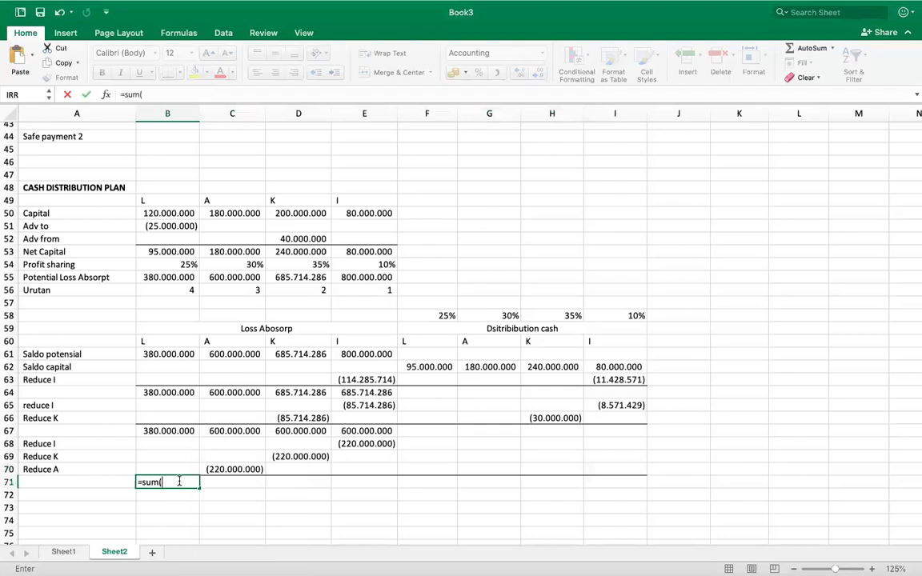
pyautogui.moveTo(167, 435); pyautogui.dragTo(169, 471)
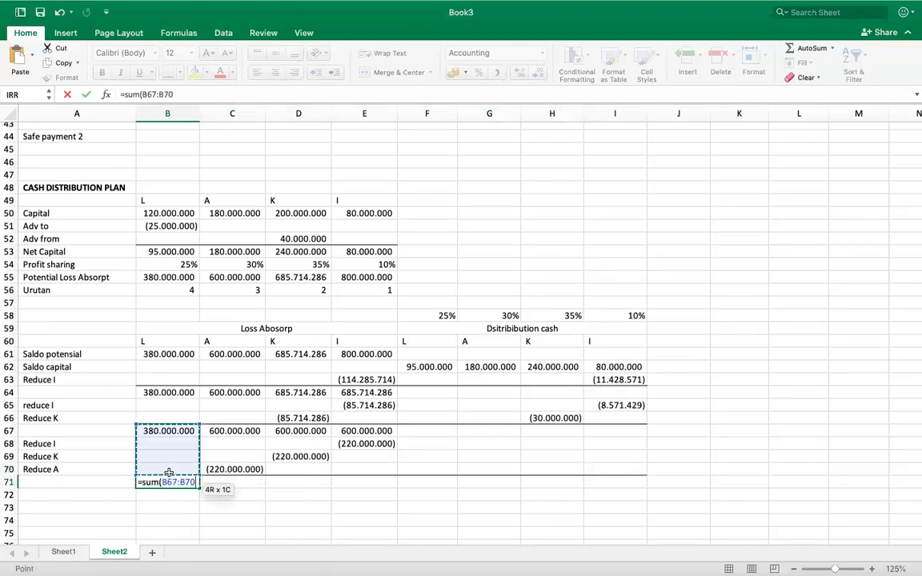
pyautogui.press('Return')
pyautogui.click(169, 476)
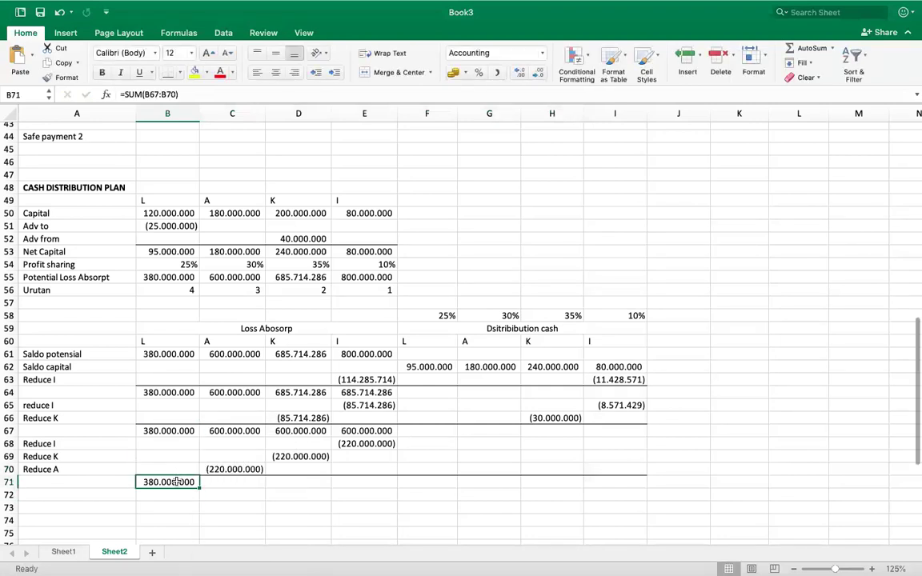
pyautogui.moveTo(200, 487); pyautogui.dragTo(372, 486)
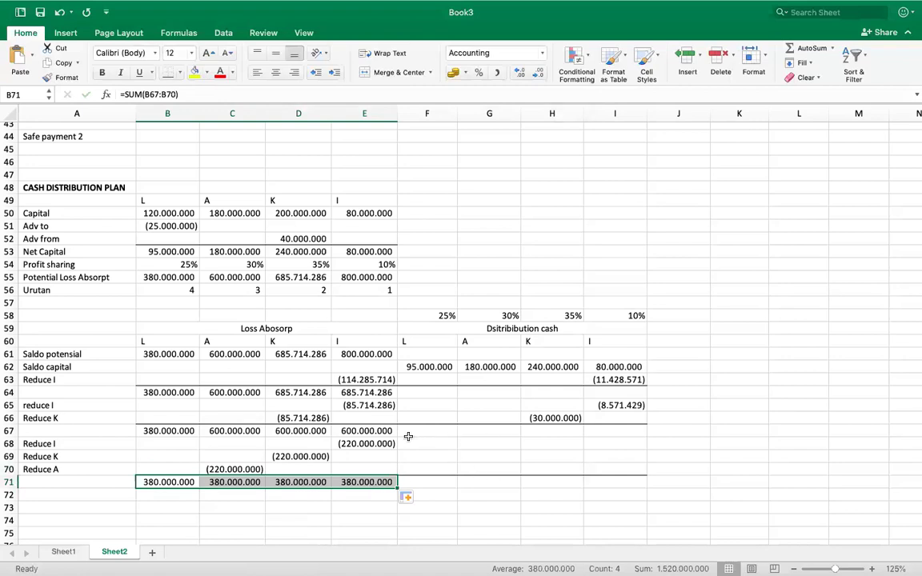
# Calculate partner I's cash distribution reduction in I68 with the formula =E68*I58.
pyautogui.click(606, 446)
pyautogui.write('=')
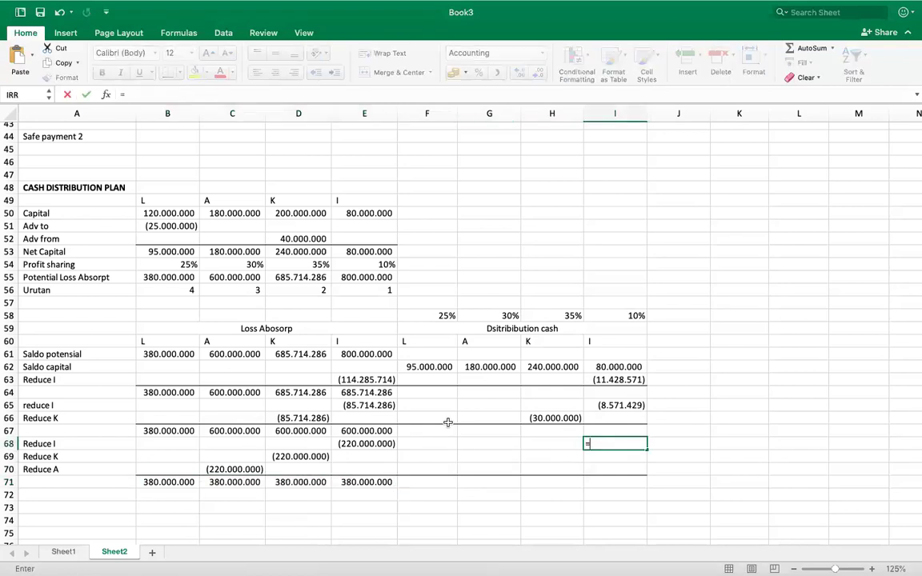
pyautogui.click(375, 443)
pyautogui.write('*')
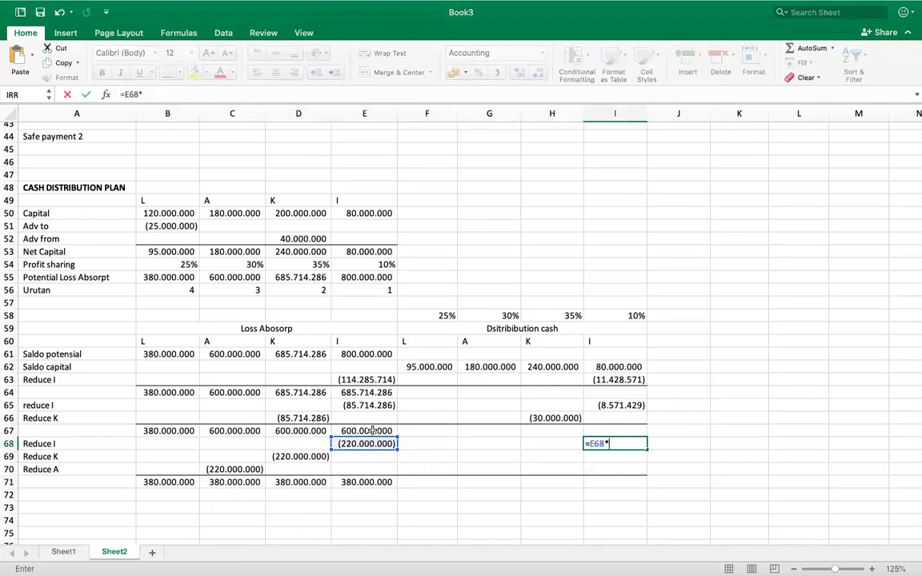
pyautogui.click(636, 315)
pyautogui.press('Return')
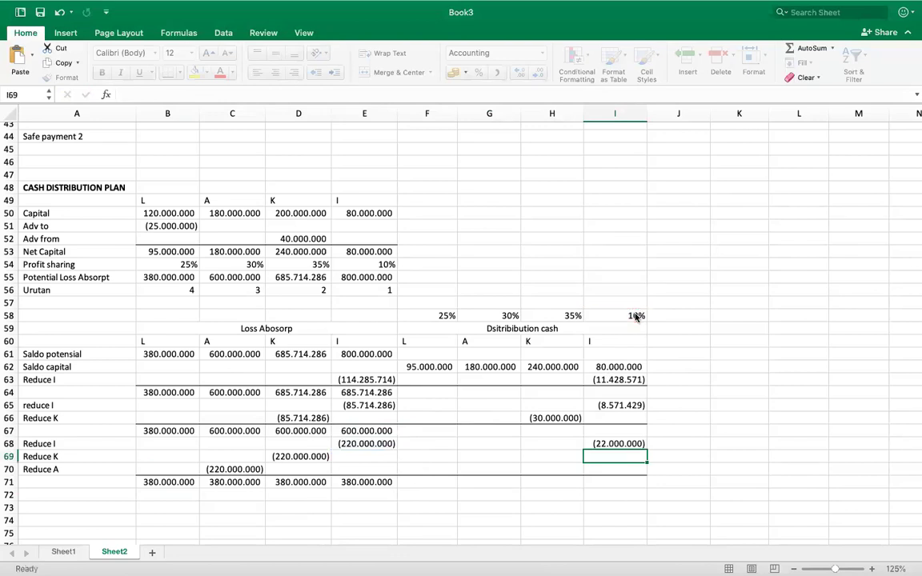
# Calculate partner K's cash distribution reduction in H69 with the formula =D69*H58.
pyautogui.click(547, 456)
pyautogui.write('=')
pyautogui.click(306, 456)
pyautogui.write('*')
pyautogui.click(541, 317)
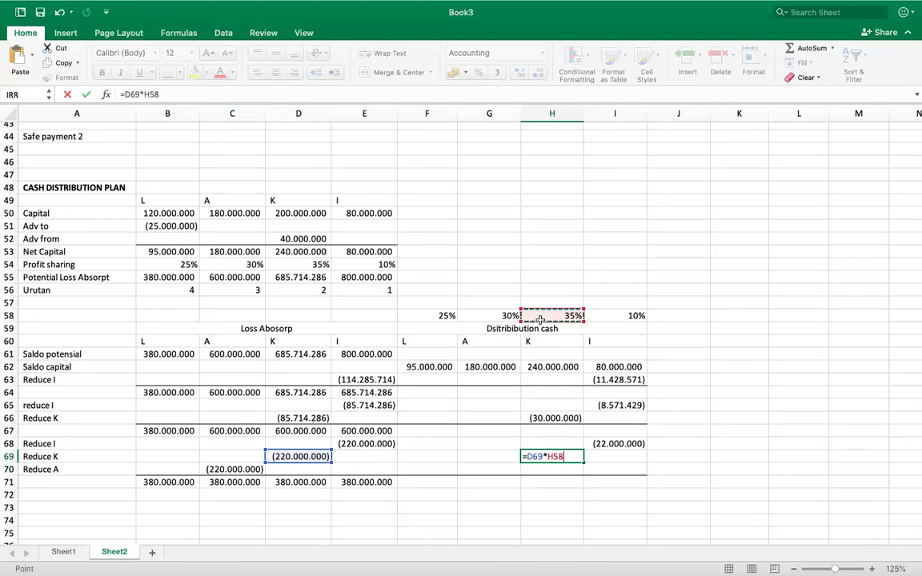
pyautogui.press('Return')
# Calculate partner A's cash distribution reduction in G70 with the formula =C70*G58.
pyautogui.press('Left')
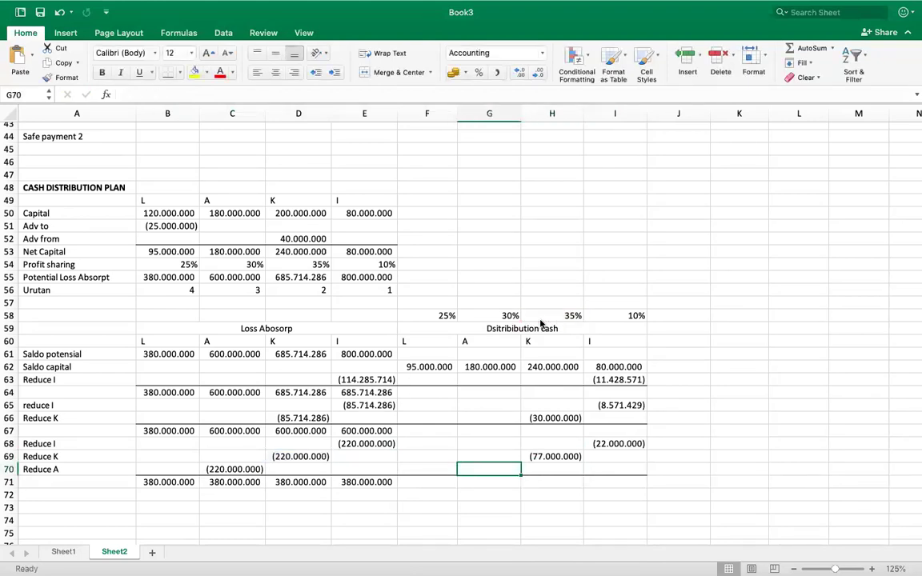
pyautogui.write('=')
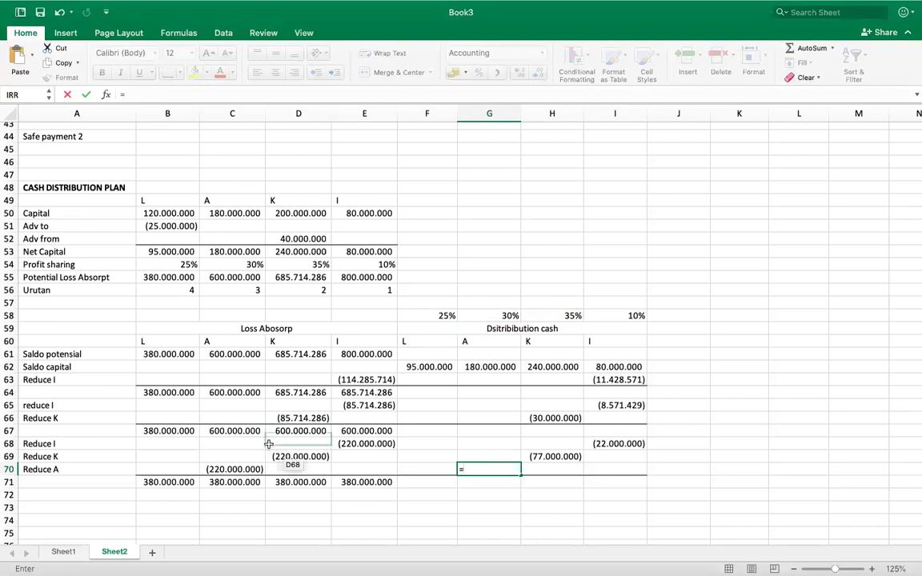
pyautogui.click(240, 464)
pyautogui.write('*')
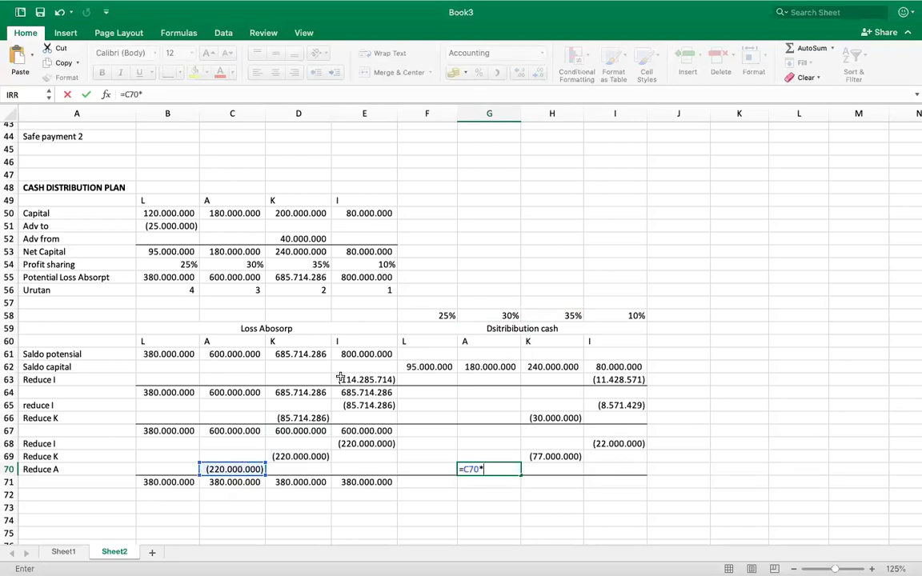
pyautogui.click(491, 314)
pyautogui.press('Return')
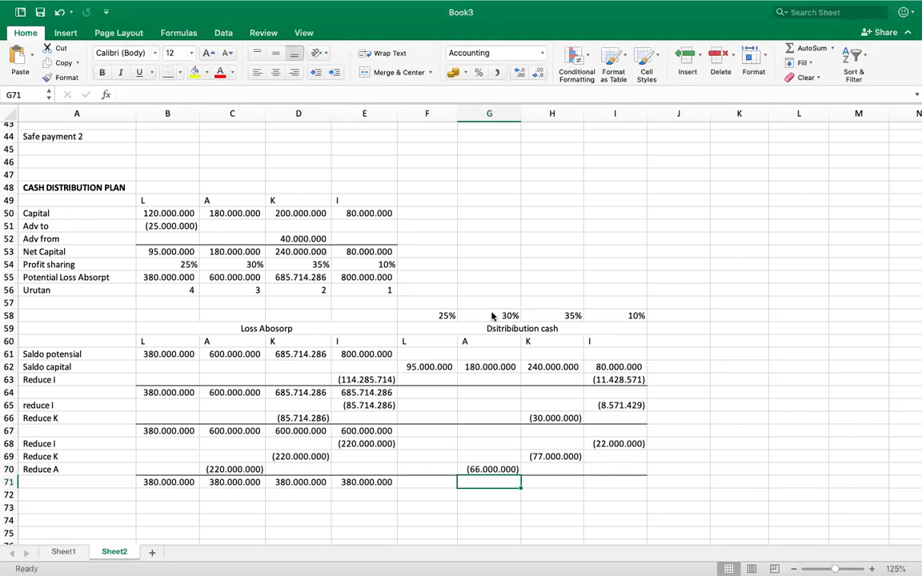
# Total the cash distribution columns in row 71 with =SUM(F62:F70) in F71, filled across to I71.
pyautogui.click(436, 482)
pyautogui.write('=')
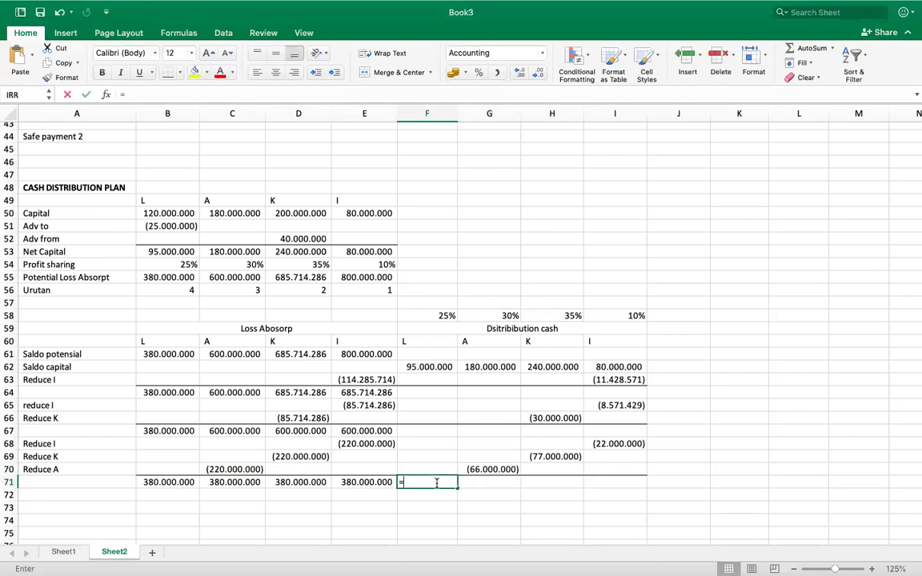
pyautogui.write('sum(')
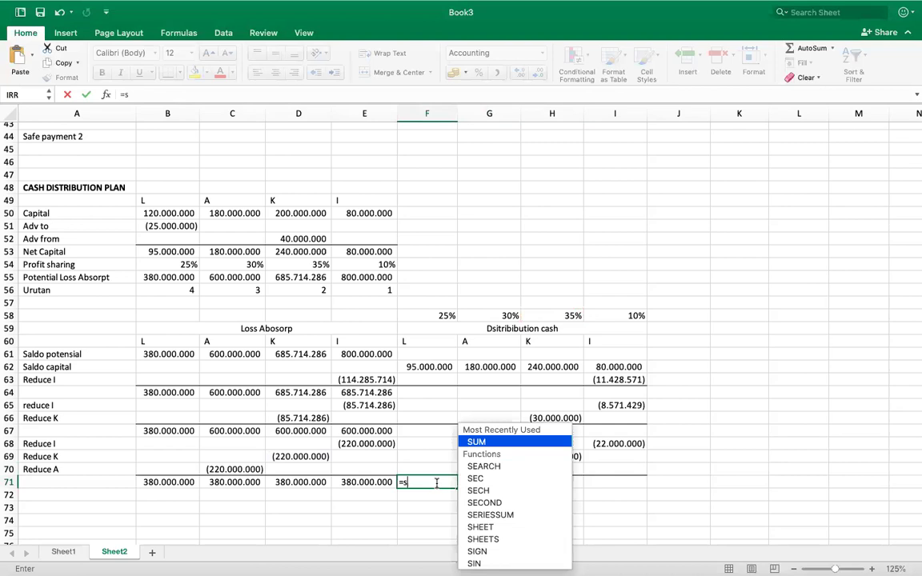
pyautogui.moveTo(429, 367); pyautogui.dragTo(432, 476)
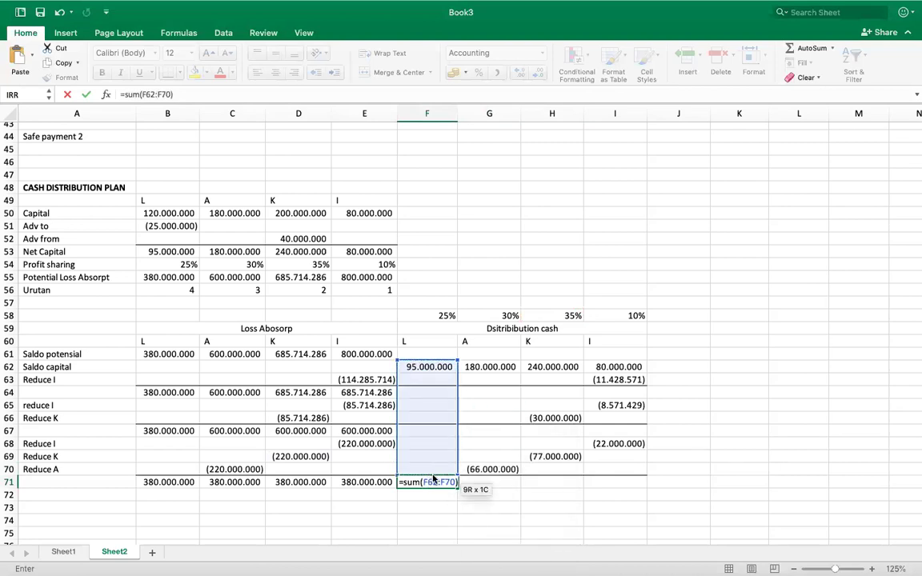
pyautogui.press('Return')
pyautogui.click(436, 482)
pyautogui.moveTo(457, 486); pyautogui.dragTo(614, 481)
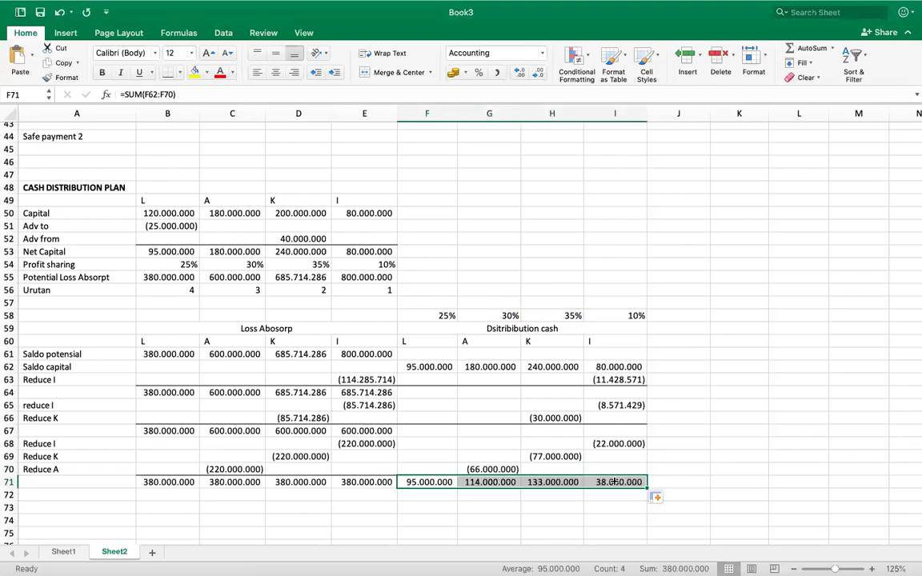
# Add up the four partners' remaining capital in J72 with =SUM(F71:I71).
pyautogui.click(431, 496)
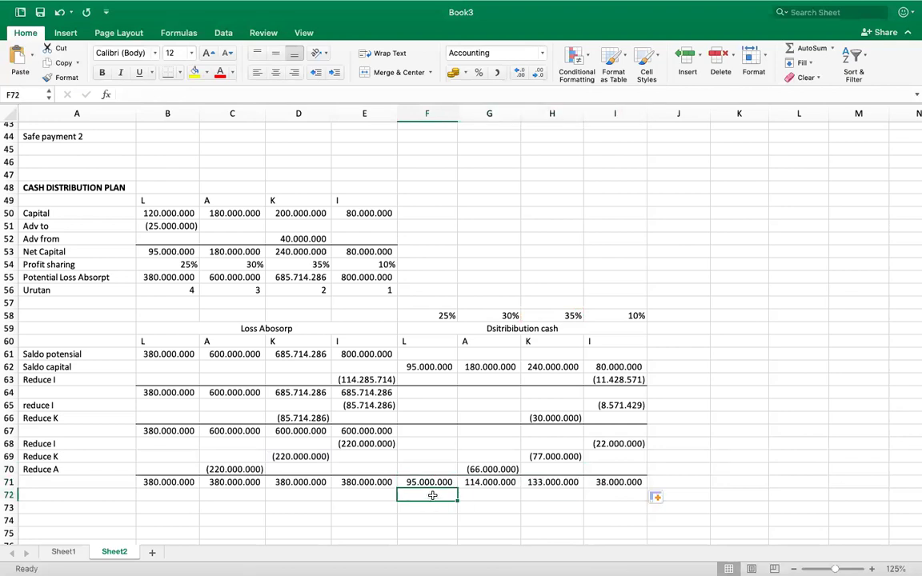
pyautogui.click(696, 495)
pyautogui.write('=sum(')
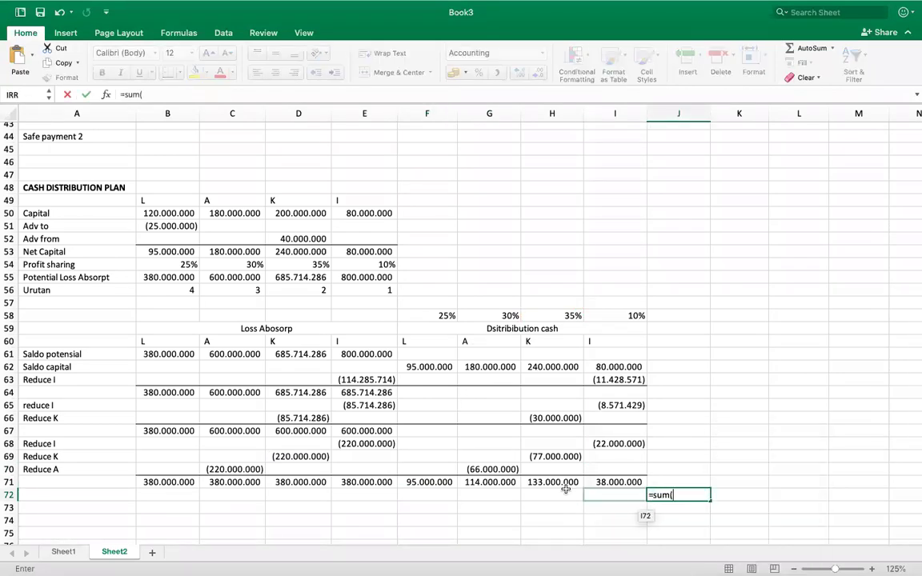
pyautogui.moveTo(444, 482); pyautogui.dragTo(593, 486)
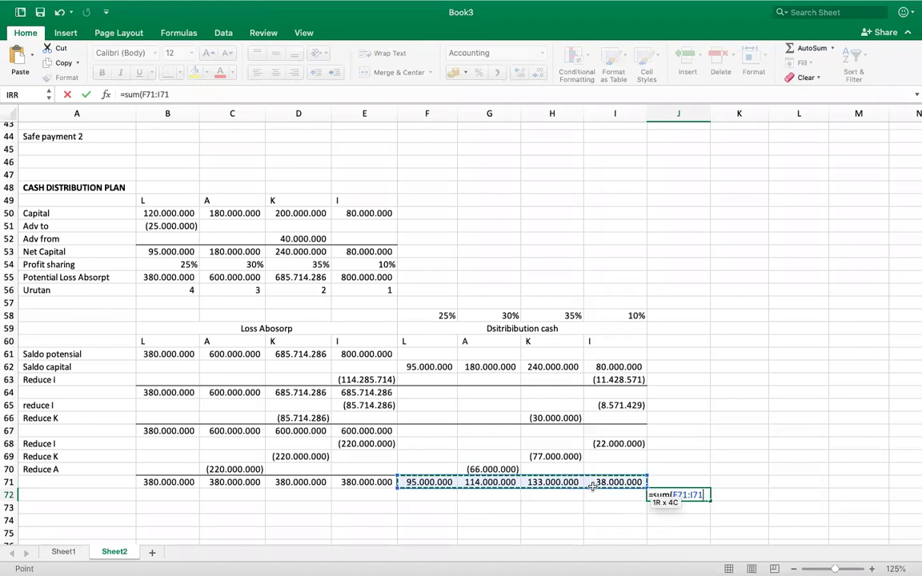
pyautogui.press('Return')
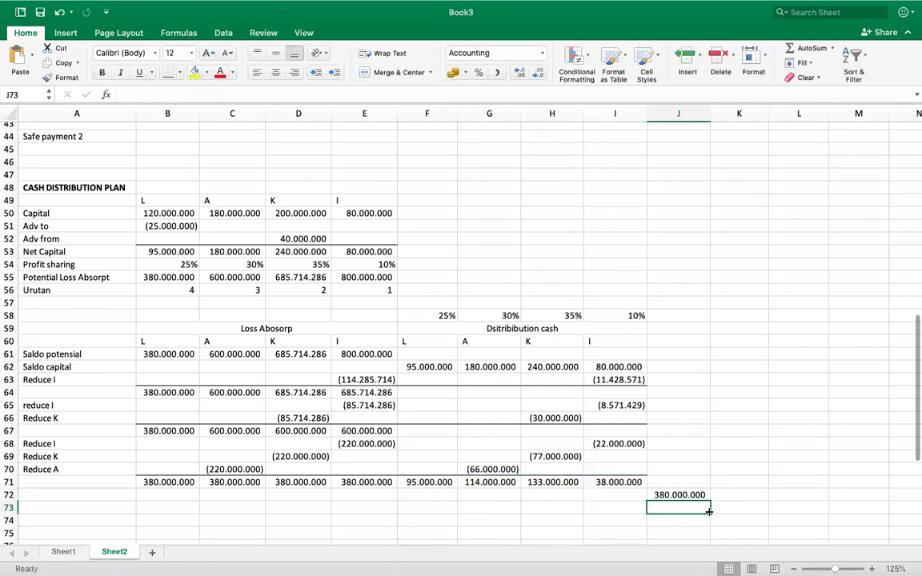
# Compute each partner's share in row 72 with =F71/380000000 in F72, formatted as a percentage and filled across to I72.
pyautogui.click(436, 496)
pyautogui.write('=')
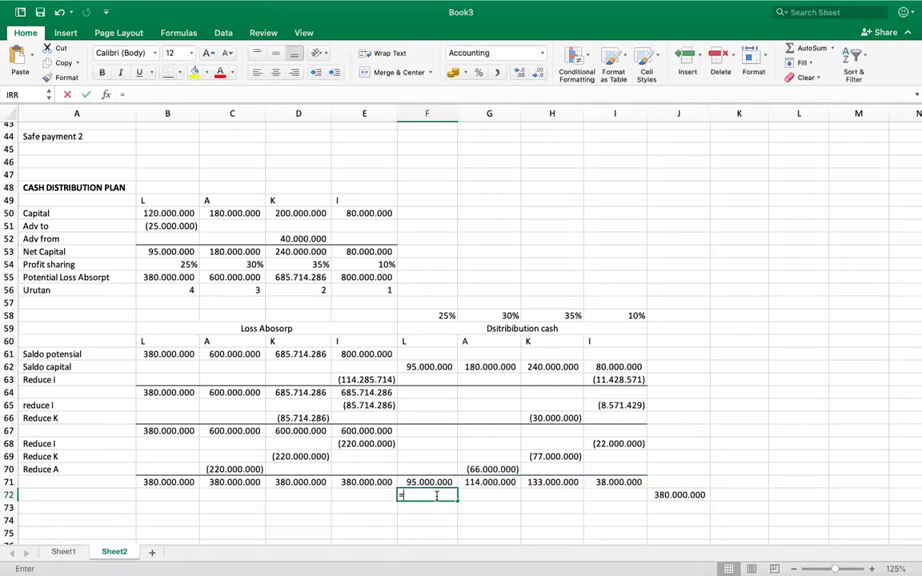
pyautogui.click(509, 493)
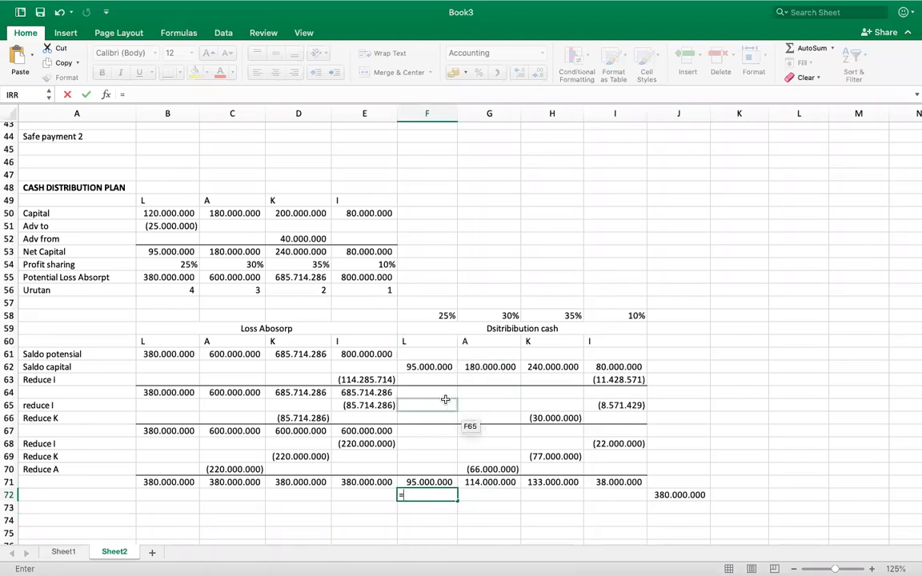
pyautogui.click(438, 481)
pyautogui.write('/380')
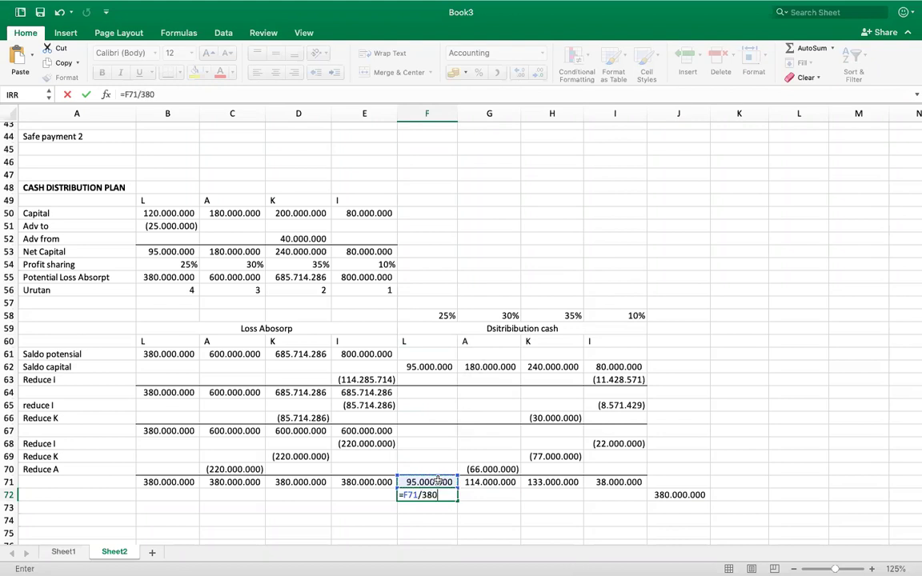
pyautogui.press('Return')
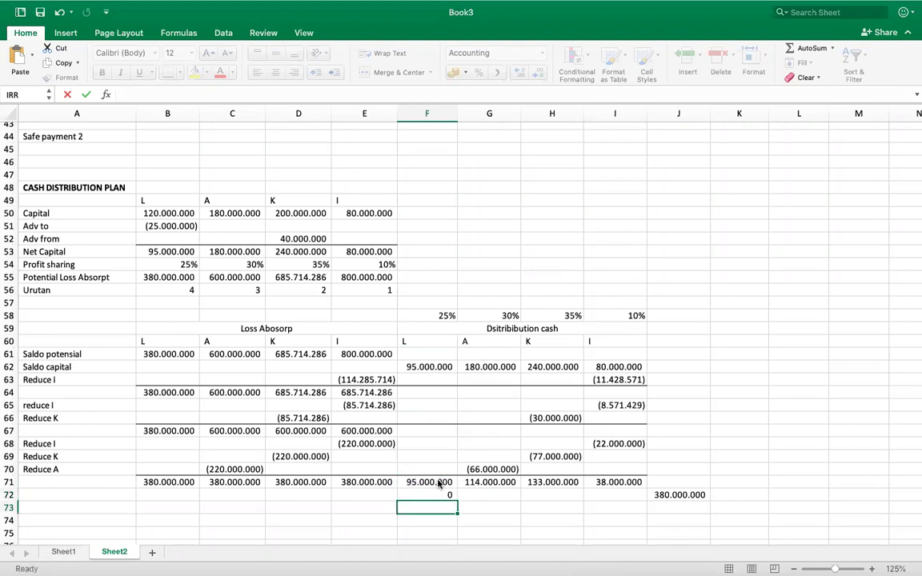
pyautogui.press('Up')
pyautogui.click(478, 72)
pyautogui.moveTo(458, 501); pyautogui.dragTo(644, 496)
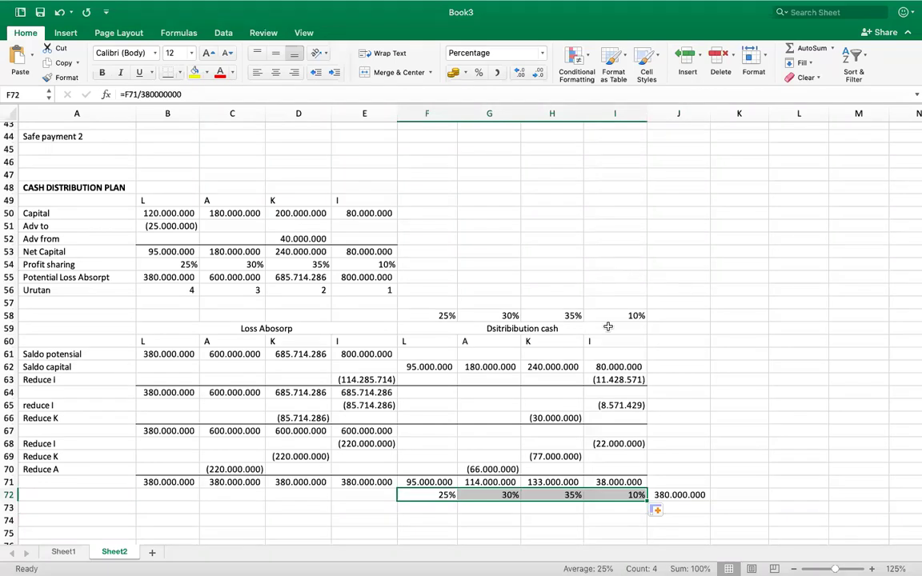
# Add the section title "Distribution Plan" in A74, below the loss absorption and cash distribution table.
pyautogui.scroll(-5, 688, 334)
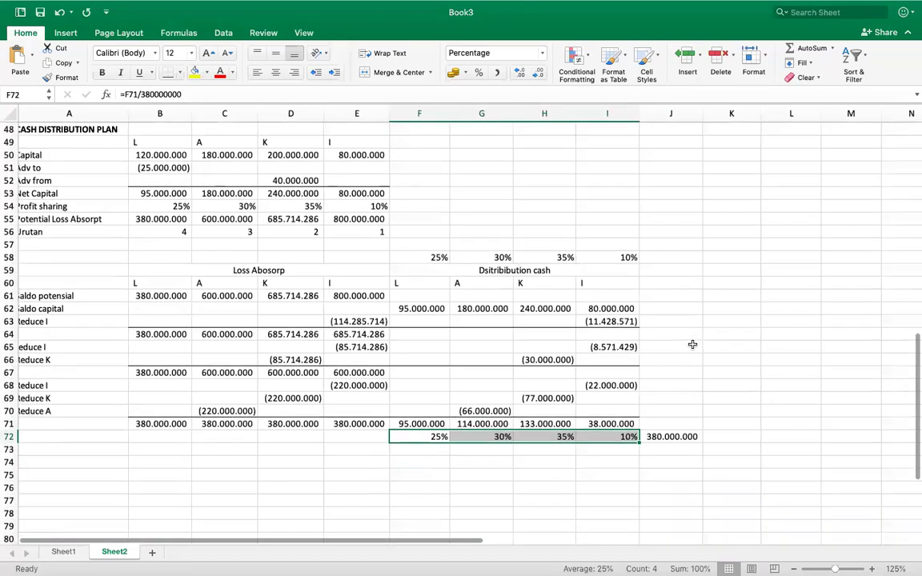
pyautogui.scroll(-1, 692, 344)
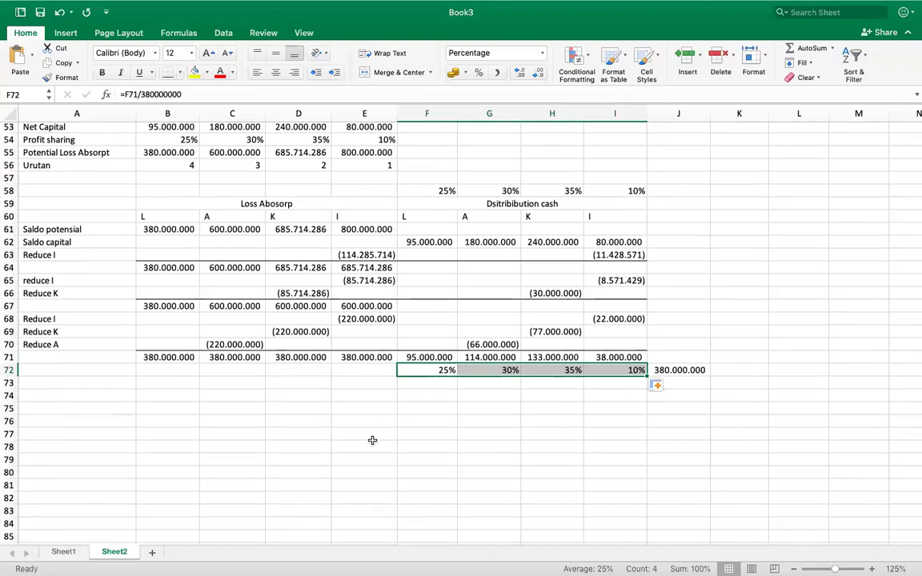
pyautogui.click(73, 400)
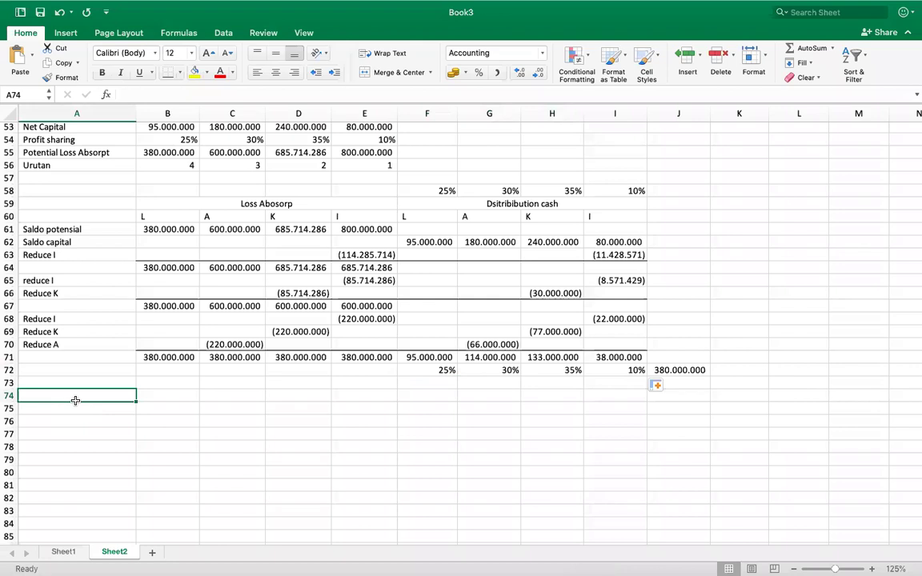
pyautogui.write('Distribution Plan')
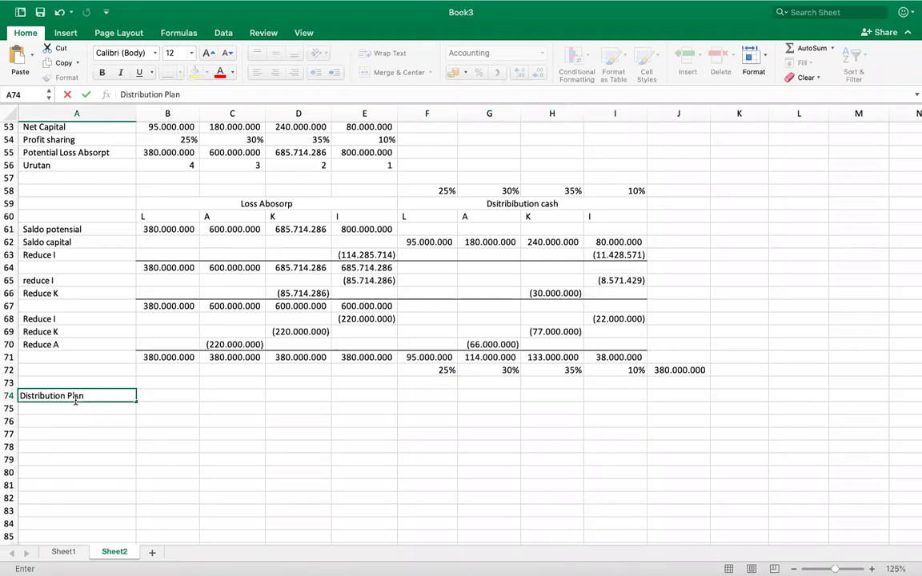
pyautogui.click(168, 445)
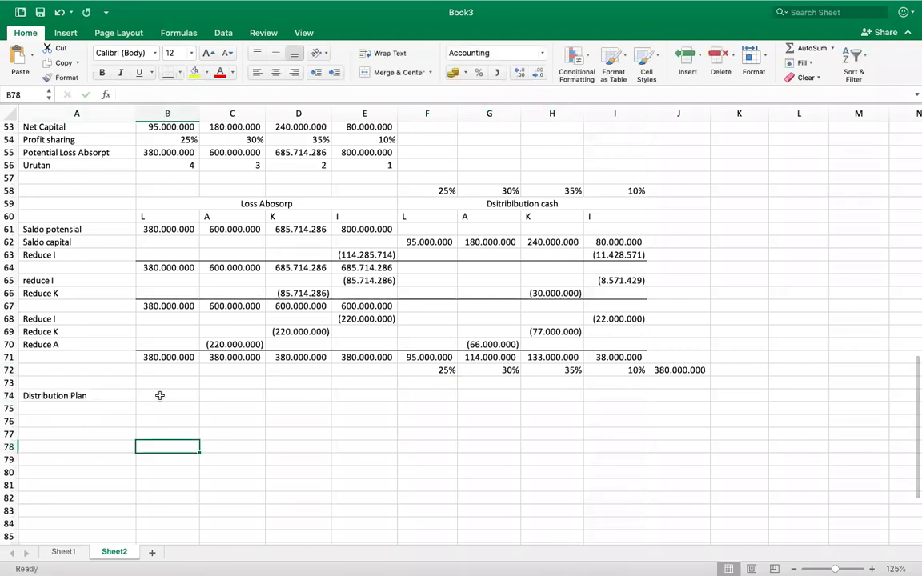
pyautogui.scroll(-1, 159, 395)
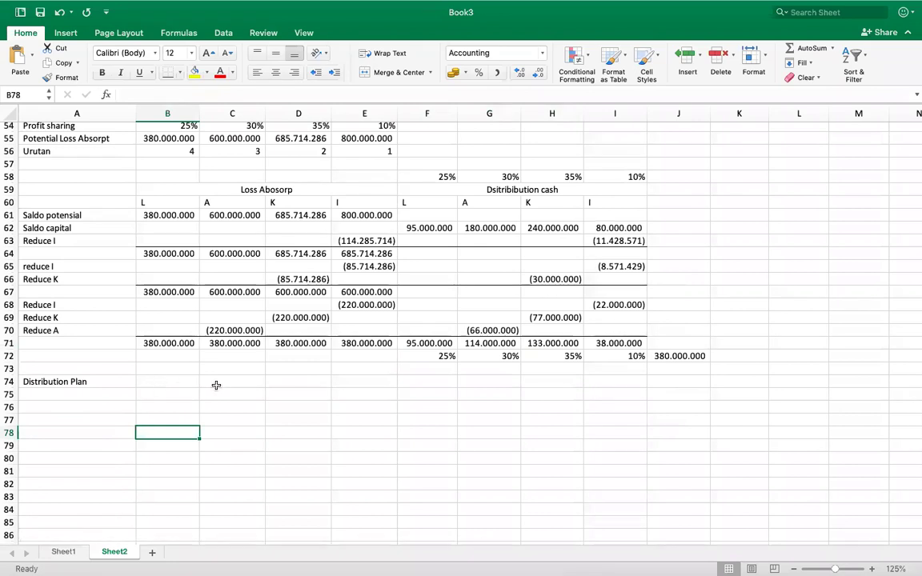
# Take the workbook out of full screen so it sits beside the liquidation exercise document.
pyautogui.click(180, 383)
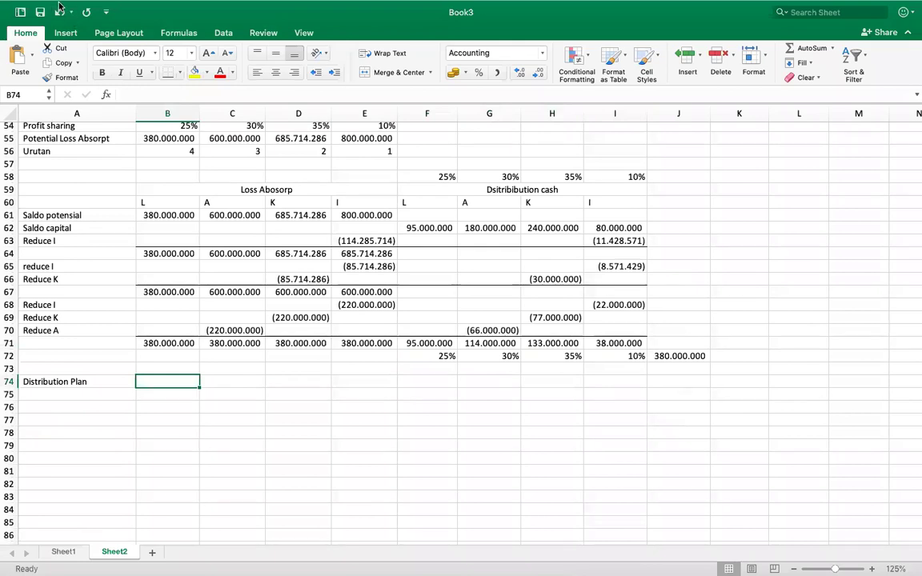
pyautogui.moveTo(51, 3)
pyautogui.click(40, 29)
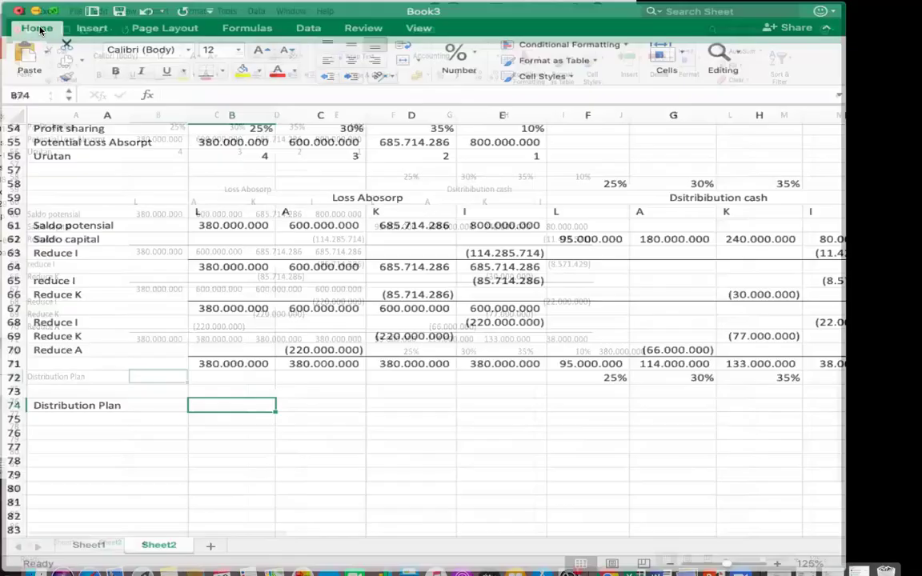
pyautogui.moveTo(638, 350); pyautogui.dragTo(540, 373)
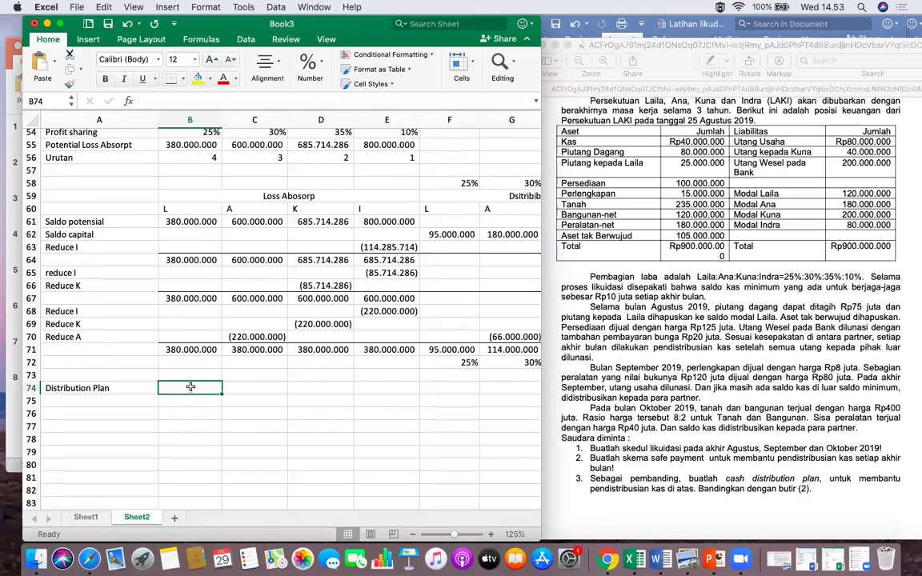
pyautogui.write('Bank Not')
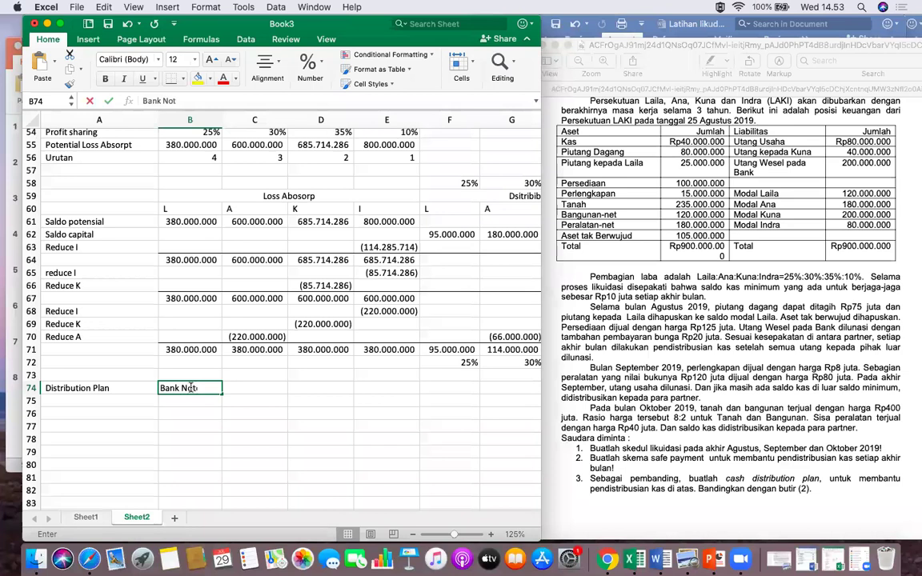
pyautogui.write('e')
pyautogui.press('Tab')
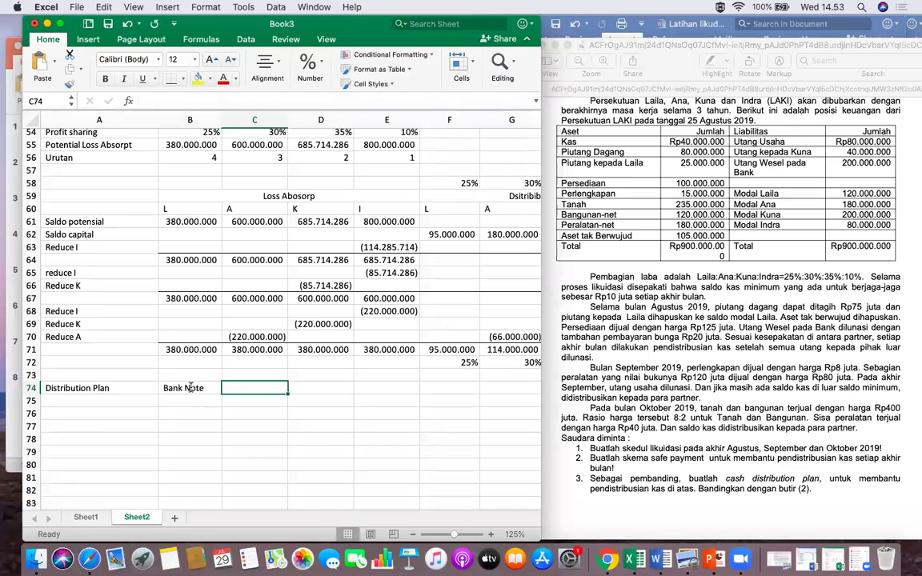
pyautogui.click(183, 389)
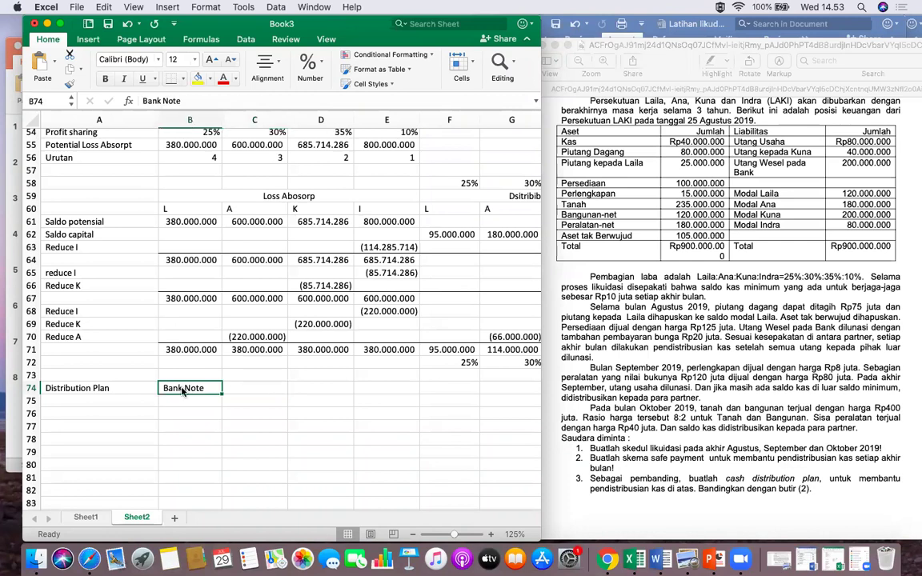
pyautogui.press('BackSpace')
# Enter "Bank Note" in A75 with the amount 200000000 in B75.
pyautogui.click(124, 398)
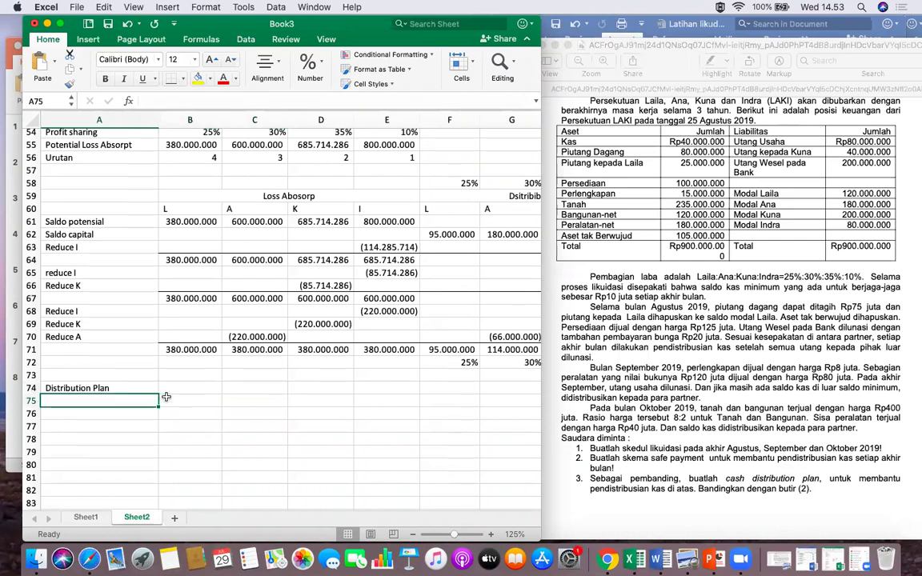
pyautogui.write('Bank Note')
pyautogui.press('Tab')
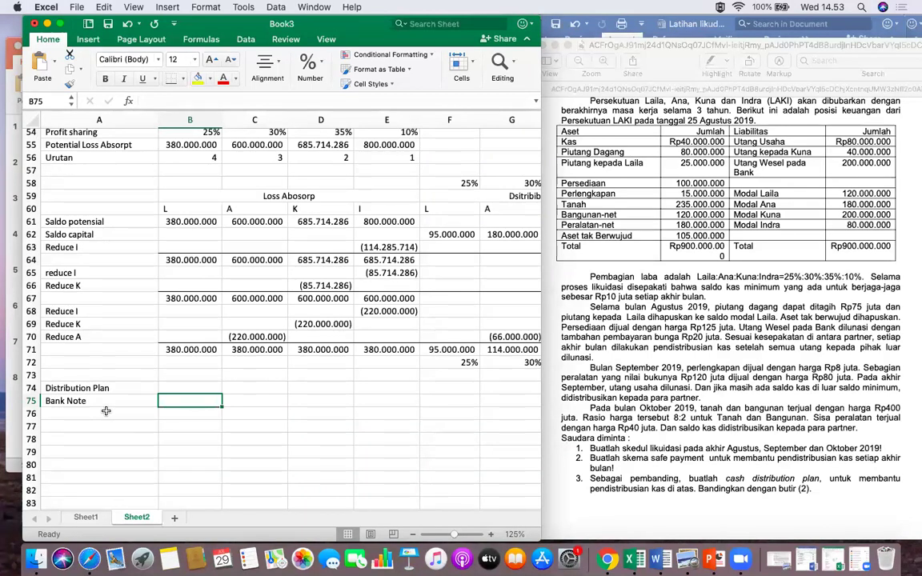
pyautogui.write('2')
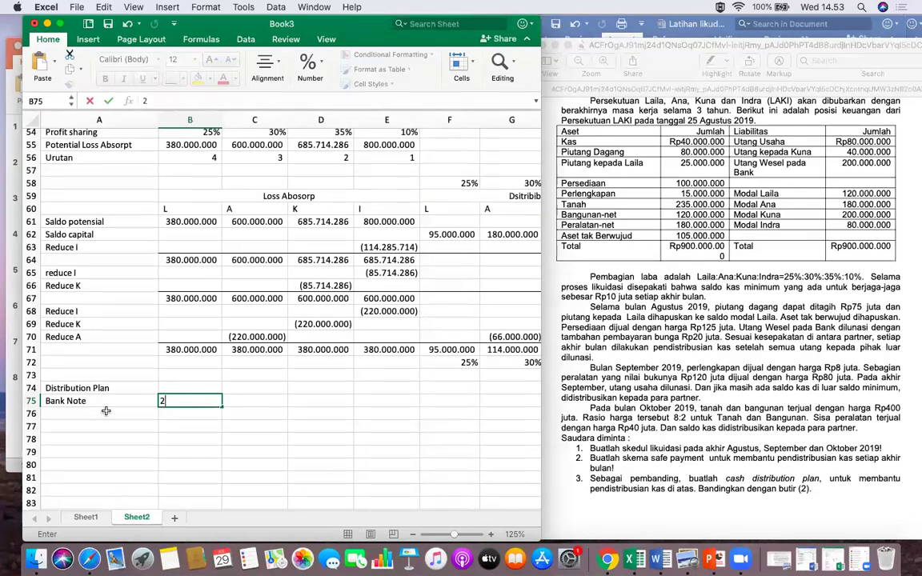
pyautogui.write('00000000')
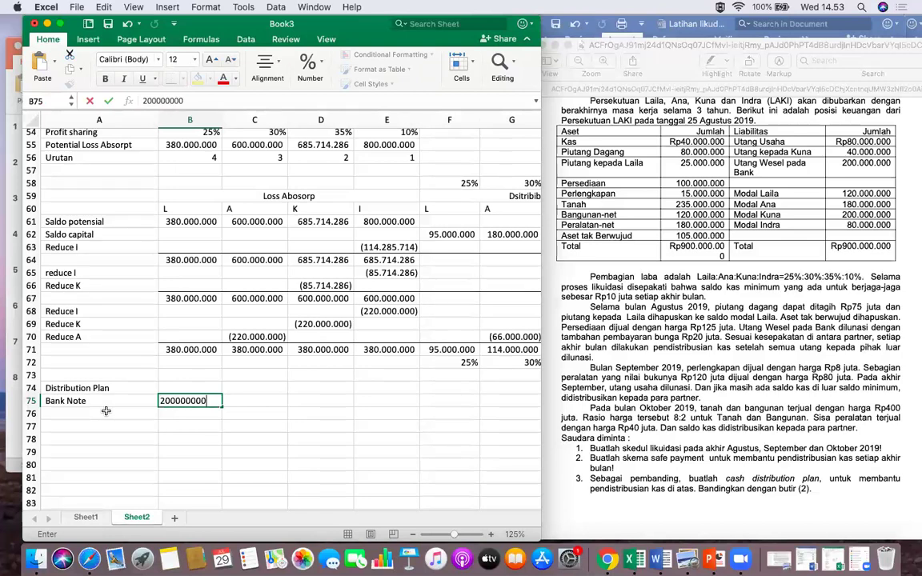
pyautogui.press('Tab')
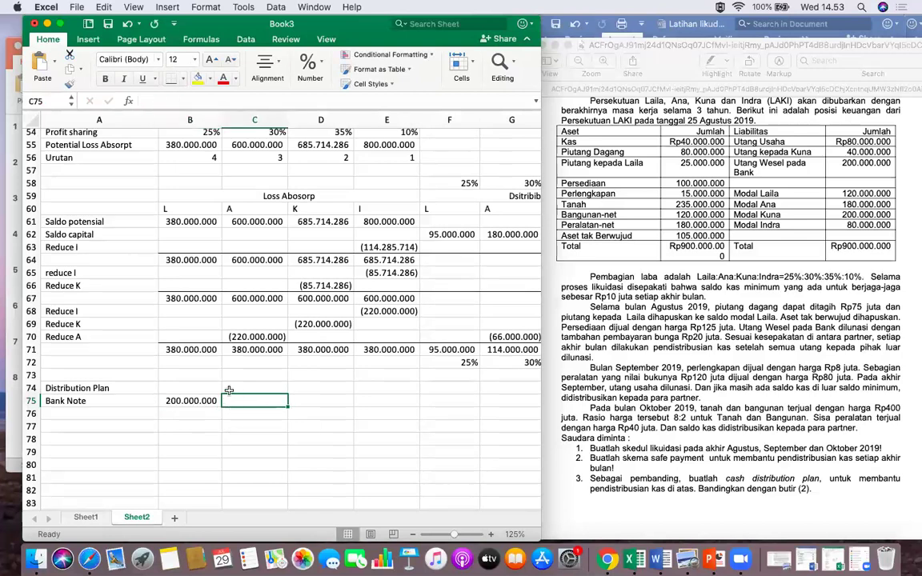
# Enter the partner headings L, A, K and I in C74 through F74 of the distribution plan.
pyautogui.click(249, 387)
pyautogui.write('L')
pyautogui.press('Tab')
pyautogui.write('A')
pyautogui.press('Tab')
pyautogui.write('K')
pyautogui.press('Tab')
pyautogui.write('I')
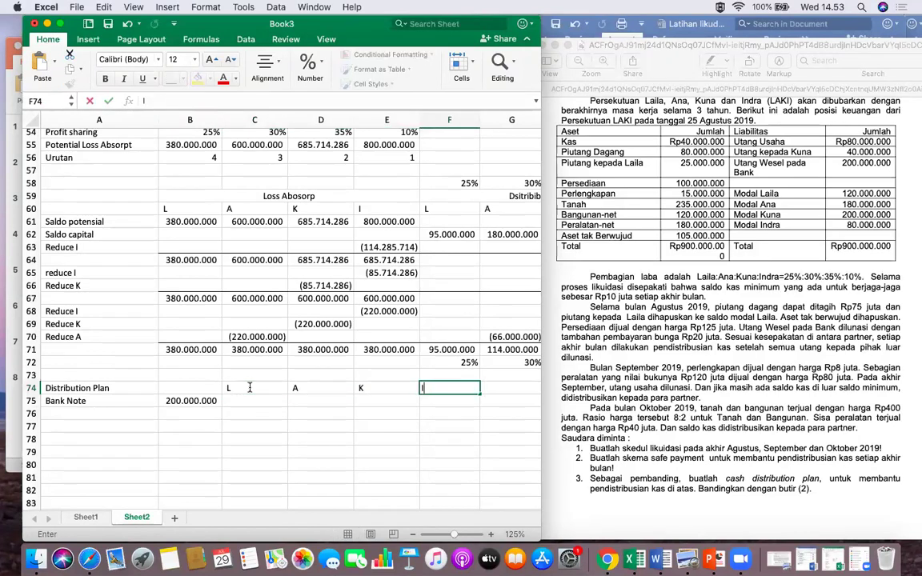
pyautogui.press('Return')
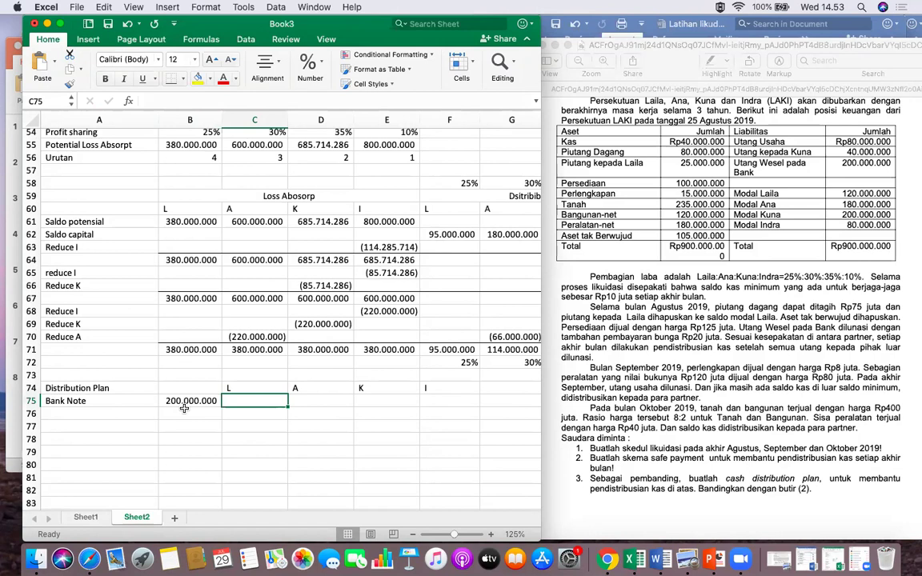
# Enter "AP" in A76 with the amount 80000000 in B76.
pyautogui.click(112, 414)
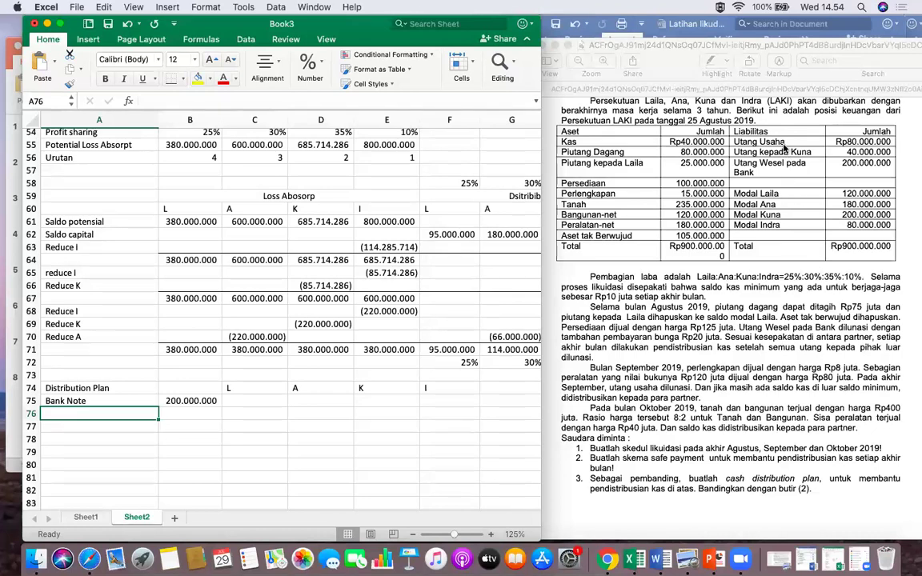
pyautogui.write('AP')
pyautogui.press('Tab')
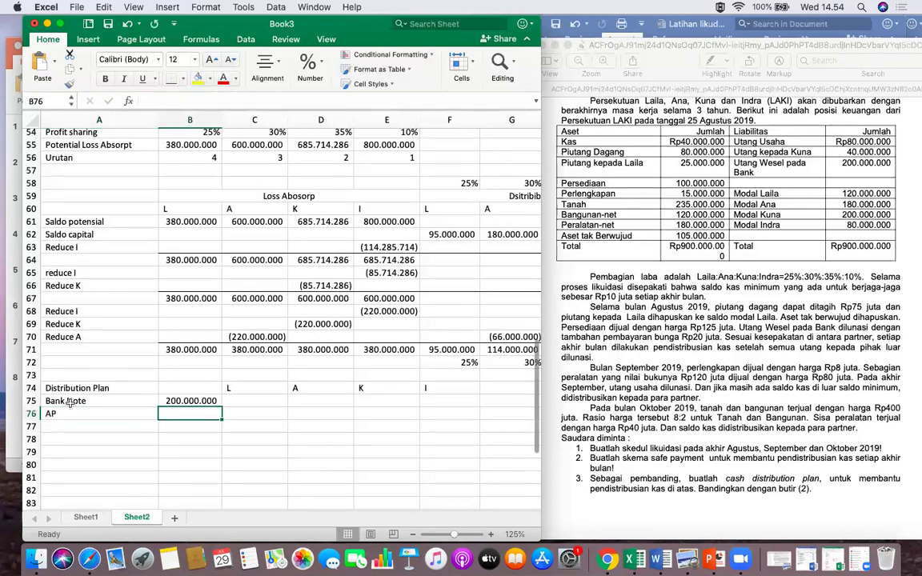
pyautogui.click(83, 413)
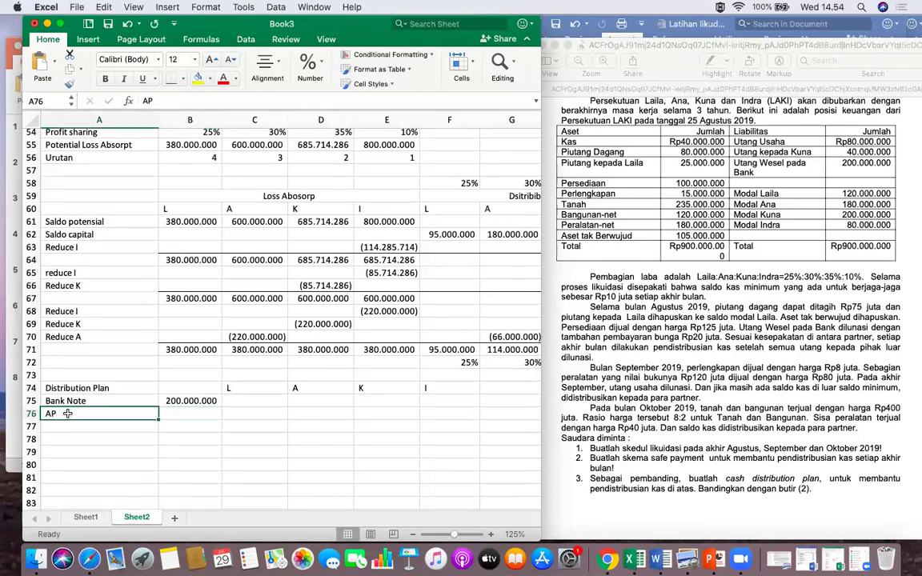
pyautogui.click(182, 414)
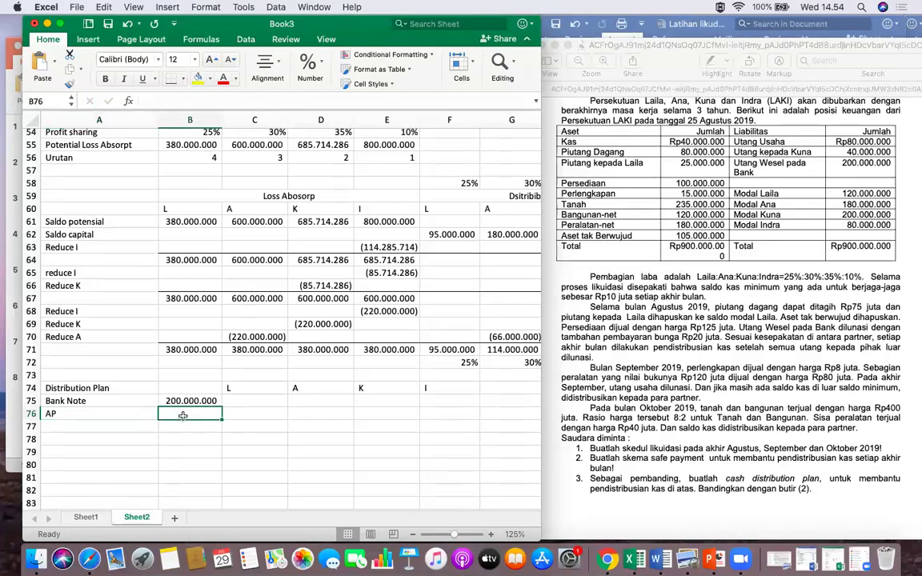
pyautogui.write('80')
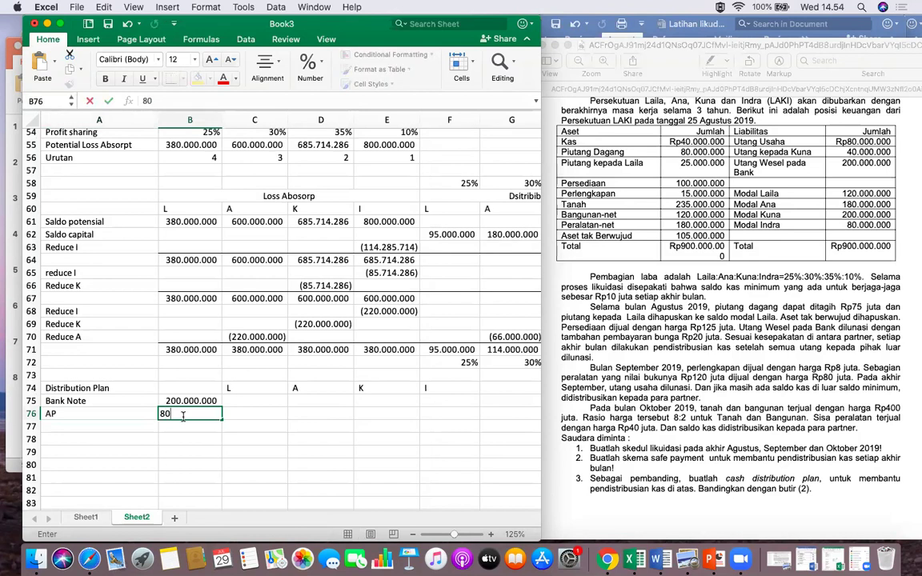
pyautogui.write('00000')
pyautogui.press('Return')
pyautogui.click(186, 414)
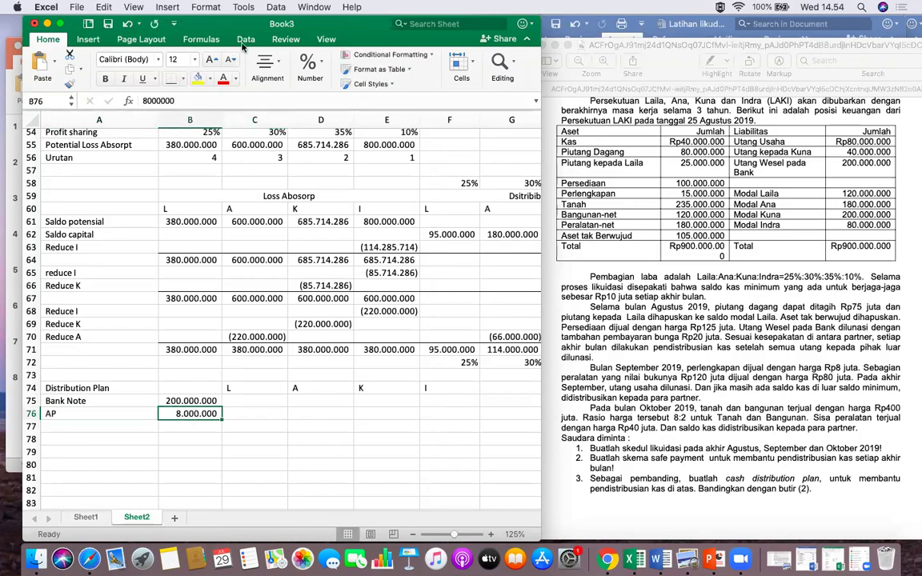
pyautogui.click(197, 98)
pyautogui.write('0')
pyautogui.press('Tab')
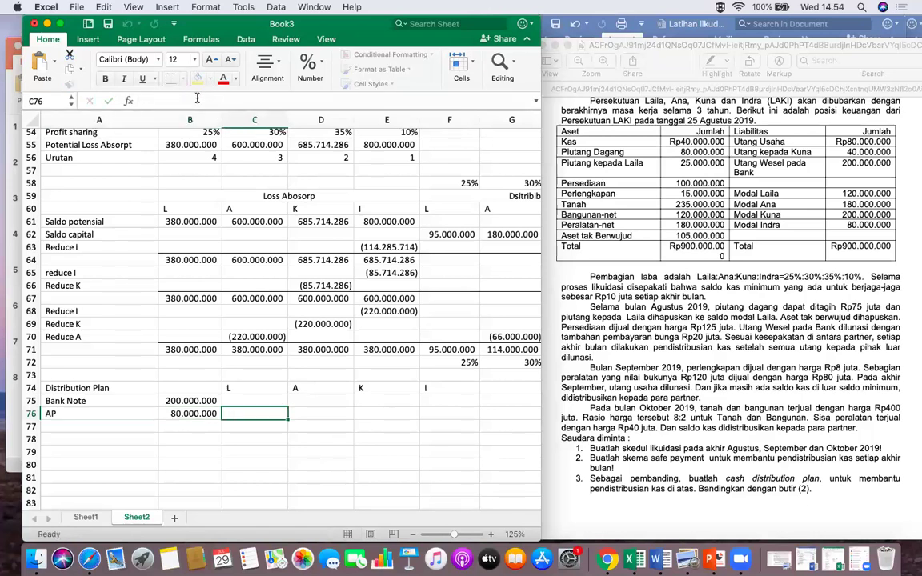
# Number the first two plan items by changing A75 to "1. Bank Note" and A76 to "2. AP".
pyautogui.click(54, 426)
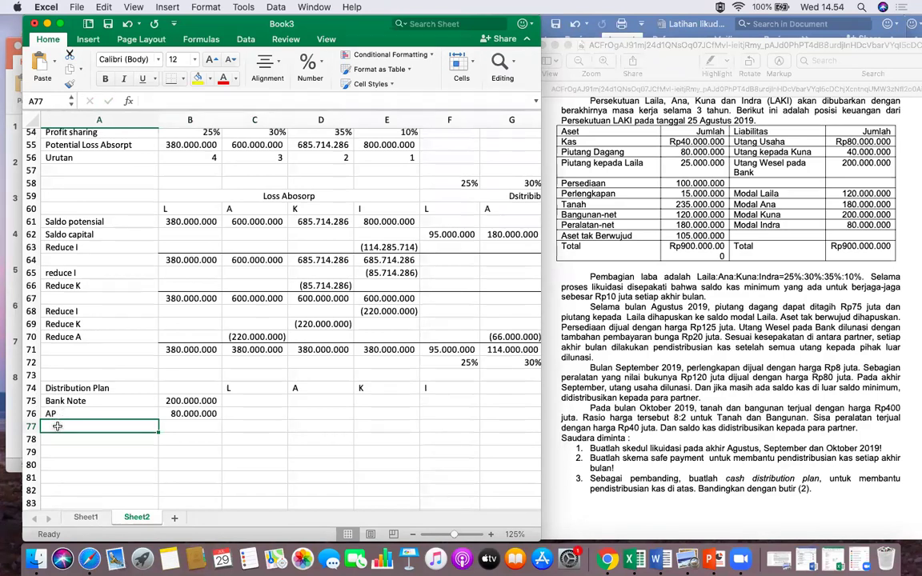
pyautogui.click(64, 400)
pyautogui.click(143, 101)
pyautogui.write('1.')
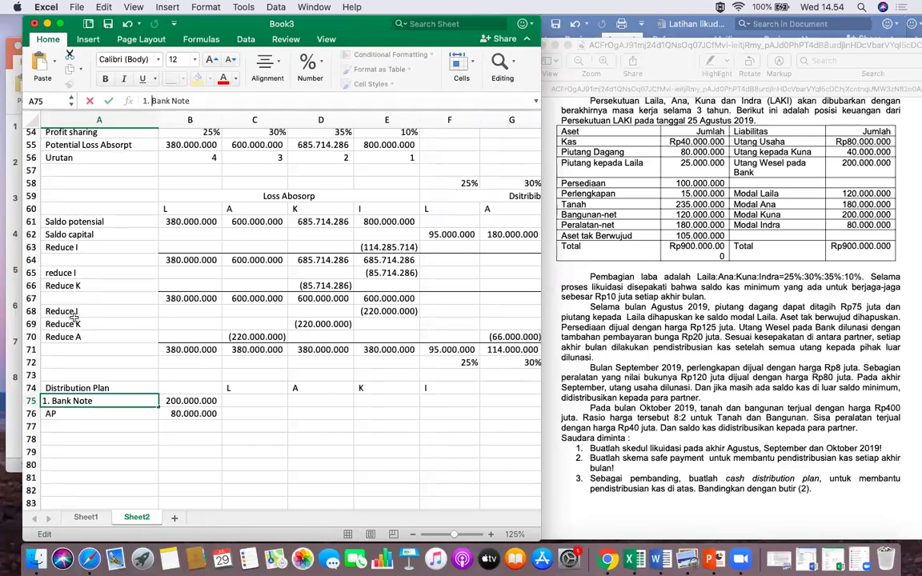
pyautogui.click(49, 412)
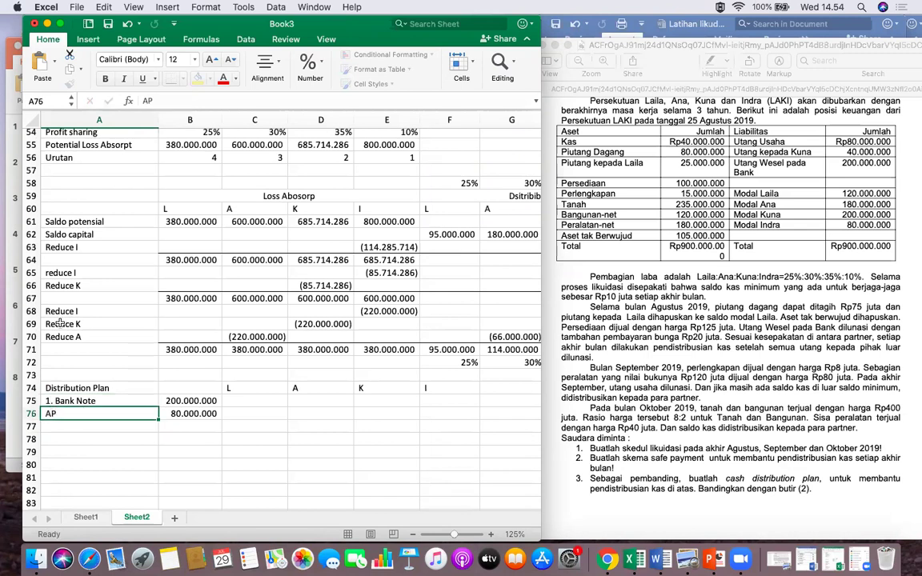
pyautogui.click(140, 100)
pyautogui.write('2.')
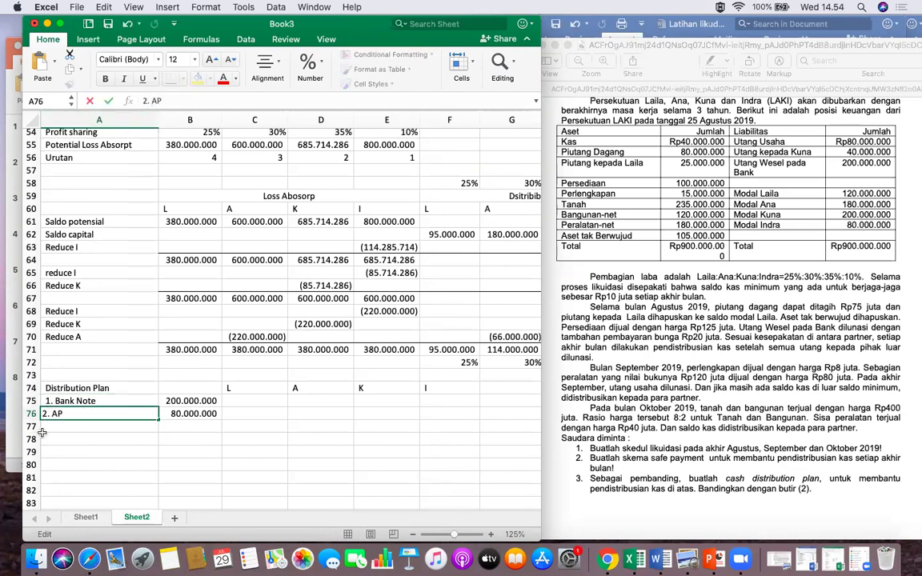
# Enter the label "3. Pay to I" in A77 of the distribution plan, with the workbook shown full screen.
pyautogui.click(53, 428)
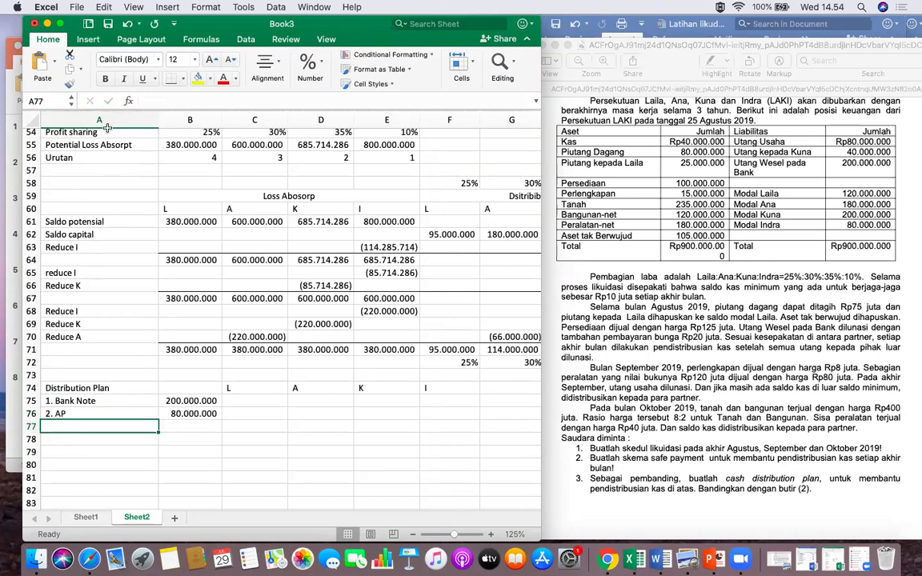
pyautogui.click(152, 100)
pyautogui.write('3.')
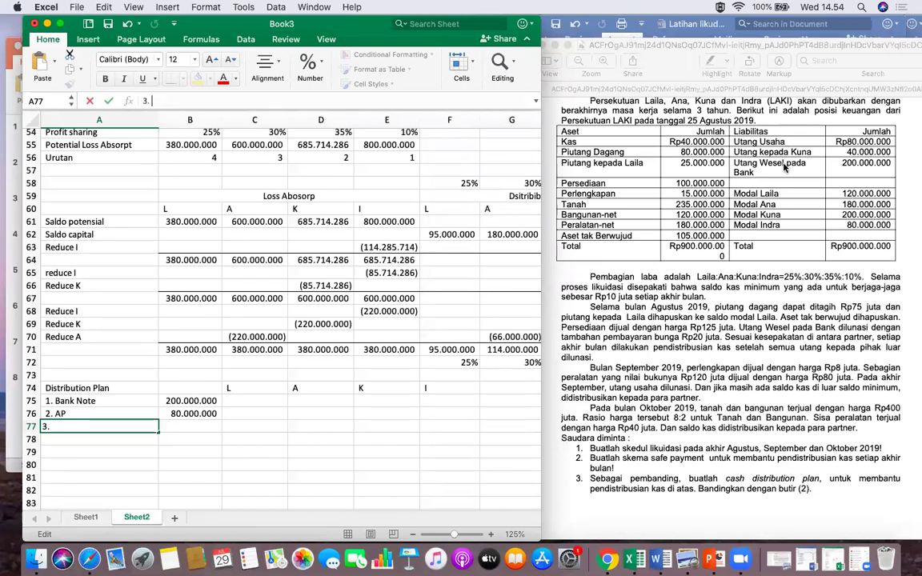
pyautogui.click(60, 27)
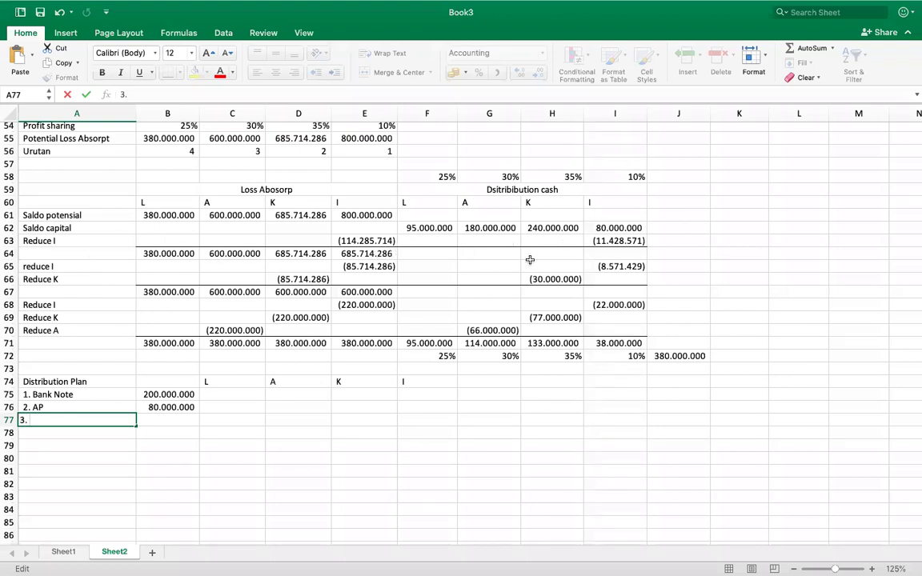
pyautogui.click(163, 417)
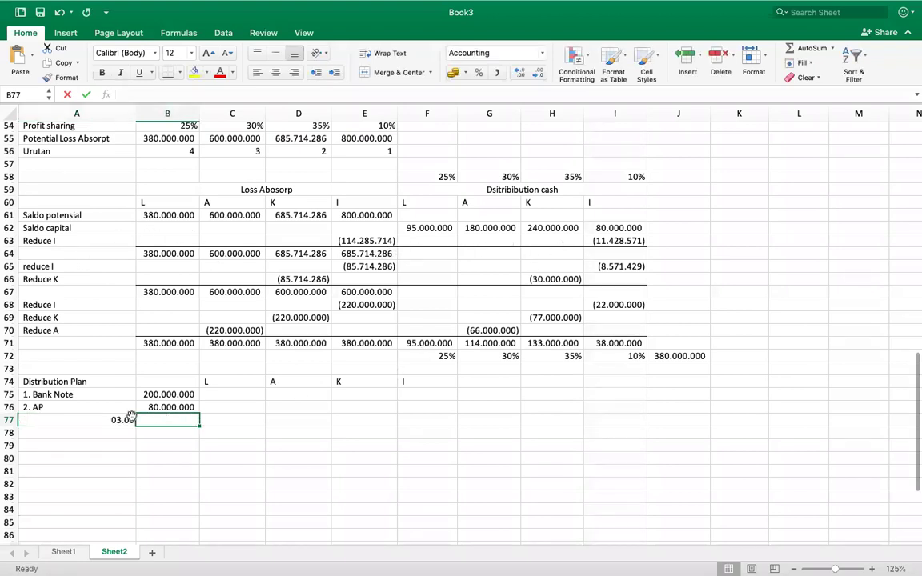
pyautogui.press('Left')
pyautogui.click(170, 95)
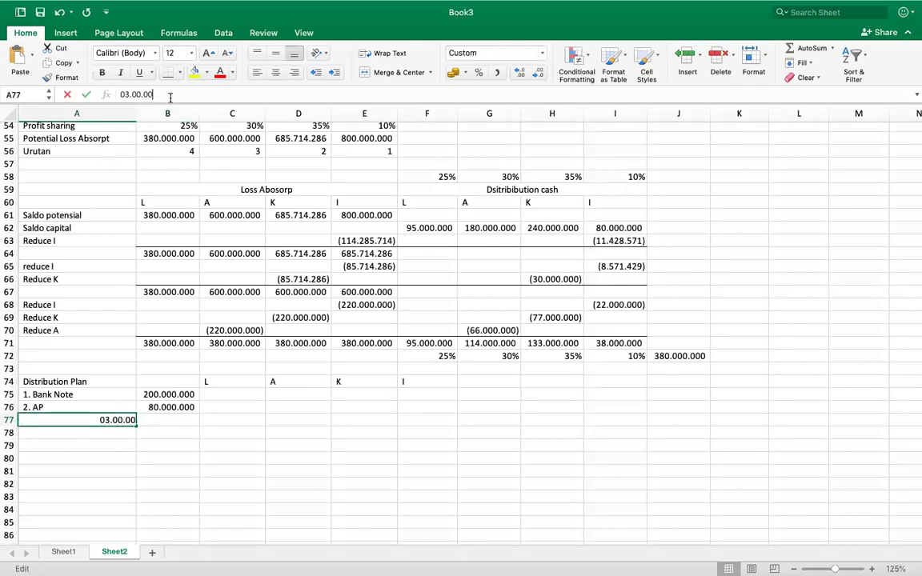
pyautogui.press('BackSpace')
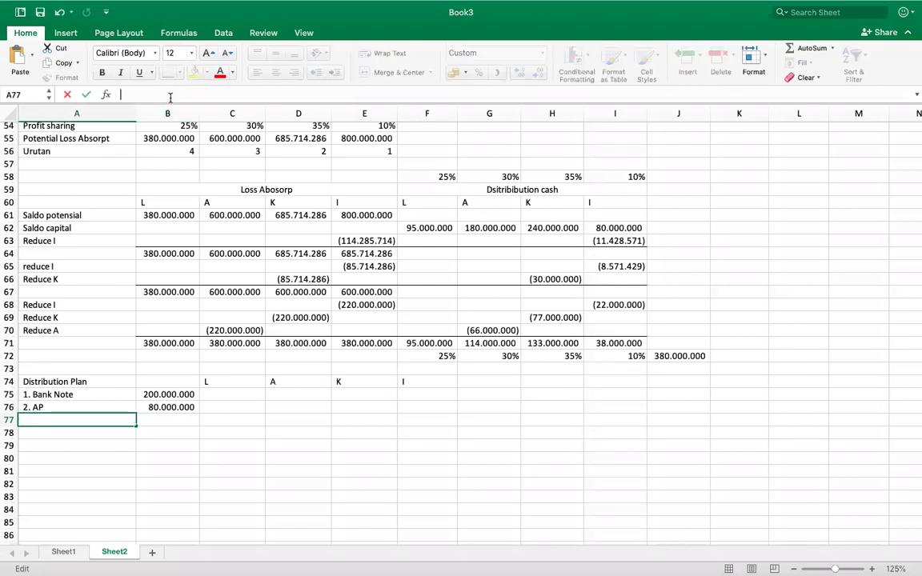
pyautogui.write('3. Pay to I')
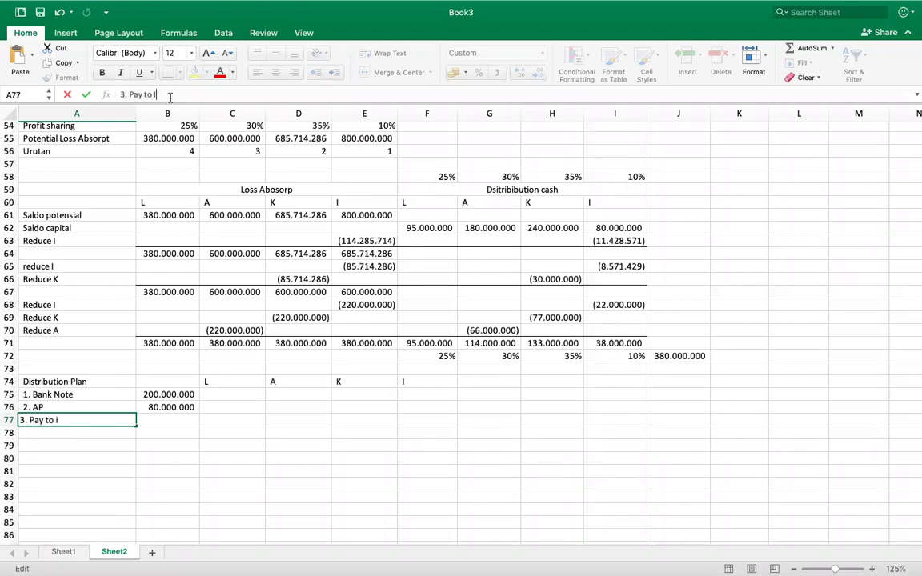
pyautogui.press('Tab')
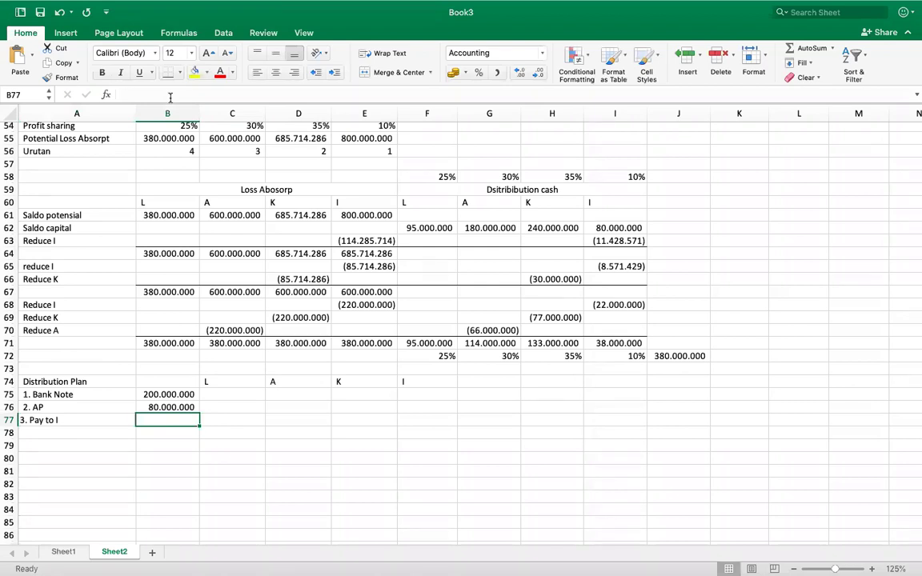
# Enter the formula =-I63 in B77 as the amount for the third plan item.
pyautogui.write('=-')
pyautogui.click(612, 240)
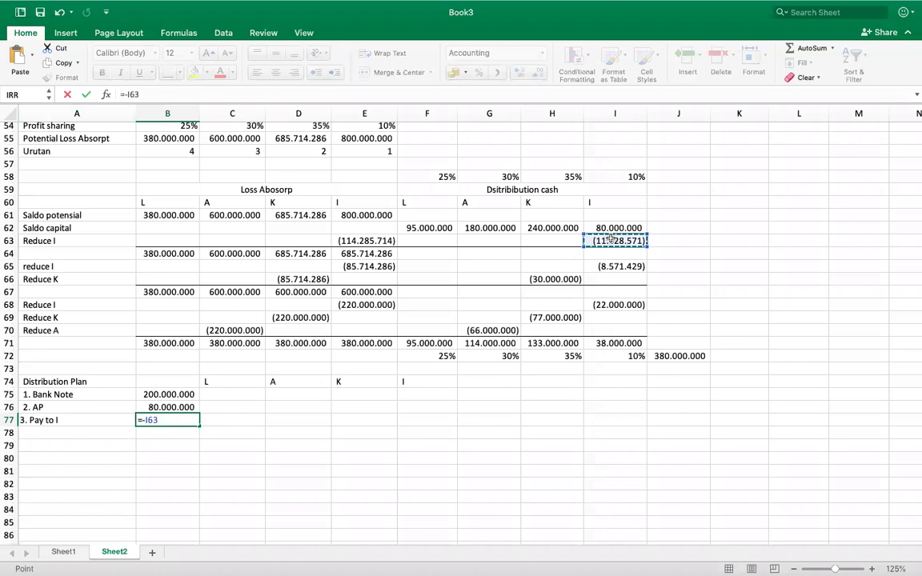
pyautogui.press('Return')
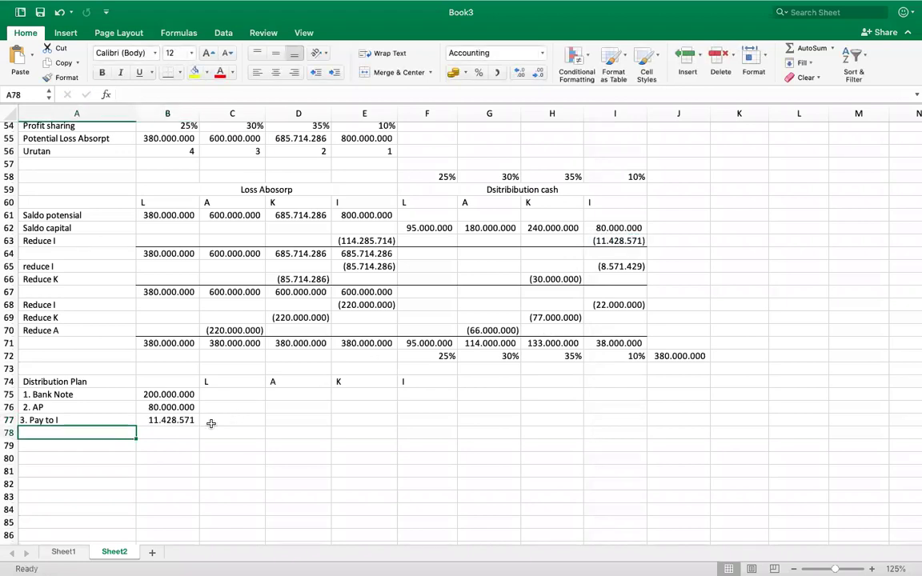
# Allocate the third payment to partner I by entering =B77 in F77.
pyautogui.click(406, 414)
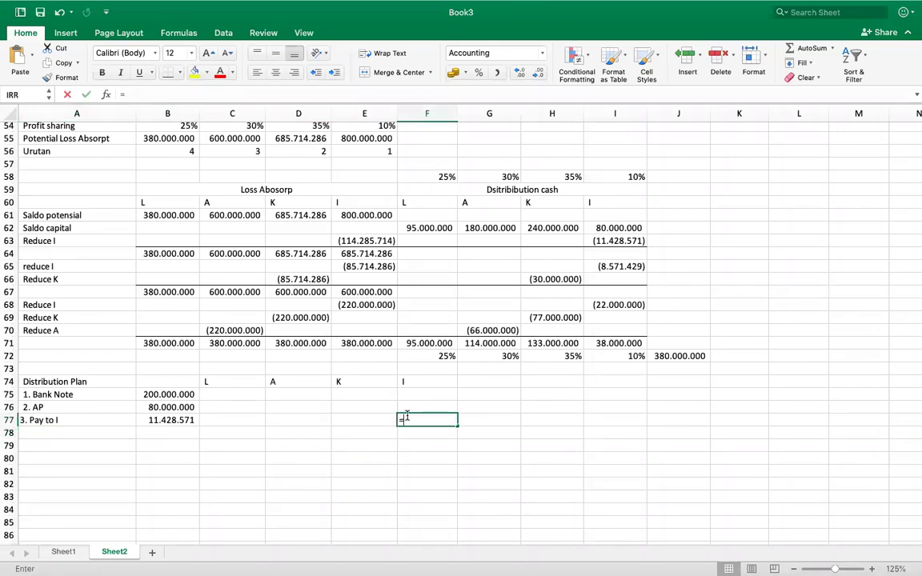
pyautogui.write('=')
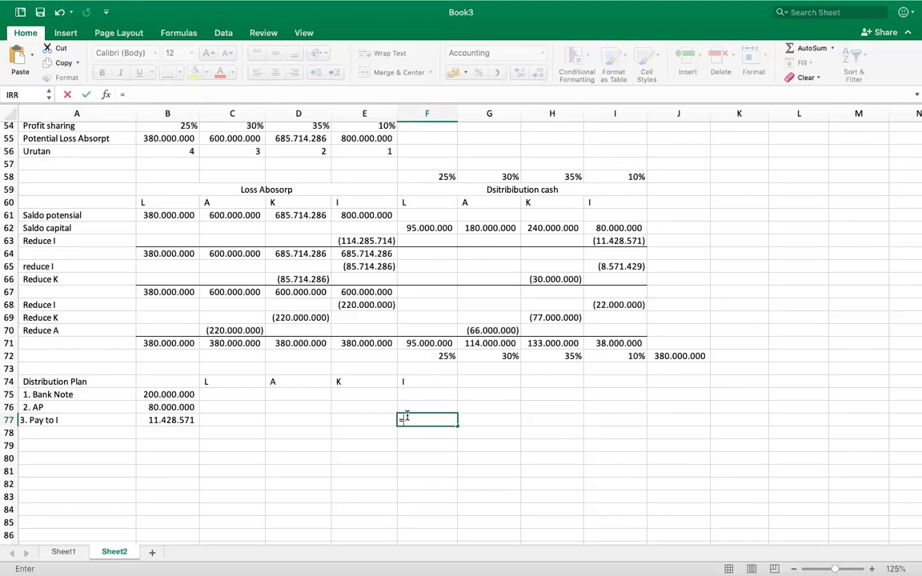
pyautogui.press('BackSpace')
pyautogui.write('1')
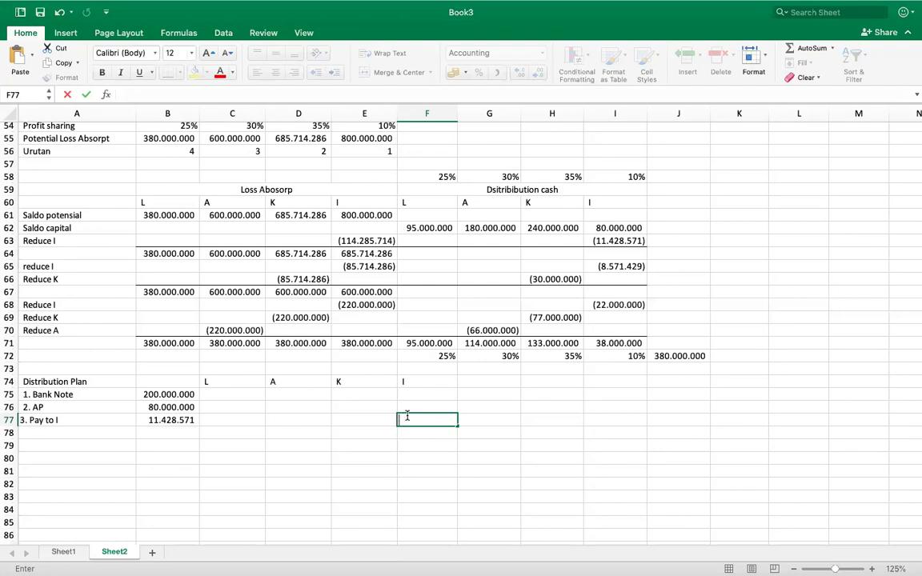
pyautogui.click(176, 420)
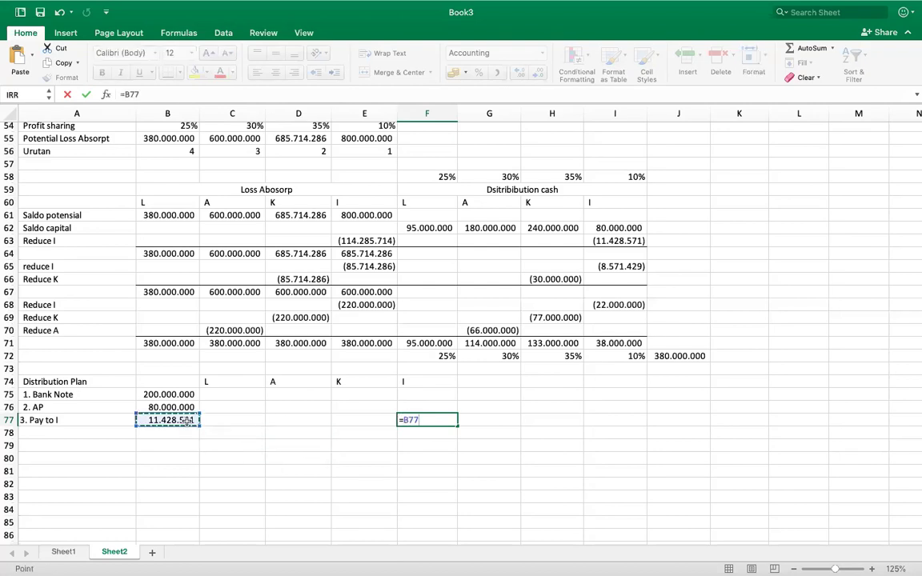
pyautogui.press('Return')
# Enter "4. Pay to I" in A78 and "Pay to K" in A79.
pyautogui.click(33, 434)
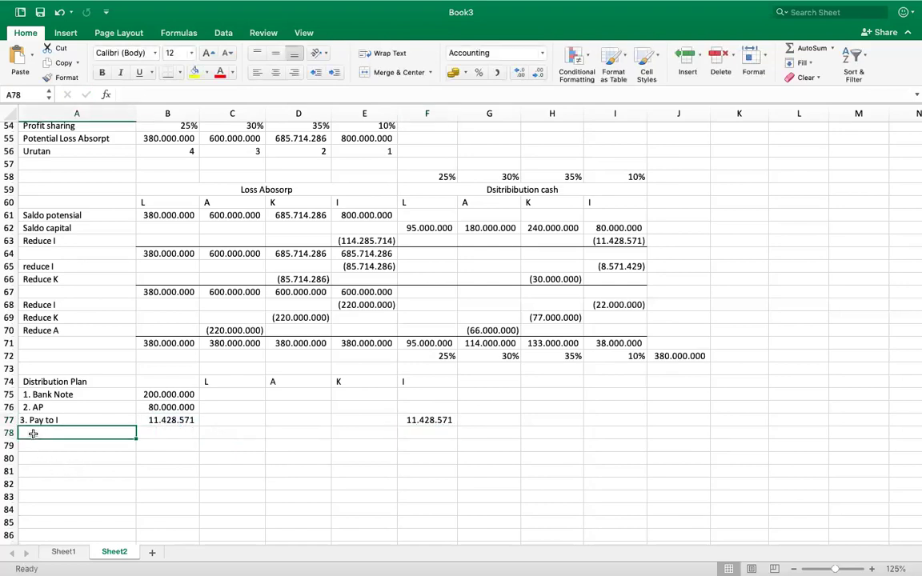
pyautogui.write('4.')
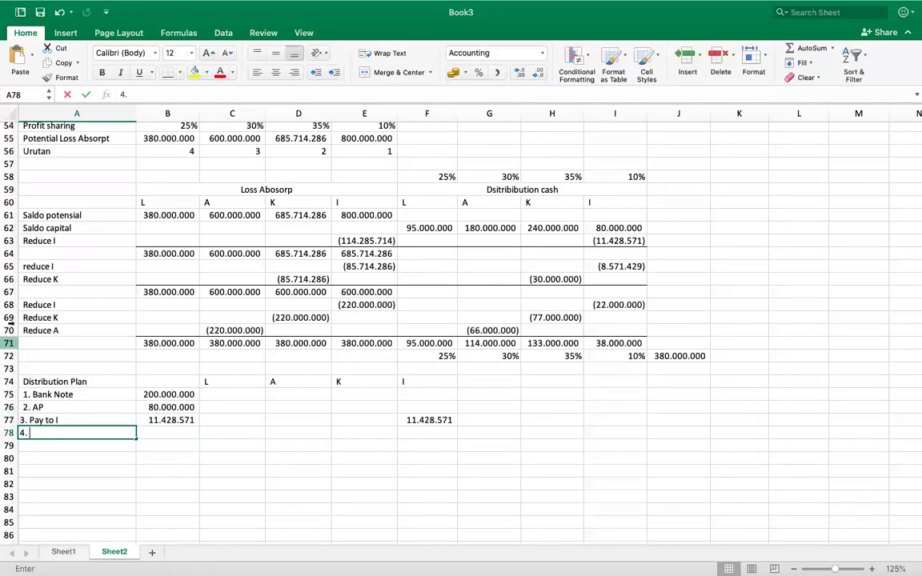
pyautogui.write(' Pay to I')
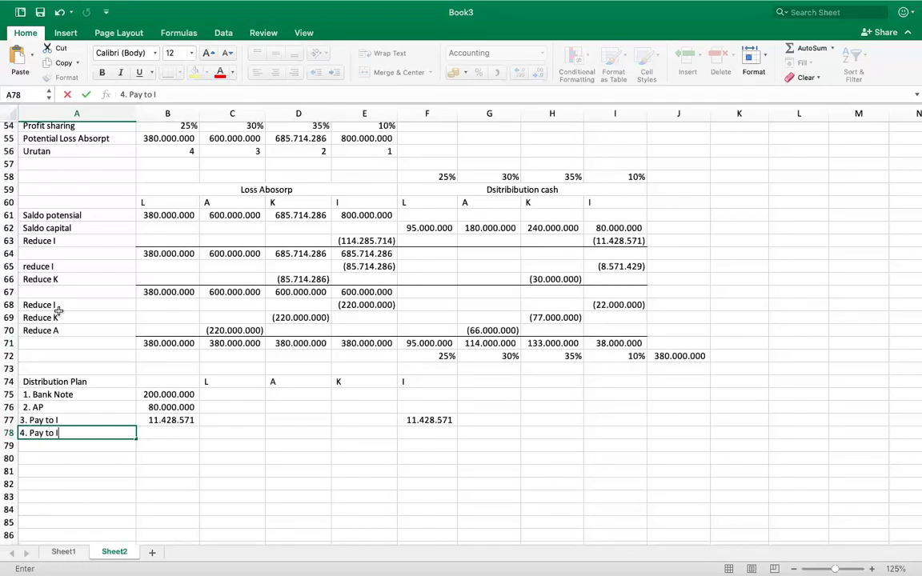
pyautogui.press('Return')
pyautogui.write('Pay to K')
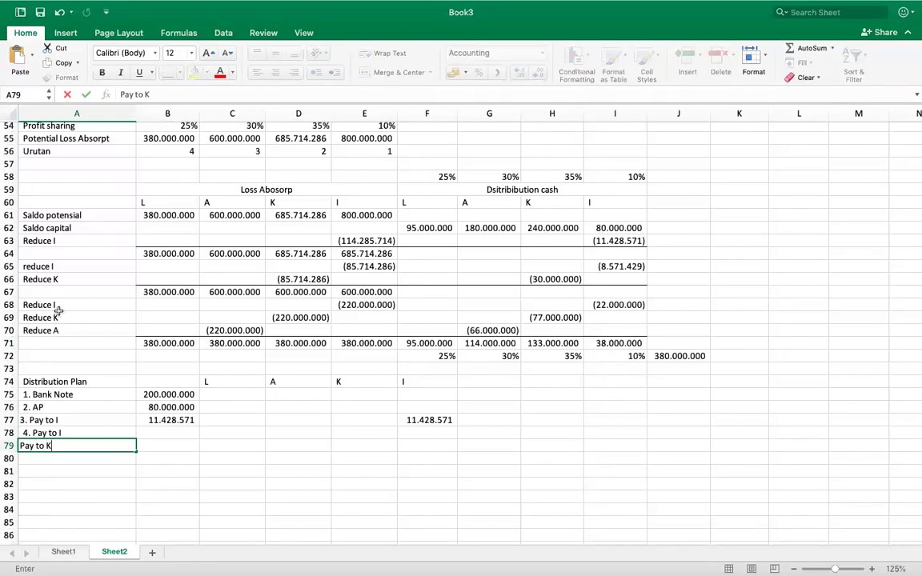
pyautogui.press('Tab')
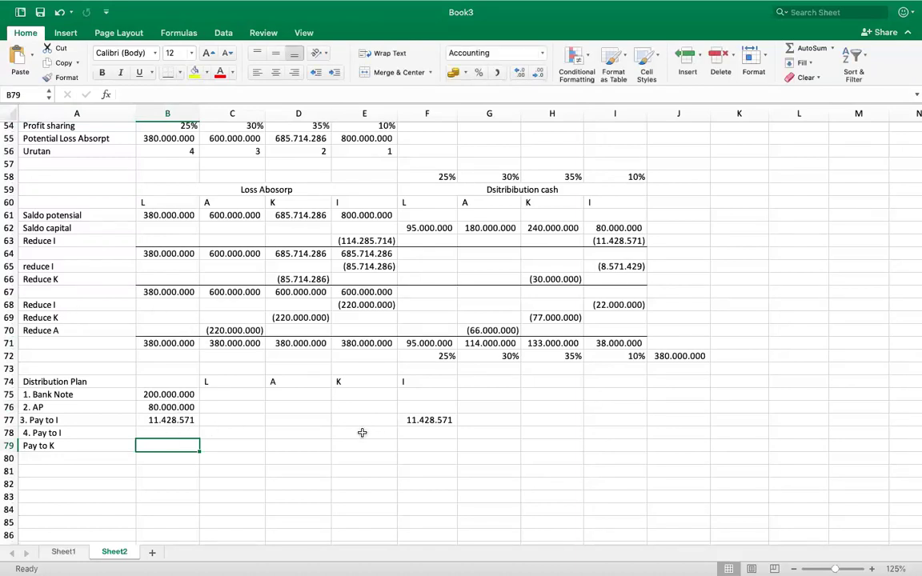
# Enter the formula =-I65 in F78 as partner I's share of the fourth payment.
pyautogui.click(406, 432)
pyautogui.write('=-')
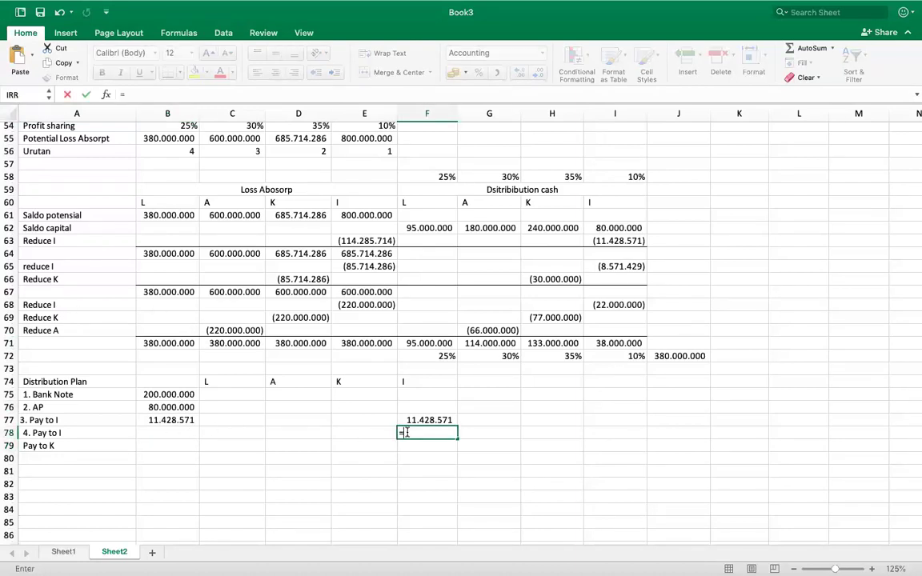
pyautogui.click(618, 267)
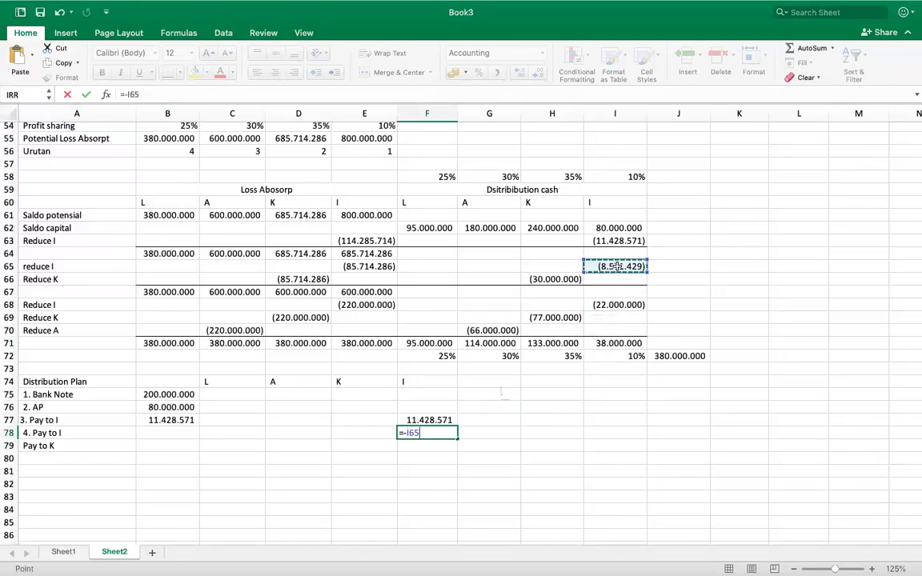
pyautogui.press('Return')
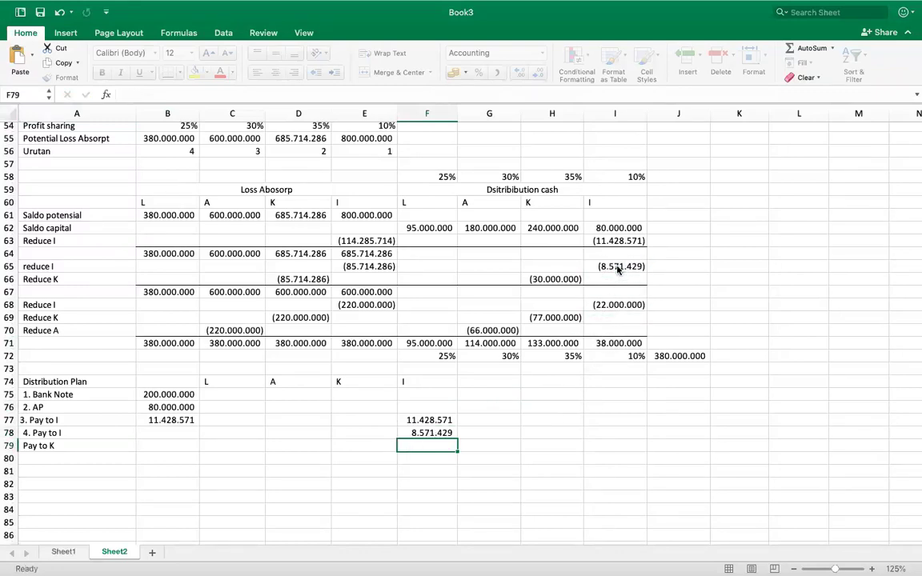
# Enter the formula =-H66 in E79 as the payment to partner K.
pyautogui.click(359, 432)
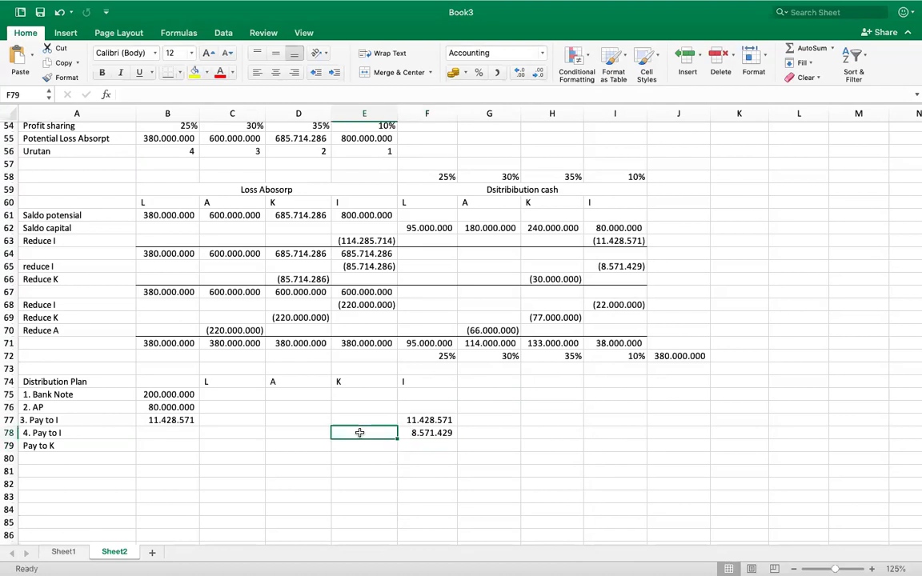
pyautogui.write('=')
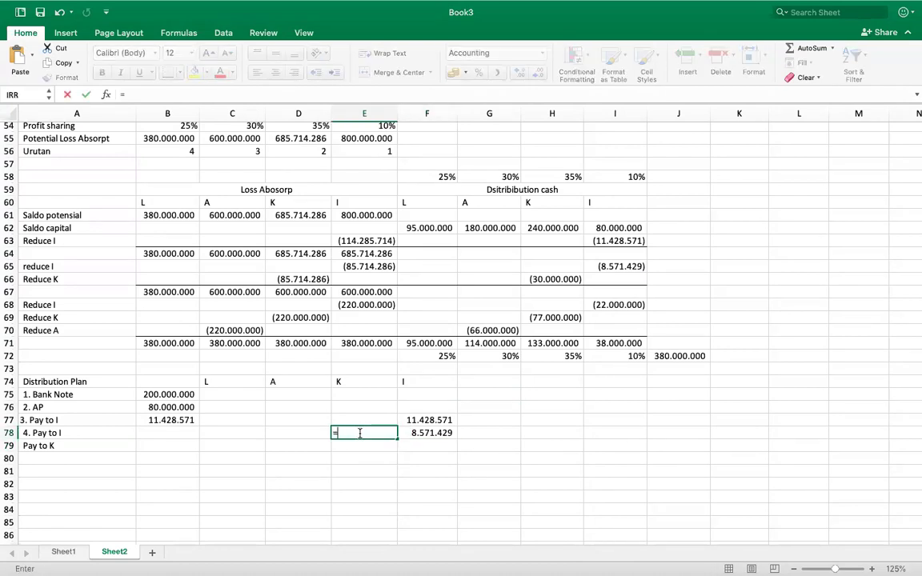
pyautogui.press('BackSpace')
pyautogui.click(362, 446)
pyautogui.write('=-')
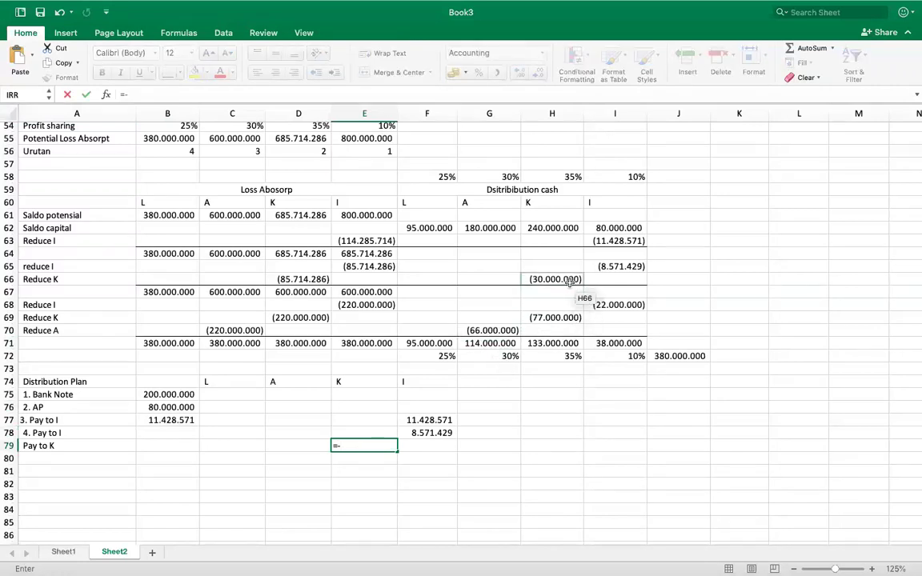
pyautogui.click(569, 279)
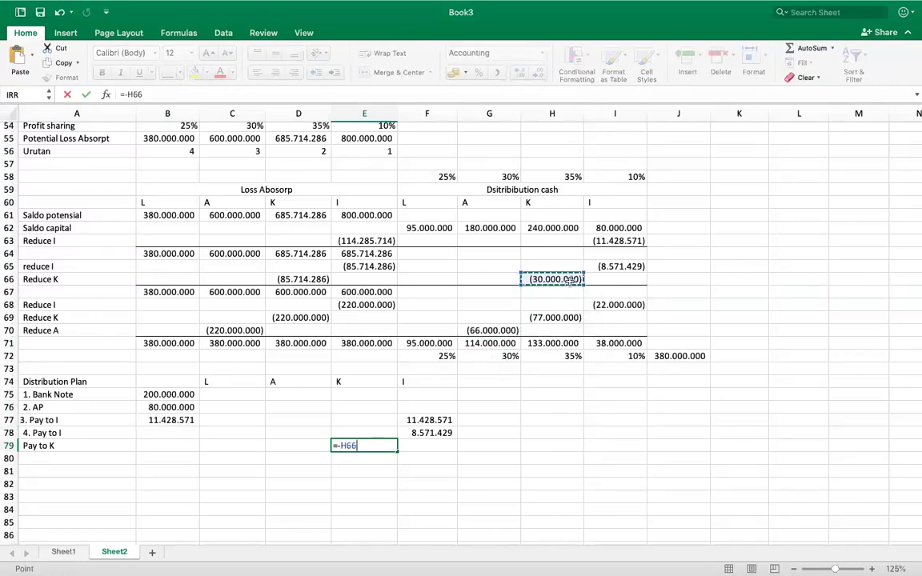
pyautogui.press('Return')
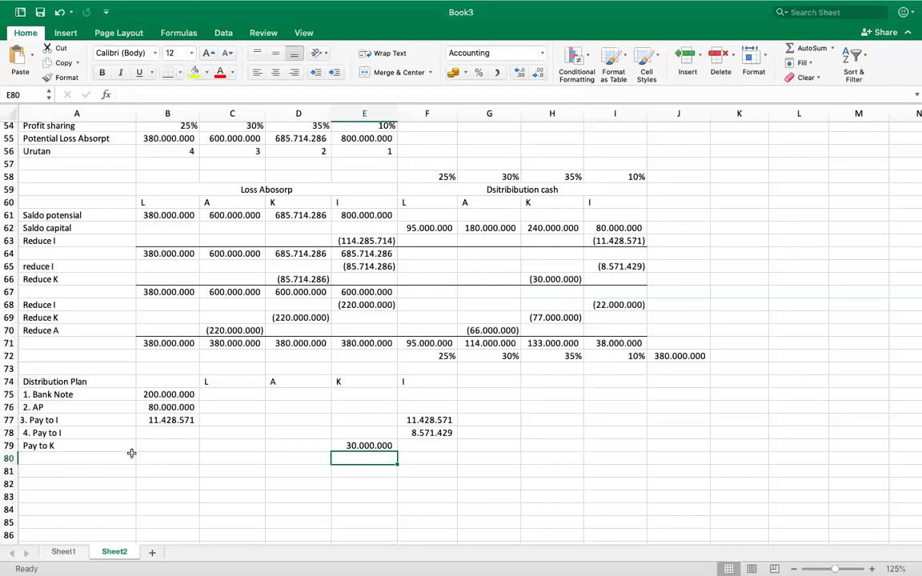
pyautogui.click(158, 433)
pyautogui.write('=')
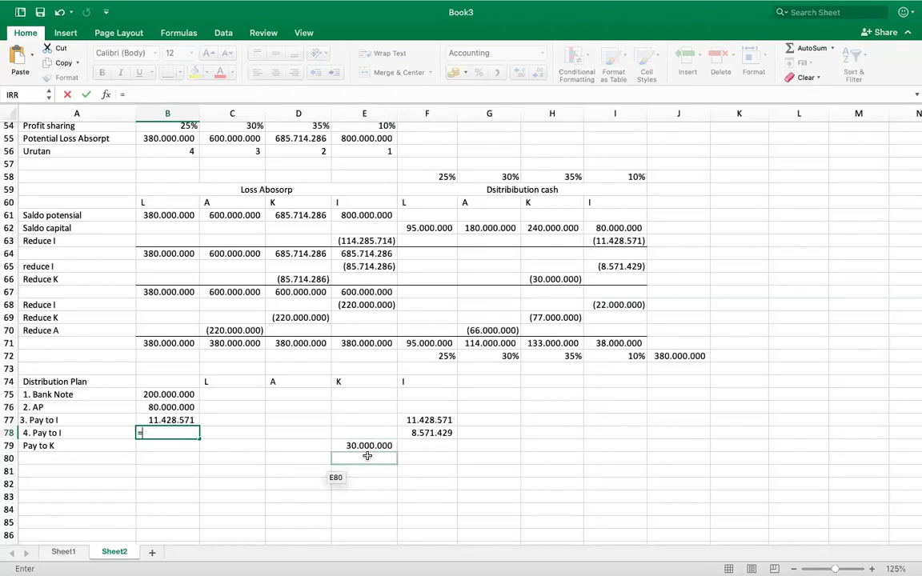
pyautogui.press('Escape')
pyautogui.click(373, 446)
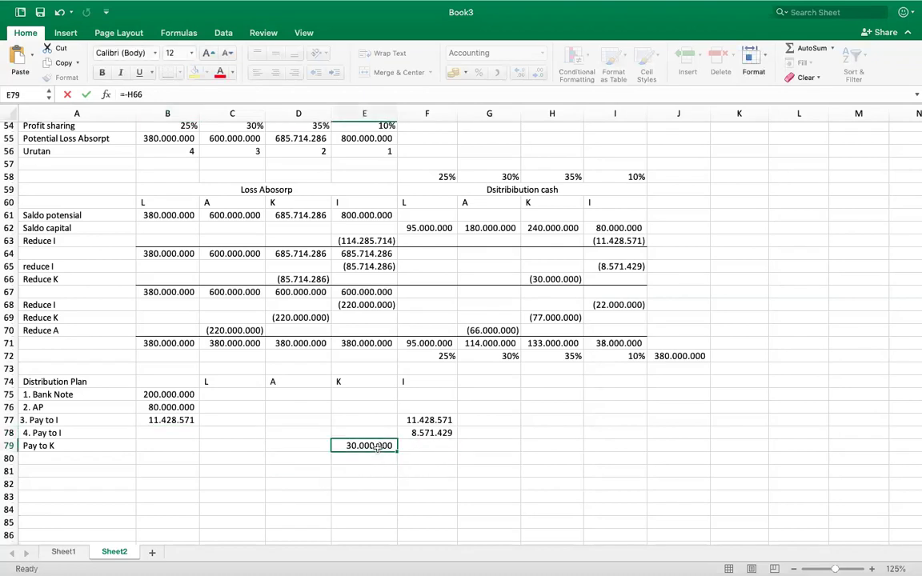
pyautogui.press('super+c')
pyautogui.click(370, 432)
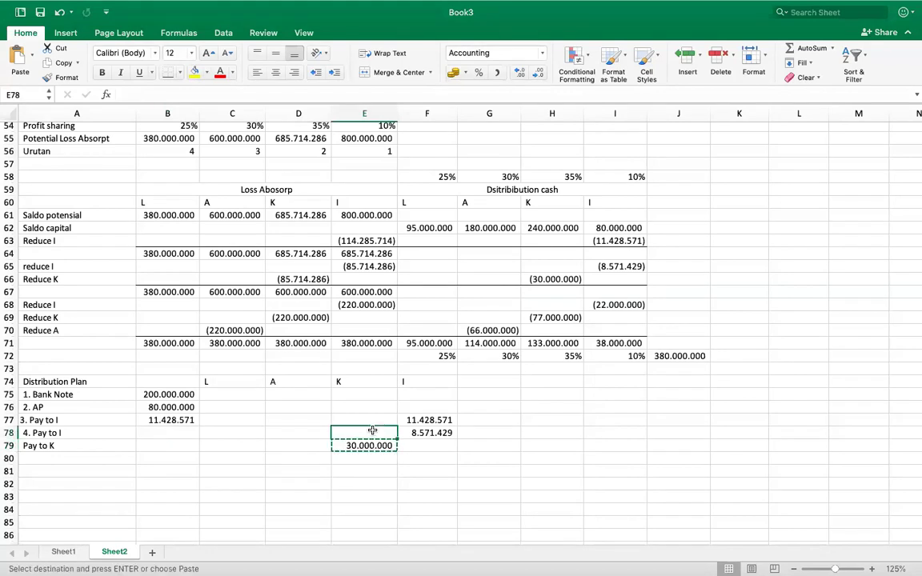
pyautogui.press('Escape')
# Move partner K's payment formula from E79 up to E78, alongside partner I's fourth payment.
pyautogui.click(367, 446)
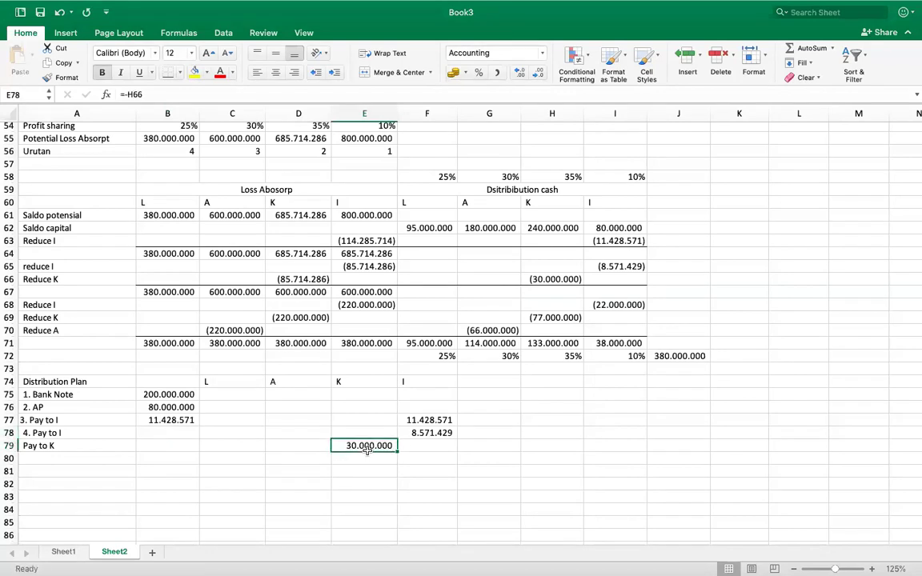
pyautogui.press('super+x')
pyautogui.press('Up')
pyautogui.press('Return')
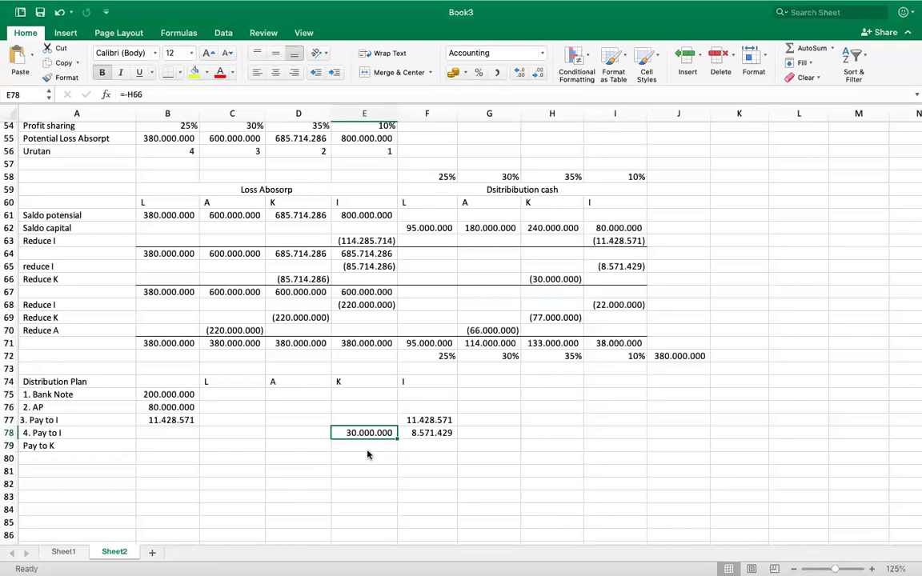
# Clear the "Pay to K" label from A79 and change A78 to "4. Pay to I n K".
pyautogui.click(74, 446)
pyautogui.press('Delete')
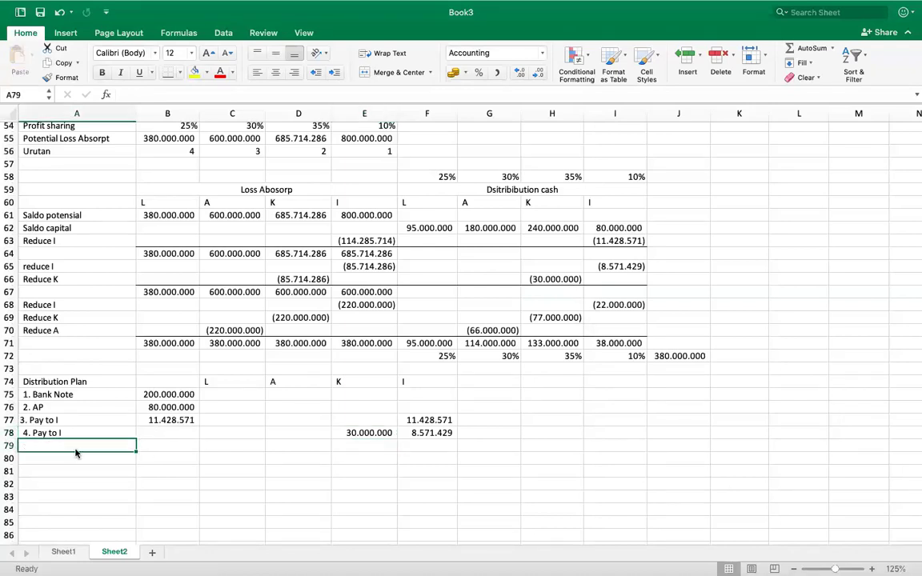
pyautogui.click(73, 433)
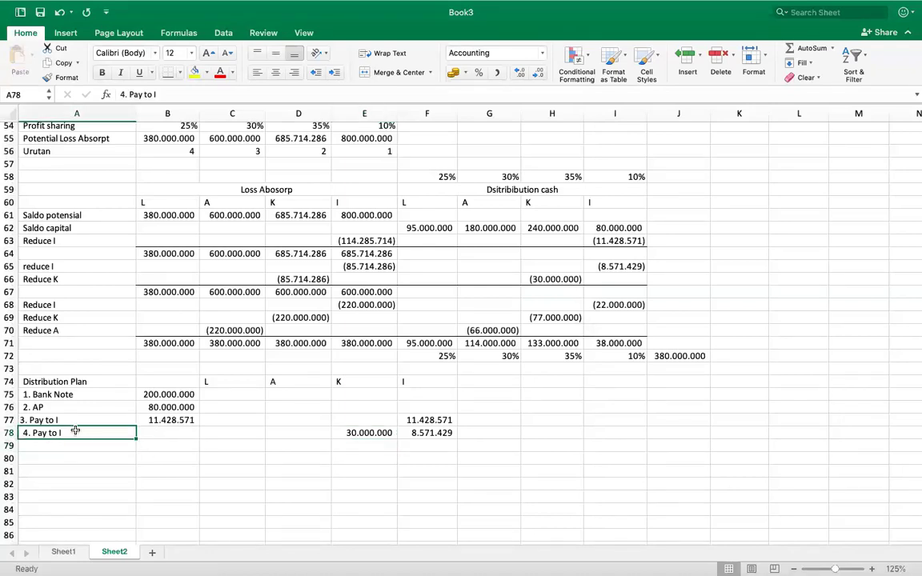
pyautogui.click(203, 95)
pyautogui.press('Tab')
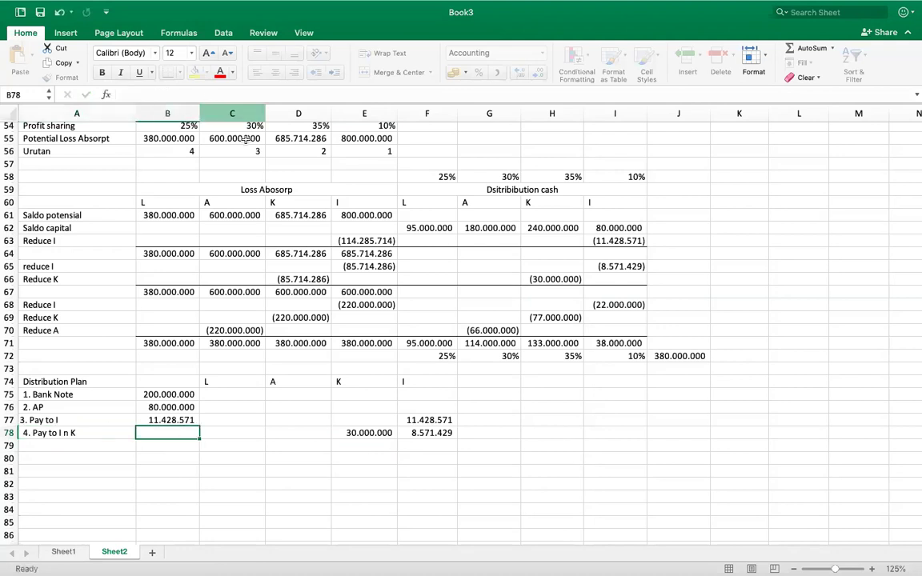
# Total the fourth payment in B78 with the formula =E78+F78.
pyautogui.write('=')
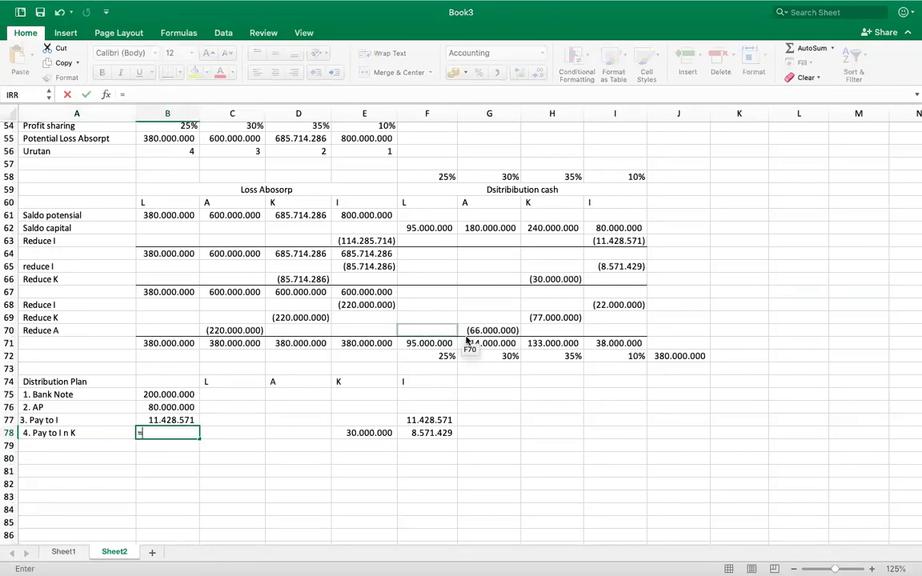
pyautogui.click(382, 433)
pyautogui.write('+')
pyautogui.click(424, 433)
pyautogui.press('Return')
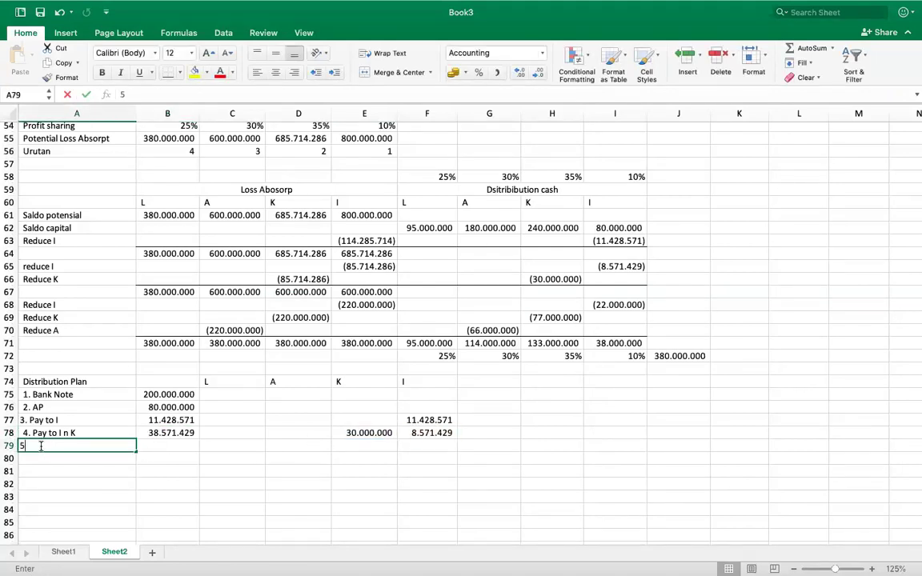
# Label A79 "5. Pay to I,K,A" as the fifth item of the distribution plan.
pyautogui.write('5.')
pyautogui.press('Tab')
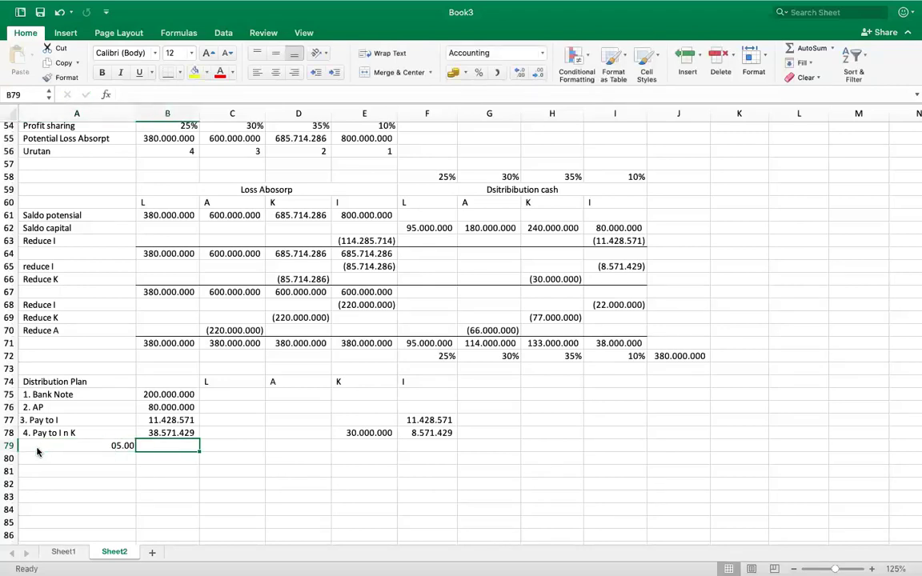
pyautogui.click(40, 445)
pyautogui.press('BackSpace')
pyautogui.write('5. P')
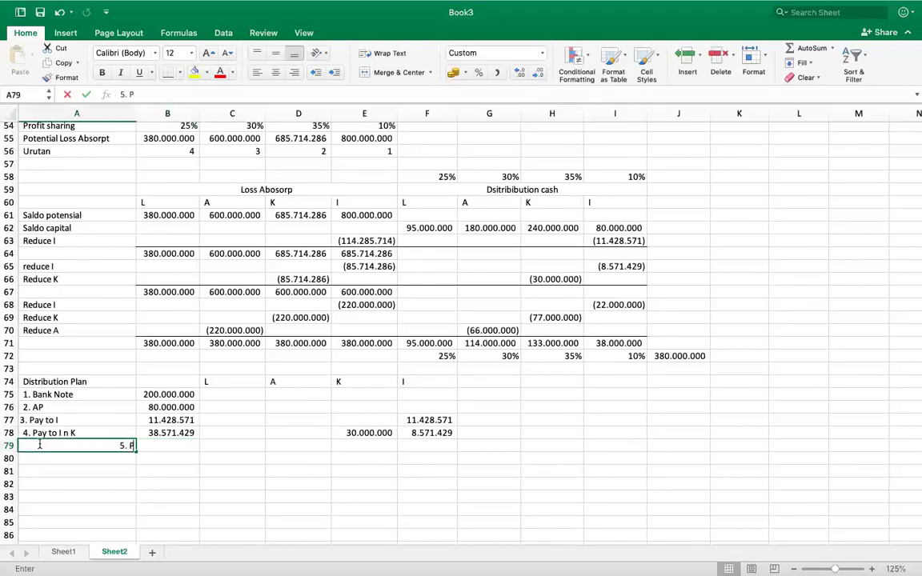
pyautogui.write('ay to')
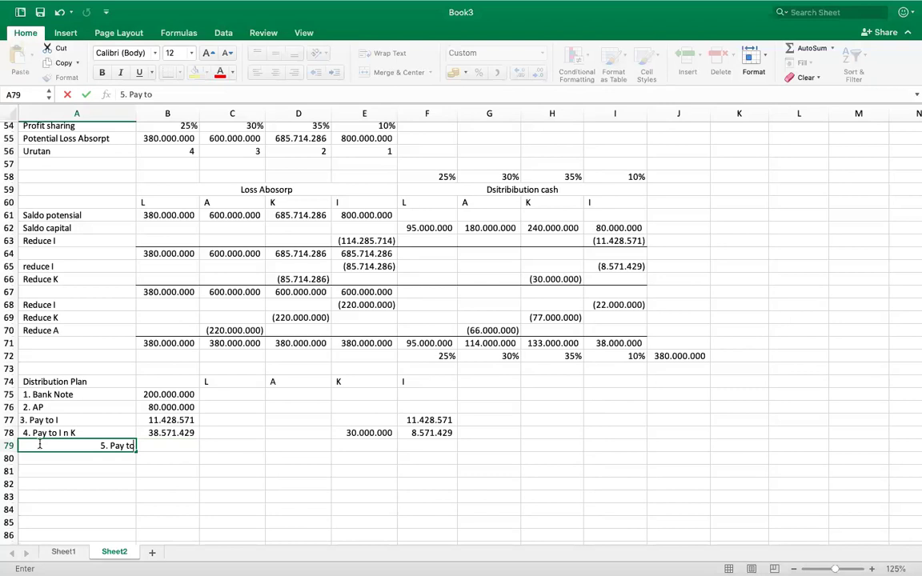
pyautogui.write(' I,K,A')
pyautogui.press('Tab')
# Enter the formula =-G70 in D79 as partner A's share of the fifth payment.
pyautogui.press('Tab')
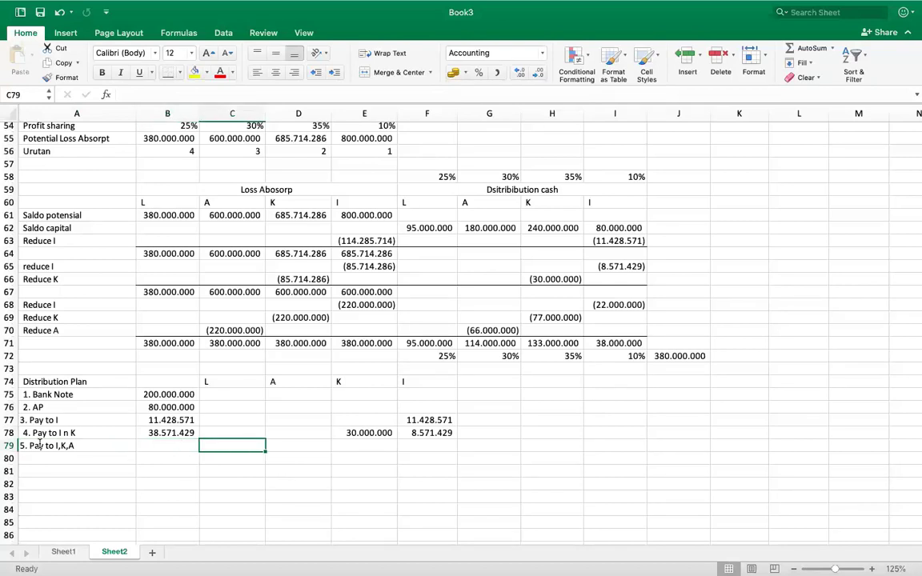
pyautogui.press('Tab')
pyautogui.write('=')
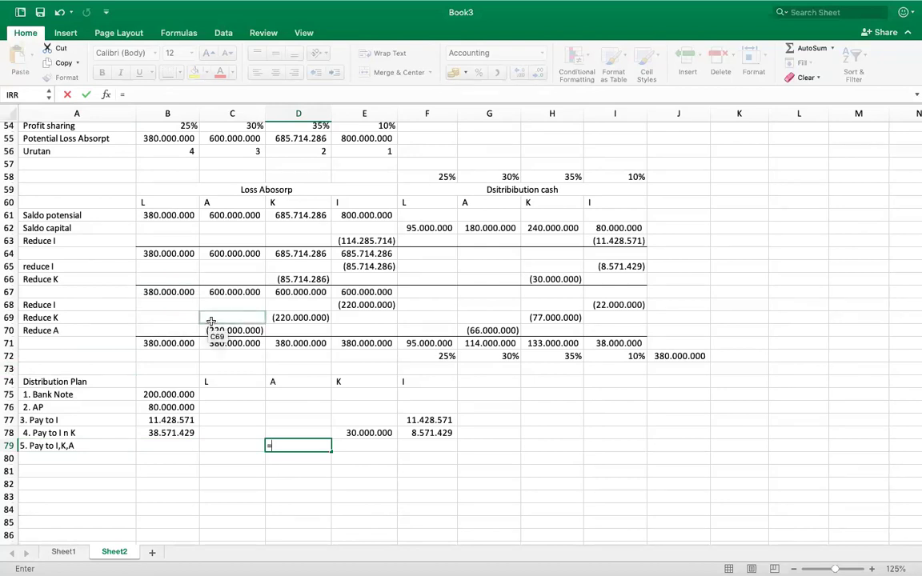
pyautogui.click(484, 330)
pyautogui.press('Tab')
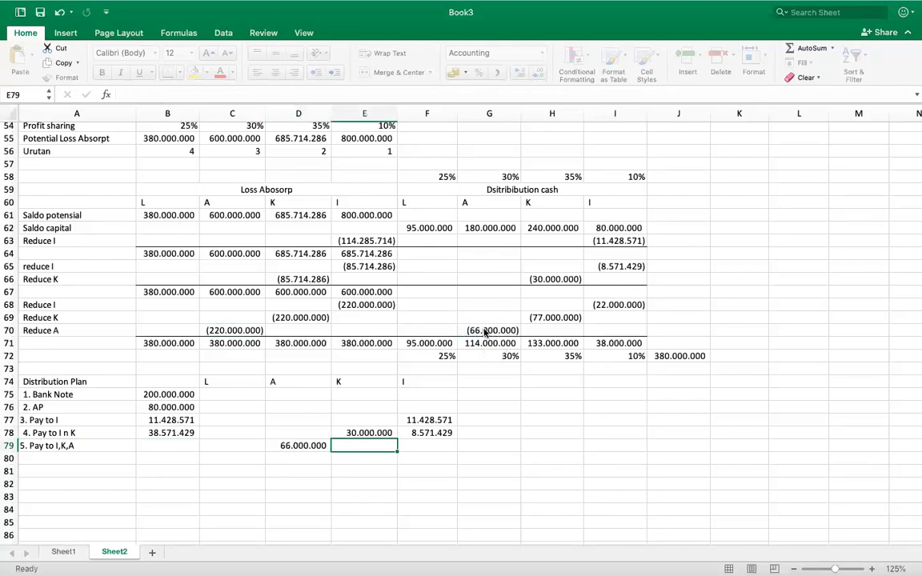
# Enter the fifth payment's shares for partners K and I, with =-H69 in E79 and =-I68 in F79.
pyautogui.write('=')
pyautogui.click(543, 318)
pyautogui.press('Tab')
pyautogui.write('=')
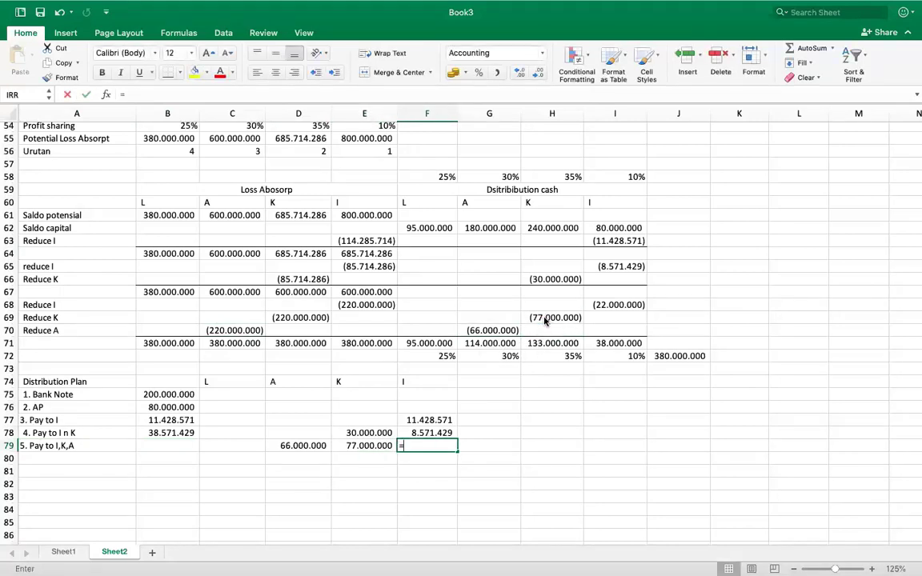
pyautogui.write('-')
pyautogui.click(602, 308)
pyautogui.press('Return')
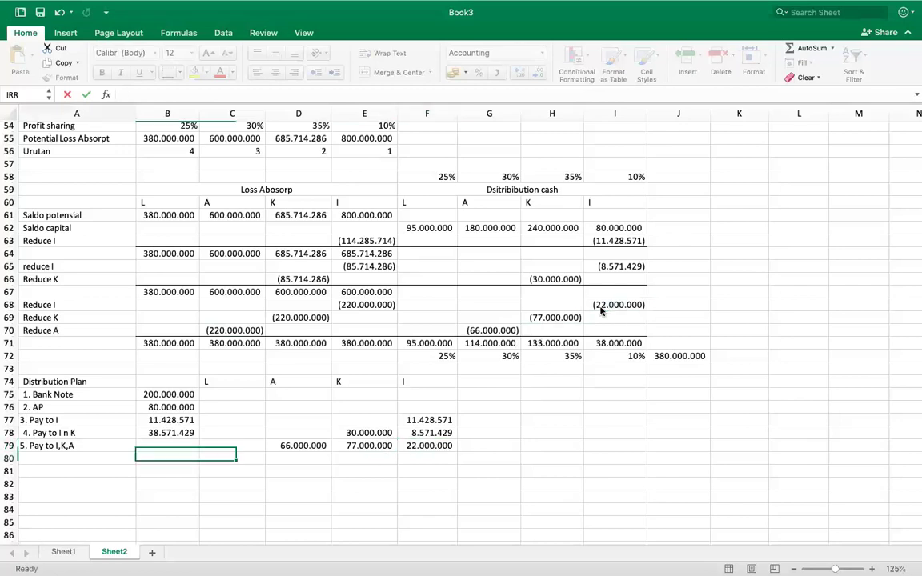
# Total the fifth payment in B79 with the formula =SUM(D79:F79).
pyautogui.click(156, 446)
pyautogui.write('=sum(')
pyautogui.press('Right')
pyautogui.press('Right')
pyautogui.hotkey('shift', 'Right')
pyautogui.hotkey('shift', 'Right')
pyautogui.write(')')
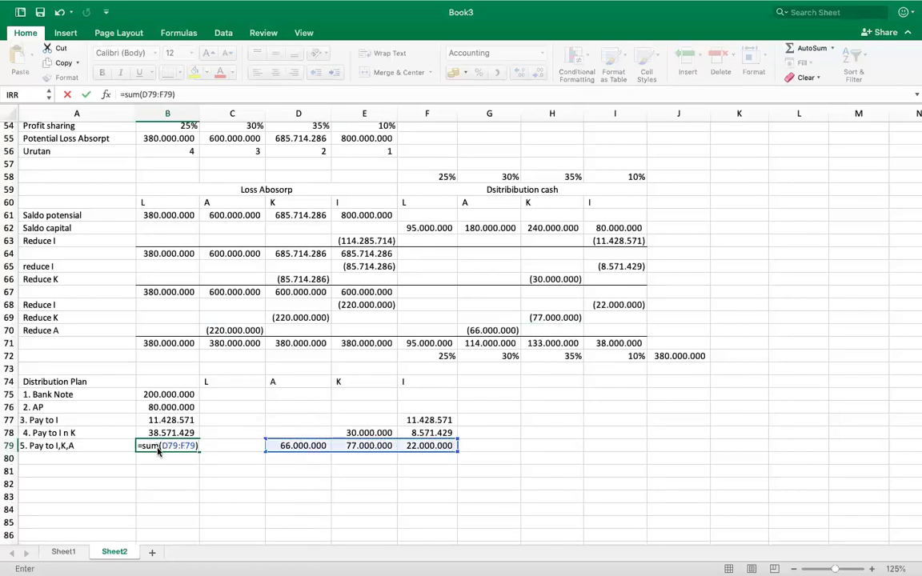
pyautogui.press('Return')
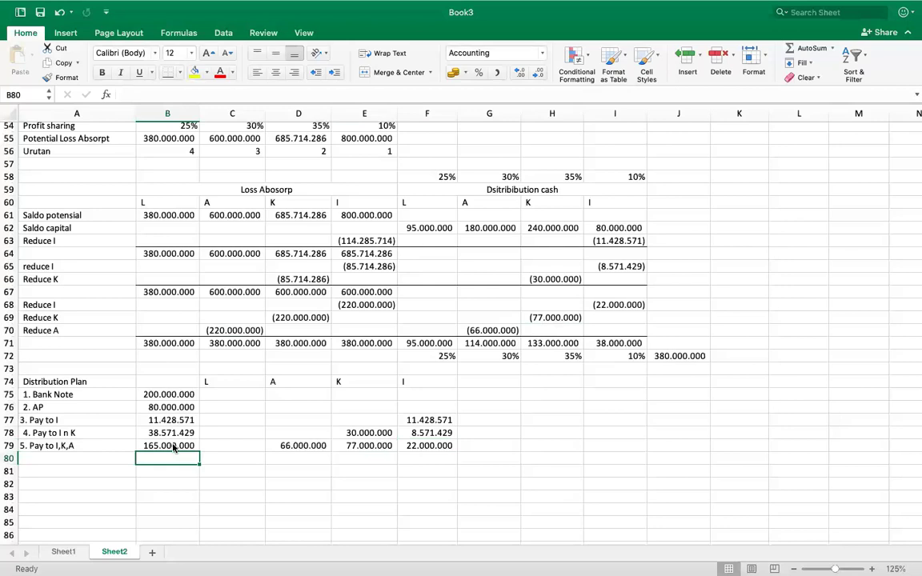
# Add a bottom border to B79 and total all planned payments in B80 with =SUM(B75:B79).
pyautogui.click(171, 445)
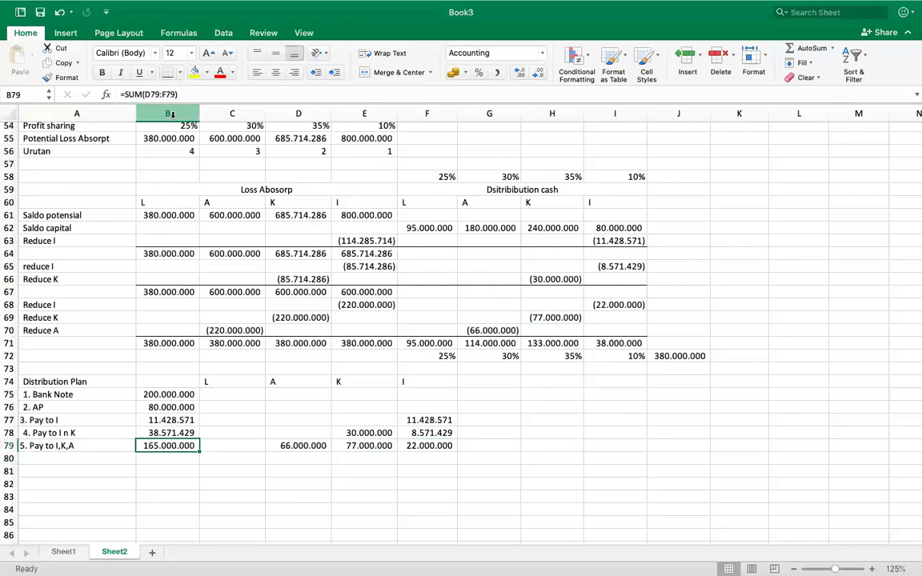
pyautogui.click(165, 455)
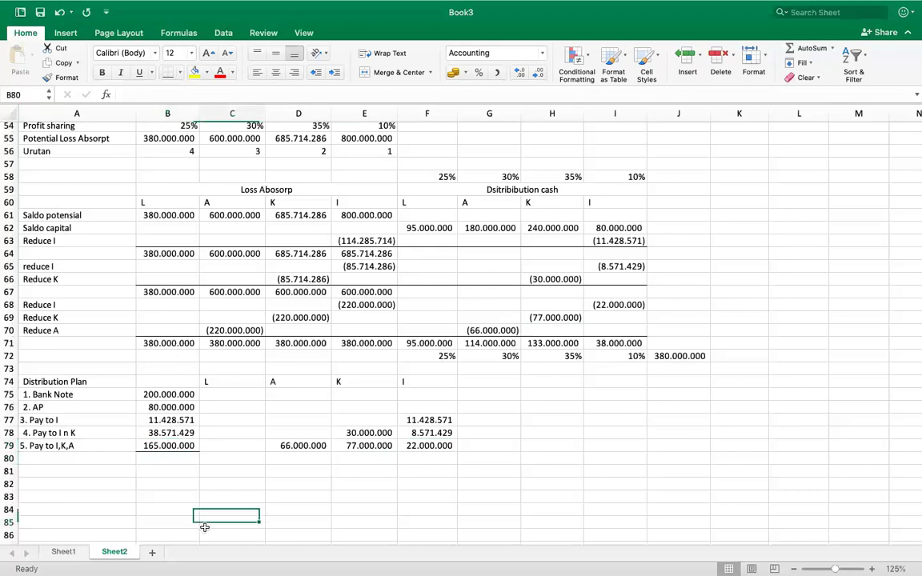
pyautogui.write('=sum(')
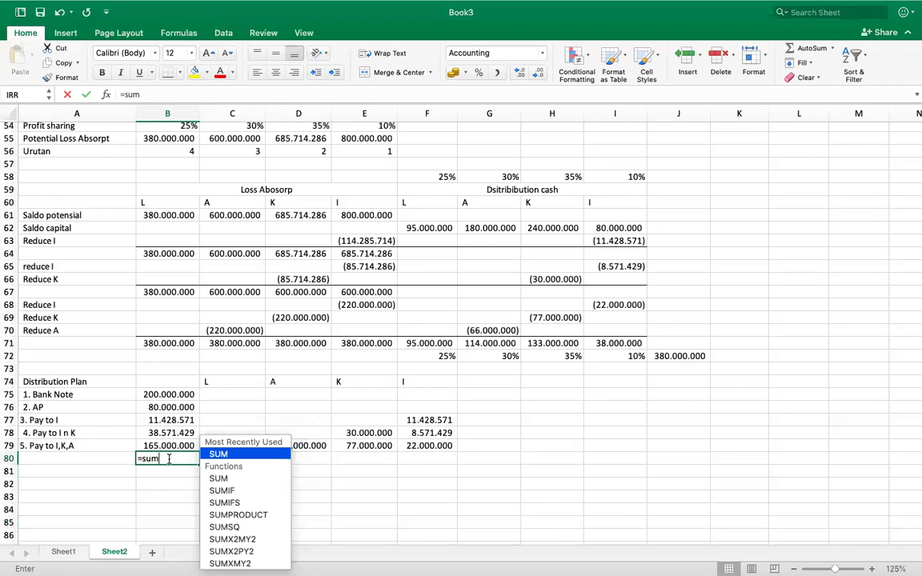
pyautogui.moveTo(154, 395); pyautogui.dragTo(161, 442)
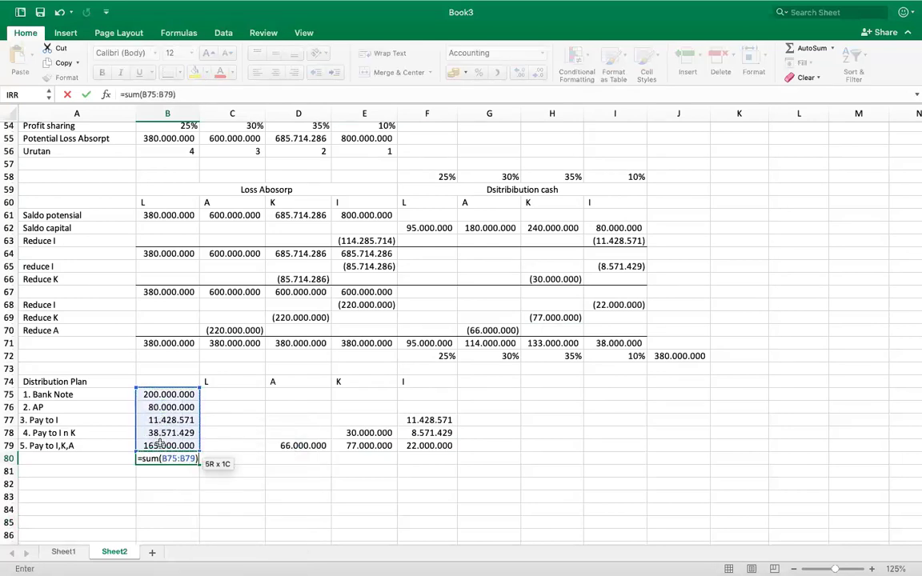
pyautogui.press('Return')
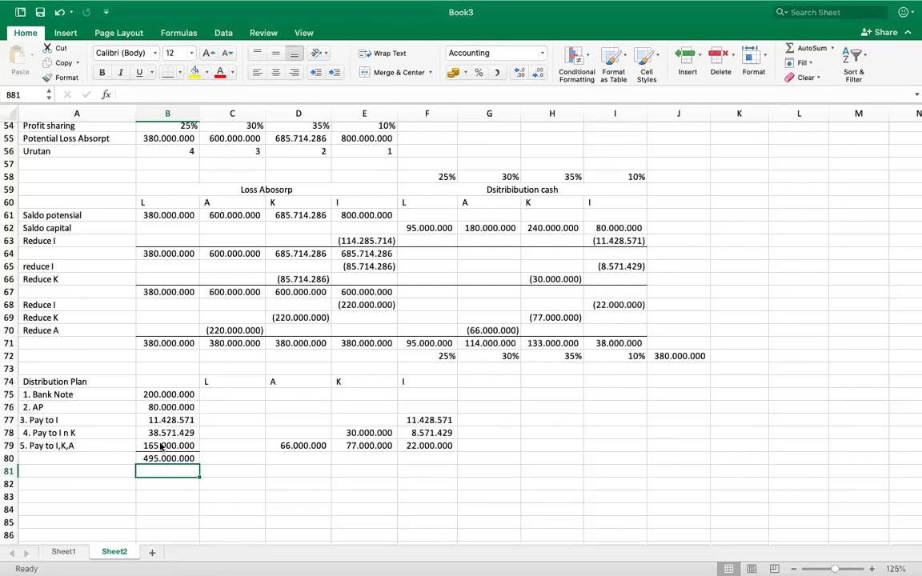
# Widen column B slightly so its large negative amounts fit in the cells.
pyautogui.scroll(8, 200, 291)
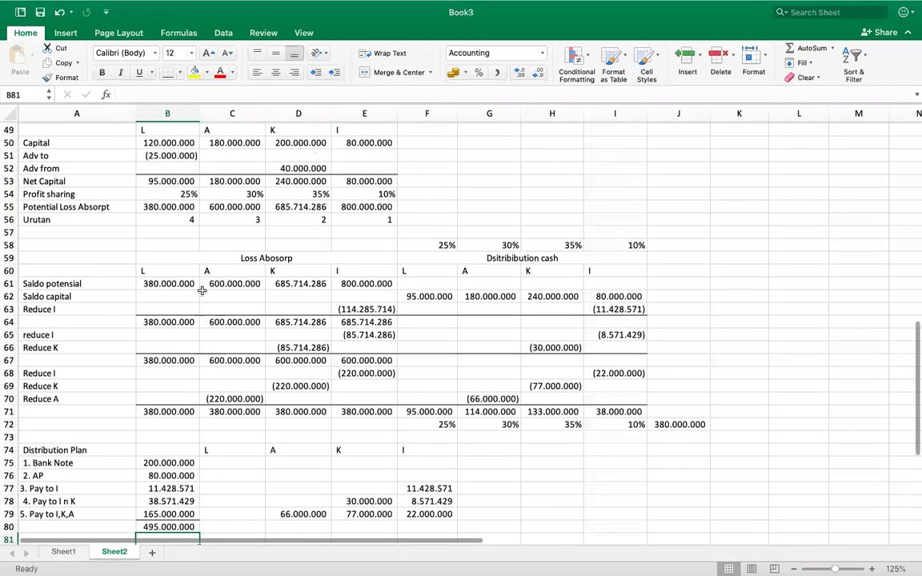
pyautogui.scroll(9, 201, 291)
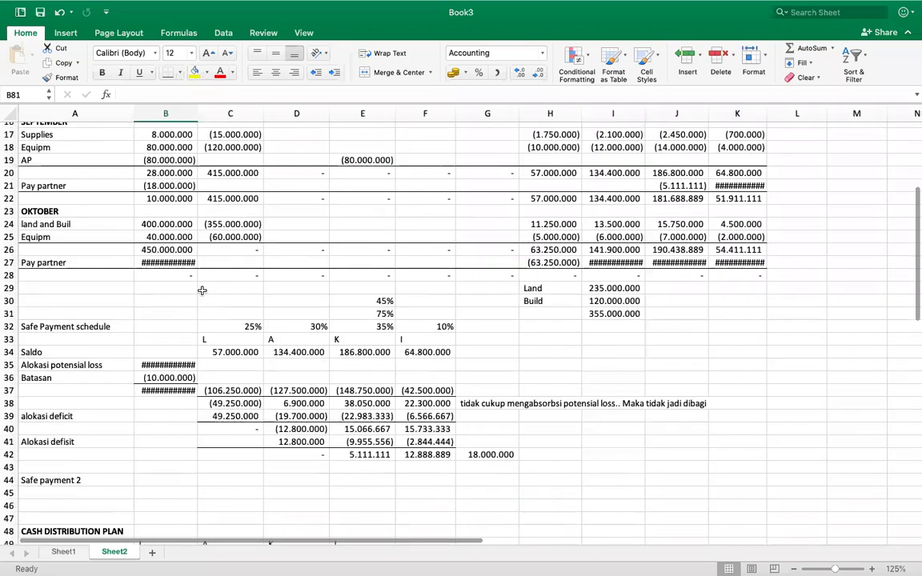
pyautogui.moveTo(199, 121); pyautogui.dragTo(202, 121)
pyautogui.scroll(-1, 228, 214)
pyautogui.scroll(-20, 228, 216)
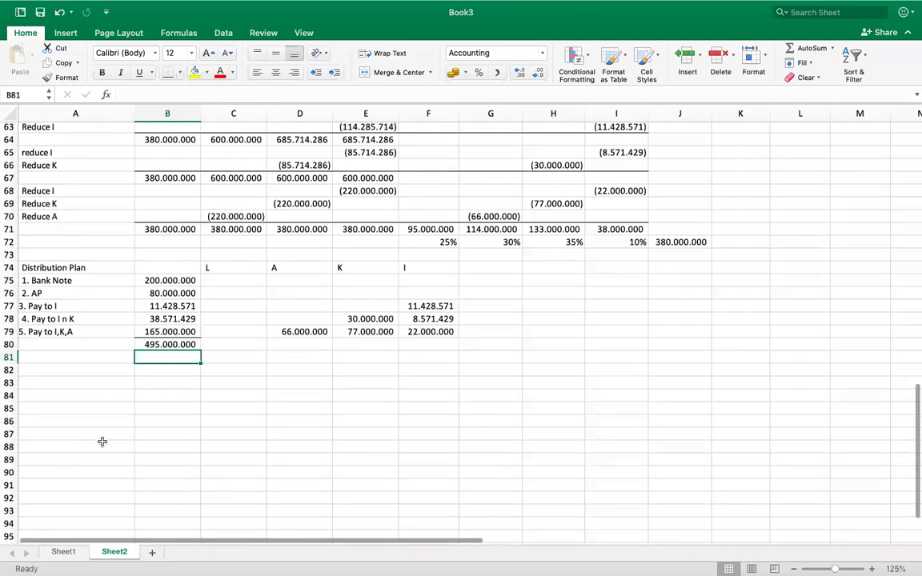
pyautogui.click(64, 461)
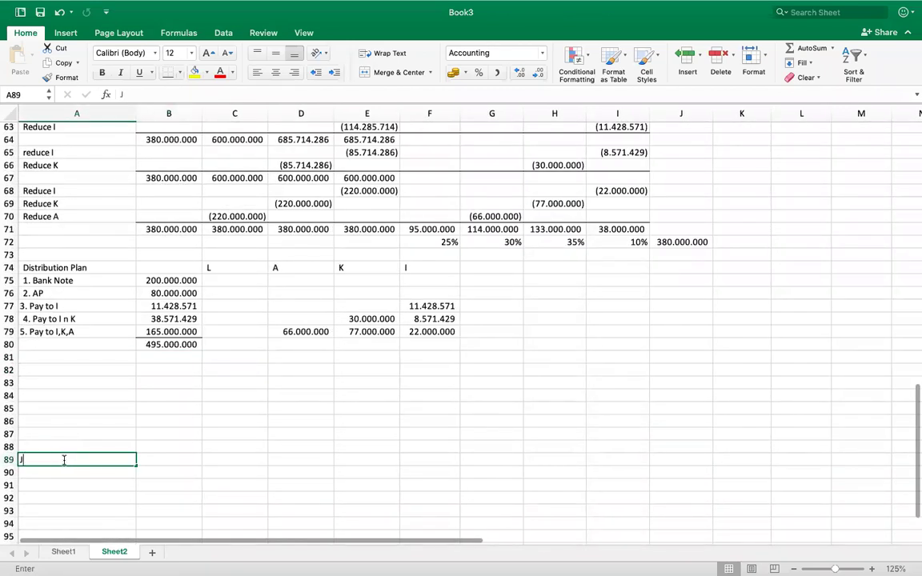
pyautogui.write('Jul')
pyautogui.write('mla')
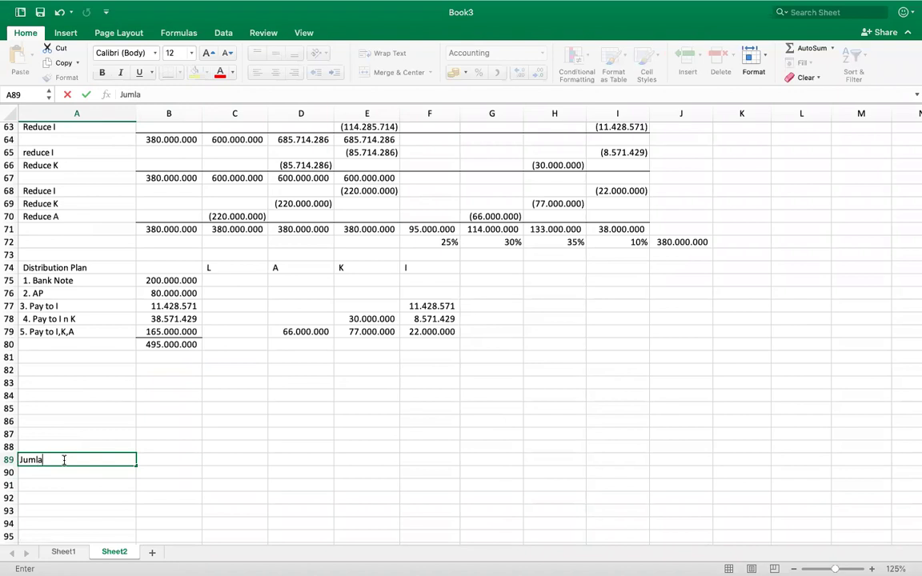
pyautogui.write('h kas')
pyautogui.press('Return')
pyautogui.click(74, 460)
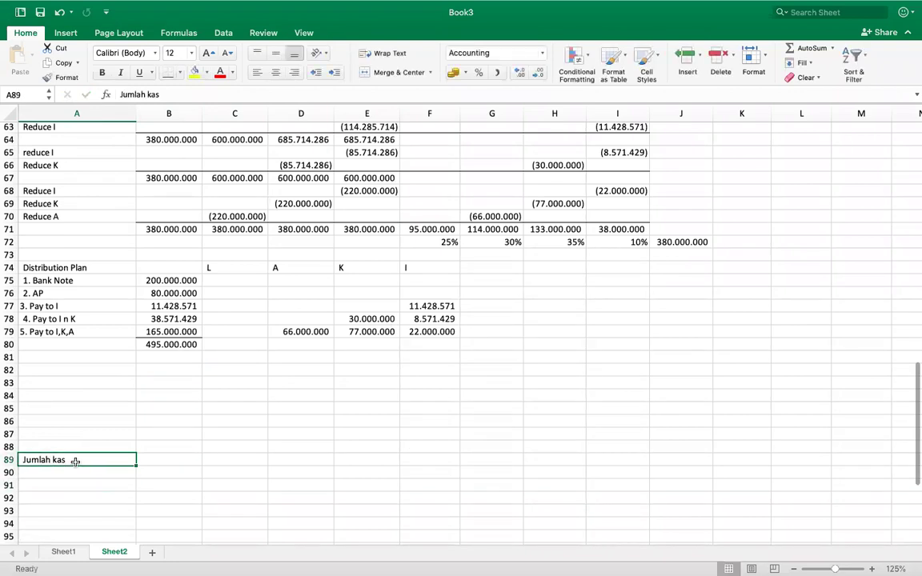
pyautogui.press('Delete')
# Enter the heading "Jmlah kas yg dihasilkan:" in A83 and the label "Saldo" in A84 beneath it.
pyautogui.click(56, 388)
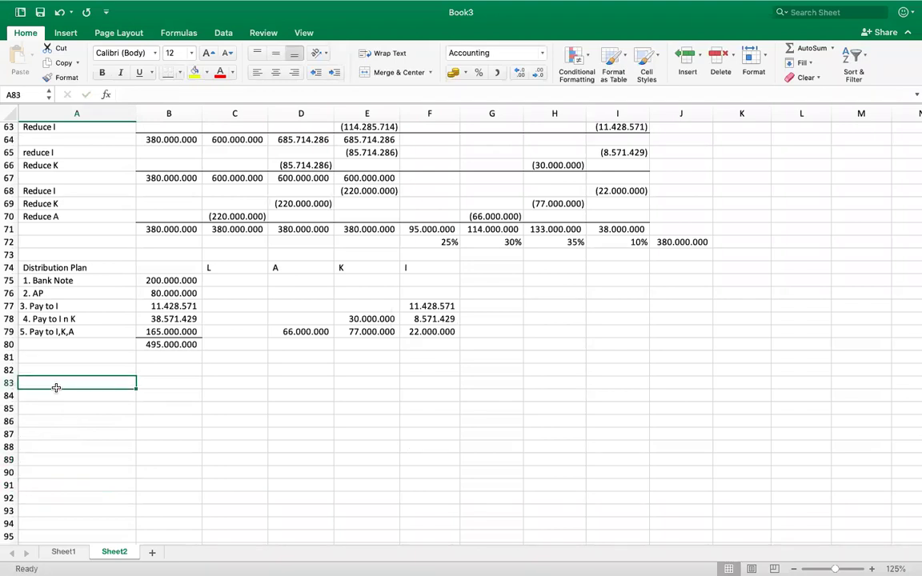
pyautogui.write('Jmlah kas yg dihasilkan')
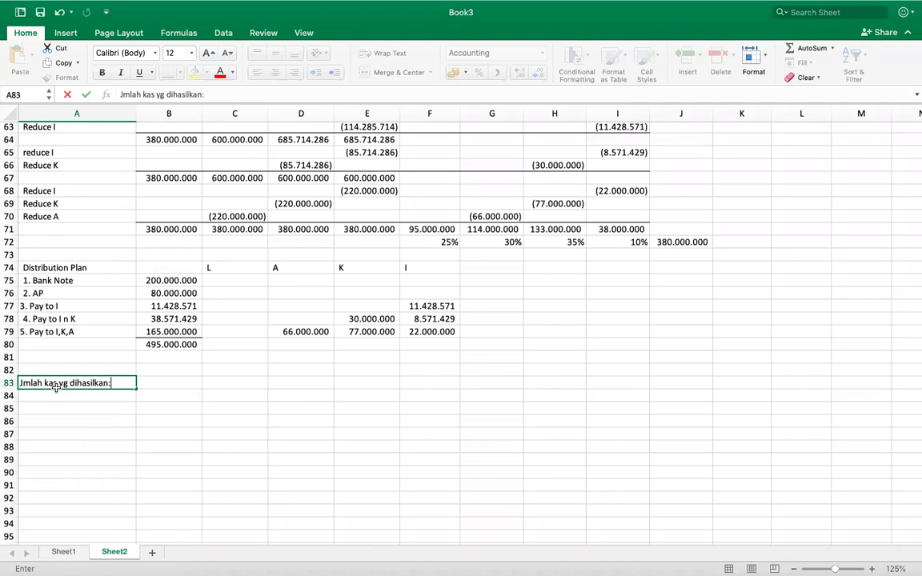
pyautogui.write(':')
pyautogui.press('Return')
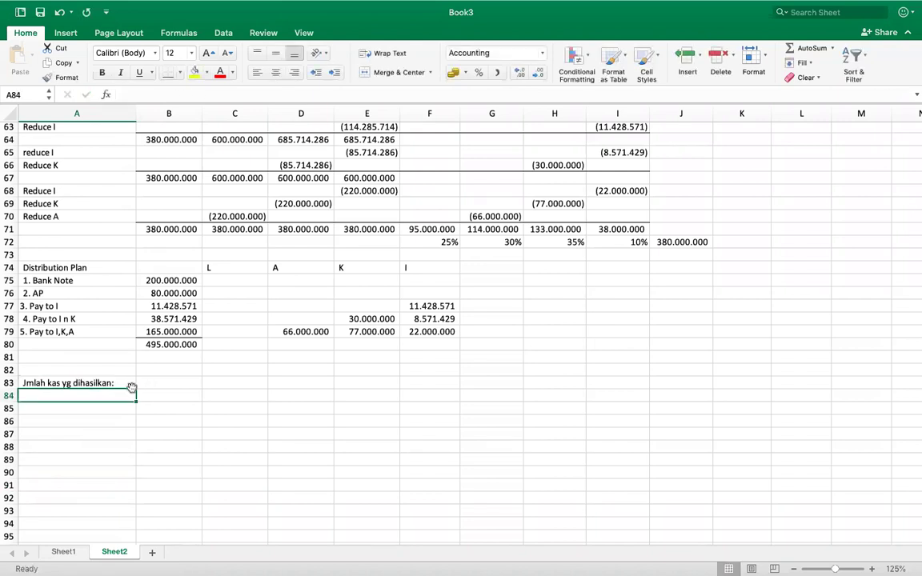
pyautogui.write('Saldo')
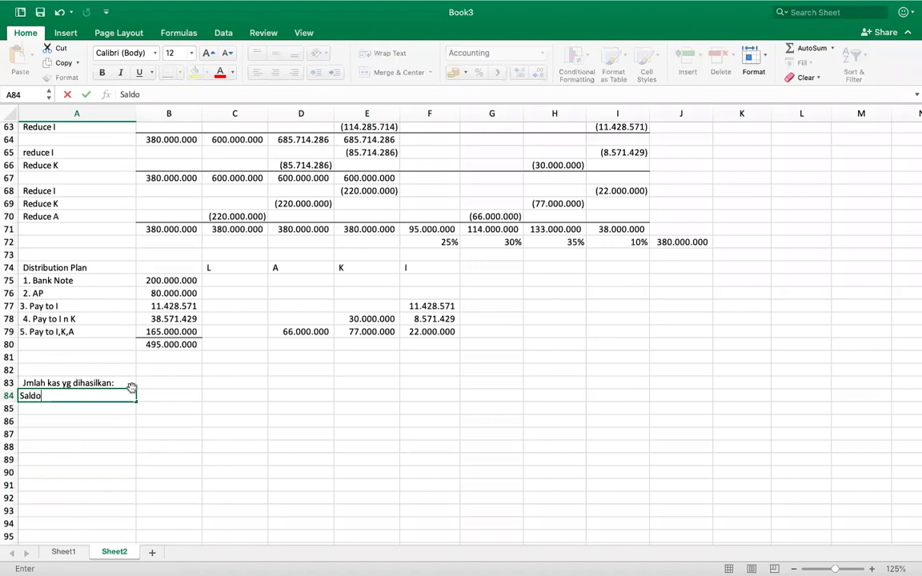
pyautogui.press('Return')
# Link the Saldo amount in B84 to the opening cash balance with the formula =B5.
pyautogui.scroll(5, 148, 380)
pyautogui.scroll(-5, 152, 380)
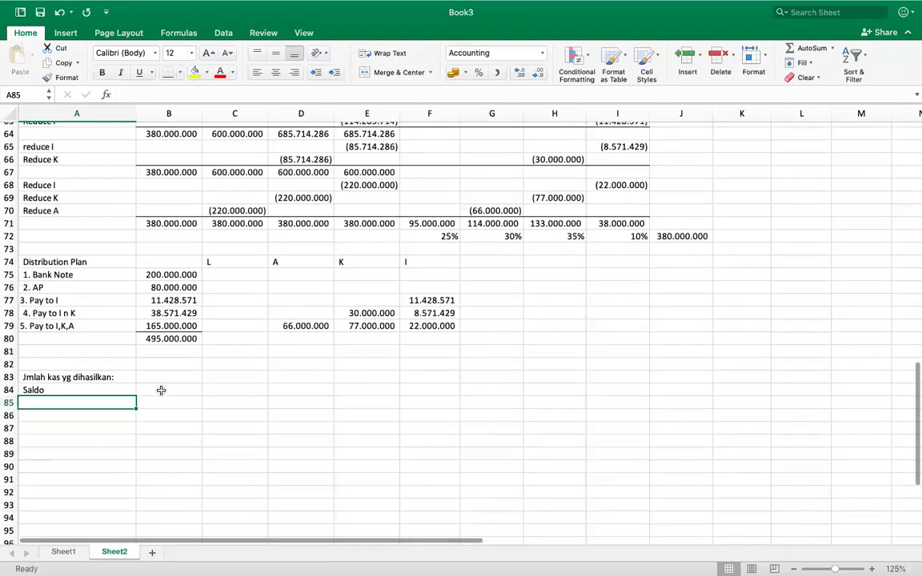
pyautogui.click(156, 382)
pyautogui.write('=')
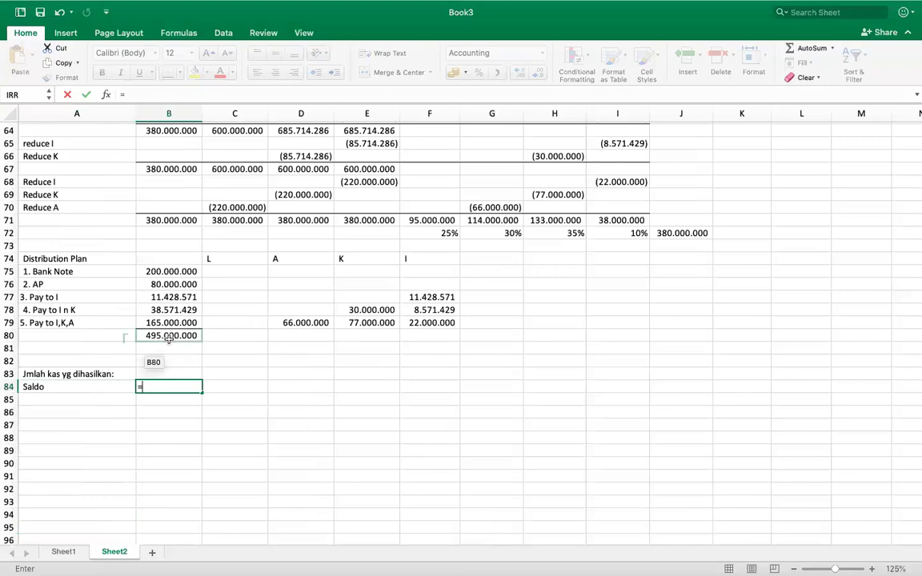
pyautogui.scroll(6, 164, 352)
pyautogui.scroll(10, 176, 333)
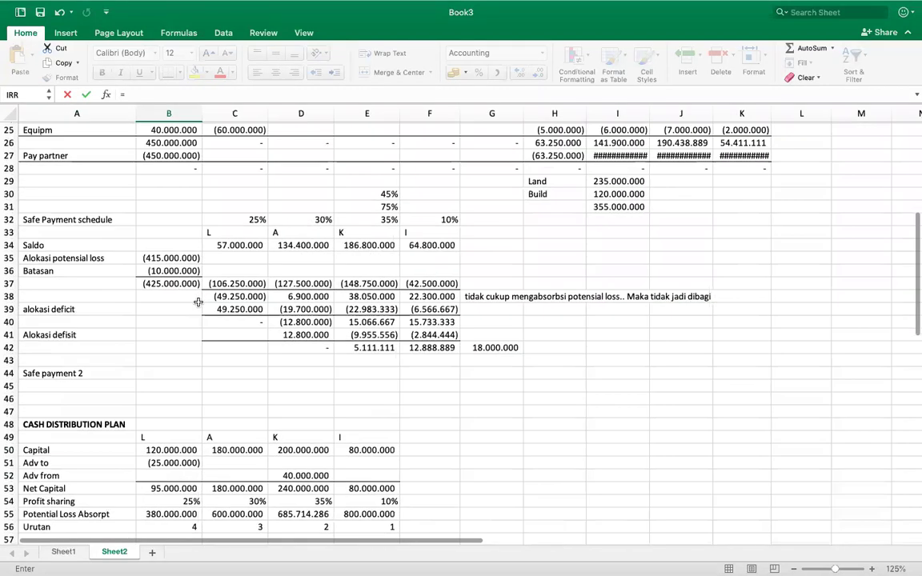
pyautogui.scroll(4, 198, 301)
pyautogui.click(182, 156)
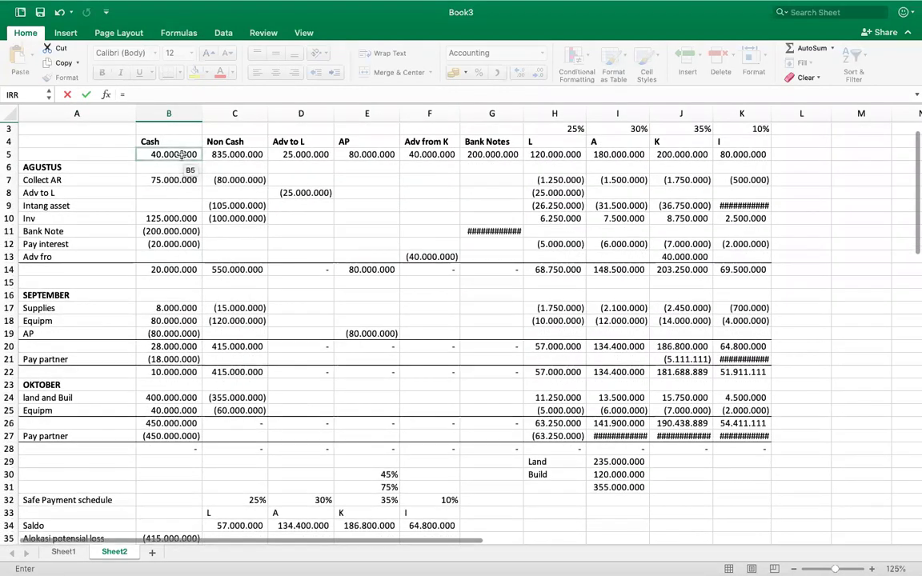
pyautogui.press('Return')
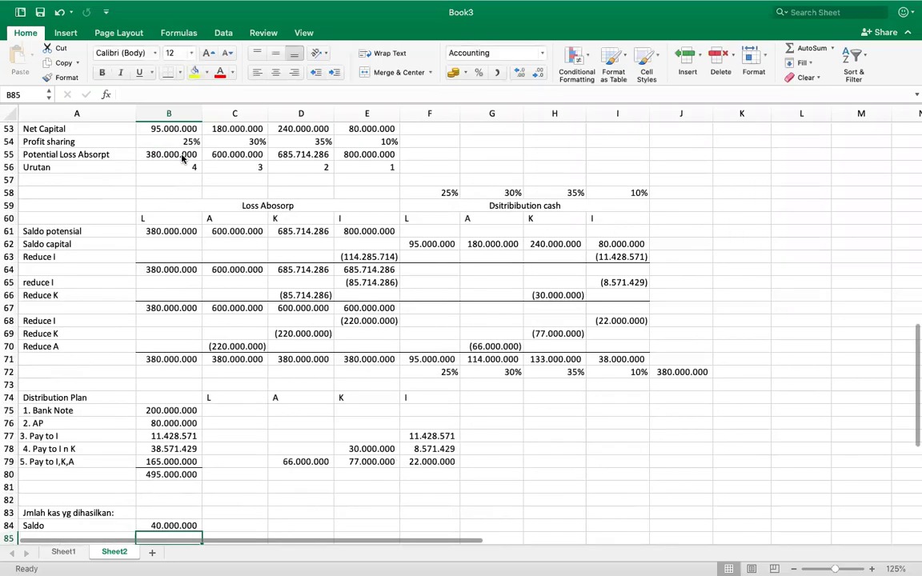
# Link B85 in the generated-cash list to the August receivables collection with the formula =B7.
pyautogui.write('=')
pyautogui.scroll(3, 238, 242)
pyautogui.scroll(12, 238, 241)
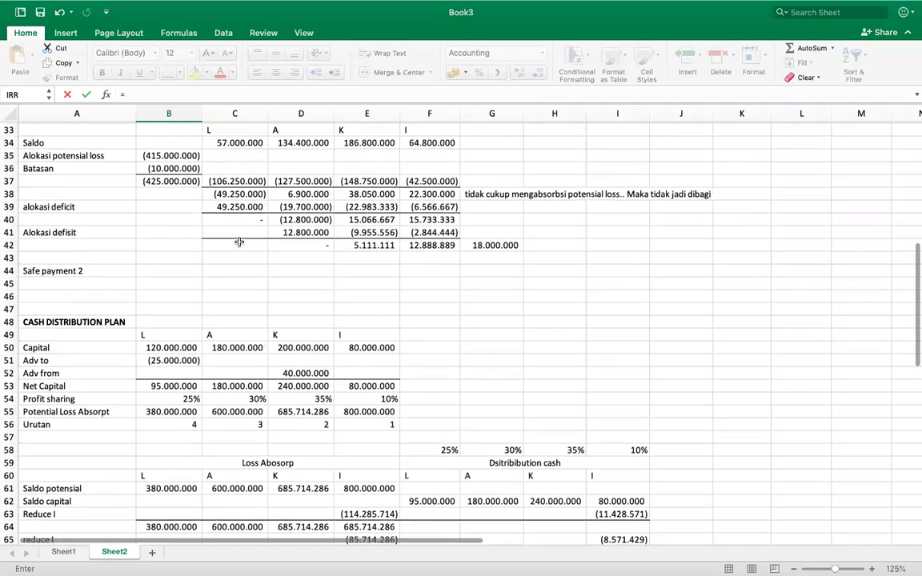
pyautogui.scroll(2, 238, 243)
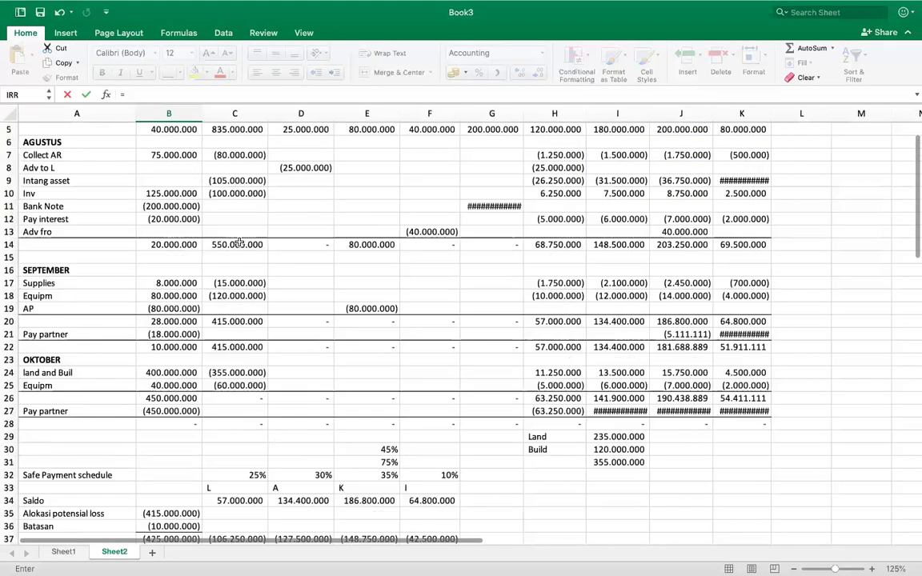
pyautogui.scroll(1, 242, 235)
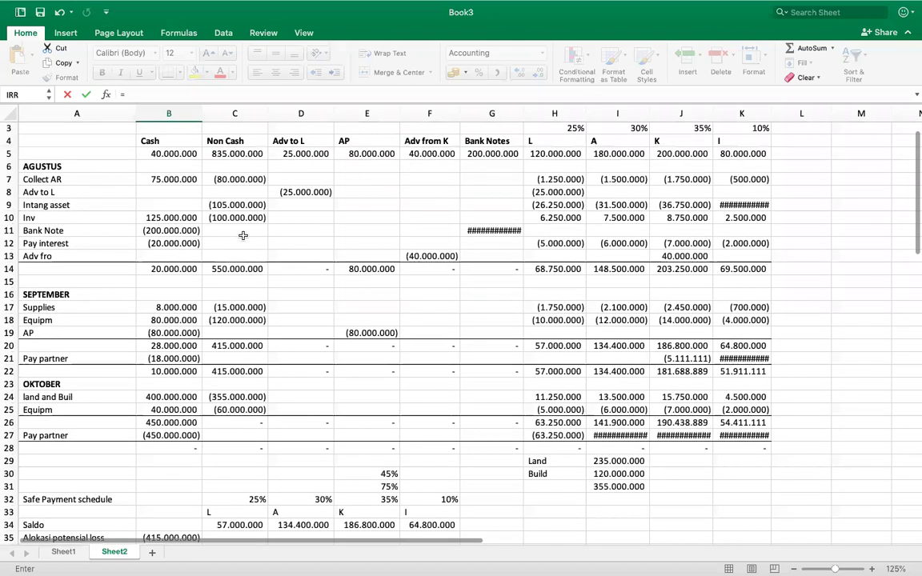
pyautogui.click(156, 178)
pyautogui.press('BackSpace')
pyautogui.press('BackSpace')
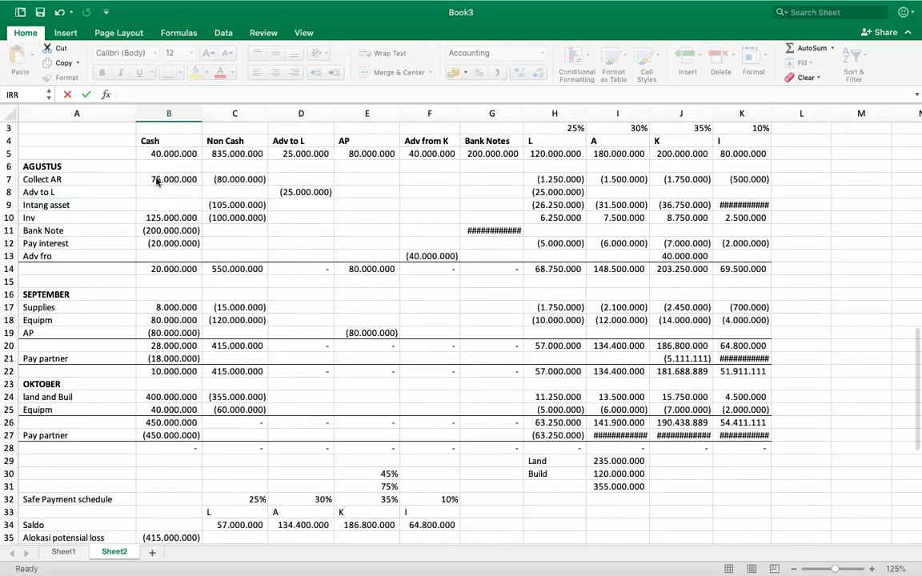
# Link B86 to the August inventory sale proceeds with the formula =B10.
pyautogui.scroll(15, 160, 256)
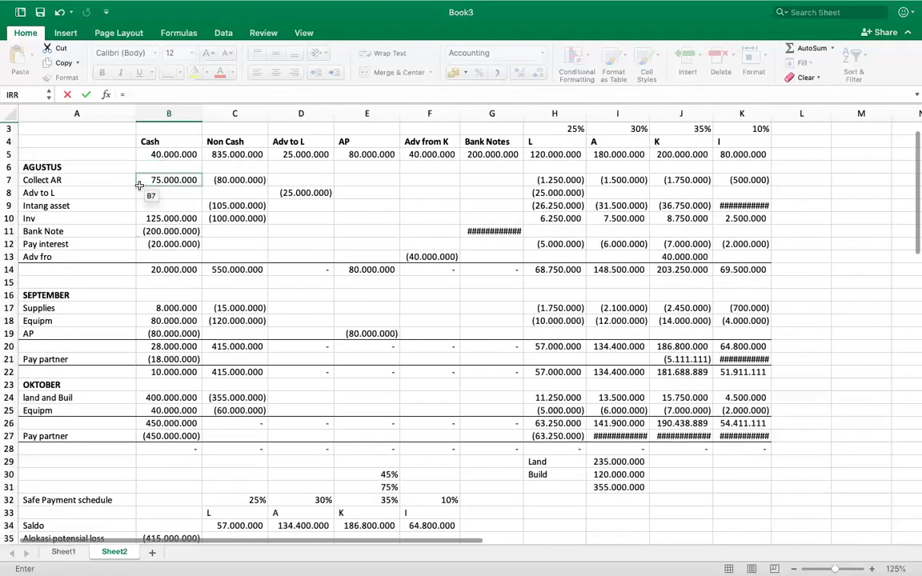
pyautogui.click(158, 218)
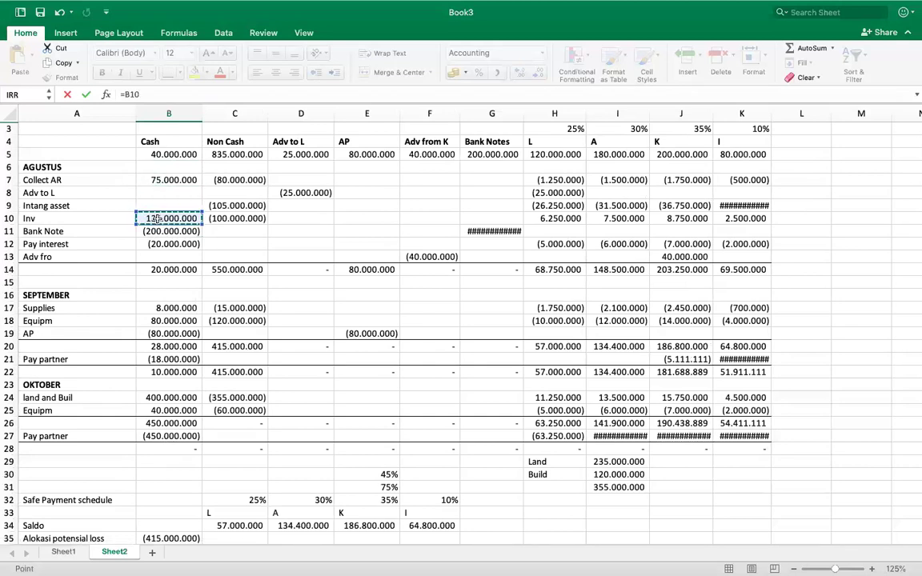
pyautogui.press('Return')
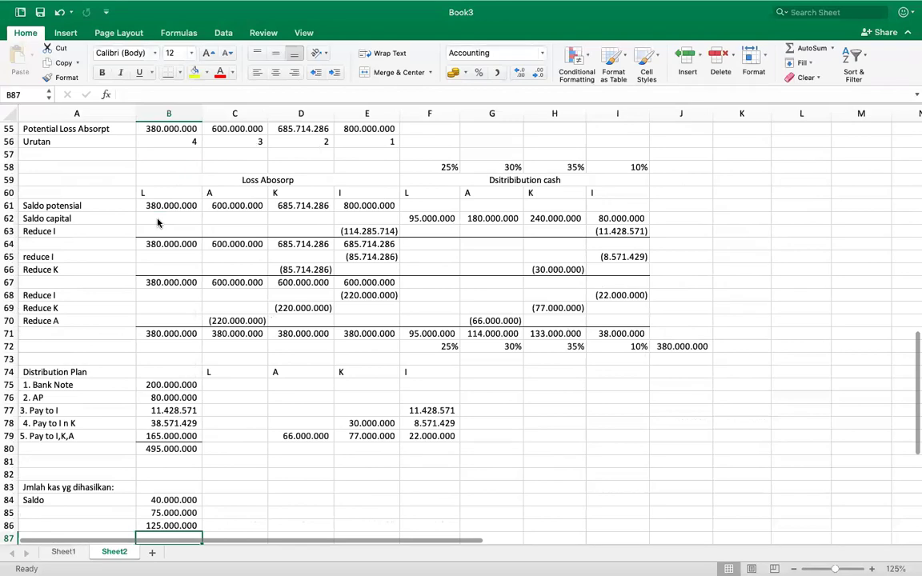
# Link B87 to the September supplies proceeds with the formula =B17.
pyautogui.write('=')
pyautogui.scroll(10, 181, 356)
pyautogui.scroll(2, 182, 357)
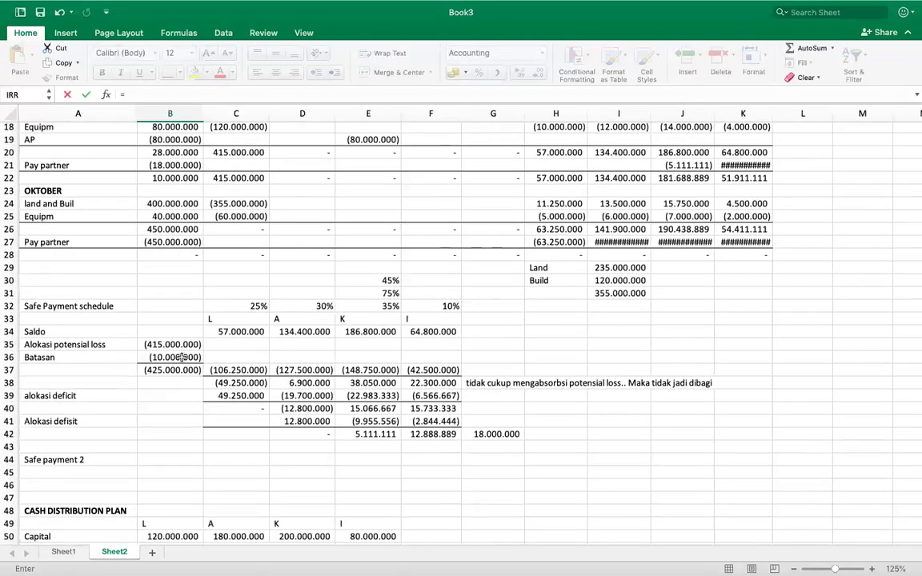
pyautogui.scroll(1, 183, 357)
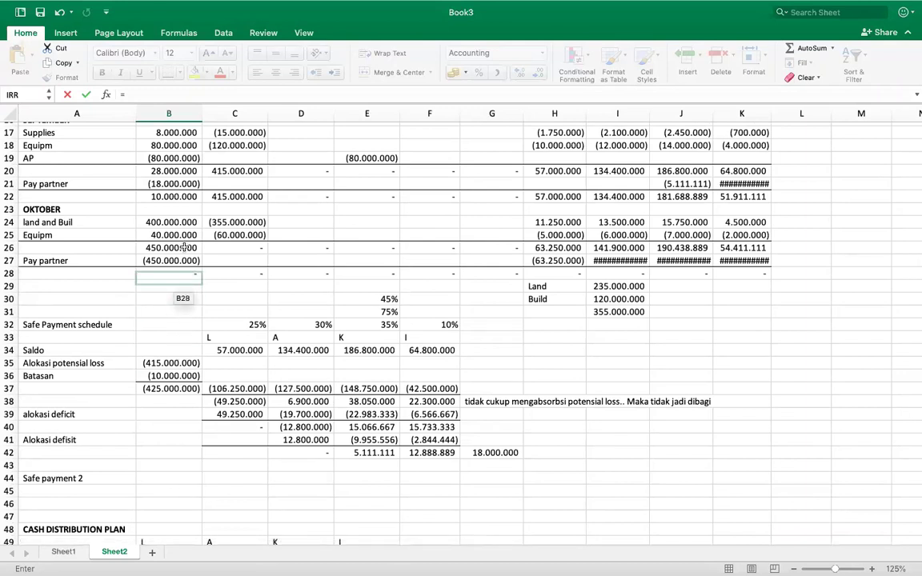
pyautogui.scroll(3, 178, 272)
pyautogui.scroll(5, 182, 250)
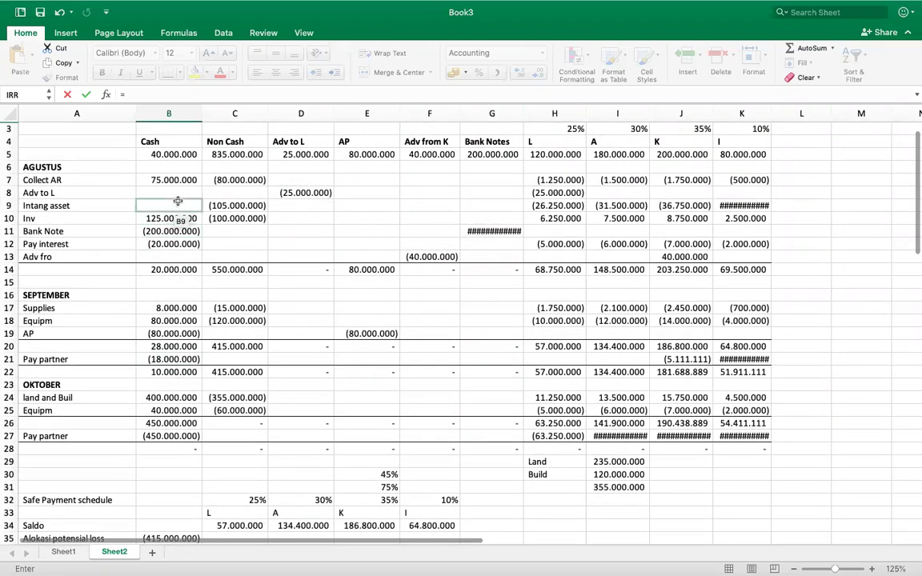
pyautogui.click(173, 308)
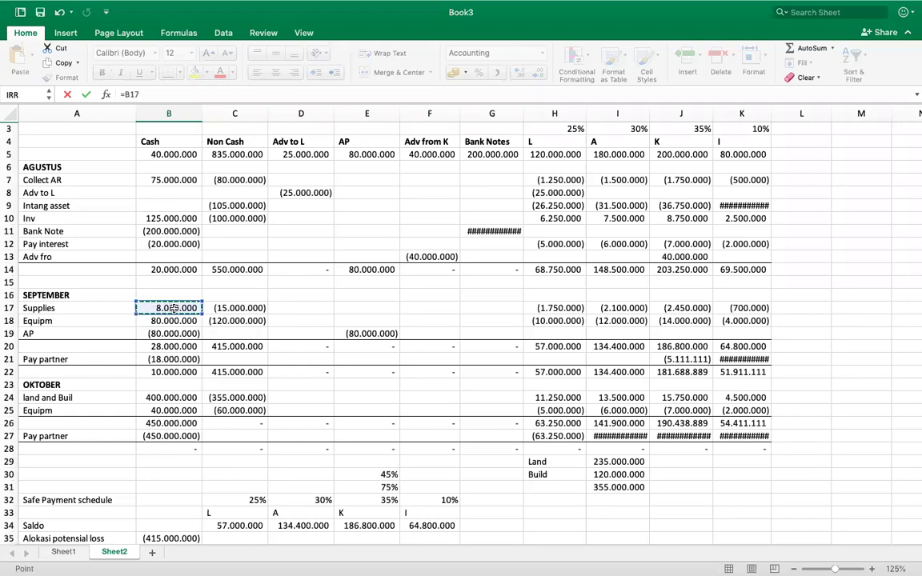
pyautogui.press('Escape')
# Link B88 to the September equipment proceeds with the formula =B18.
pyautogui.write('=')
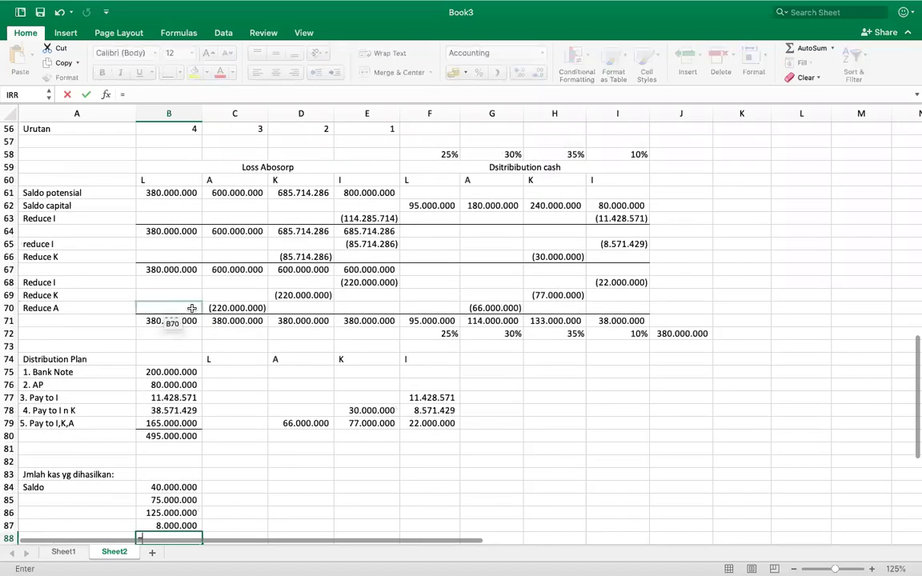
pyautogui.scroll(15, 216, 344)
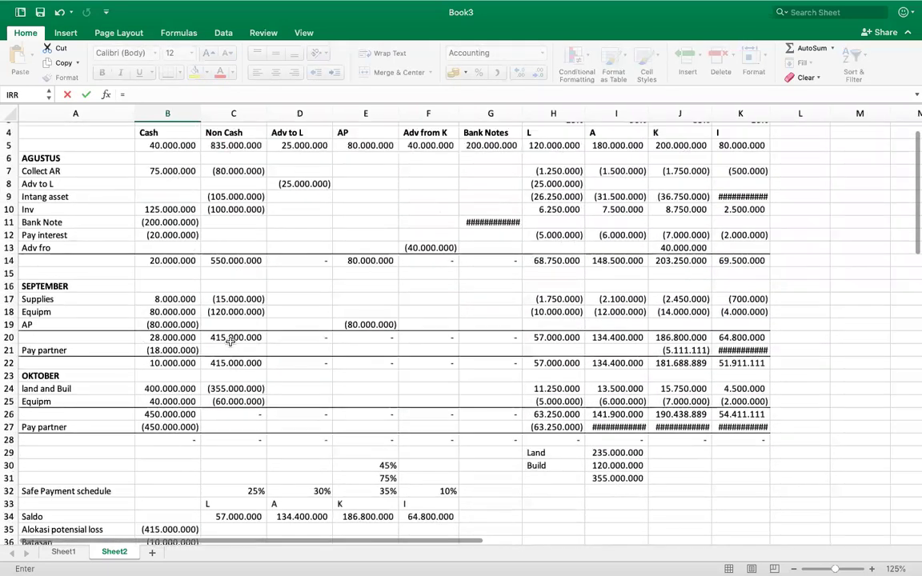
pyautogui.scroll(2, 230, 342)
pyautogui.click(184, 321)
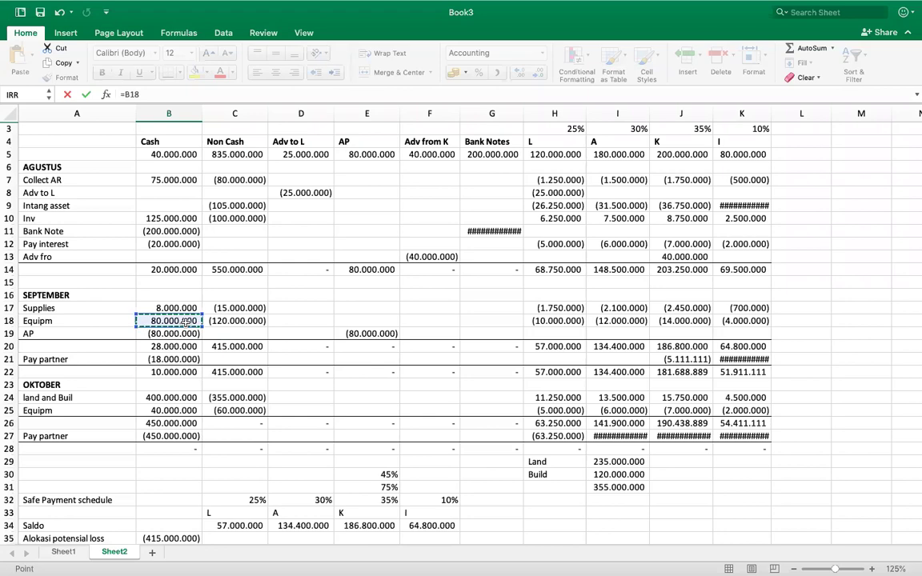
pyautogui.press('BackSpace')
pyautogui.press('BackSpace')
pyautogui.press('BackSpace')
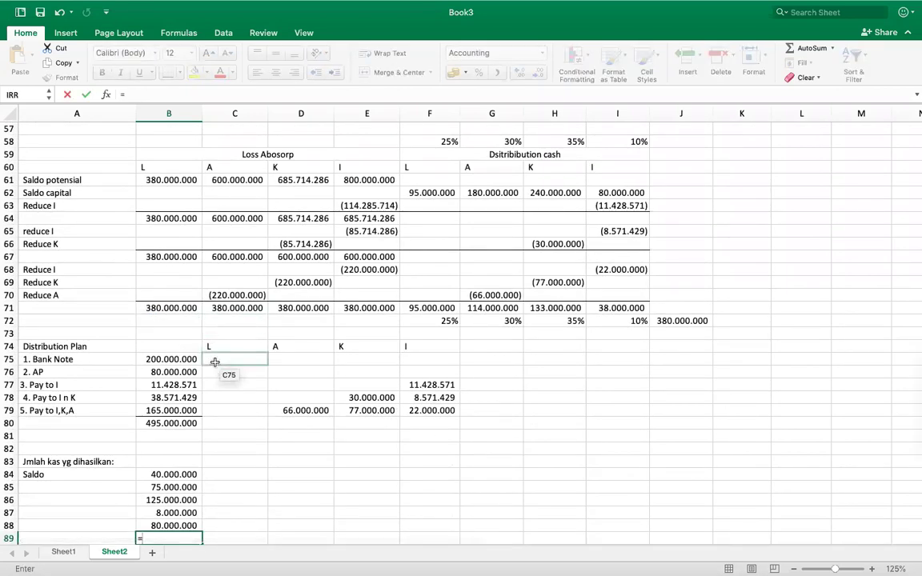
# Link B89 to the October land and building proceeds with the formula =B24.
pyautogui.scroll(15, 214, 362)
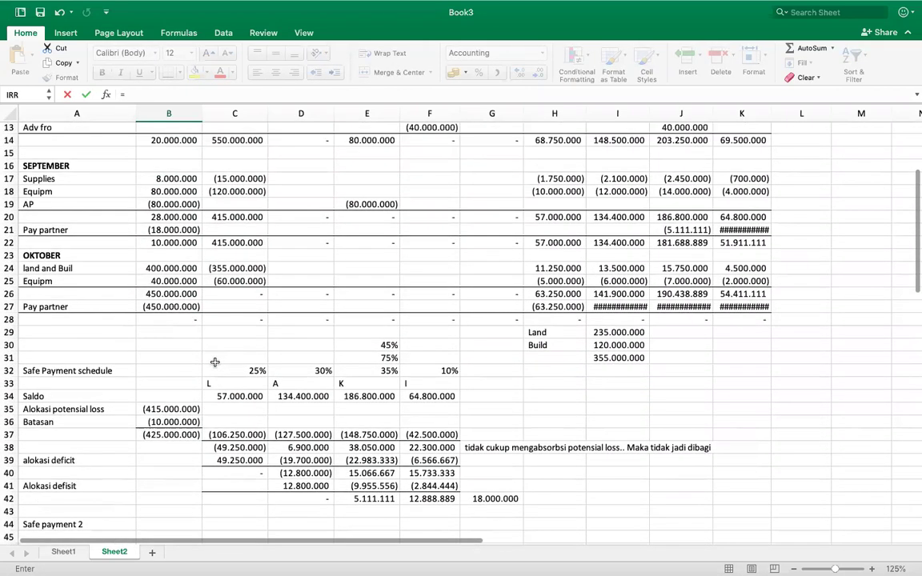
pyautogui.scroll(2, 214, 361)
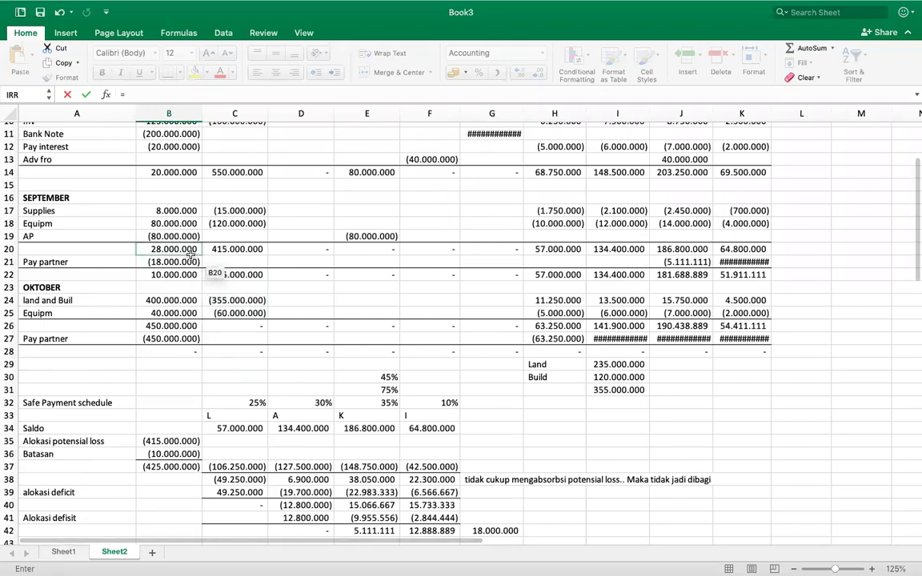
pyautogui.click(180, 300)
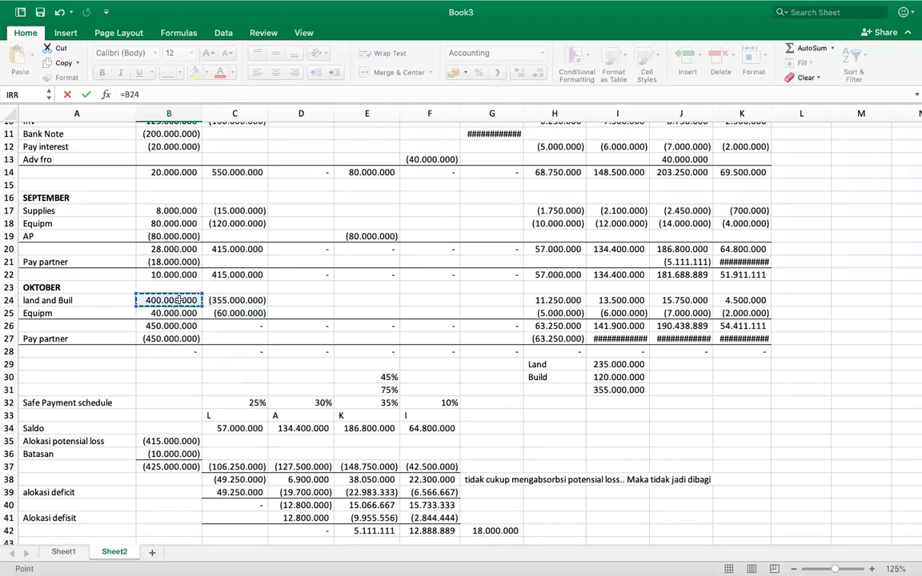
pyautogui.press('BackSpace')
# Link B90 to the October equipment proceeds with the formula =B25.
pyautogui.scroll(-16, 177, 298)
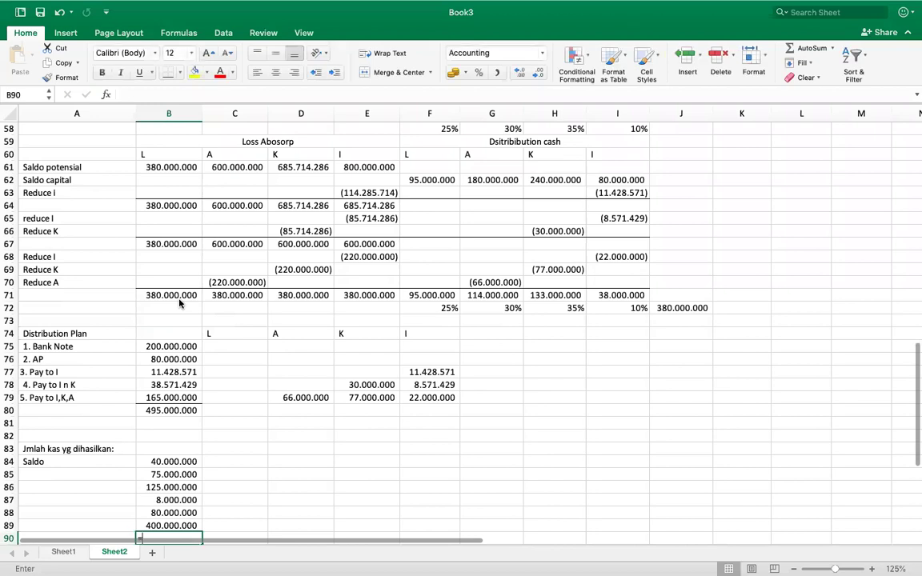
pyautogui.scroll(12, 177, 295)
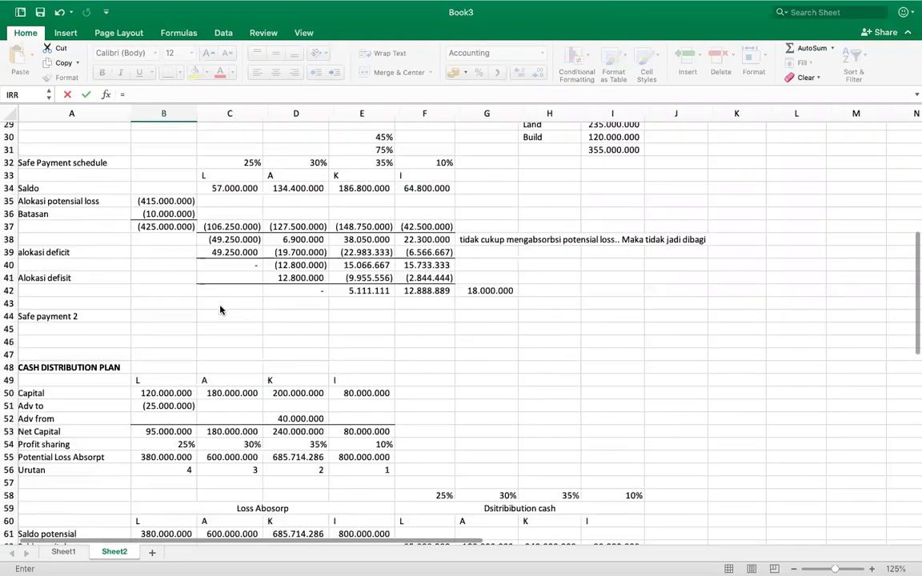
pyautogui.scroll(3, 199, 253)
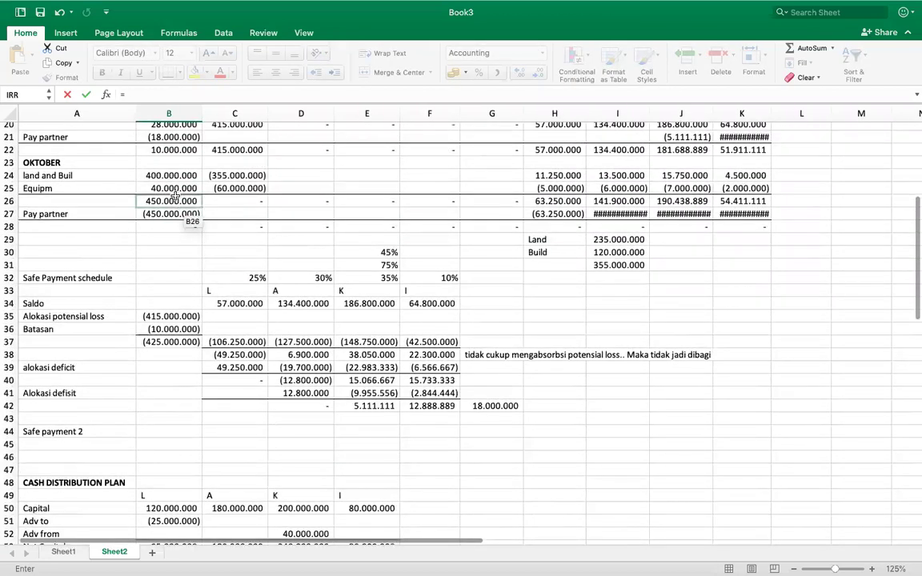
pyautogui.click(172, 189)
pyautogui.press('Return')
# Check the August interest payment in B12 and extend the label in A75 to "1. Bank Note and Interest".
pyautogui.scroll(-13, 128, 328)
pyautogui.scroll(1, 164, 412)
pyautogui.scroll(1, 165, 411)
pyautogui.scroll(20, 237, 379)
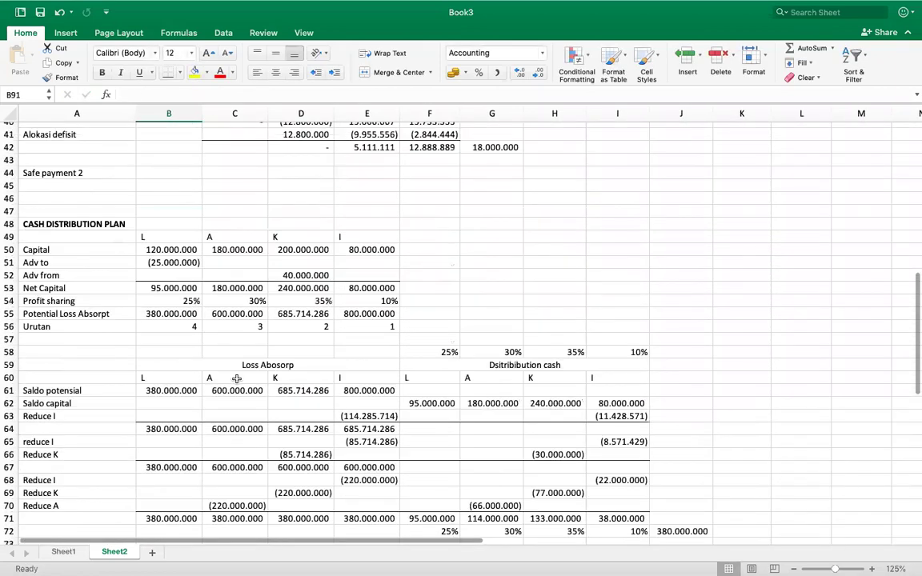
pyautogui.scroll(11, 237, 378)
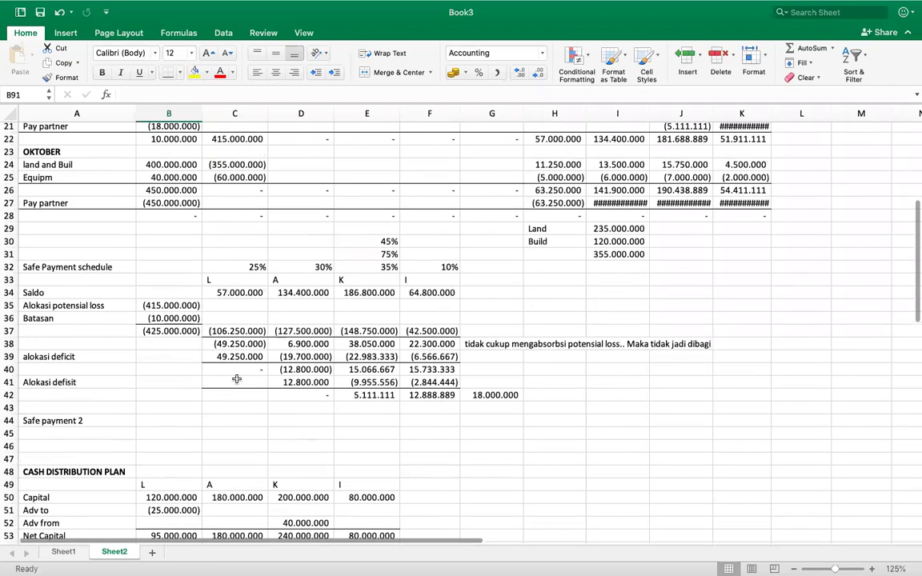
pyautogui.scroll(5, 236, 378)
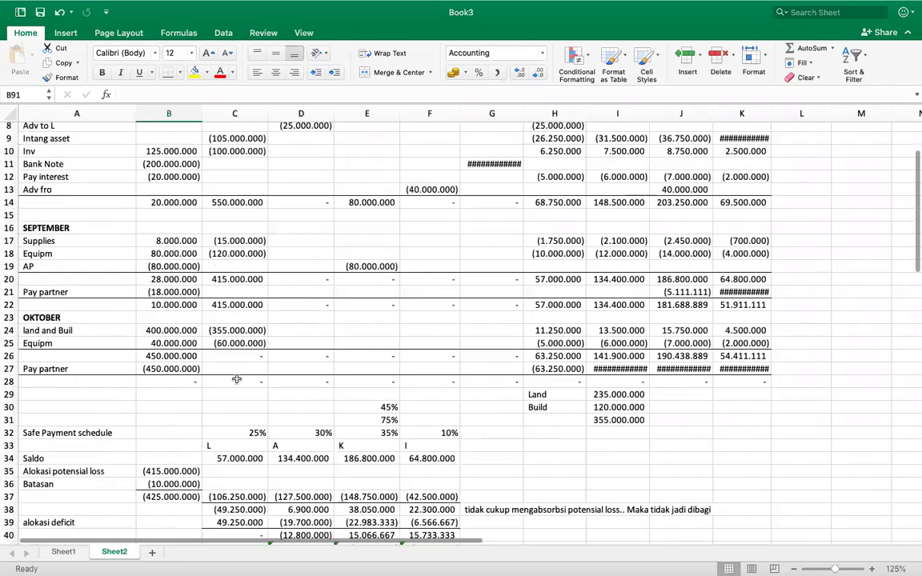
pyautogui.click(170, 186)
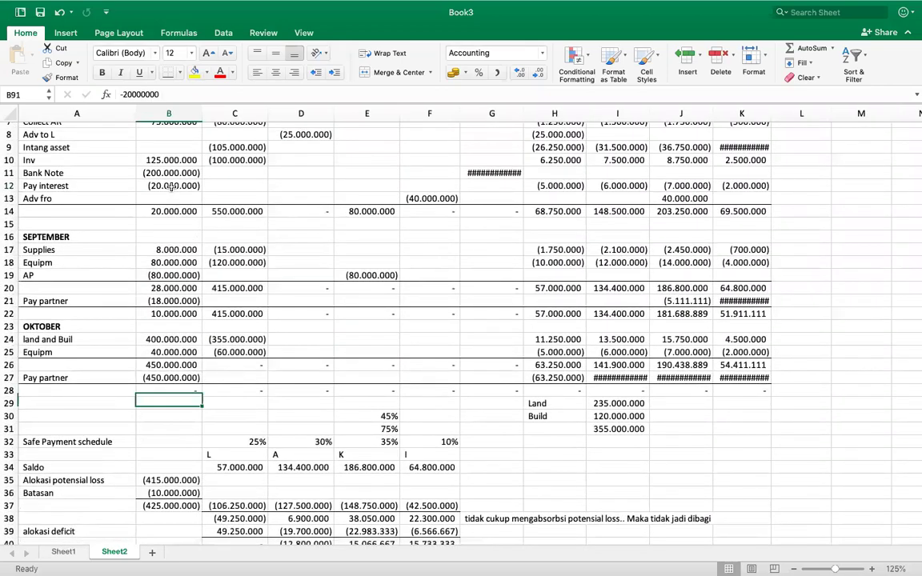
pyautogui.scroll(-20, 176, 250)
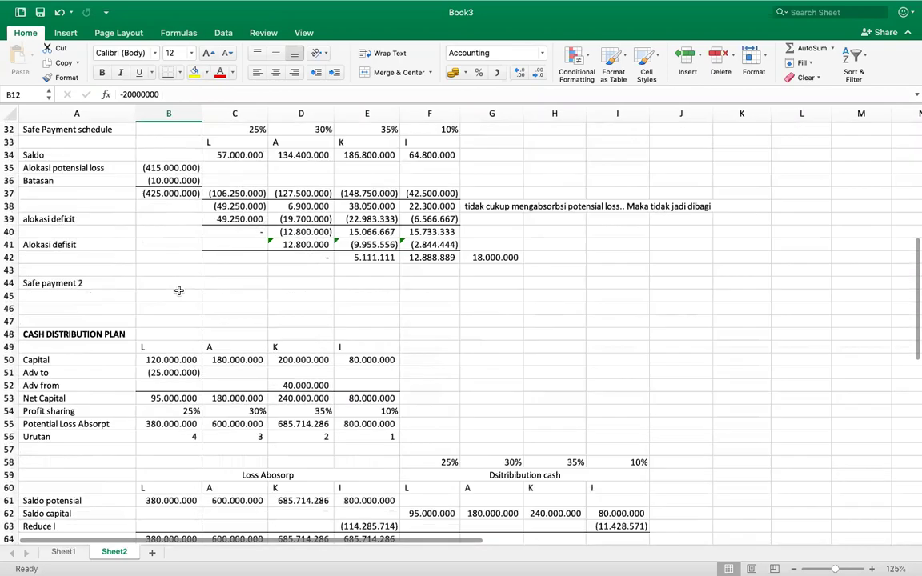
pyautogui.scroll(-5, 179, 290)
pyautogui.click(83, 356)
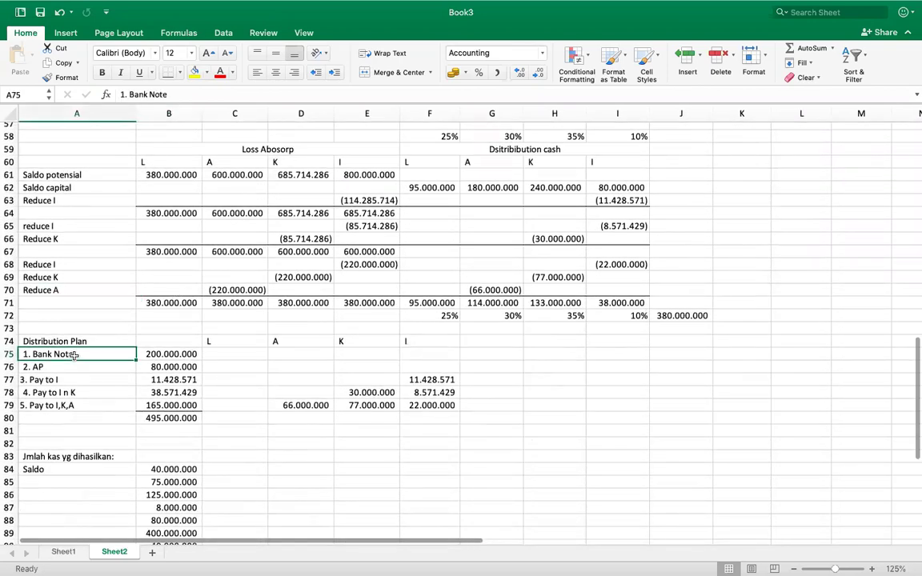
pyautogui.click(184, 96)
pyautogui.write('and Interest')
pyautogui.press('Tab')
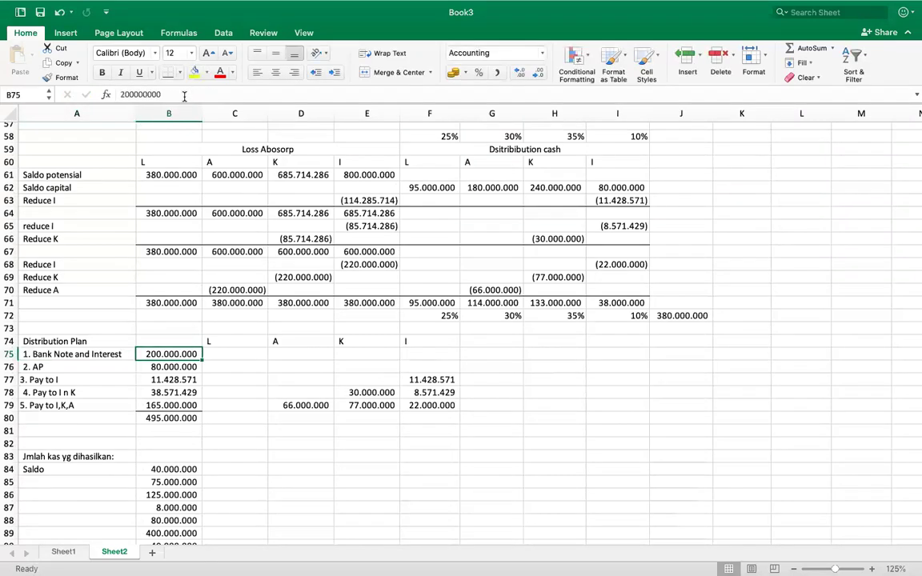
# Set the planned Bank Note and Interest payment in B75 to =220000000.
pyautogui.write('=')
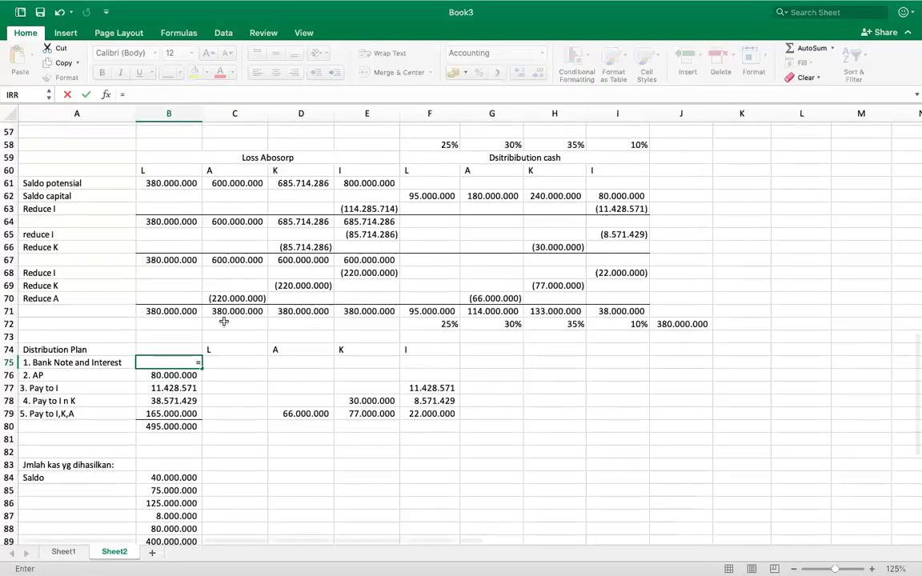
pyautogui.scroll(15, 224, 321)
pyautogui.scroll(1, 224, 321)
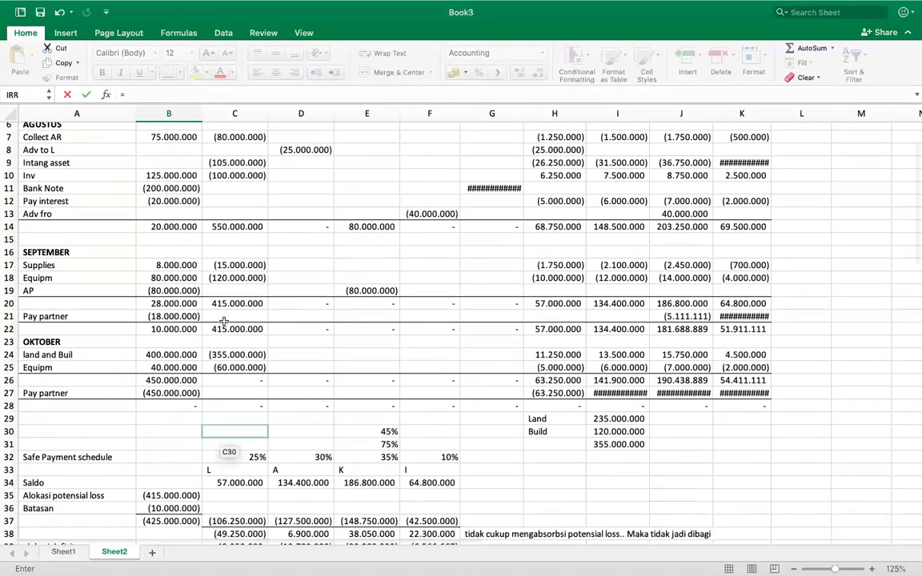
pyautogui.scroll(-5, 224, 321)
pyautogui.scroll(-10, 224, 321)
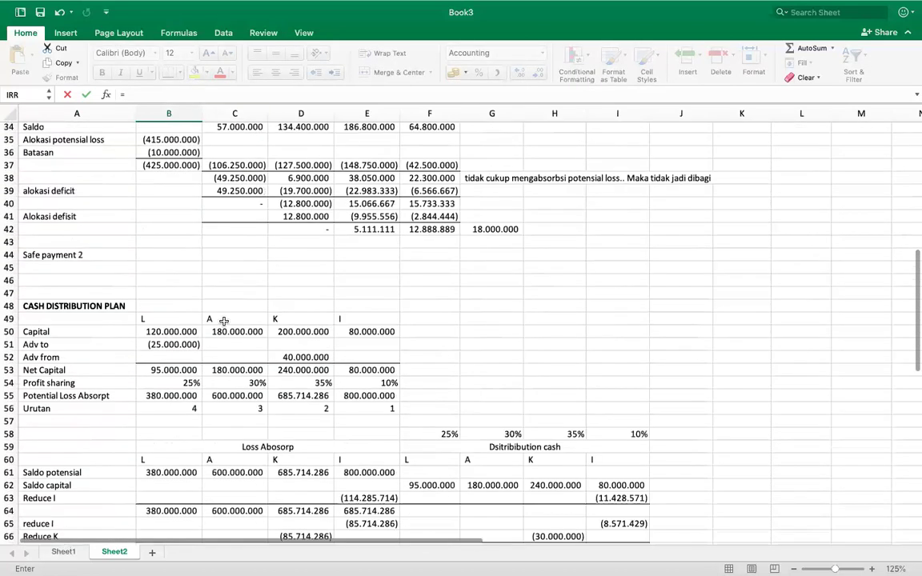
pyautogui.write('220000000')
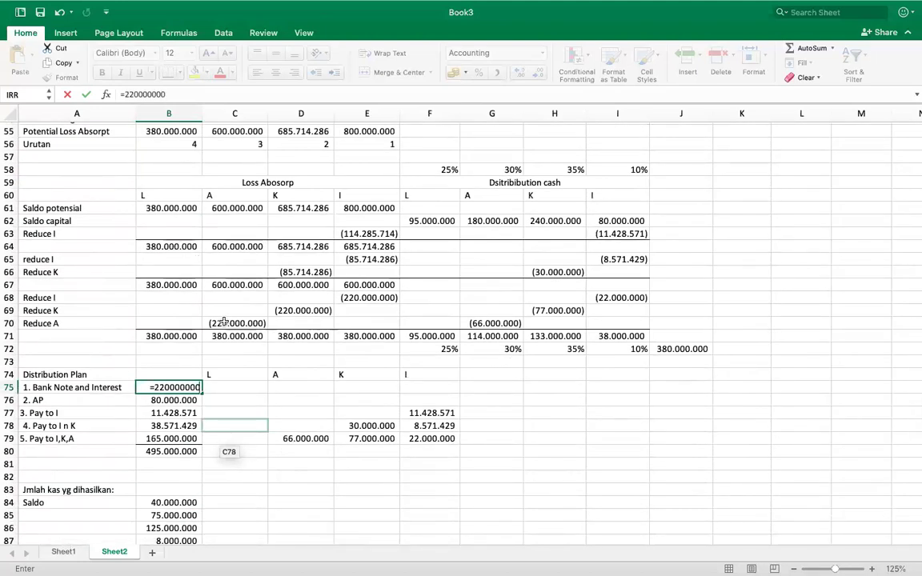
pyautogui.press('Return')
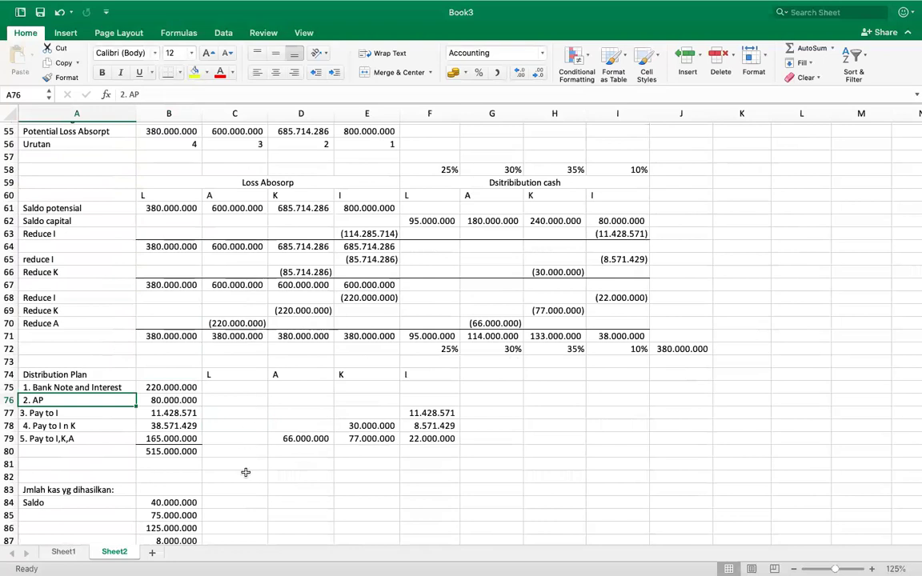
# Add a bottom border to B90 under the generated-cash amounts and select B91 below it.
pyautogui.scroll(-3, 245, 472)
pyautogui.click(181, 481)
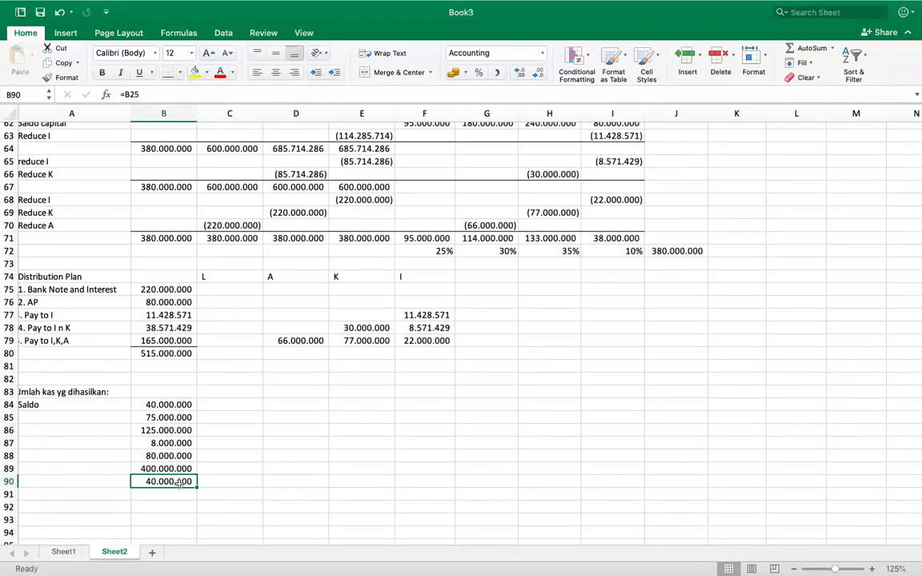
pyautogui.click(168, 74)
pyautogui.click(156, 493)
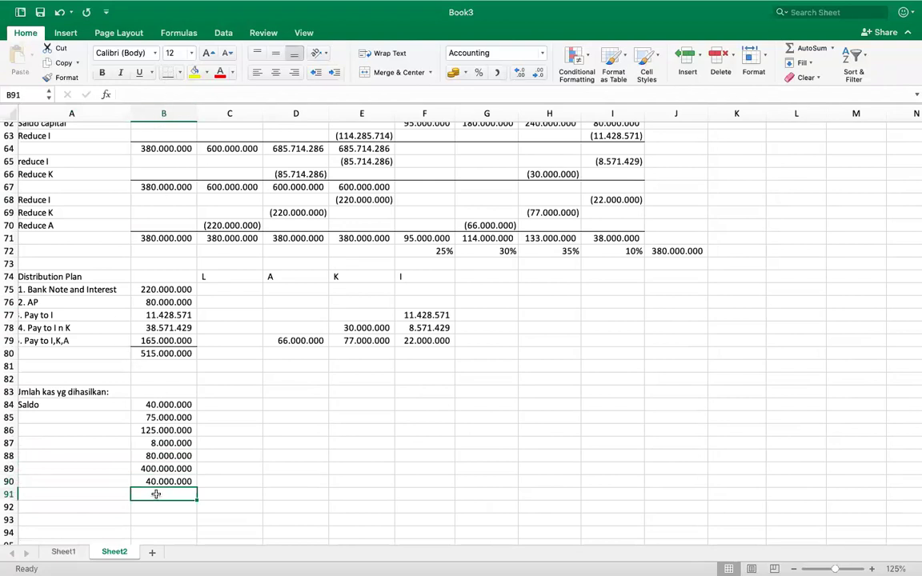
# Total the generated cash in B91 with =SUM(B84:B90).
pyautogui.write('=sum(')
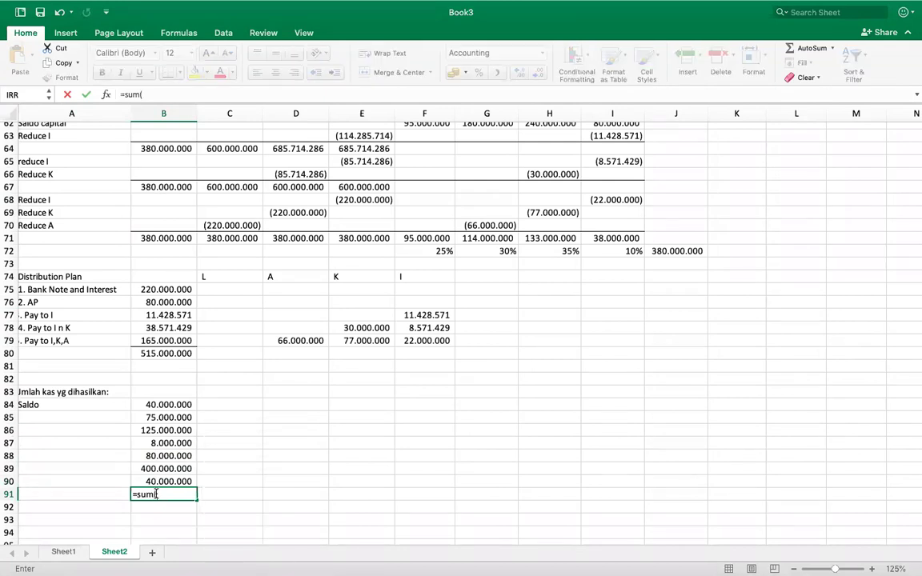
pyautogui.moveTo(160, 406); pyautogui.dragTo(163, 481)
pyautogui.press('Return')
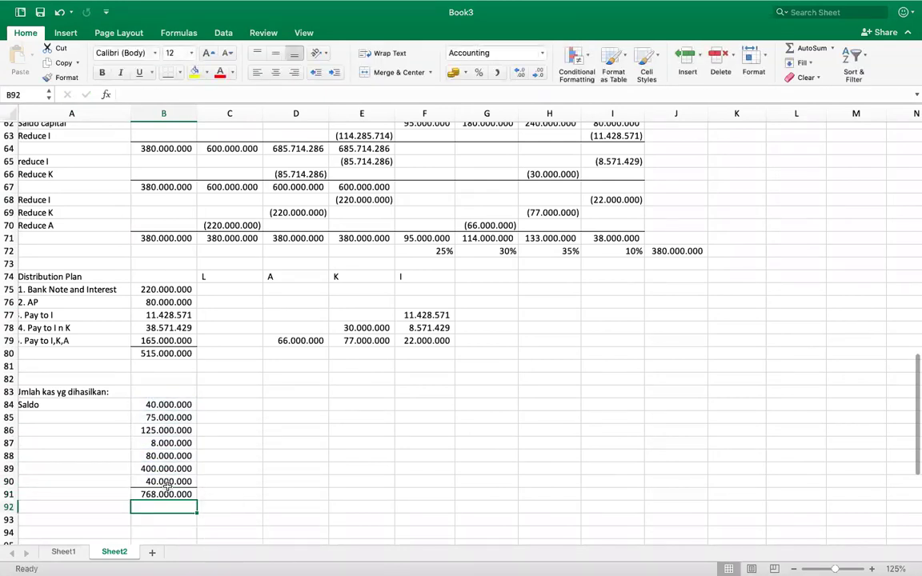
pyautogui.click(172, 494)
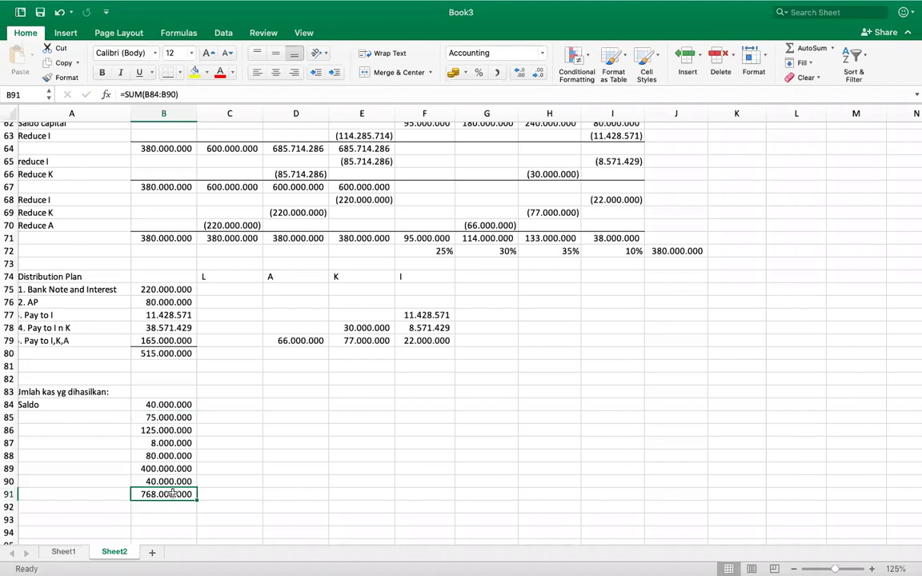
# Label A81 "Sisa" and calculate the remaining cash in B81 with =B91-B80.
pyautogui.click(93, 373)
pyautogui.click(88, 364)
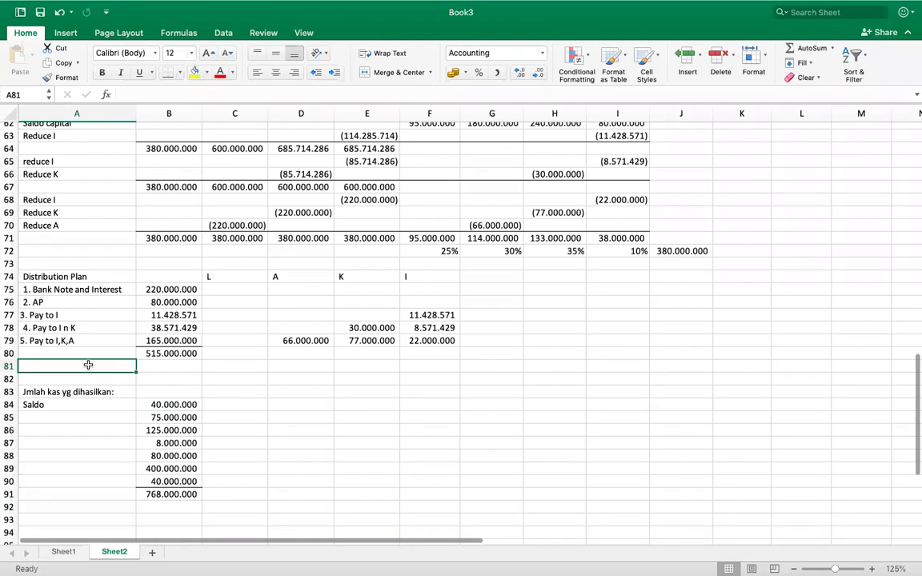
pyautogui.write('Sisa')
pyautogui.press('Tab')
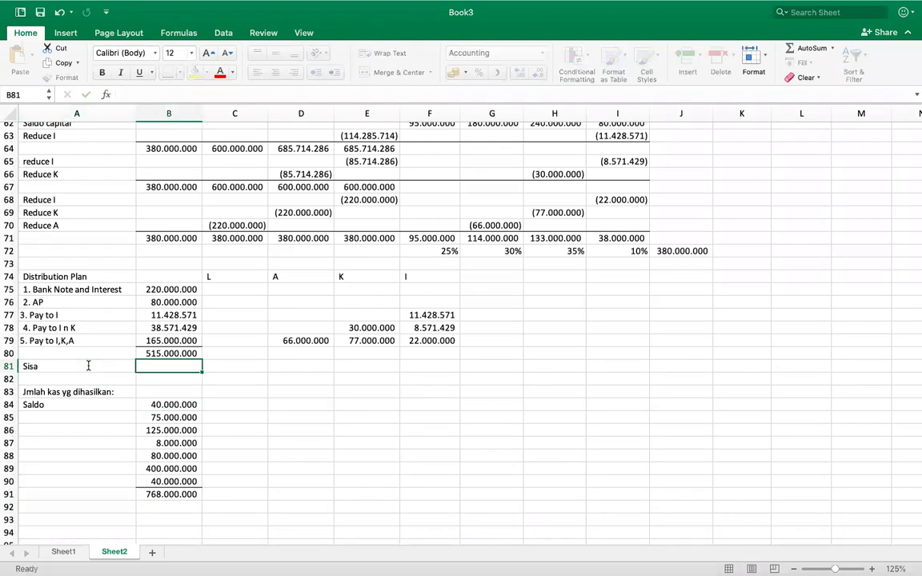
pyautogui.write('=')
pyautogui.click(149, 494)
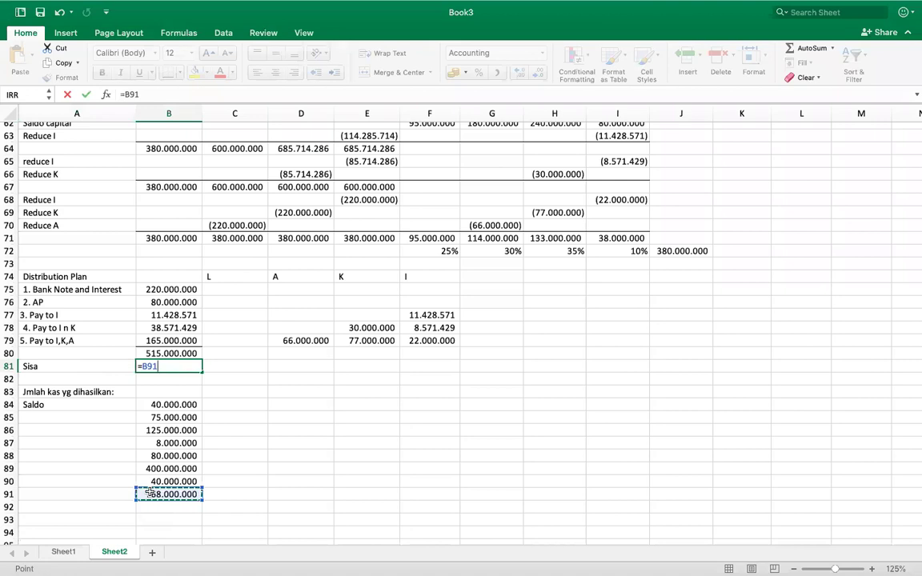
pyautogui.write('-')
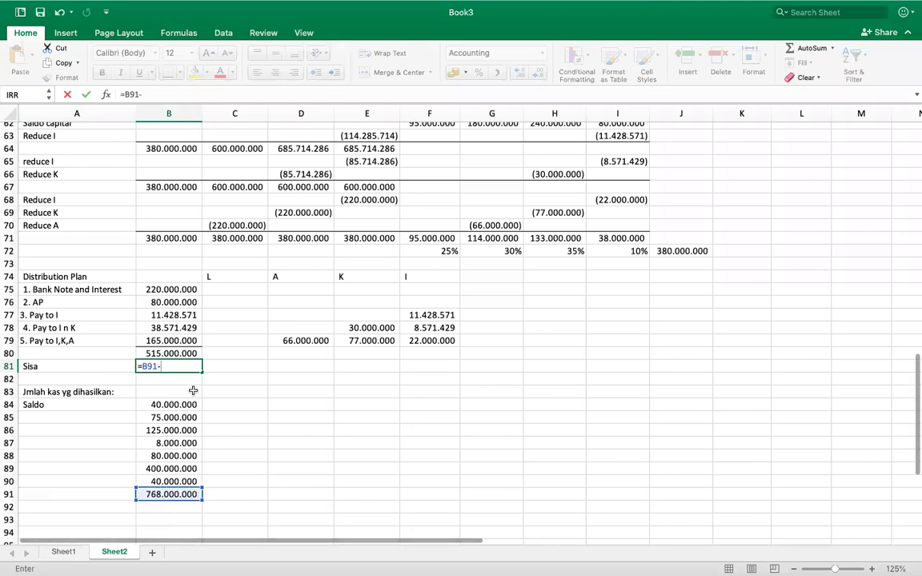
pyautogui.click(182, 353)
pyautogui.press('Return')
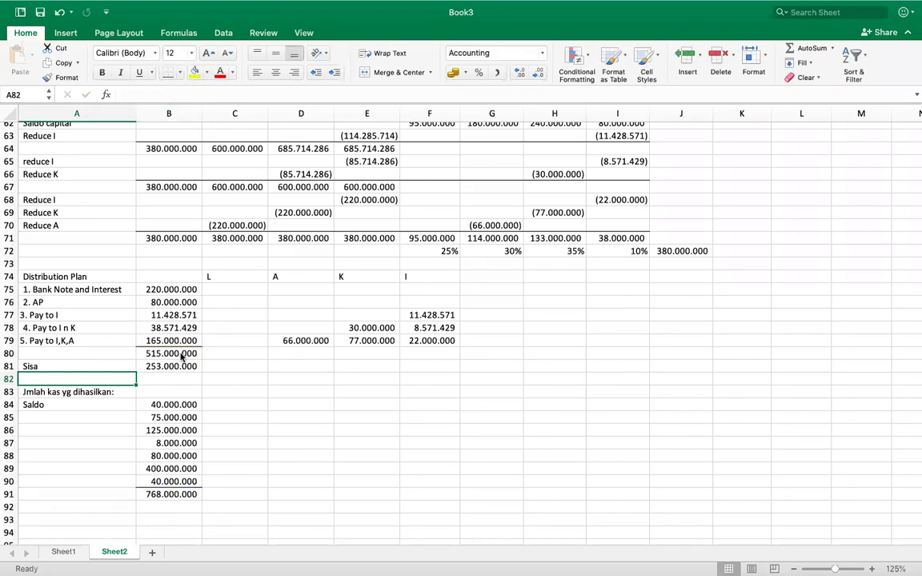
# Copy the sharing percentages from F72:I72 into B72:E72 as values only and format them as percentages.
pyautogui.click(252, 367)
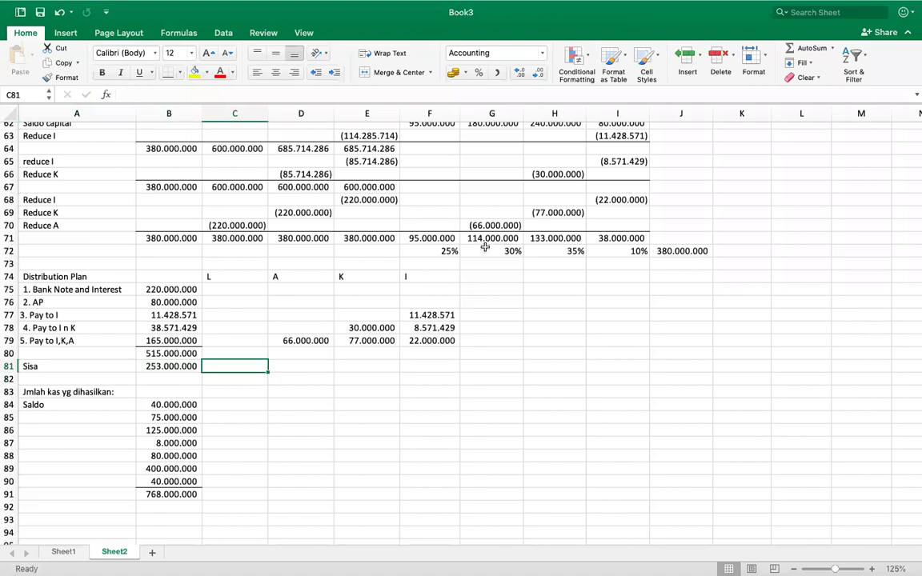
pyautogui.moveTo(450, 252); pyautogui.dragTo(558, 255)
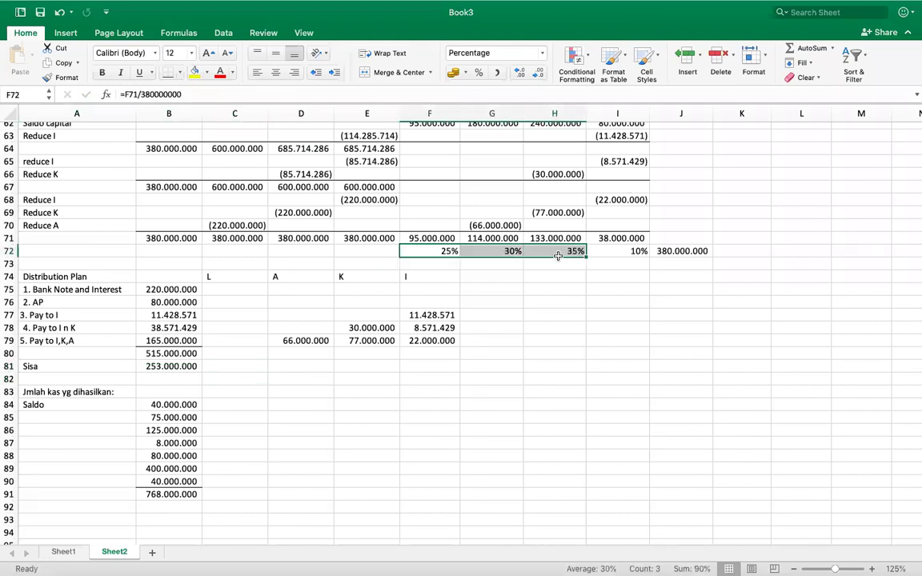
pyautogui.hotkey('shift', 'Right')
pyautogui.press('super+c')
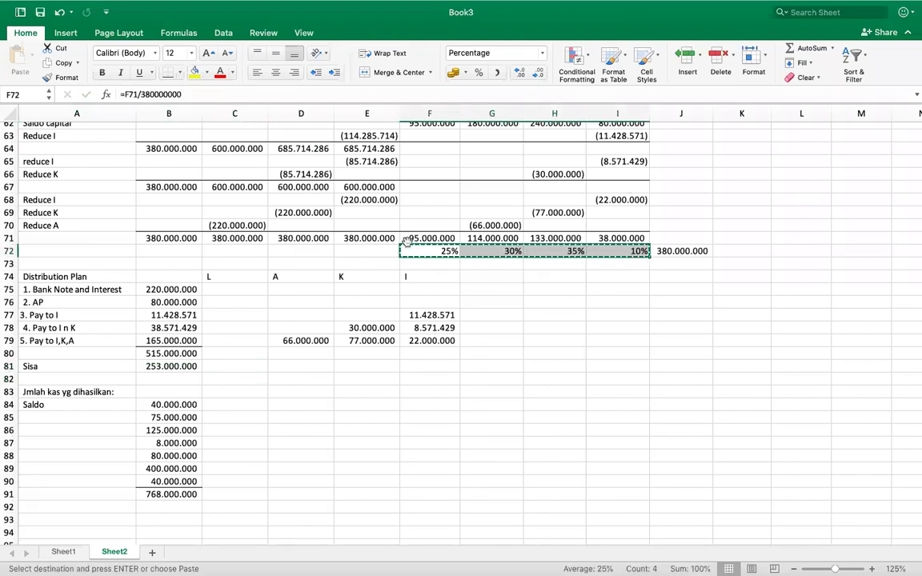
pyautogui.click(173, 249)
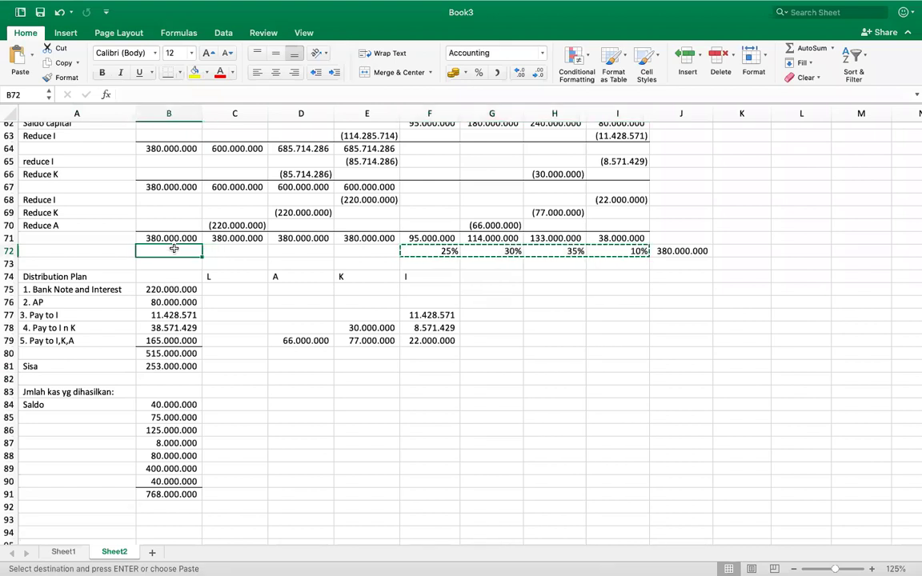
pyautogui.press('super+v')
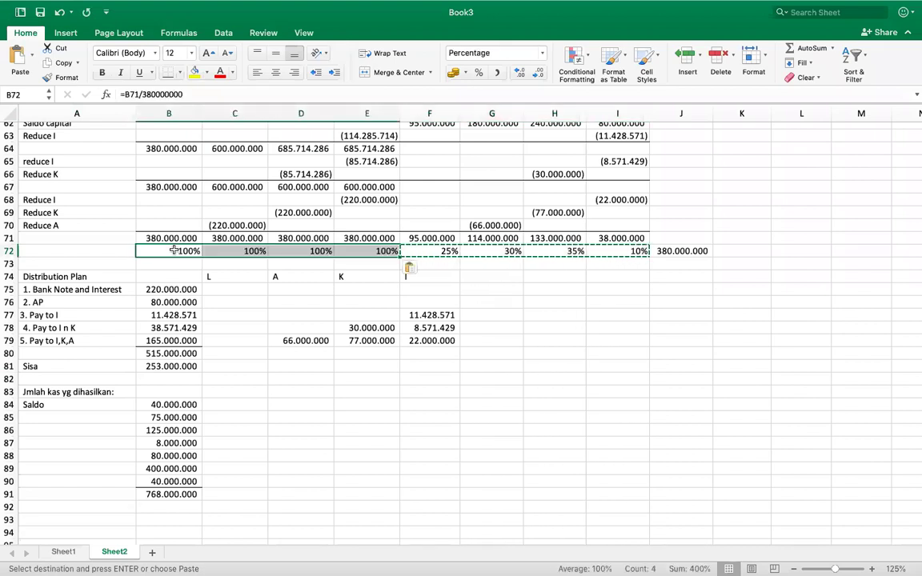
pyautogui.click(411, 269)
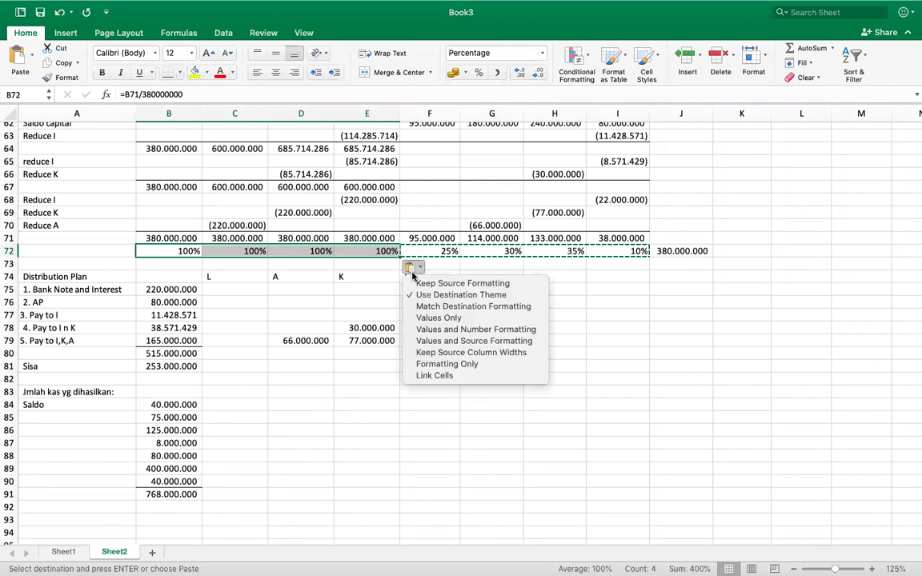
pyautogui.click(439, 318)
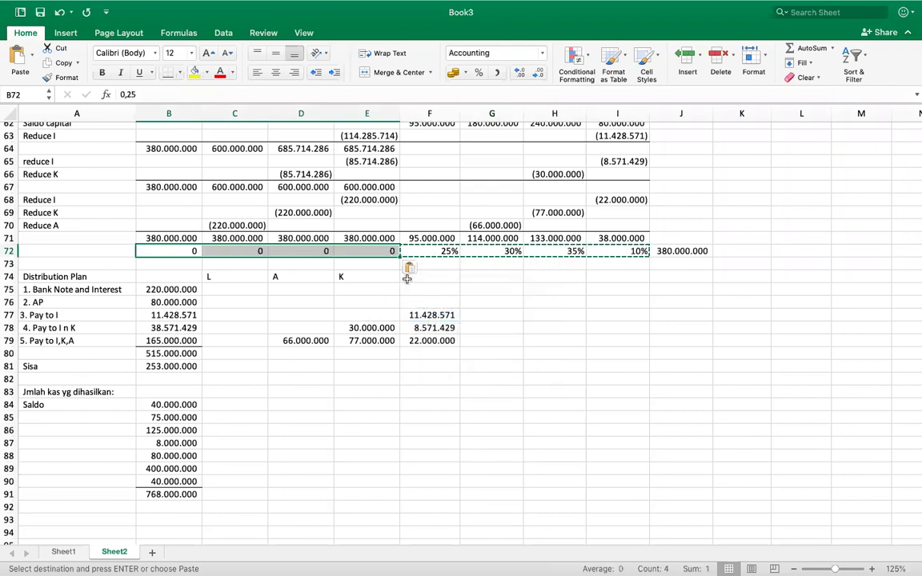
pyautogui.click(478, 72)
pyautogui.click(214, 411)
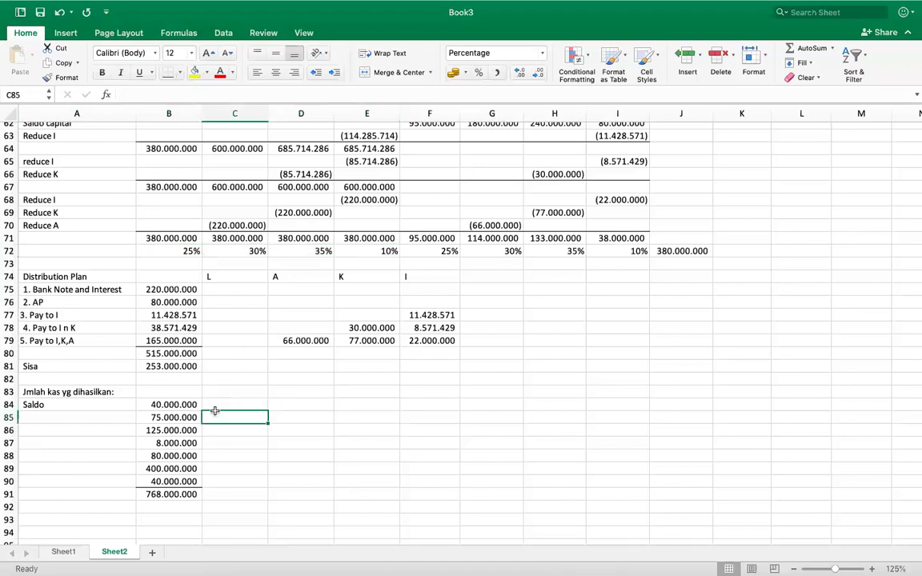
# Clear the copied percentages from B72:E72.
pyautogui.click(259, 353)
pyautogui.write('=')
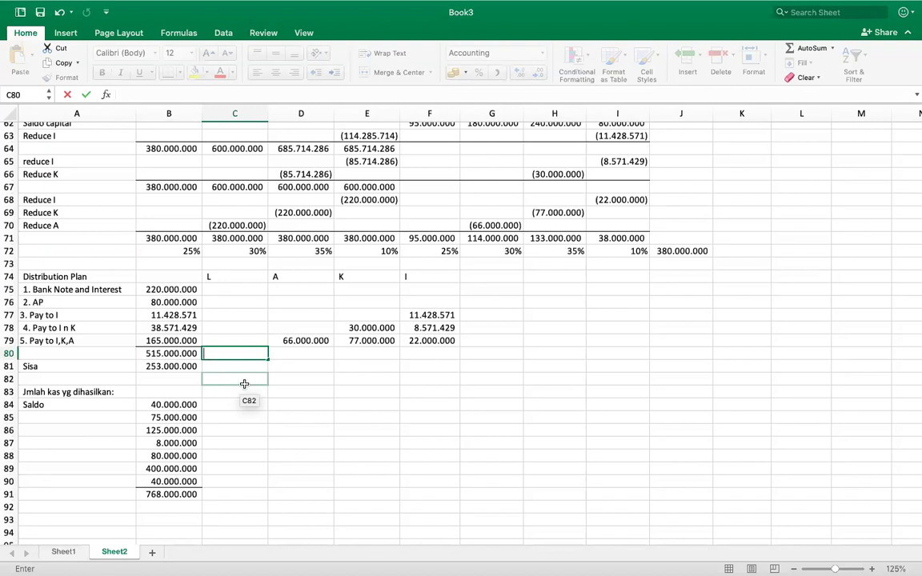
pyautogui.moveTo(194, 251); pyautogui.dragTo(349, 251)
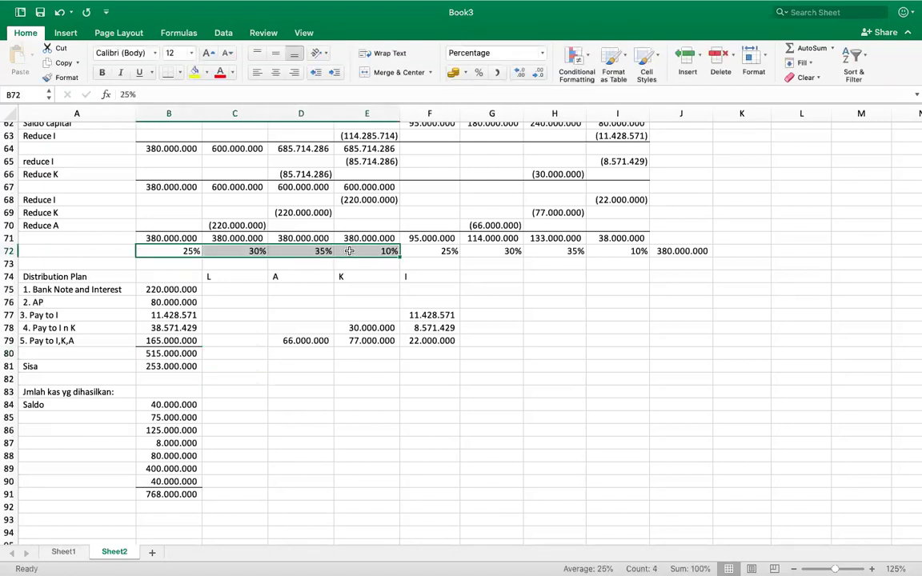
pyautogui.press('Delete')
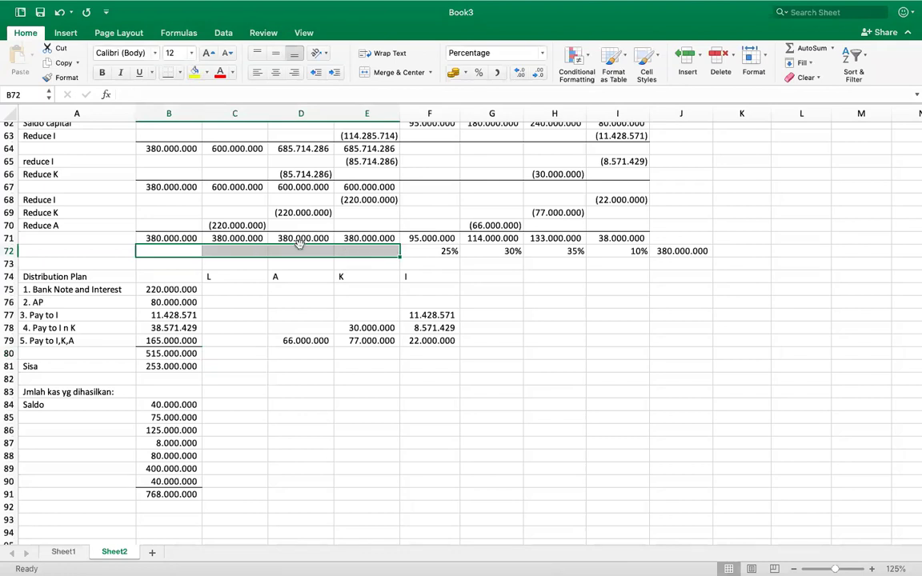
# Enter the sharing percentages 25%, 30%, 35% and 10% in C73:F73 above the L, A, K and I headers.
pyautogui.click(242, 254)
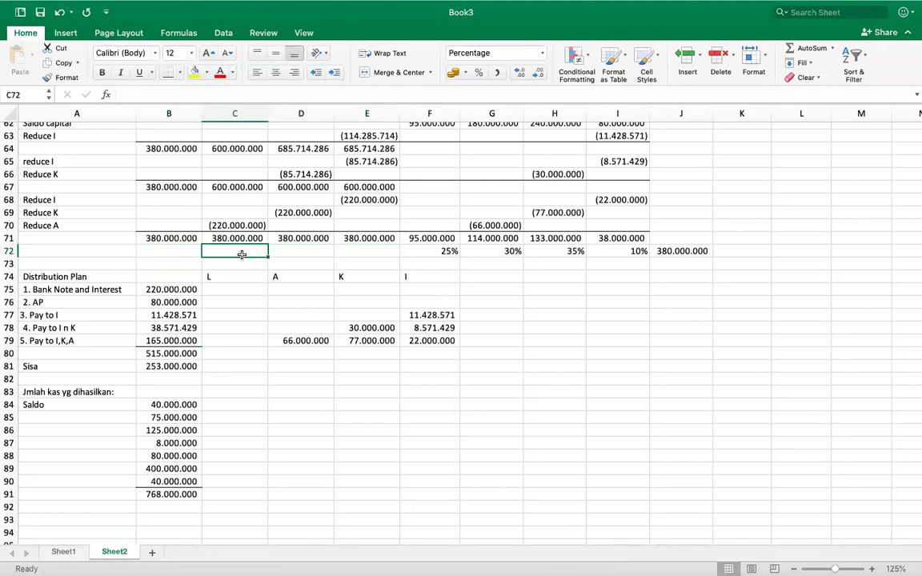
pyautogui.scroll(3, 487, 308)
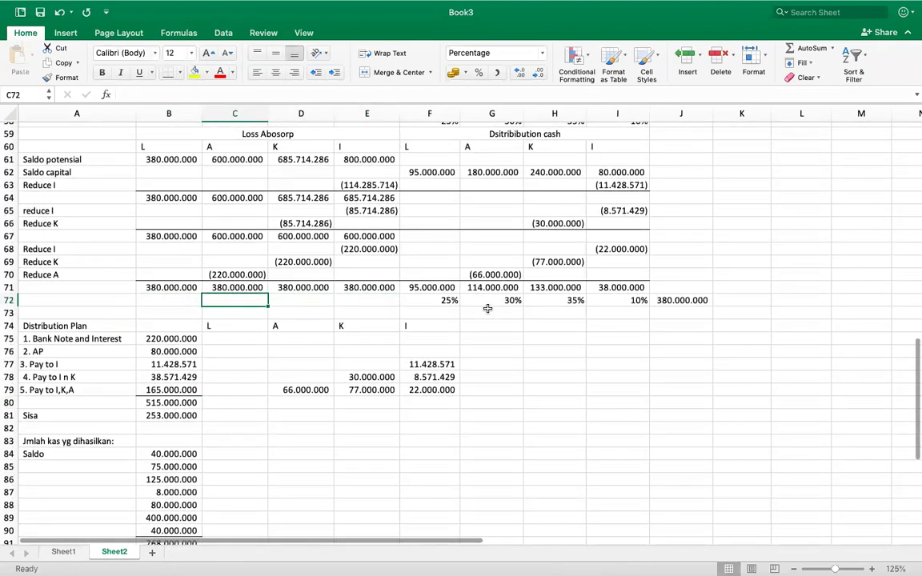
pyautogui.rightClick(489, 311)
pyautogui.click(422, 319)
pyautogui.click(424, 312)
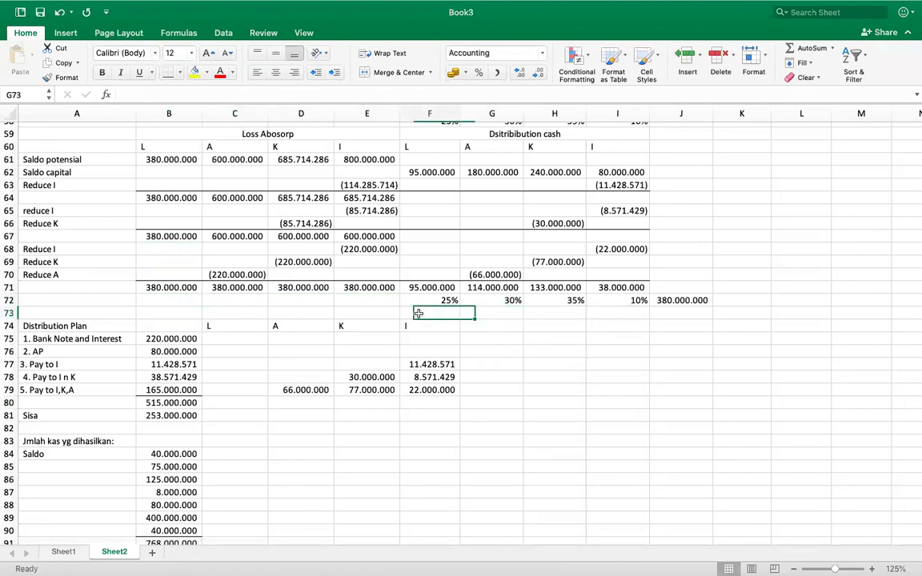
pyautogui.click(214, 312)
pyautogui.write('25%')
pyautogui.press('Tab')
pyautogui.write('30%')
pyautogui.press('Tab')
pyautogui.write('35%')
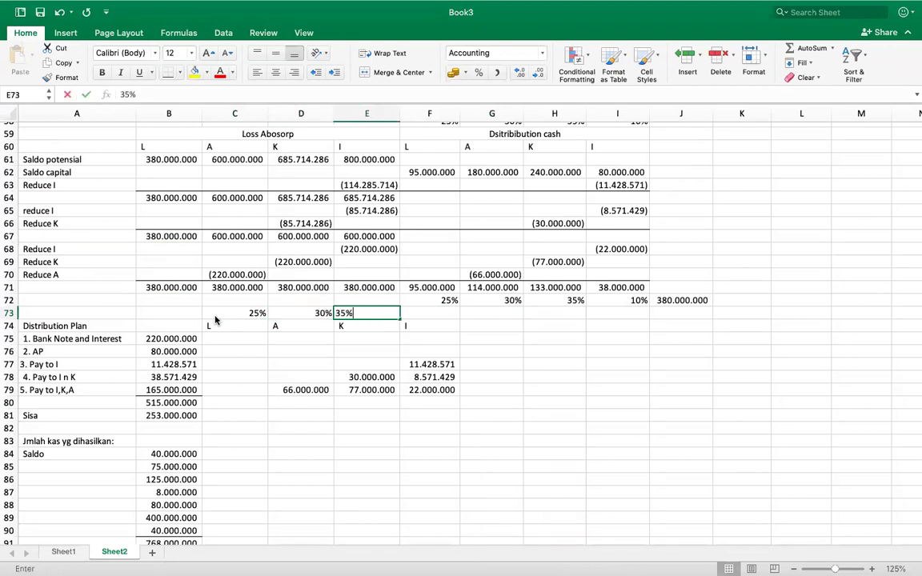
pyautogui.press('Tab')
pyautogui.write('10%')
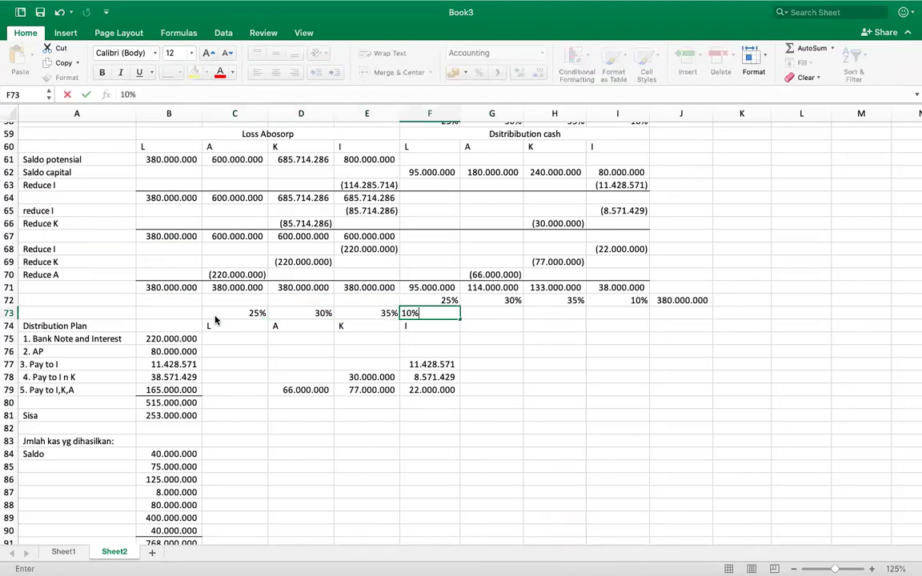
pyautogui.click(215, 322)
# Allocate the remaining cash to the partners by entering =C73*253000000 in C81 and filling it across to F81.
pyautogui.scroll(-2, 253, 431)
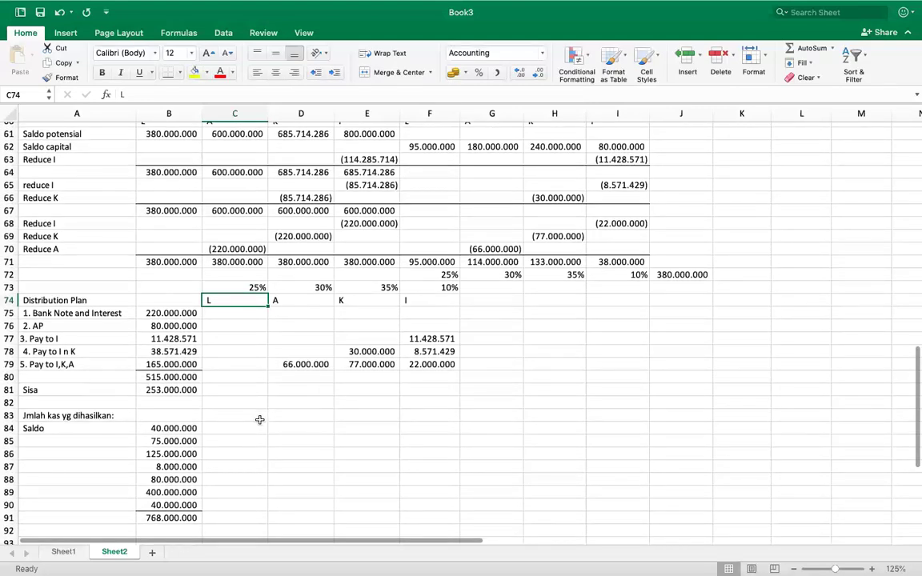
pyautogui.click(240, 376)
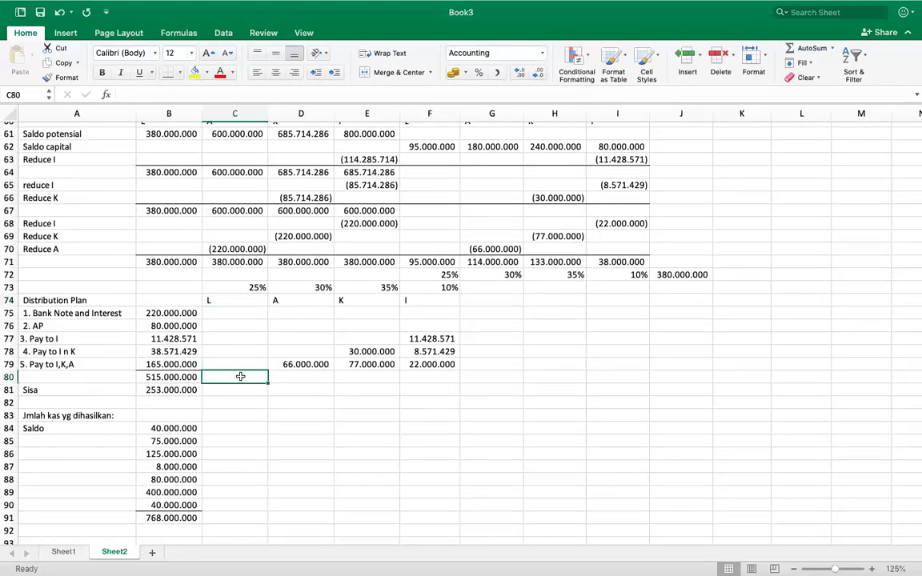
pyautogui.click(239, 389)
pyautogui.write('=')
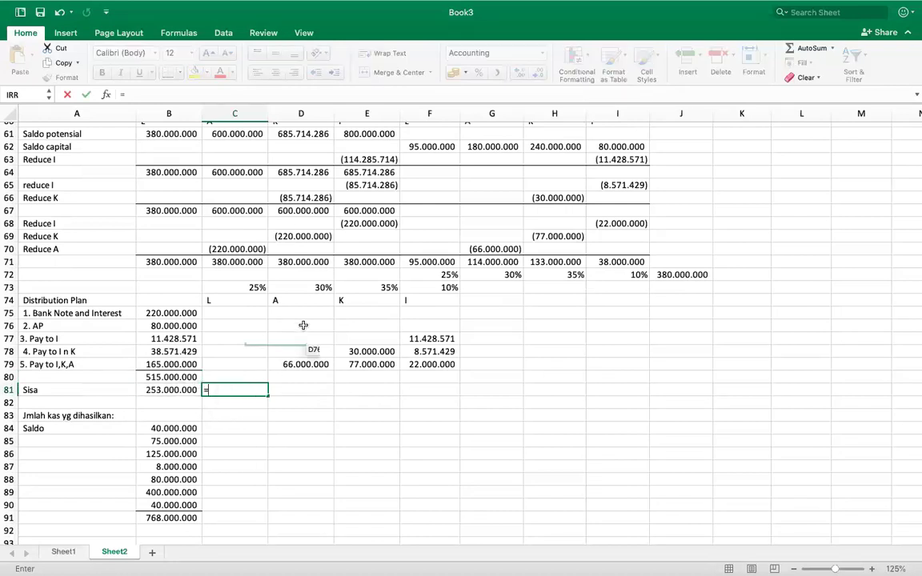
pyautogui.click(258, 288)
pyautogui.write('*')
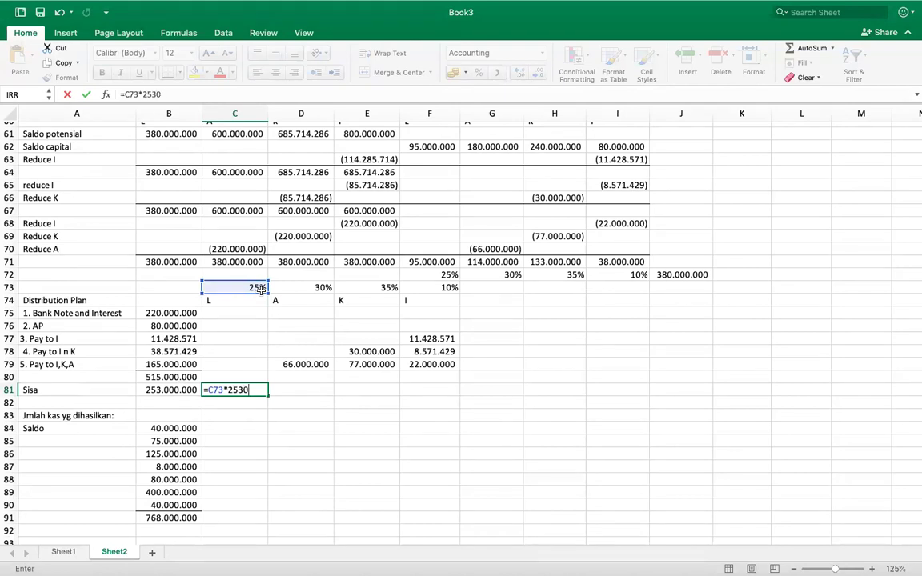
pyautogui.write('253000000')
pyautogui.press('Return')
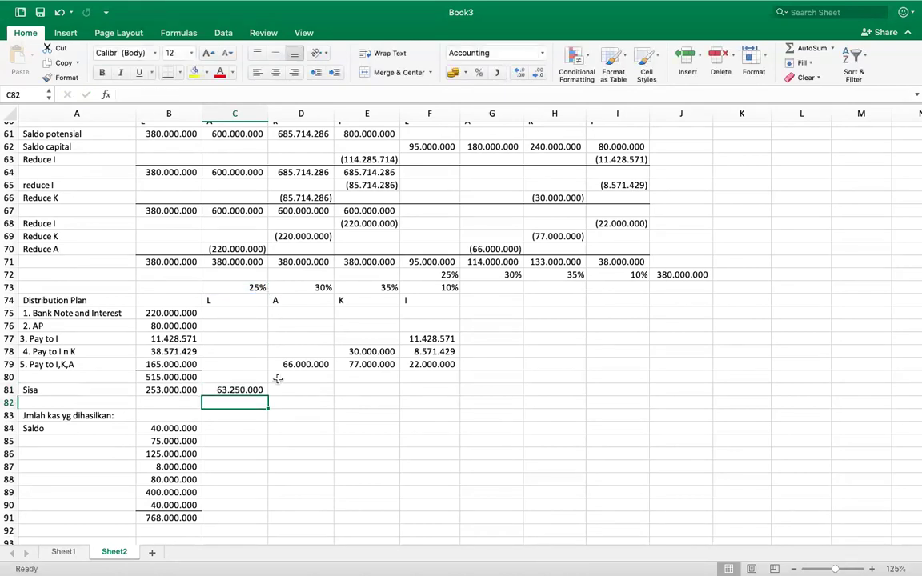
pyautogui.click(247, 390)
pyautogui.moveTo(269, 395); pyautogui.dragTo(434, 391)
# Add a bottom border under the Sisa row across A81:F81.
pyautogui.click(107, 393)
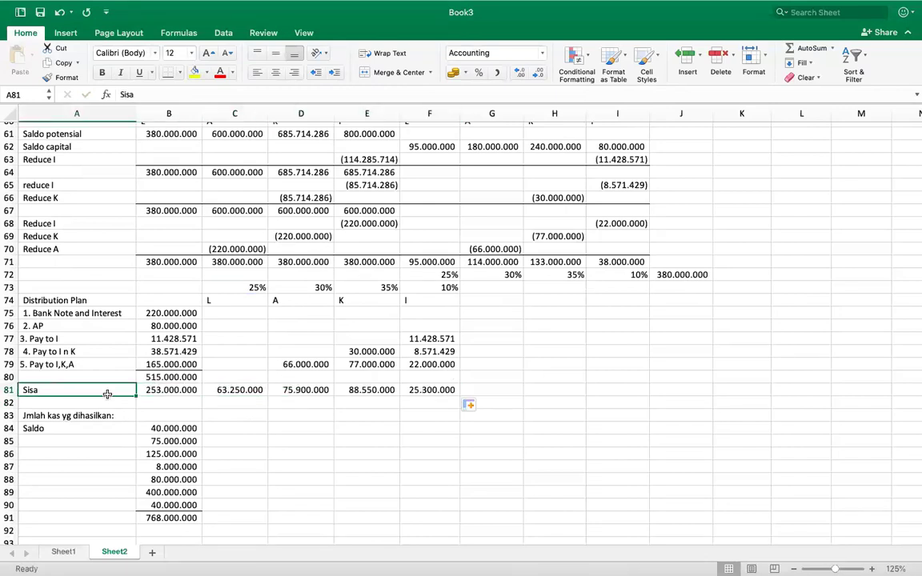
pyautogui.hotkey('shift', 'Right')
pyautogui.hotkey('shift', 'Right')
pyautogui.hotkey('shift', 'Right')
pyautogui.hotkey('shift', 'Right')
pyautogui.hotkey('shift', 'Right')
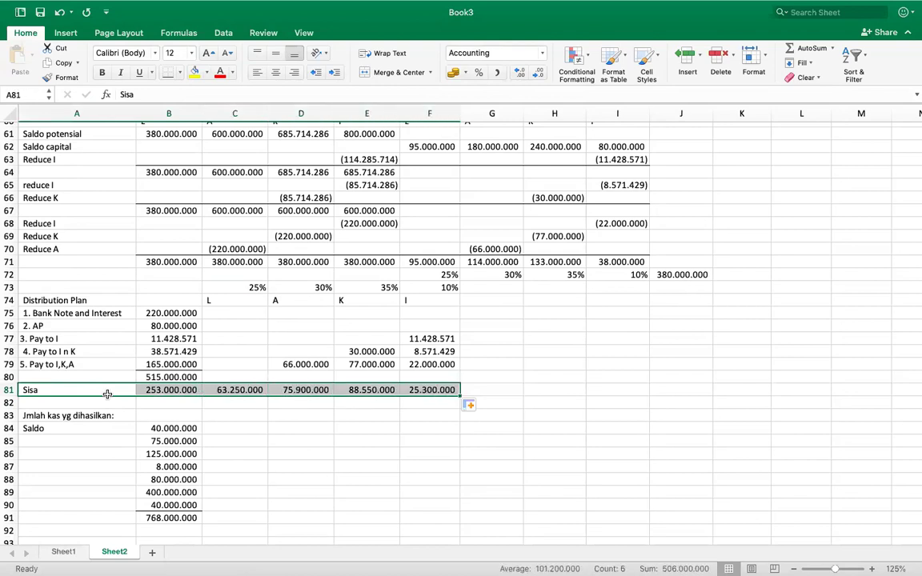
# Label A82 "Total" and add the planned payments and remaining cash in B82 with =sum(B80:B81).
pyautogui.click(61, 402)
pyautogui.write('Total')
pyautogui.press('Tab')
pyautogui.write('=')
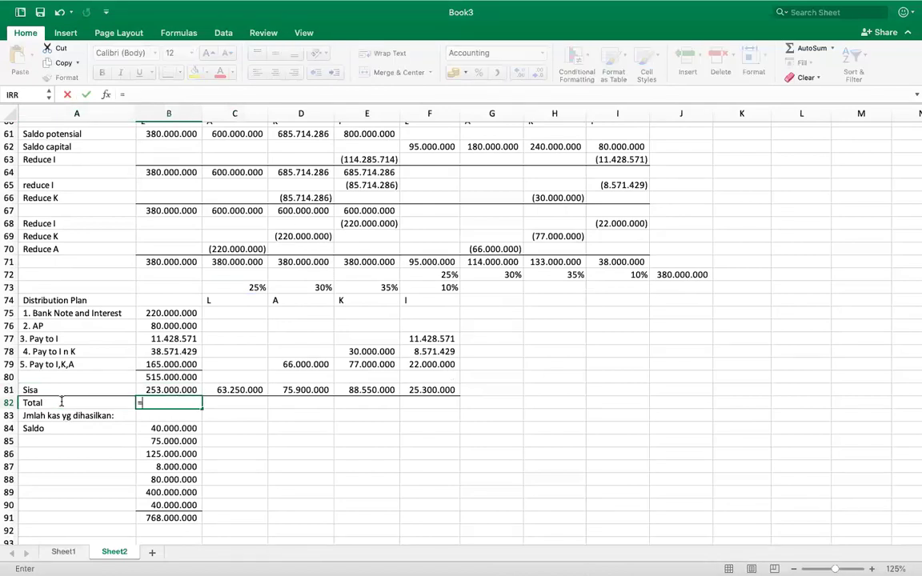
pyautogui.write('sum(')
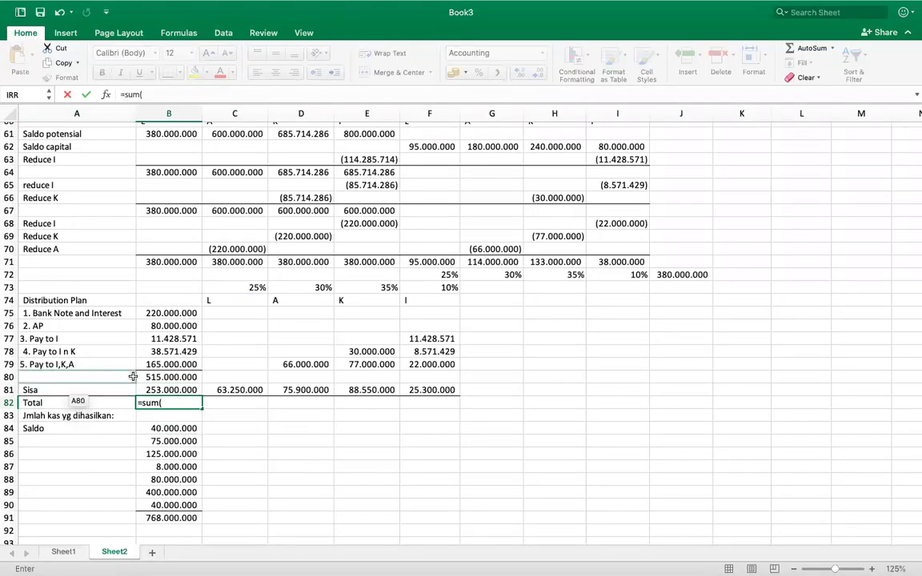
pyautogui.moveTo(152, 376); pyautogui.dragTo(153, 390)
pyautogui.write(')')
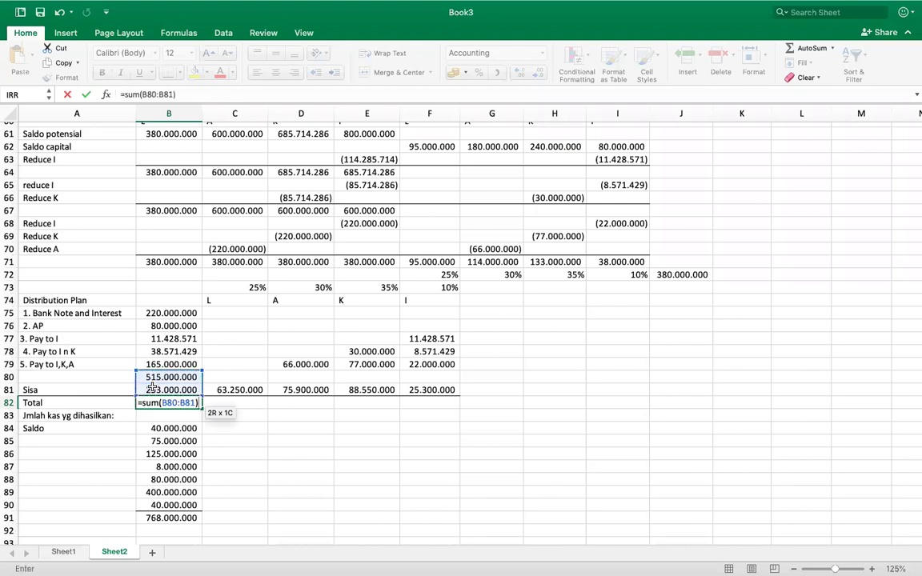
pyautogui.press('Return')
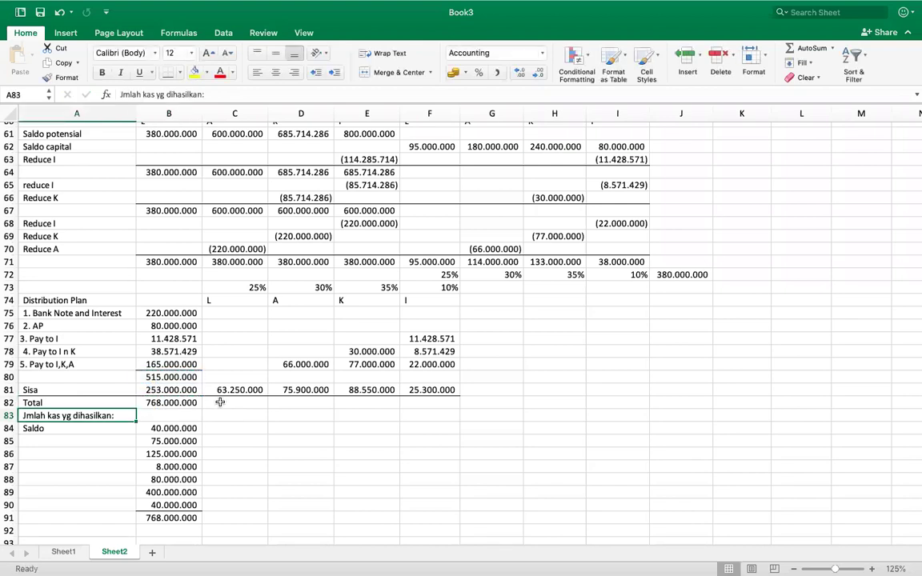
# Total partner L's distributions with =sum(C75:C81) in C82 and fill the formula across to F82.
pyautogui.click(220, 403)
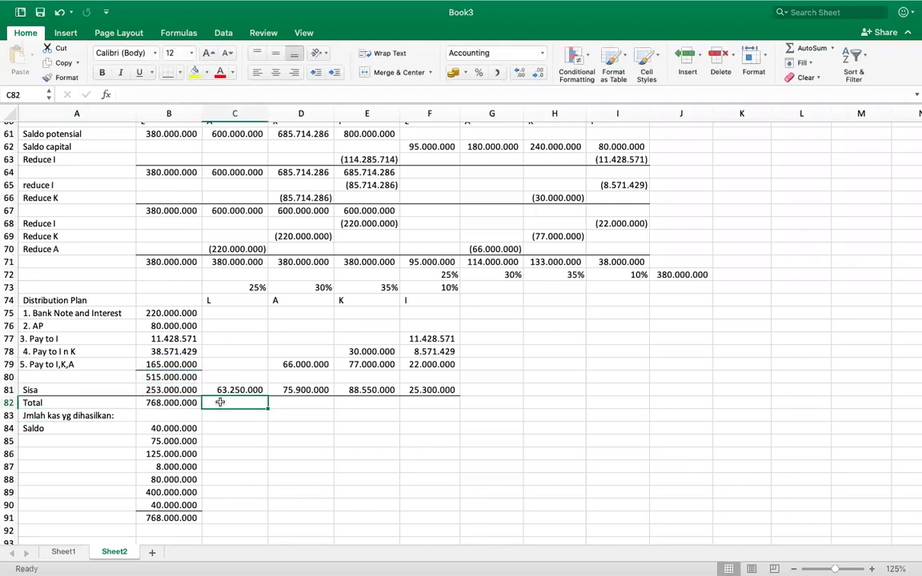
pyautogui.write('=')
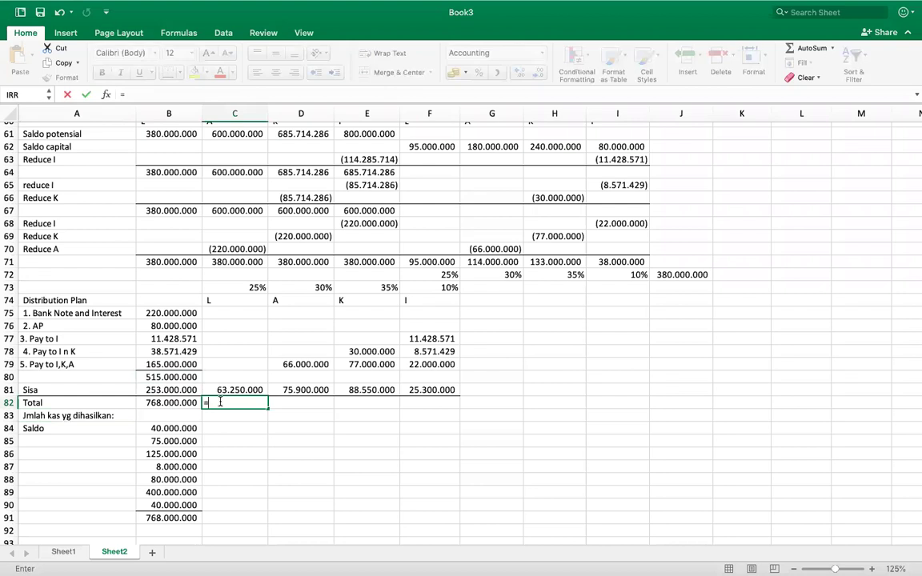
pyautogui.write('sum(')
pyautogui.moveTo(240, 314); pyautogui.dragTo(240, 390)
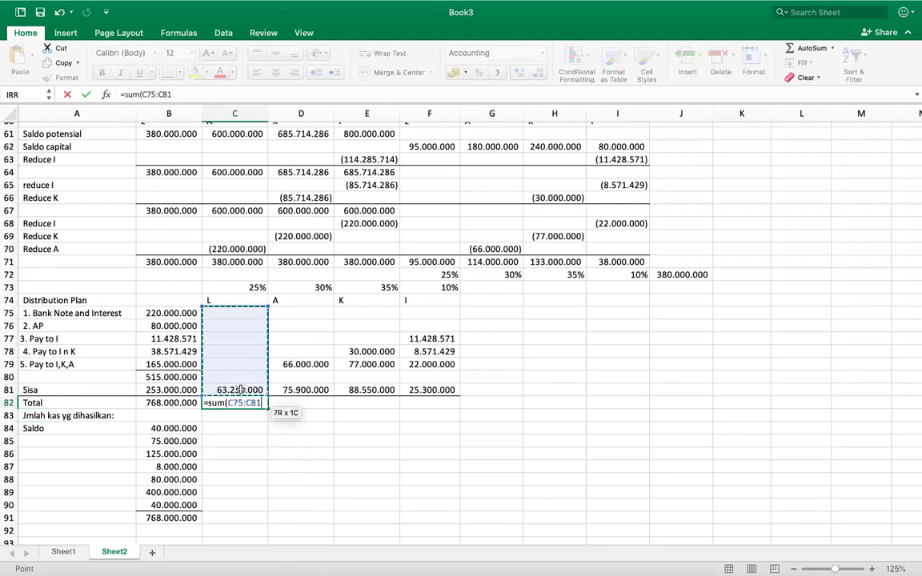
pyautogui.press('Return')
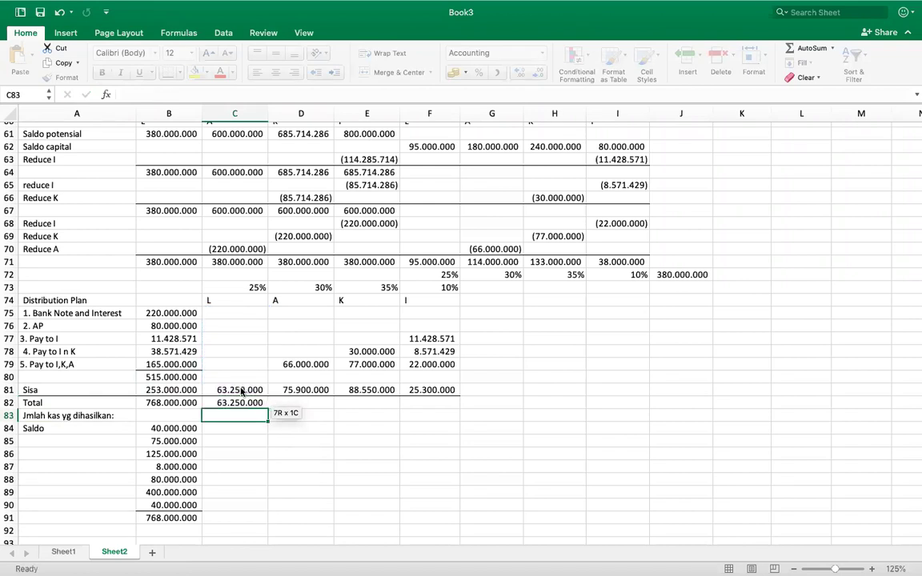
pyautogui.click(261, 402)
pyautogui.moveTo(267, 407); pyautogui.dragTo(458, 407)
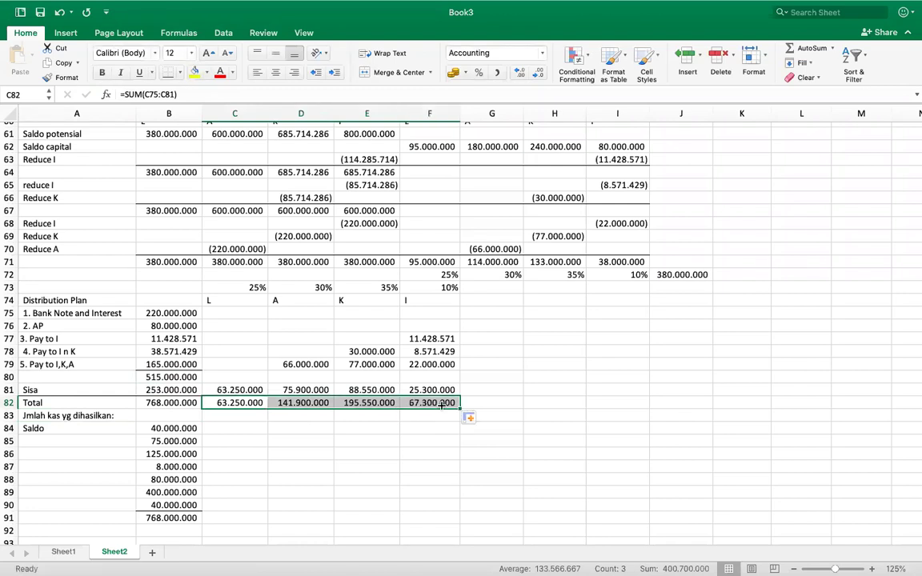
# Make the "Distribution Plan" heading in A74 bold.
pyautogui.click(346, 454)
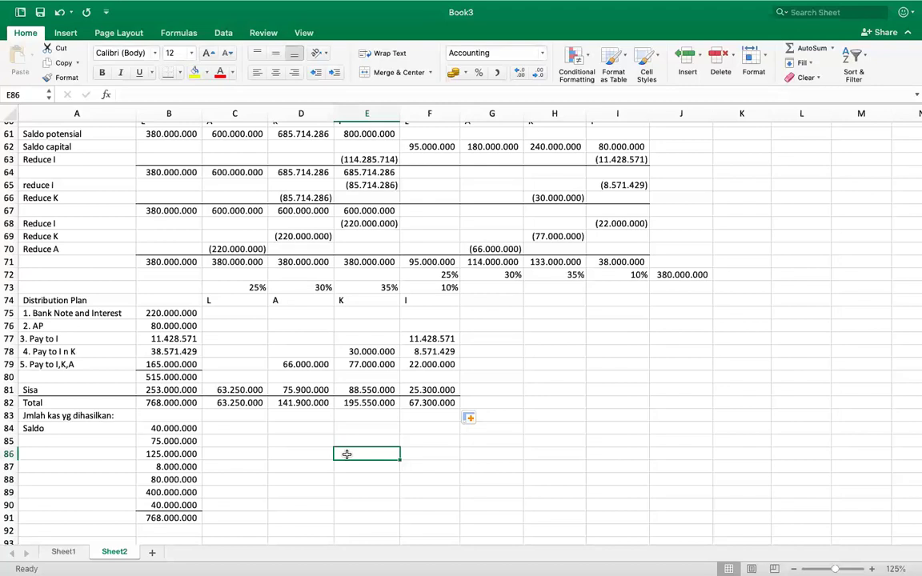
pyautogui.click(37, 300)
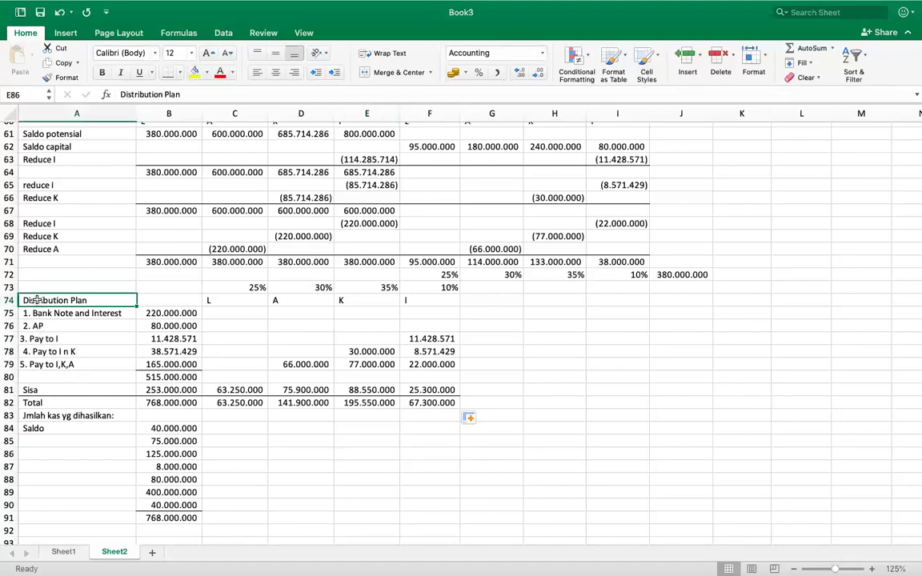
pyautogui.press('super+b')
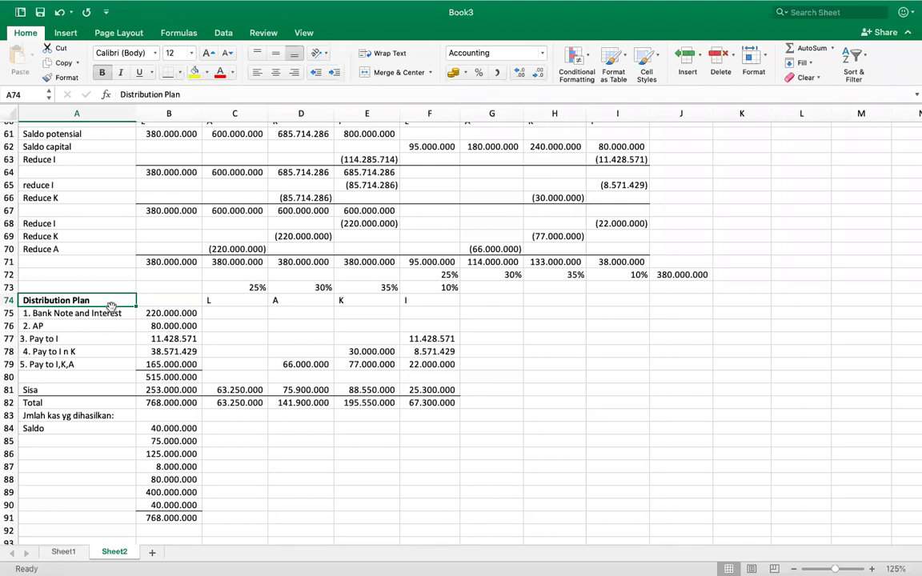
# Review the bank note, AP and Pay to I amounts in B75:B77 of the distribution plan.
pyautogui.click(191, 313)
pyautogui.click(186, 325)
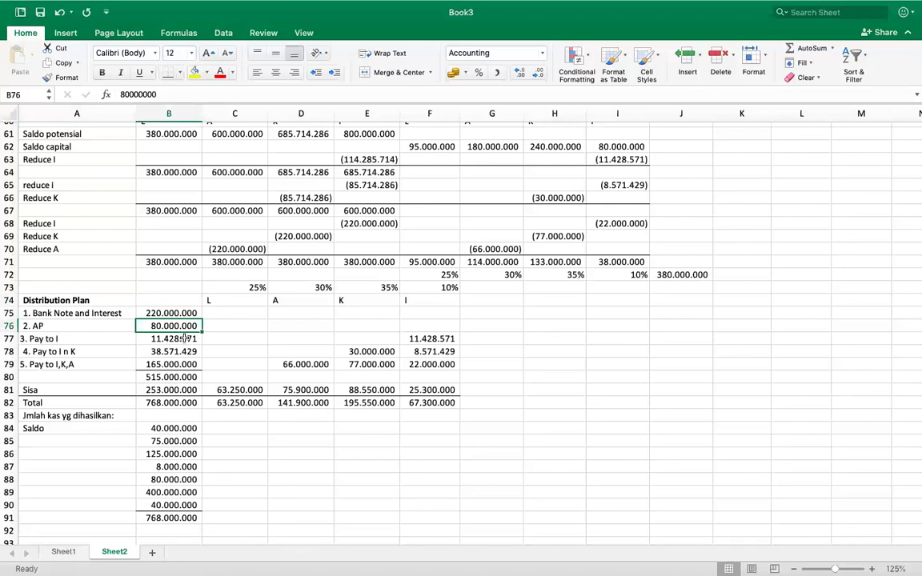
pyautogui.click(185, 338)
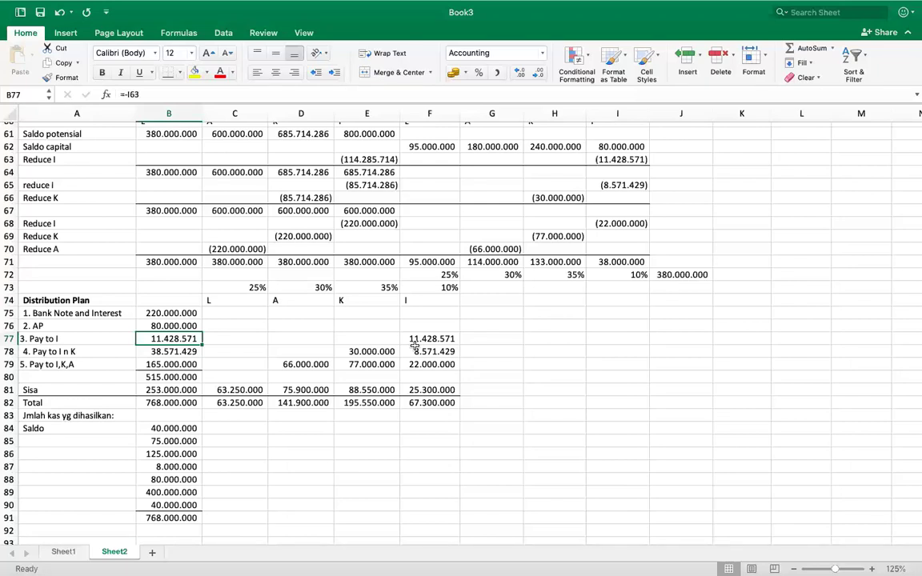
pyautogui.scroll(-3, 415, 344)
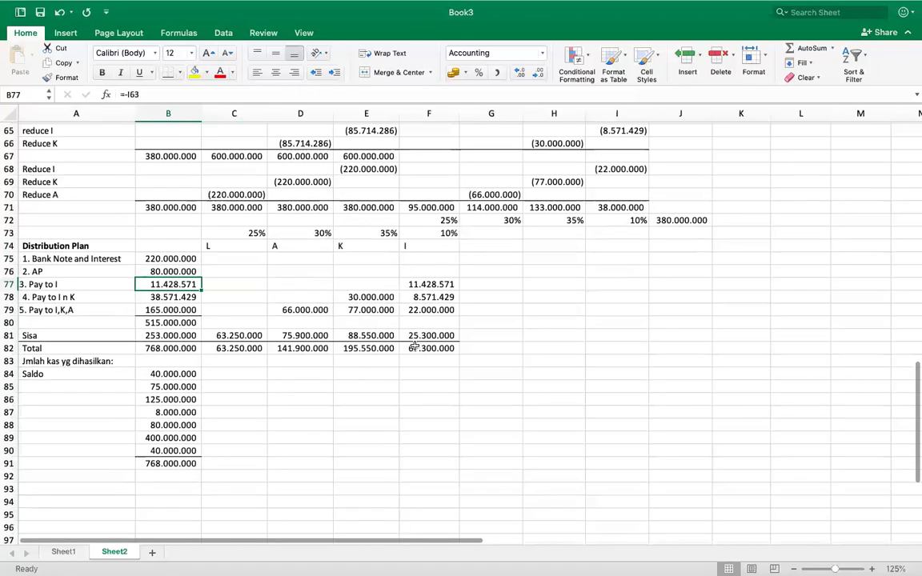
# Take the workbook out of full screen so the problem text shows alongside, and review the liquidation schedule and cash distribution plan.
pyautogui.moveTo(343, 3)
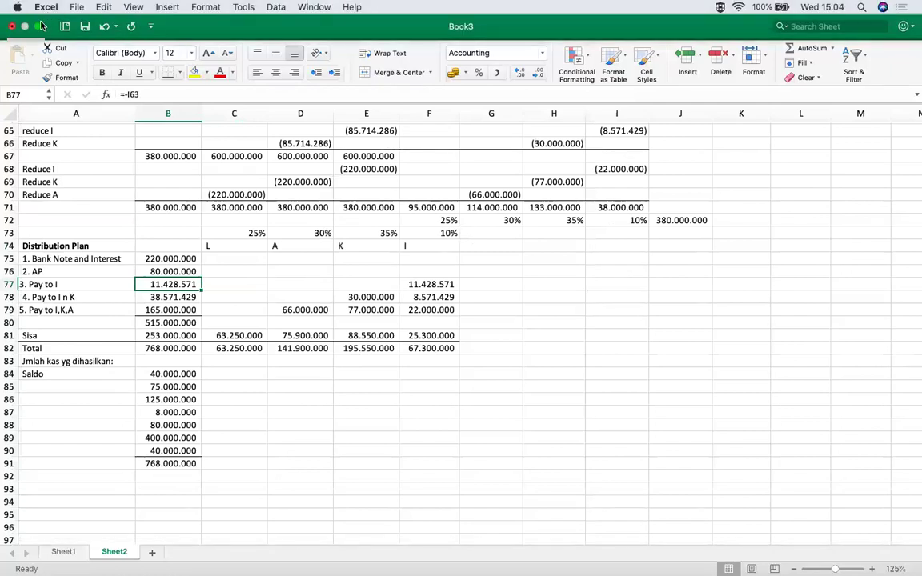
pyautogui.click(39, 27)
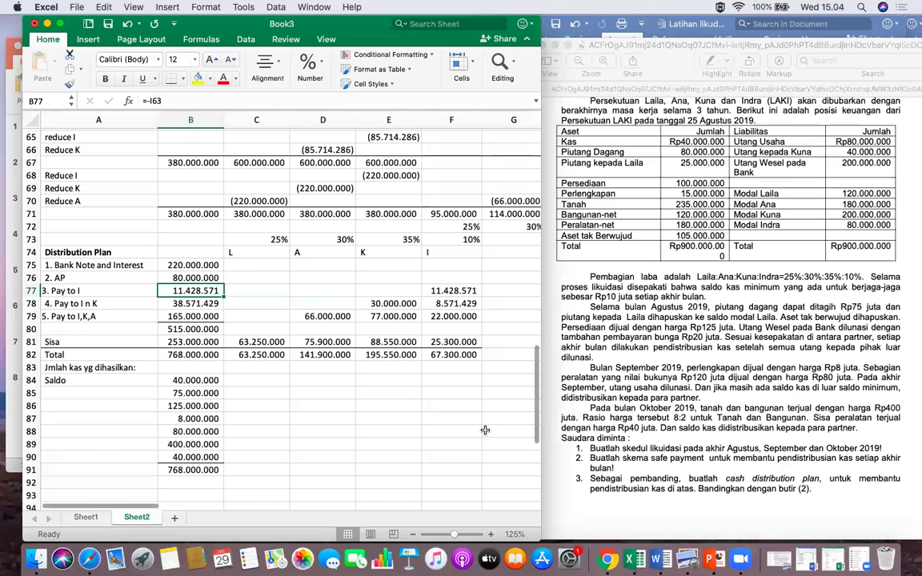
pyautogui.scroll(20, 485, 430)
pyautogui.scroll(-1, 485, 430)
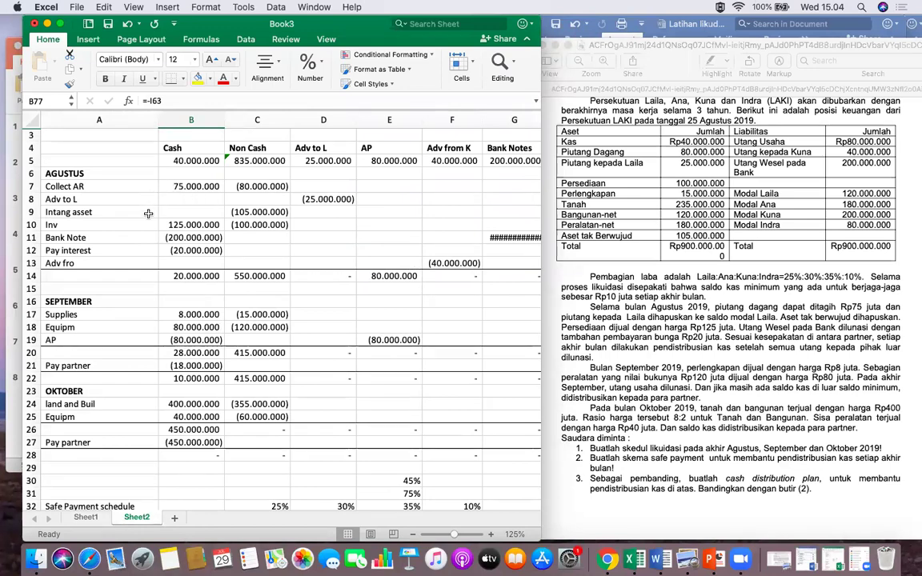
pyautogui.scroll(-20, 150, 270)
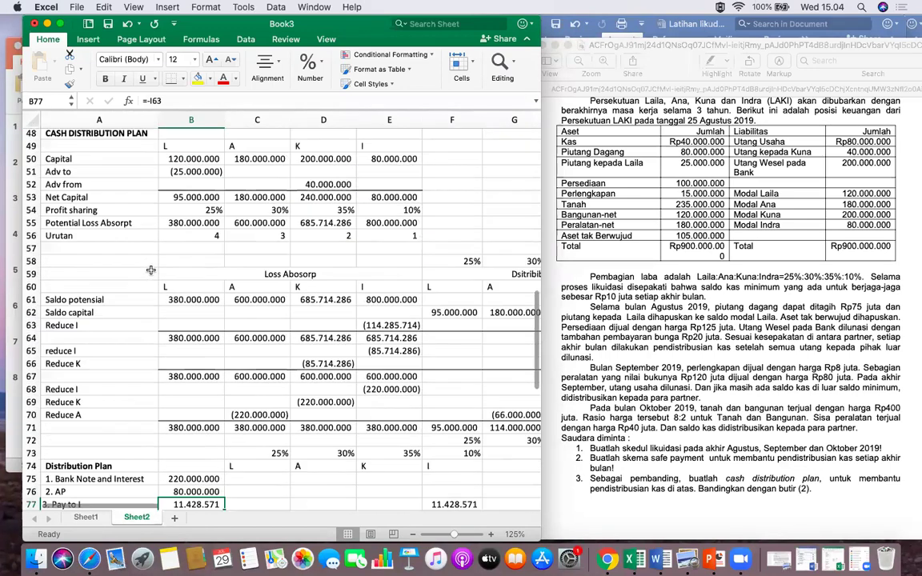
pyautogui.scroll(1, 151, 270)
pyautogui.scroll(4, 151, 269)
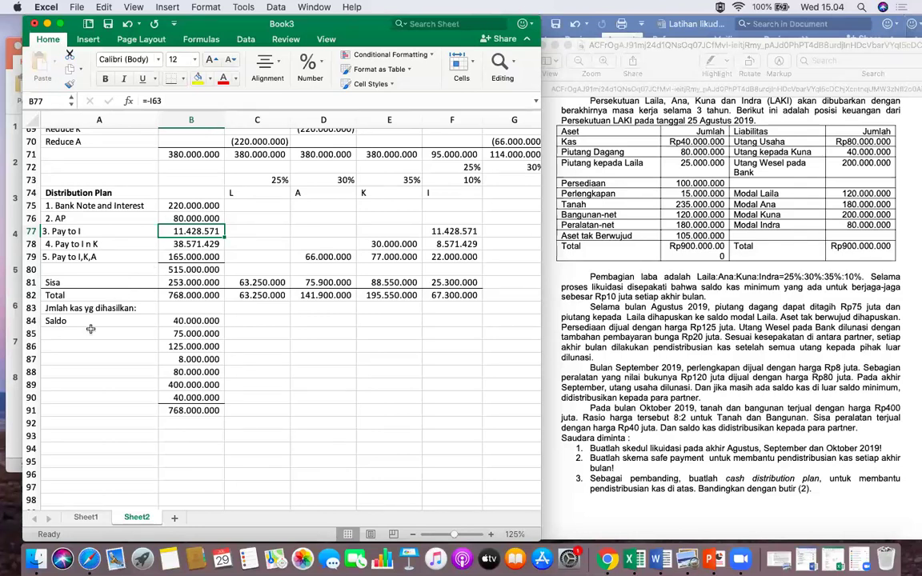
# Enter the heading "Jurnal di Cash Distribution Plan" in A93 below the generated cash total.
pyautogui.click(95, 440)
pyautogui.write('Jurnal di')
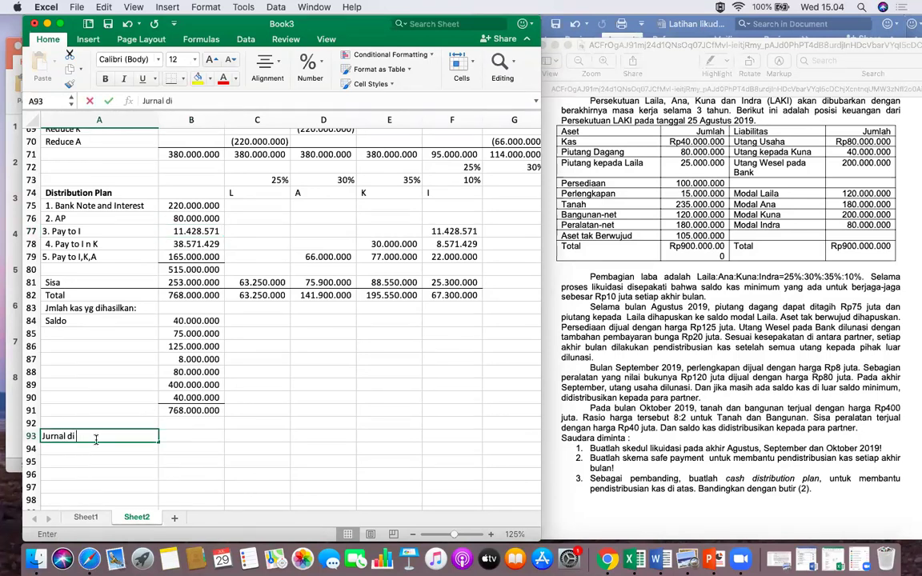
pyautogui.write(' Cash Dis')
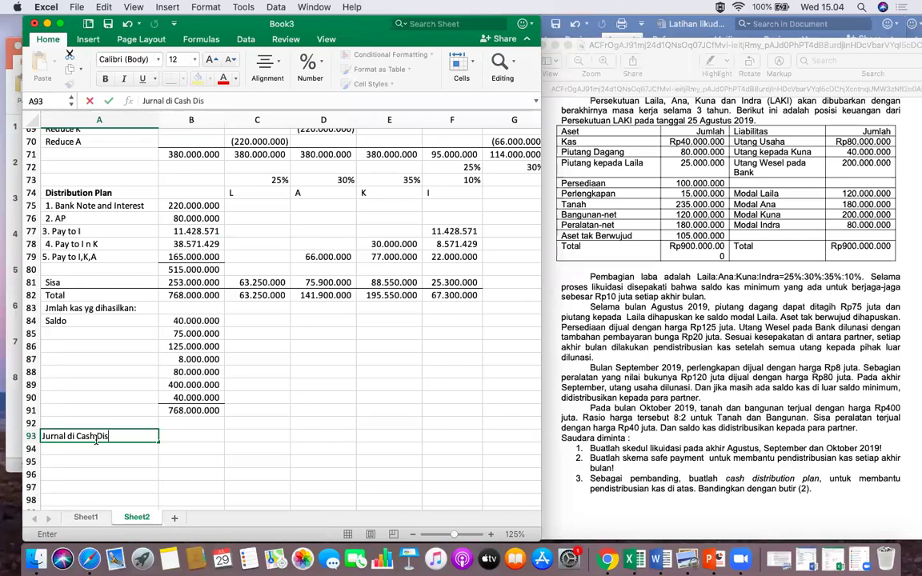
pyautogui.write('tribution Plan')
pyautogui.press('Return')
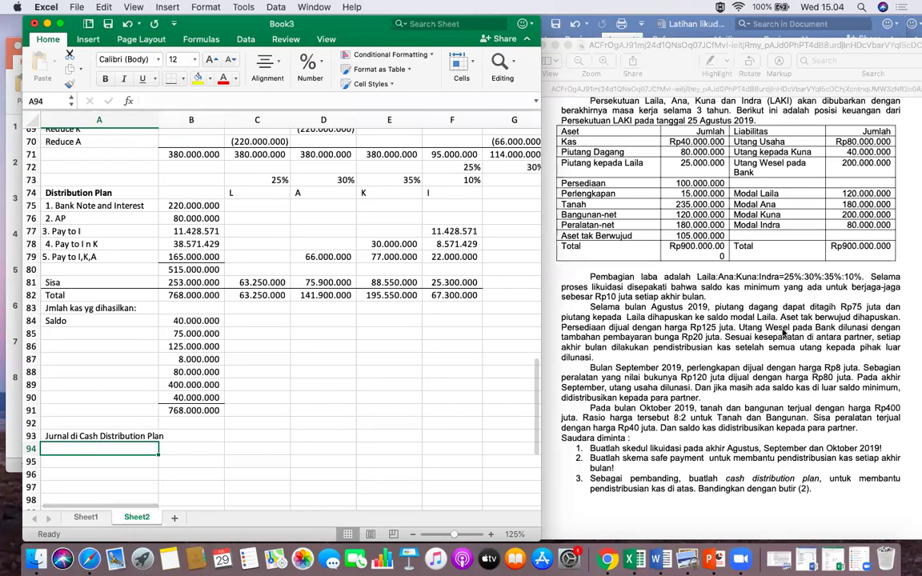
# List the debit accounts Cash, Capital L, A, k and i in A94:A98 under the journal heading.
pyautogui.click(616, 317)
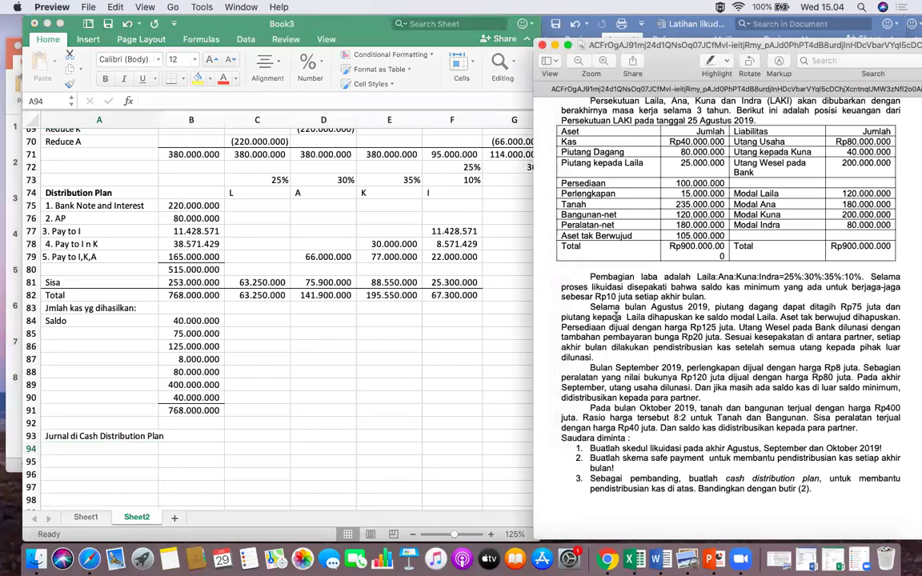
pyautogui.click(88, 450)
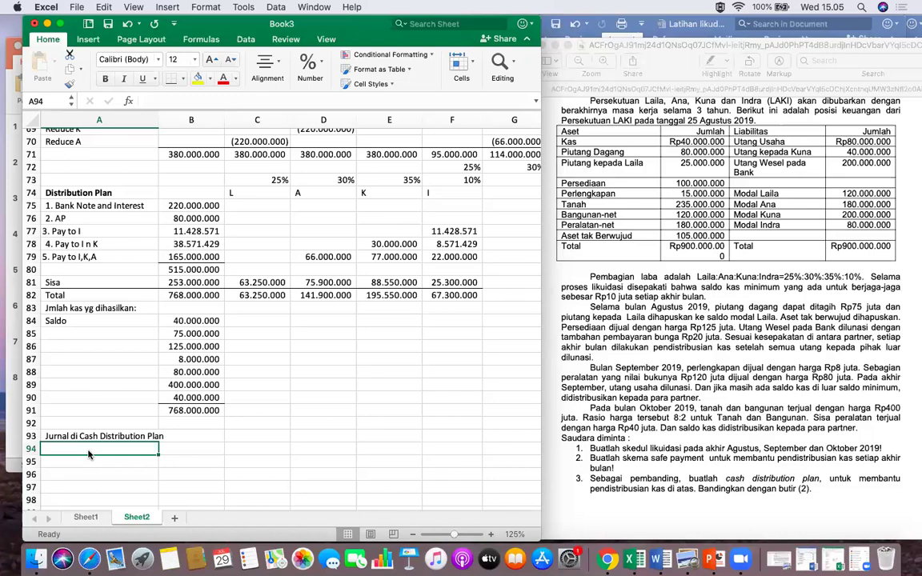
pyautogui.write('Cash')
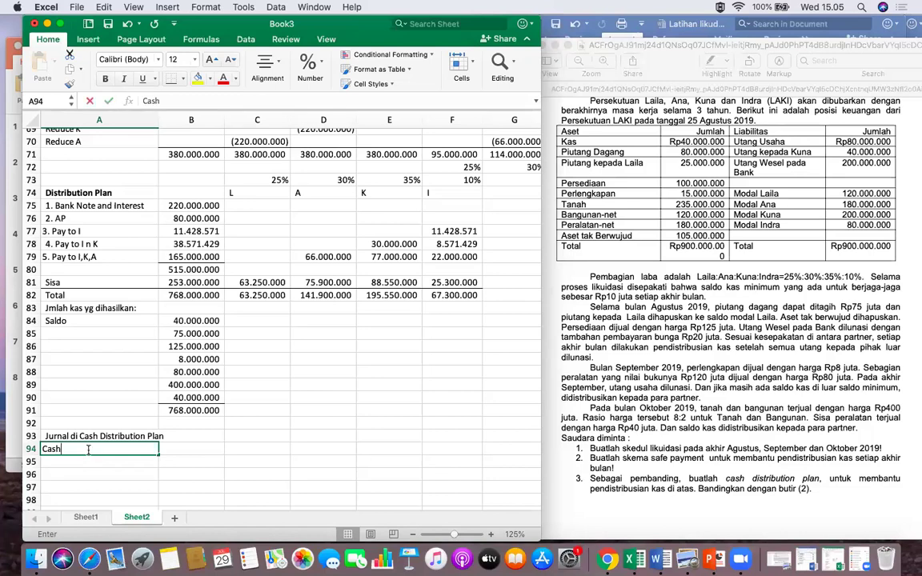
pyautogui.press('Return')
pyautogui.press('Tab')
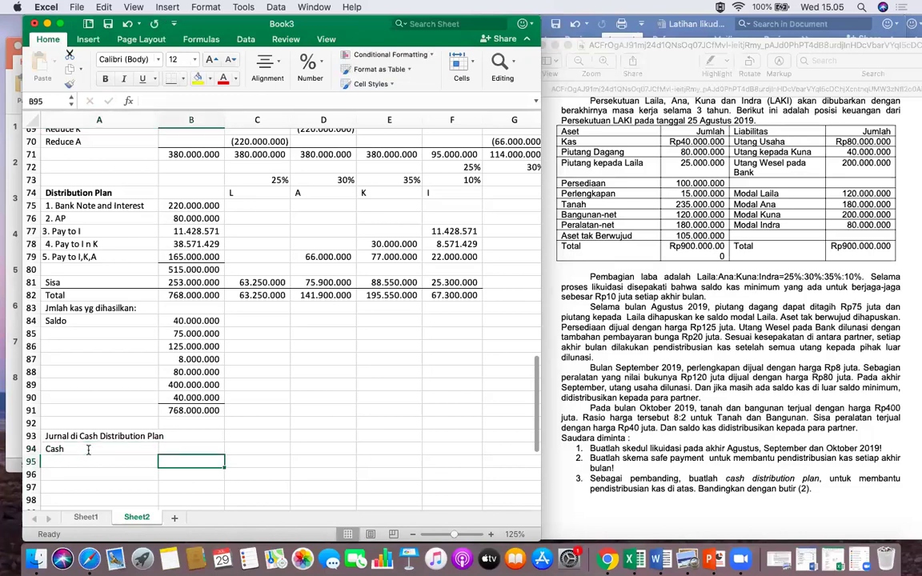
pyautogui.press('Left')
pyautogui.write('Capital')
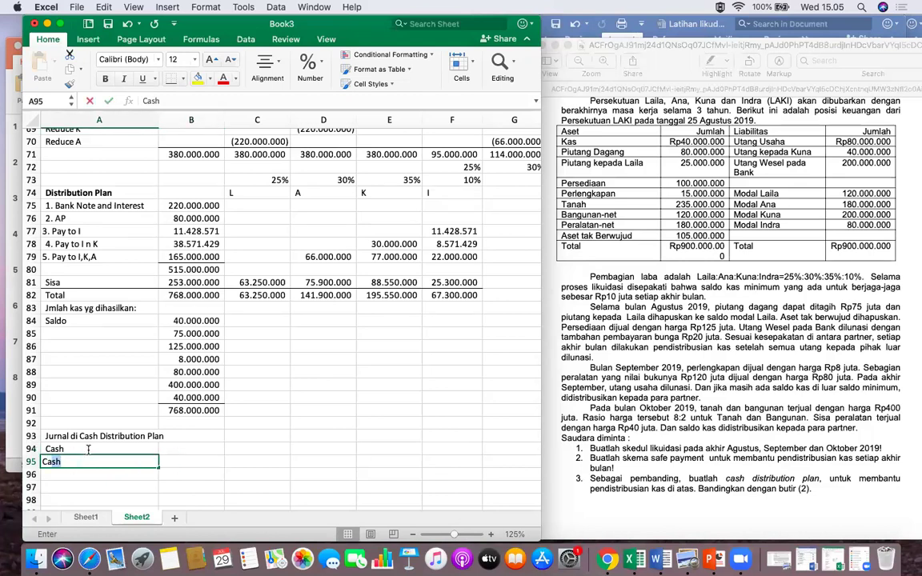
pyautogui.write(' L')
pyautogui.press('Return')
pyautogui.write('A')
pyautogui.press('Return')
pyautogui.write('k')
pyautogui.press('Return')
pyautogui.write('i')
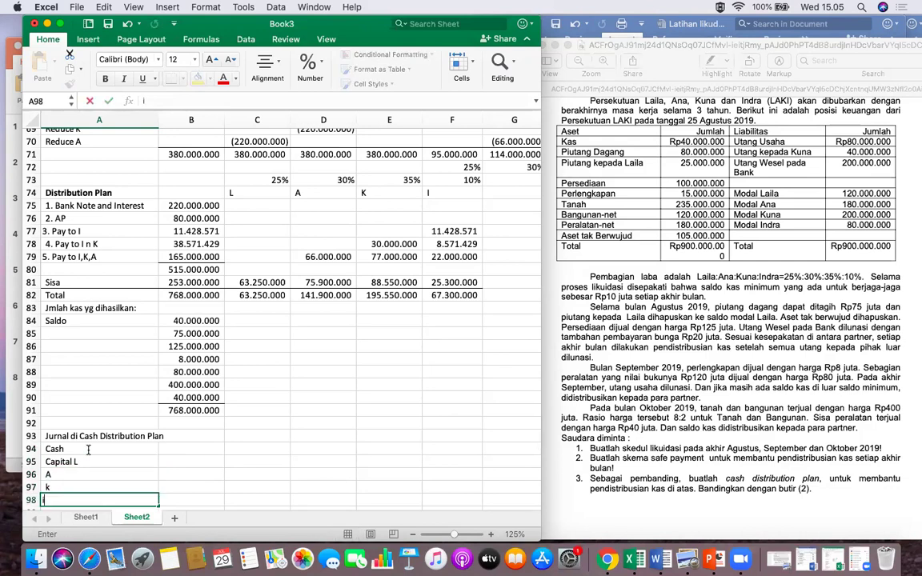
pyautogui.press('Return')
# Add the credit account AR in B99 with an amount of 80000000 in D99.
pyautogui.press('Tab')
pyautogui.write('R')
pyautogui.press('Tab')
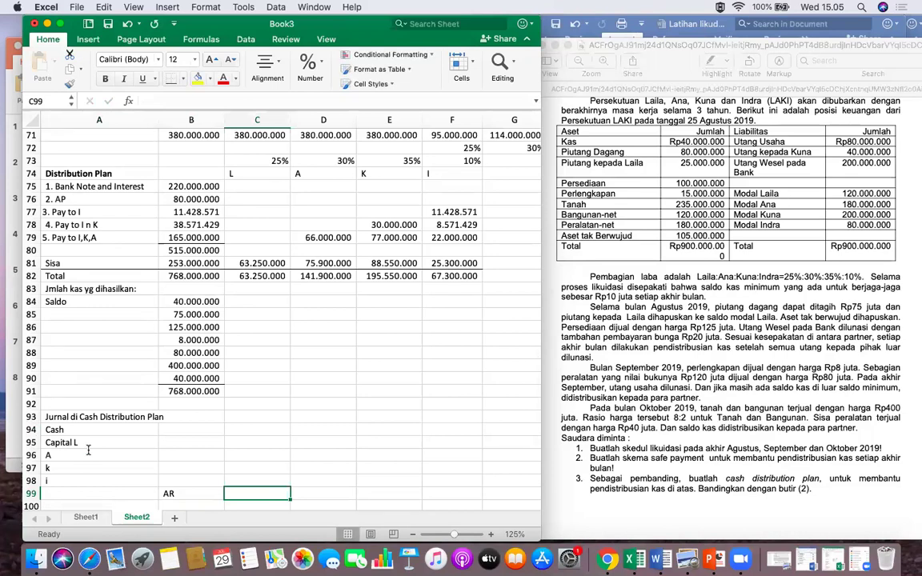
pyautogui.press('Right')
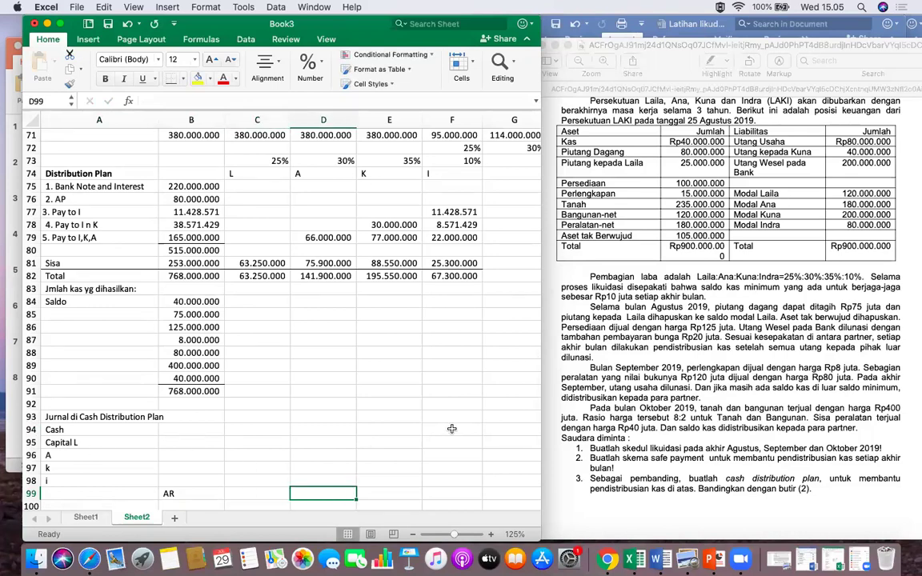
pyautogui.write('8000000')
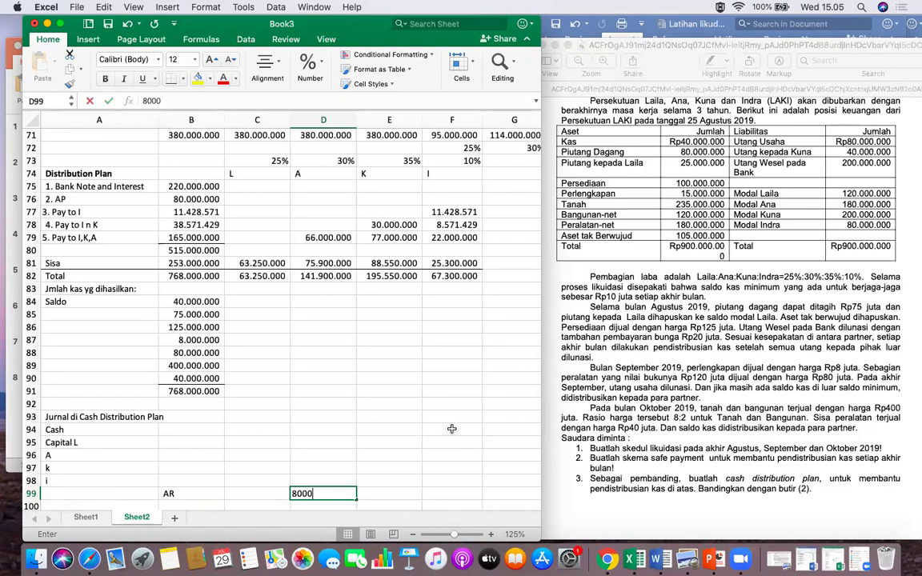
pyautogui.press('Return')
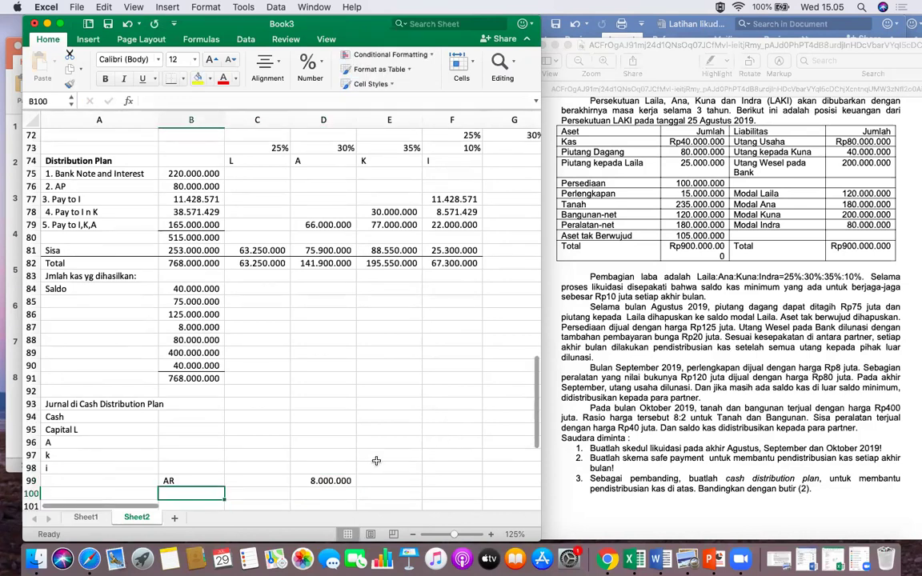
pyautogui.press('Up')
pyautogui.click(238, 102)
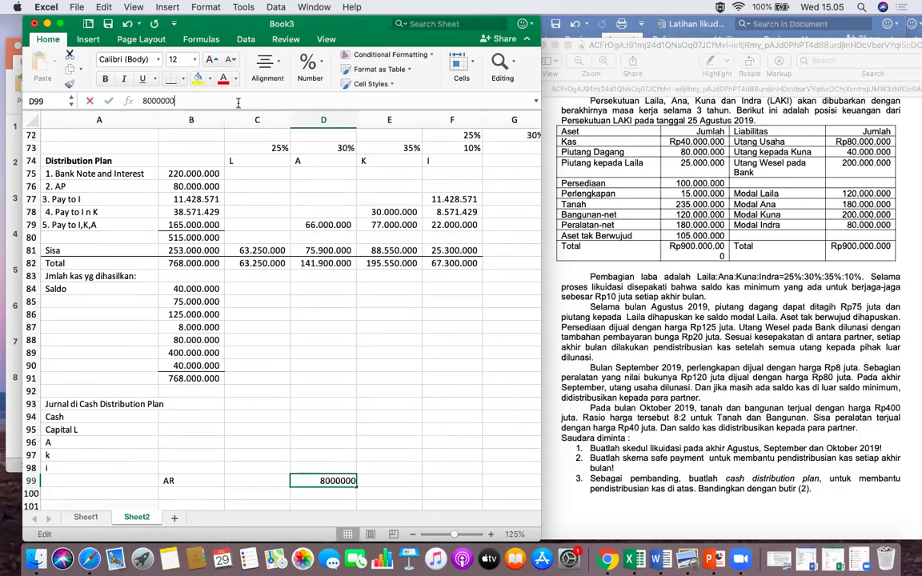
pyautogui.write('0')
pyautogui.press('Return')
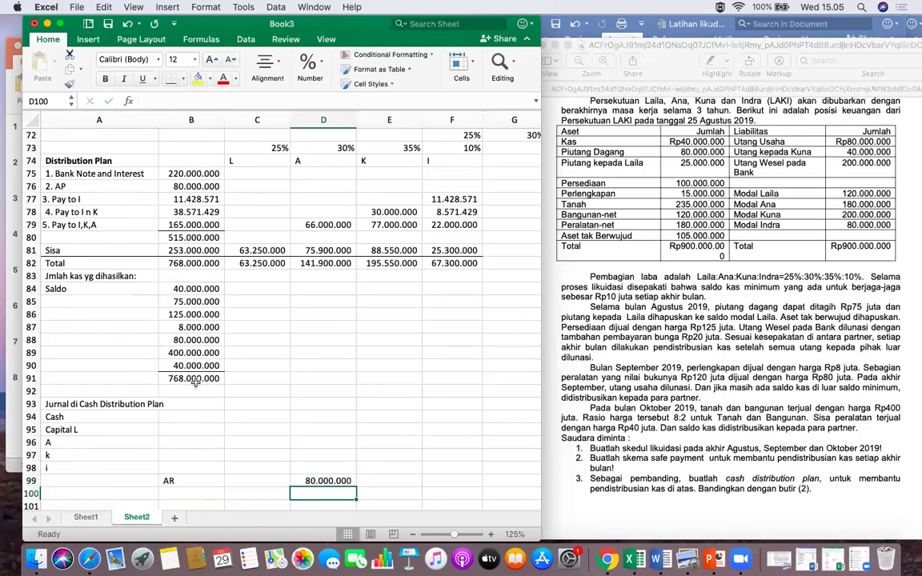
# Enter 75000000 as the Cash debit amount in C94.
pyautogui.click(240, 417)
pyautogui.write('75000000')
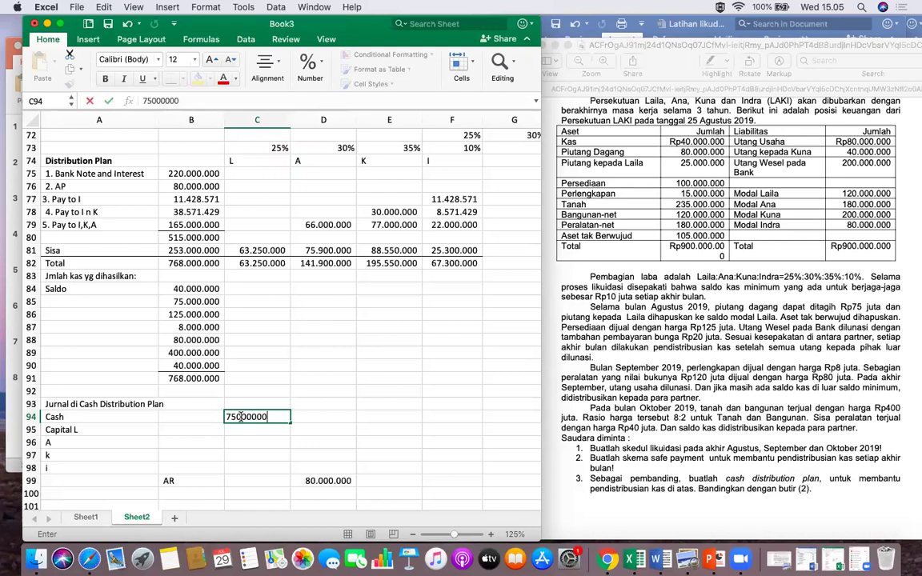
pyautogui.press('Return')
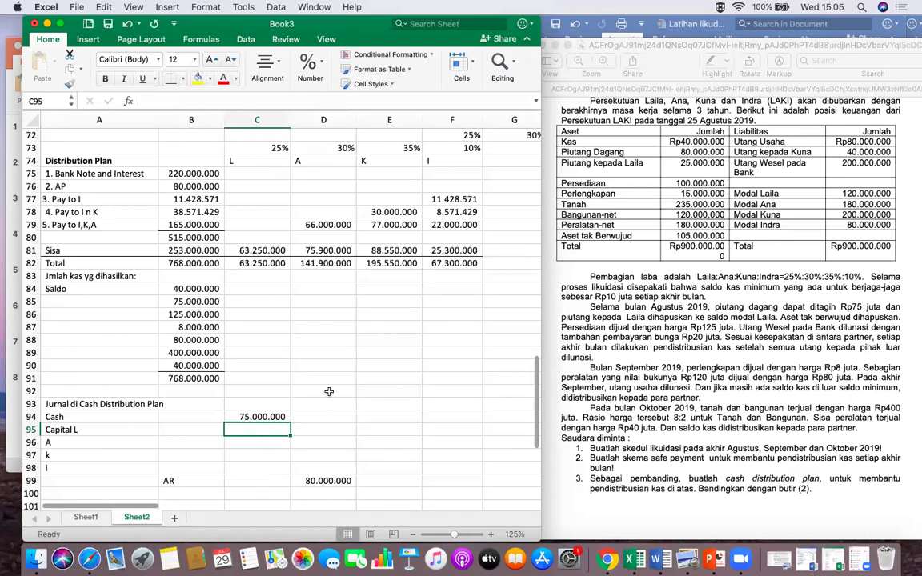
# Add a journal entry with Capital L as the debit account in A101 and Adv to L as the credit account in B102.
pyautogui.scroll(-3, 328, 391)
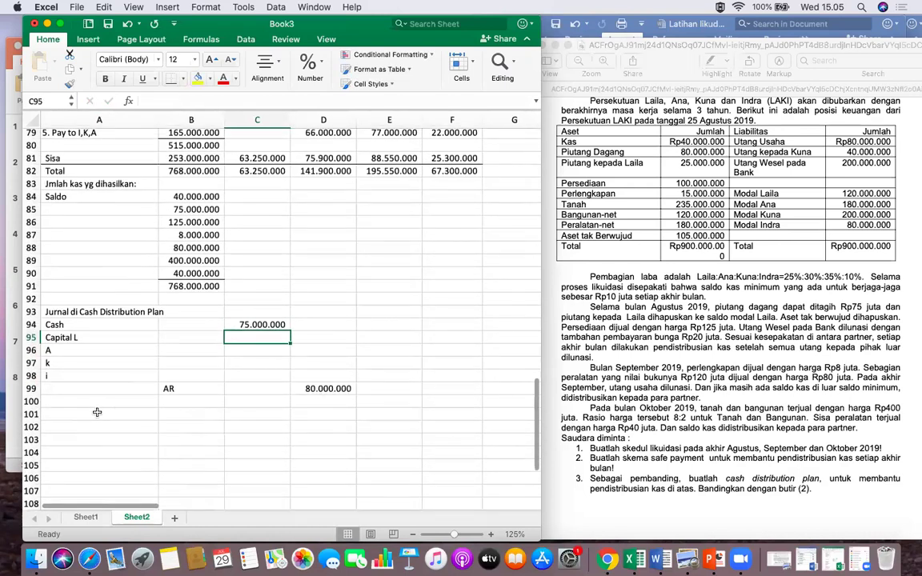
pyautogui.click(97, 412)
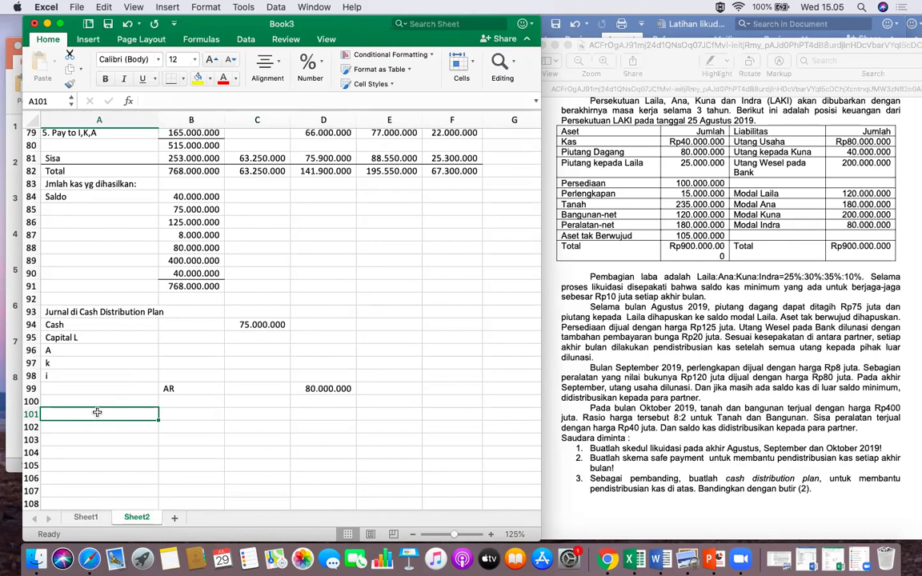
pyautogui.write('Capital L')
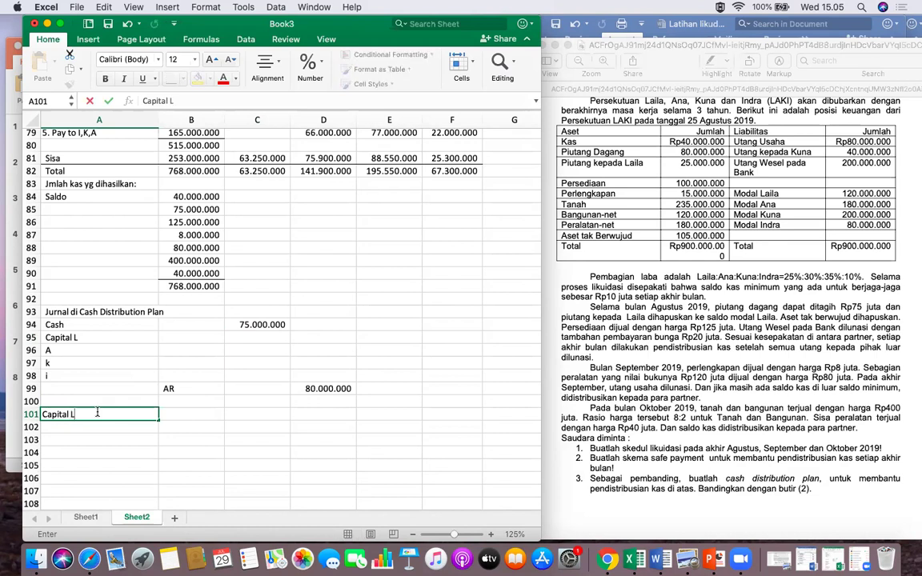
pyautogui.press('Return')
pyautogui.press('Right')
pyautogui.write('Ad')
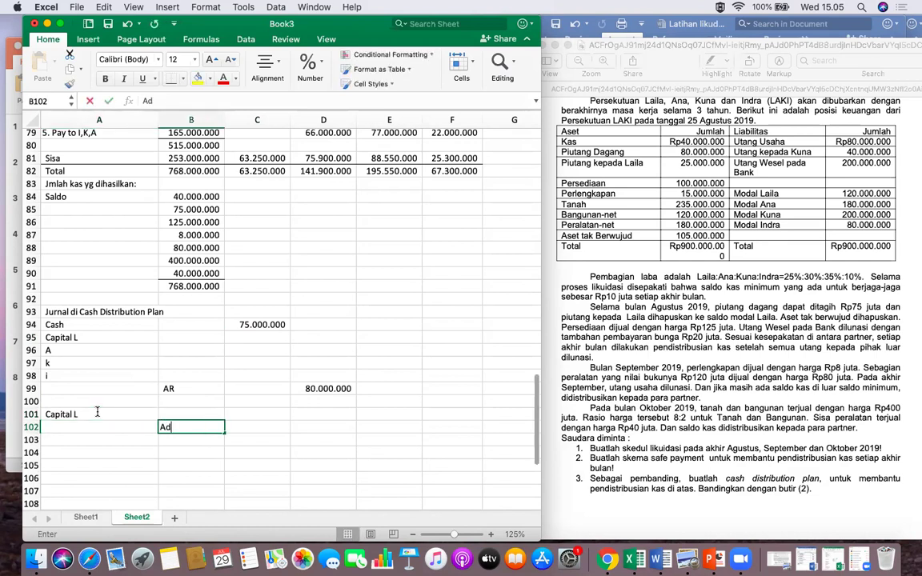
pyautogui.write('v to L')
pyautogui.press('Right')
# Enter 25000000 as the Capital L debit in C101 and as the Adv to L credit in D102.
pyautogui.click(242, 414)
pyautogui.write('2')
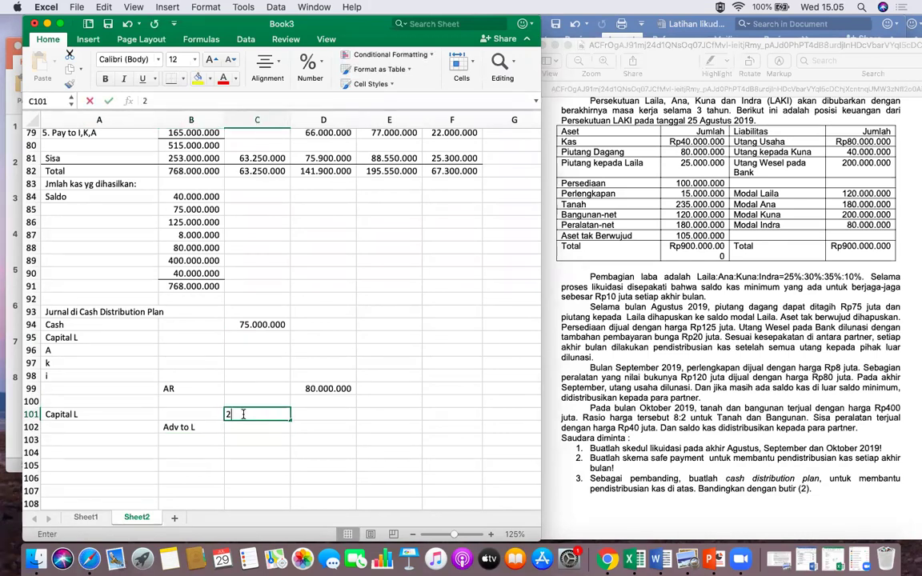
pyautogui.write('5.000.0000000')
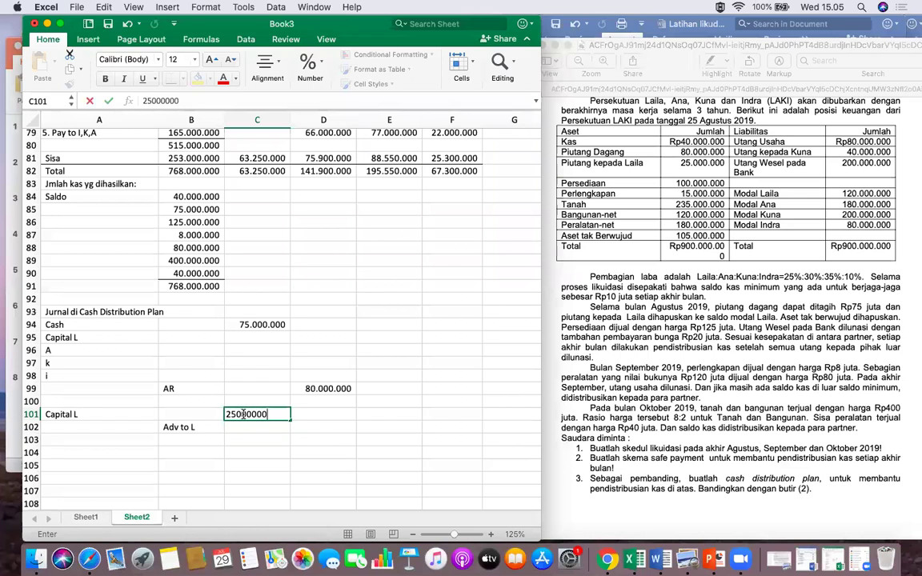
pyautogui.press('Return')
pyautogui.press('Right')
pyautogui.write('25.000.000')
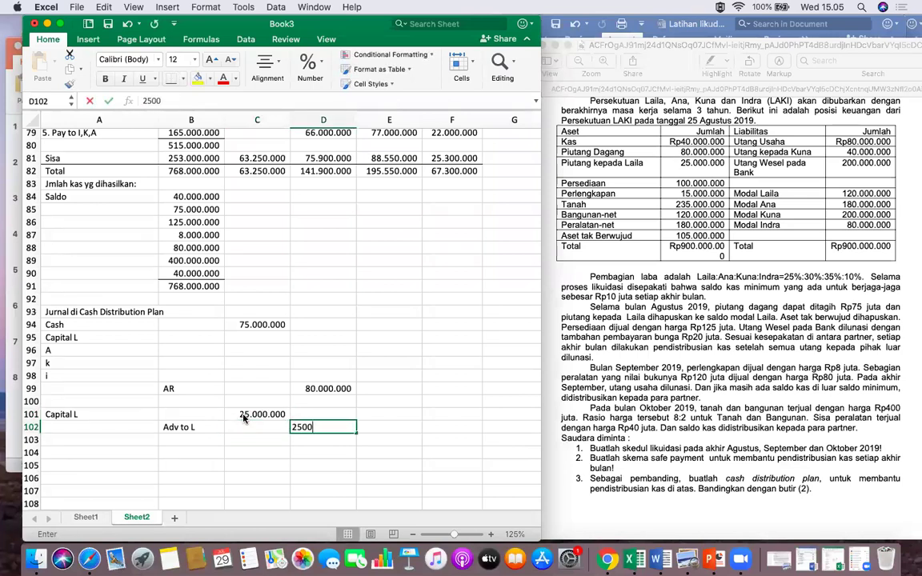
pyautogui.press('Return')
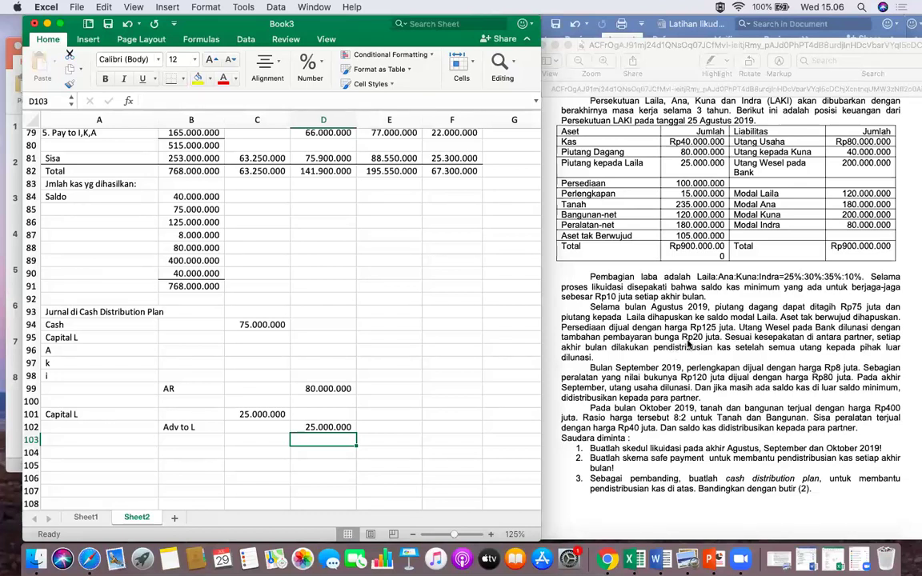
# List the debit accounts Capital L, A, K and I in A104:A107 for the next journal entry.
pyautogui.scroll(-3, 339, 424)
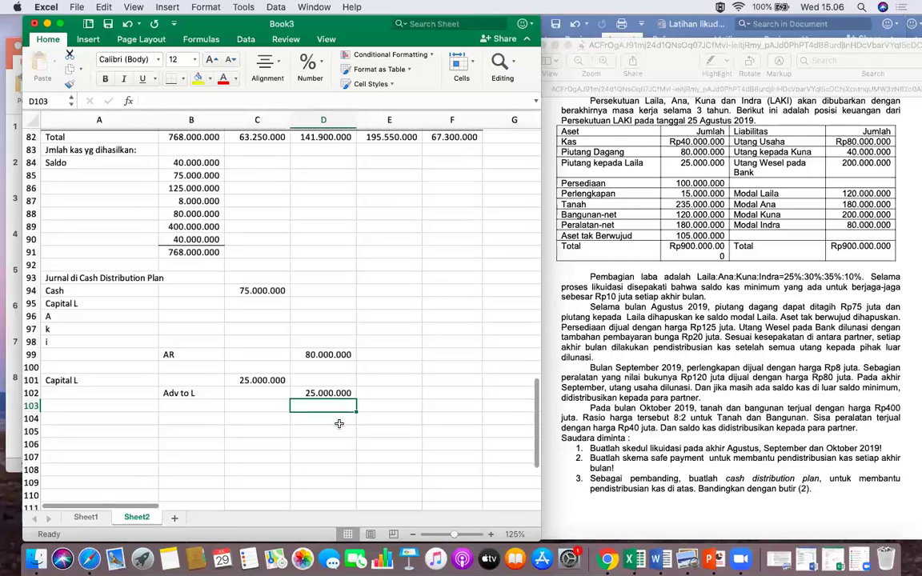
pyautogui.scroll(-1, 341, 422)
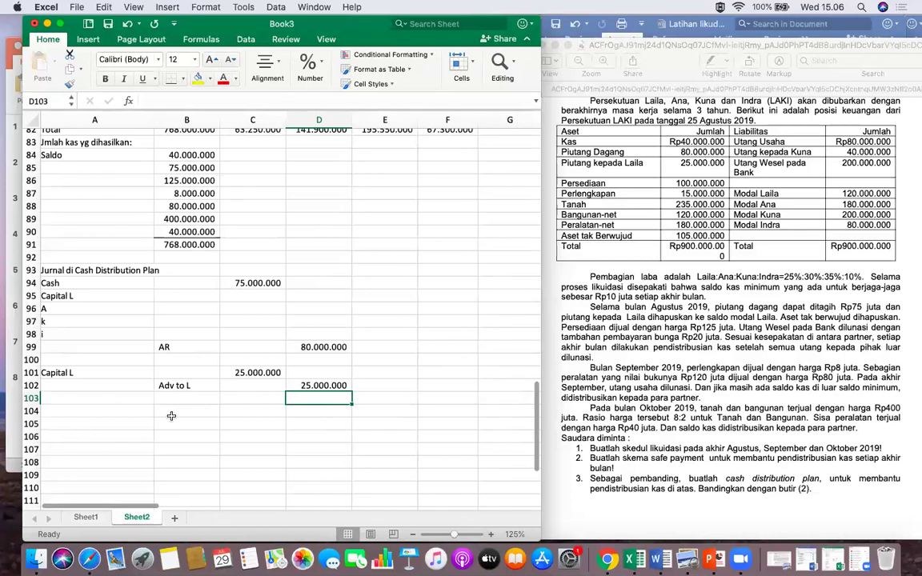
pyautogui.click(60, 413)
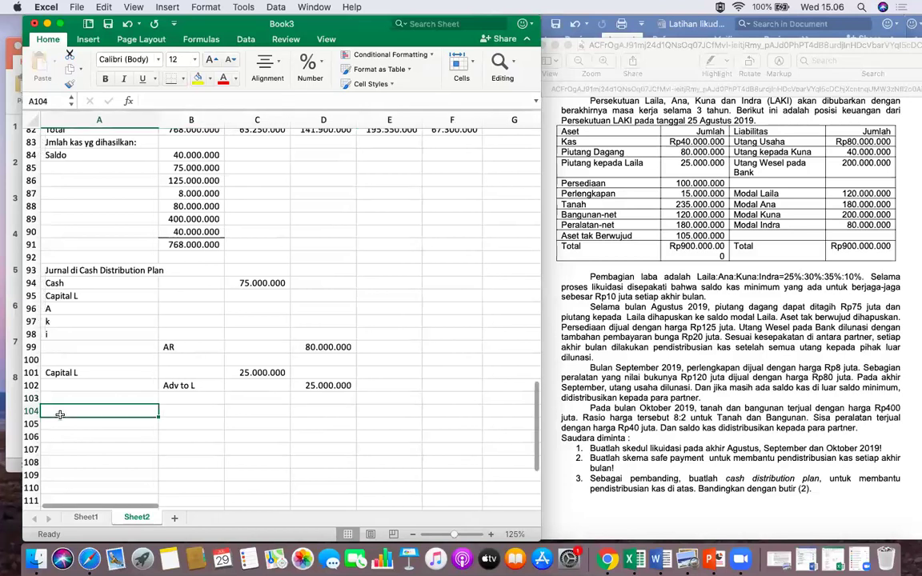
pyautogui.write('Capital')
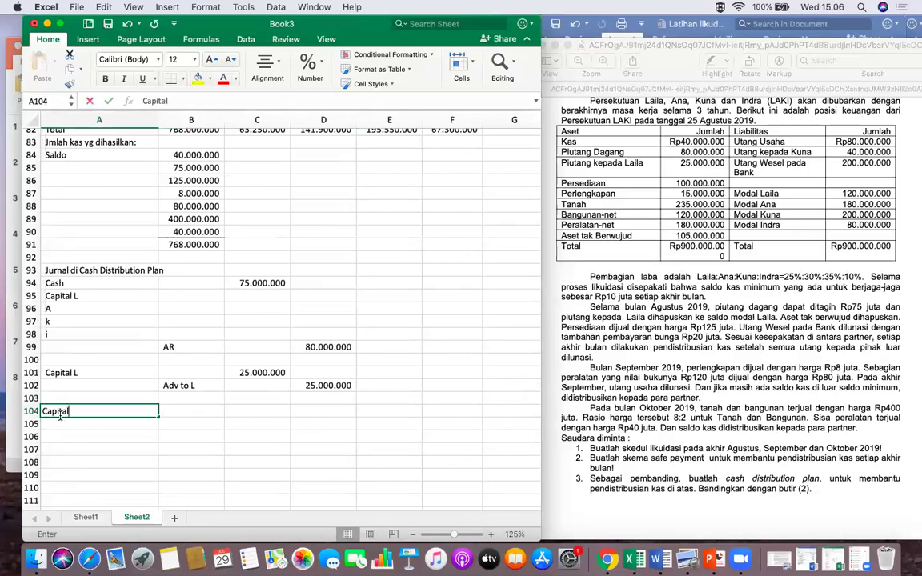
pyautogui.write(' L')
pyautogui.press('Return')
pyautogui.write('A')
pyautogui.press('Return')
pyautogui.write('K')
pyautogui.press('Return')
pyautogui.write('I')
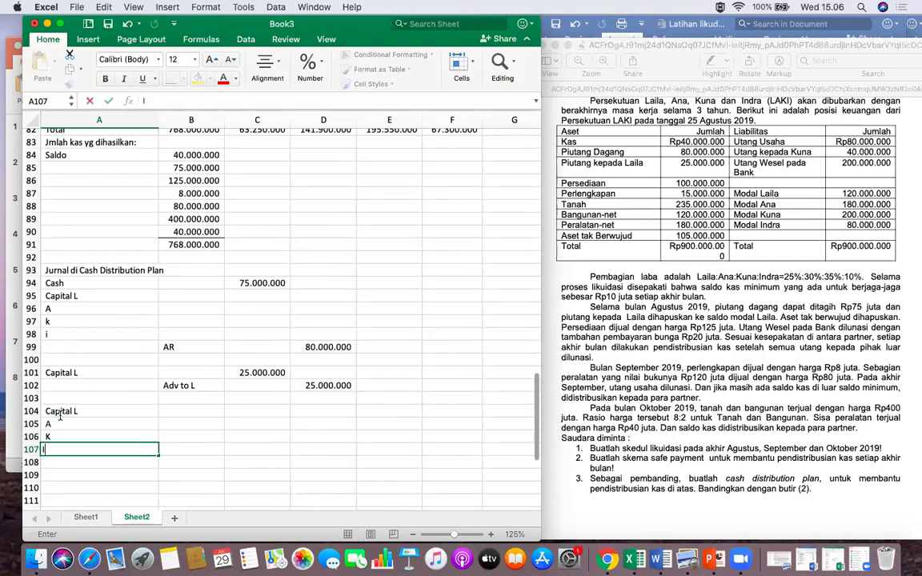
pyautogui.press('Return')
# Add the credit account Intang Asset in B108 below the partners' capital accounts.
pyautogui.press('Right')
pyautogui.write('In')
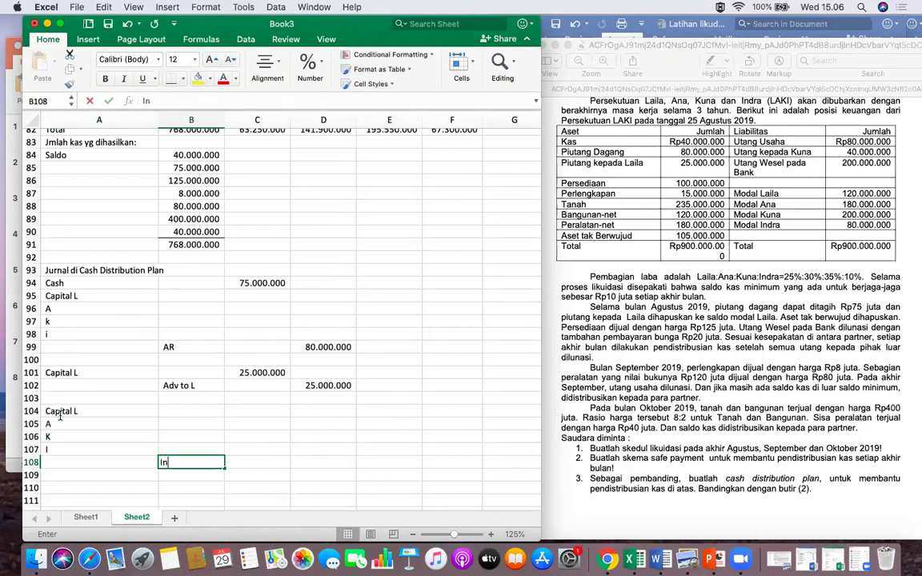
pyautogui.write('tang Asset')
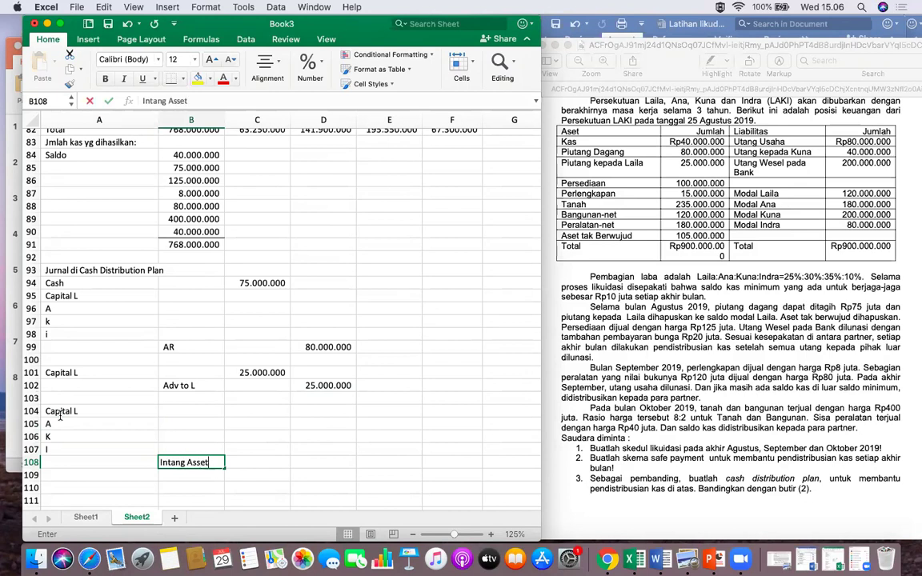
pyautogui.press('Return')
# Enter the debit account Bank Note in A110 and copy the capital account labels from A104:A107 into A111:A114.
pyautogui.press('Return')
pyautogui.press('Left')
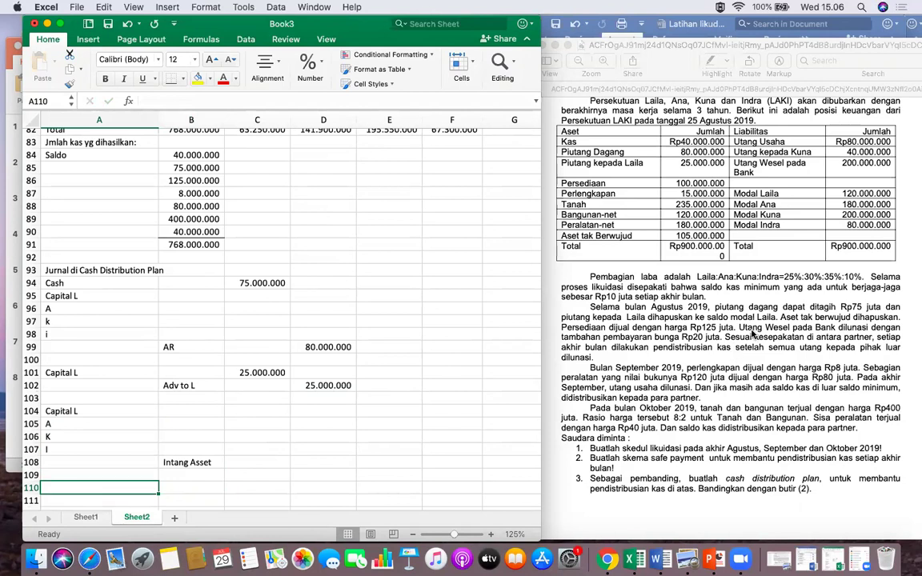
pyautogui.scroll(-4, 370, 404)
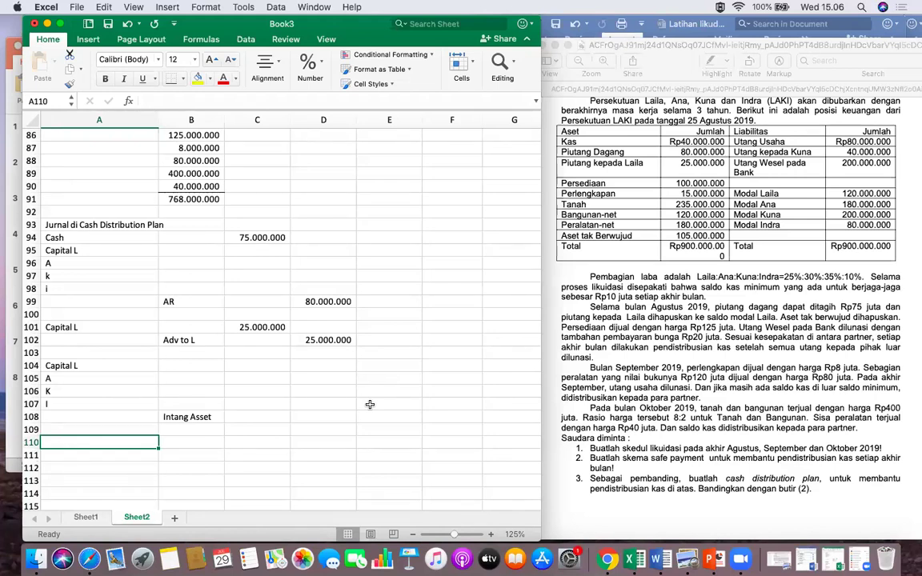
pyautogui.write('Bank Note')
pyautogui.press('Return')
pyautogui.write('Ca')
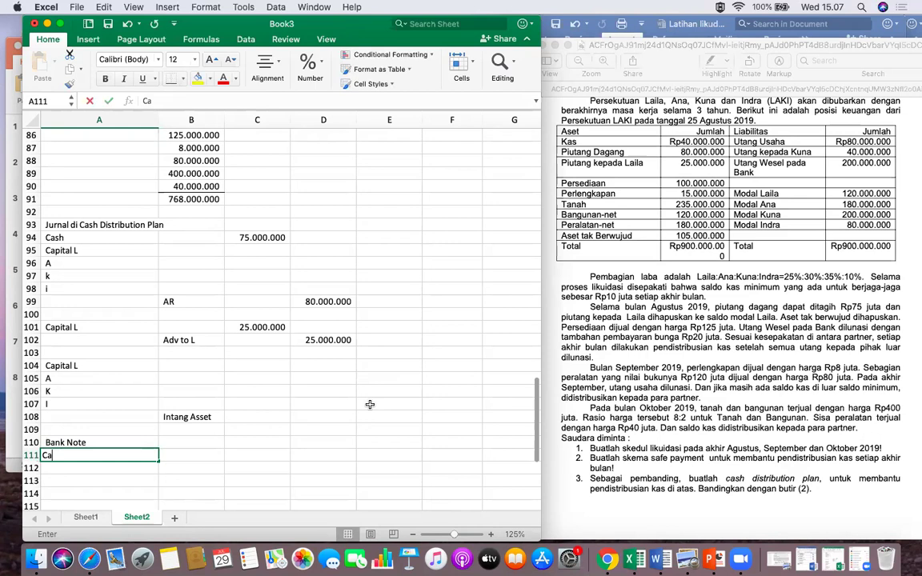
pyautogui.write('pital')
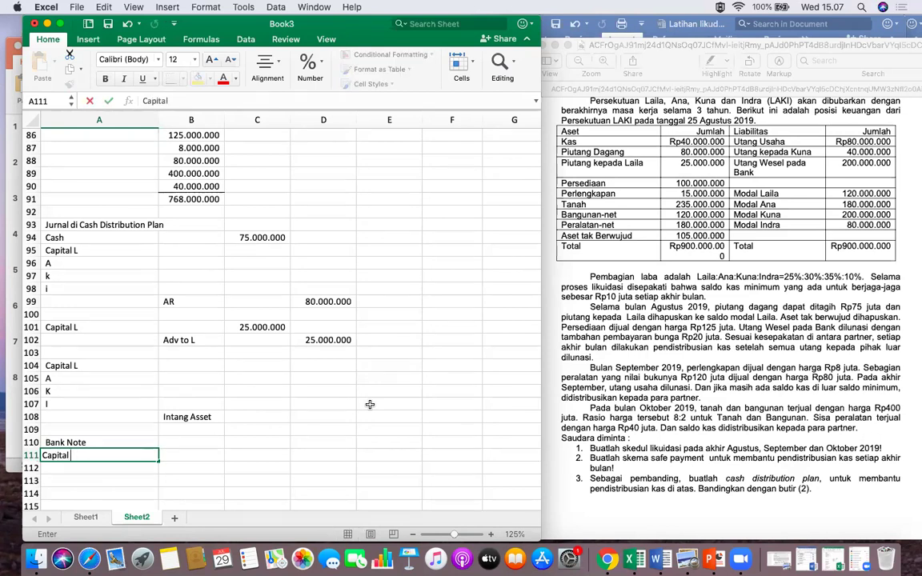
pyautogui.moveTo(105, 366); pyautogui.dragTo(105, 403)
pyautogui.press('super+c')
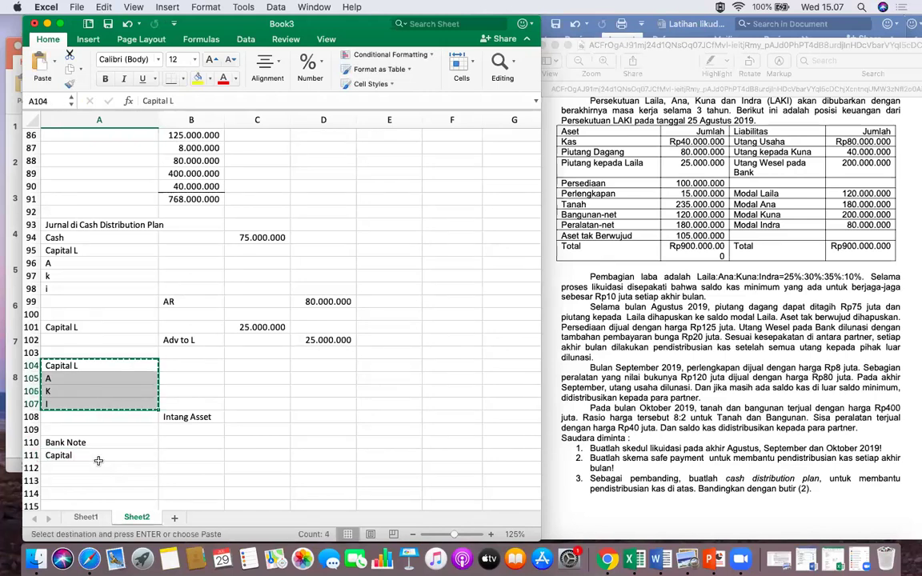
pyautogui.click(99, 461)
pyautogui.press('super+v')
pyautogui.scroll(-3, 179, 482)
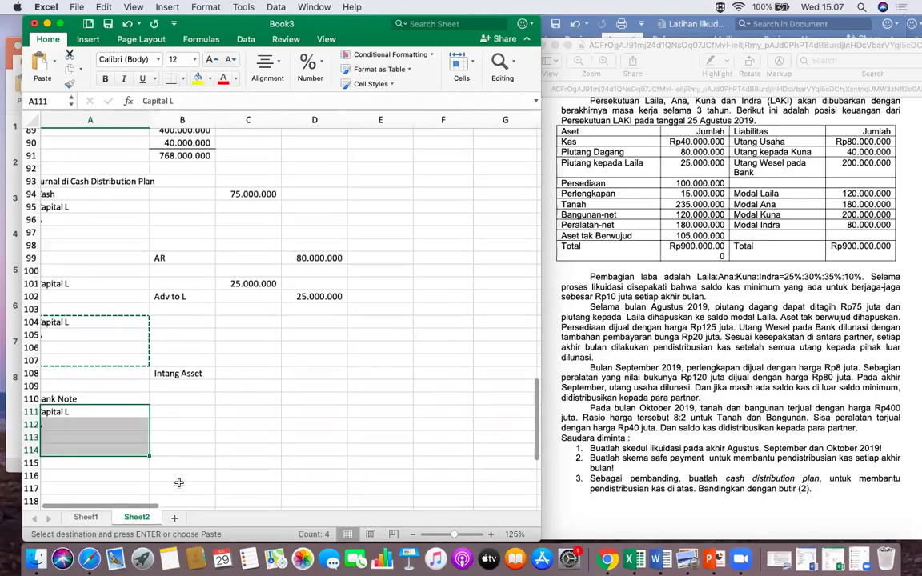
# Add the credit account Cash in B115 to the Bank Note journal entry.
pyautogui.click(191, 467)
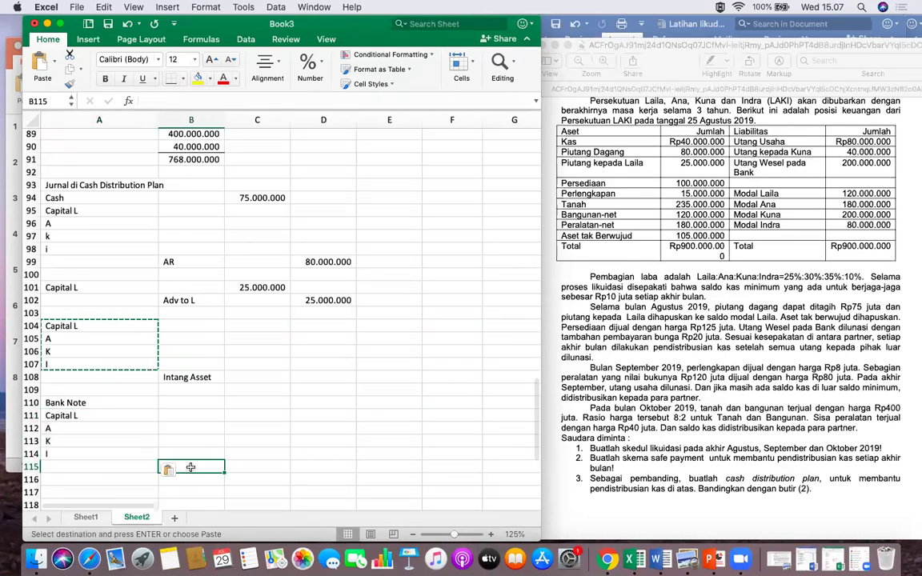
pyautogui.write('Cash')
pyautogui.press('Return')
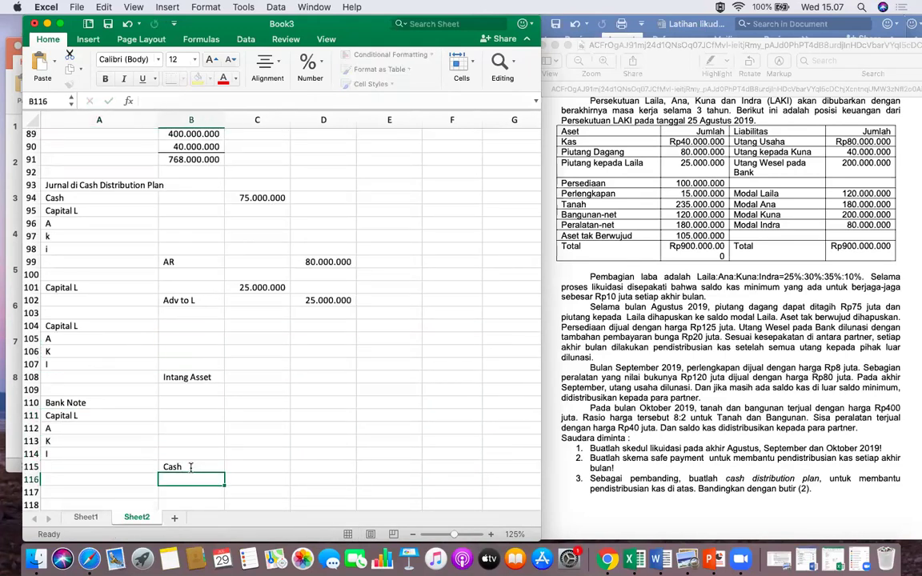
pyautogui.press('Return')
pyautogui.press('Left')
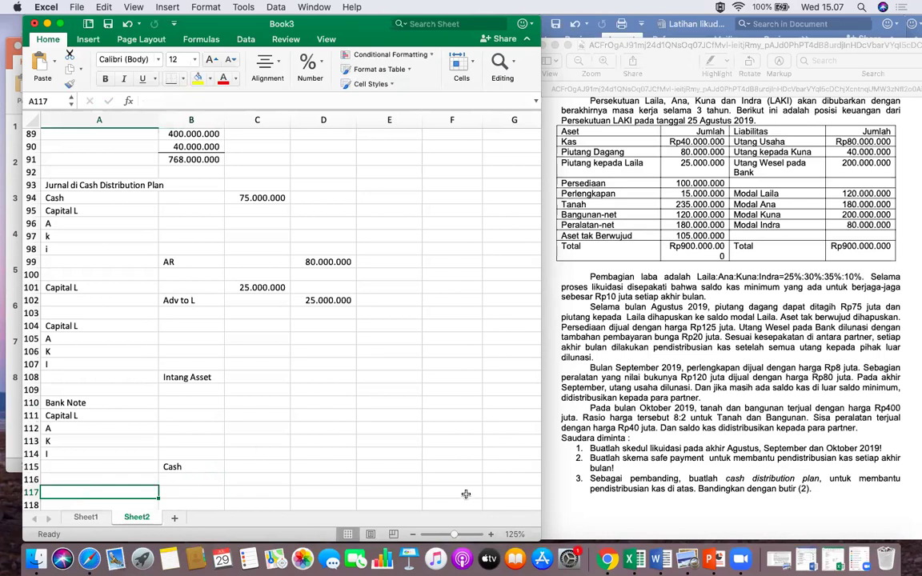
# Examine the August cash balance in B14 of the liquidation schedule against the problem text.
pyautogui.click(732, 359)
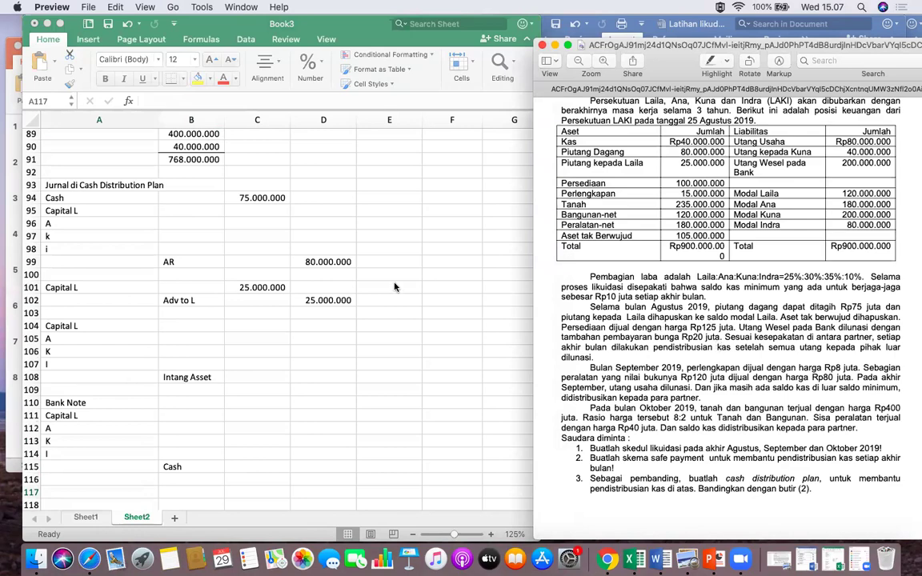
pyautogui.scroll(3, 280, 429)
pyautogui.scroll(15, 280, 429)
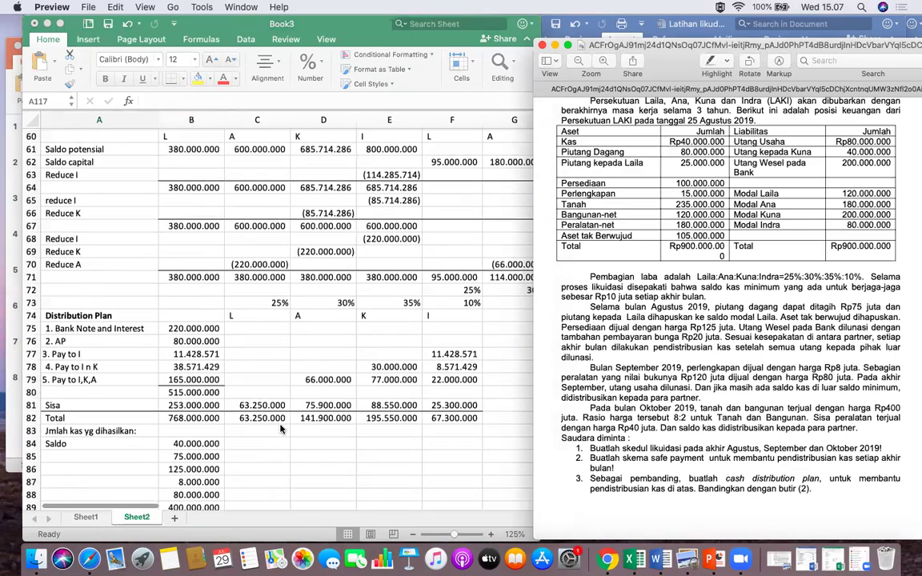
pyautogui.scroll(10, 281, 429)
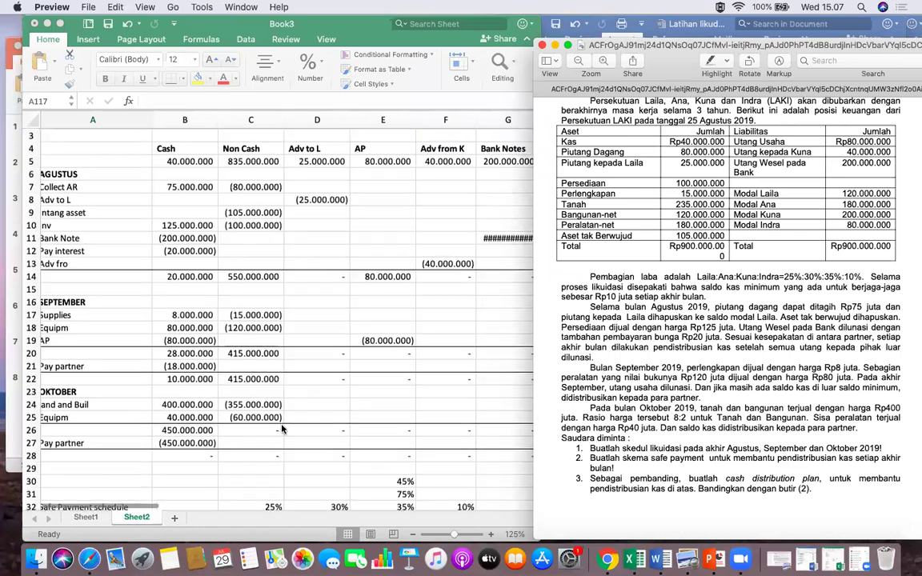
pyautogui.click(197, 276)
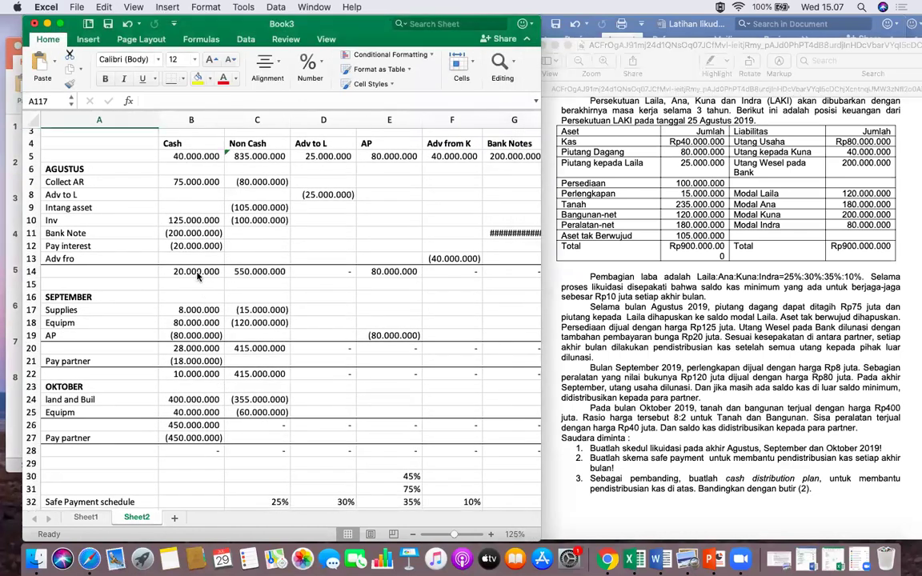
pyautogui.click(196, 272)
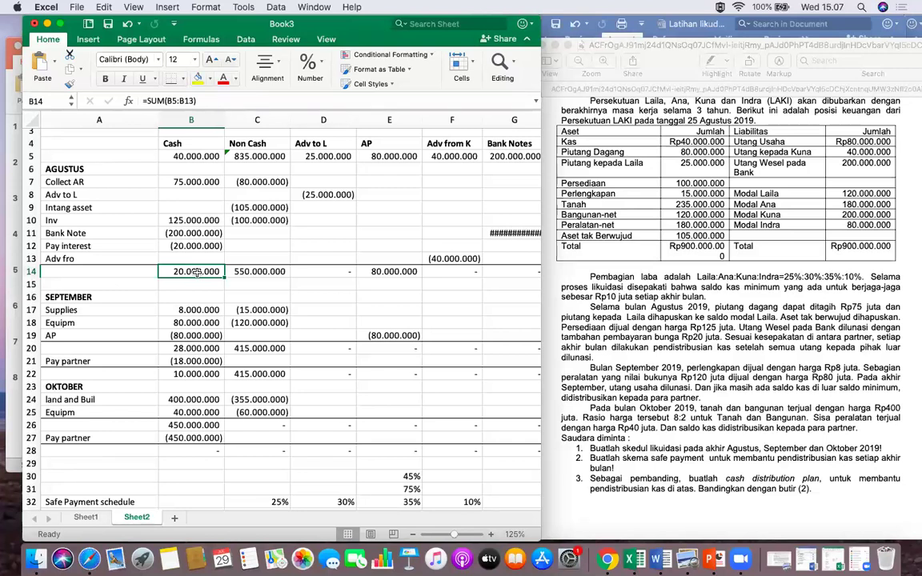
pyautogui.scroll(-12, 200, 296)
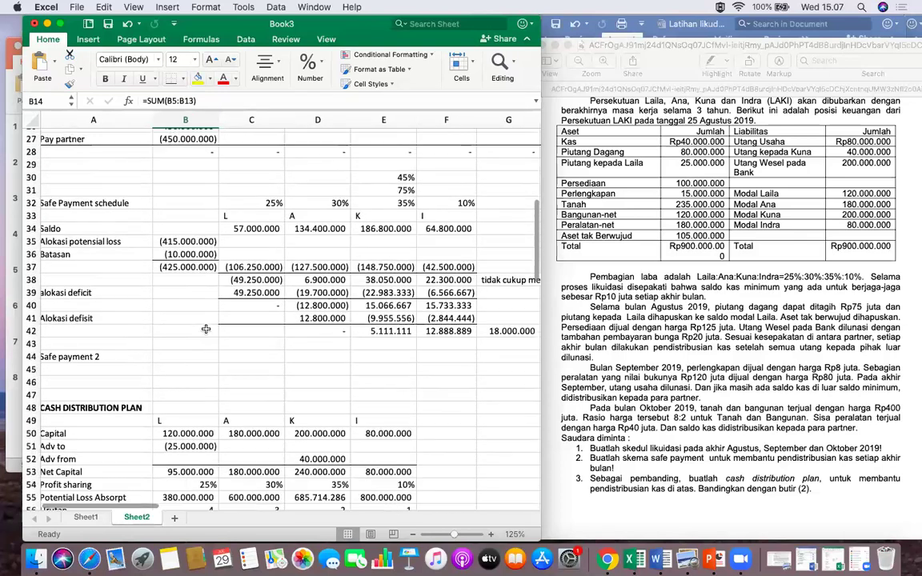
pyautogui.scroll(-2, 206, 329)
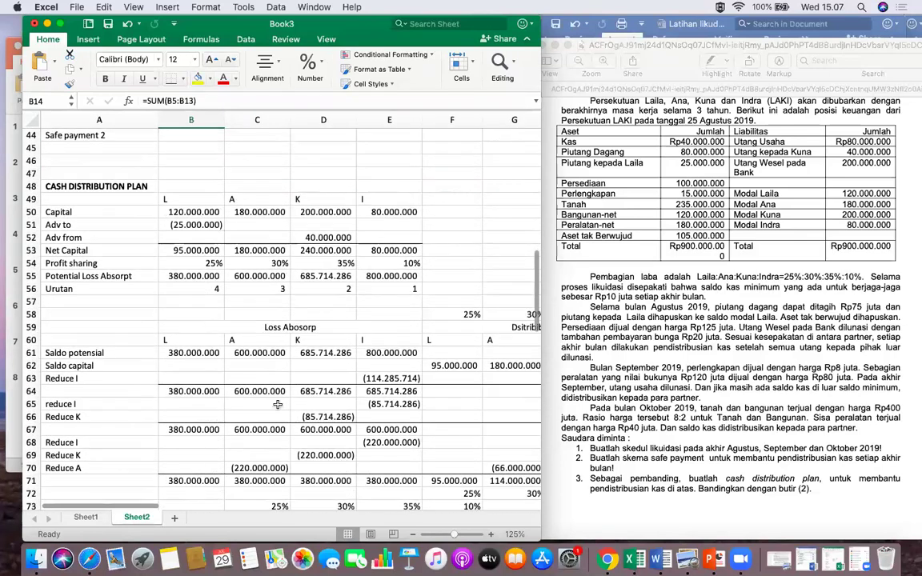
pyautogui.scroll(-12, 278, 405)
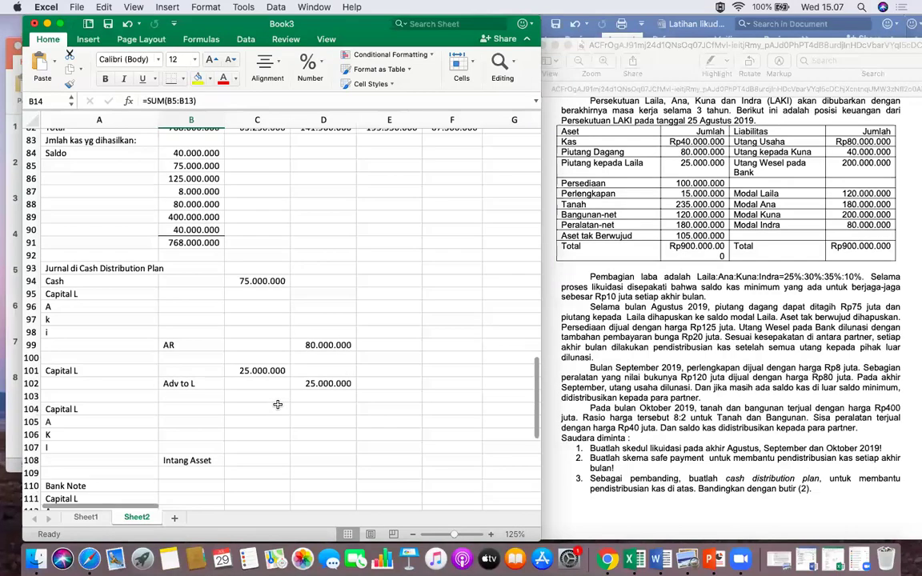
pyautogui.scroll(-5, 278, 405)
pyautogui.click(88, 396)
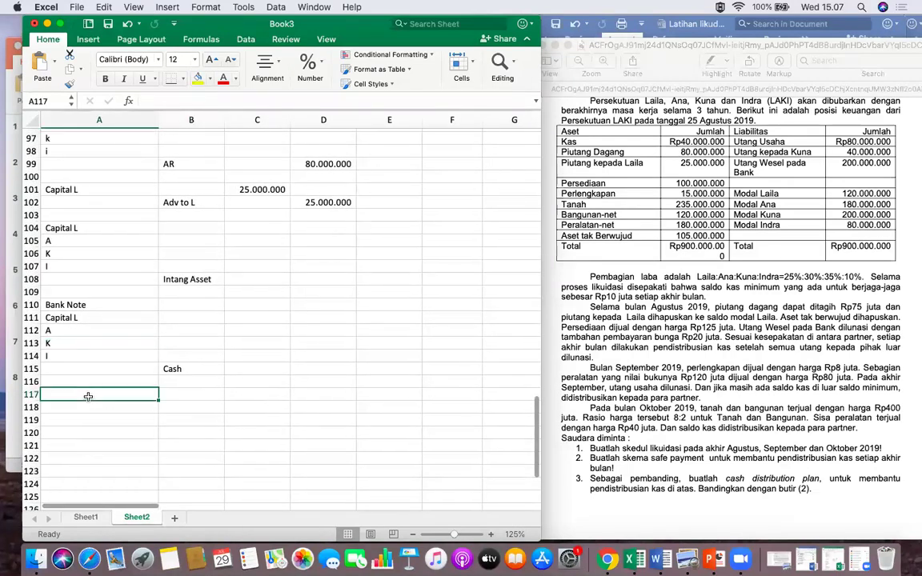
# Review the monthly liquidation schedule and the payment order in the distribution plan above the journal.
pyautogui.scroll(20, 192, 382)
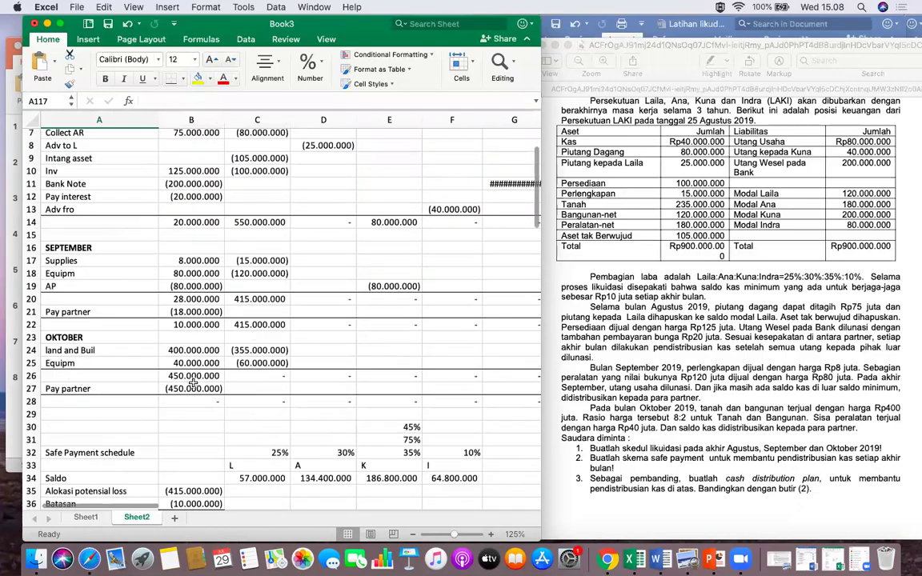
pyautogui.scroll(-10, 168, 394)
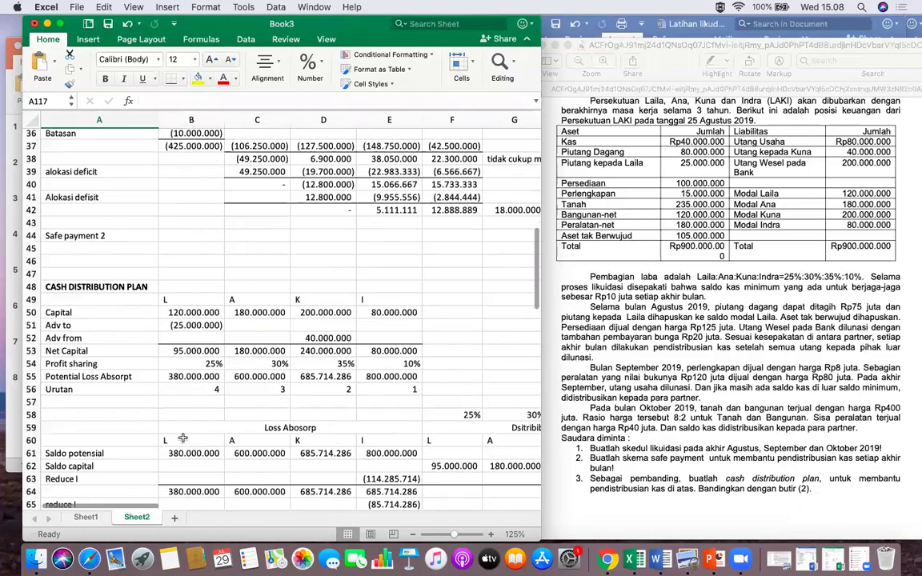
pyautogui.scroll(-7, 182, 438)
pyautogui.scroll(-12, 183, 437)
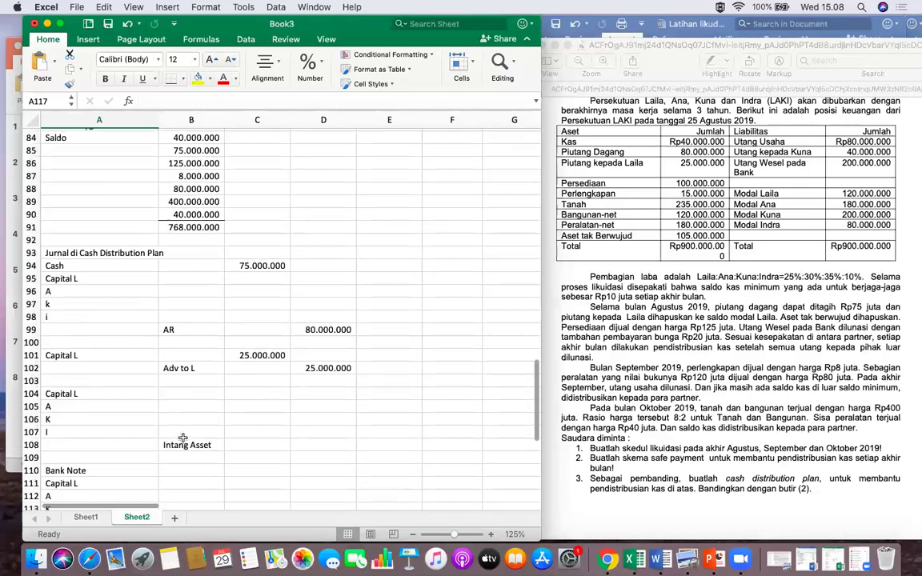
pyautogui.scroll(3, 182, 437)
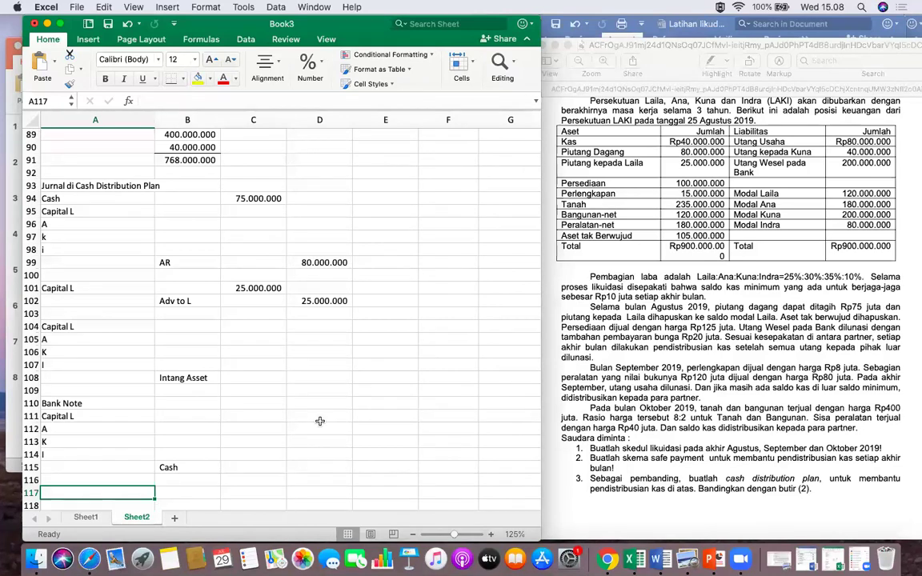
pyautogui.scroll(6, 319, 421)
pyautogui.scroll(1, 319, 421)
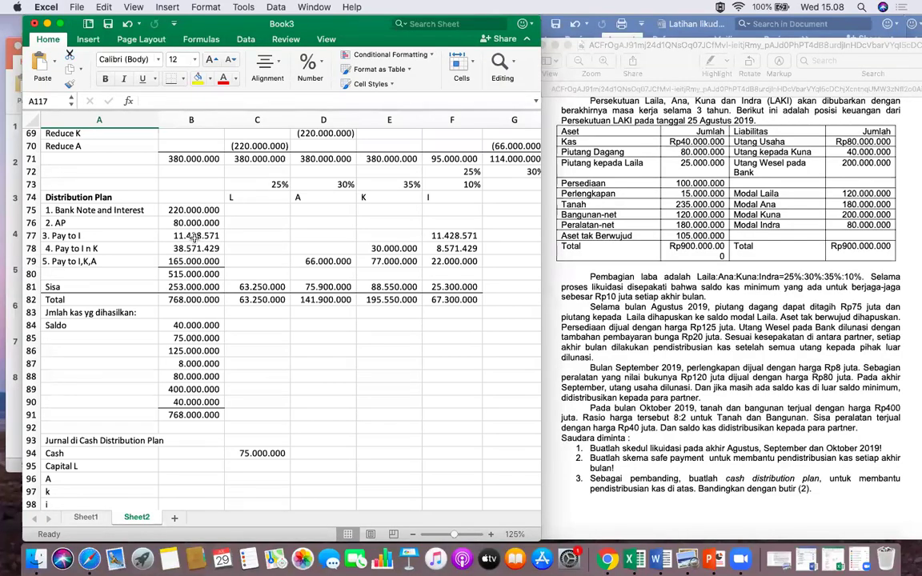
# Enter the label Jurnal in A117 below the Bank Note journal entry.
pyautogui.scroll(-10, 188, 282)
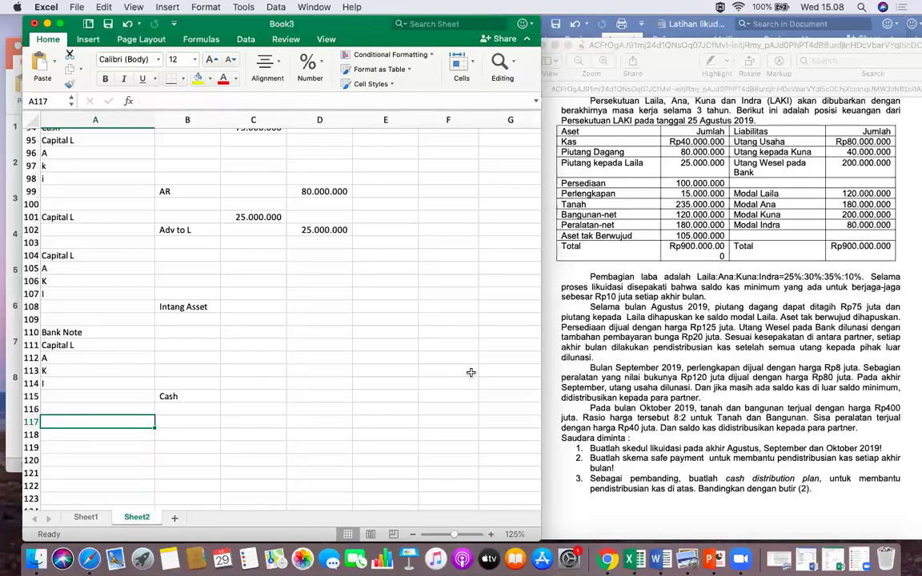
pyautogui.write('J')
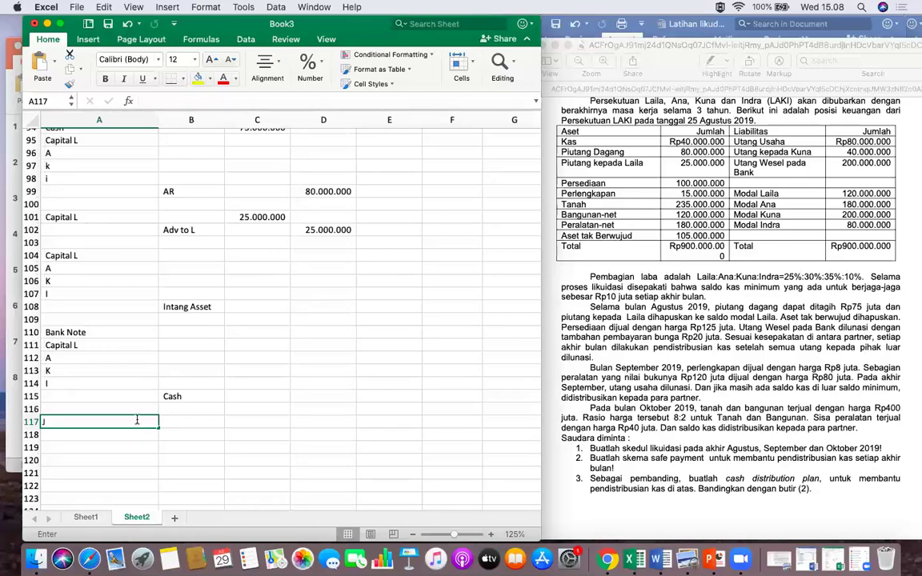
pyautogui.write('urnal')
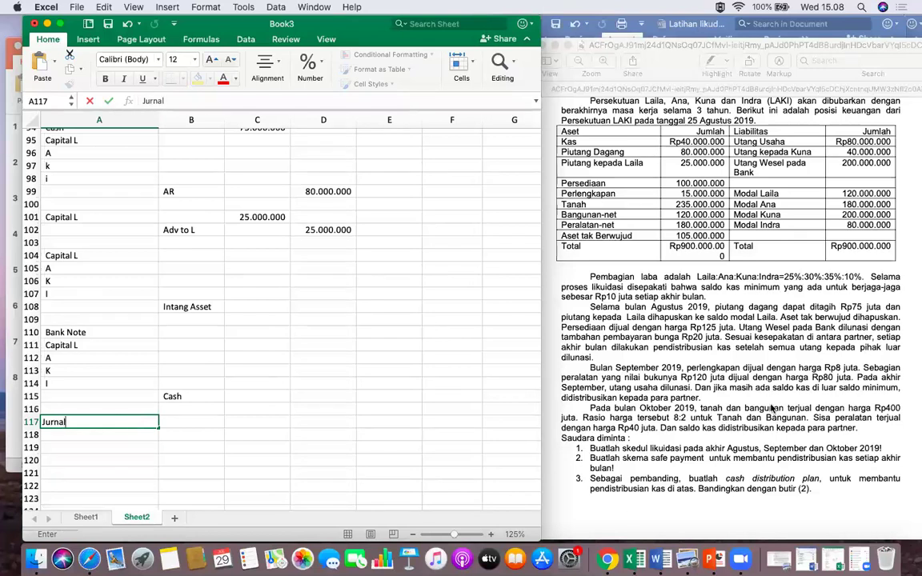
# Highlight the September cash balance before partner payments in B20 with yellow fill.
pyautogui.scroll(15, 251, 397)
pyautogui.scroll(-4, 251, 397)
pyautogui.scroll(10, 250, 397)
pyautogui.scroll(5, 250, 397)
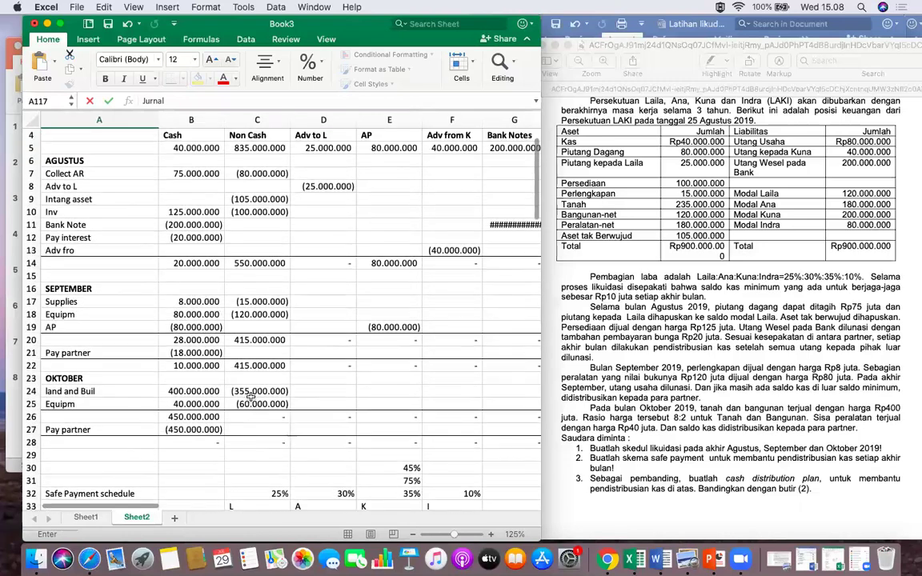
pyautogui.click(200, 340)
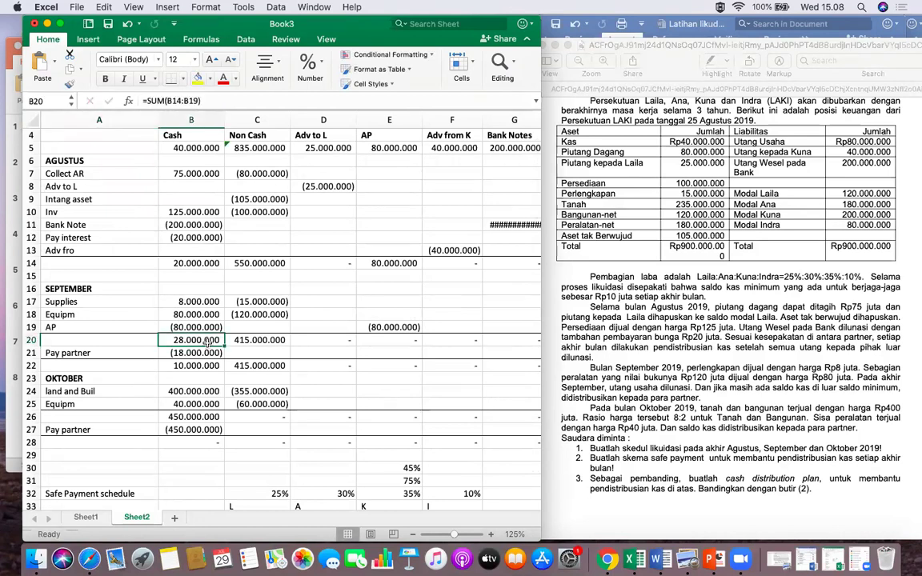
pyautogui.click(198, 80)
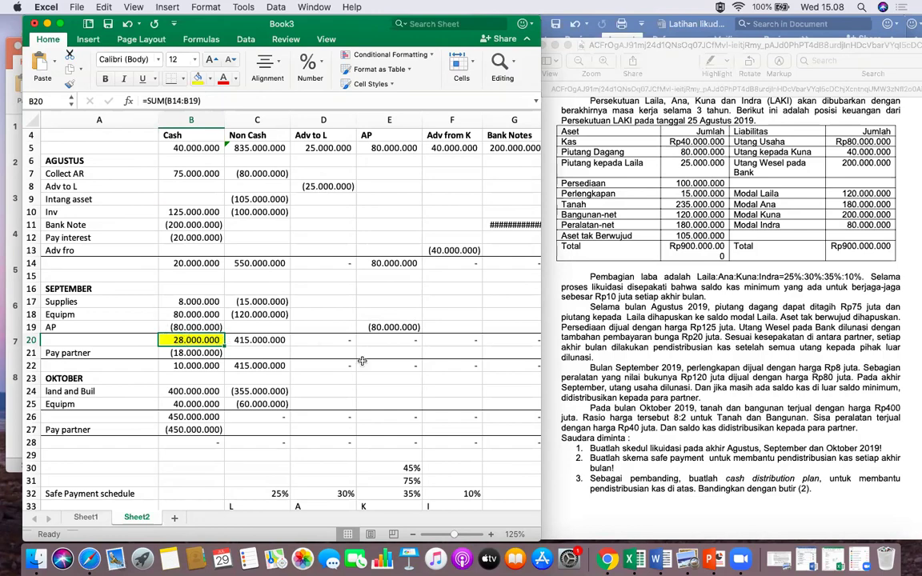
# Highlight the Pay to I amount under partner I in F77 of the distribution plan with yellow fill.
pyautogui.scroll(-20, 328, 325)
pyautogui.scroll(5, 361, 362)
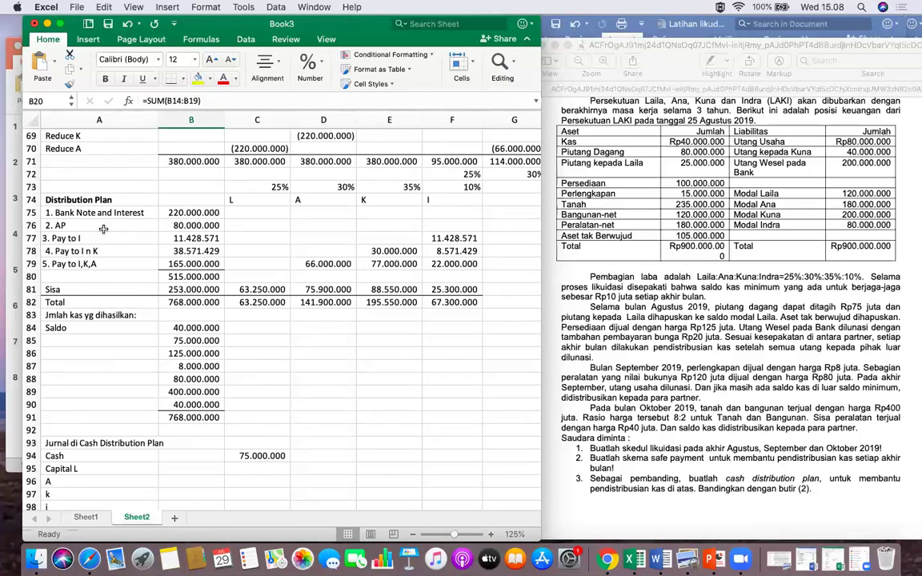
pyautogui.scroll(15, 141, 243)
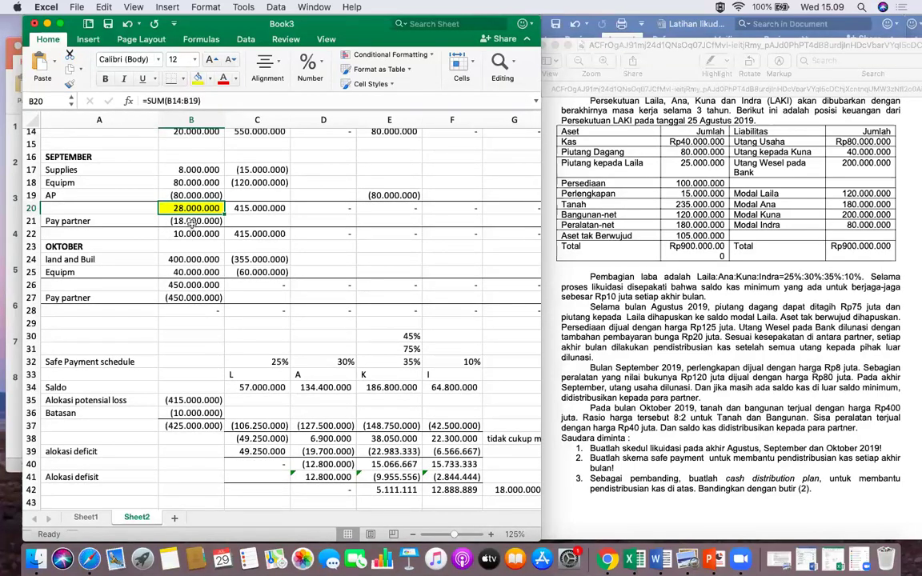
pyautogui.scroll(-8, 192, 224)
pyautogui.scroll(-3, 192, 224)
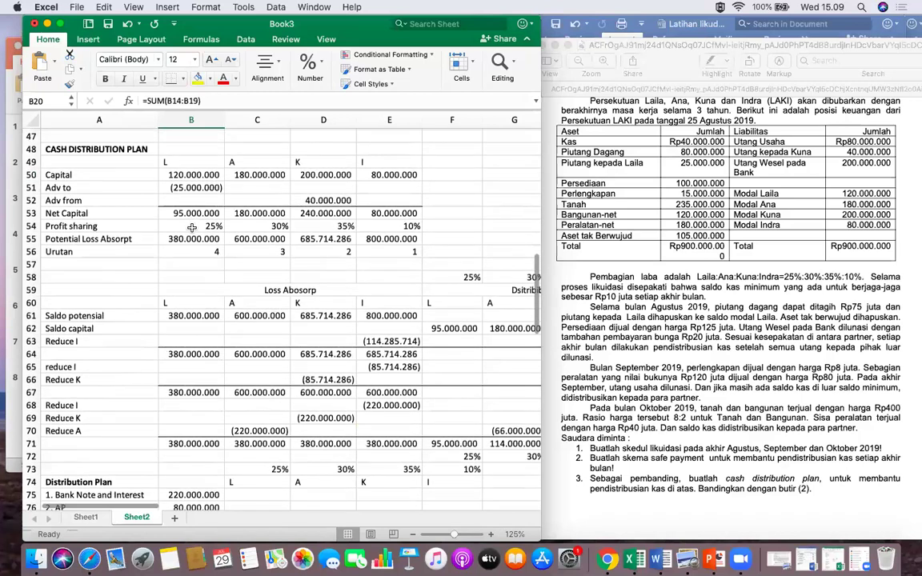
pyautogui.scroll(-3, 192, 227)
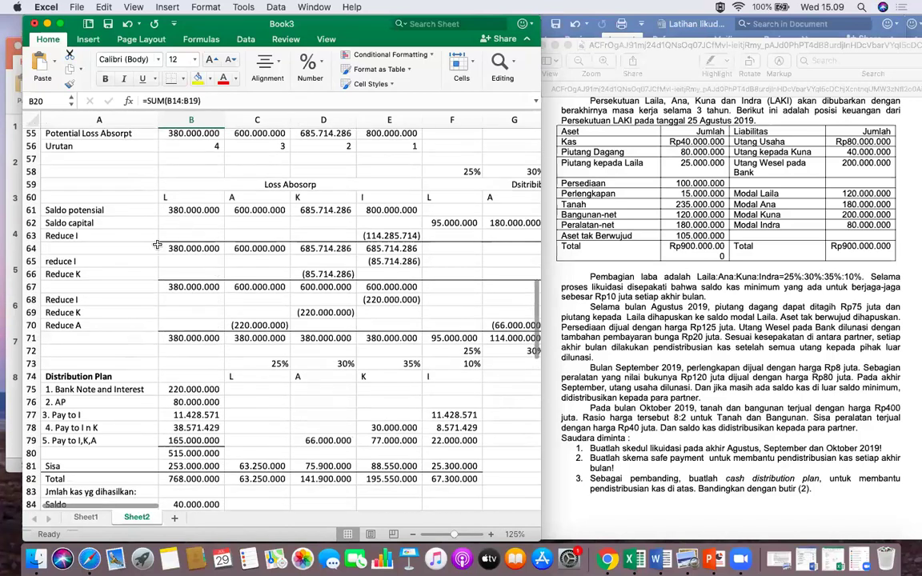
pyautogui.scroll(1, 323, 239)
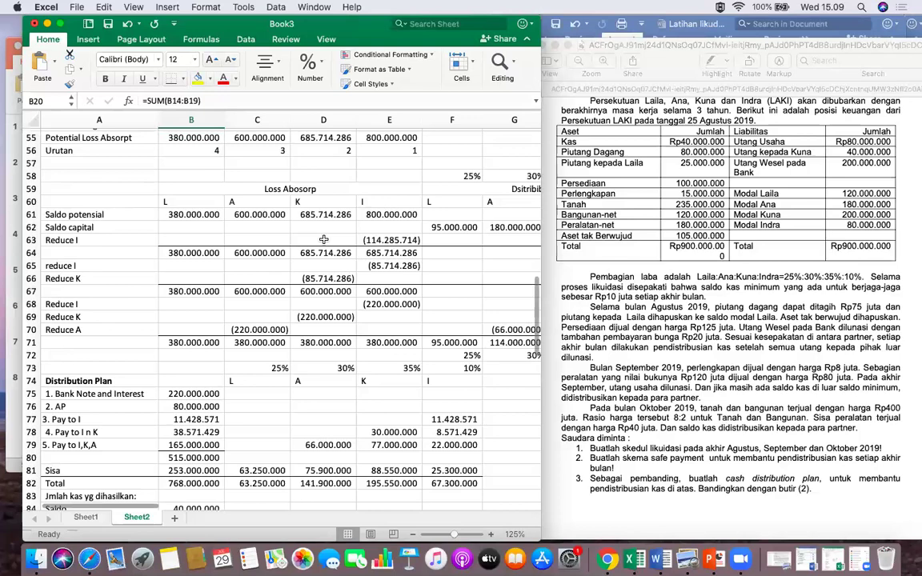
pyautogui.hscroll(1, 424, 220)
pyautogui.scroll(-3, 473, 244)
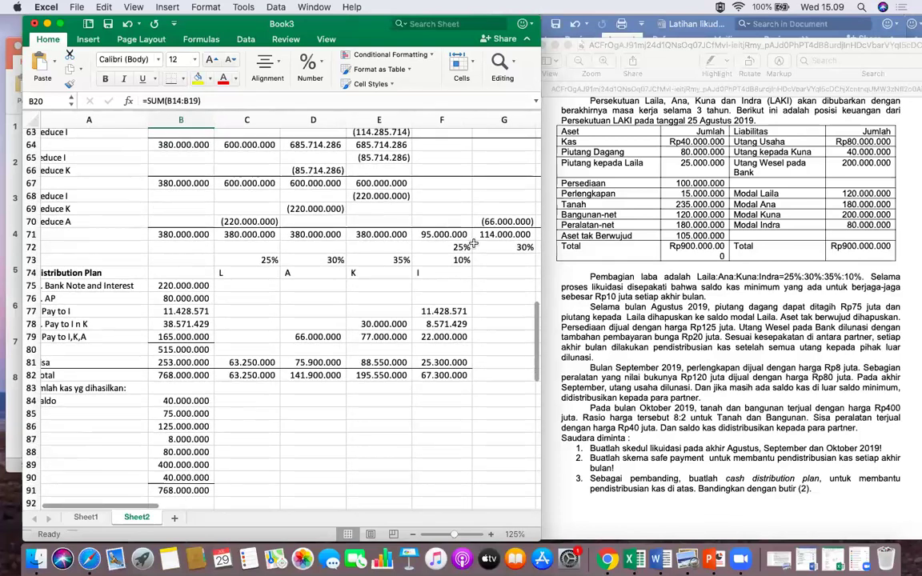
pyautogui.click(428, 311)
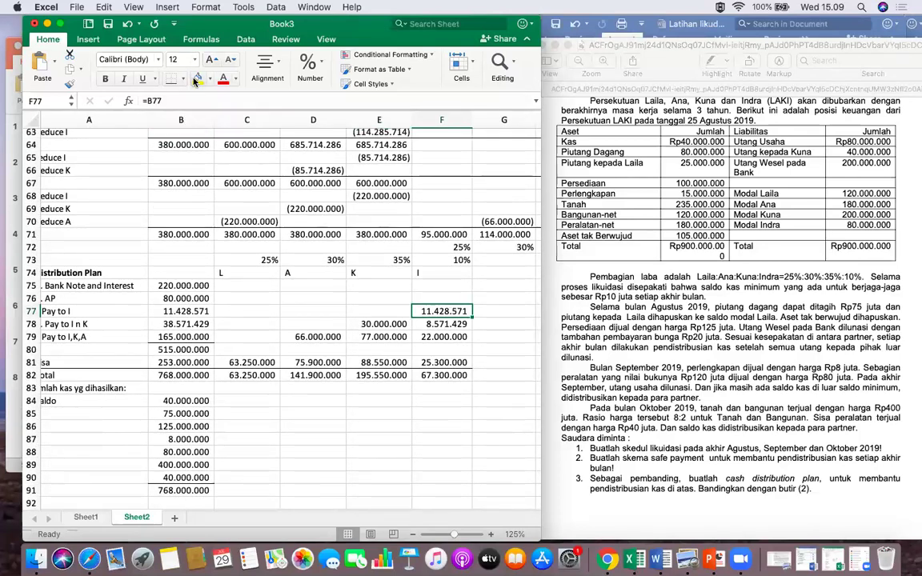
# Set up the September distribution entry with Sept in A121, the debit account Capital I in A122 and the credit account Cash in B123.
pyautogui.scroll(-15, 200, 304)
pyautogui.hscroll(-1, 200, 304)
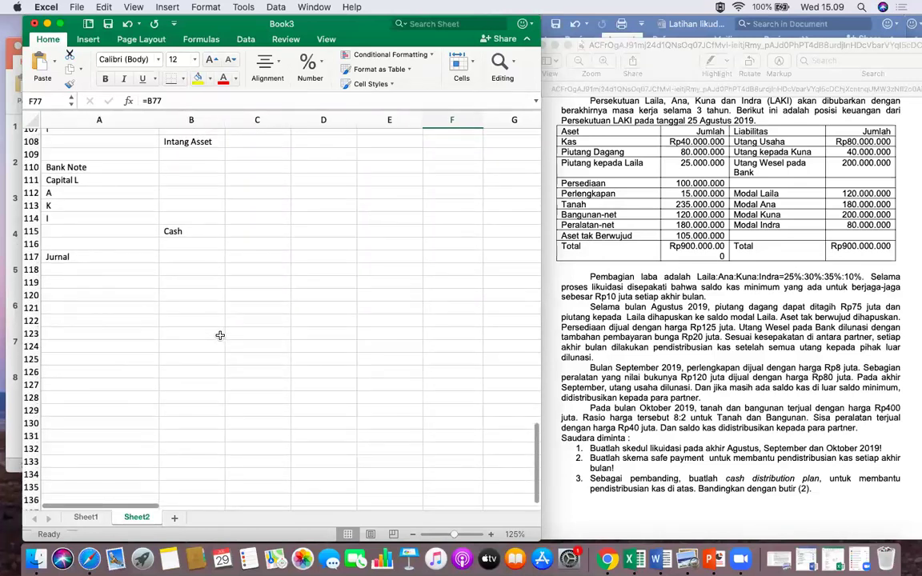
pyautogui.click(51, 317)
pyautogui.write('Sept')
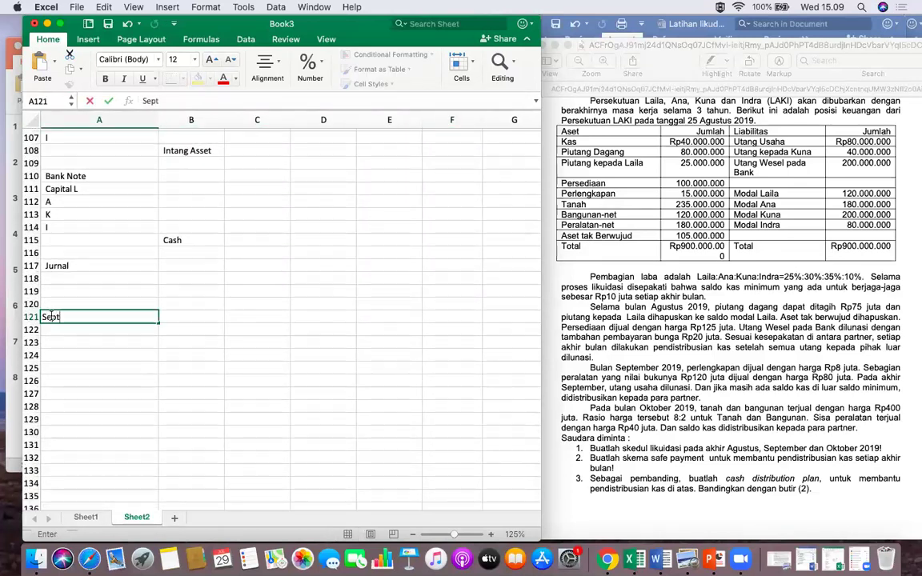
pyautogui.press('Return')
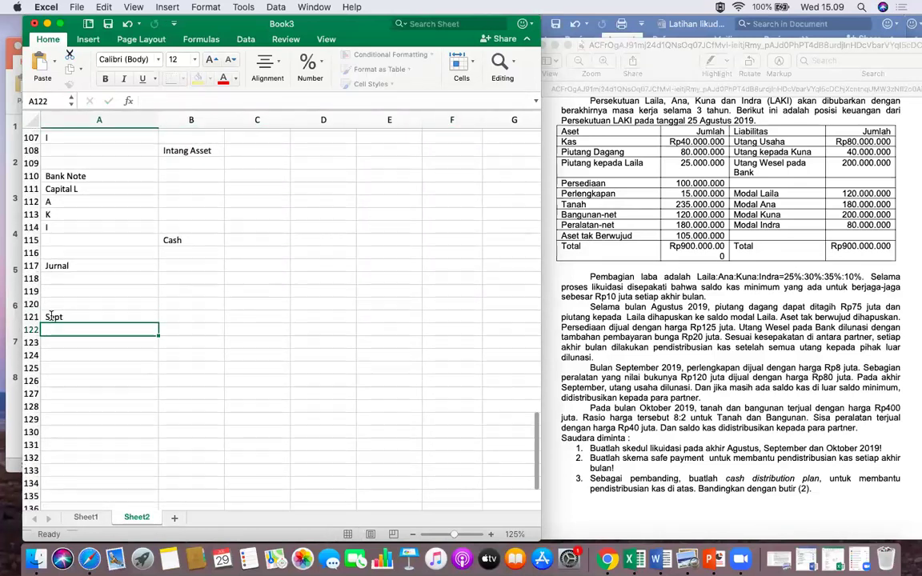
pyautogui.write('Cap')
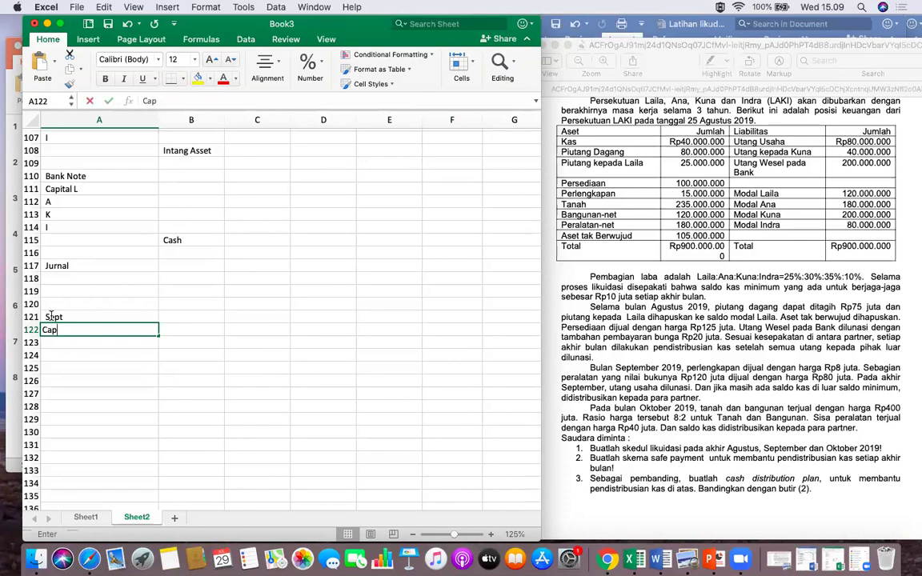
pyautogui.write('ital I')
pyautogui.press('Return')
pyautogui.press('Right')
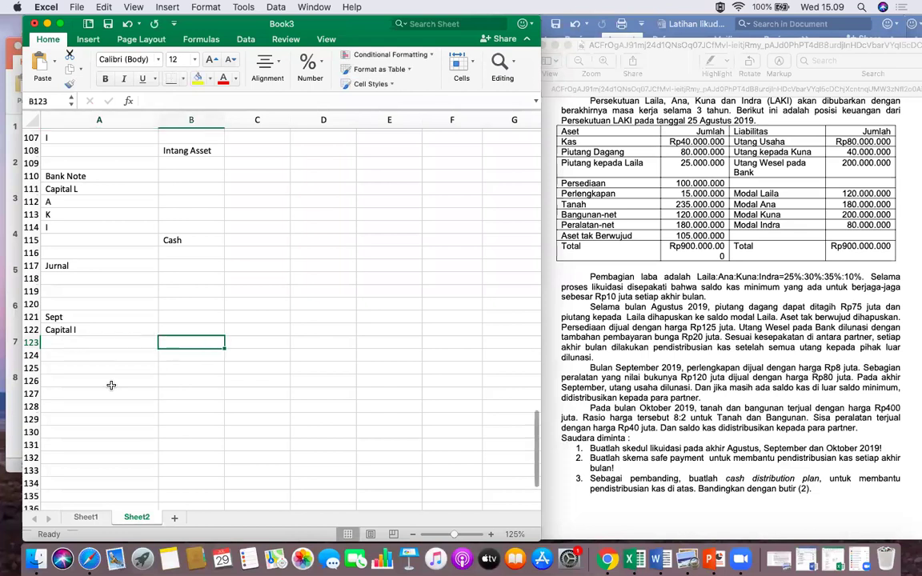
pyautogui.write('Cash')
pyautogui.press('Tab')
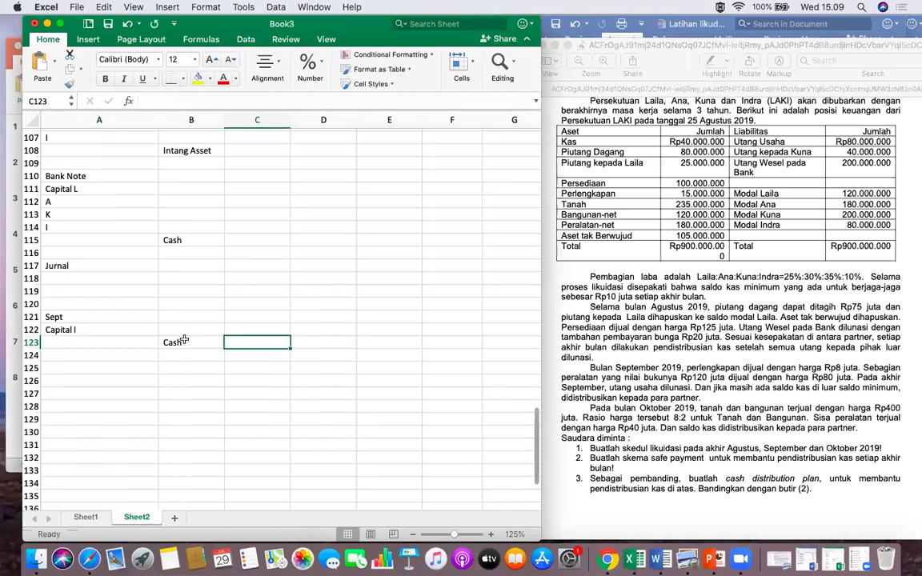
# Fill in the September entry, linking the Capital I debit in C122 to F77 and the Cash credit in D123 to C122.
pyautogui.write('=')
pyautogui.scroll(5, 342, 315)
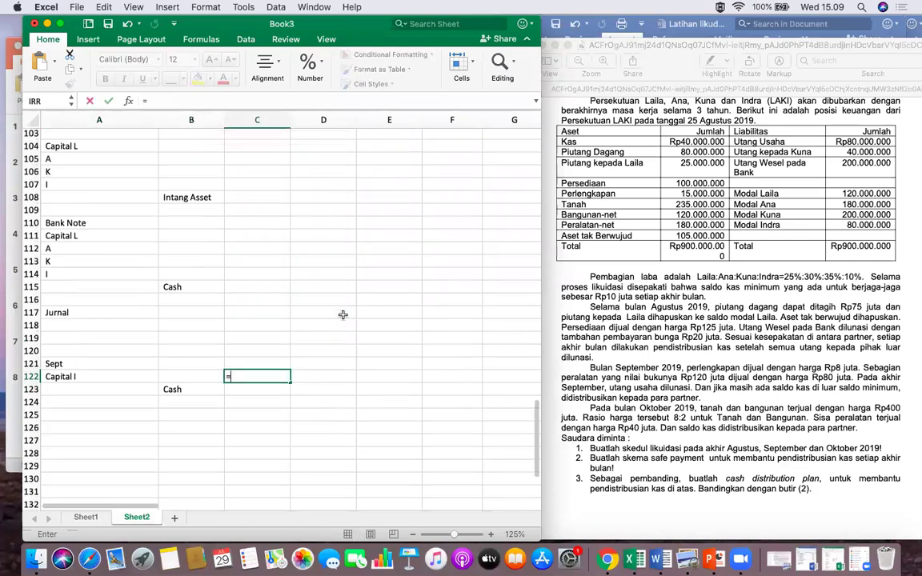
pyautogui.scroll(5, 342, 314)
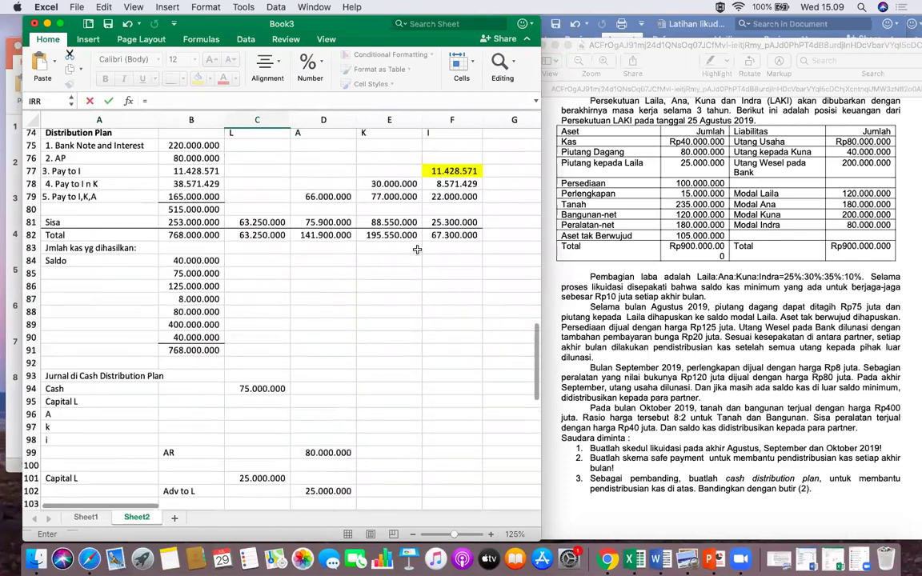
pyautogui.click(439, 172)
pyautogui.press('Return')
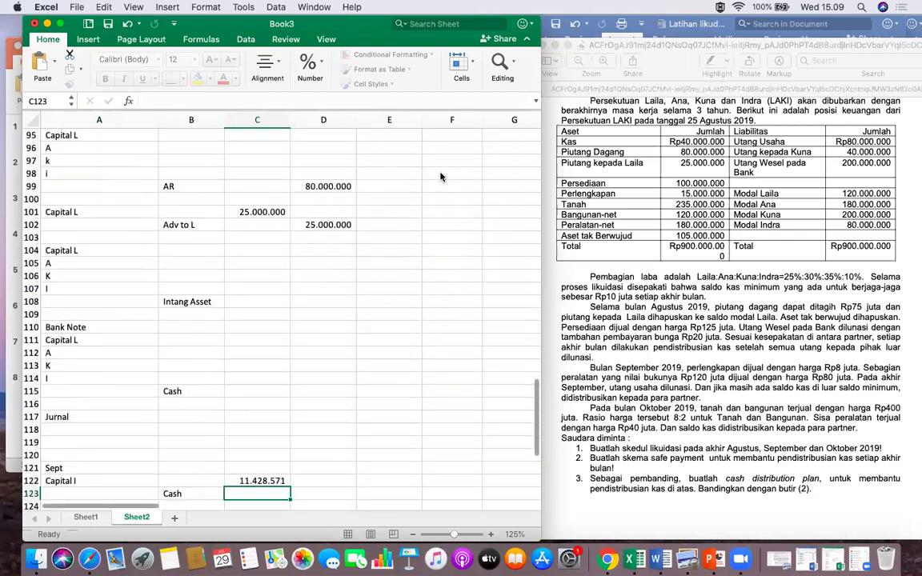
pyautogui.press('Right')
pyautogui.write('=')
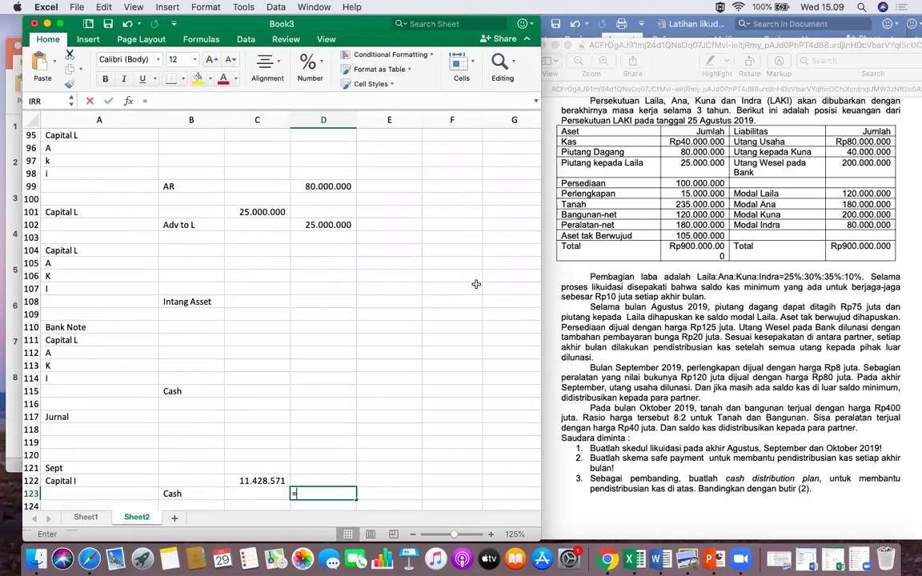
pyautogui.click(256, 480)
pyautogui.press('Return')
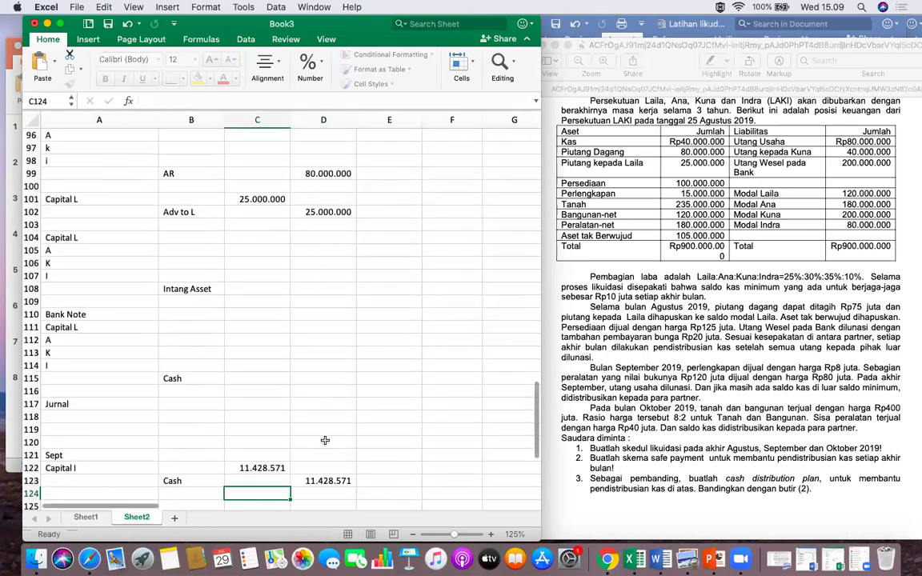
# Calculate the remaining September cash in F123 as 18000000 minus C122 and label it sisa in F122.
pyautogui.click(432, 480)
pyautogui.write('=')
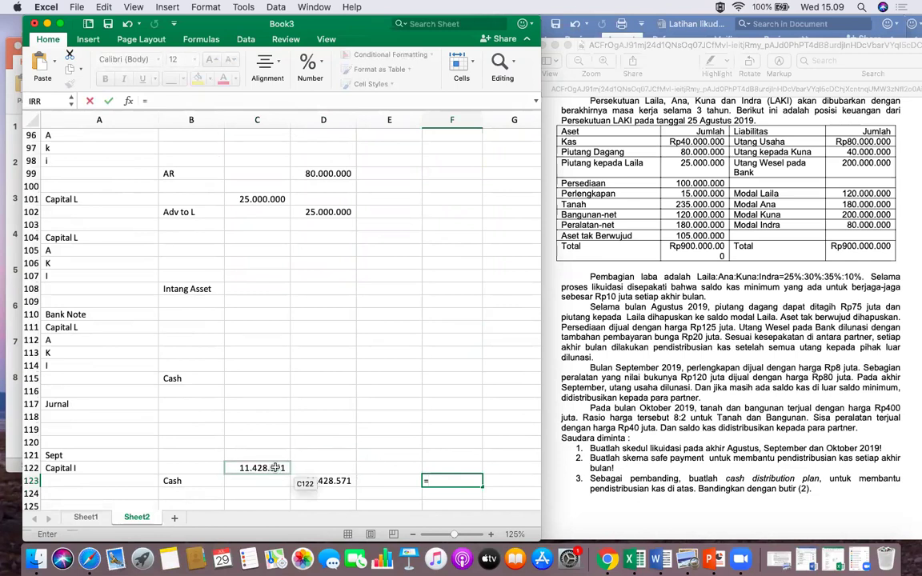
pyautogui.write('18000')
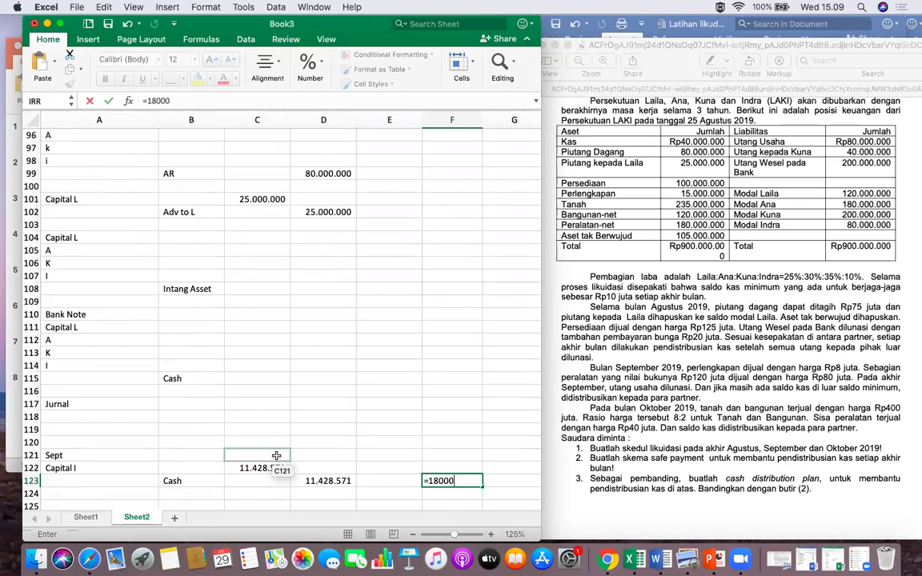
pyautogui.write('000-')
pyautogui.click(270, 469)
pyautogui.press('Return')
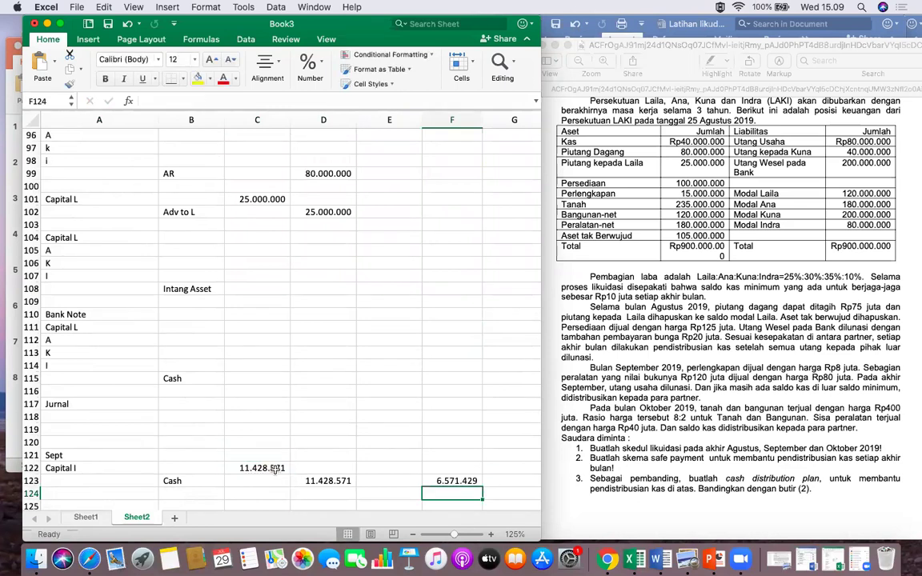
pyautogui.scroll(-4, 312, 372)
pyautogui.click(444, 420)
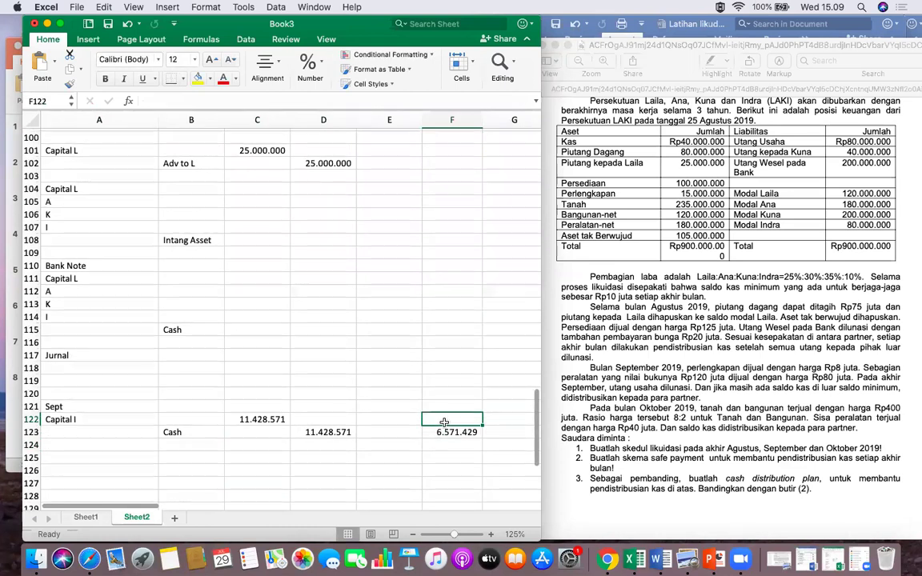
pyautogui.write('sisa')
pyautogui.click(391, 444)
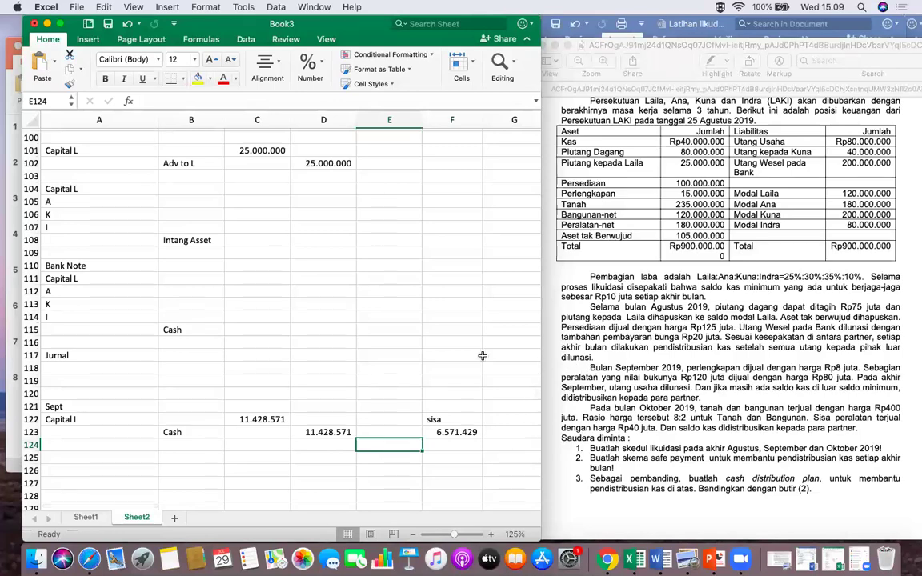
# Enter the October partner payment of 450000000 in F124 below the remaining September cash.
pyautogui.scroll(15, 352, 320)
pyautogui.scroll(-2, 320, 312)
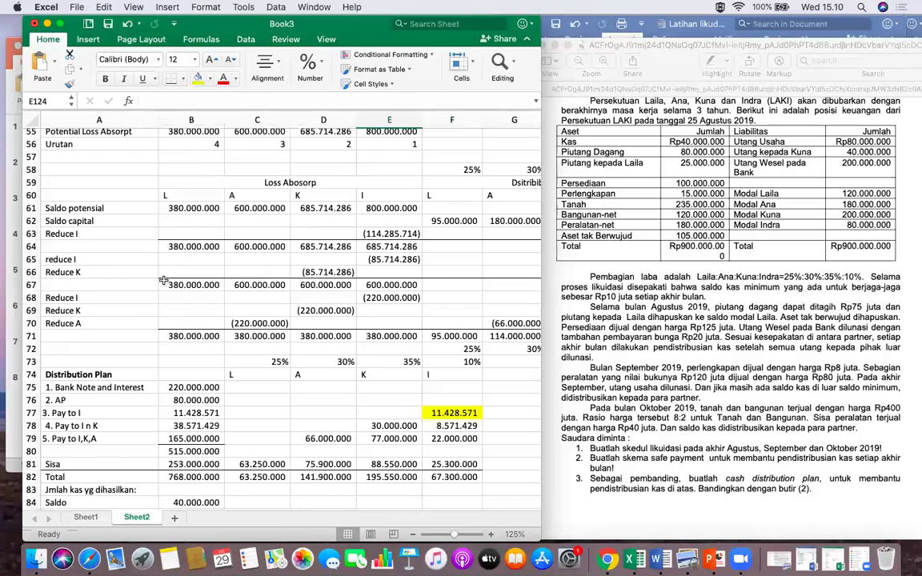
pyautogui.scroll(12, 163, 280)
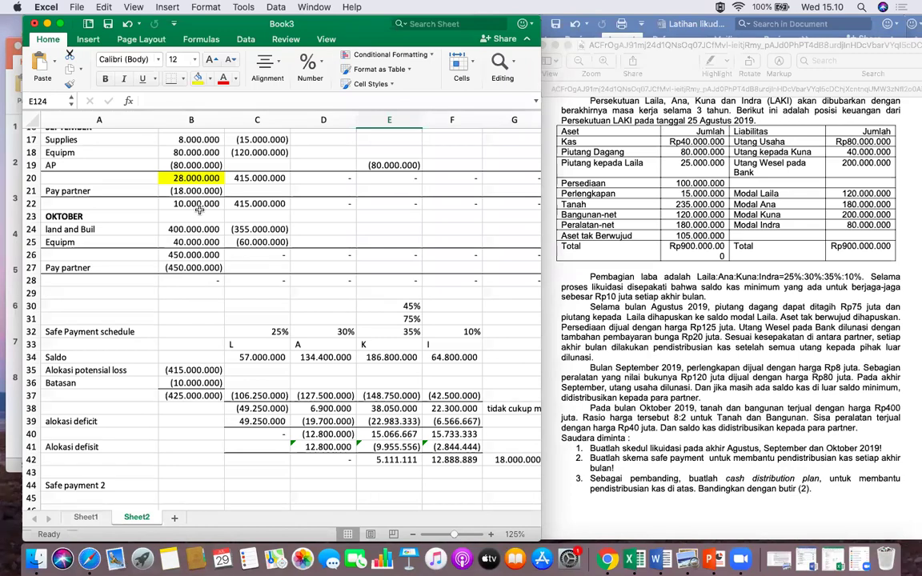
pyautogui.scroll(-15, 240, 289)
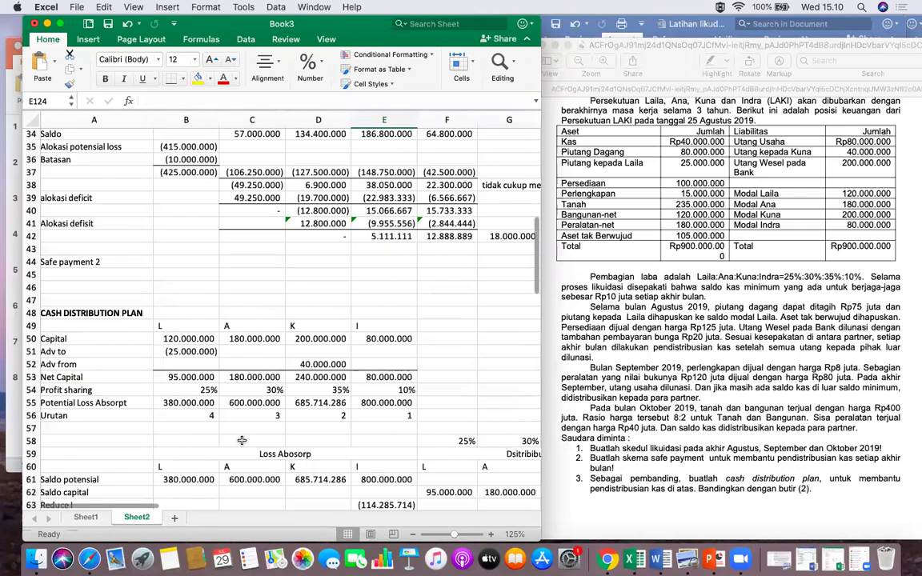
pyautogui.scroll(-10, 241, 440)
pyautogui.hscroll(2, 241, 440)
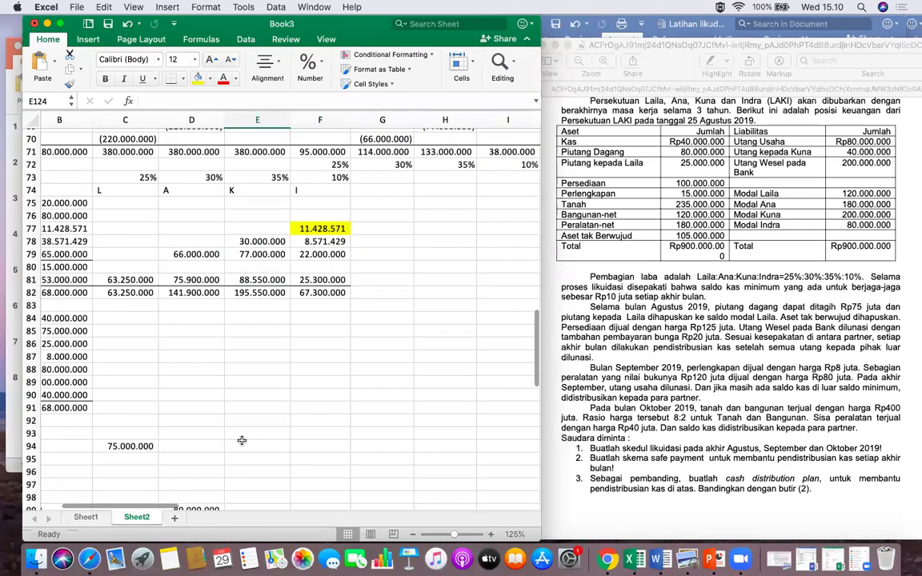
pyautogui.scroll(-8, 241, 440)
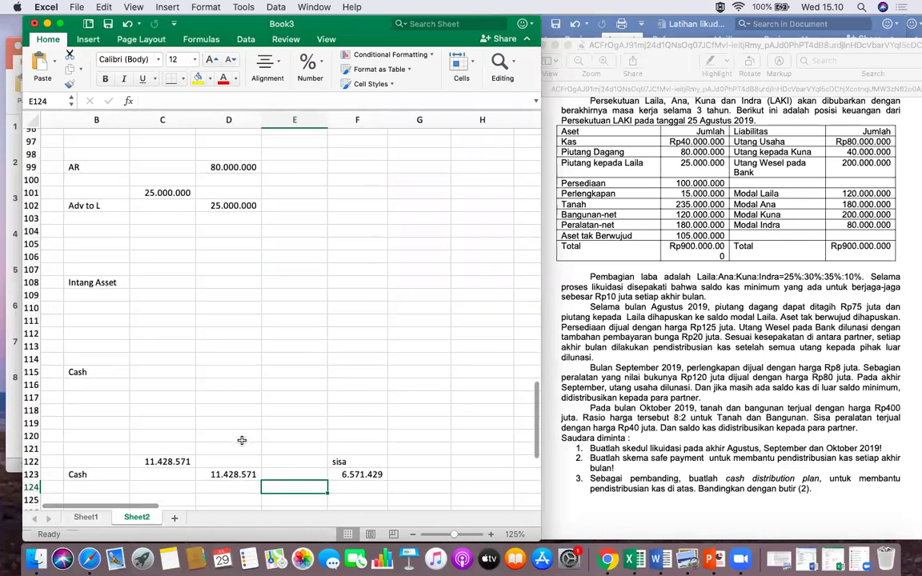
pyautogui.click(349, 460)
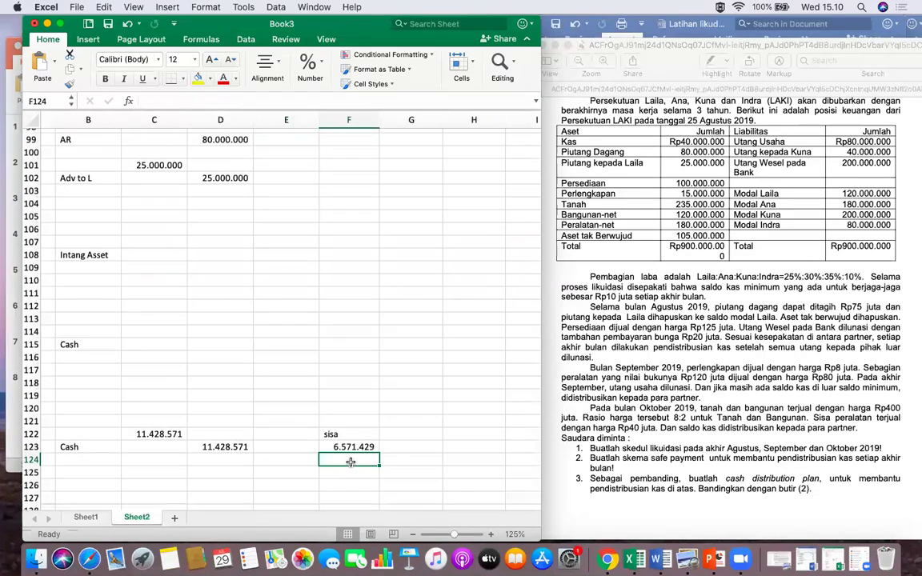
pyautogui.write('450000000')
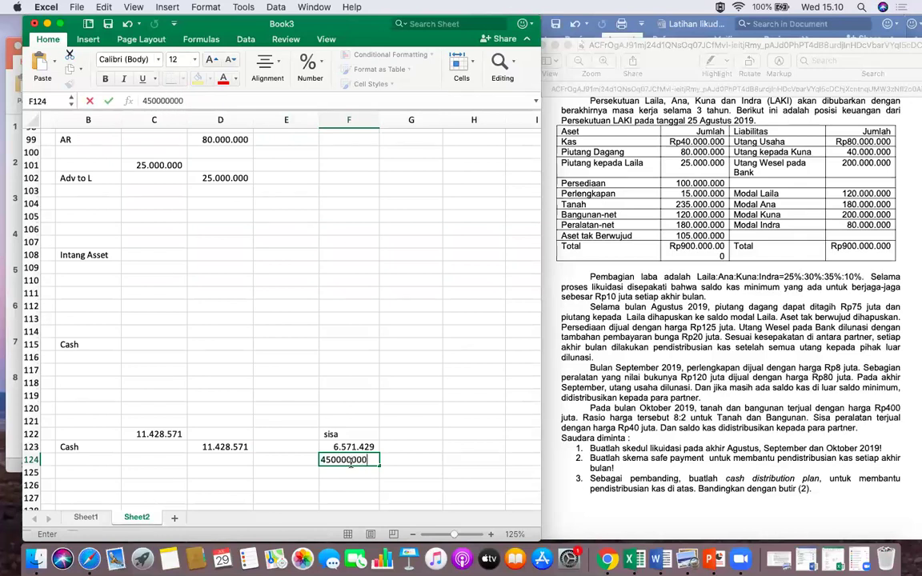
pyautogui.press('Return')
pyautogui.moveTo(376, 127); pyautogui.dragTo(379, 128)
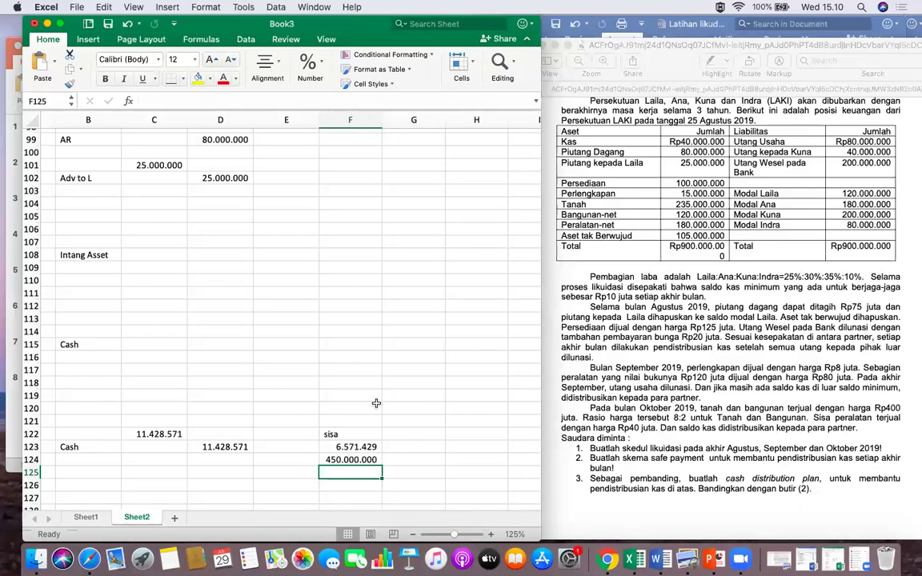
# Add F123 and F124 in F125 to get the total cash available for distribution.
pyautogui.write('=')
pyautogui.click(360, 447)
pyautogui.write('+')
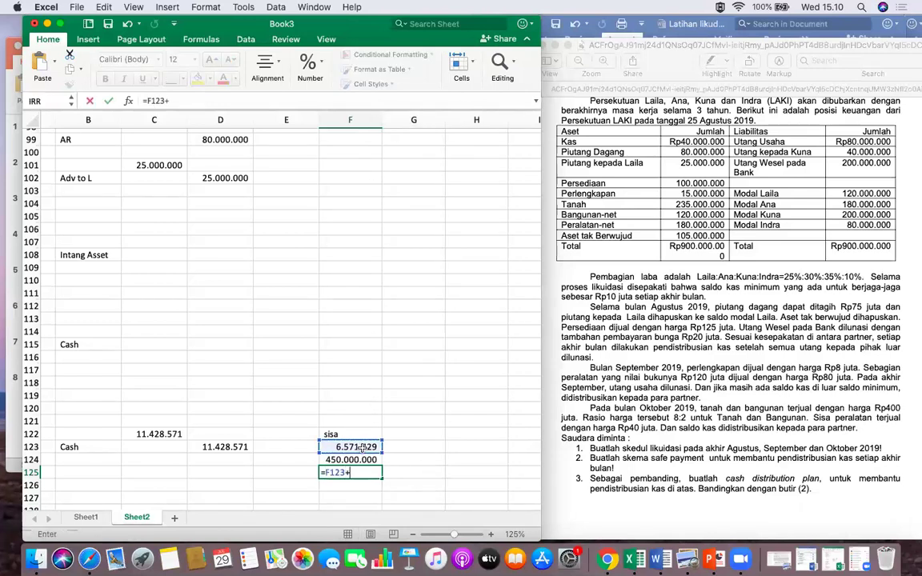
pyautogui.click(362, 461)
pyautogui.press('Return')
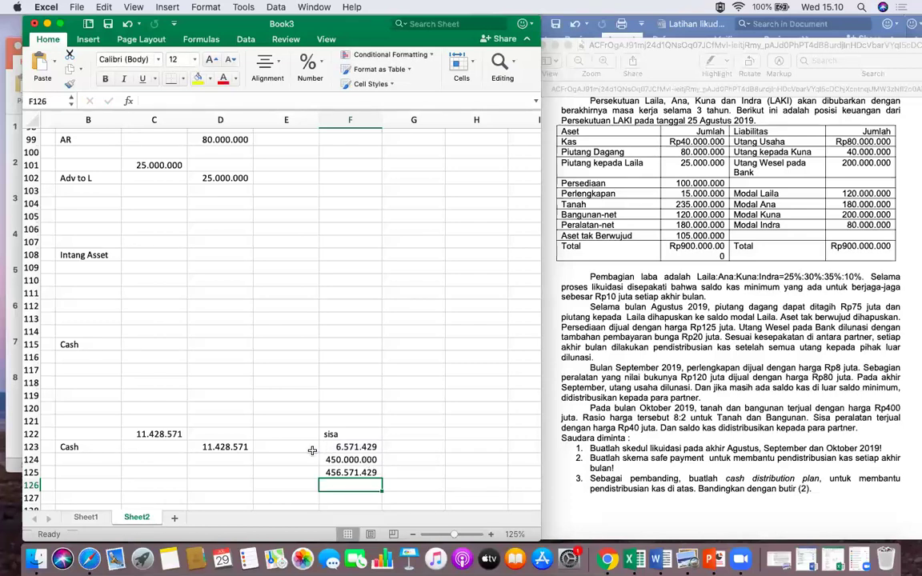
# Examine the distribution plan amounts for partners I and K, for I, K and A, and the Sisa shares of all four partners.
pyautogui.scroll(15, 312, 450)
pyautogui.scroll(-4, 271, 446)
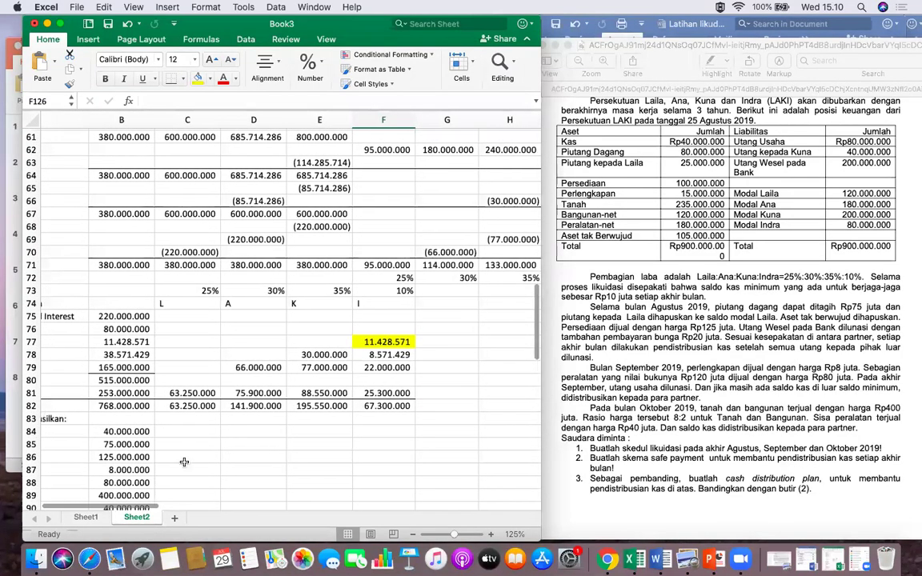
pyautogui.click(378, 356)
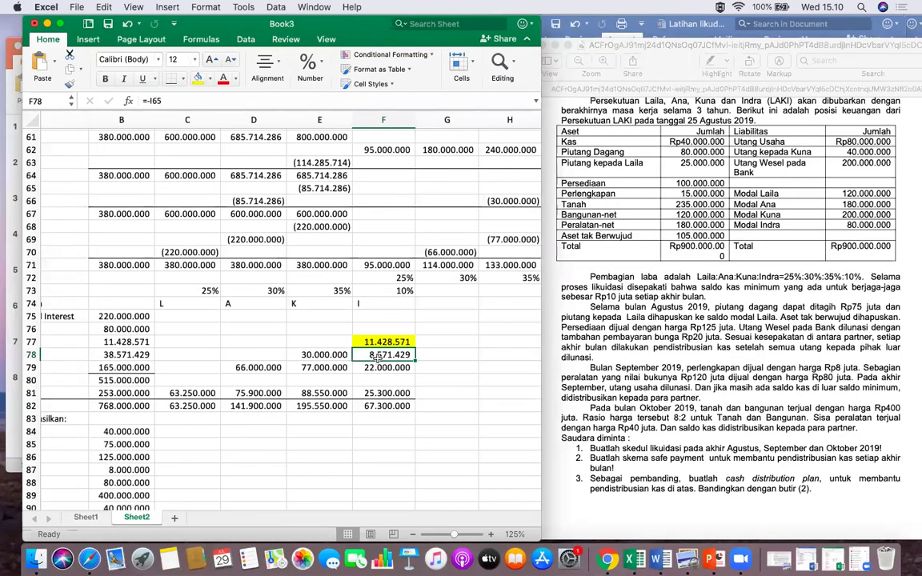
pyautogui.click(336, 354)
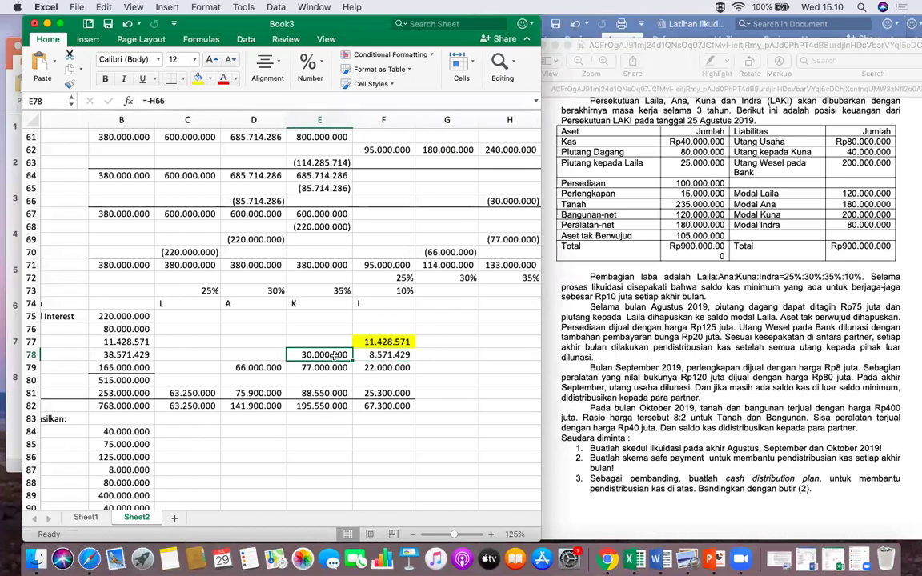
pyautogui.click(371, 367)
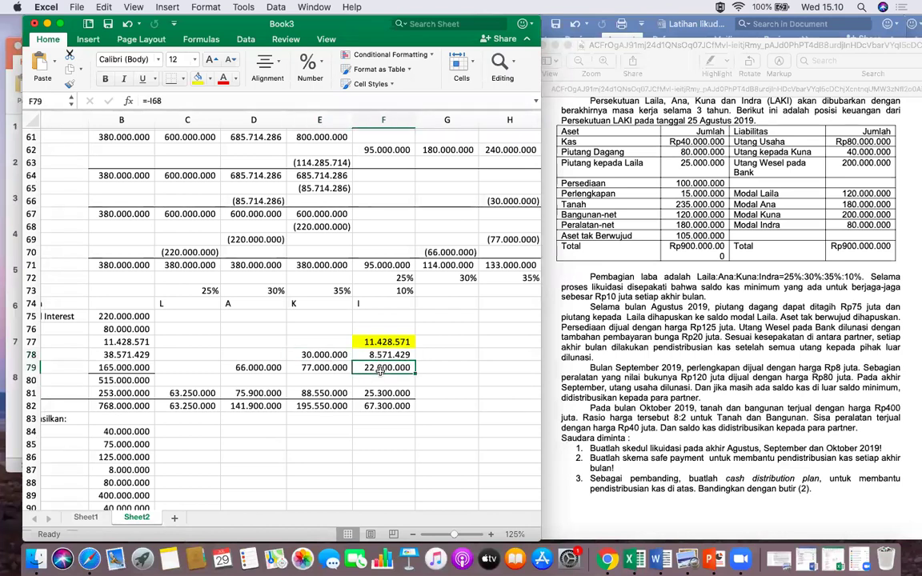
pyautogui.click(328, 368)
pyautogui.click(278, 368)
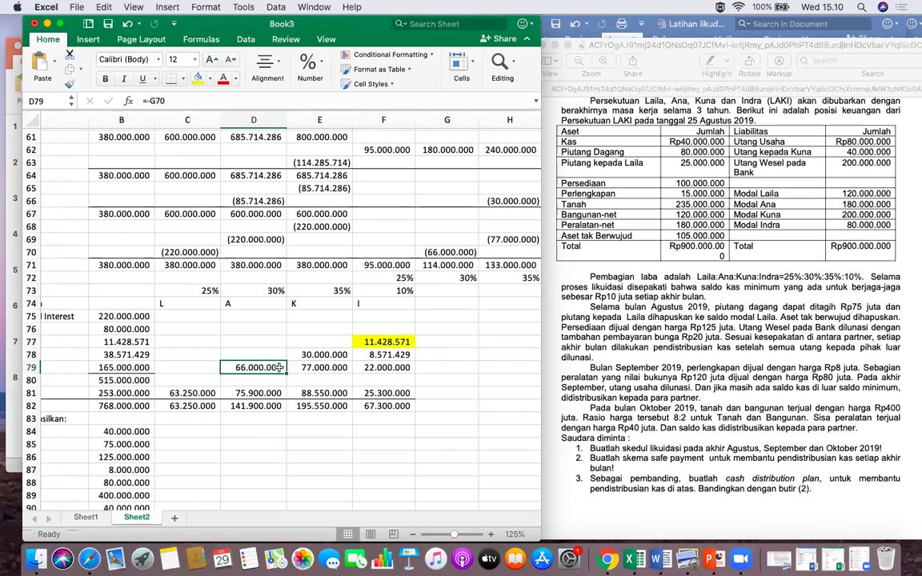
pyautogui.click(400, 393)
pyautogui.click(312, 393)
pyautogui.click(229, 392)
pyautogui.click(170, 393)
pyautogui.scroll(-10, 339, 393)
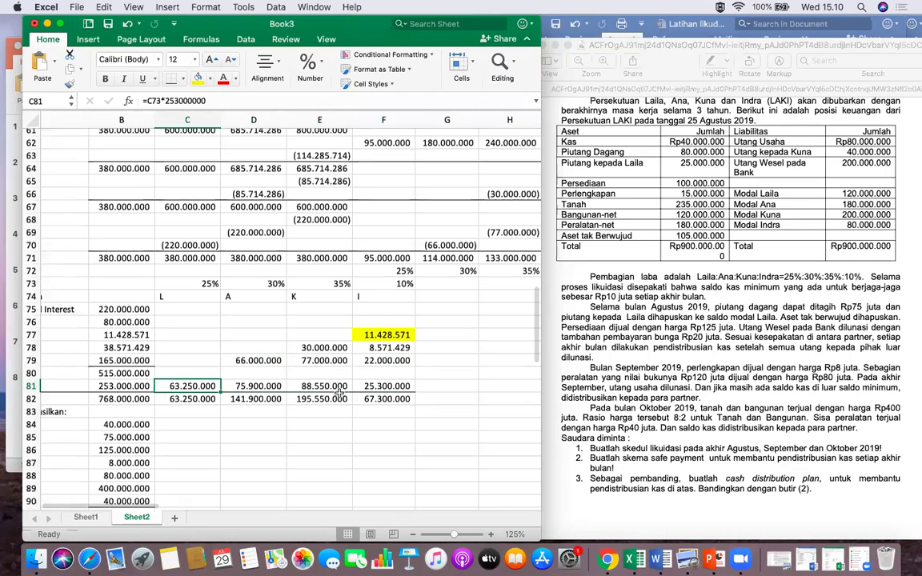
pyautogui.scroll(-10, 340, 393)
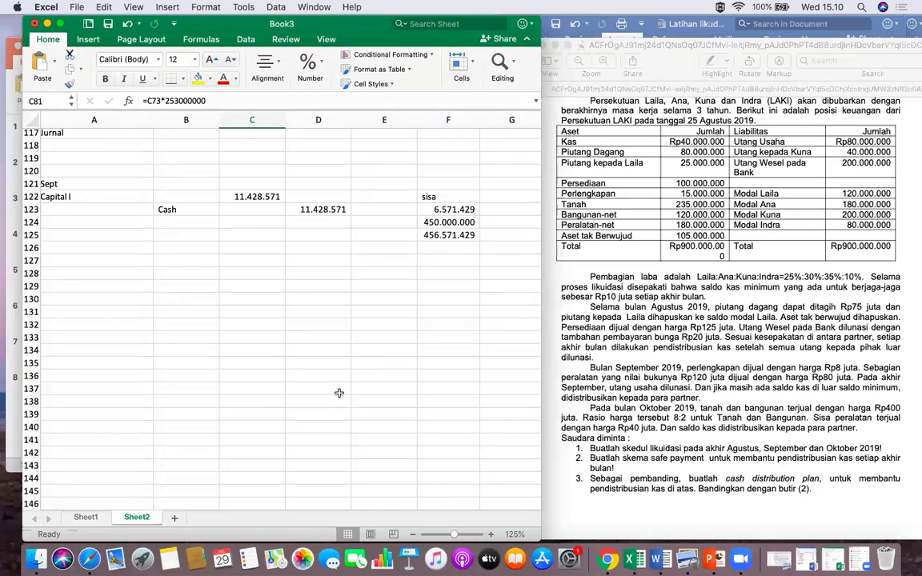
# Compare the sisa figure and the September partner payment in B21 with the Pay to I amount in F77.
pyautogui.click(430, 197)
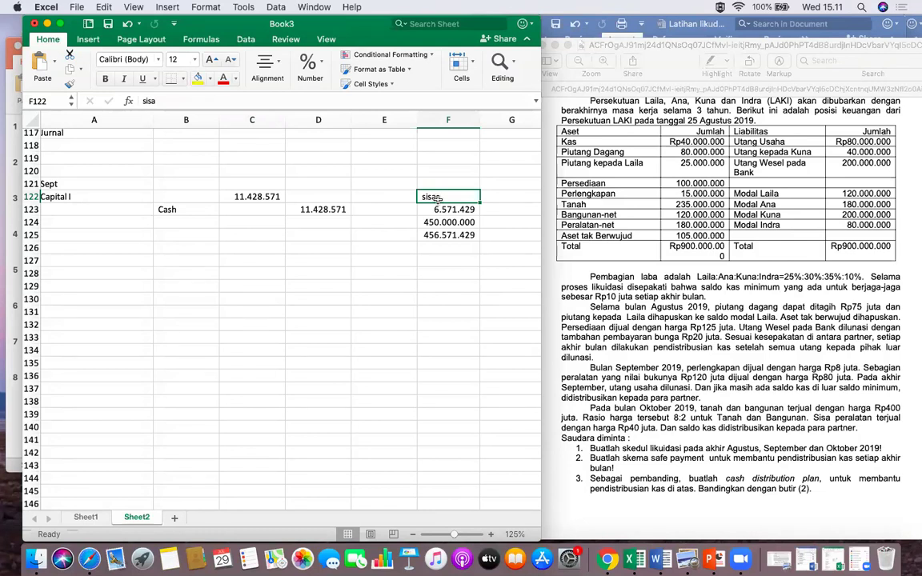
pyautogui.scroll(15, 340, 214)
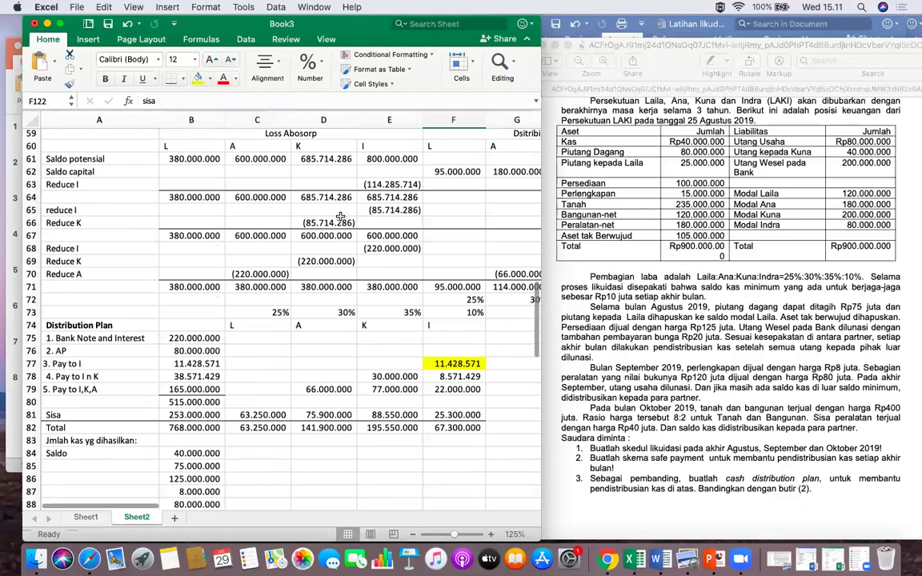
pyautogui.scroll(7, 340, 216)
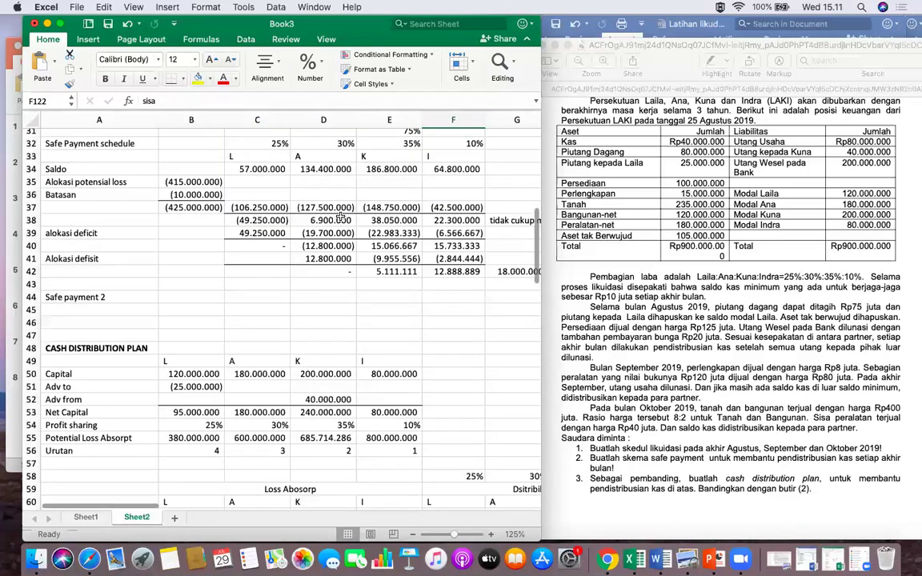
pyautogui.scroll(5, 340, 216)
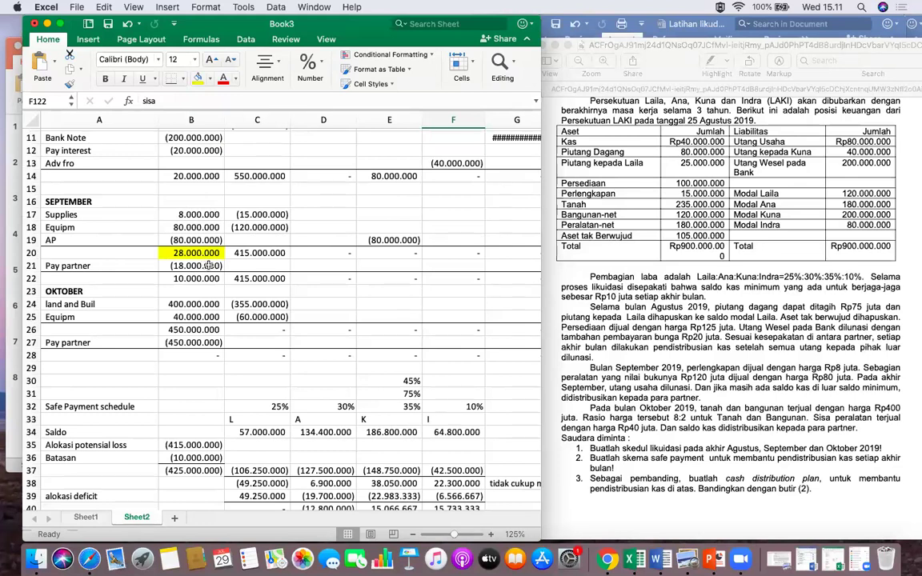
pyautogui.click(207, 265)
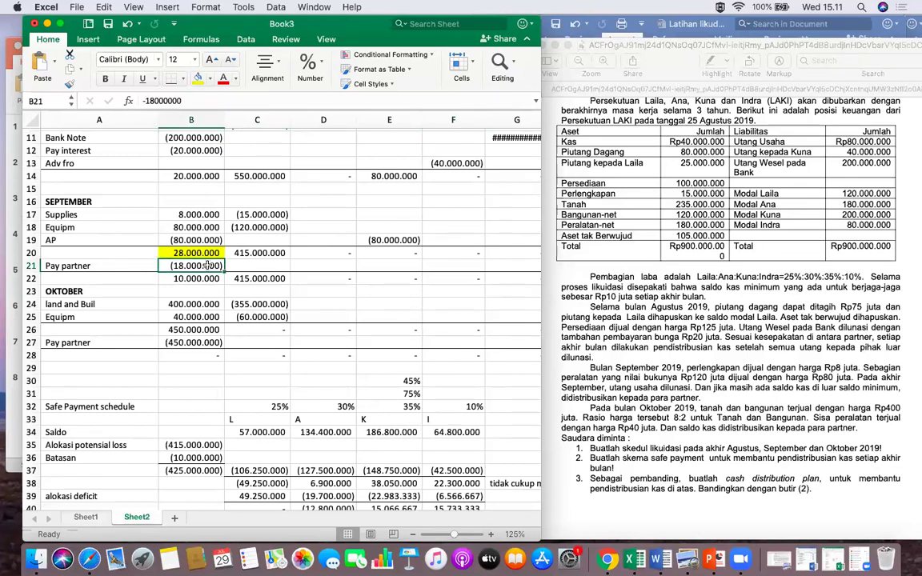
pyautogui.scroll(-13, 308, 303)
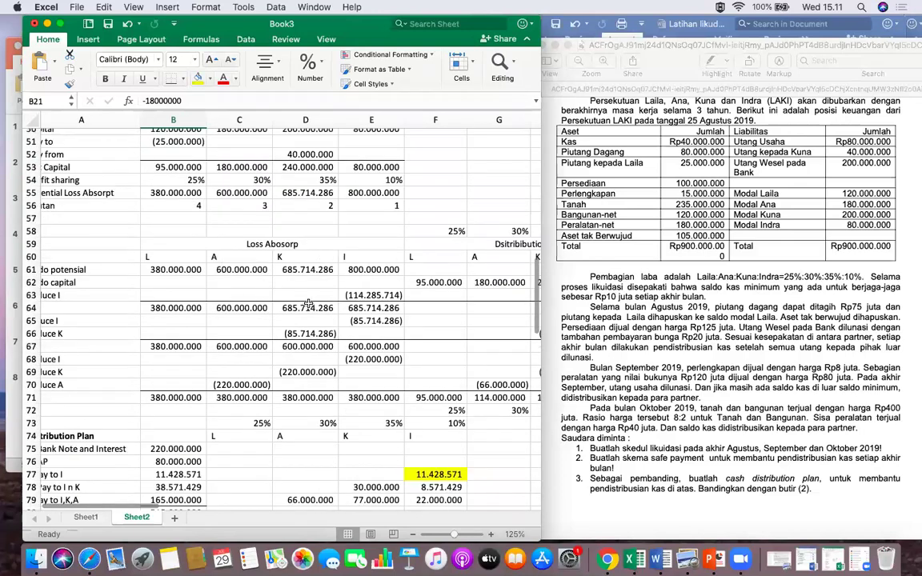
pyautogui.scroll(-4, 308, 303)
pyautogui.hscroll(1, 308, 303)
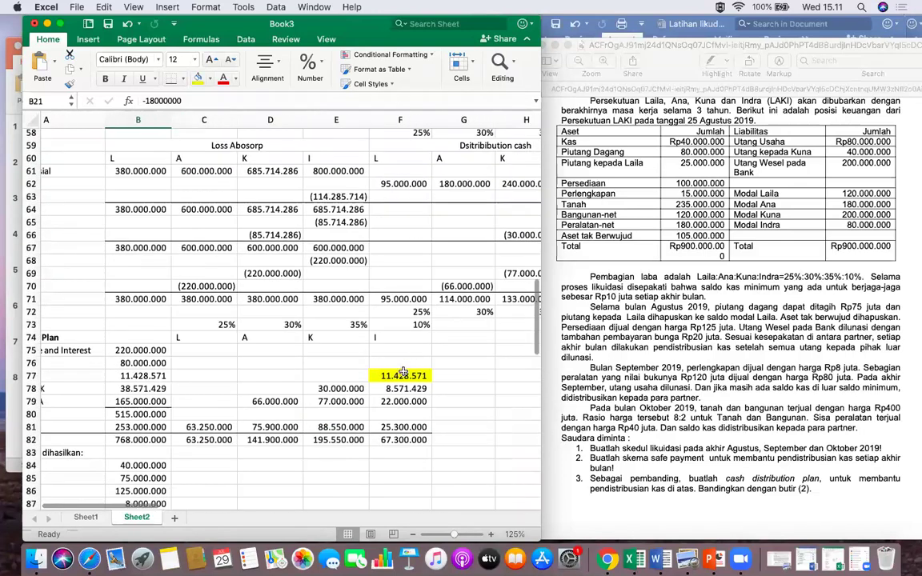
pyautogui.click(403, 373)
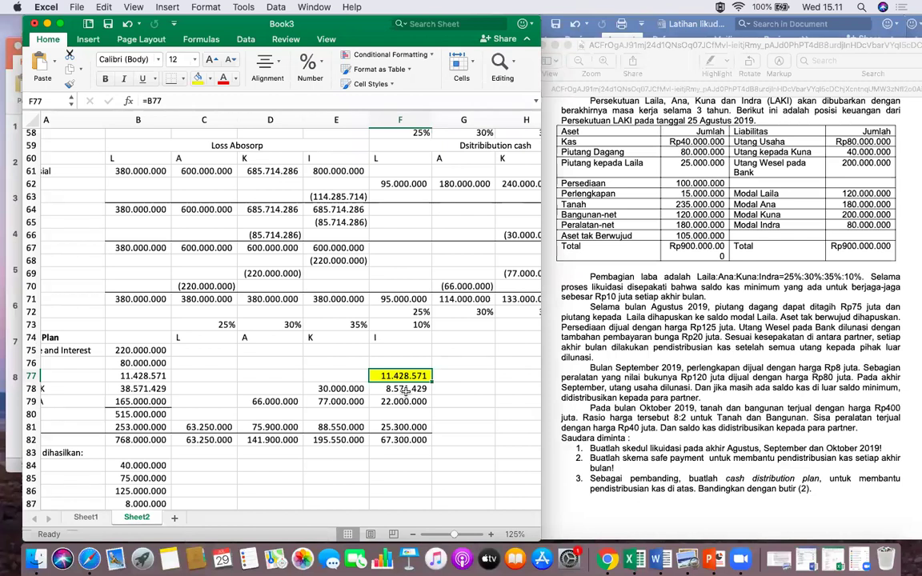
# Expand the workbook window to full screen and review the loss absorption table and the Distribution Plan.
pyautogui.click(61, 25)
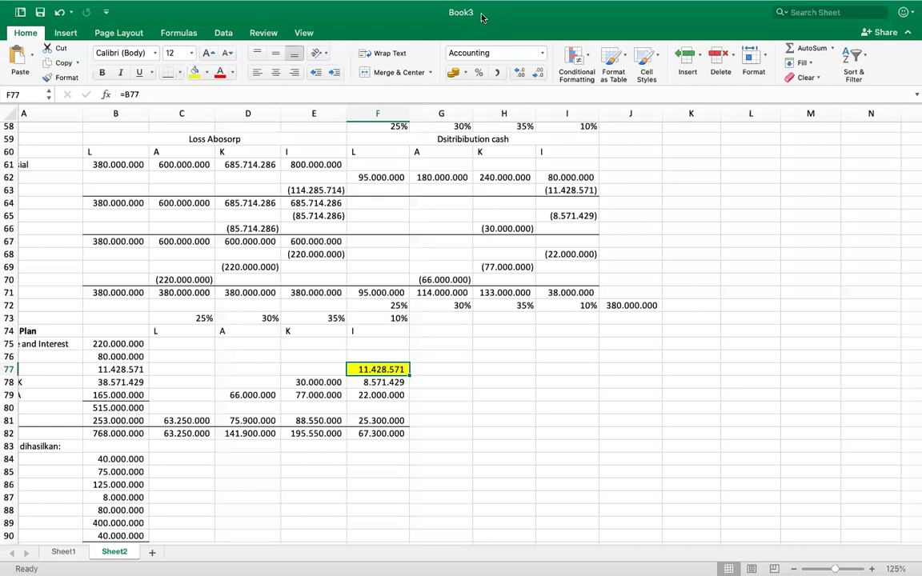
pyautogui.click(313, 241)
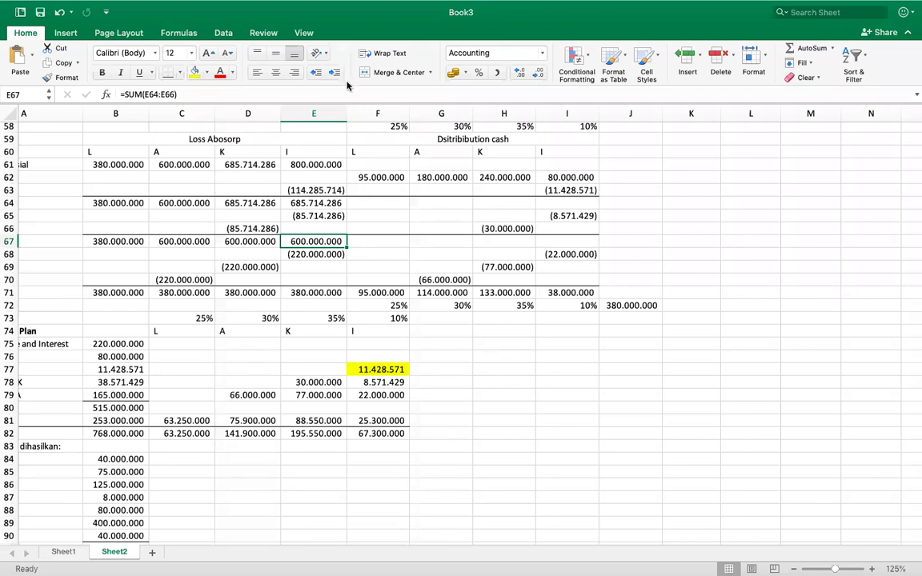
pyautogui.hscroll(-3, 312, 292)
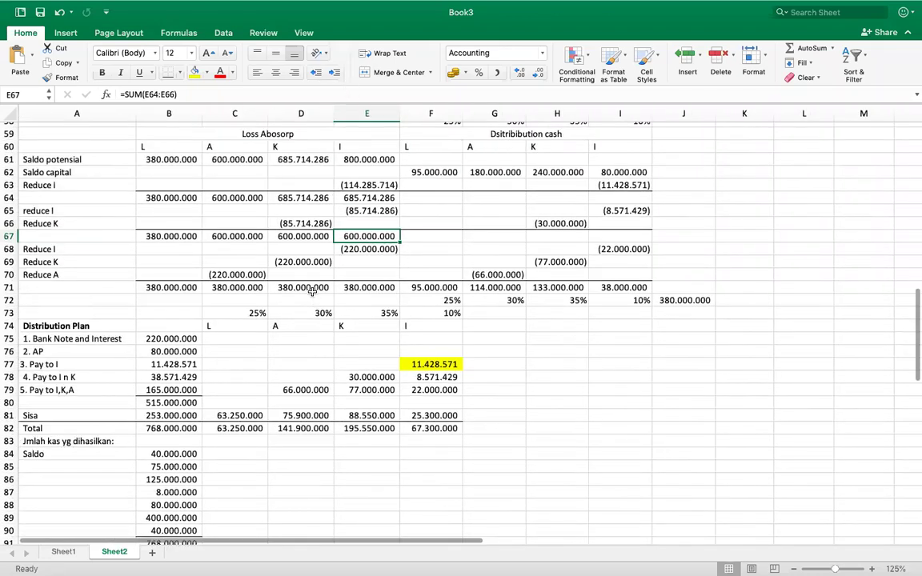
pyautogui.scroll(-2, 312, 292)
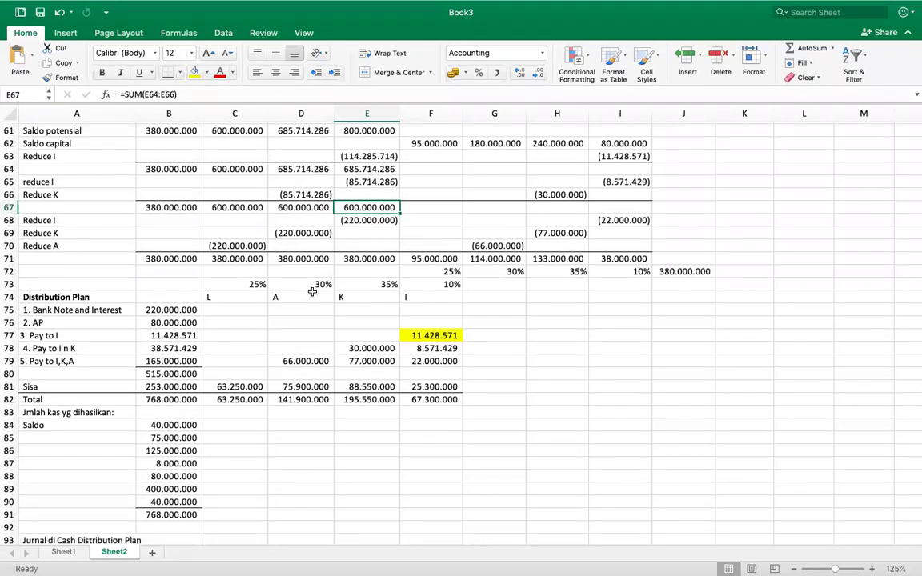
pyautogui.scroll(3, 312, 292)
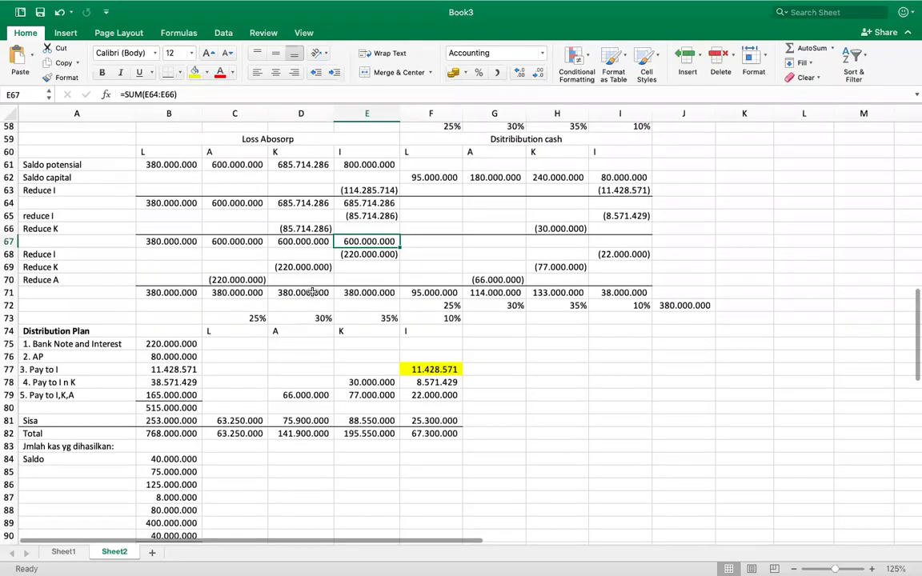
# Insert a row above "3. Pay to I" in the Distribution Plan and label it "Pay to" followed by partner K's first name.
pyautogui.click(91, 356)
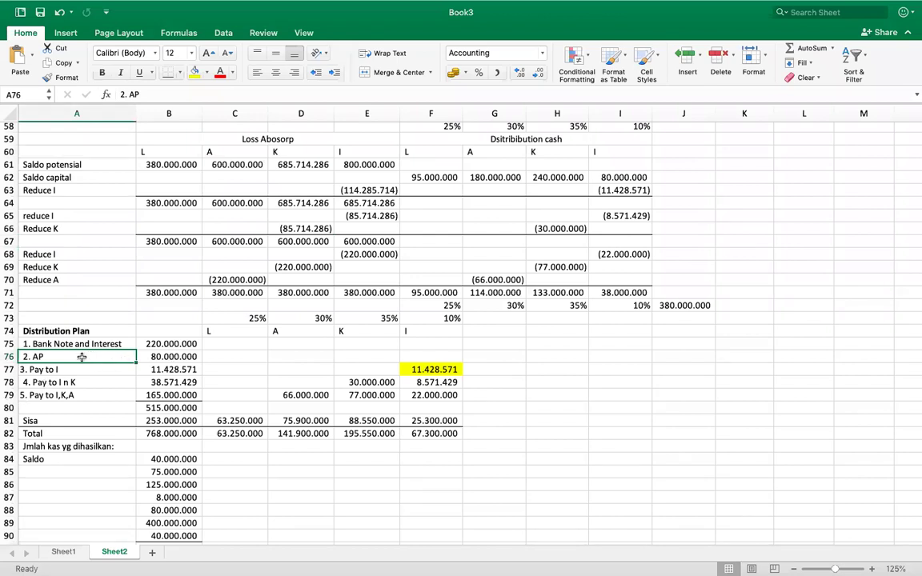
pyautogui.click(9, 369)
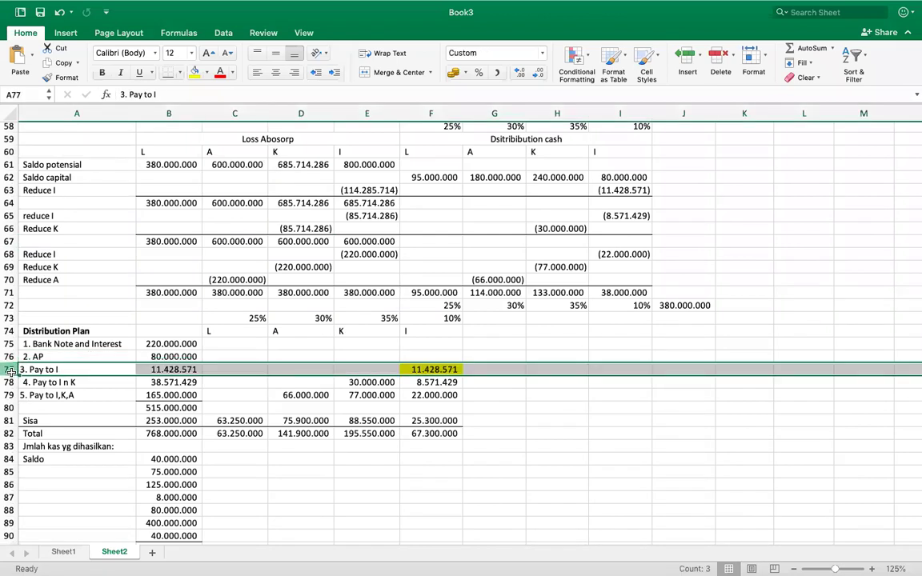
pyautogui.rightClick(11, 369)
pyautogui.click(39, 434)
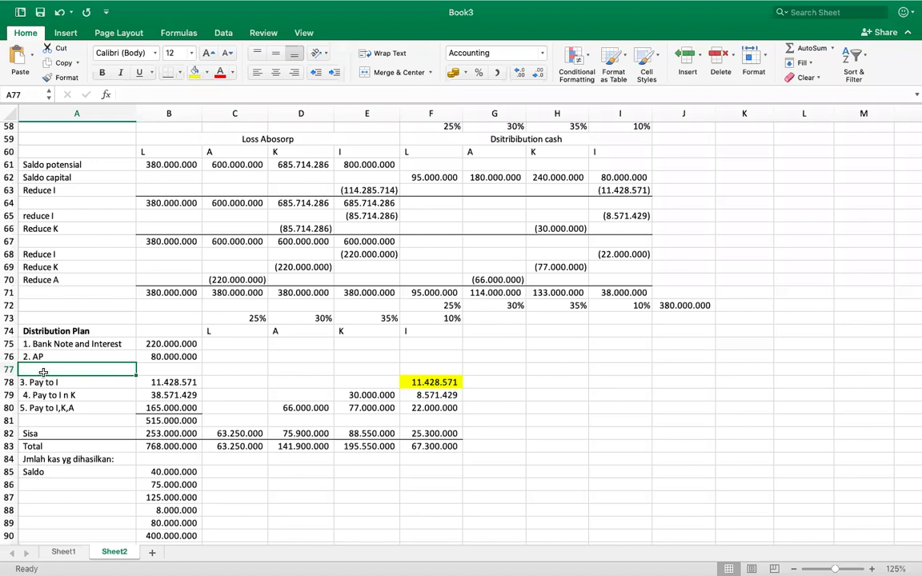
pyautogui.write('Pay t')
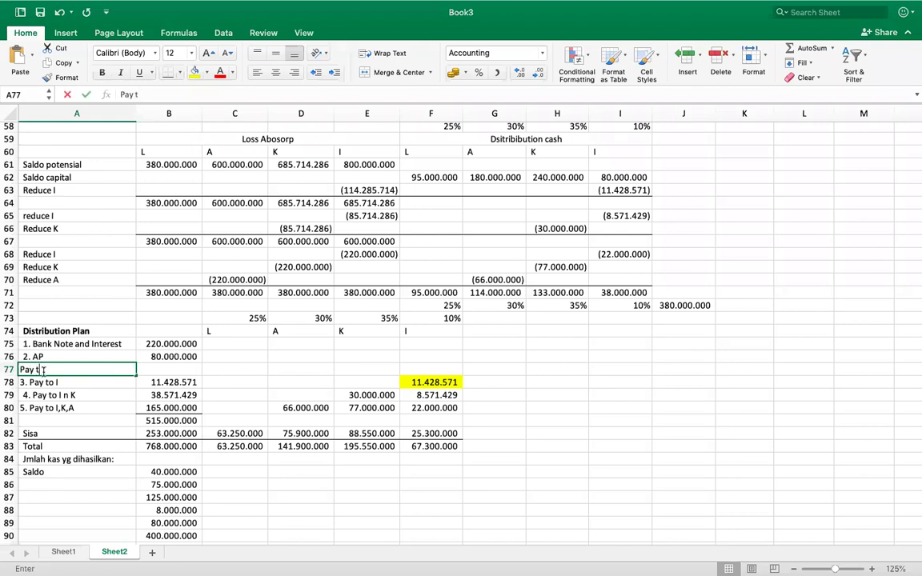
pyautogui.write('o Kuna')
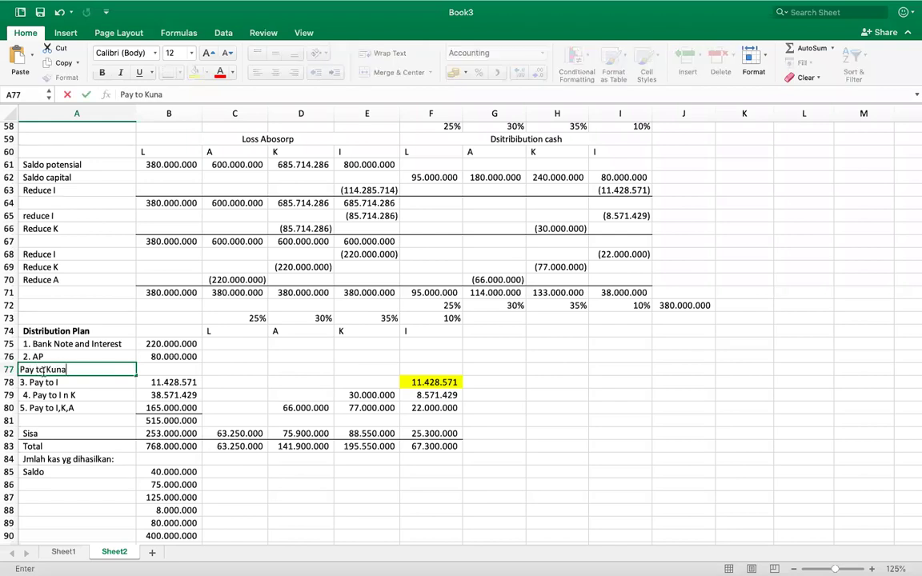
pyautogui.press('Tab')
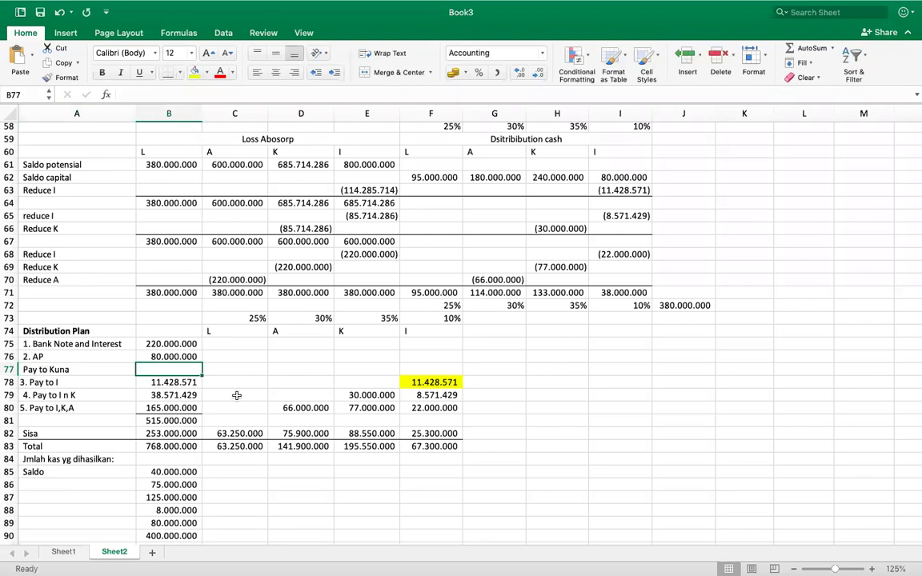
# Enter 40000000 in B77 as the payment of the advance from partner K and check the plan's subtotal, Sisa and total.
pyautogui.scroll(6, 353, 372)
pyautogui.scroll(-5, 353, 371)
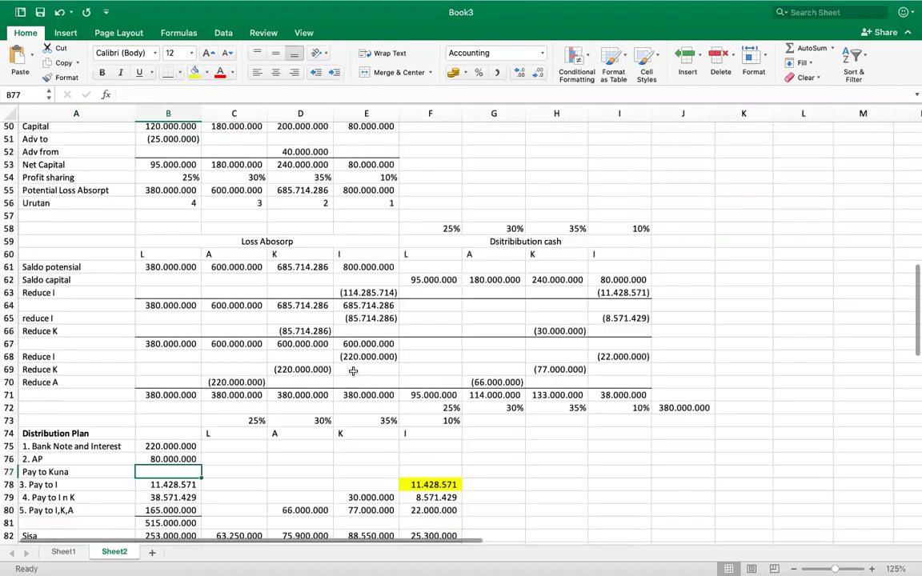
pyautogui.write('40000000')
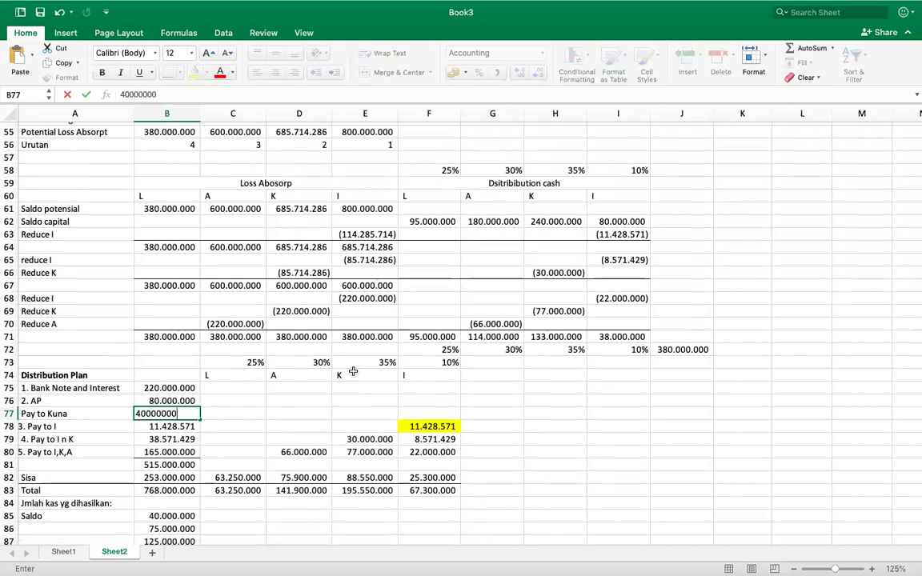
pyautogui.press('Return')
pyautogui.scroll(-1, 190, 473)
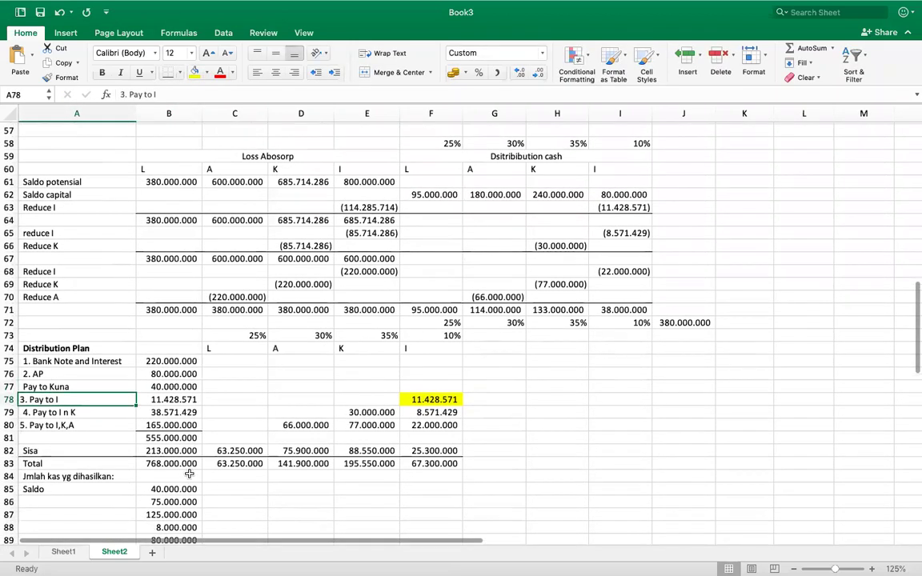
pyautogui.scroll(-2, 189, 473)
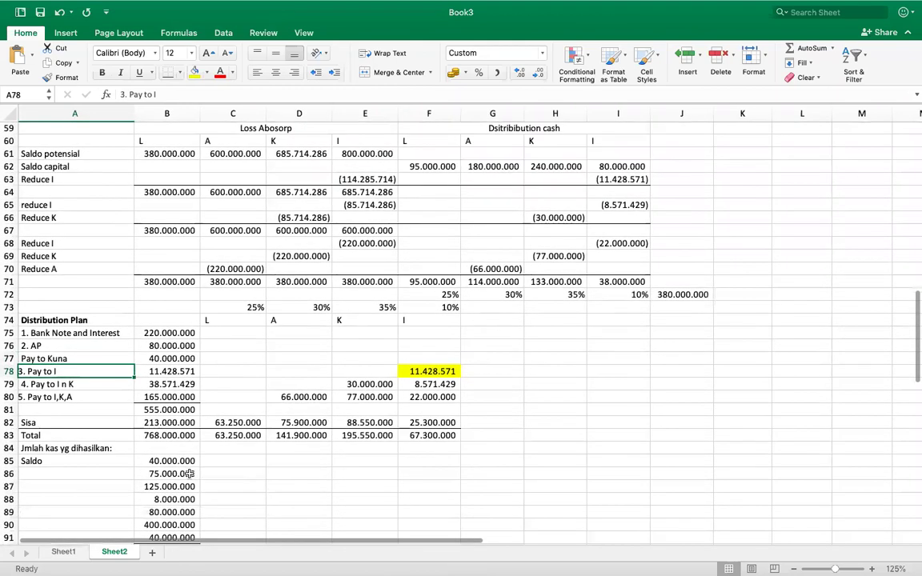
pyautogui.scroll(-1, 257, 496)
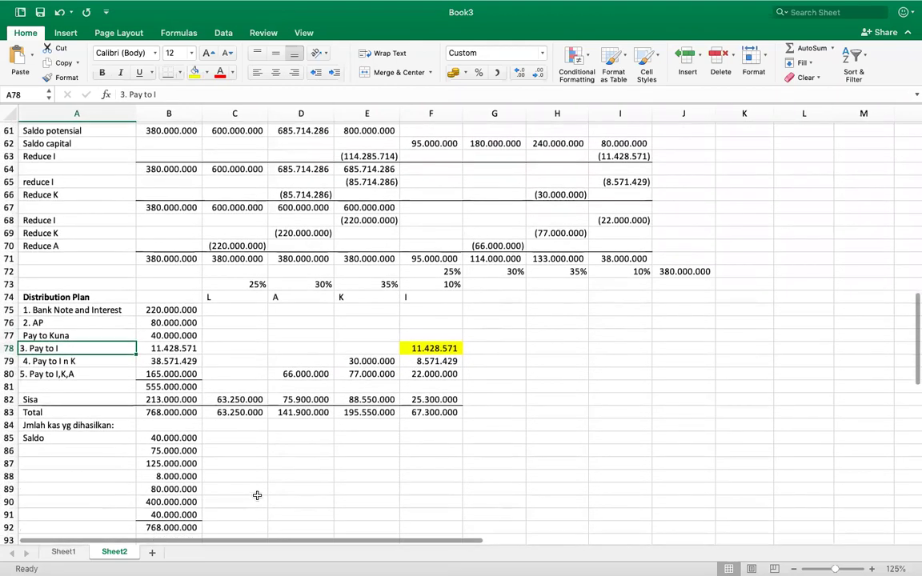
pyautogui.scroll(2, 245, 487)
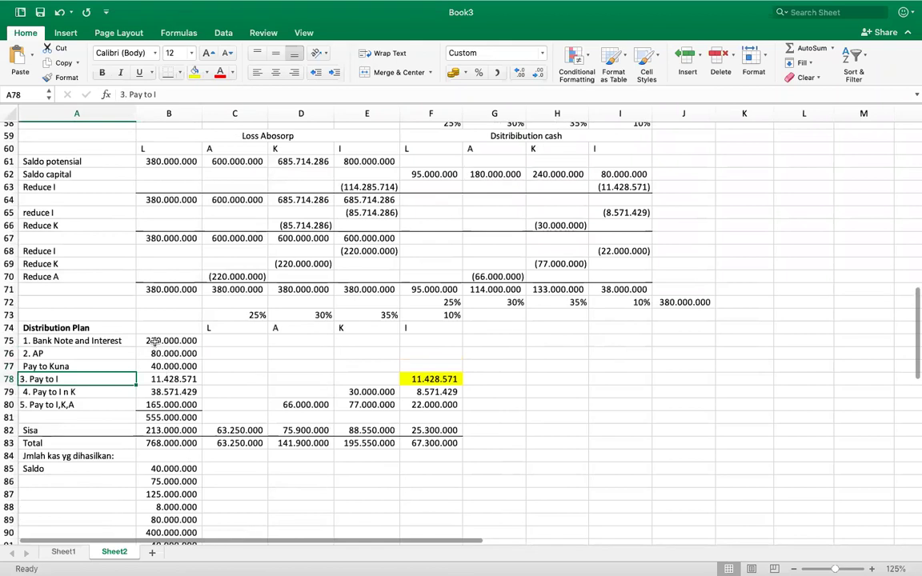